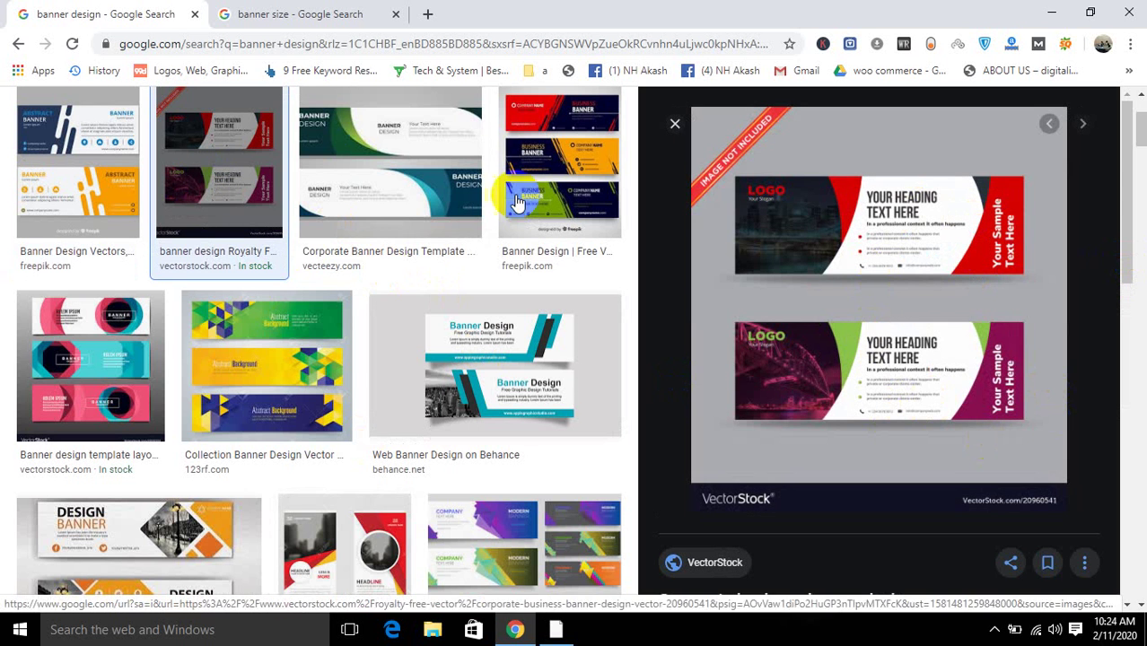
# Compare banner designs in the image results, examining the Corporate Banner Design Template and the Collection Banner Design Vector.
pyautogui.click(346, 184)
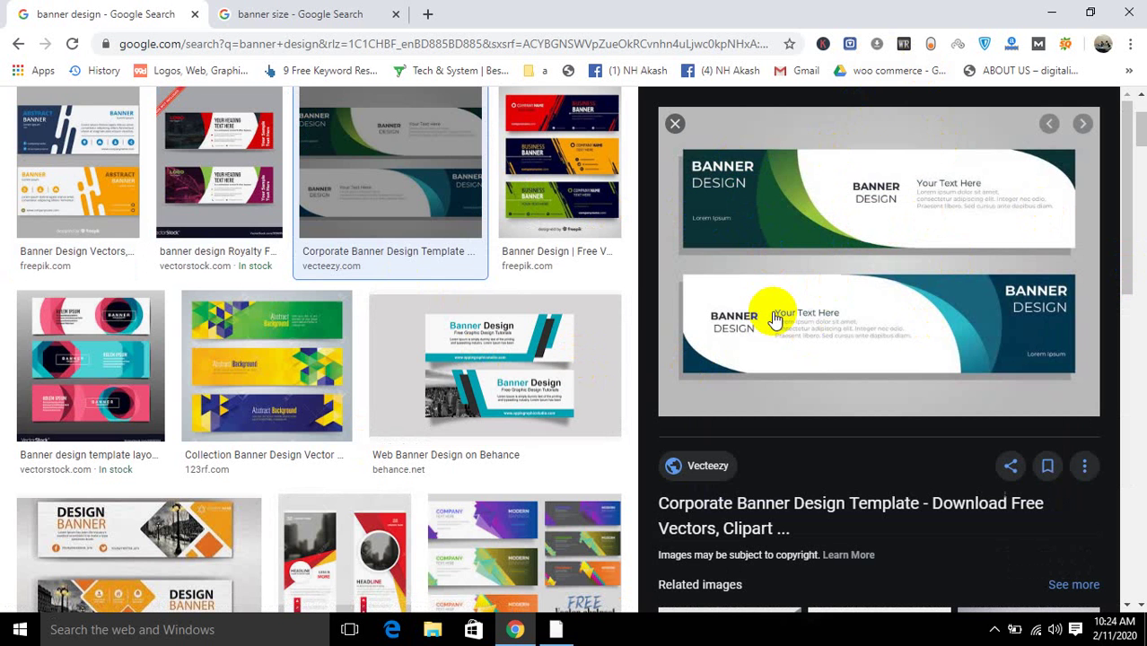
pyautogui.click(719, 193)
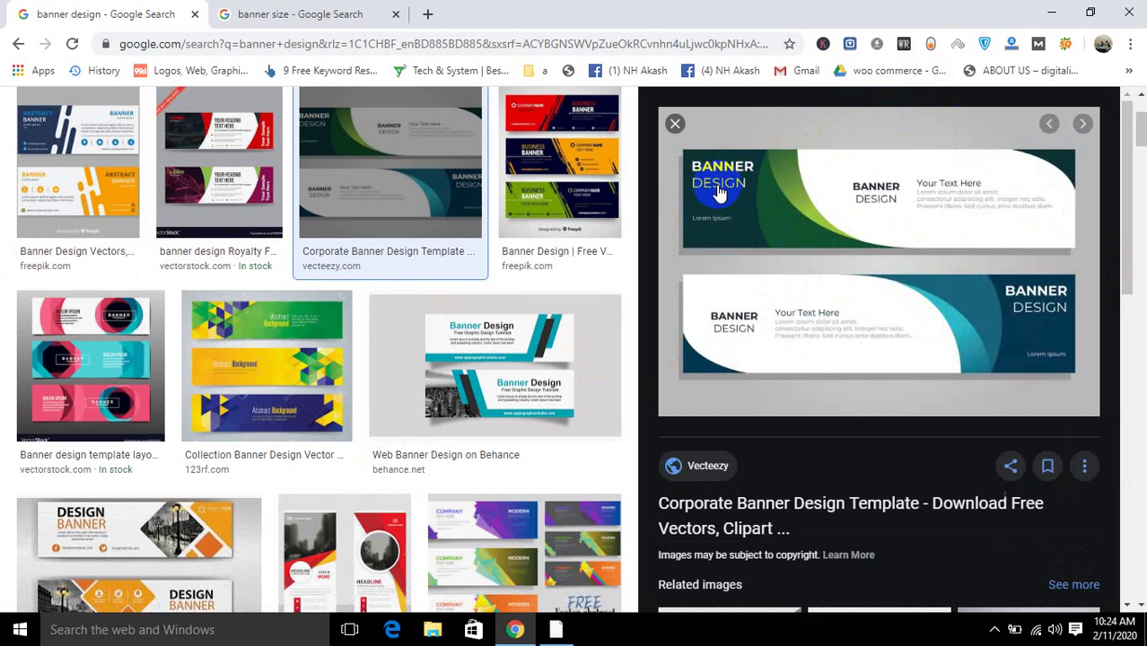
pyautogui.click(274, 368)
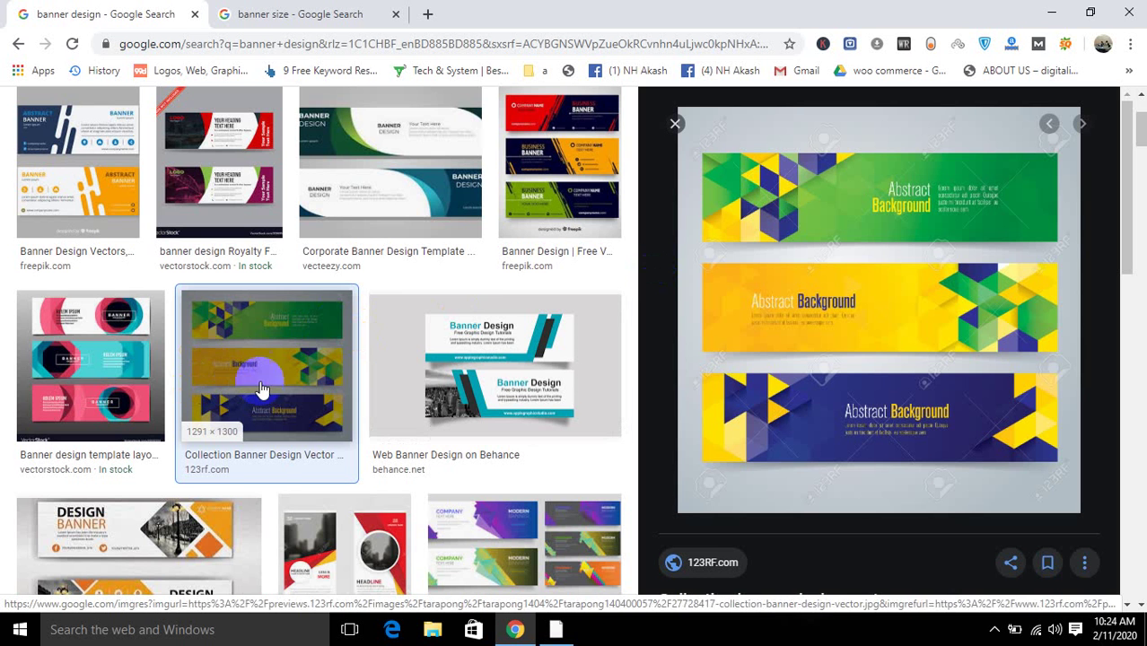
pyautogui.scroll(-1, 287, 366)
pyautogui.scroll(2, 269, 366)
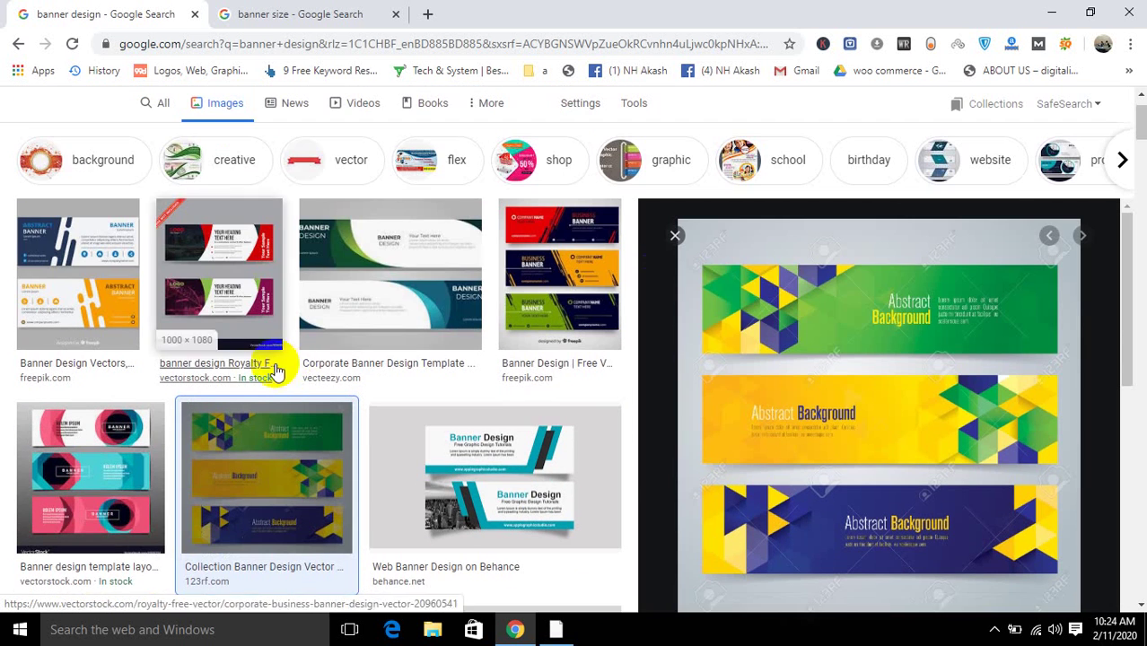
pyautogui.click(386, 297)
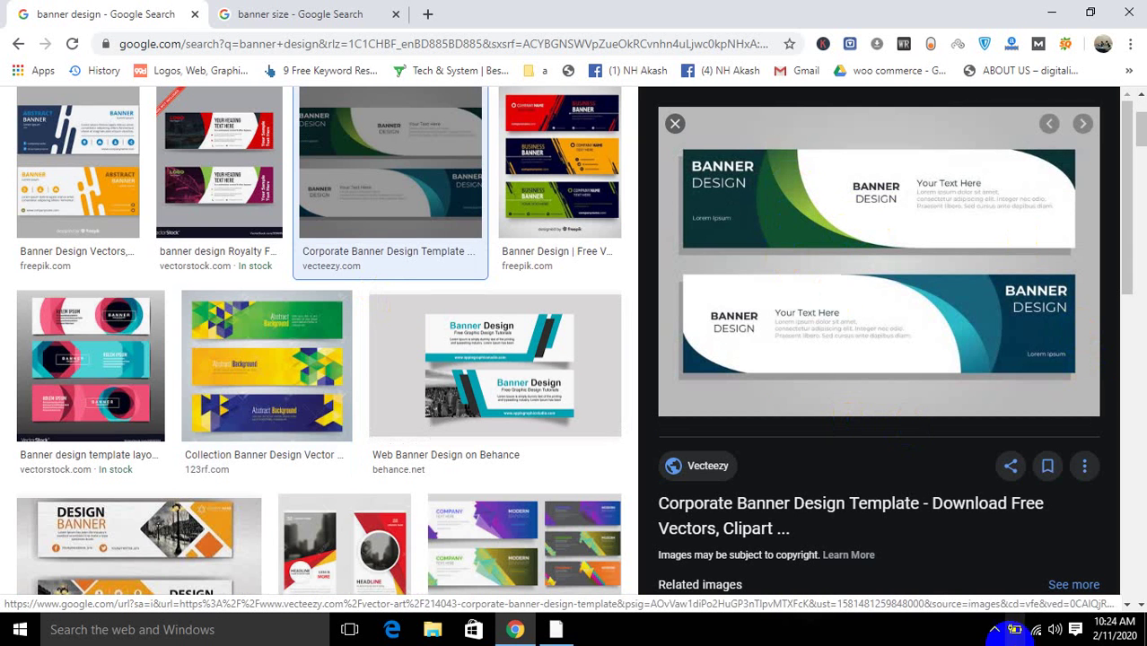
pyautogui.click(994, 629)
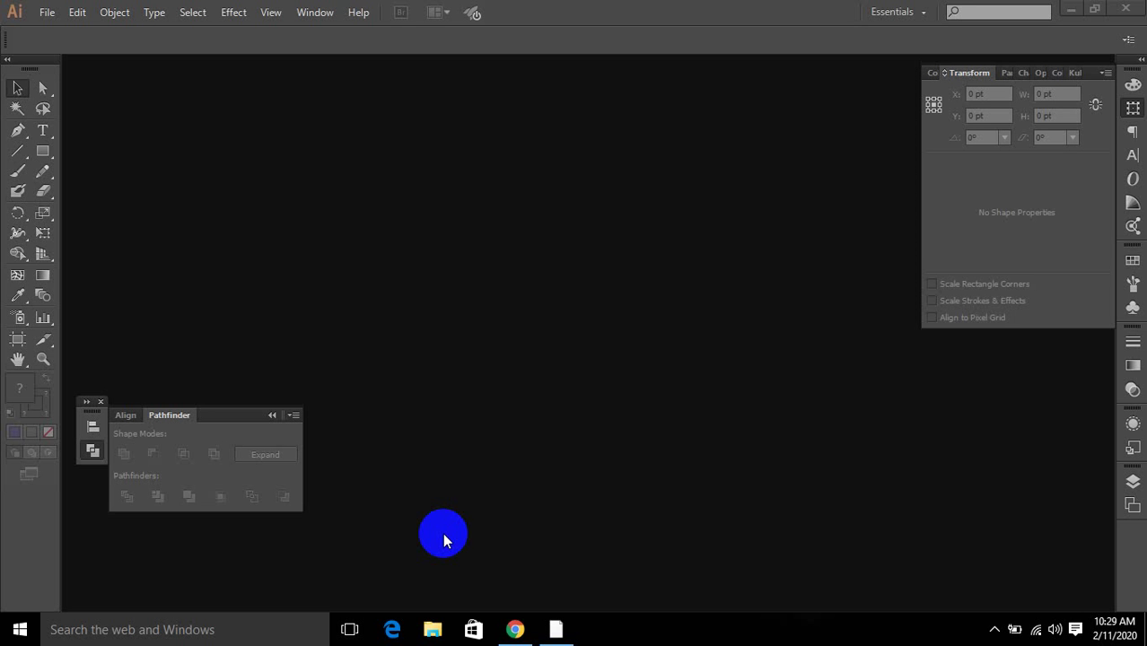
# Switch to Illustrator and create a new one-artboard document 1000 px wide and 300 px high.
pyautogui.click(46, 13)
pyautogui.click(51, 31)
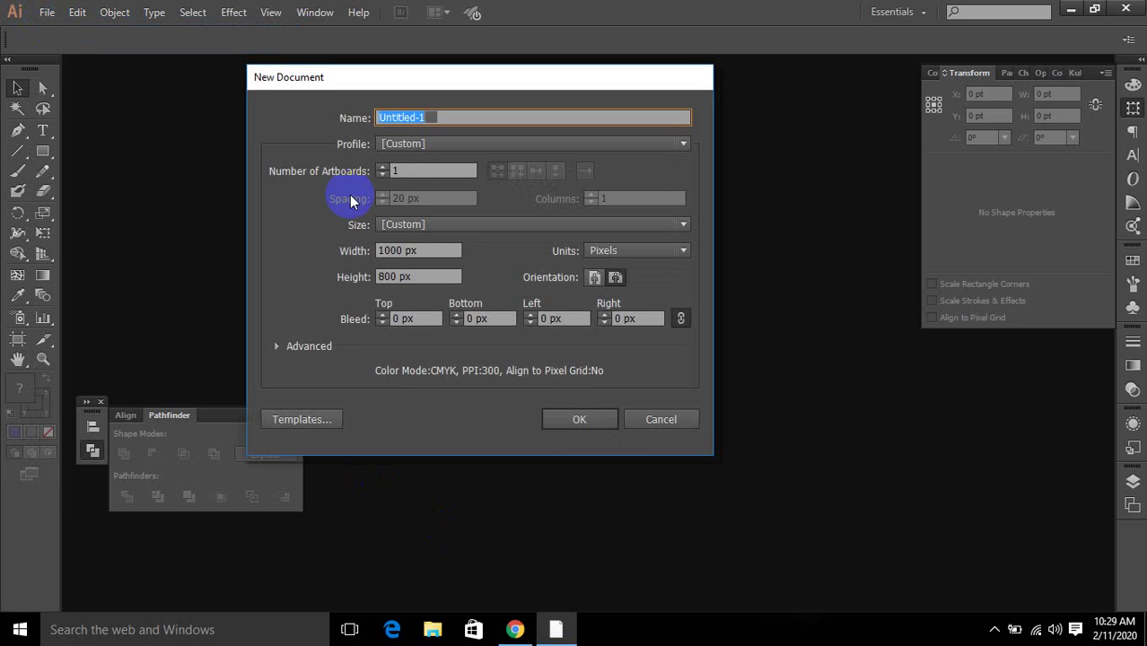
pyautogui.moveTo(418, 277); pyautogui.dragTo(308, 275)
pyautogui.write('300')
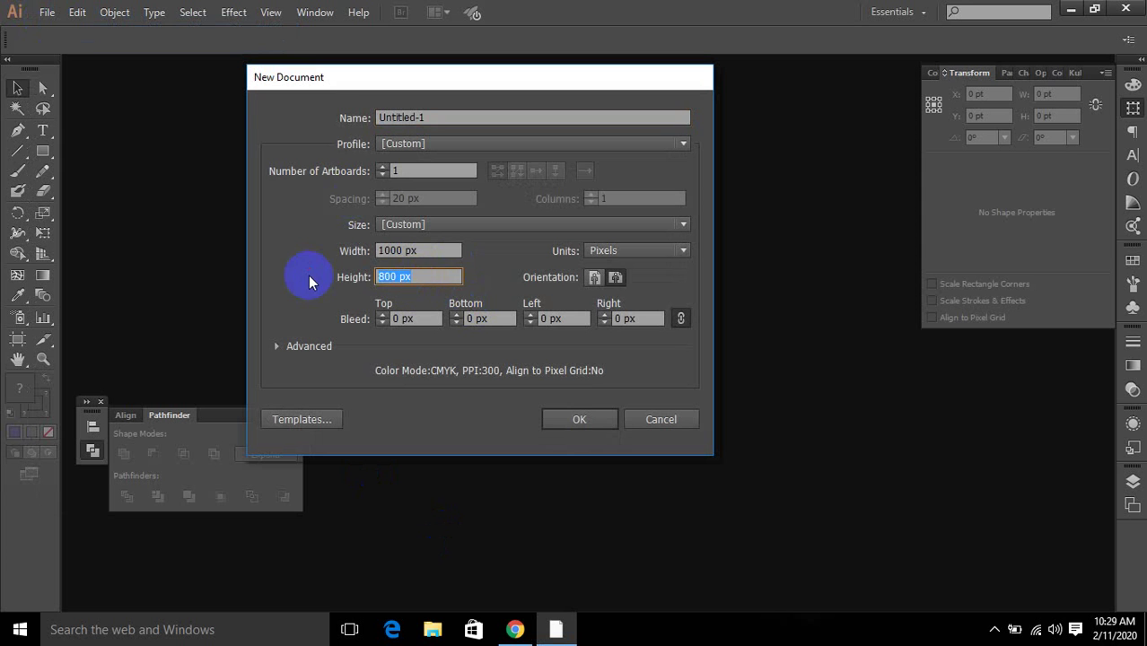
pyautogui.click(566, 423)
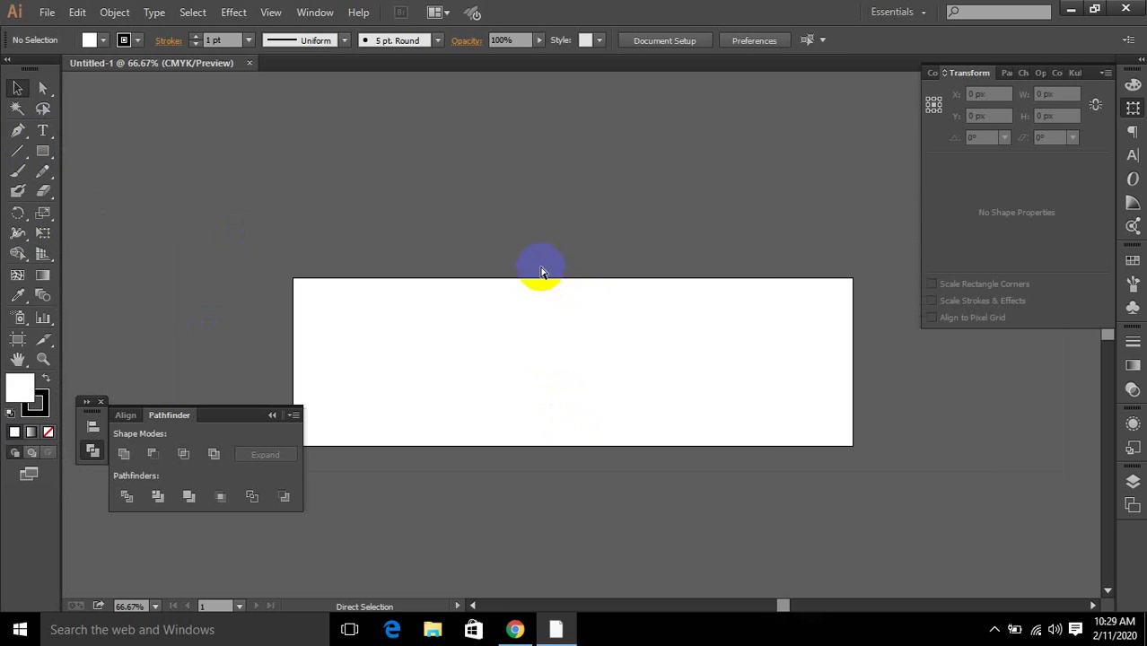
# Paste the copied banner template image and place it beside the artboard's right edge as a reference.
pyautogui.hotkey('ctrl', 'v')
pyautogui.scroll(-2, 568, 335)
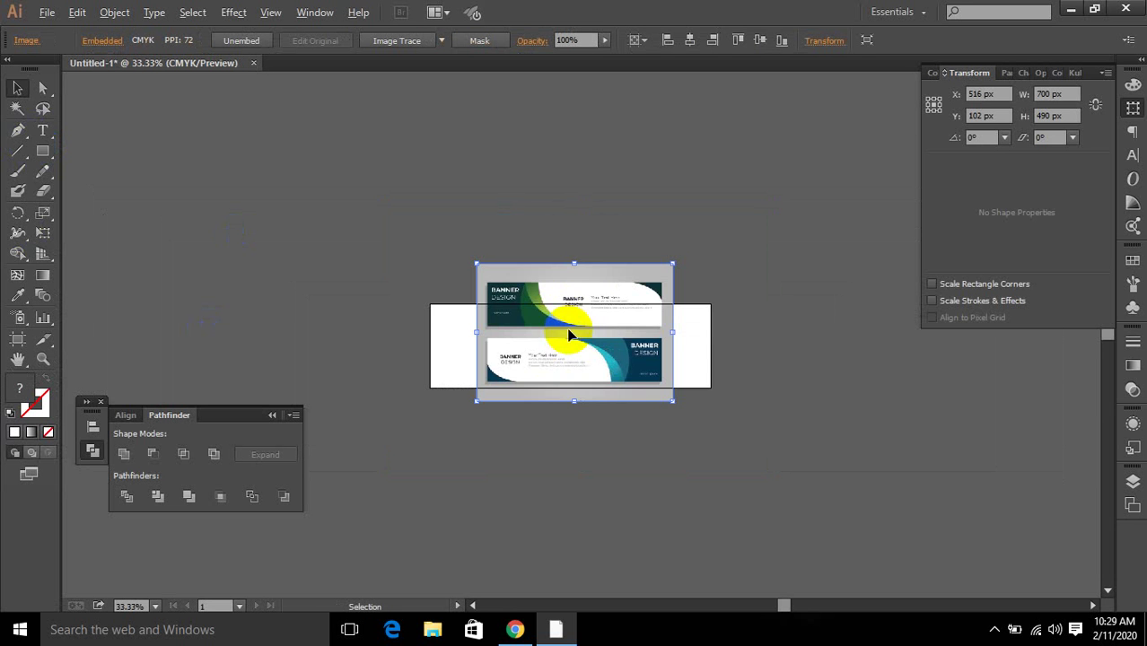
pyautogui.moveTo(549, 321); pyautogui.dragTo(805, 349)
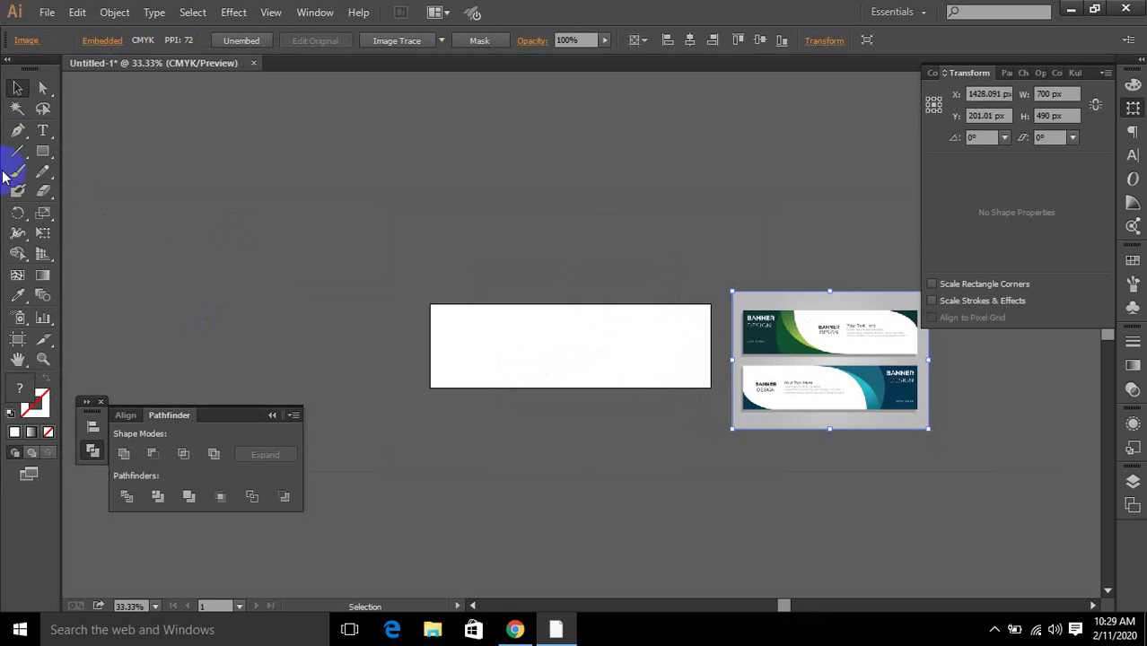
# Draw a circle about 684 px in diameter over the artboard's upper middle, with no fill and a black stroke.
pyautogui.moveTo(44, 157)
pyautogui.mouseDown()
pyautogui.moveTo(97, 172)
pyautogui.moveTo(92, 192)
pyautogui.mouseUp()
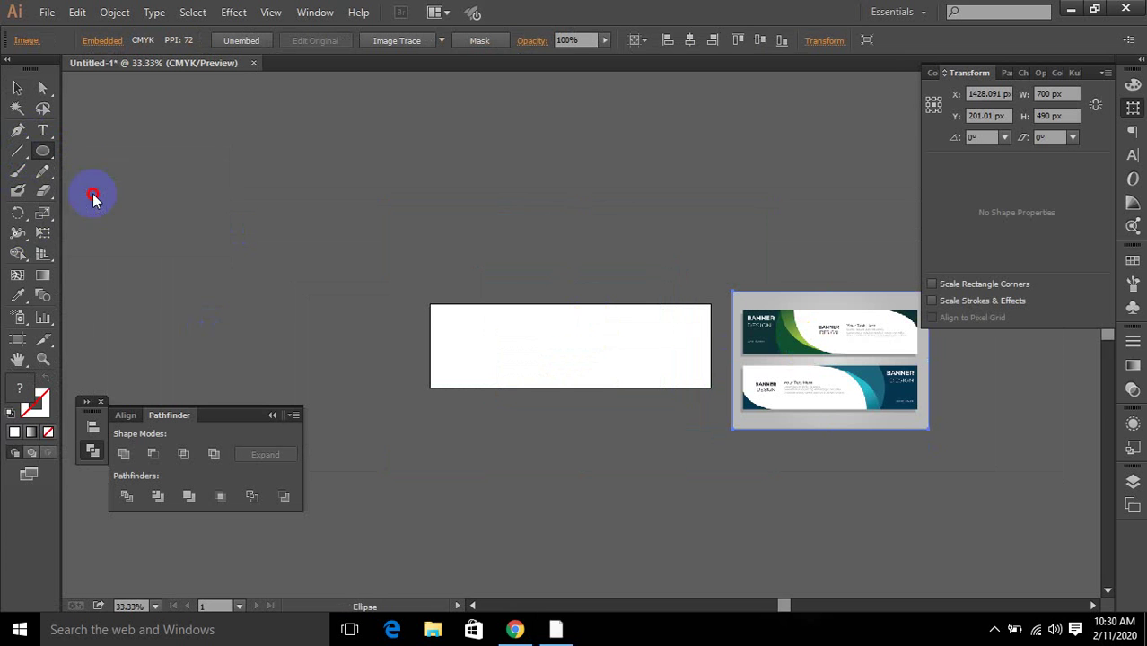
pyautogui.moveTo(569, 346)
pyautogui.mouseDown()
pyautogui.moveTo(660, 346)
pyautogui.moveTo(614, 335)
pyautogui.moveTo(660, 388)
pyautogui.mouseUp()
pyautogui.click(46, 383)
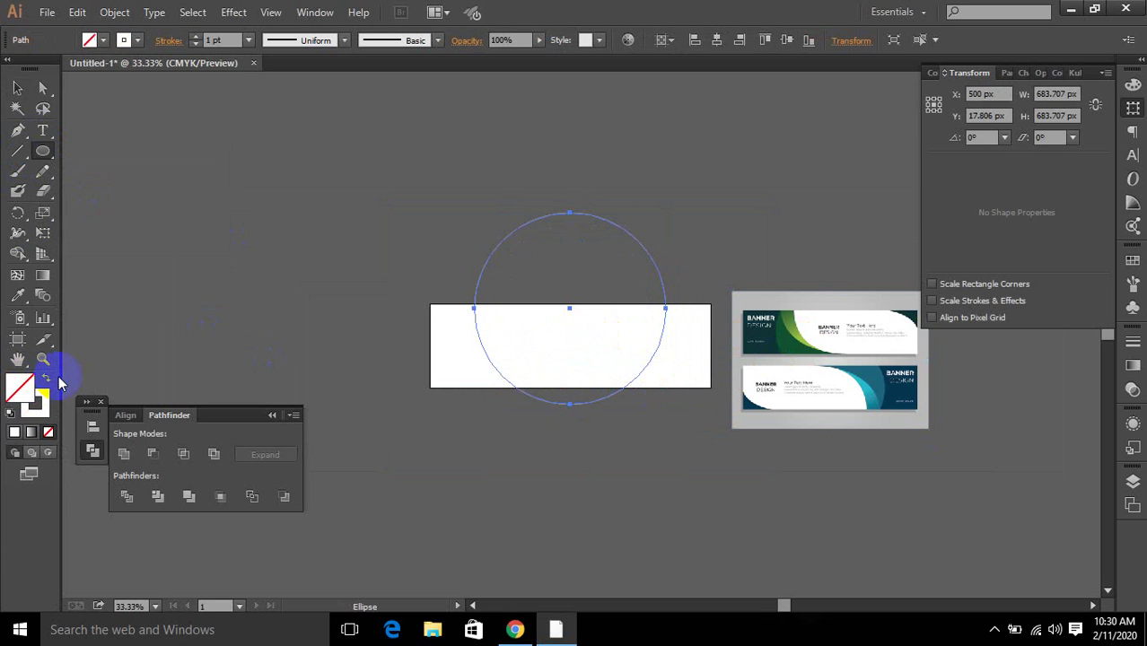
pyautogui.click(17, 90)
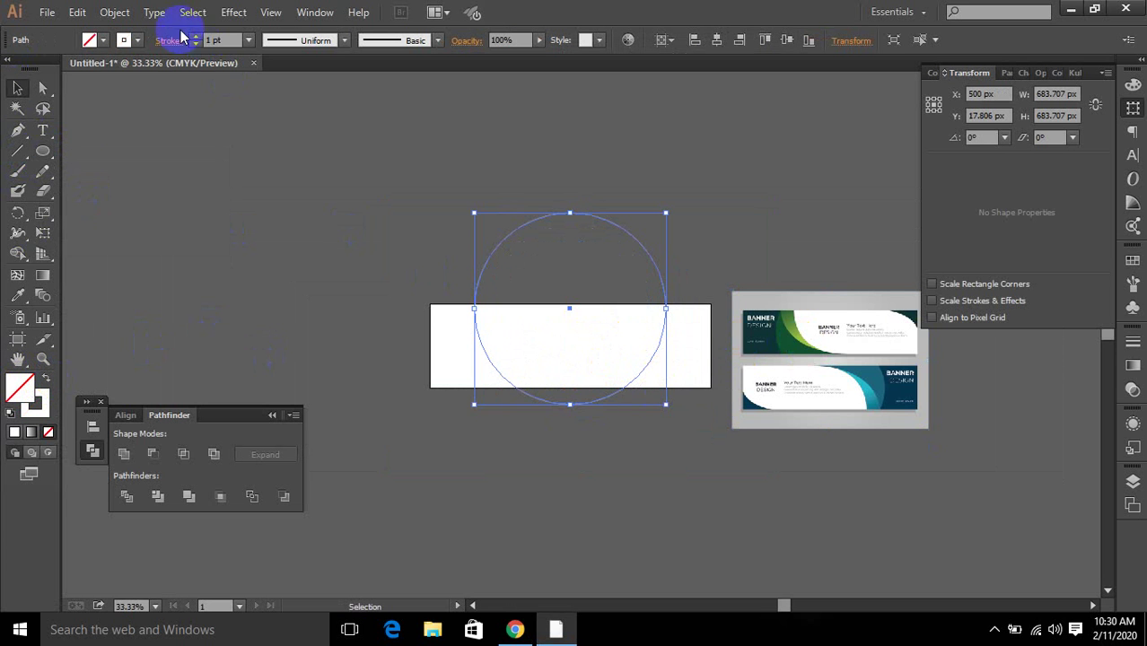
pyautogui.click(124, 39)
pyautogui.click(45, 69)
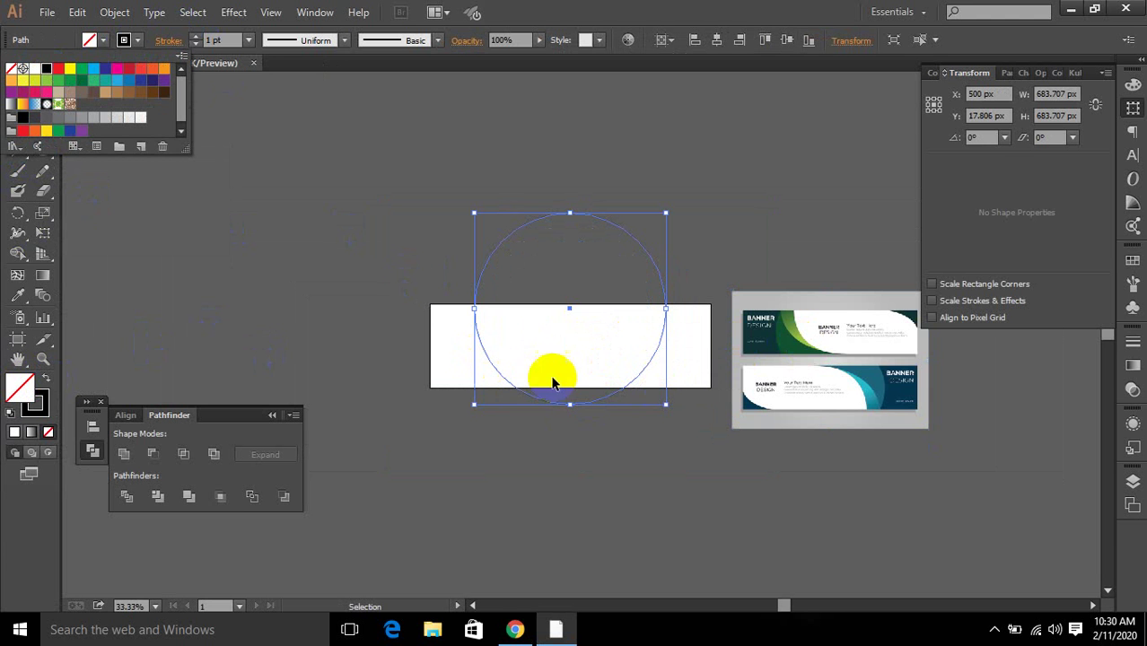
pyautogui.click(542, 400)
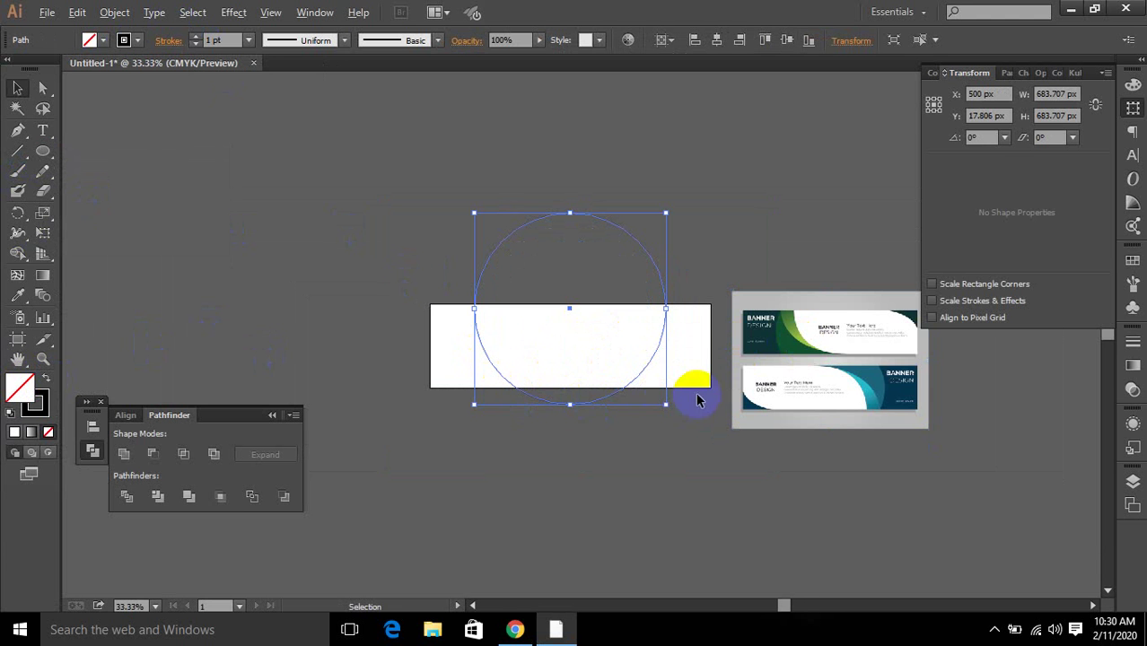
# Trace the outer curve between the green band and the white area of the reference's upper banner with the Pen tool.
pyautogui.scroll(5, 700, 401)
pyautogui.moveTo(878, 331); pyautogui.dragTo(121, 395)
pyautogui.scroll(-4, 446, 314)
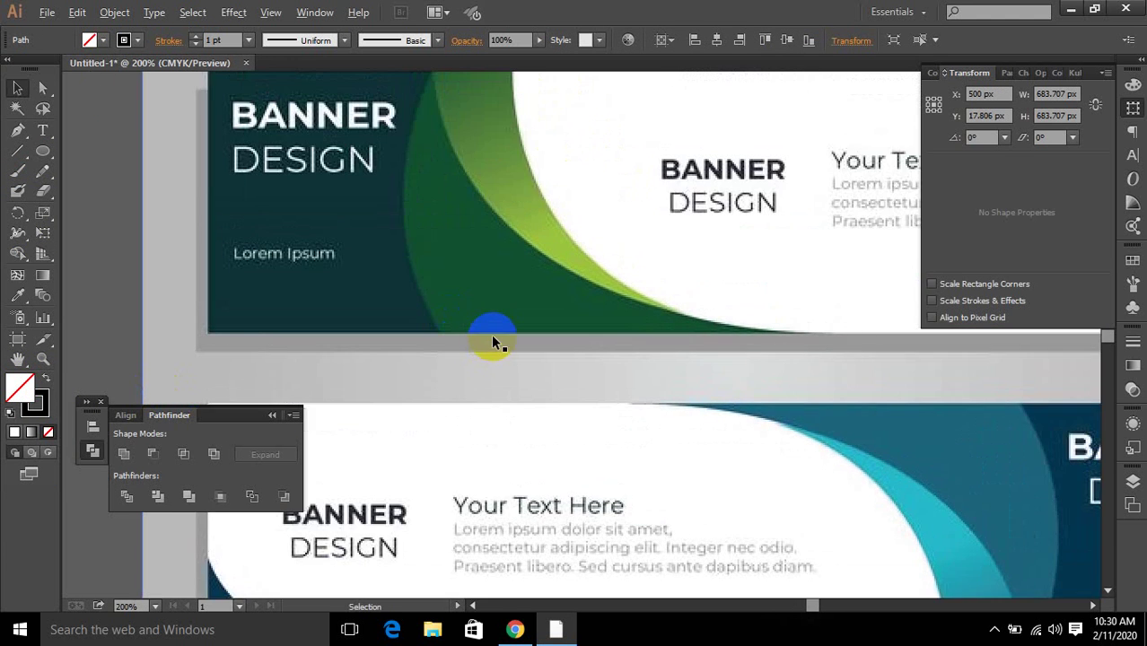
pyautogui.click(17, 130)
pyautogui.scroll(2, 457, 254)
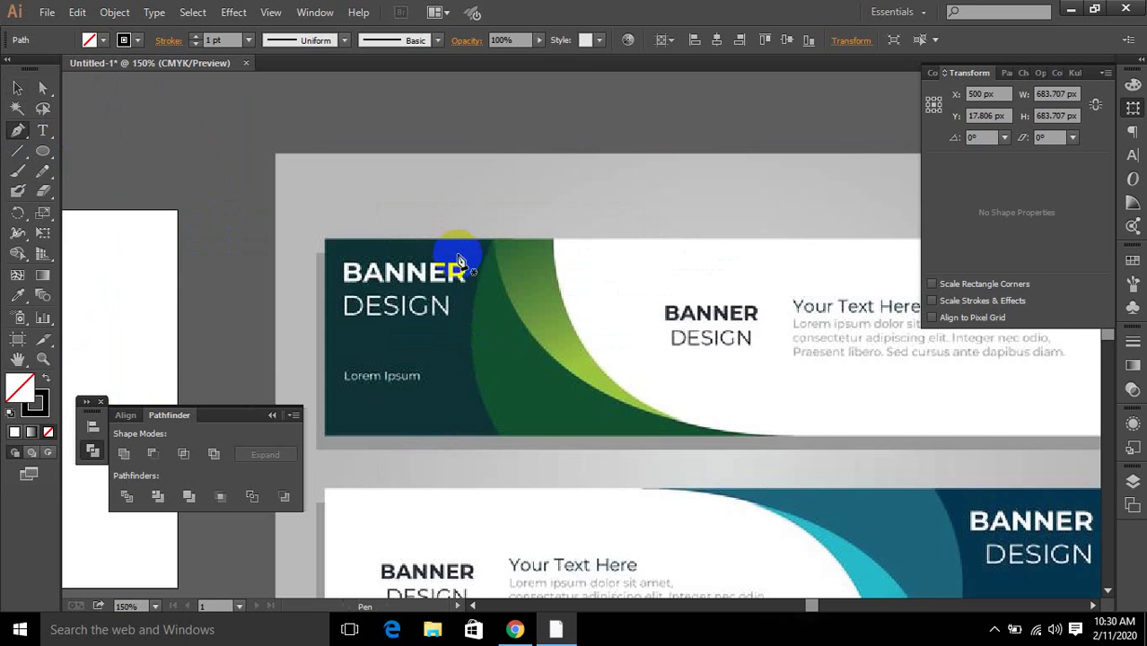
pyautogui.click(551, 240)
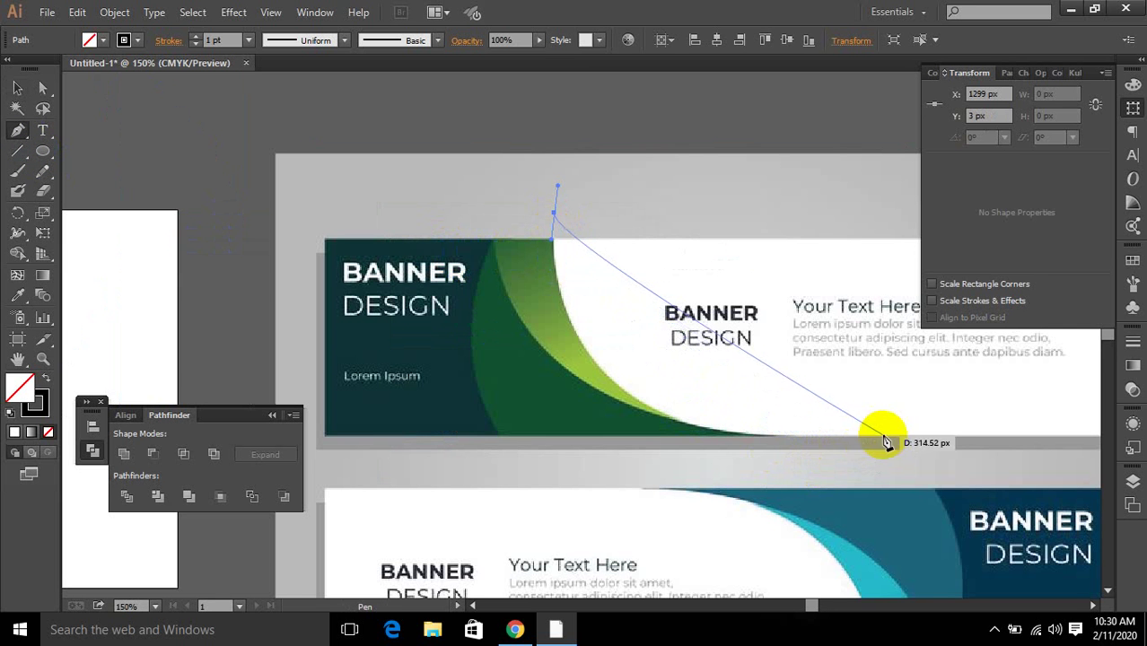
pyautogui.moveTo(887, 443); pyautogui.dragTo(440, 466)
# Extend the traced curve around the left side of the upper banner, close the path at its starting point and deselect it.
pyautogui.scroll(-1, 441, 466)
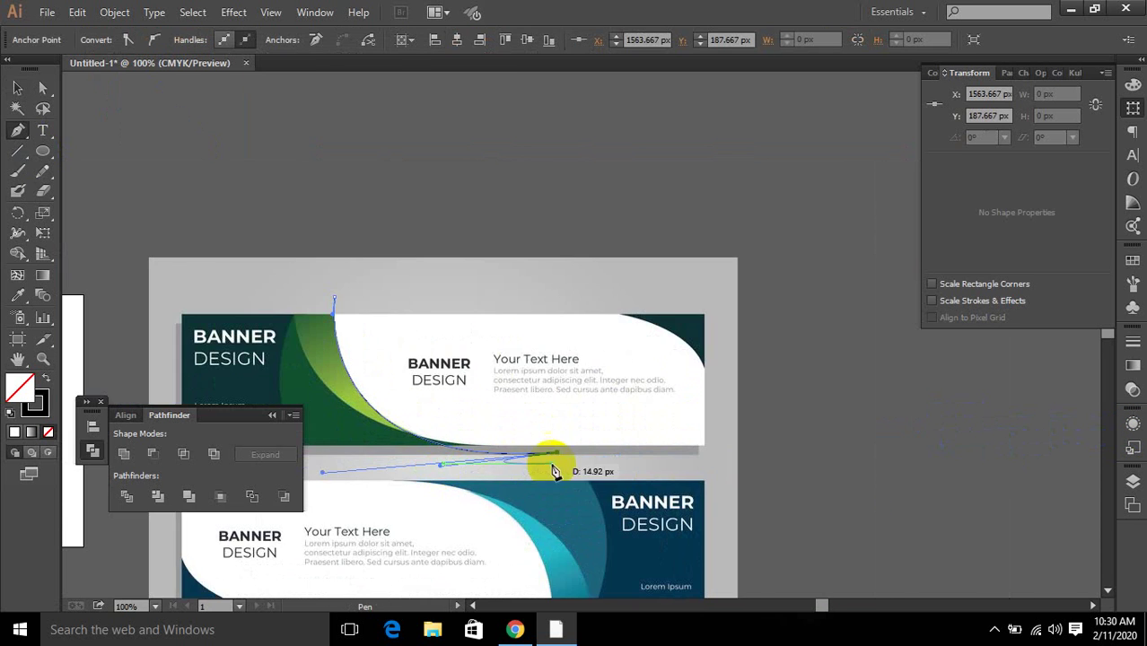
pyautogui.scroll(-2, 551, 472)
pyautogui.moveTo(551, 472); pyautogui.dragTo(400, 384)
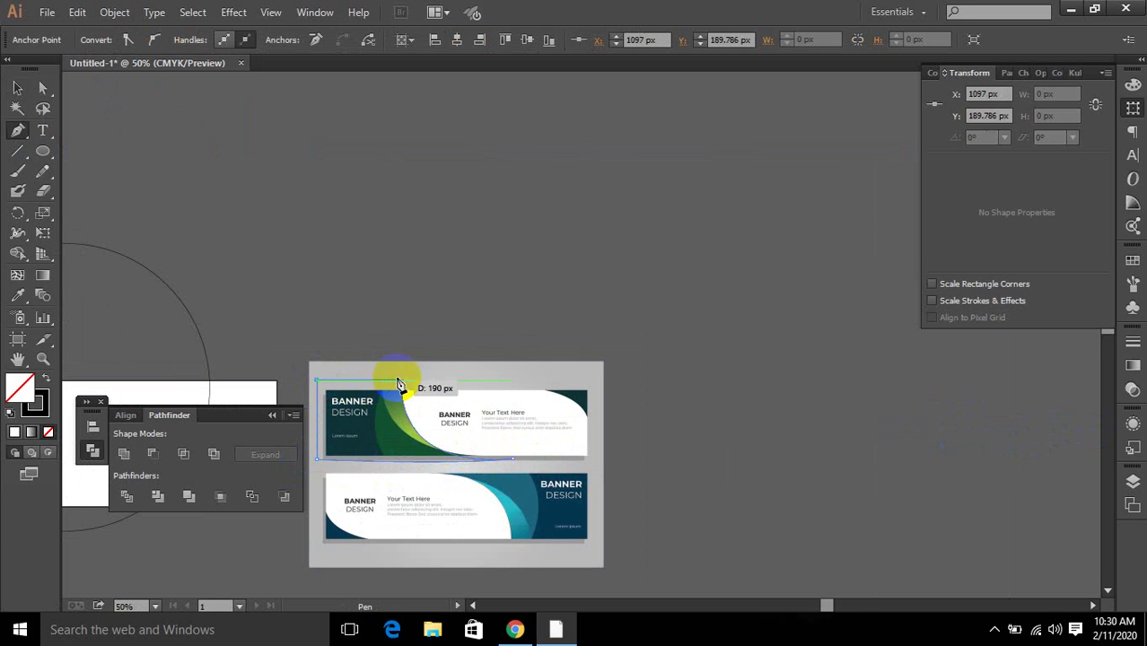
pyautogui.click(402, 383)
pyautogui.scroll(-2, 511, 399)
pyautogui.scroll(4, 463, 429)
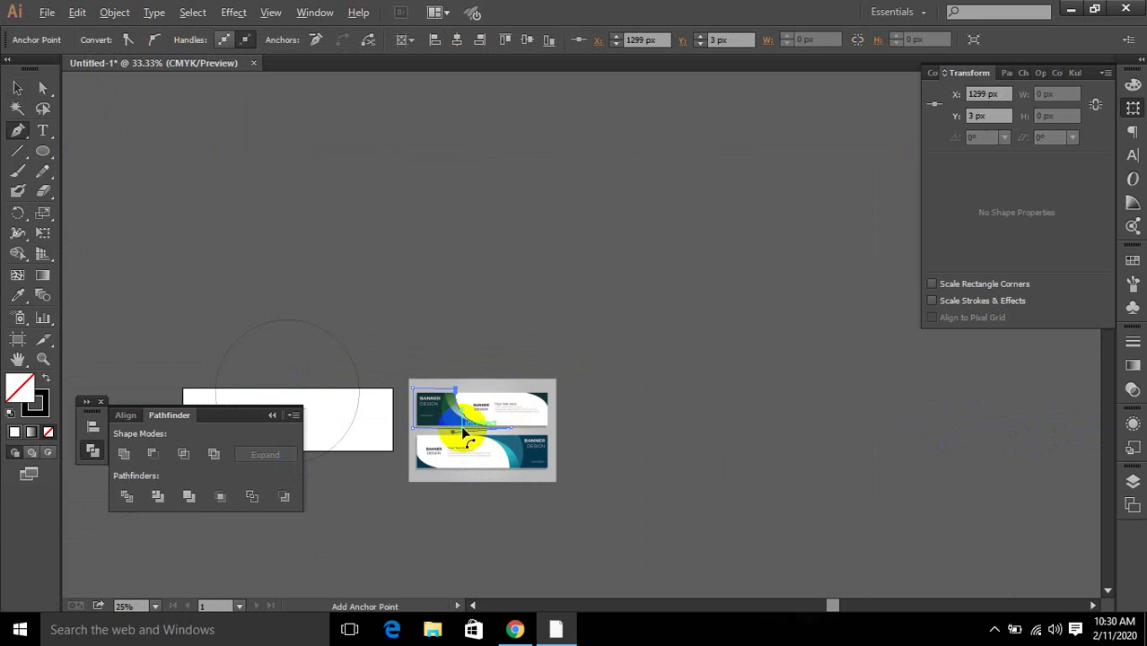
pyautogui.scroll(-2, 477, 415)
pyautogui.keyDown('ctrl'); pyautogui.click(679, 416); pyautogui.keyUp('ctrl')
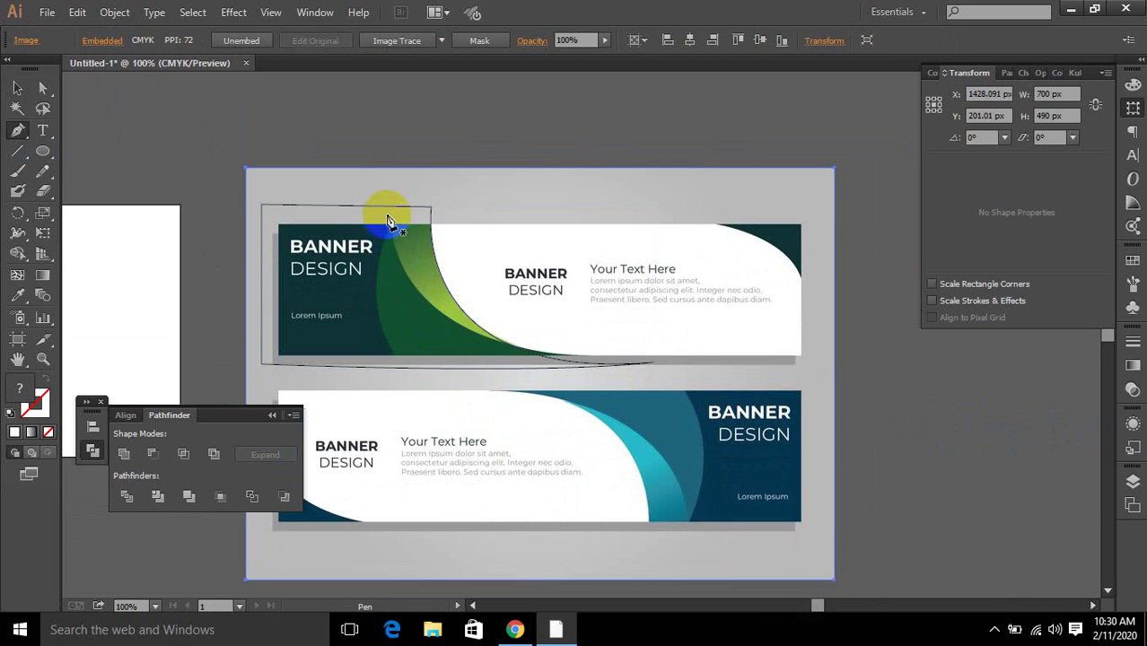
# Trace the light green band's inner curve with a second Pen path, from the closed shape's top edge to below the banner, adjusting its handles.
pyautogui.moveTo(385, 208); pyautogui.dragTo(392, 229)
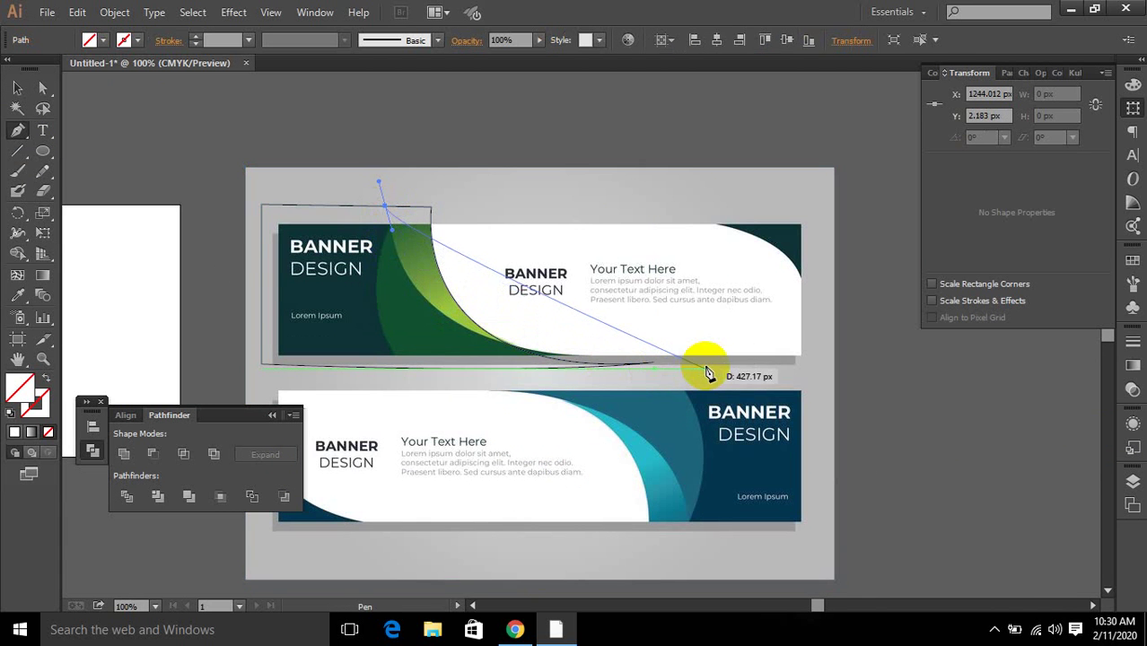
pyautogui.moveTo(705, 363); pyautogui.dragTo(921, 370)
pyautogui.moveTo(531, 376); pyautogui.dragTo(409, 378)
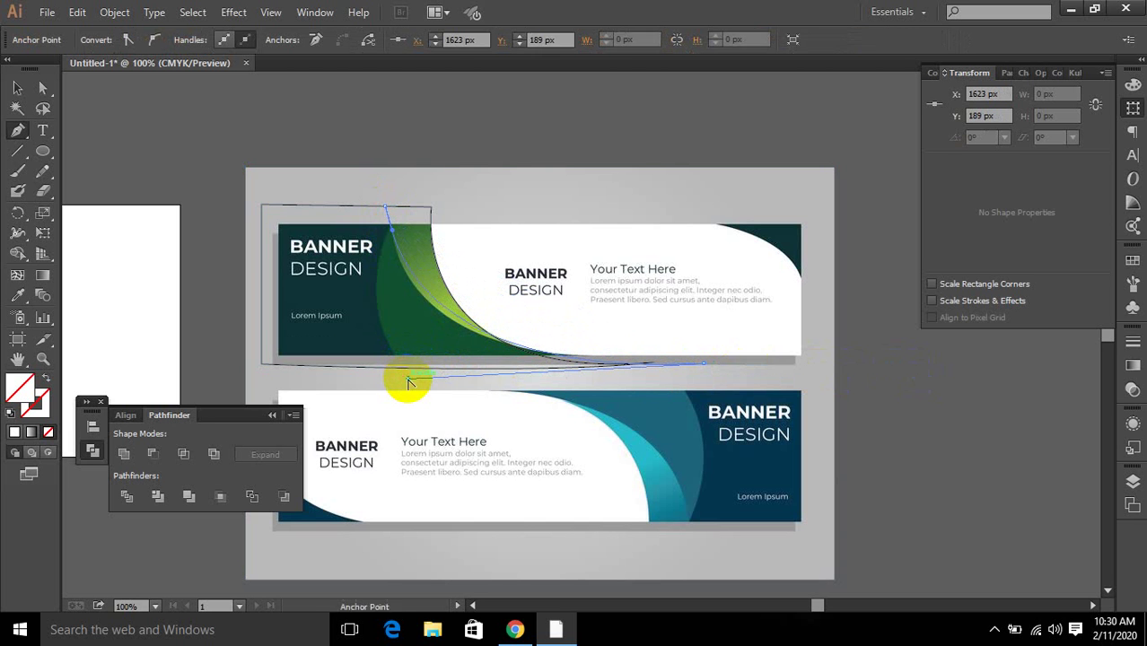
pyautogui.moveTo(393, 236); pyautogui.dragTo(393, 236)
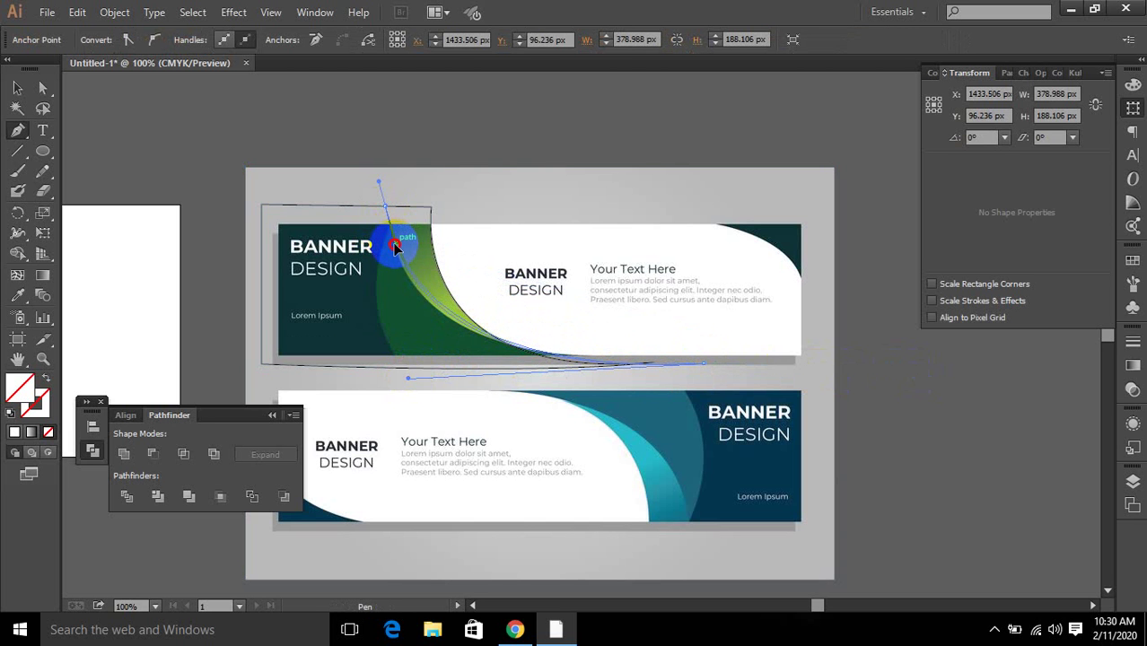
pyautogui.scroll(5, 409, 269)
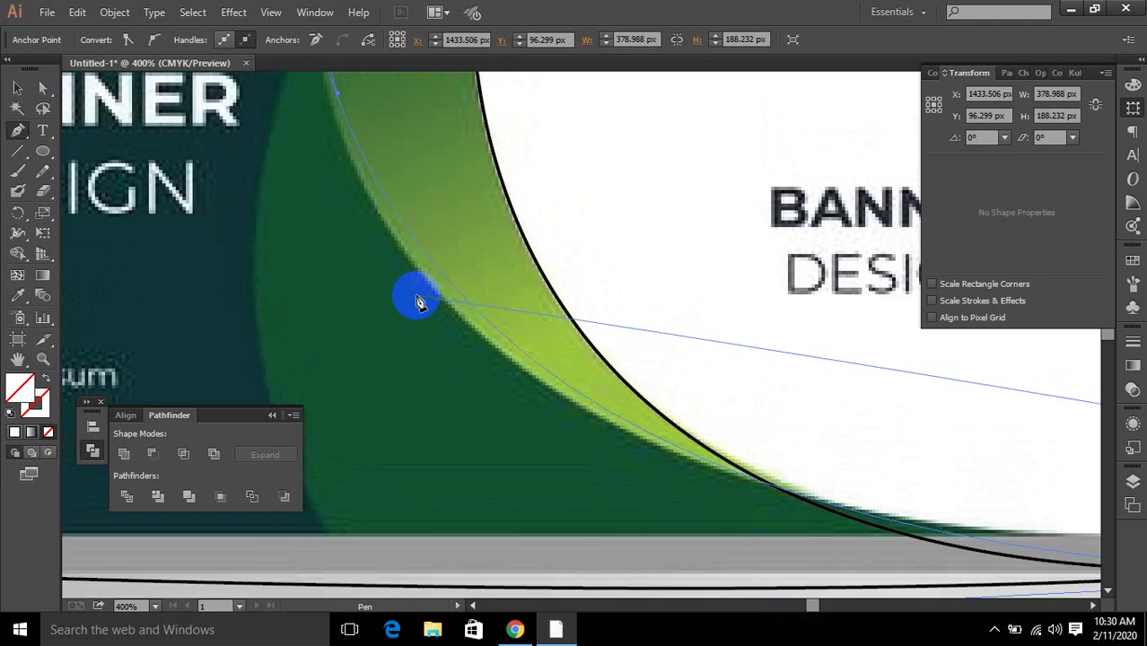
pyautogui.moveTo(417, 302); pyautogui.dragTo(320, 261)
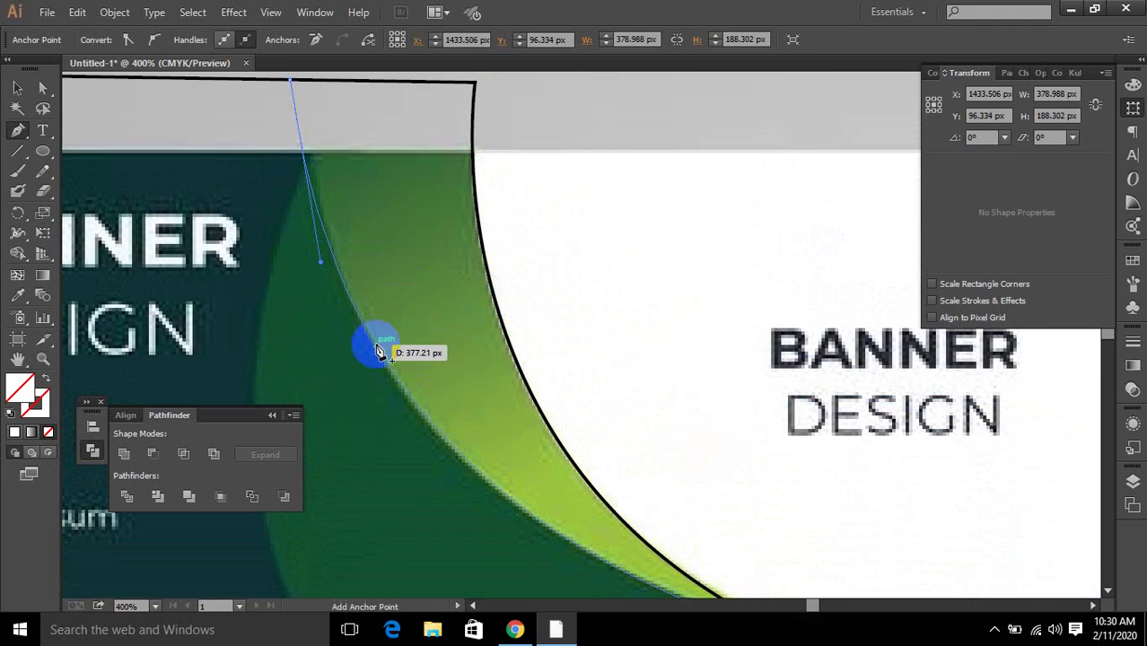
pyautogui.scroll(2, 328, 203)
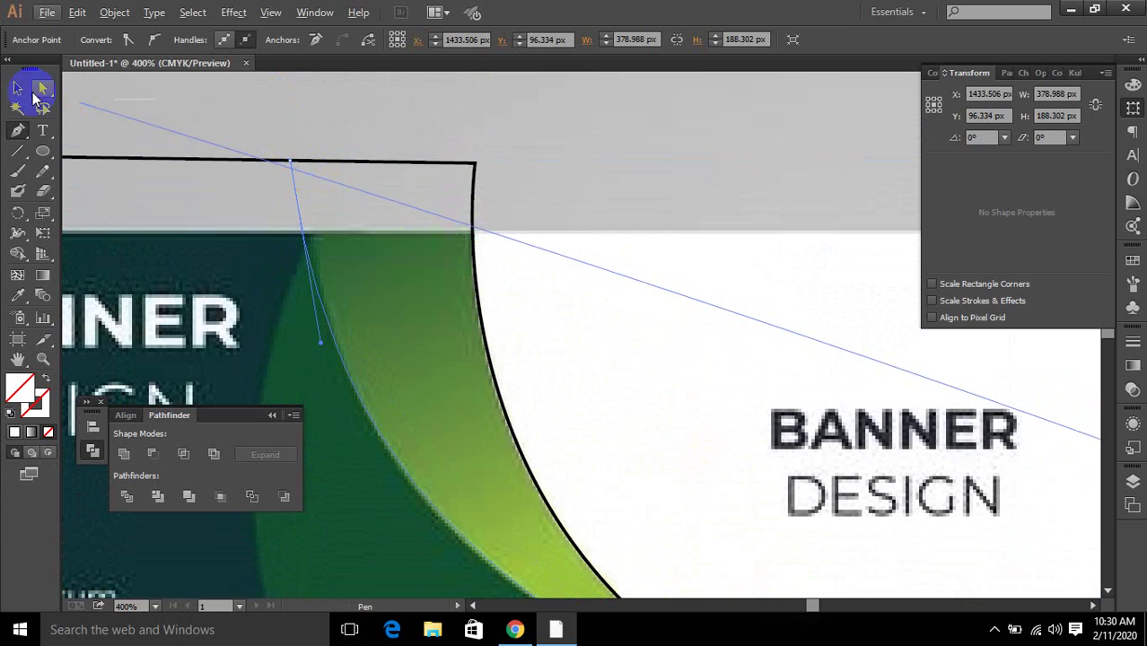
# Move the inner curve's upper anchor about 6 px right and reshape the curve along the light green band.
pyautogui.click(41, 88)
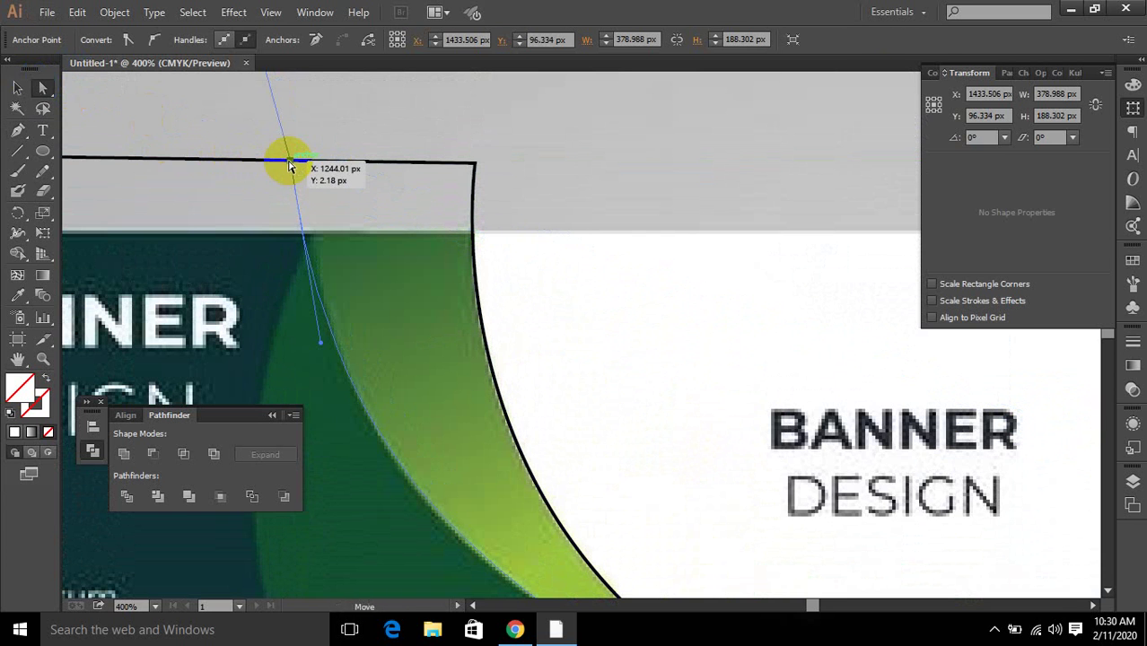
pyautogui.moveTo(287, 159); pyautogui.dragTo(312, 162)
pyautogui.moveTo(344, 351); pyautogui.dragTo(288, 307)
pyautogui.scroll(-3, 526, 446)
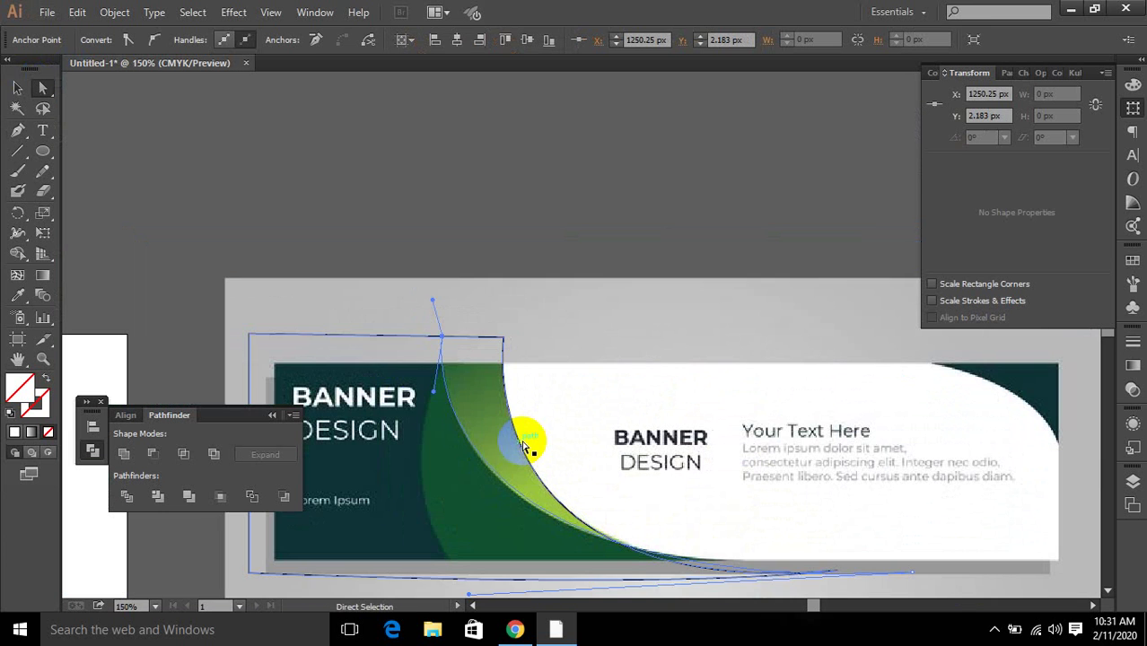
pyautogui.scroll(-1, 503, 422)
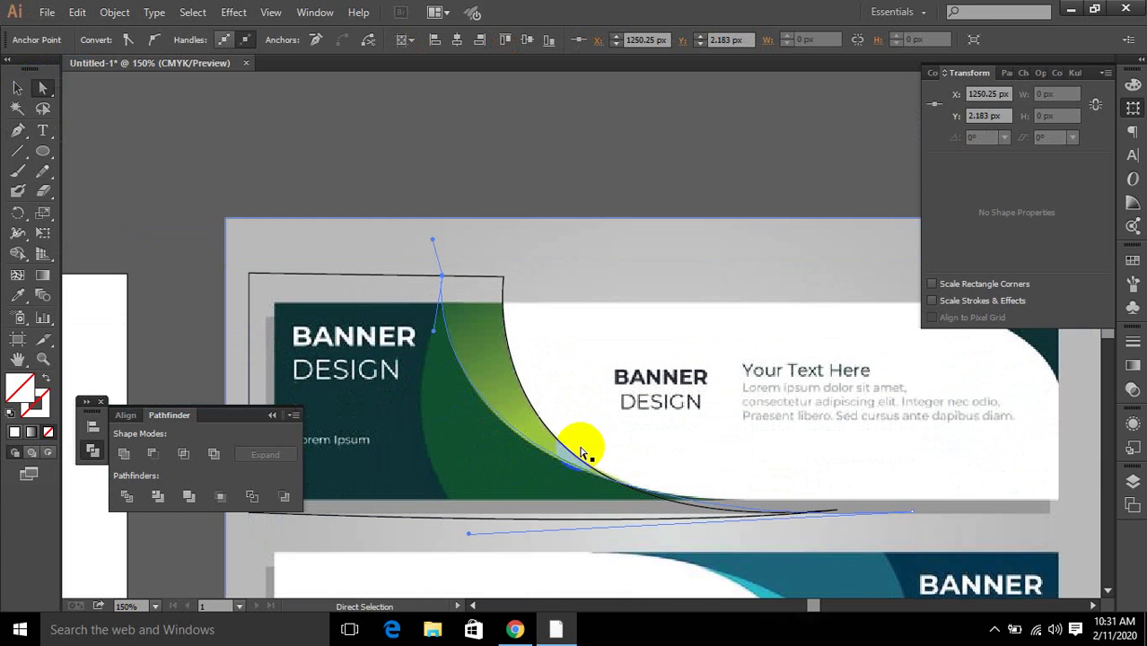
# Move the inner curve's lower end anchor about 4 px right and 7 px up, and adjust its handle to match the band.
pyautogui.click(914, 514)
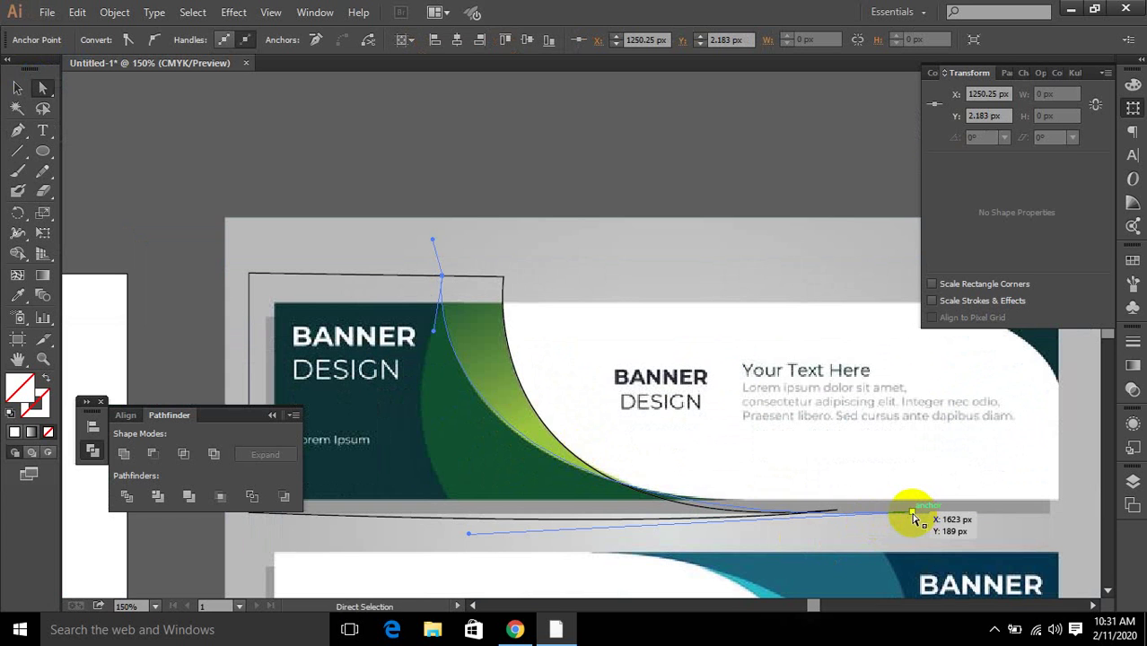
pyautogui.moveTo(913, 515); pyautogui.dragTo(917, 504)
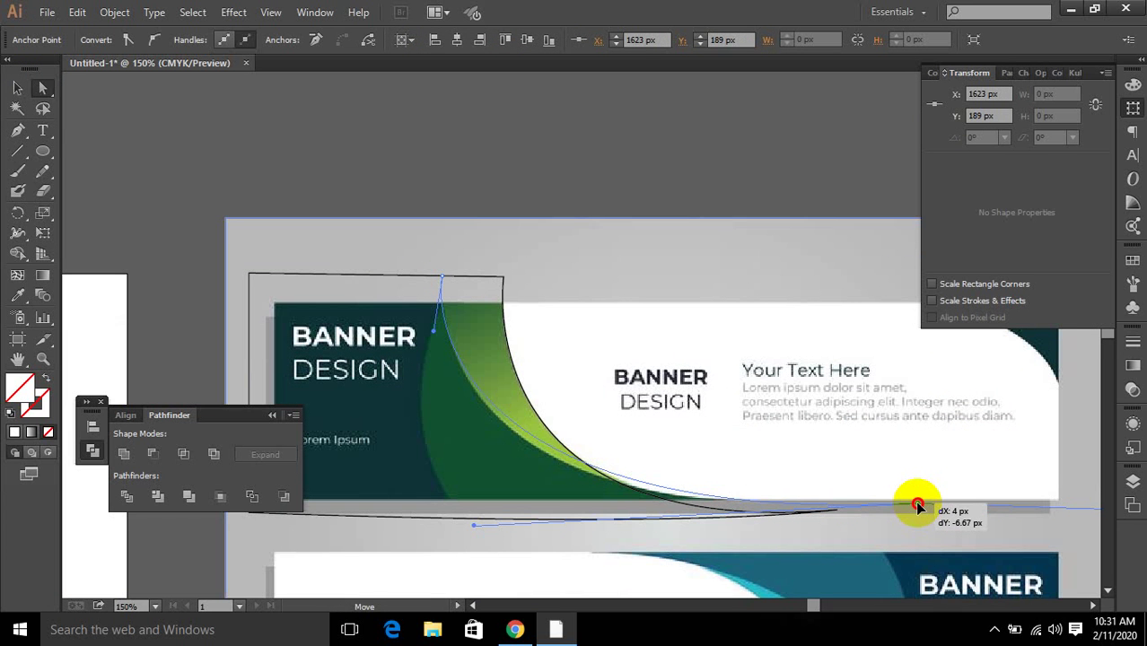
pyautogui.moveTo(473, 526); pyautogui.dragTo(469, 538)
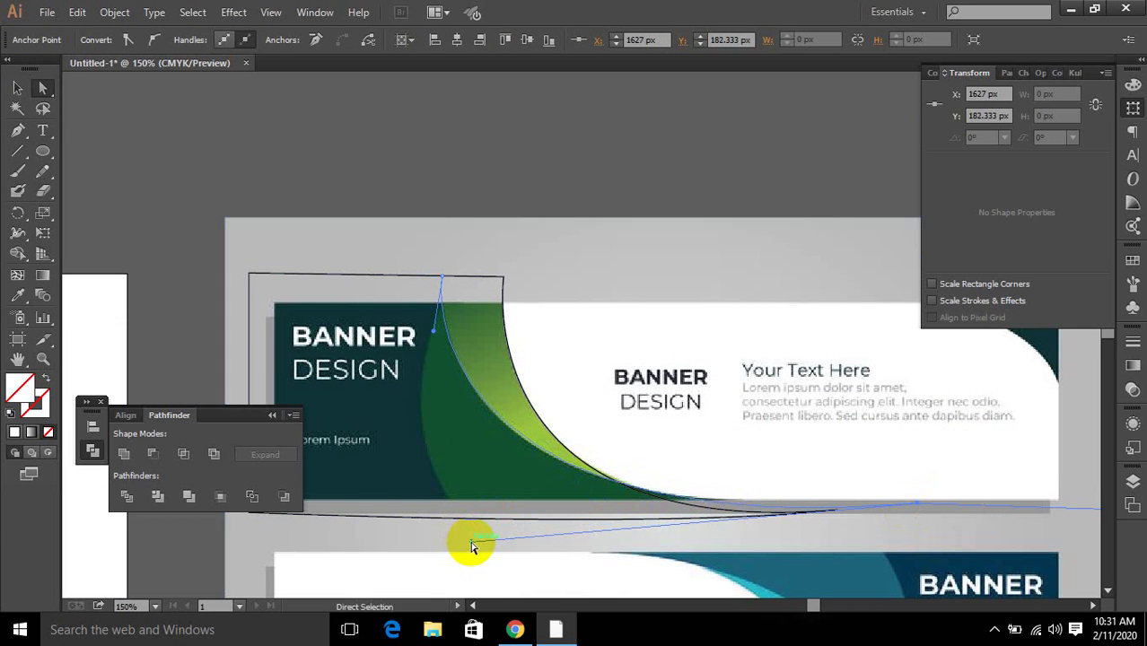
# Extend the light green band's inner curve with the Pen tool around the upper banner's left side and close the path at its upper anchor.
pyautogui.hotkey('ctrl', '-')
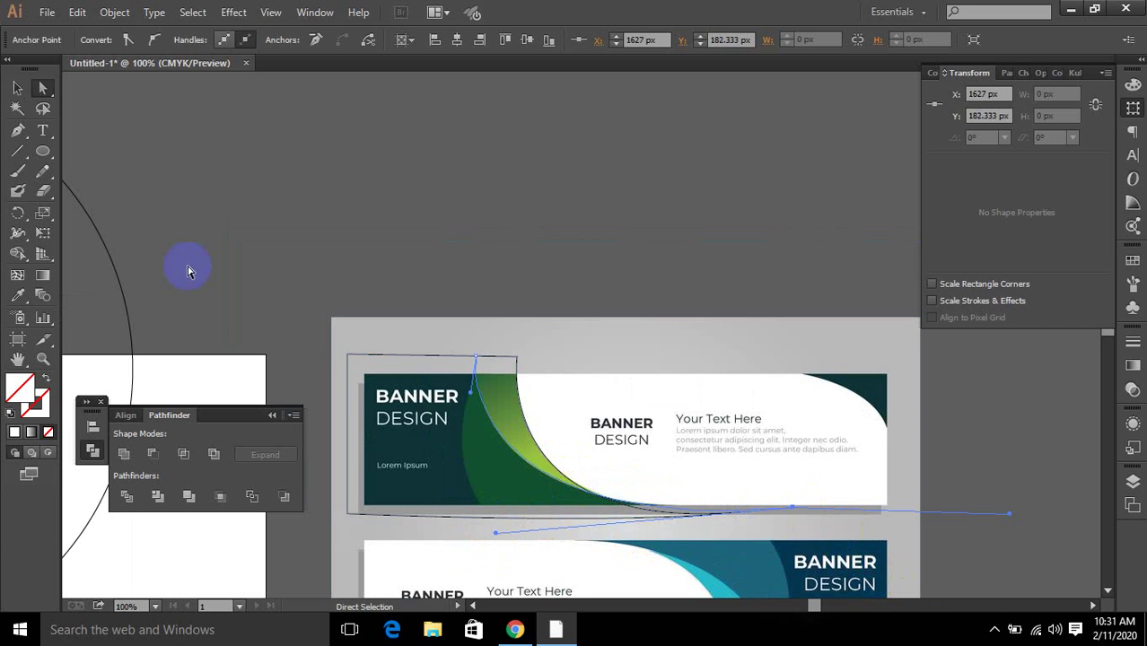
pyautogui.click(17, 130)
pyautogui.keyDown('ctrl'); pyautogui.click(799, 522); pyautogui.keyUp('ctrl')
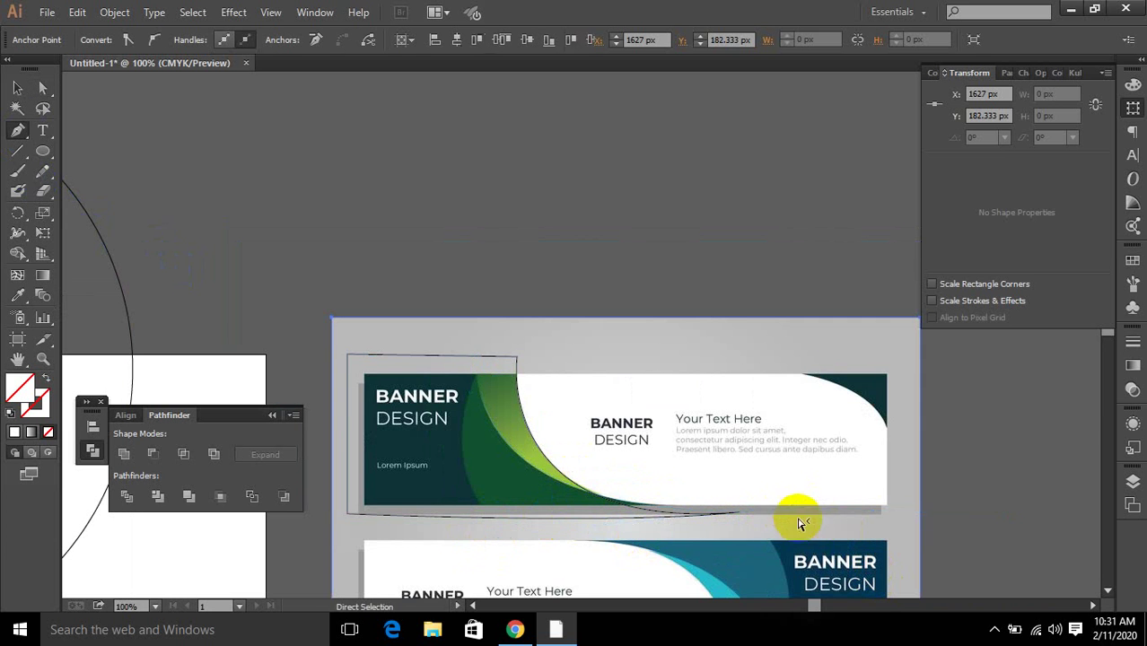
pyautogui.keyDown('ctrl'); pyautogui.click(793, 509); pyautogui.keyUp('ctrl')
pyautogui.moveTo(794, 508); pyautogui.dragTo(794, 518)
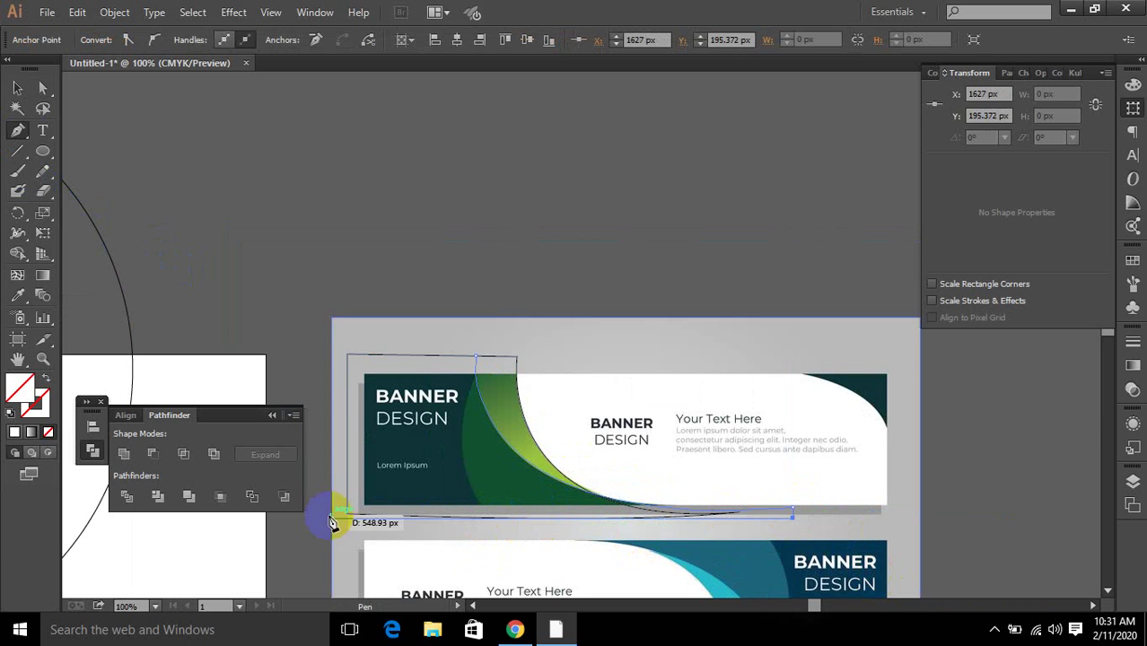
pyautogui.click(327, 515)
pyautogui.click(328, 348)
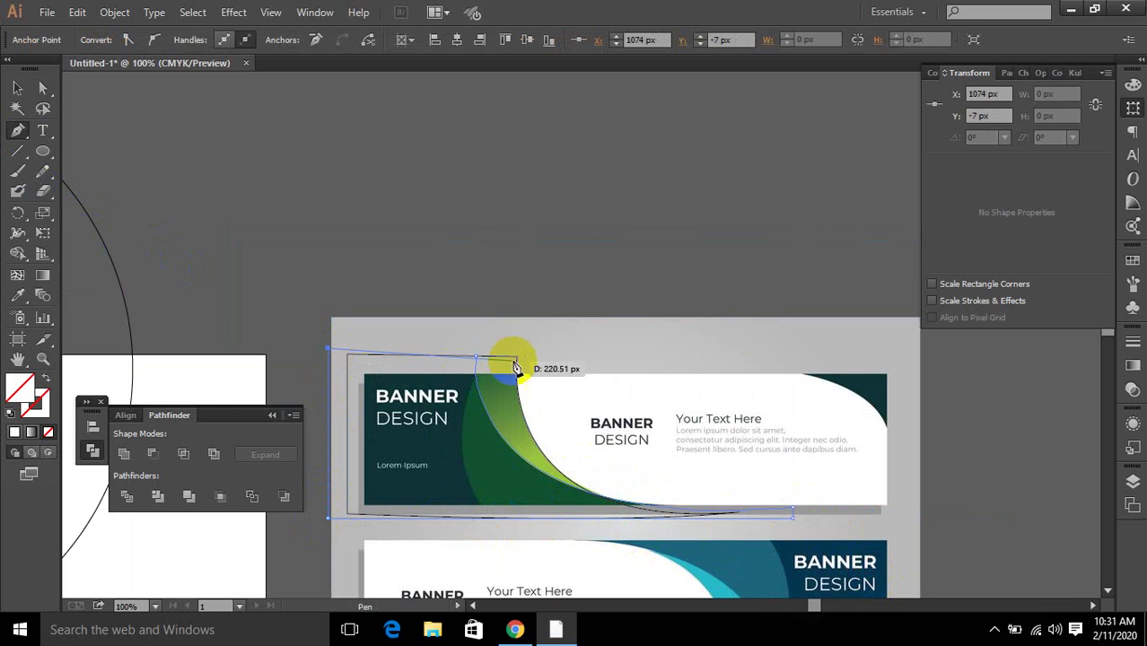
pyautogui.click(480, 359)
# Draw a circle about 237 px wide along the dark teal area's curved edge and enlarge it to about 260 px to match.
pyautogui.scroll(-2, 548, 364)
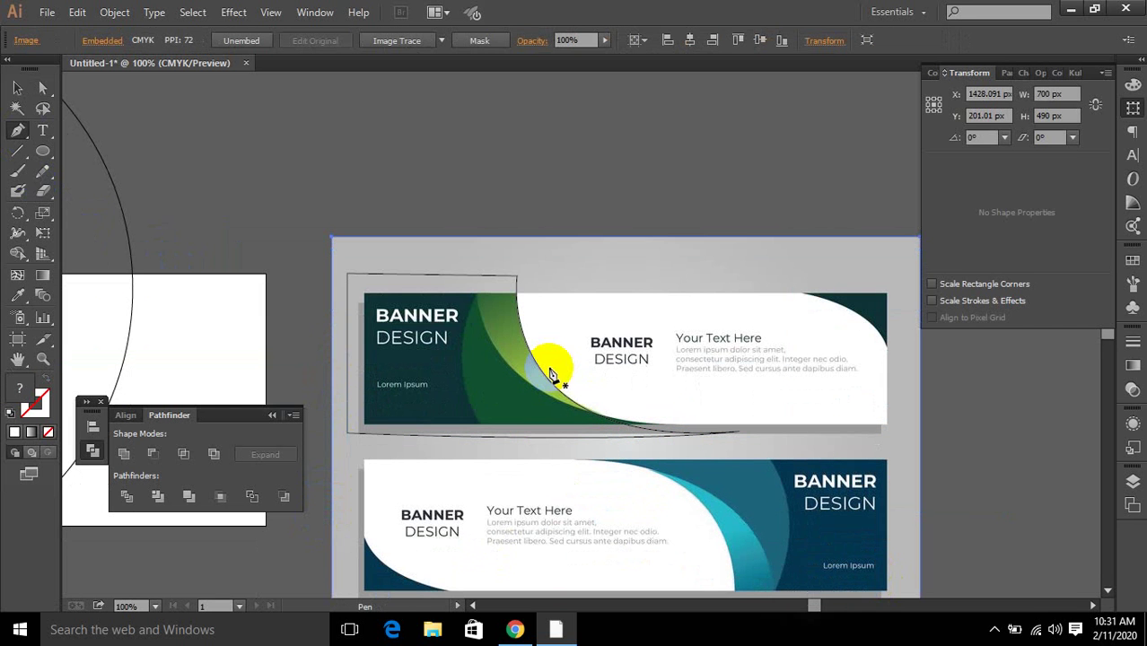
pyautogui.click(42, 151)
pyautogui.moveTo(560, 347); pyautogui.dragTo(660, 429)
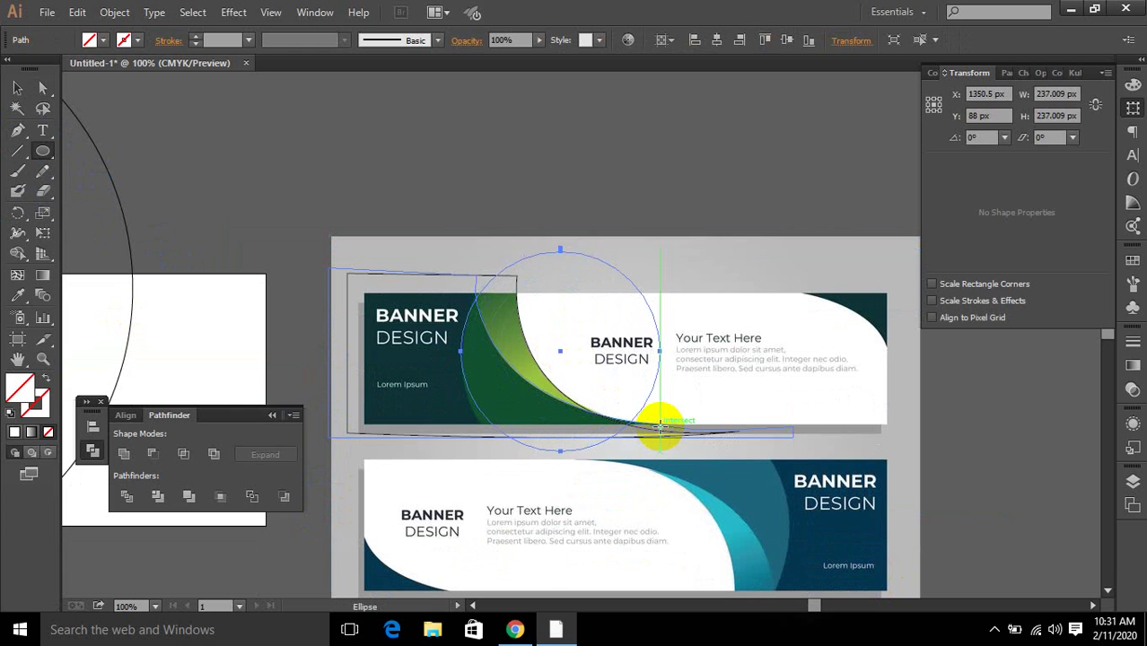
pyautogui.moveTo(660, 429); pyautogui.dragTo(660, 430)
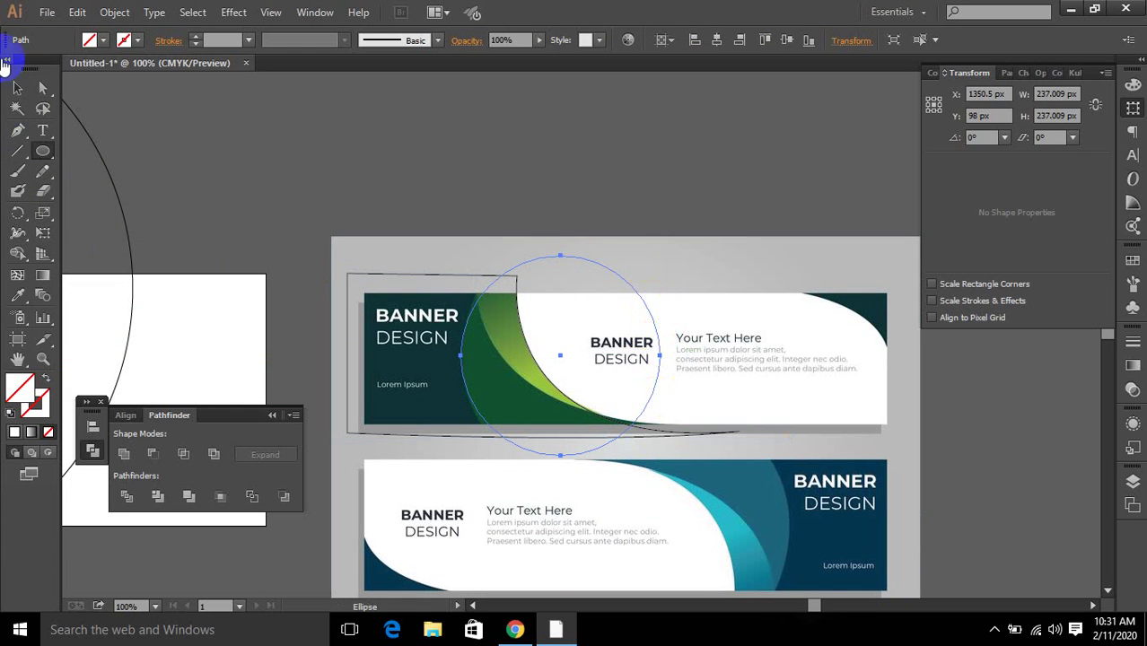
pyautogui.click(18, 88)
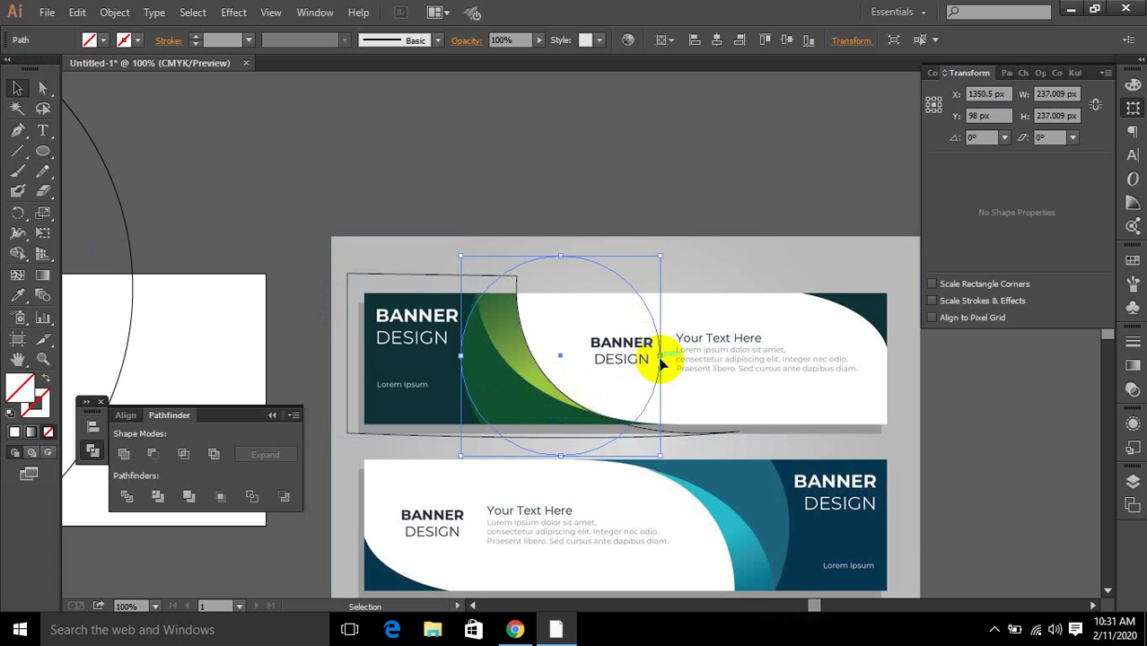
pyautogui.moveTo(661, 358); pyautogui.dragTo(680, 357)
# Delete the circle's rightmost anchor point to leave only its left half as an open arc.
pyautogui.click(43, 88)
pyautogui.click(679, 359)
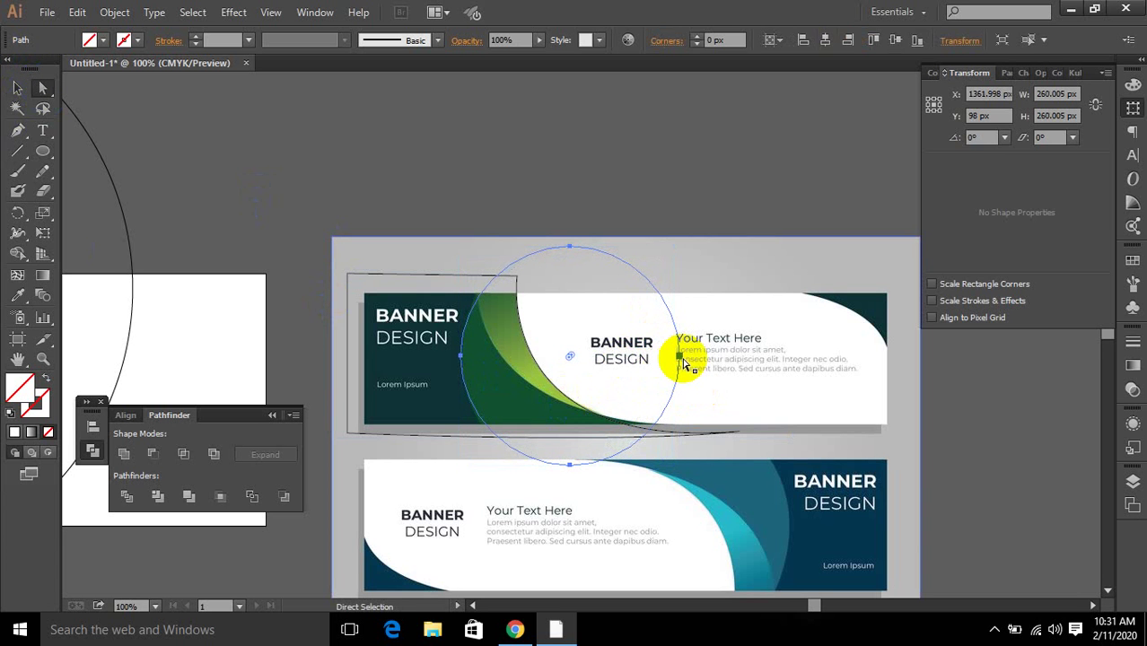
pyautogui.press('Delete')
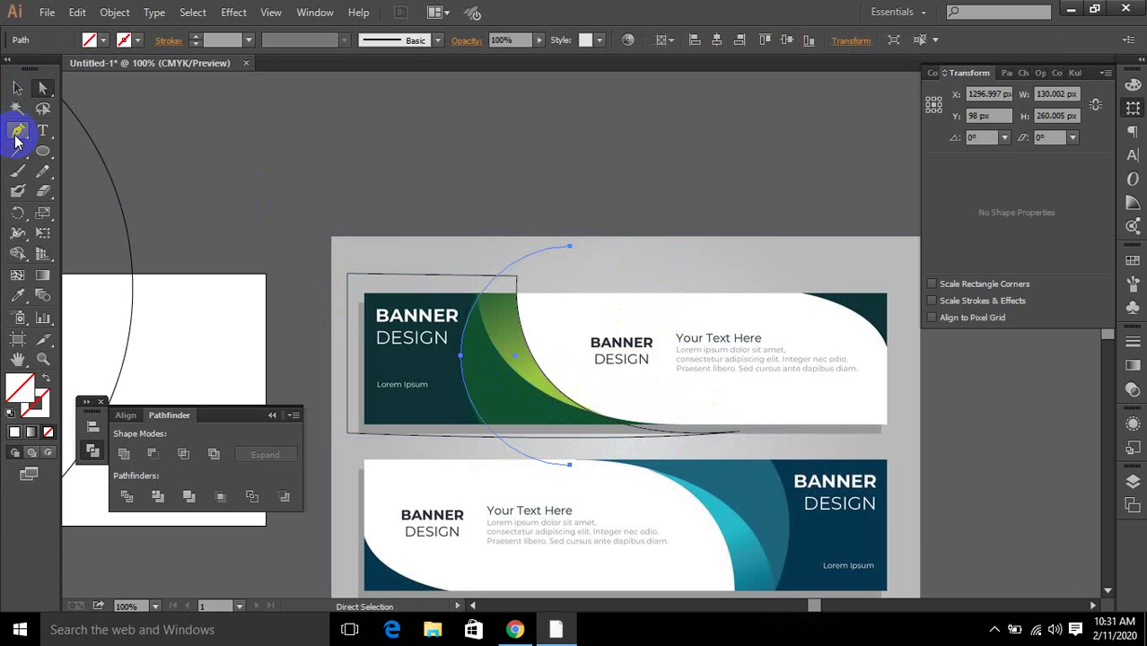
# Extend the half-circle arc with straight Pen segments around the banner's left side and close the path at the arc's lower end.
pyautogui.click(18, 130)
pyautogui.keyDown('ctrl'); pyautogui.click(677, 275); pyautogui.keyUp('ctrl')
pyautogui.click(571, 248)
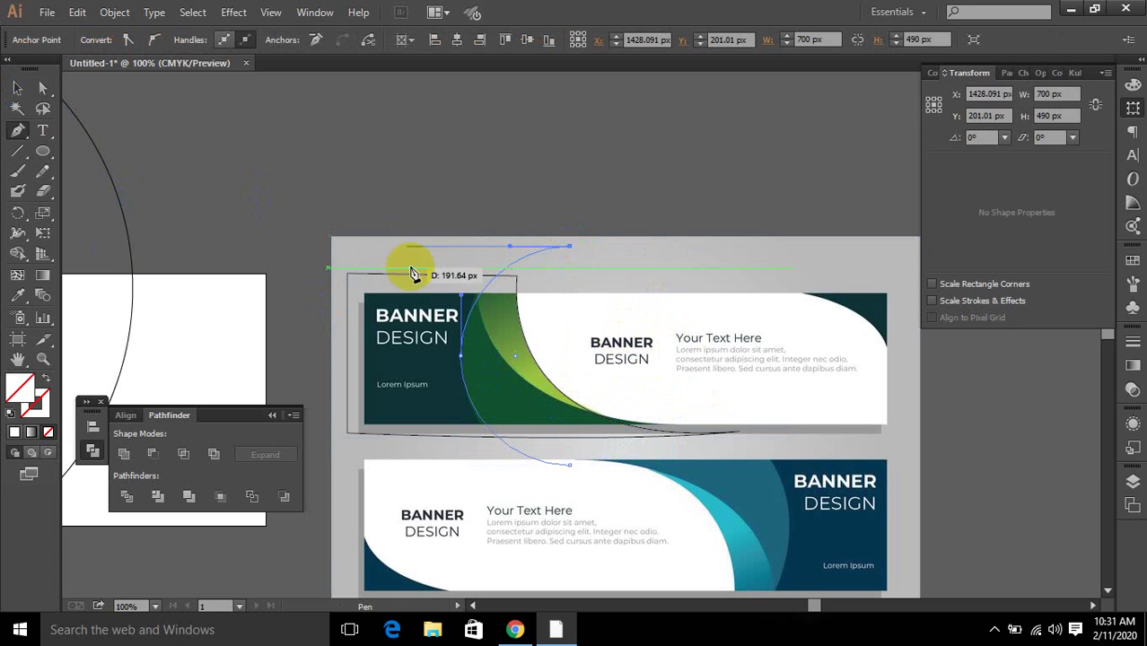
pyautogui.click(320, 248)
pyautogui.click(329, 444)
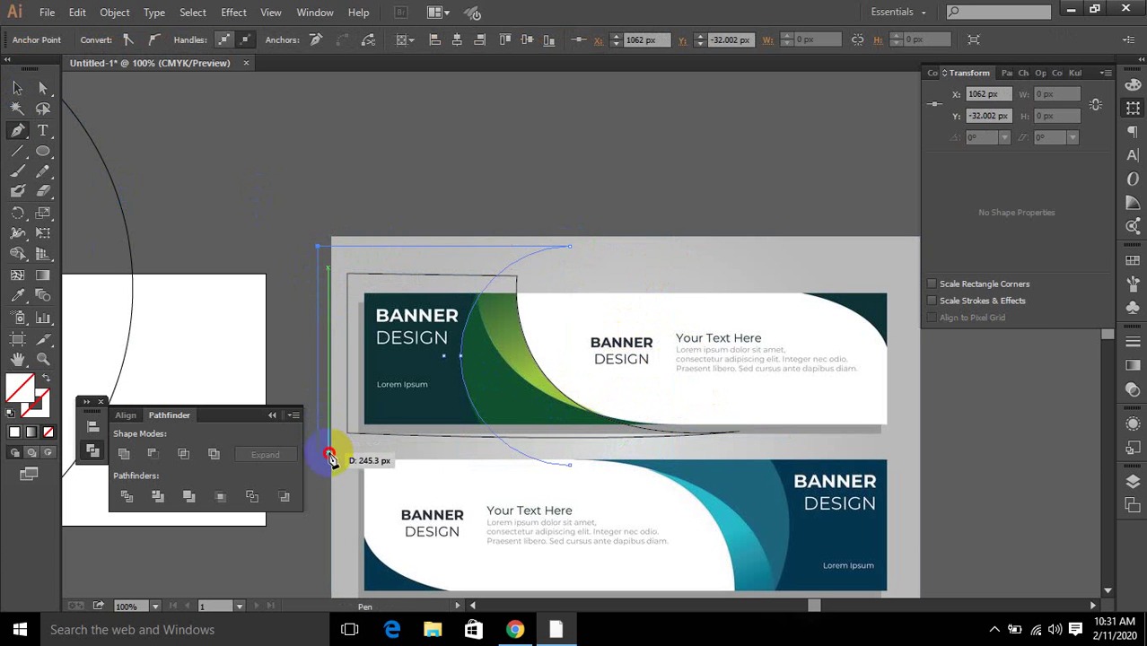
pyautogui.click(321, 452)
pyautogui.click(571, 466)
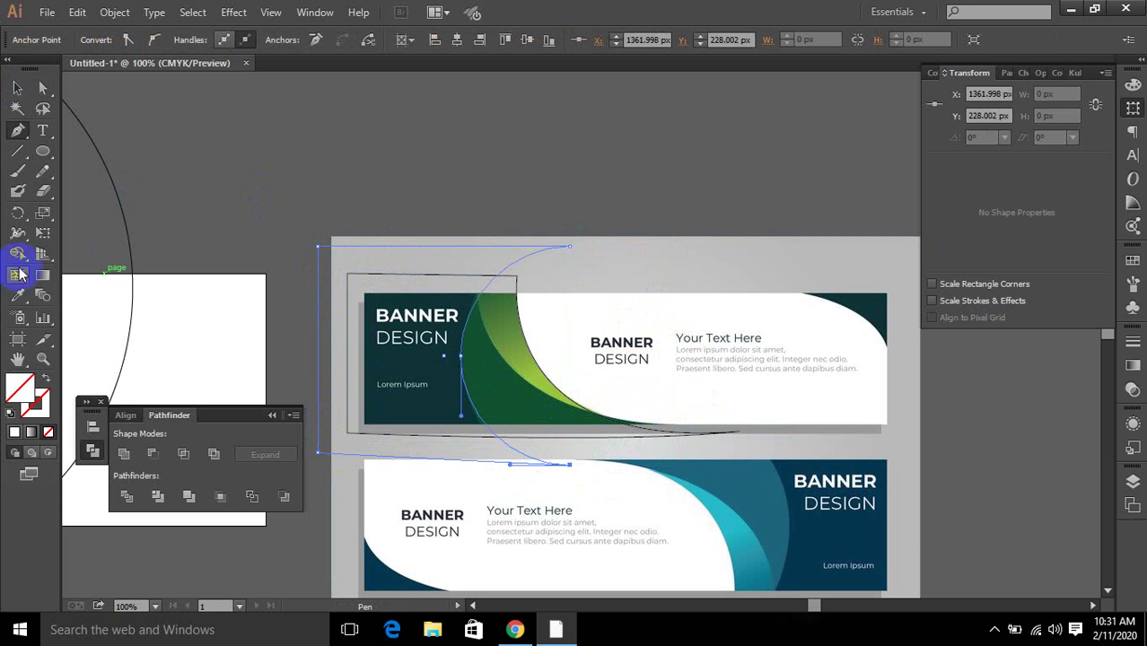
# Fill the half-circle shape dark teal, the inner curve shape dark green and the outer band light green, sampling the reference with the Eyedropper.
pyautogui.click(17, 294)
pyautogui.click(455, 371)
pyautogui.click(528, 405)
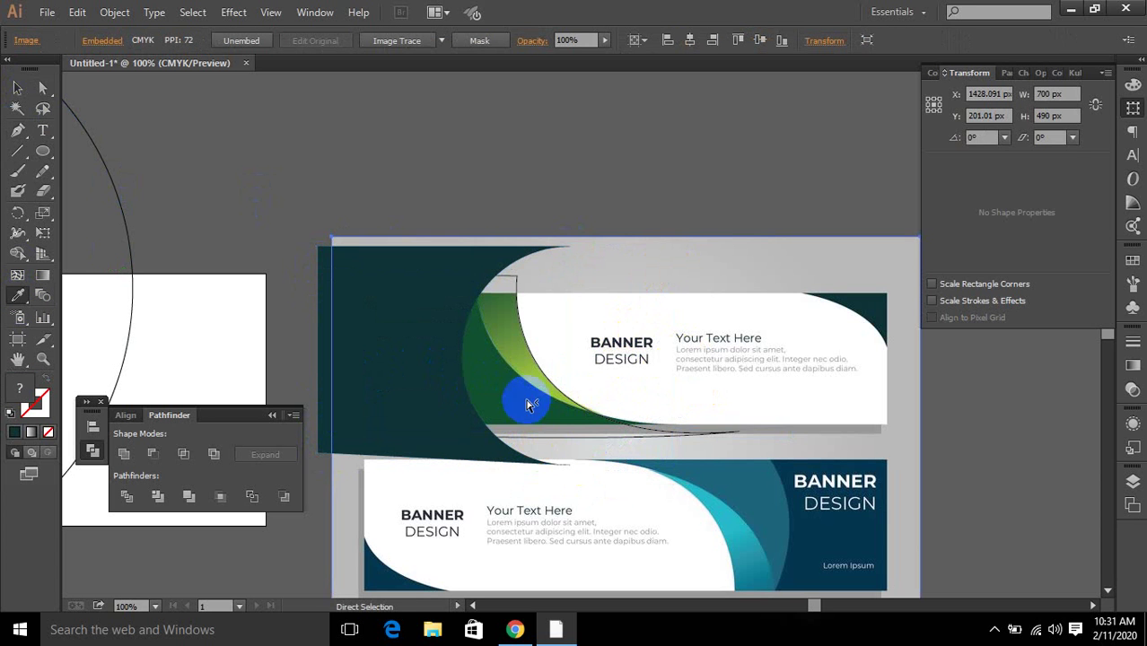
pyautogui.click(491, 385)
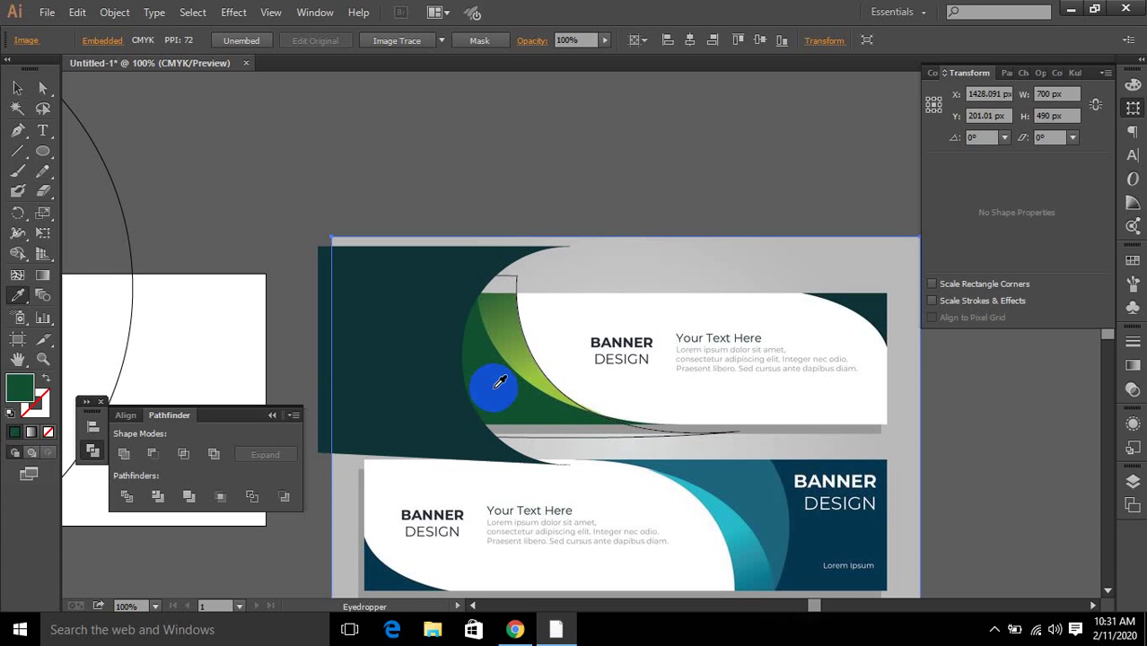
pyautogui.keyDown('ctrl'); pyautogui.click(508, 377); pyautogui.keyUp('ctrl')
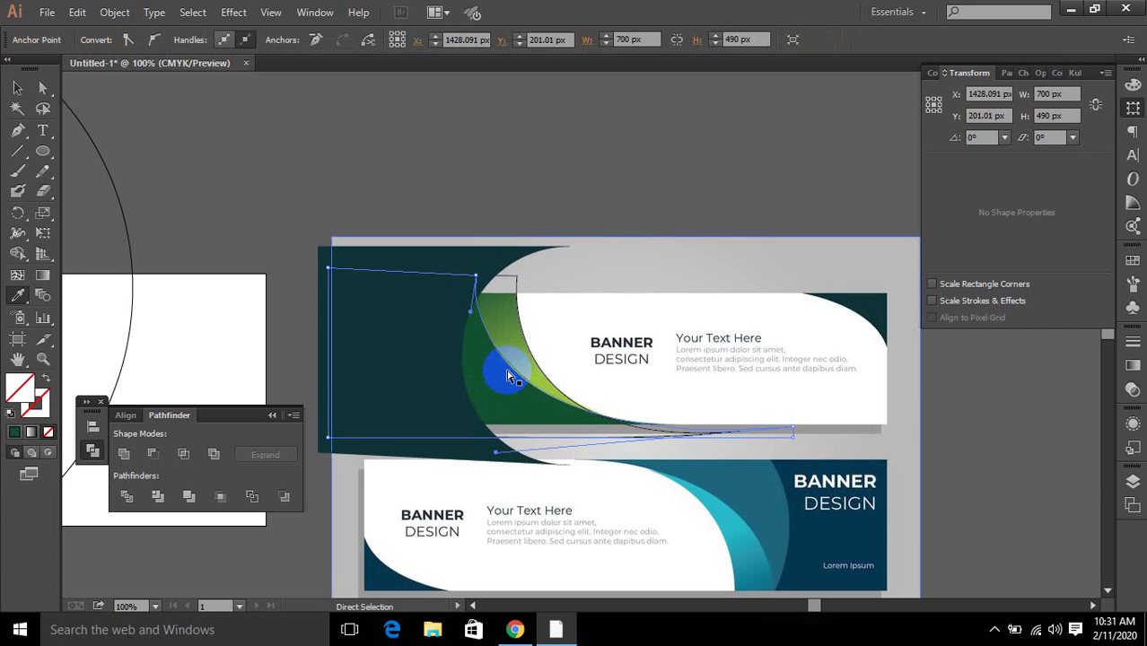
pyautogui.click(531, 359)
pyautogui.click(525, 329)
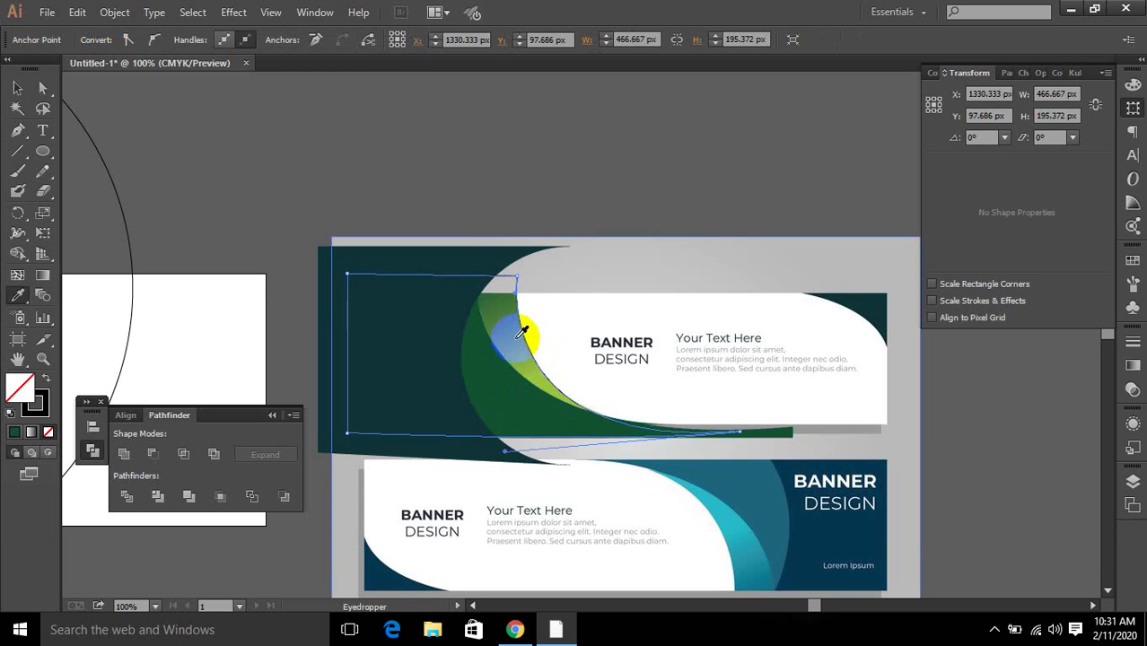
# Draw a 618 x 157 px rectangle over the upper reference banner and swap its fill and stroke to leave a green outline.
pyautogui.click(13, 98)
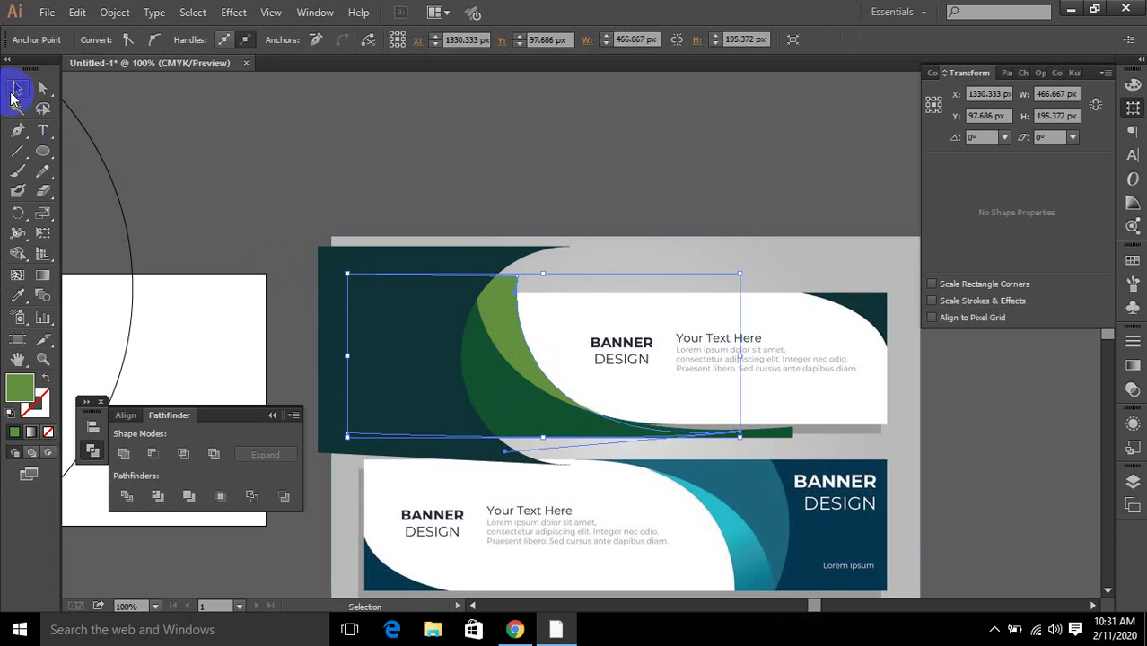
pyautogui.moveTo(42, 151); pyautogui.dragTo(85, 149)
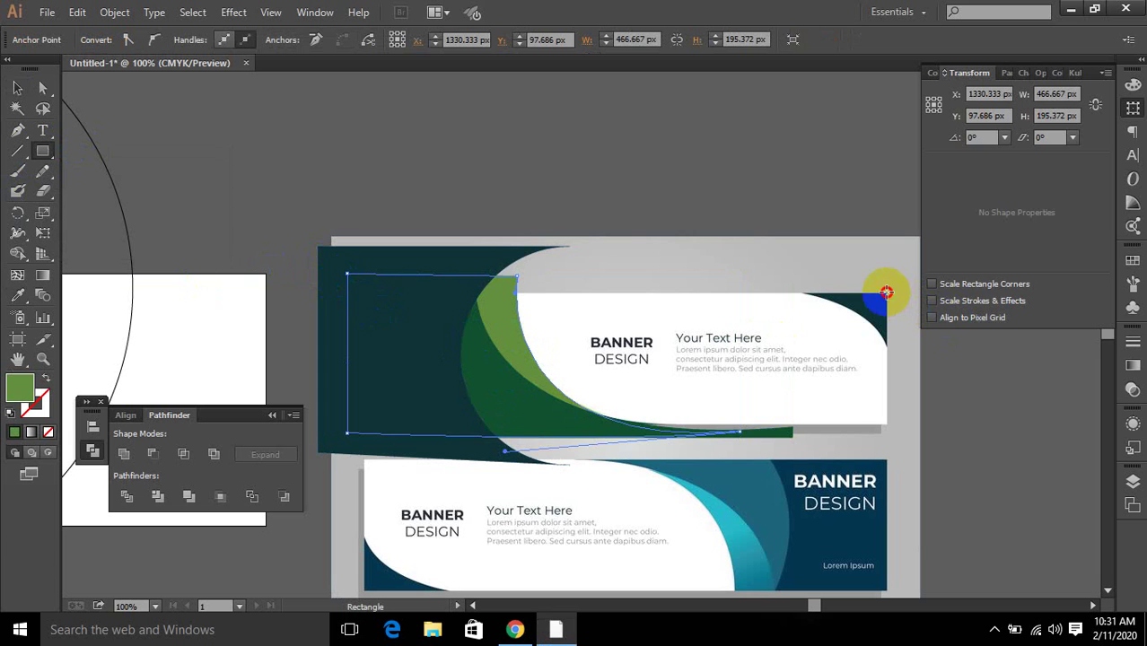
pyautogui.moveTo(886, 292)
pyautogui.mouseDown()
pyautogui.moveTo(532, 403)
pyautogui.moveTo(379, 411)
pyautogui.moveTo(366, 423)
pyautogui.mouseUp()
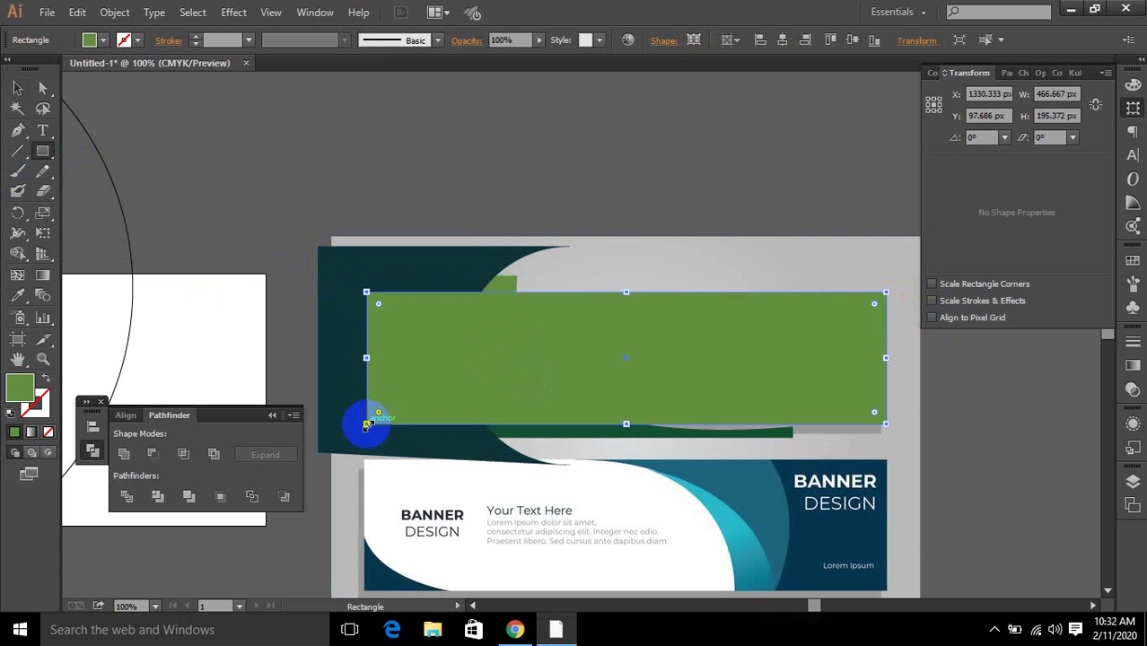
pyautogui.click(42, 381)
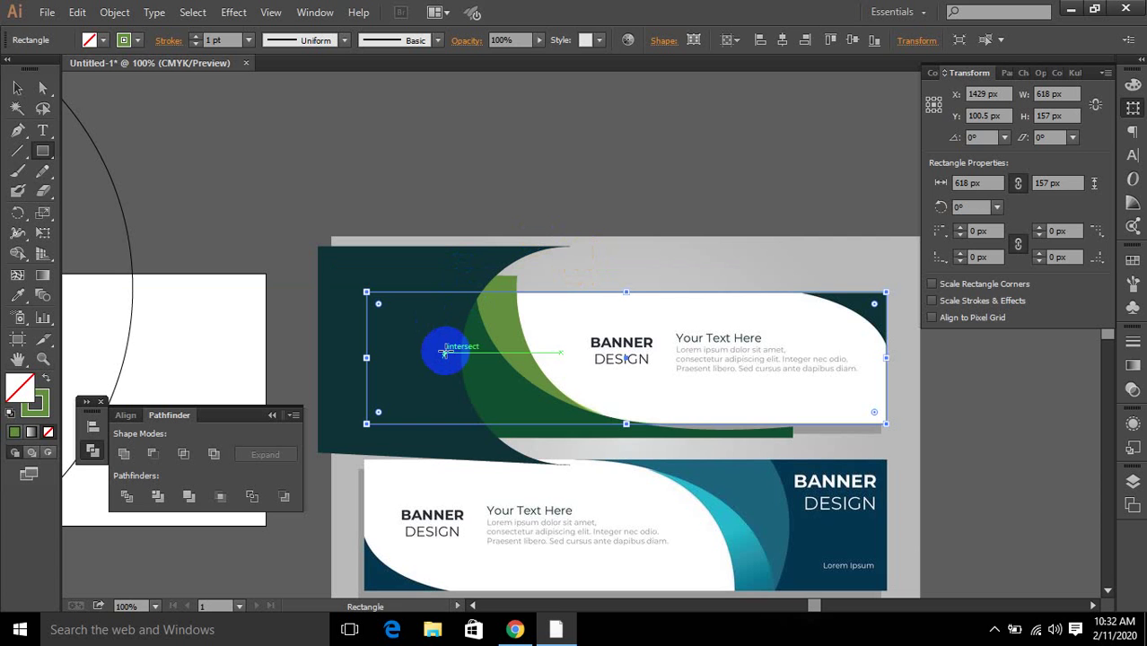
pyautogui.click(13, 88)
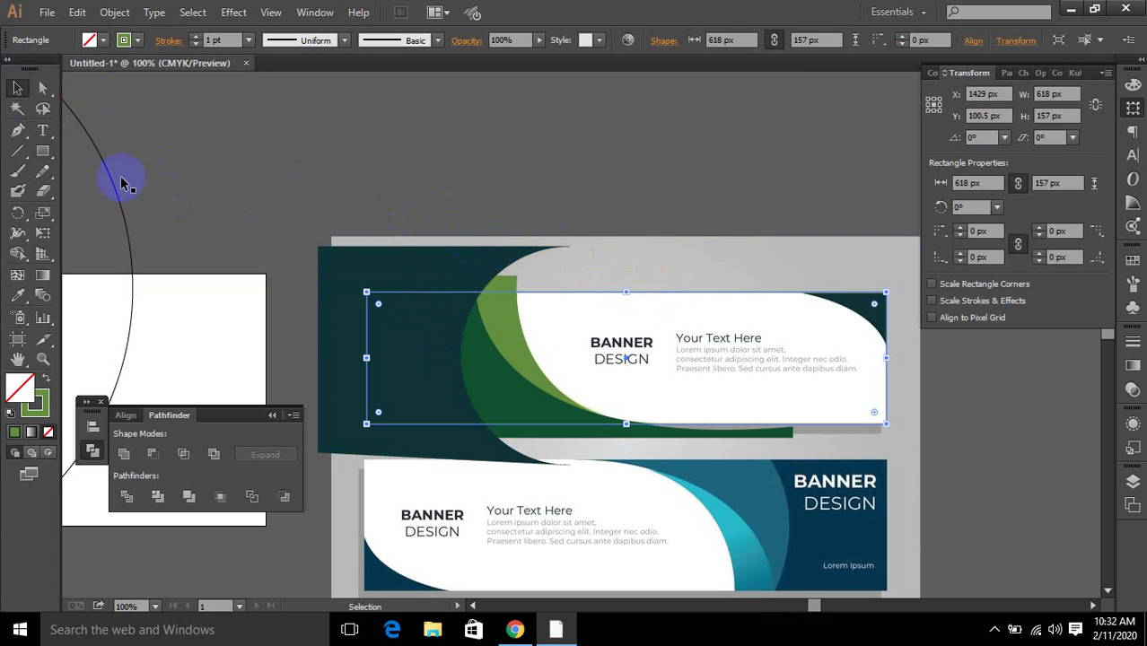
pyautogui.click(17, 130)
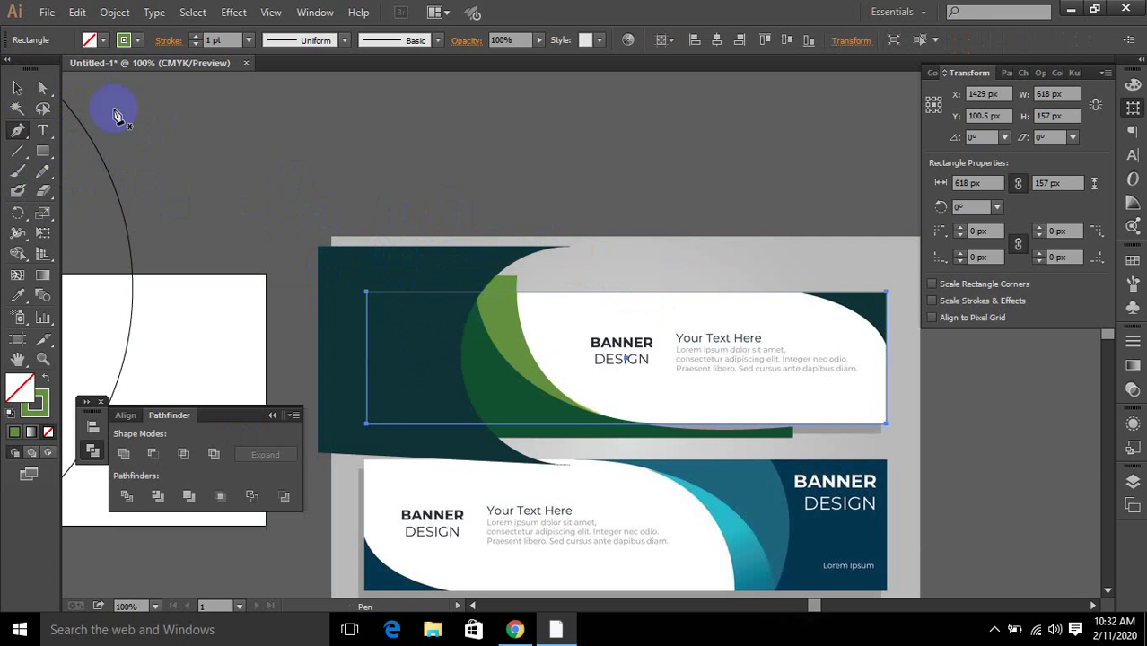
pyautogui.click(16, 88)
pyautogui.click(661, 335)
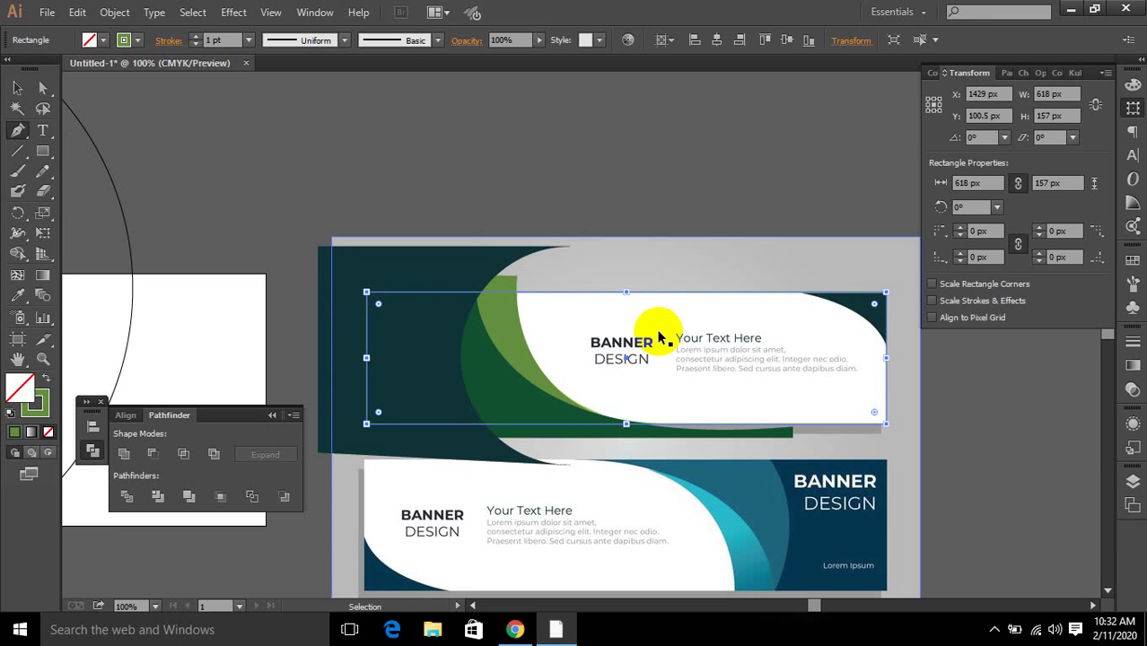
pyautogui.keyDown('shift'); pyautogui.click(448, 269); pyautogui.keyUp('shift')
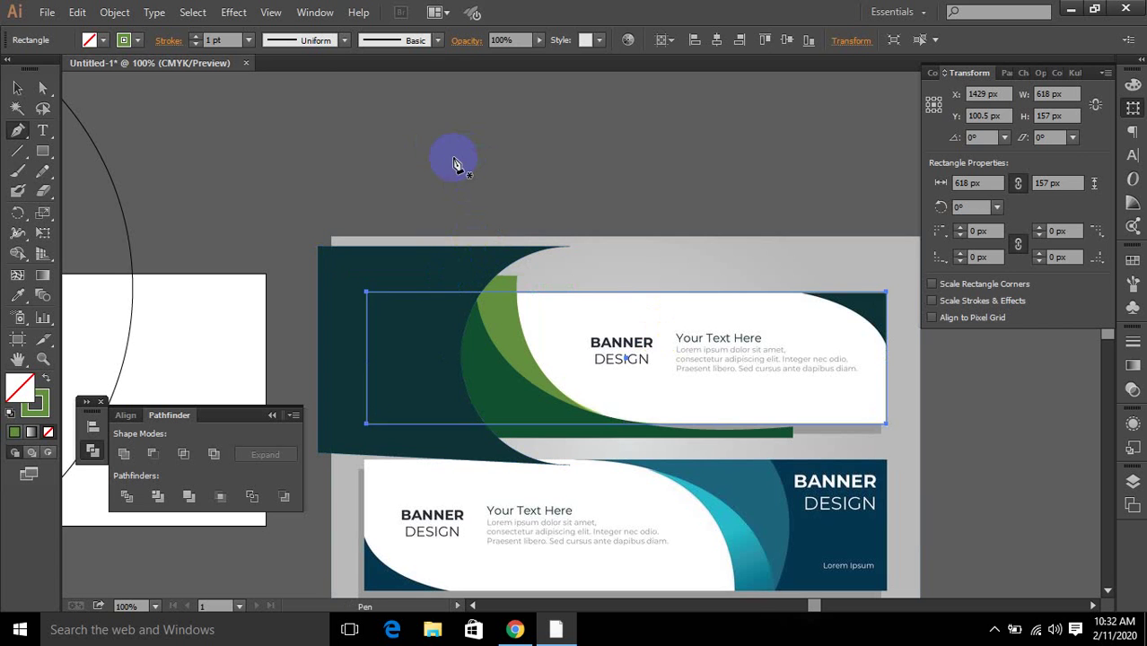
pyautogui.click(17, 88)
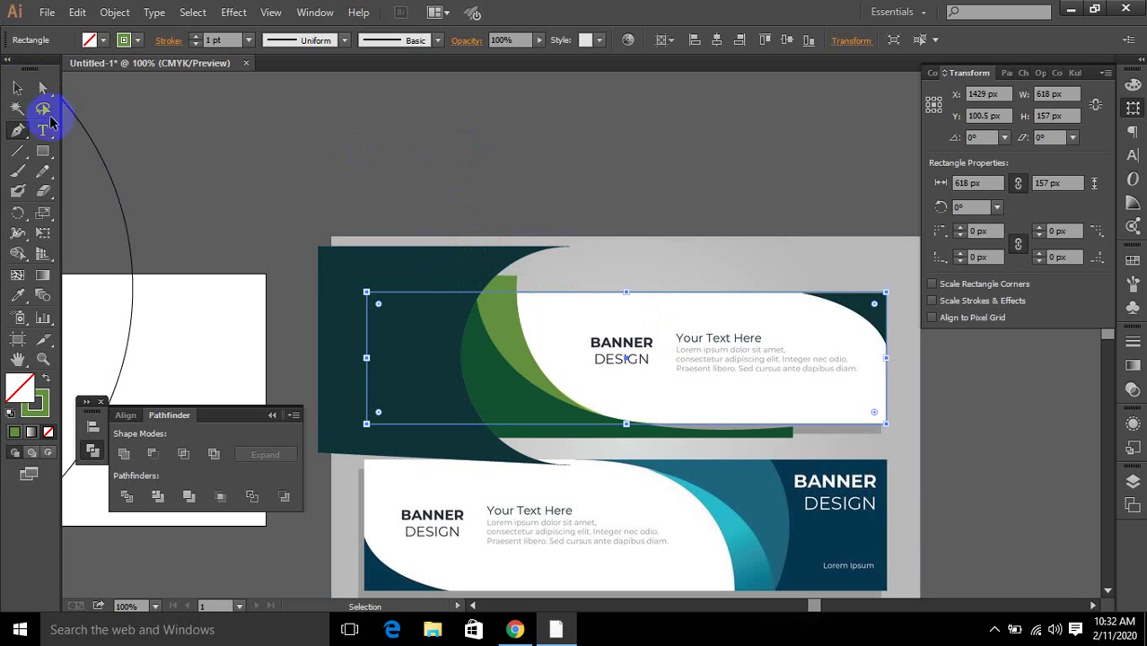
pyautogui.click(386, 259)
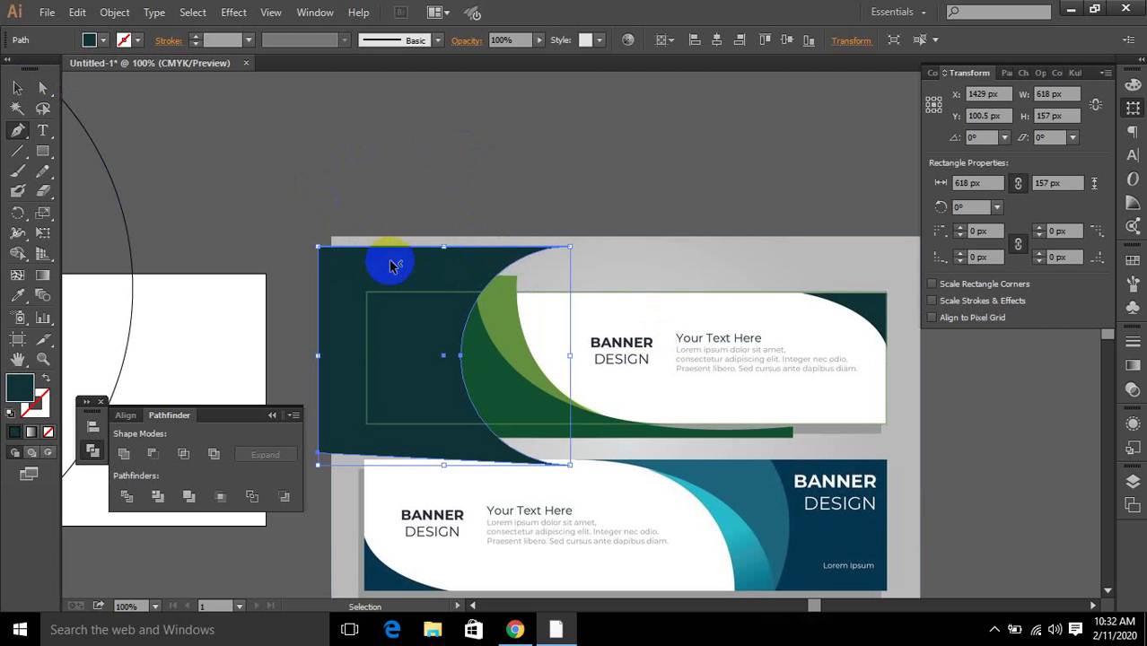
pyautogui.press('p')
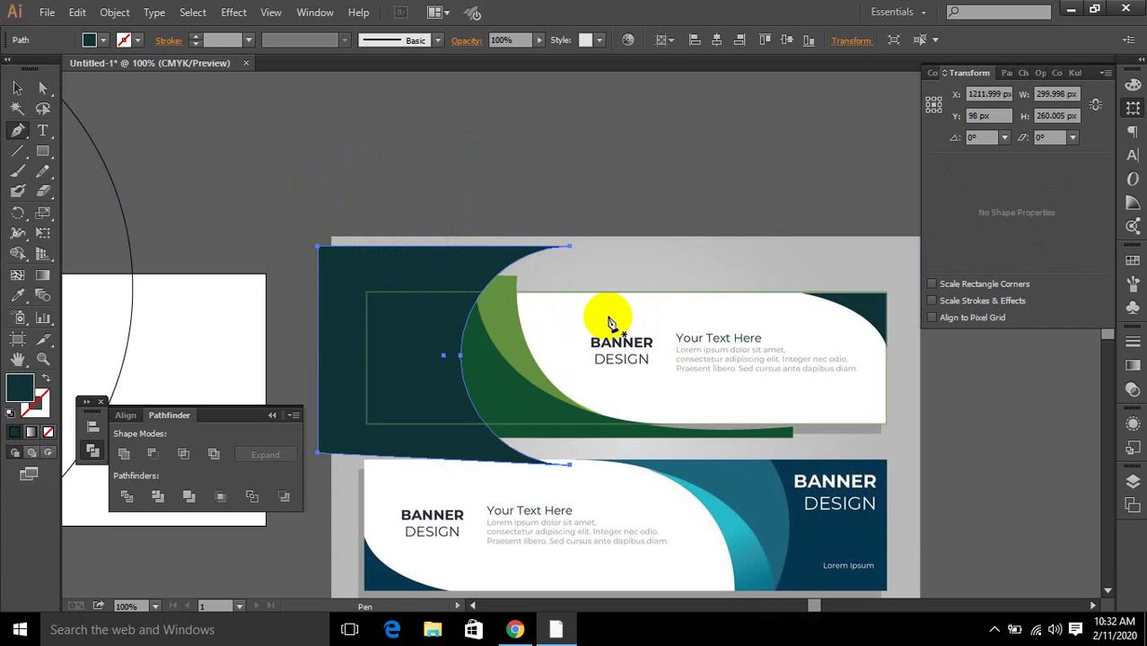
pyautogui.click(17, 88)
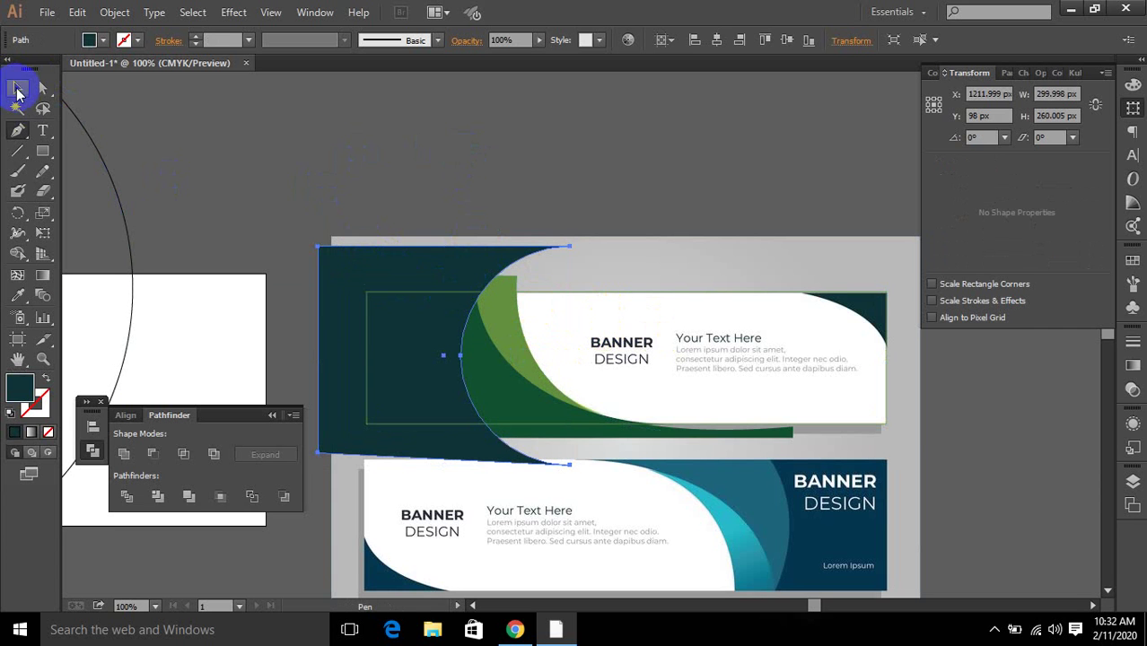
pyautogui.click(440, 260)
pyautogui.keyDown('shift'); pyautogui.click(543, 364); pyautogui.keyUp('shift')
pyautogui.moveTo(499, 395); pyautogui.dragTo(500, 171)
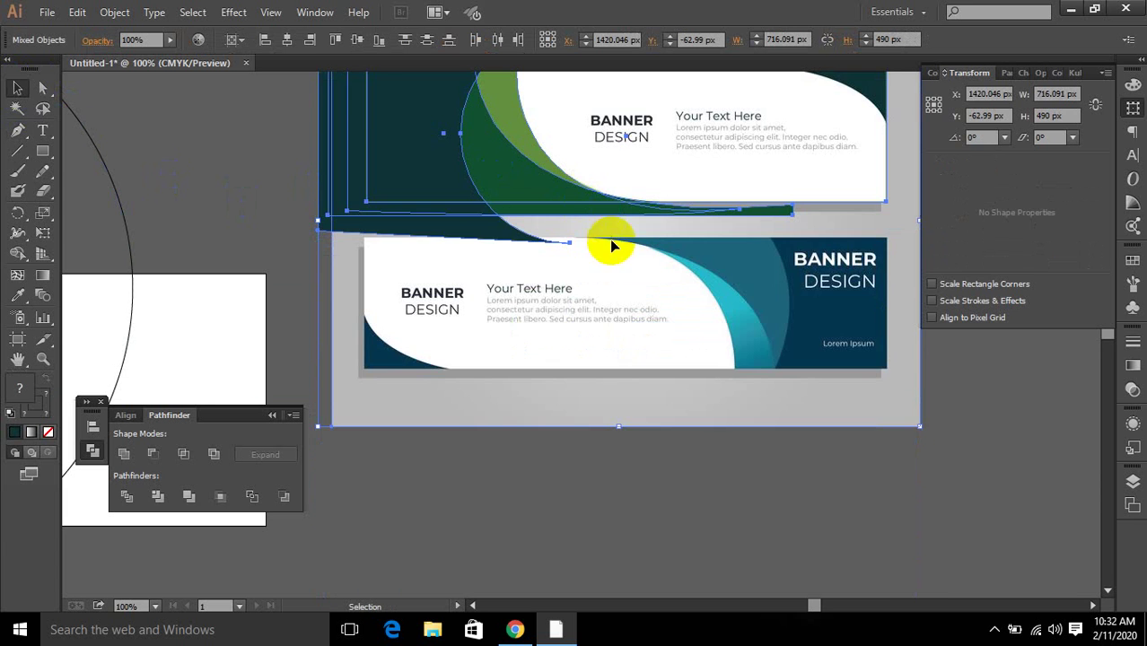
# Deselect everything and move the reference image down below the traced shapes.
pyautogui.scroll(3, 609, 243)
pyautogui.scroll(-1, 538, 351)
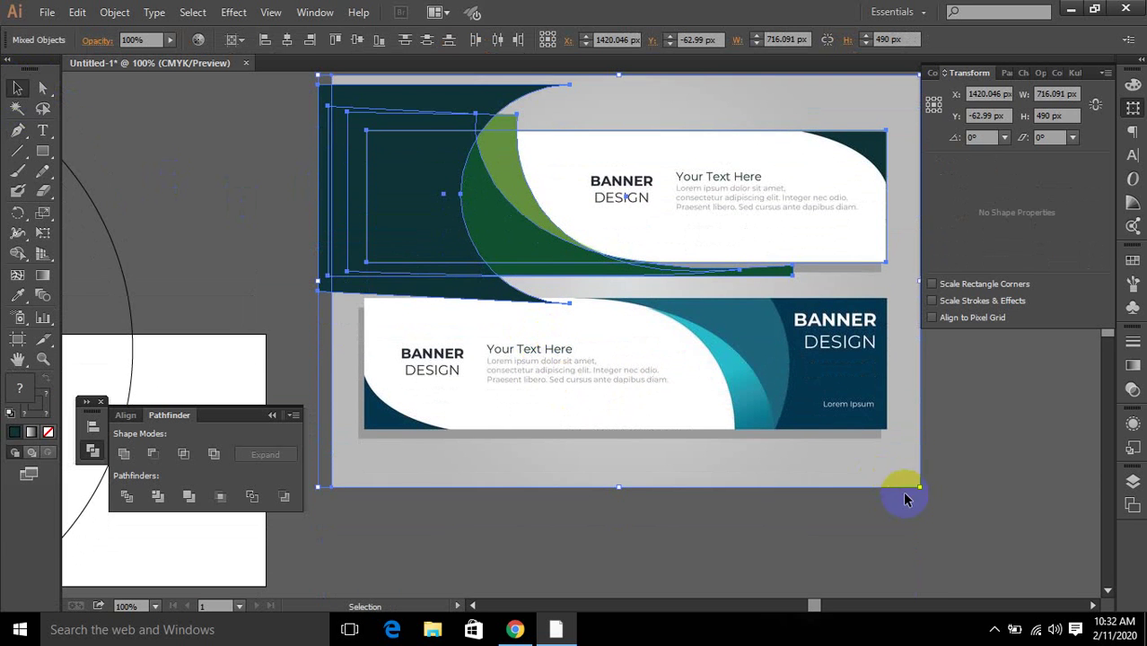
pyautogui.click(873, 534)
pyautogui.moveTo(604, 413); pyautogui.dragTo(590, 491)
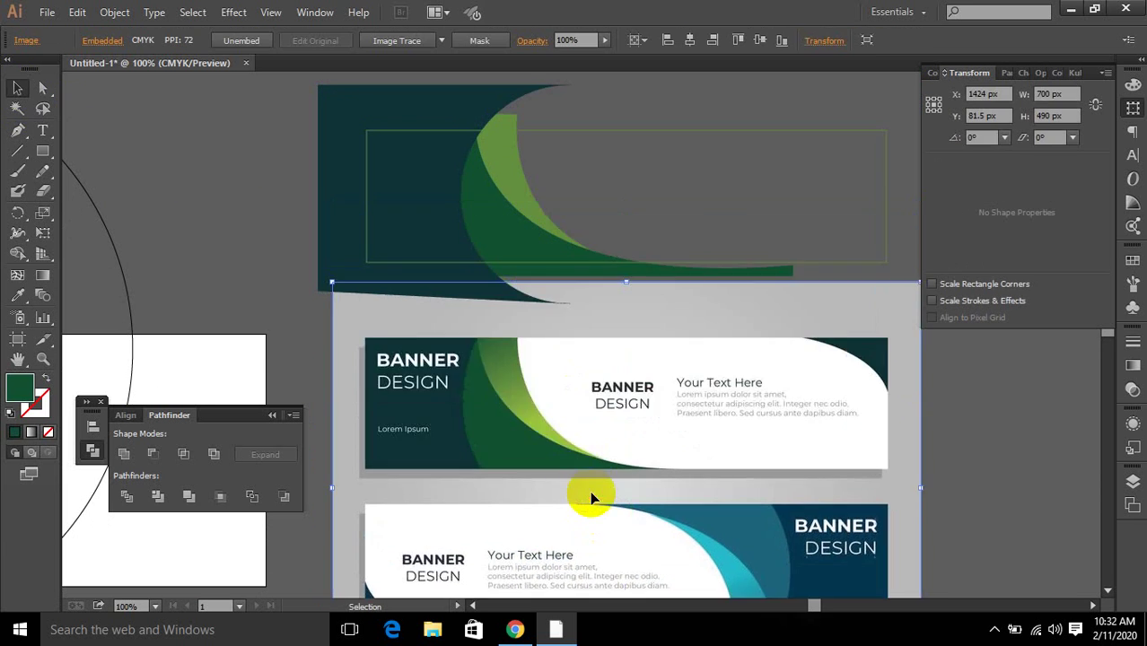
# Apply the default white-to-black linear gradient to the light green band shape.
pyautogui.click(42, 275)
pyautogui.click(1130, 366)
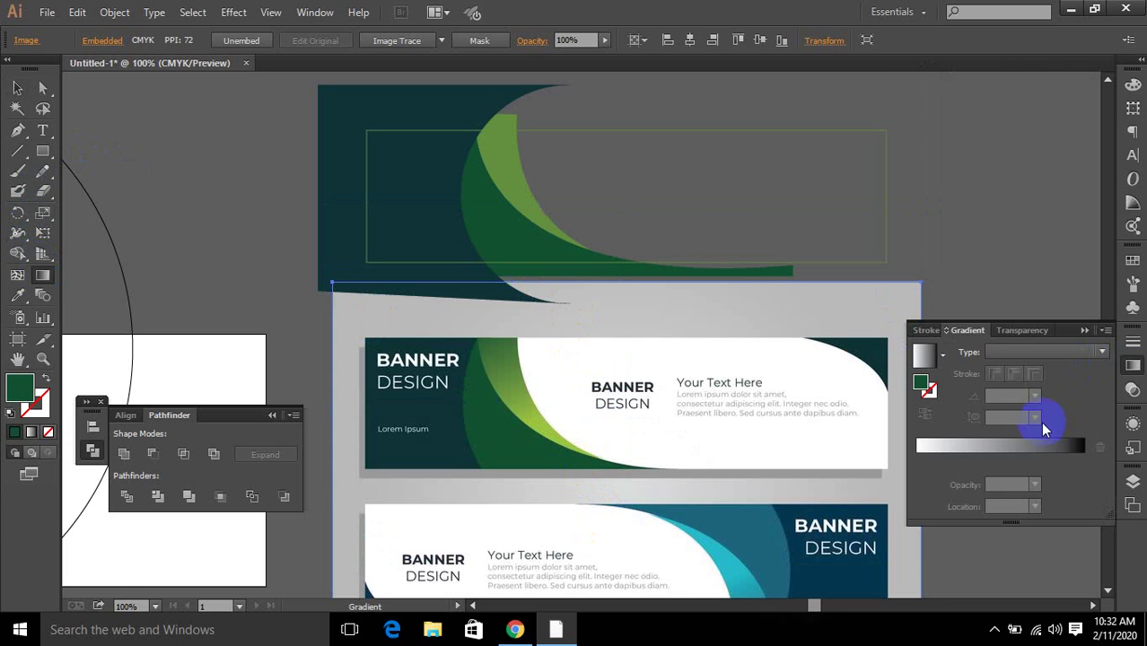
pyautogui.click(999, 447)
pyautogui.keyDown('ctrl'); pyautogui.click(514, 176); pyautogui.keyUp('ctrl')
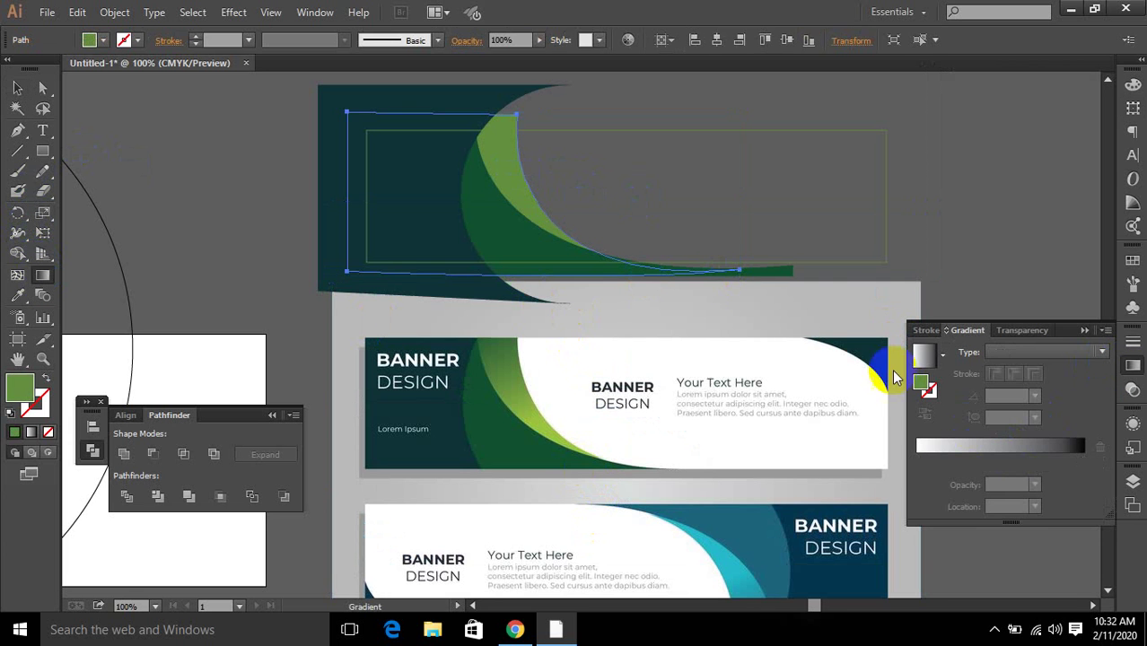
pyautogui.click(1008, 448)
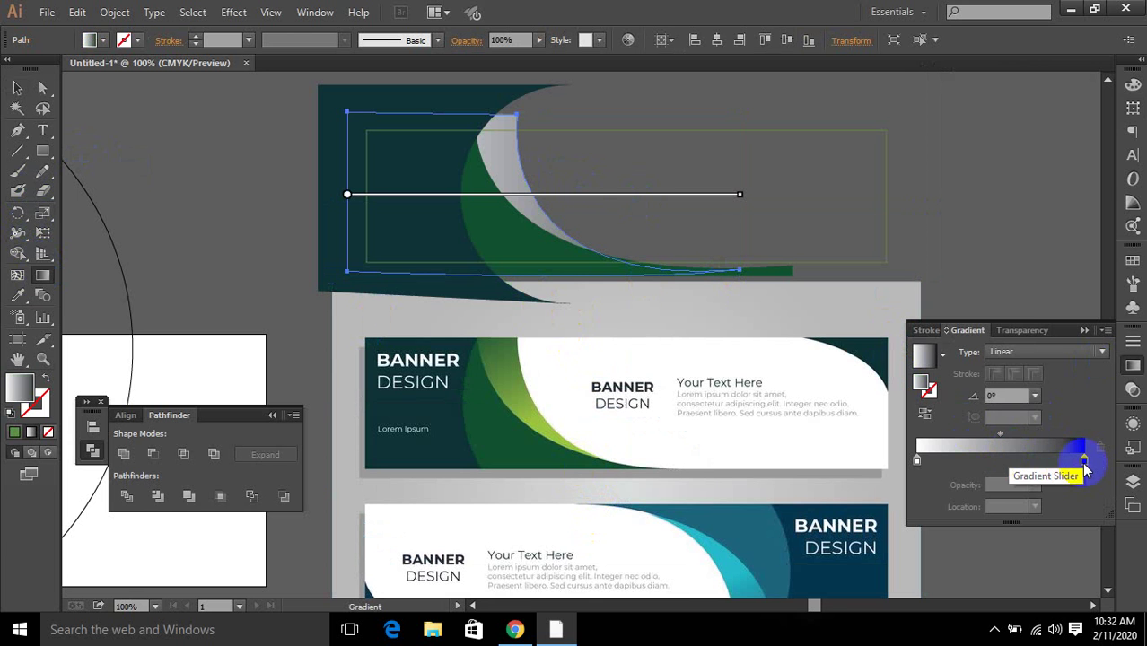
# Recolour the band gradient's black stop dark green, sampled from the upper end of the reference banner's light green band.
pyautogui.click(1085, 463)
pyautogui.doubleClick(1085, 464)
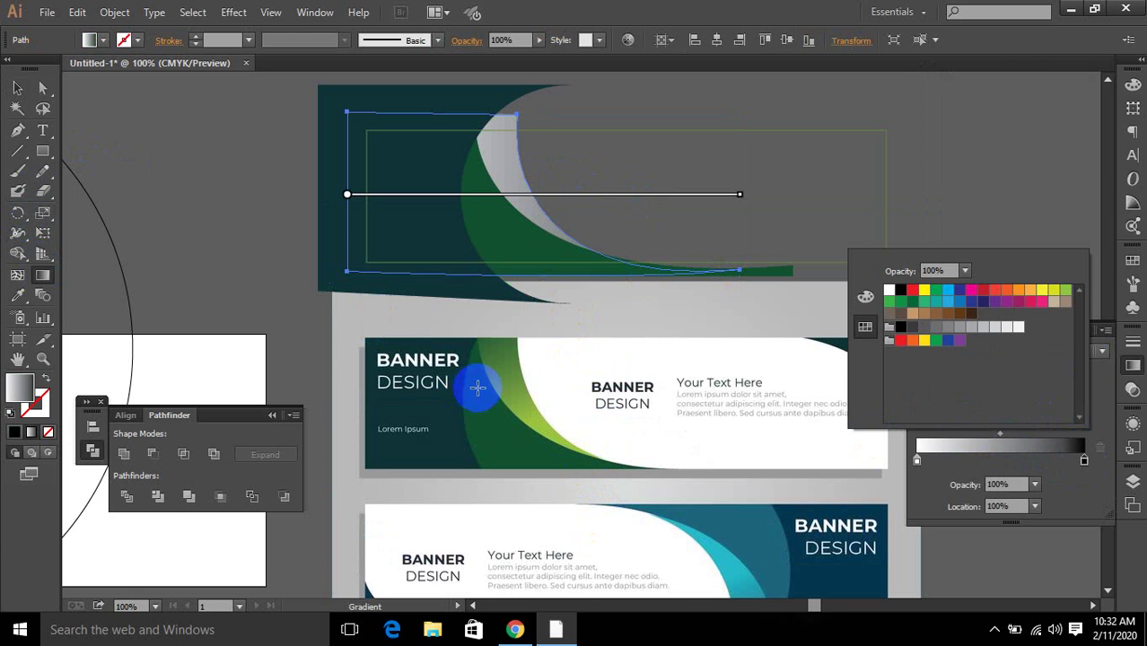
pyautogui.click(193, 293)
pyautogui.click(1084, 463)
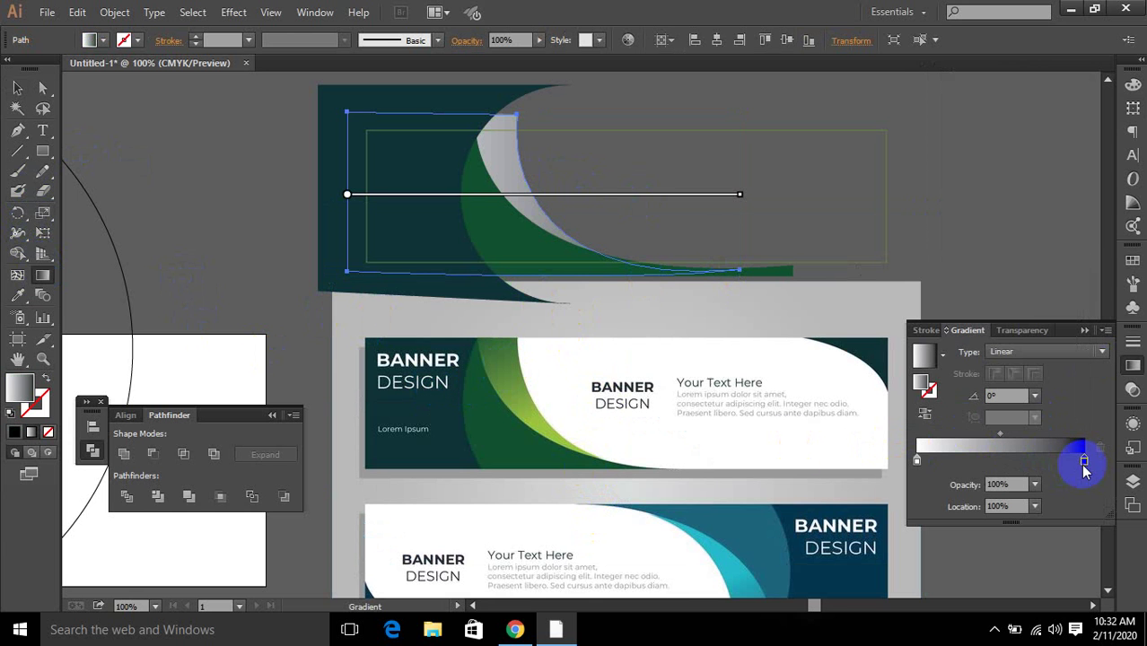
pyautogui.click(15, 301)
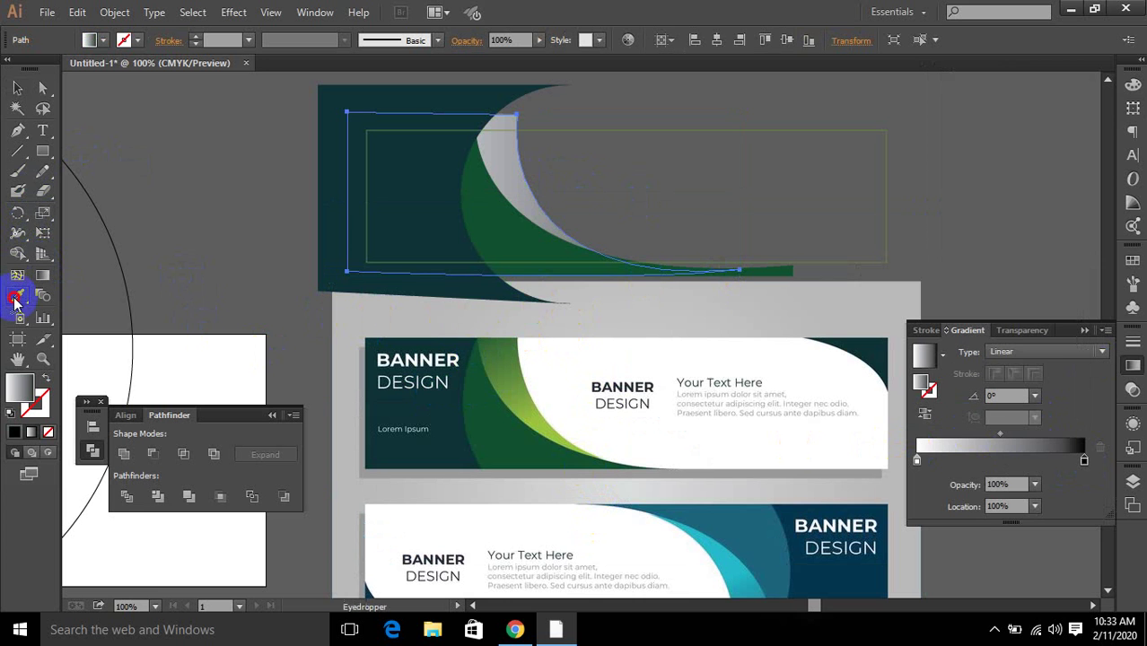
pyautogui.click(686, 411)
pyautogui.click(656, 276)
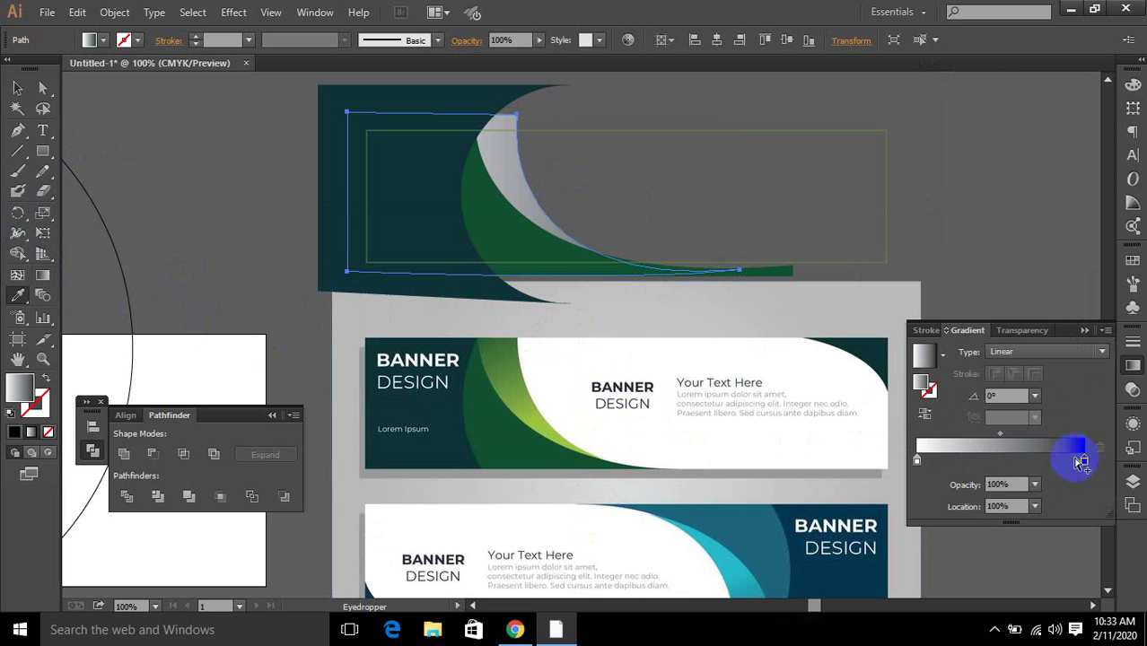
pyautogui.click(518, 378)
pyautogui.click(493, 344)
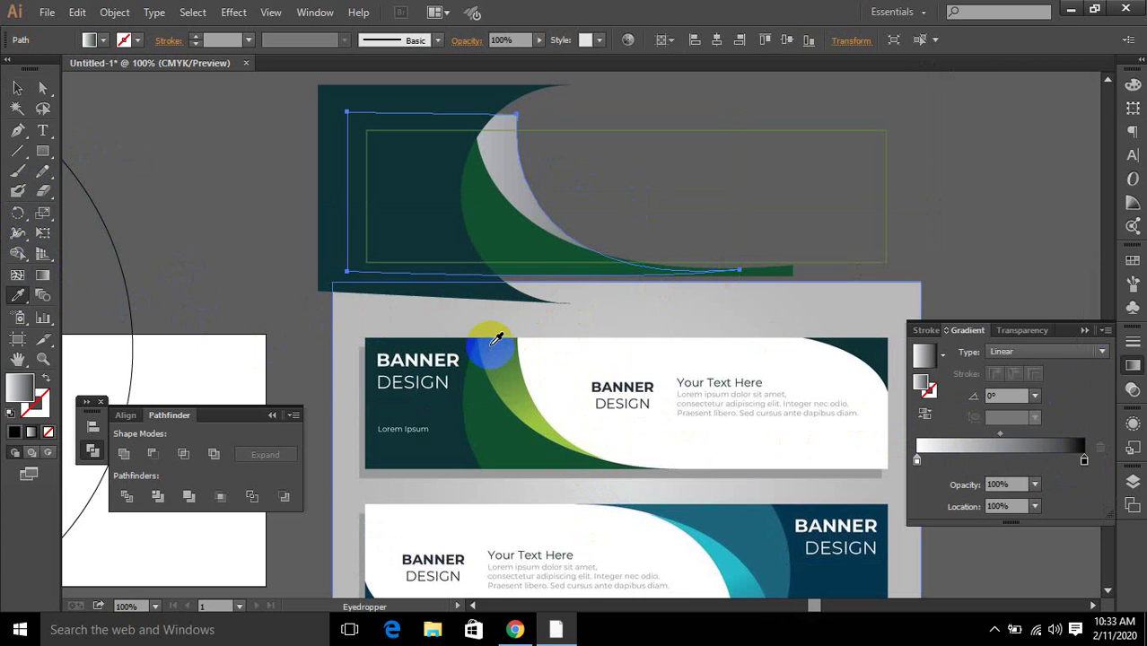
# Recolour the gradient's white stop light green, sampled from the lower reference band, and reverse the gradient.
pyautogui.click(917, 461)
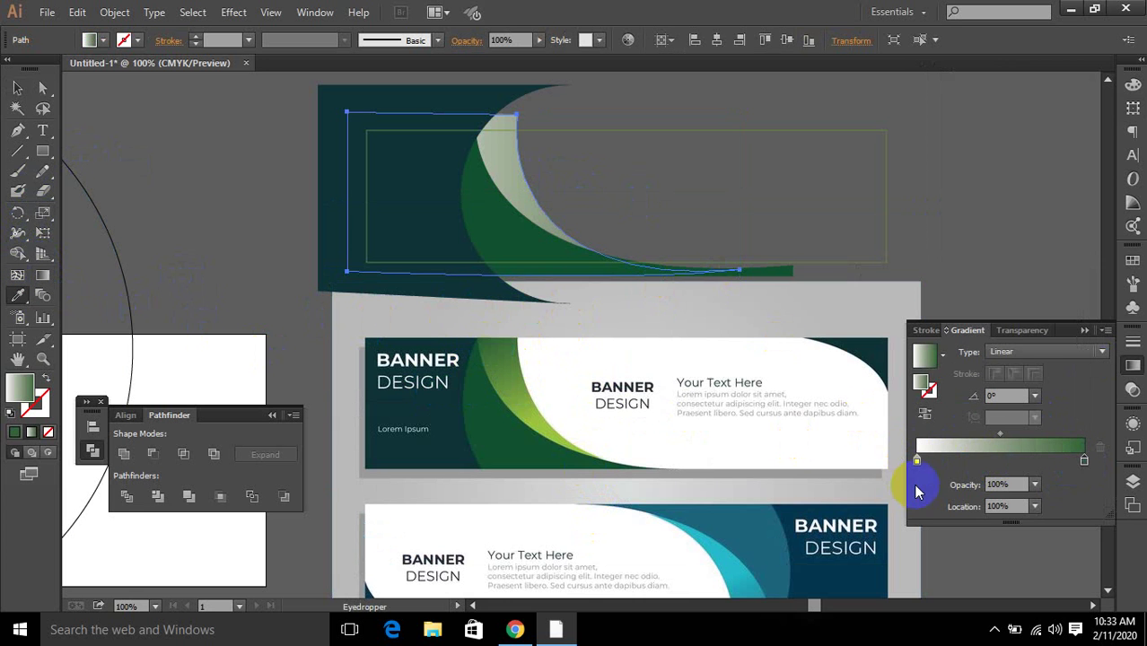
pyautogui.click(575, 443)
pyautogui.click(571, 441)
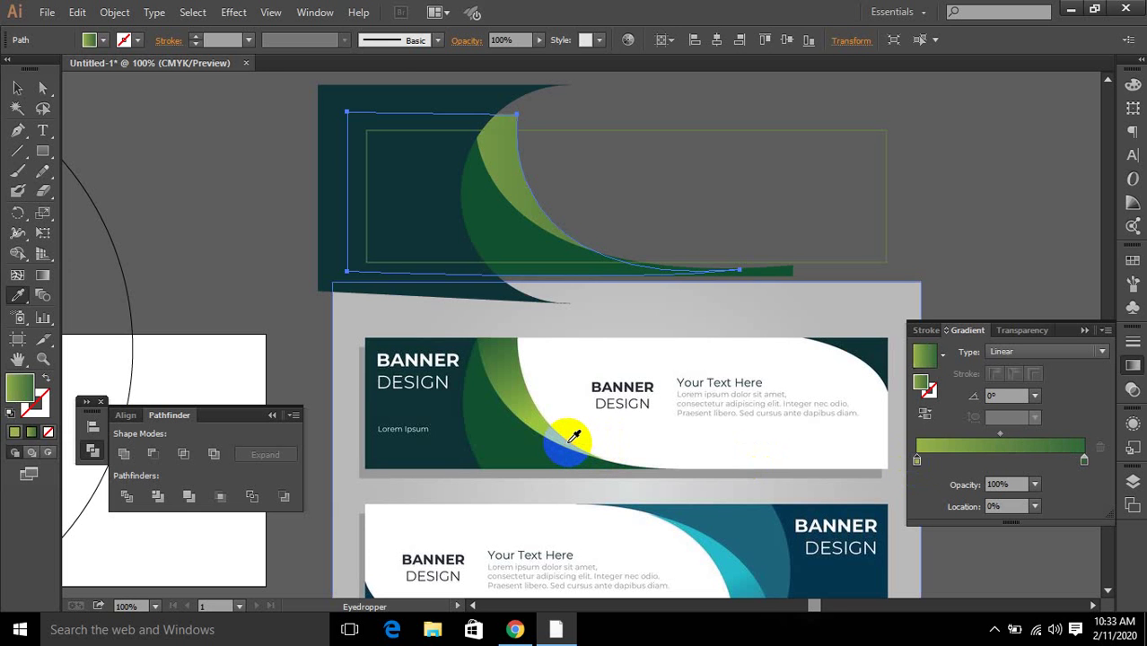
pyautogui.click(923, 414)
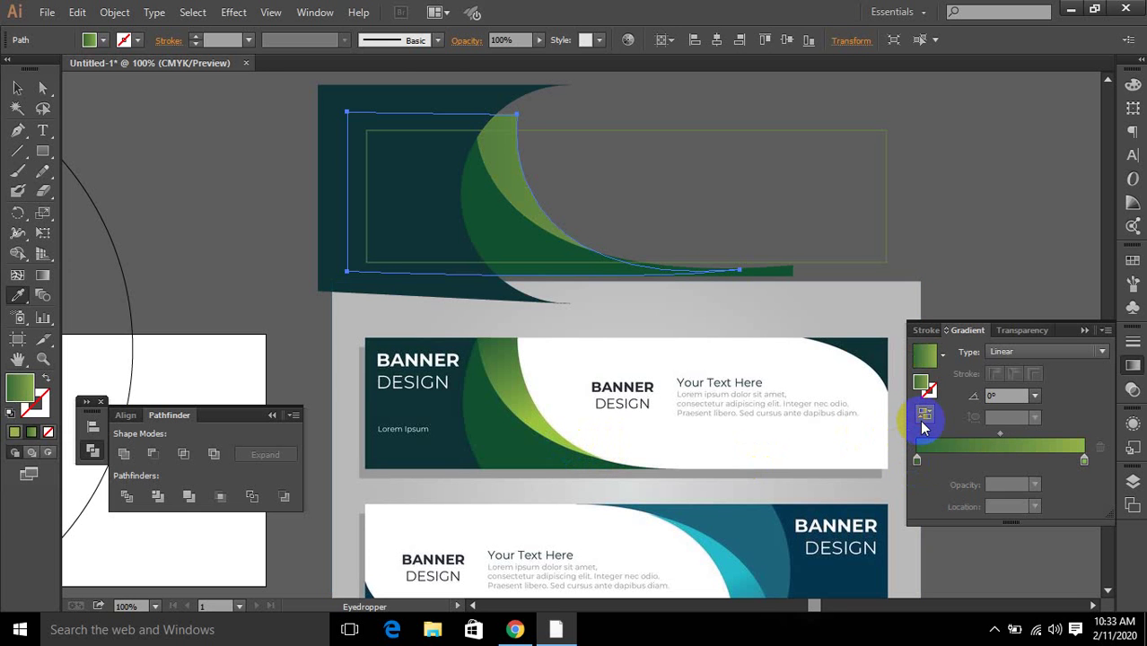
# Redirect the band's gradient diagonally at -54.6° and shift its dark green stop and midpoint to match the reference.
pyautogui.click(42, 274)
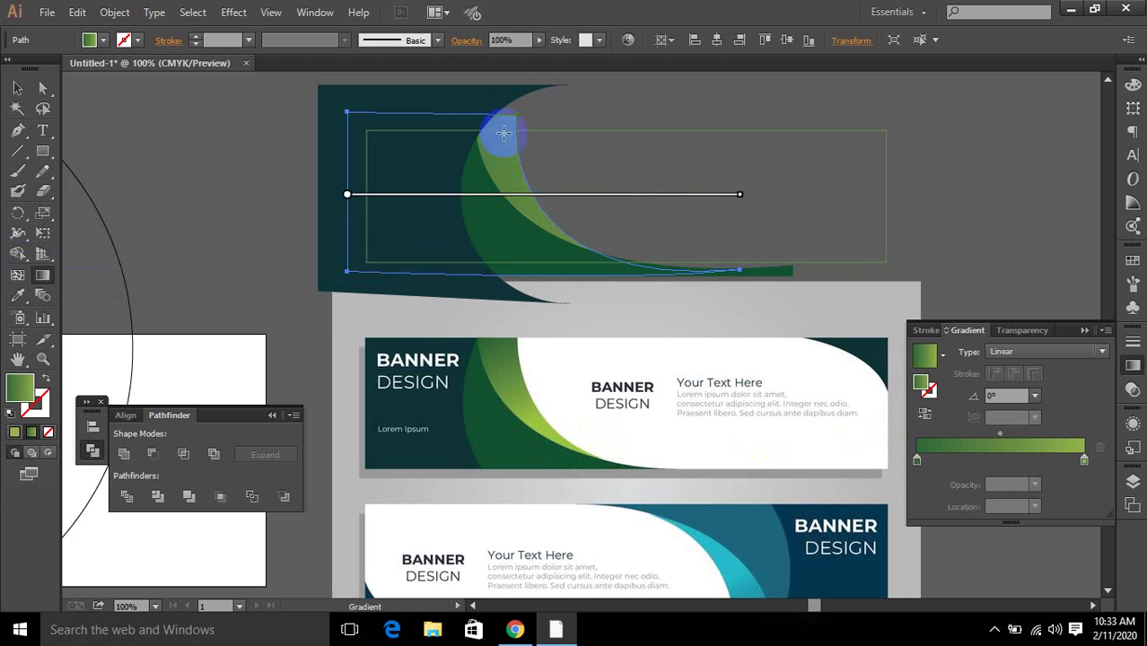
pyautogui.moveTo(487, 116); pyautogui.dragTo(596, 267)
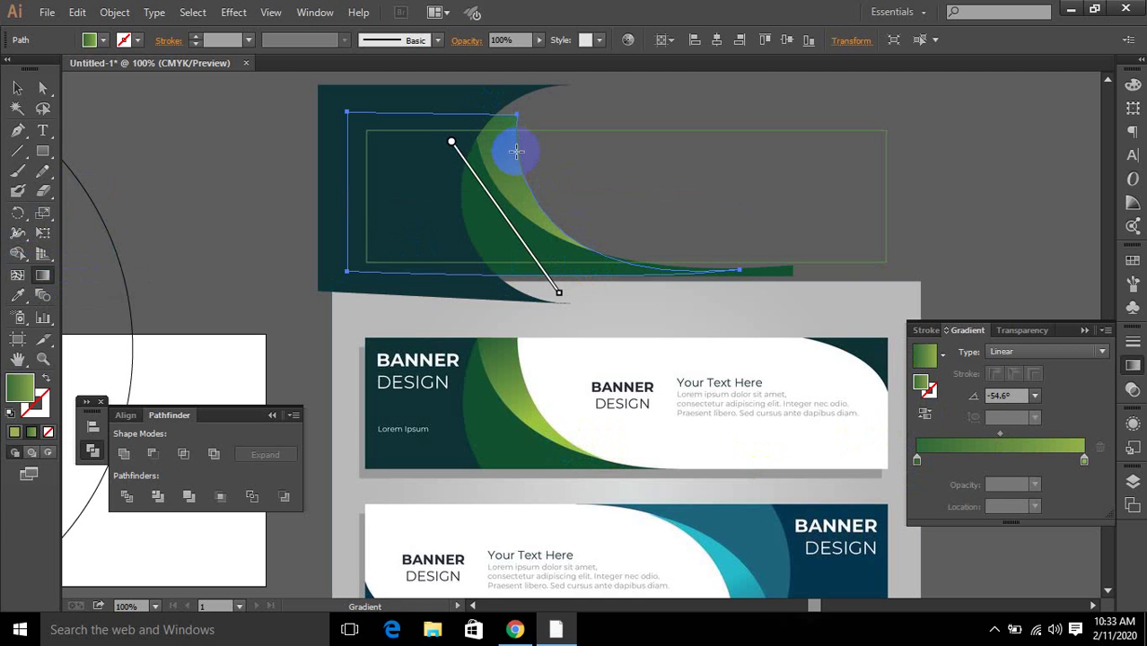
pyautogui.moveTo(496, 209)
pyautogui.mouseDown()
pyautogui.moveTo(483, 171)
pyautogui.moveTo(487, 192)
pyautogui.mouseUp()
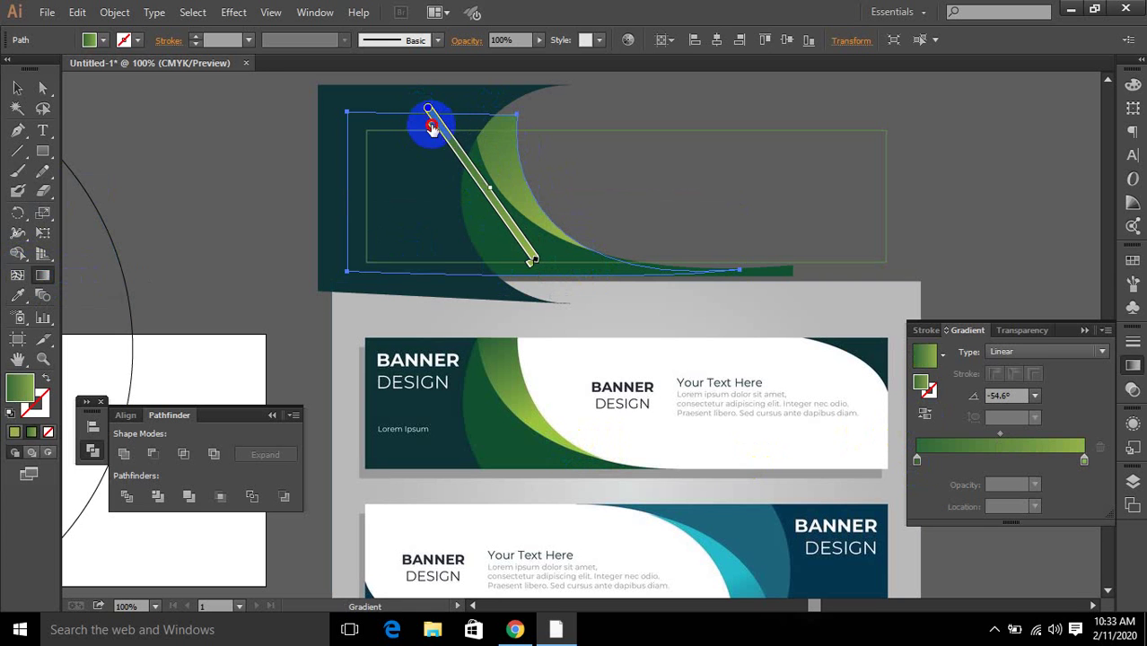
pyautogui.moveTo(432, 128); pyautogui.dragTo(450, 150)
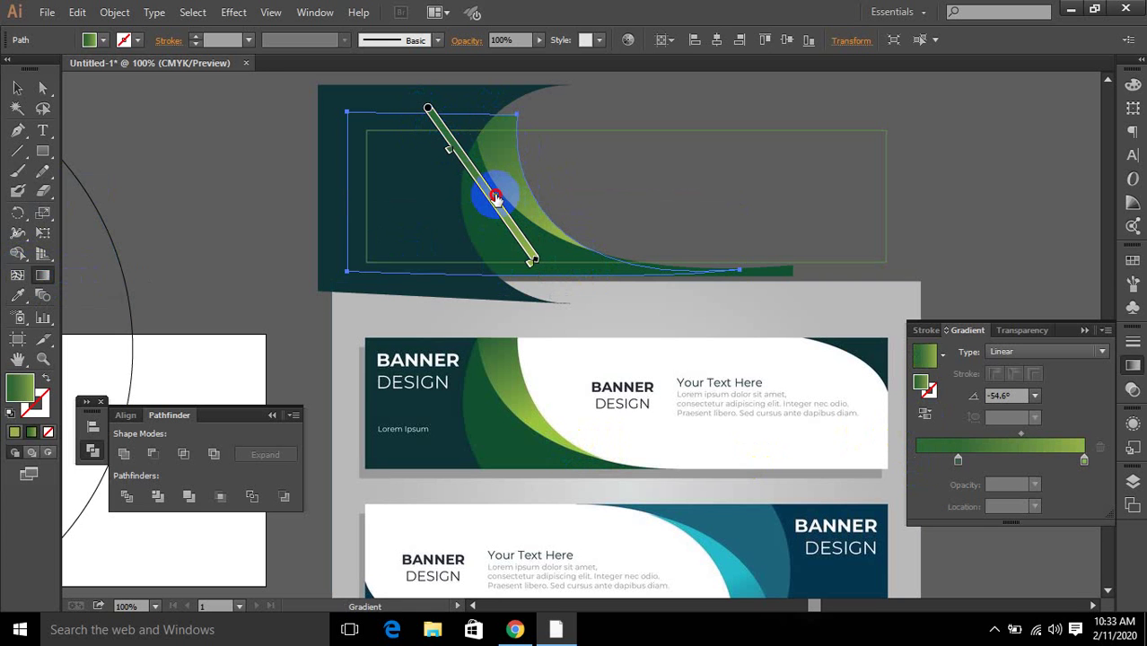
pyautogui.moveTo(488, 186); pyautogui.dragTo(514, 208)
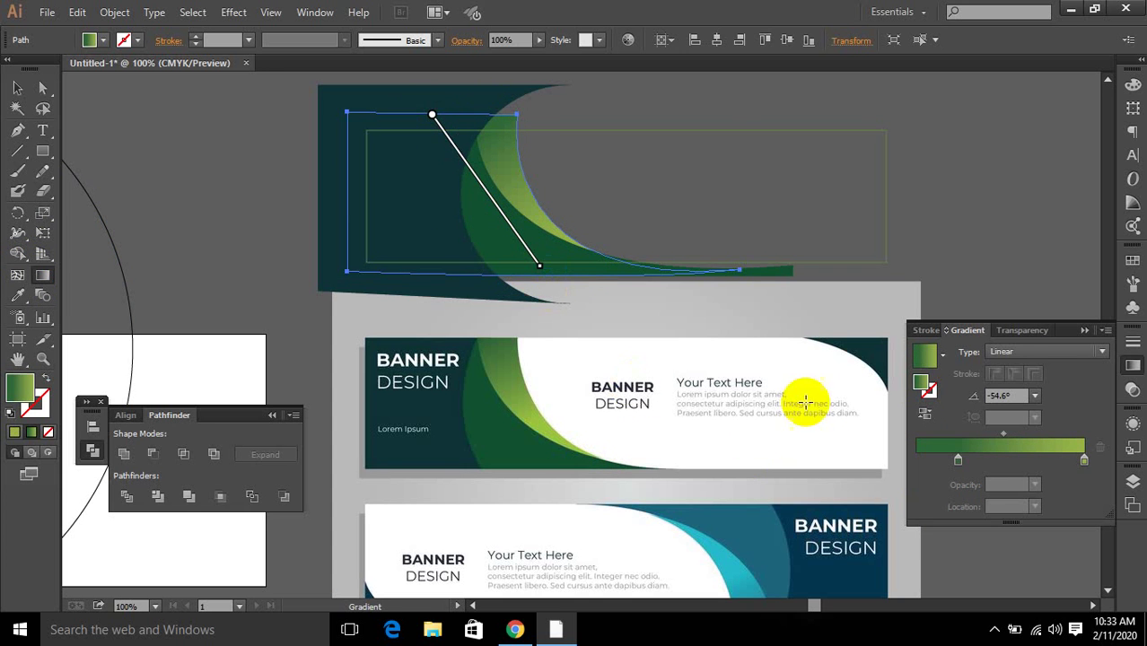
pyautogui.click(538, 246)
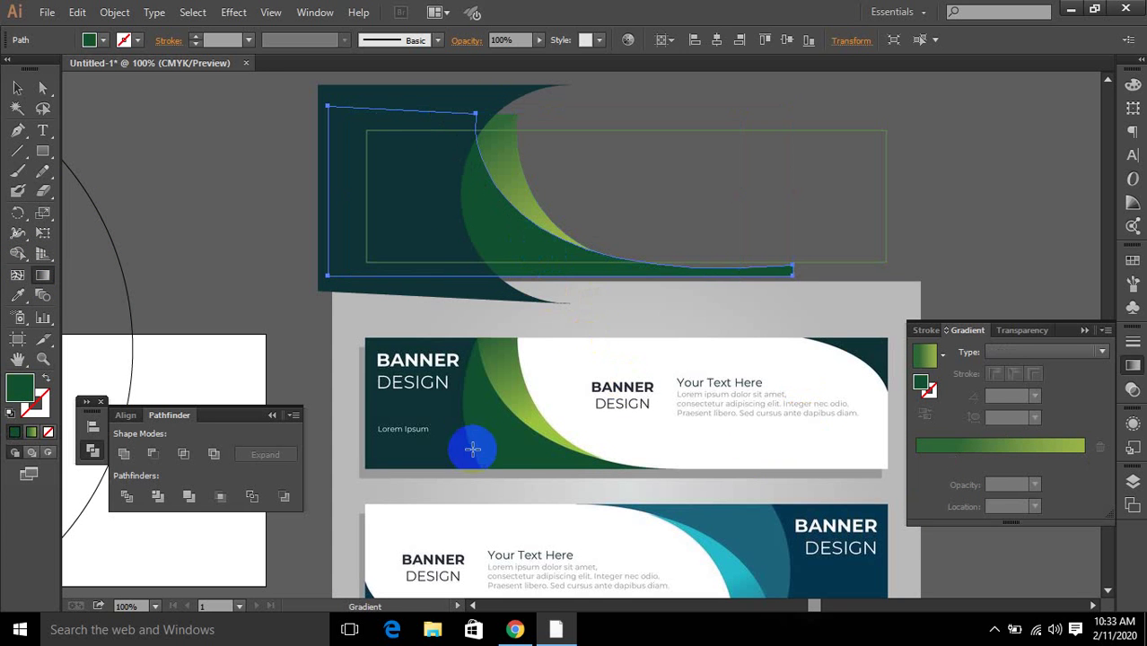
pyautogui.click(18, 295)
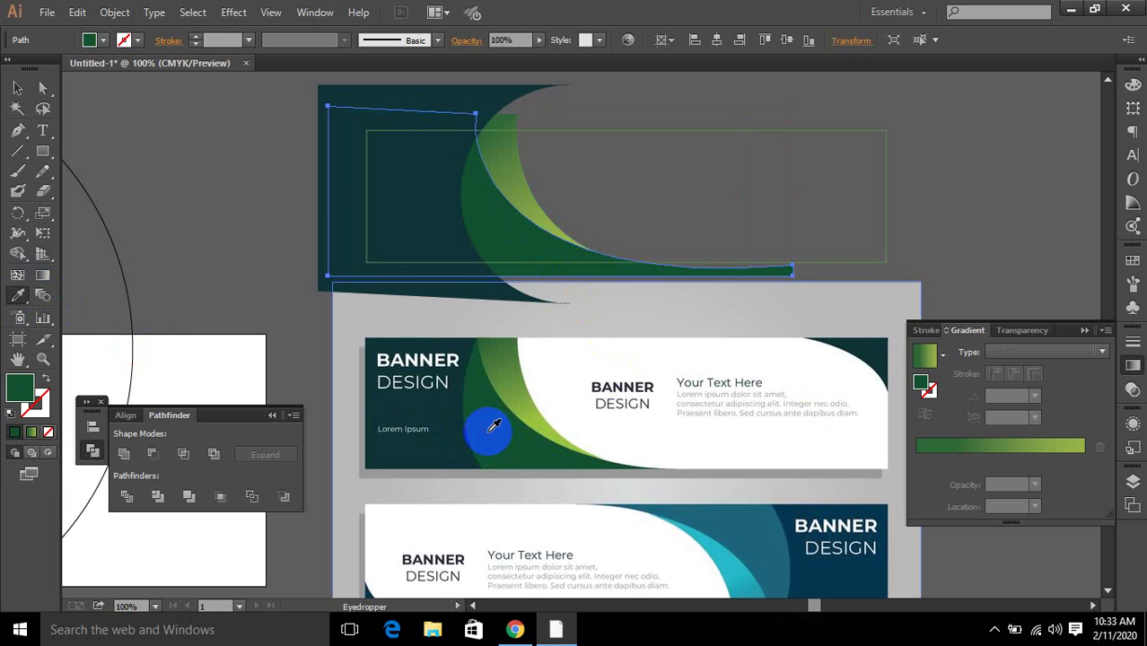
pyautogui.click(17, 89)
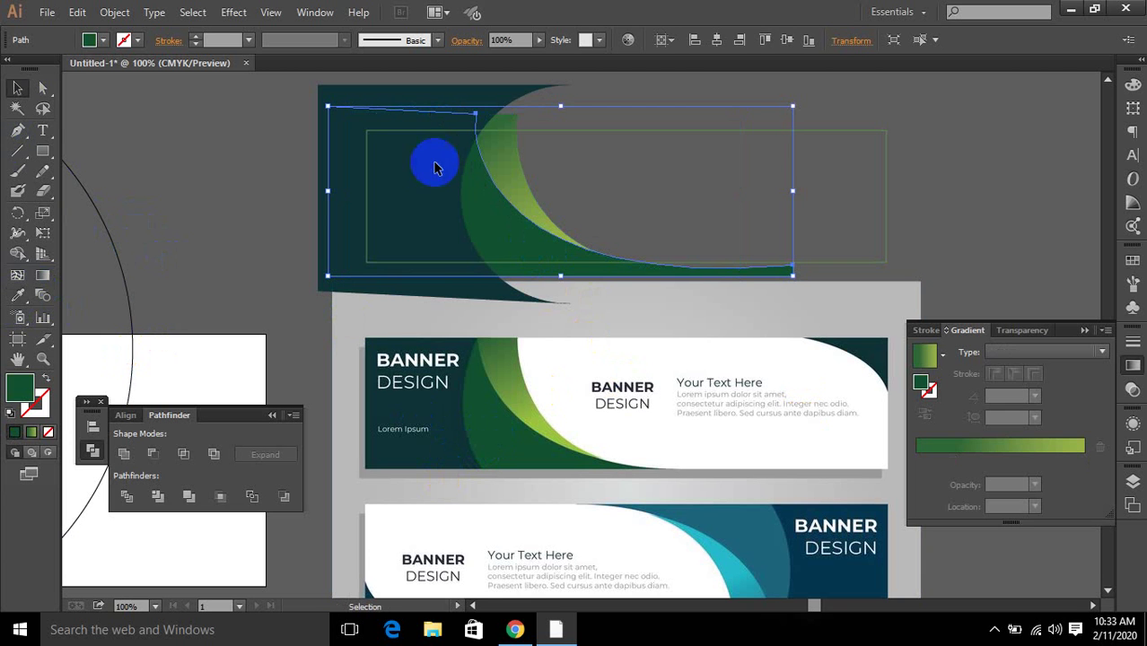
# Swap the 618 x 157 px rectangle's outline to a fill and change that fill to white, keeping the rectangle in front.
pyautogui.click(724, 160)
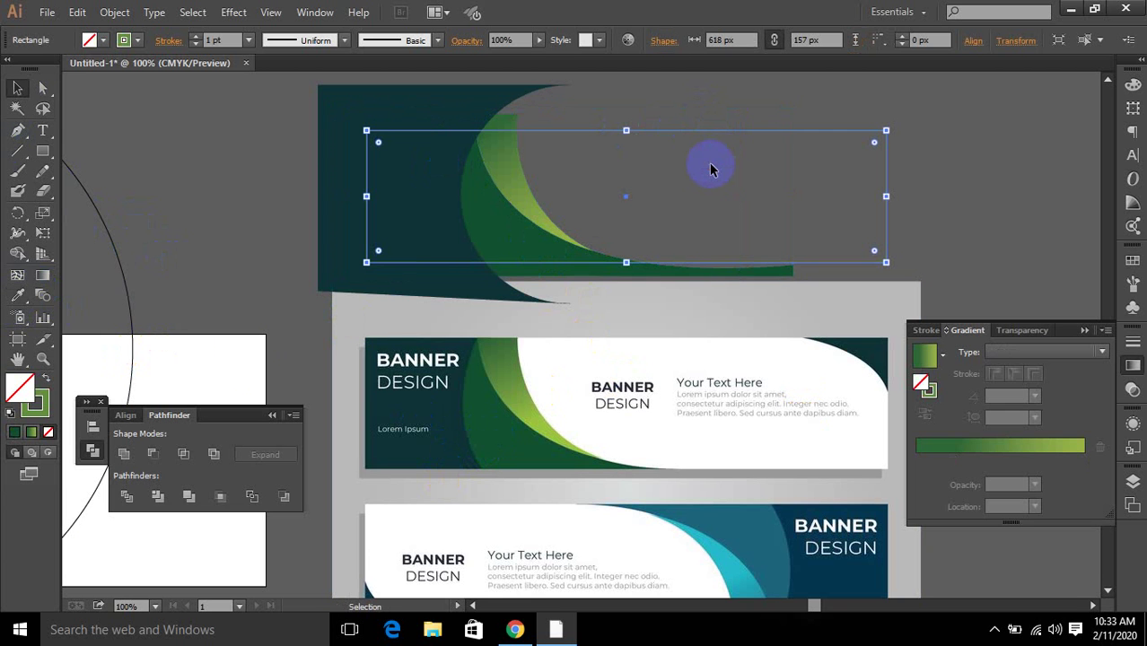
pyautogui.click(48, 379)
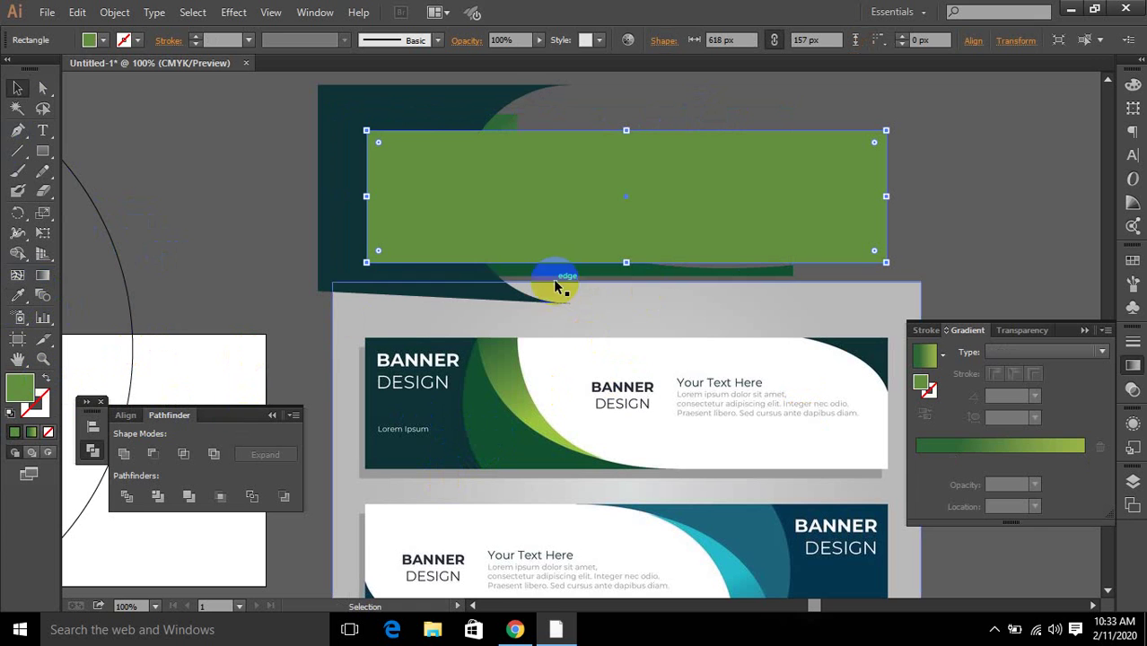
pyautogui.click(101, 45)
pyautogui.click(46, 70)
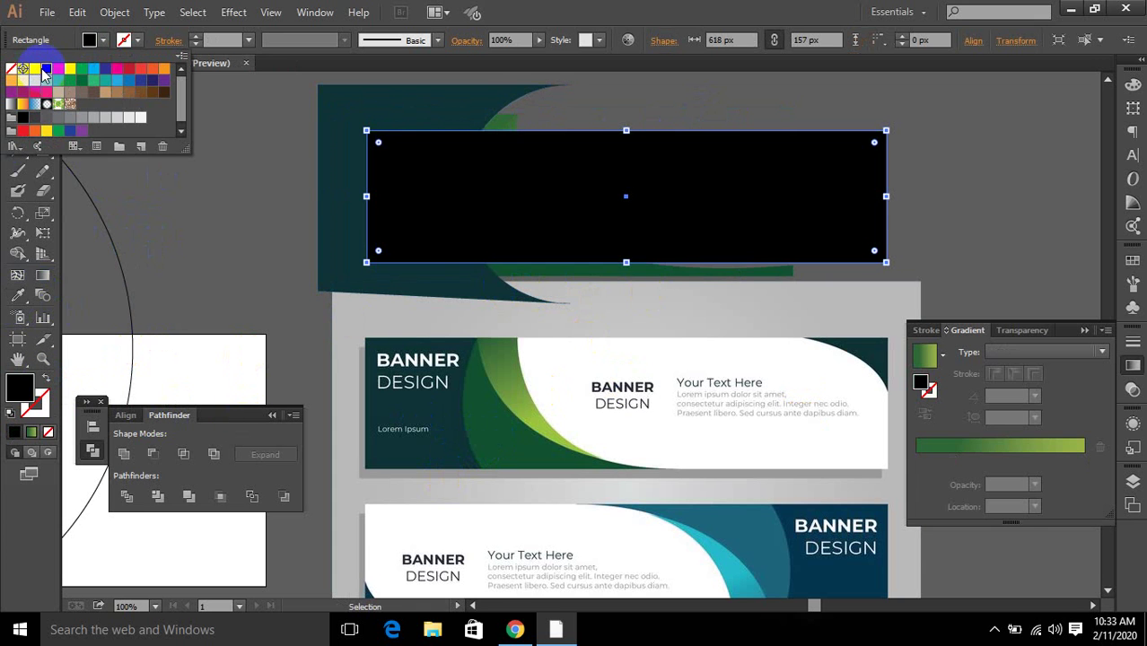
pyautogui.click(35, 70)
pyautogui.click(993, 366)
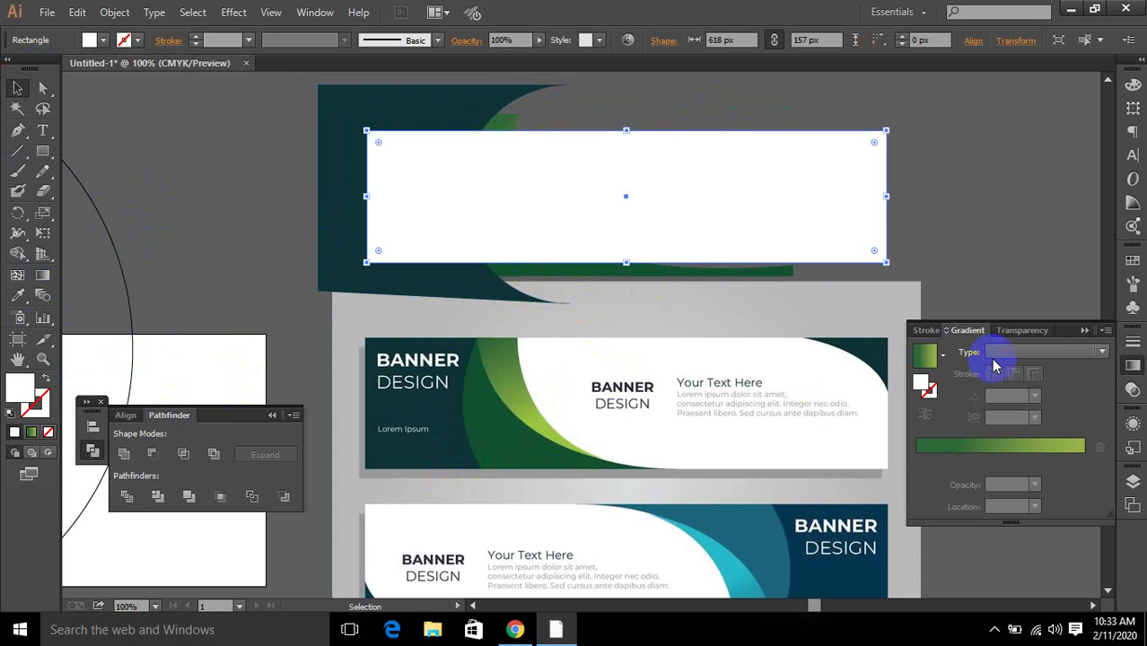
pyautogui.hotkey('ctrl', 'shift', '[')
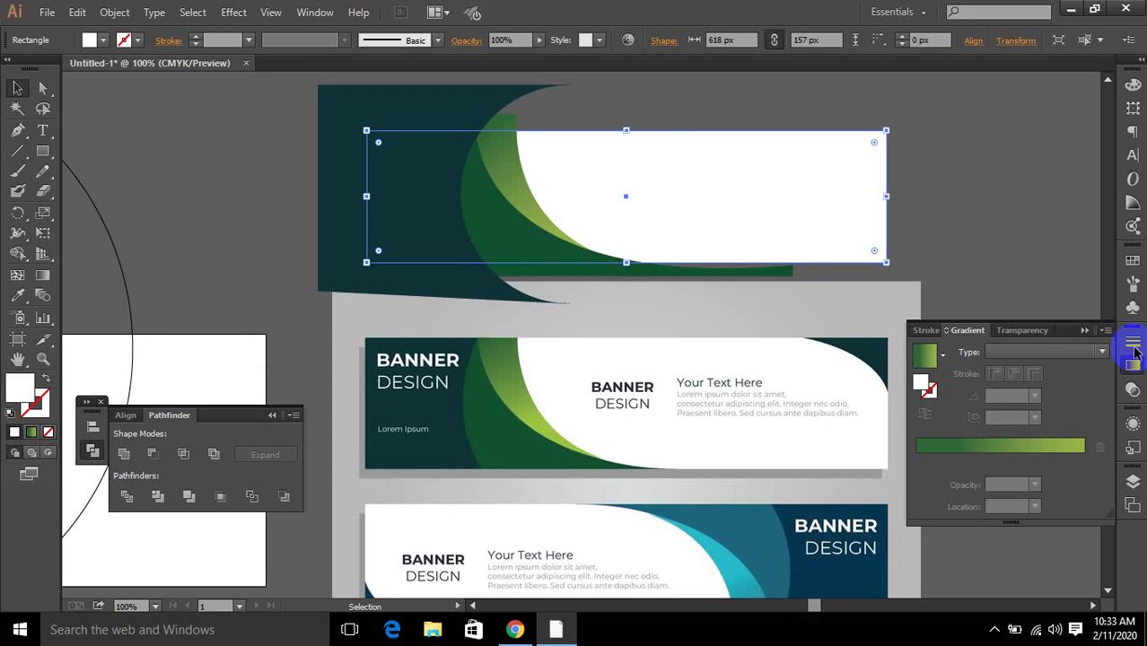
pyautogui.hotkey('ctrl', 'z')
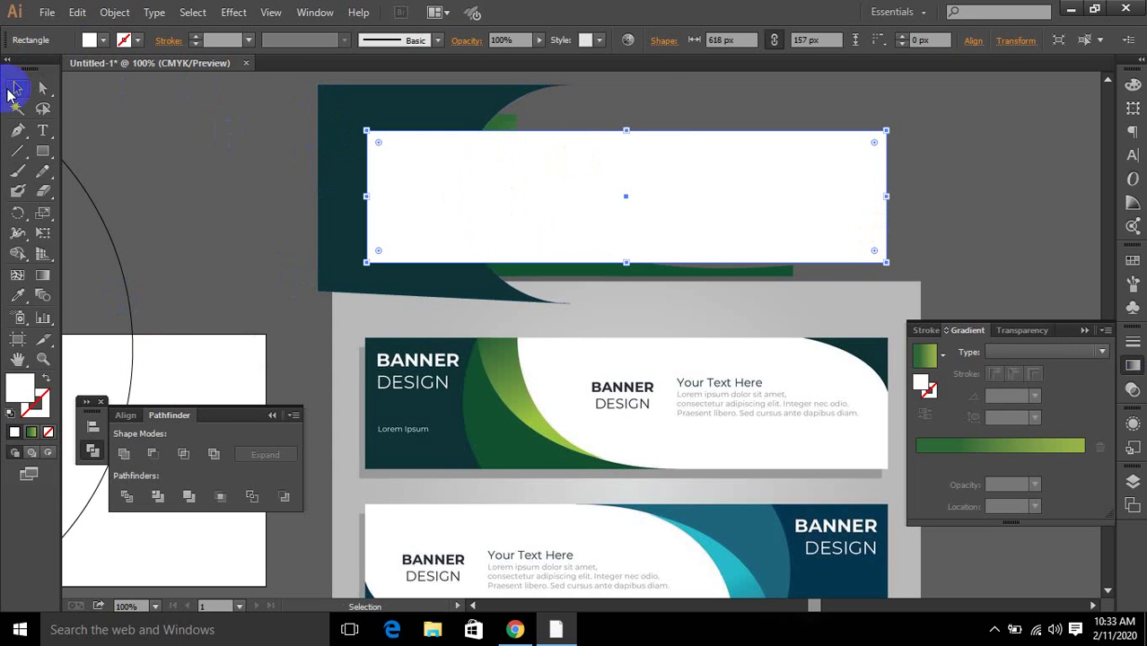
# Make a clipping mask from the white rectangle and the traced curved shapes, leaving the reference image out of the selection.
pyautogui.moveTo(258, 103); pyautogui.dragTo(892, 296)
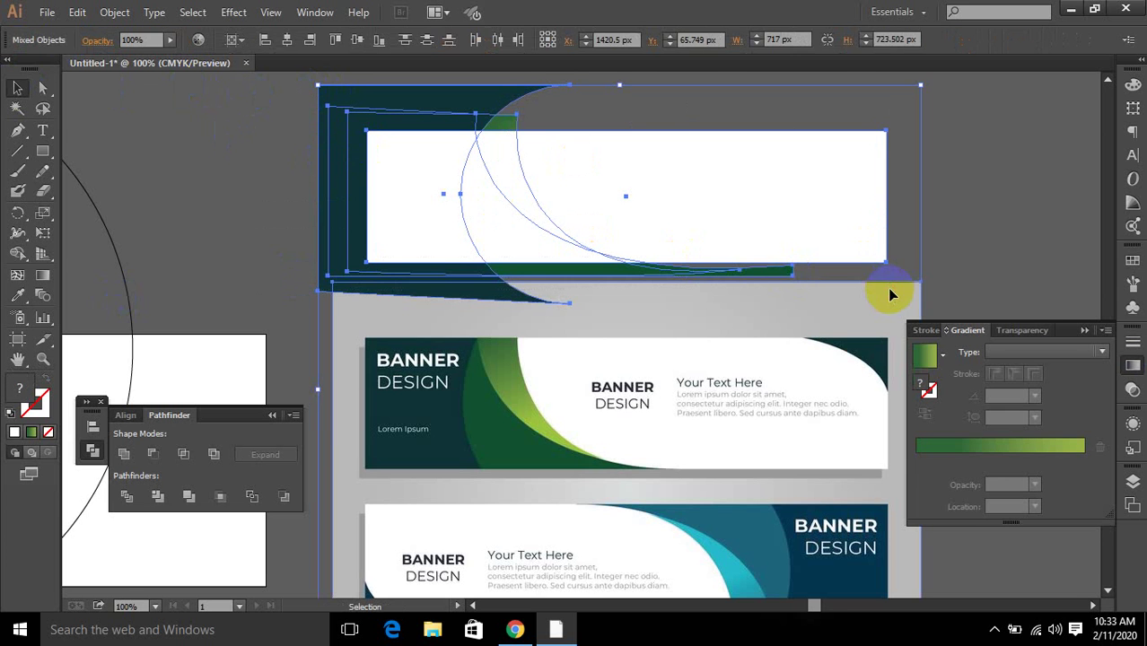
pyautogui.keyDown('shift'); pyautogui.click(769, 383); pyautogui.keyUp('shift')
pyautogui.hotkey('ctrl', '7')
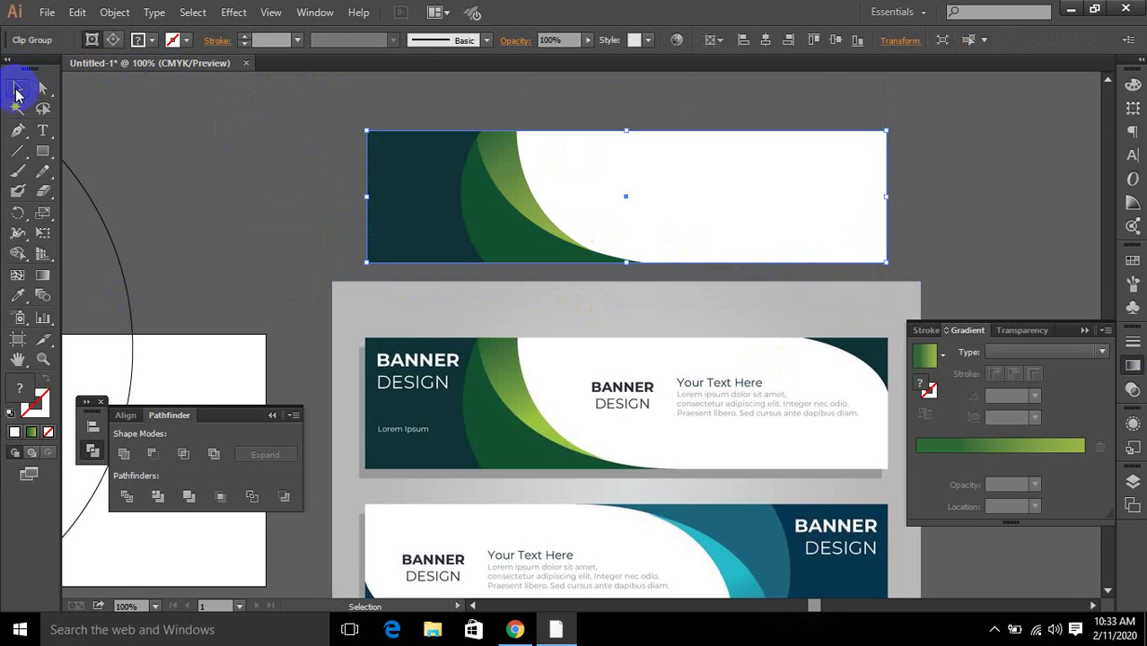
pyautogui.click(277, 143)
# Delete the leftover construction circle lying over the artboard.
pyautogui.scroll(-1, 563, 296)
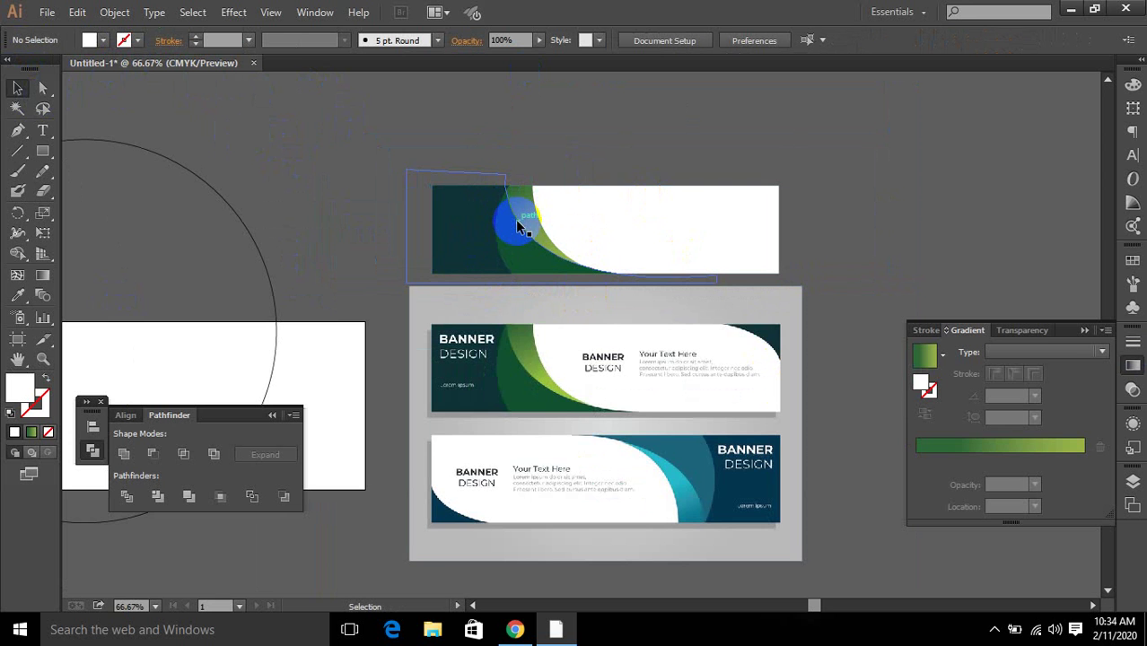
pyautogui.scroll(1, 505, 212)
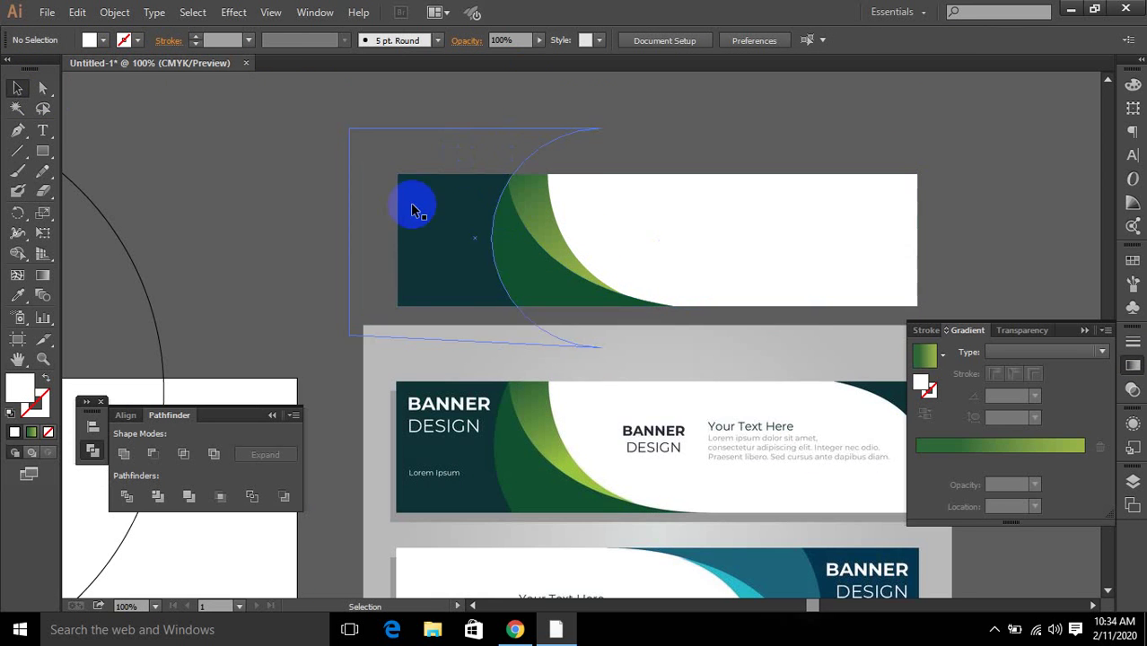
pyautogui.scroll(-3, 517, 233)
pyautogui.moveTo(375, 339); pyautogui.dragTo(554, 340)
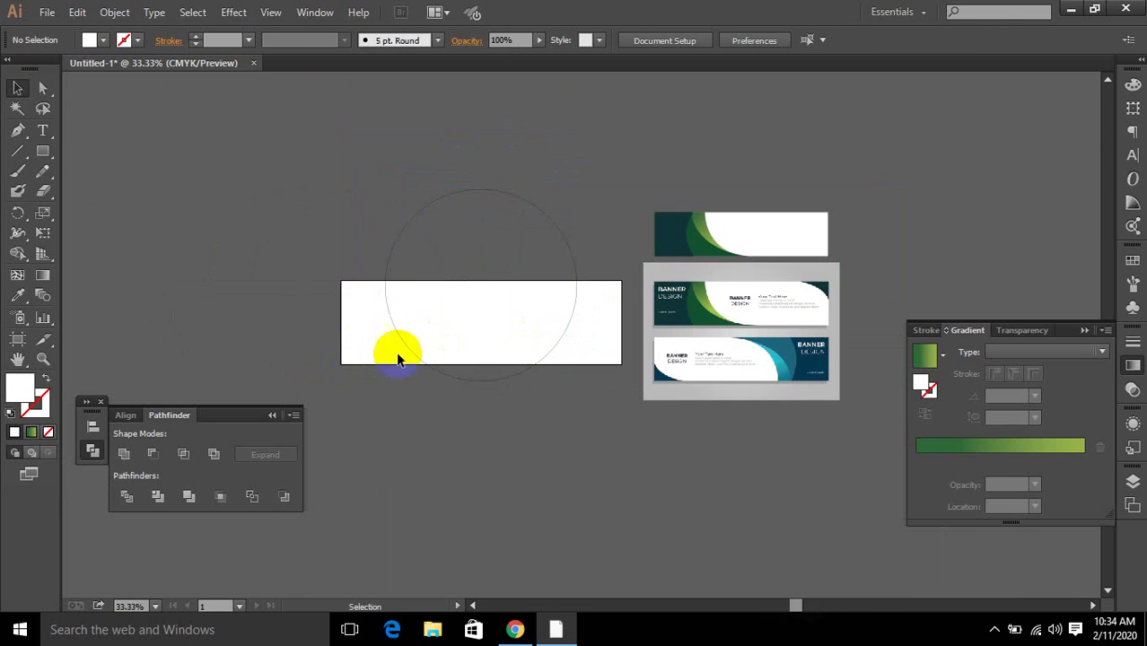
pyautogui.moveTo(309, 176); pyautogui.dragTo(479, 271)
pyautogui.press('Delete')
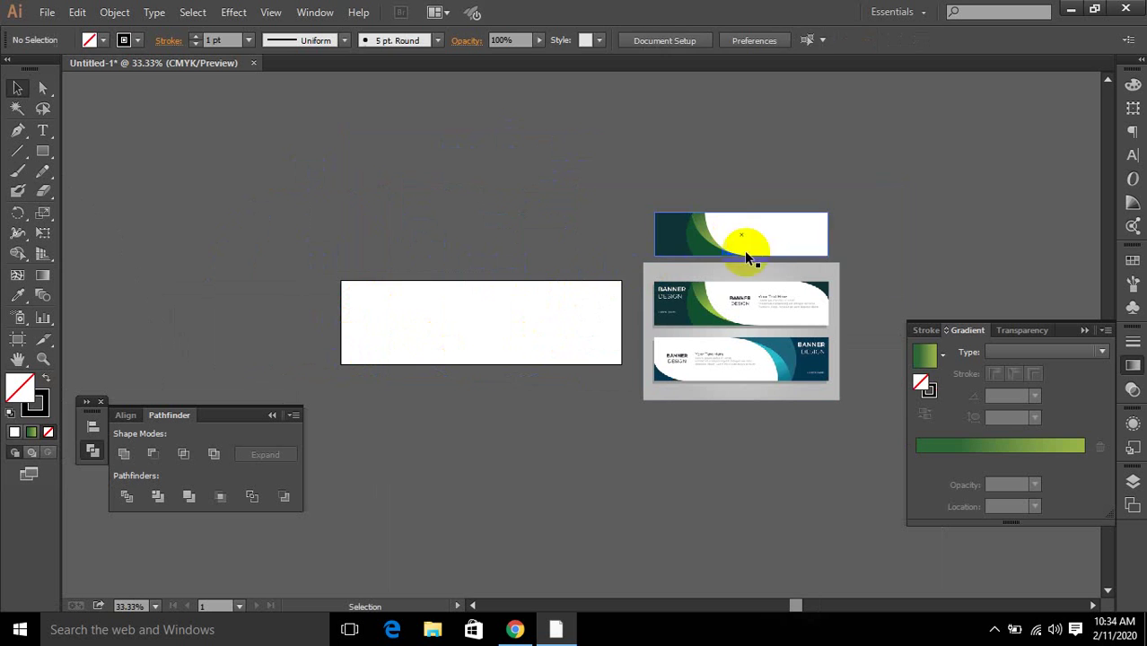
# Move the clipped banner onto the artboard and stretch it to fill the artboard's full width and height.
pyautogui.moveTo(738, 242); pyautogui.dragTo(404, 328)
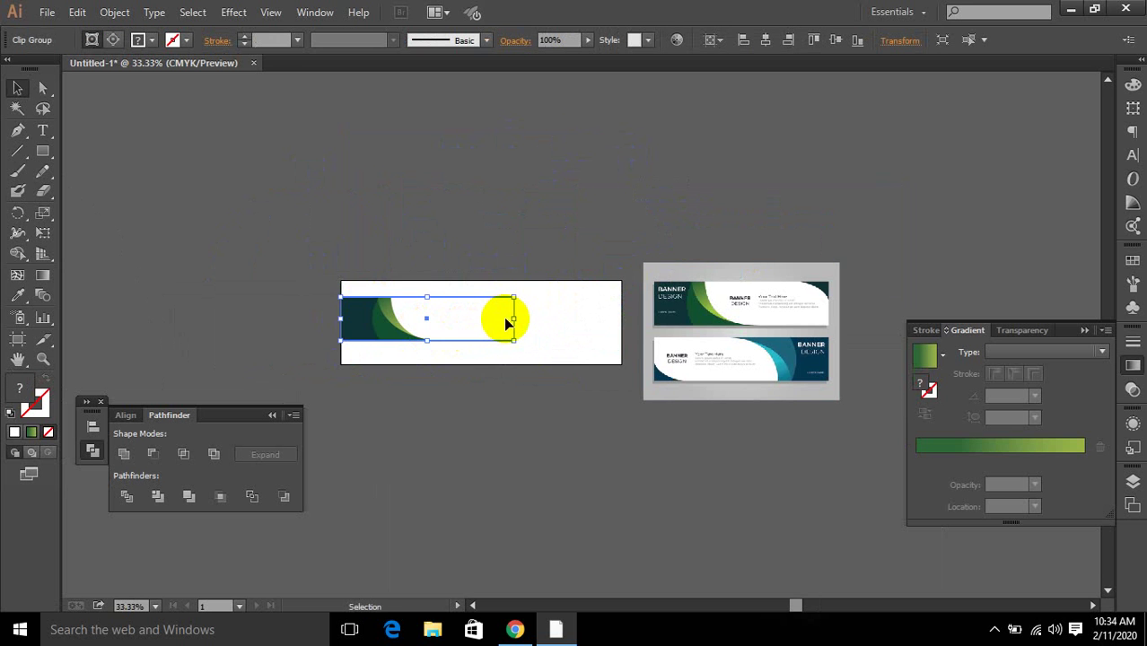
pyautogui.moveTo(514, 318); pyautogui.dragTo(622, 326)
pyautogui.moveTo(480, 354); pyautogui.dragTo(480, 363)
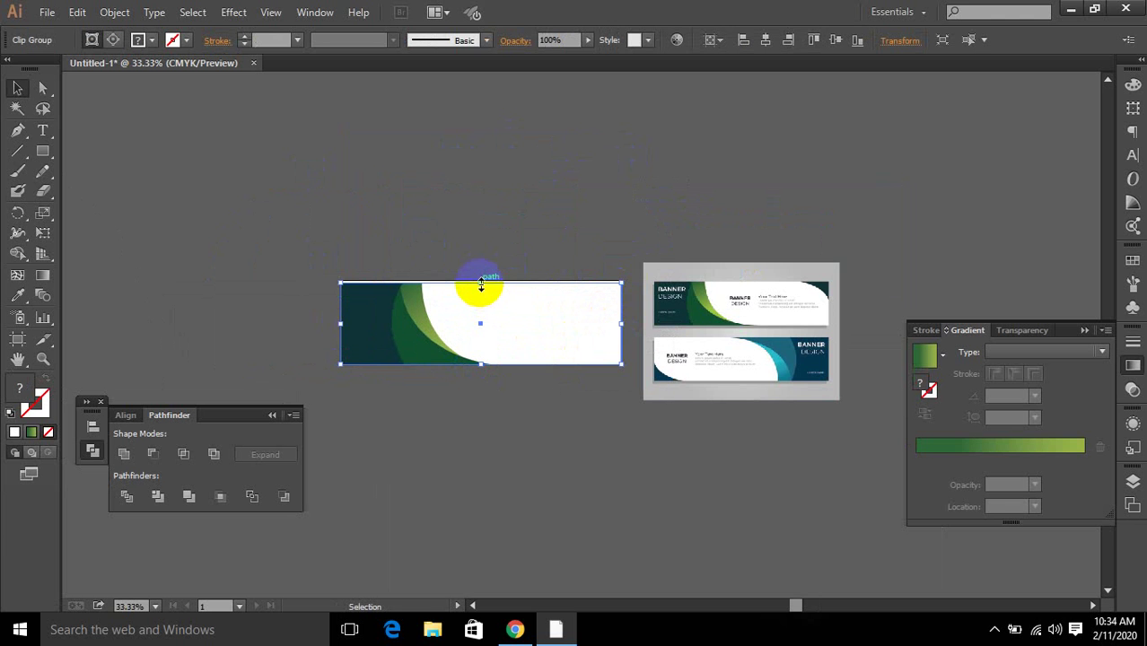
pyautogui.moveTo(481, 284); pyautogui.dragTo(481, 277)
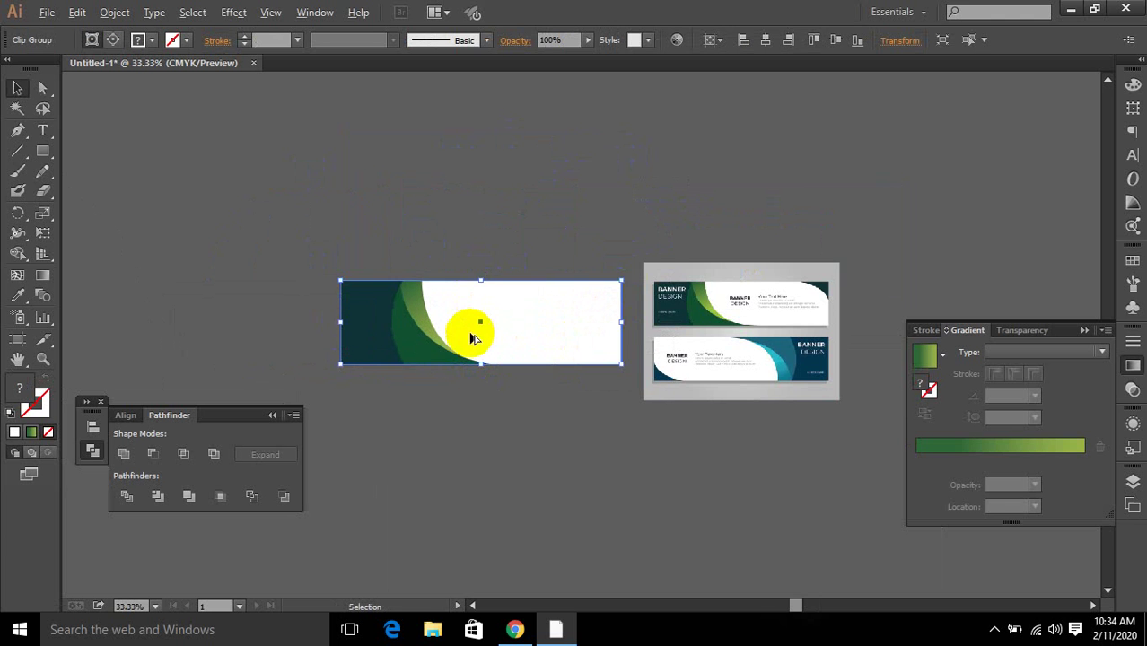
# Release the banner's clipping mask and deselect the separated shapes.
pyautogui.scroll(1, 474, 333)
pyautogui.hotkey('ctrl', 'alt', '7')
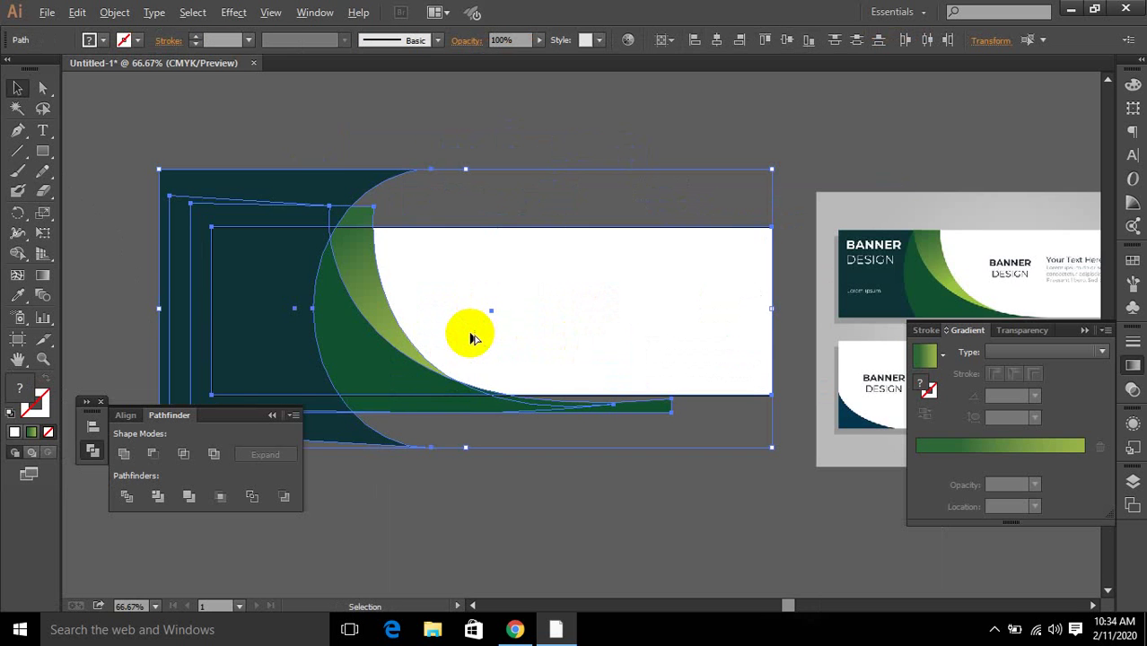
pyautogui.scroll(-1, 474, 337)
pyautogui.click(464, 490)
pyautogui.click(404, 312)
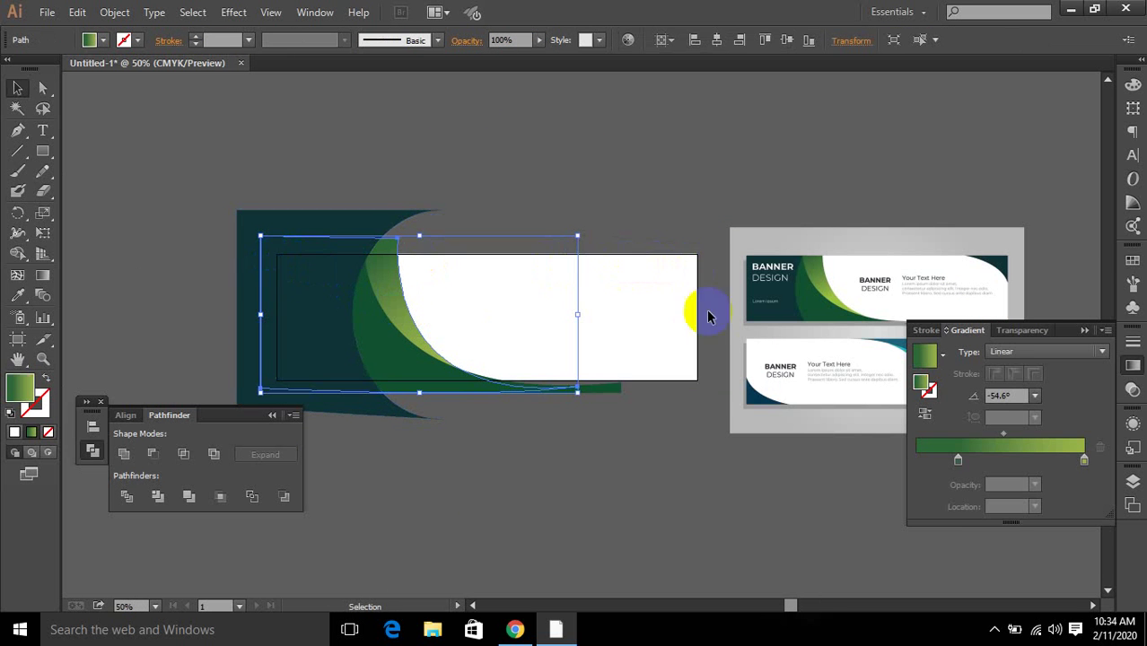
pyautogui.click(358, 235)
pyautogui.click(433, 230)
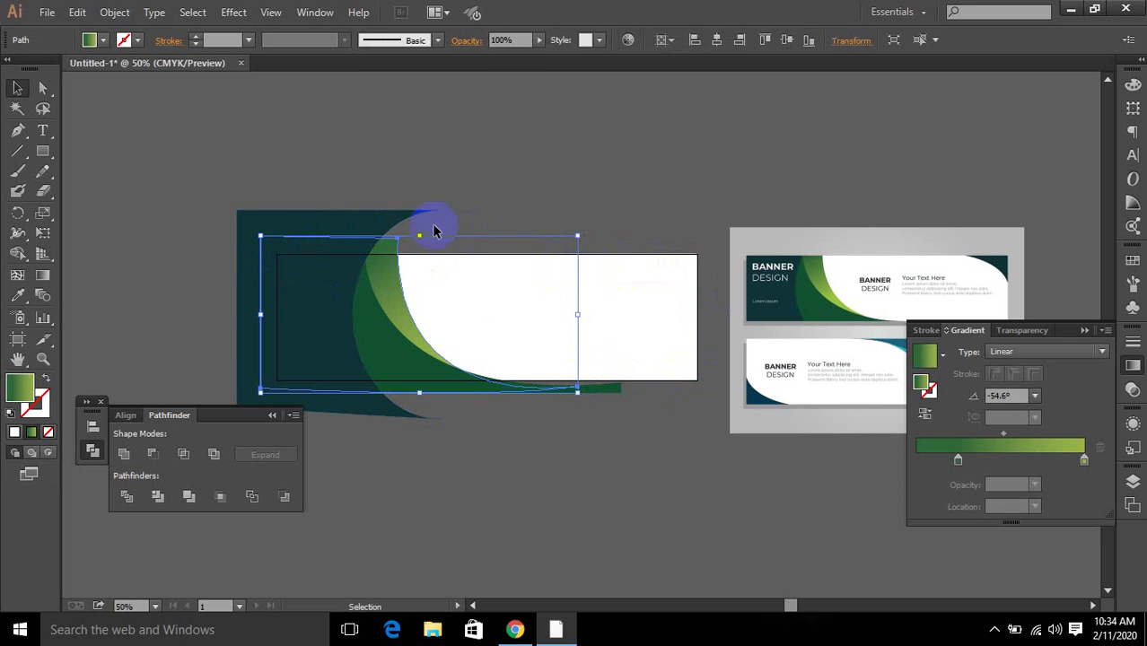
pyautogui.click(532, 230)
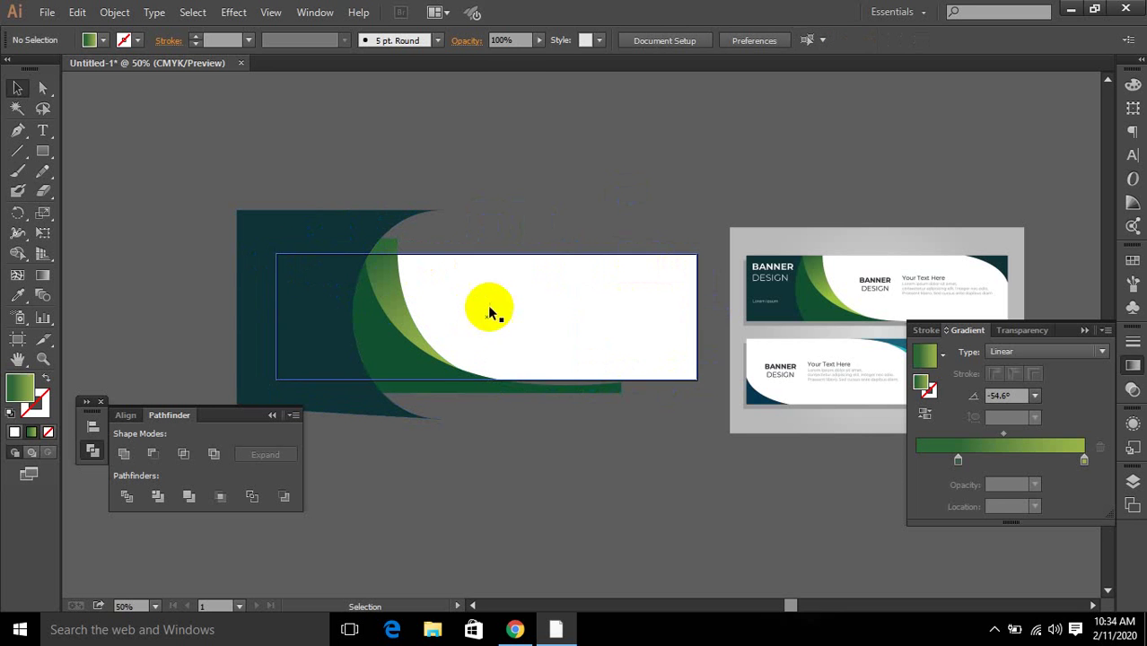
# Shift the dark teal curved shape slightly left so more of the green curve shows beside it.
pyautogui.click(341, 280)
pyautogui.click(319, 306)
pyautogui.moveTo(319, 298); pyautogui.dragTo(297, 313)
pyautogui.click(279, 313)
pyautogui.hotkey('ctrl', 'z')
pyautogui.click(276, 254)
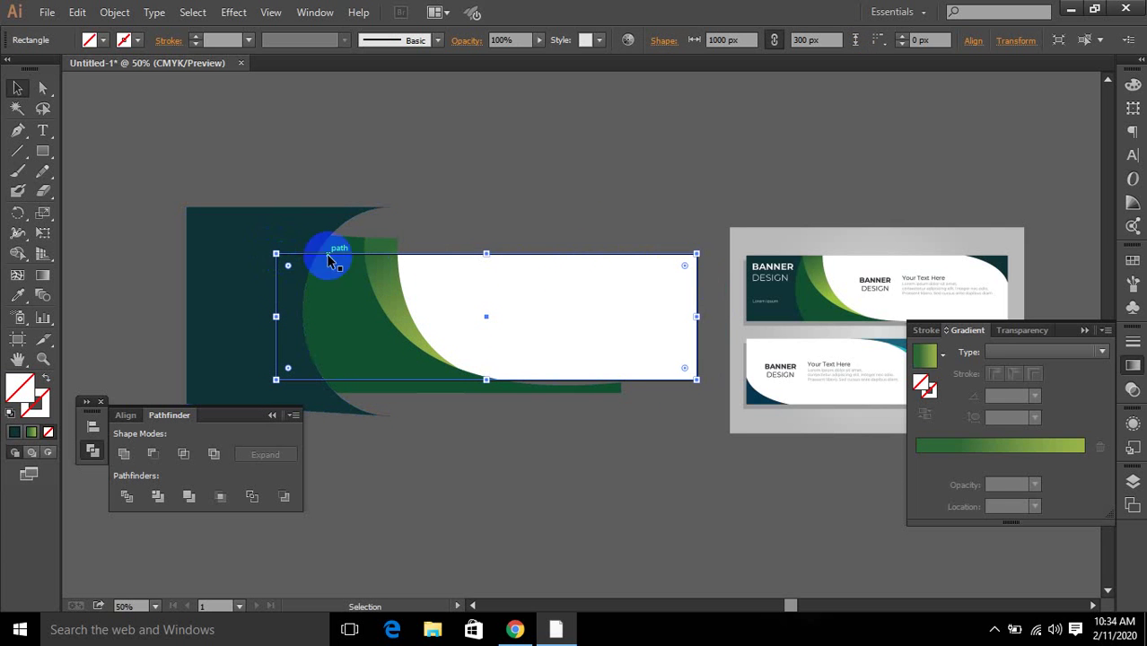
pyautogui.moveTo(235, 280); pyautogui.dragTo(241, 312)
pyautogui.click(245, 279)
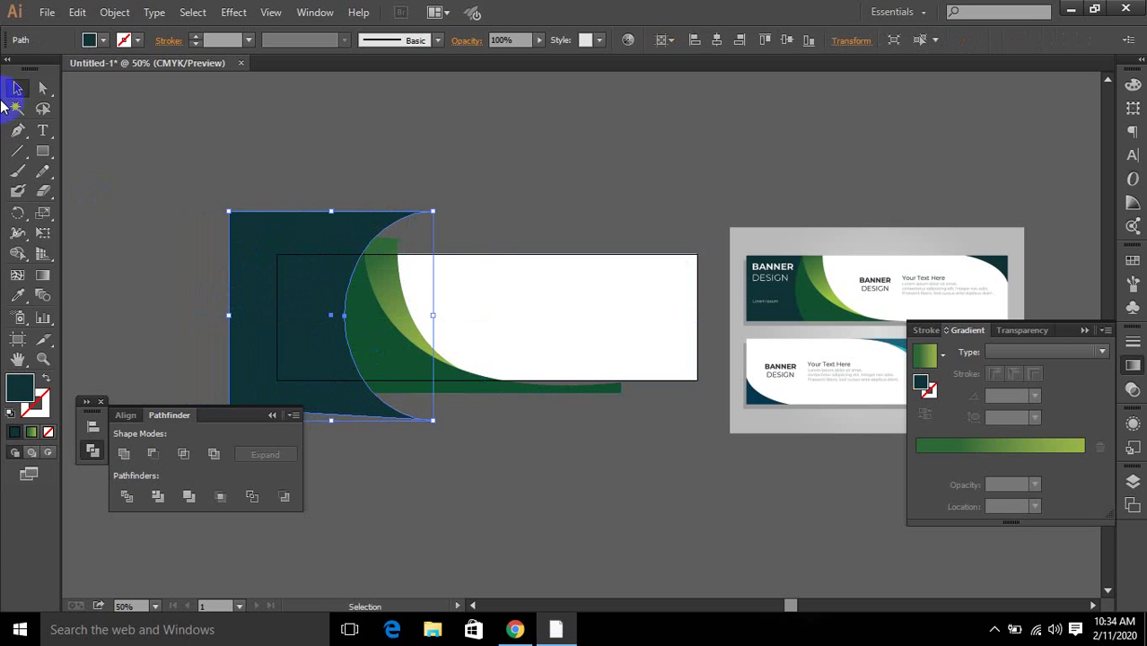
# Clip the traced curved shapes to the 1000 x 300 px rectangle with a clipping mask and deselect the banner.
pyautogui.moveTo(205, 149); pyautogui.dragTo(669, 417)
pyautogui.hotkey('ctrl', '7')
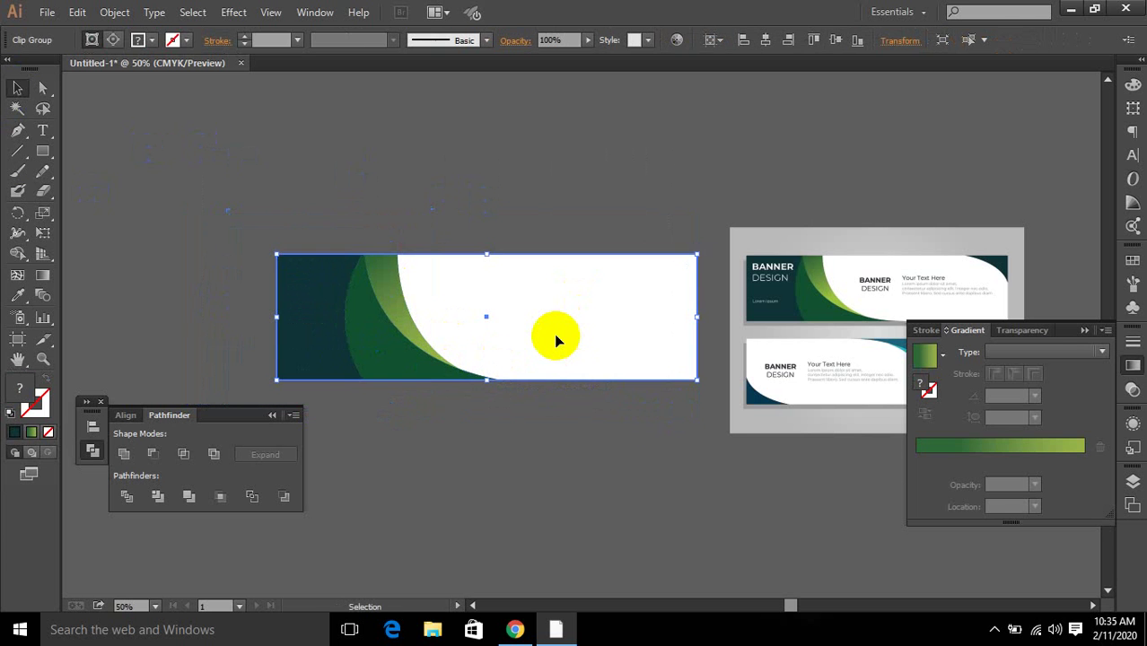
pyautogui.click(521, 422)
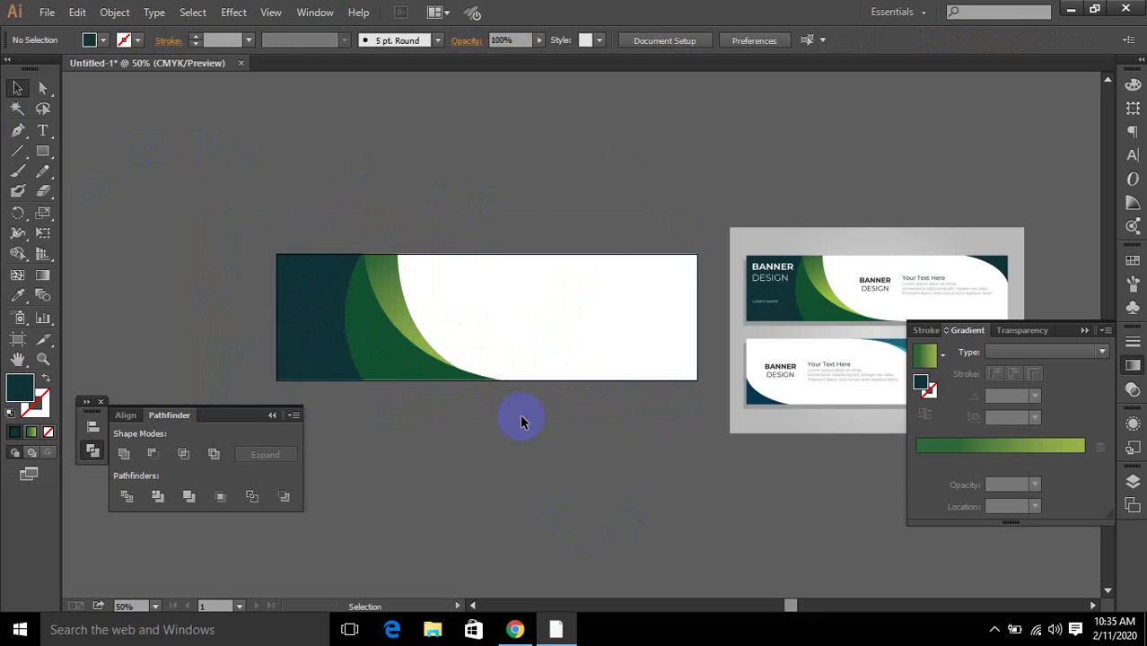
# Delete the clipped banner artwork to clear the artboard, keeping the reference image.
pyautogui.scroll(7, 397, 372)
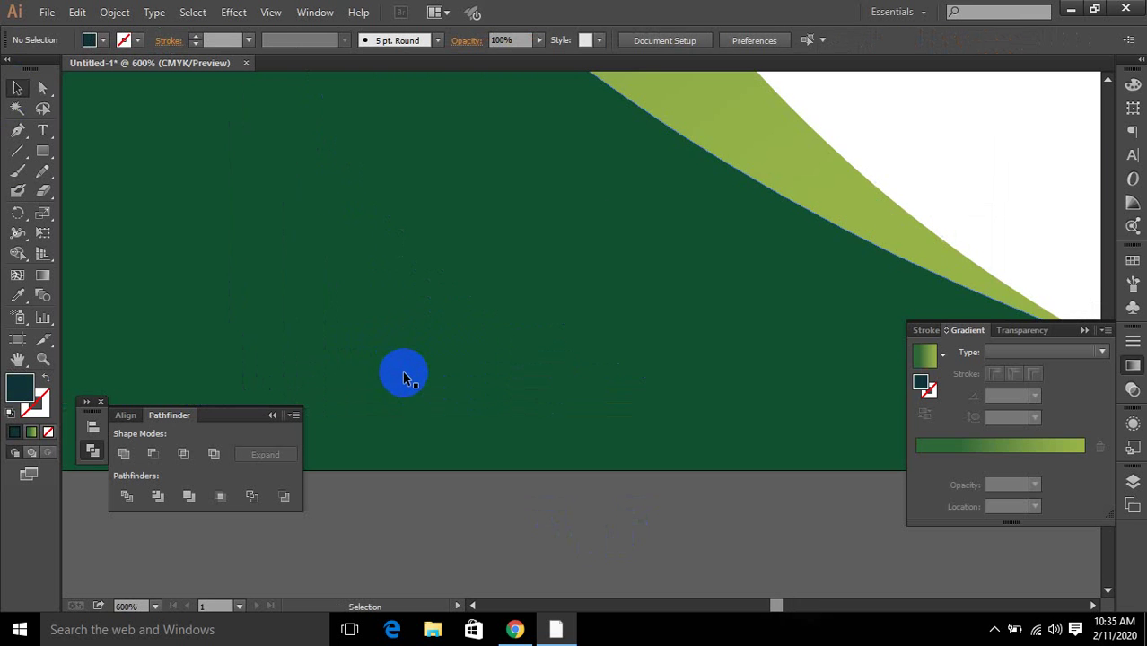
pyautogui.scroll(-7, 417, 385)
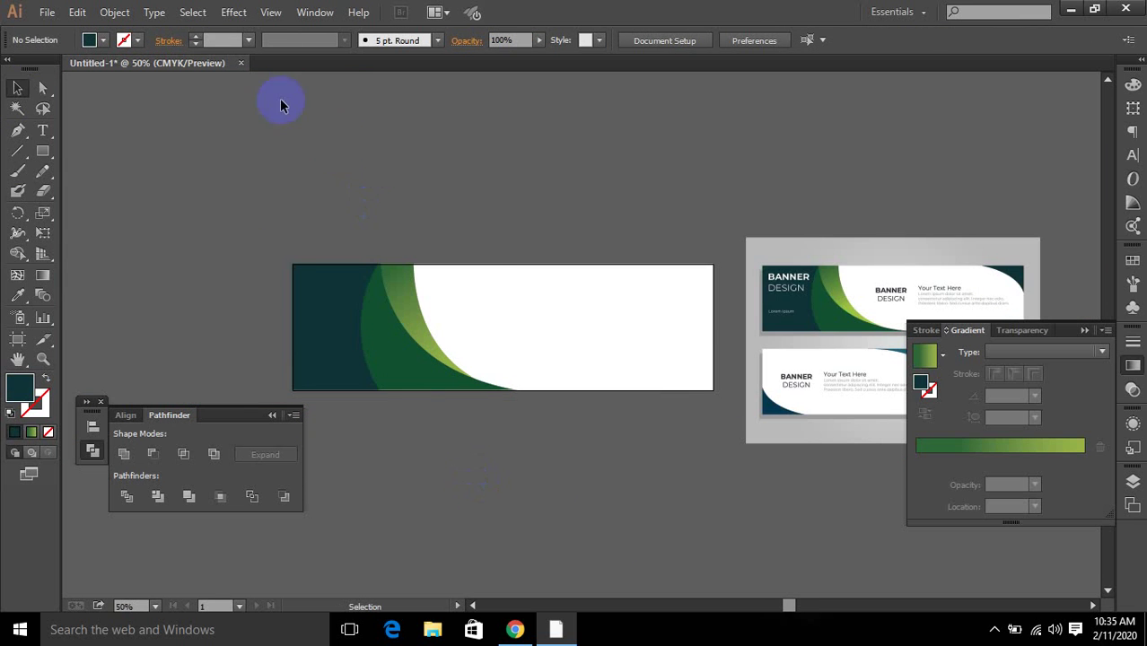
pyautogui.click(568, 350)
pyautogui.press('Delete')
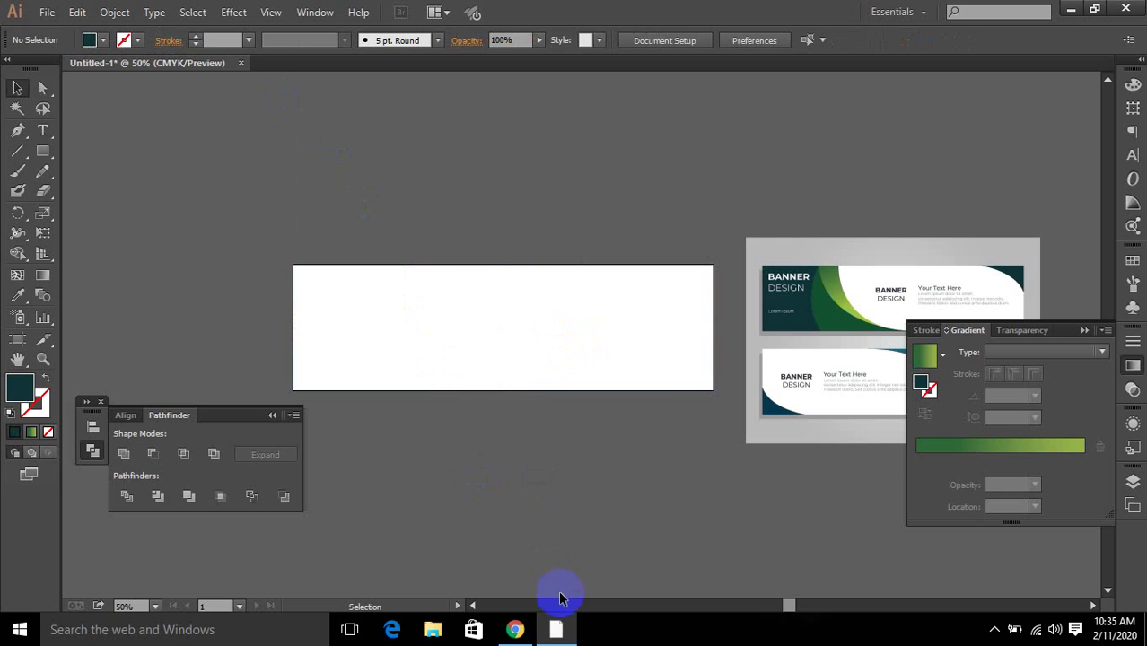
# Switch to Chrome, browse the banner design image results and open the preview of the green roll-up banner template.
pyautogui.click(515, 629)
pyautogui.scroll(-10, 549, 310)
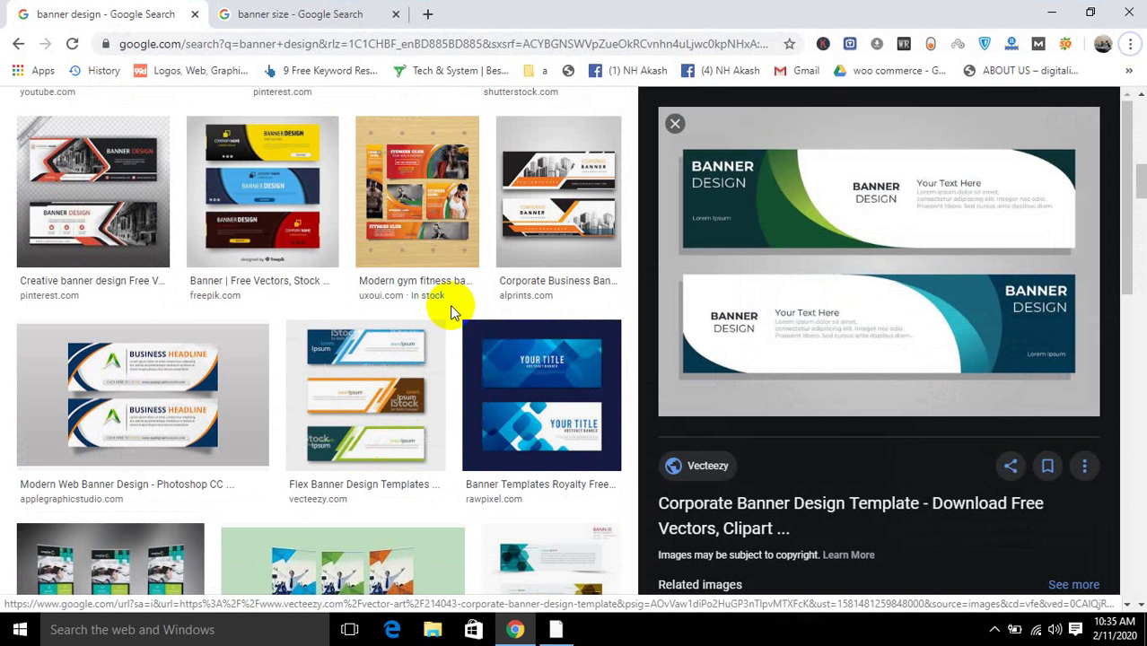
pyautogui.scroll(-9, 450, 309)
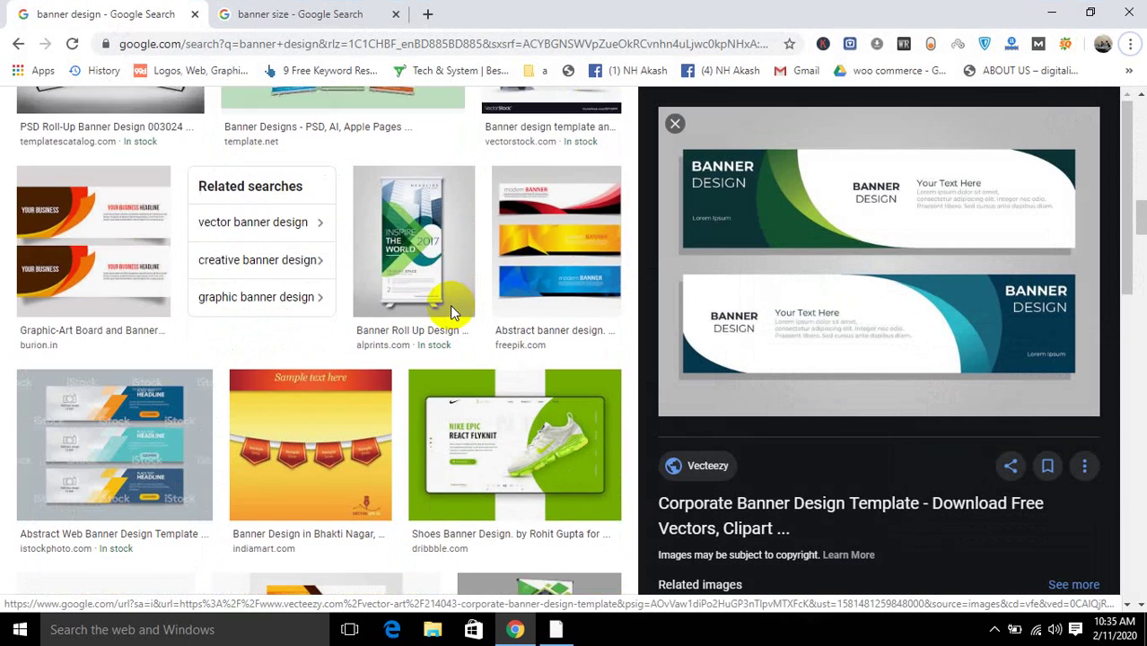
pyautogui.scroll(-1, 414, 323)
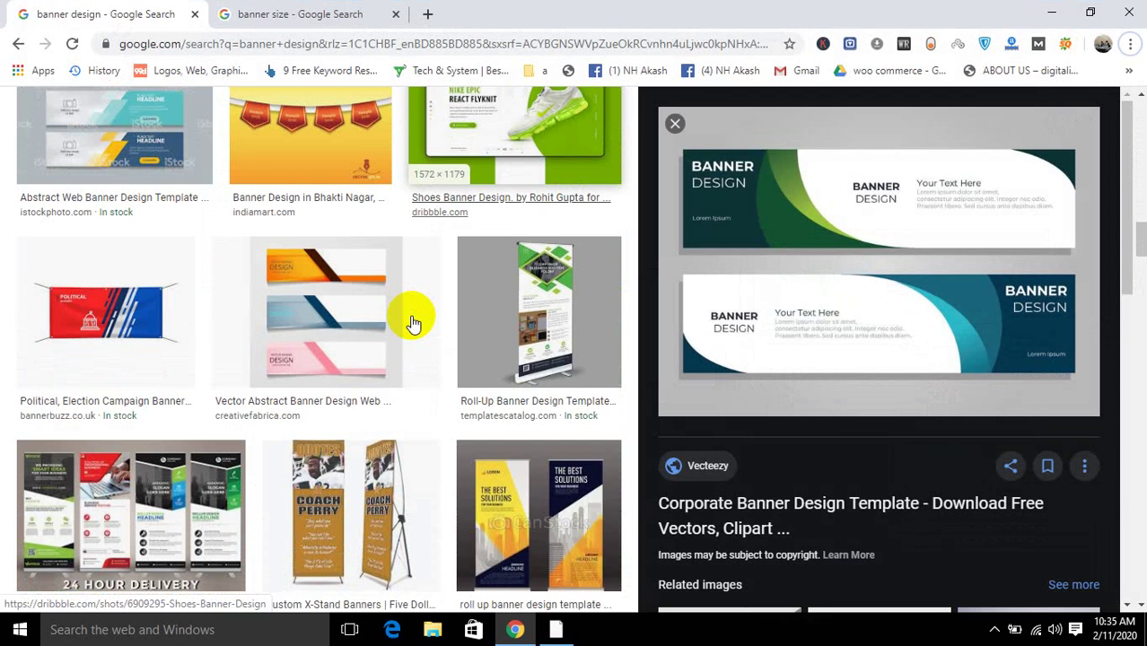
pyautogui.click(550, 281)
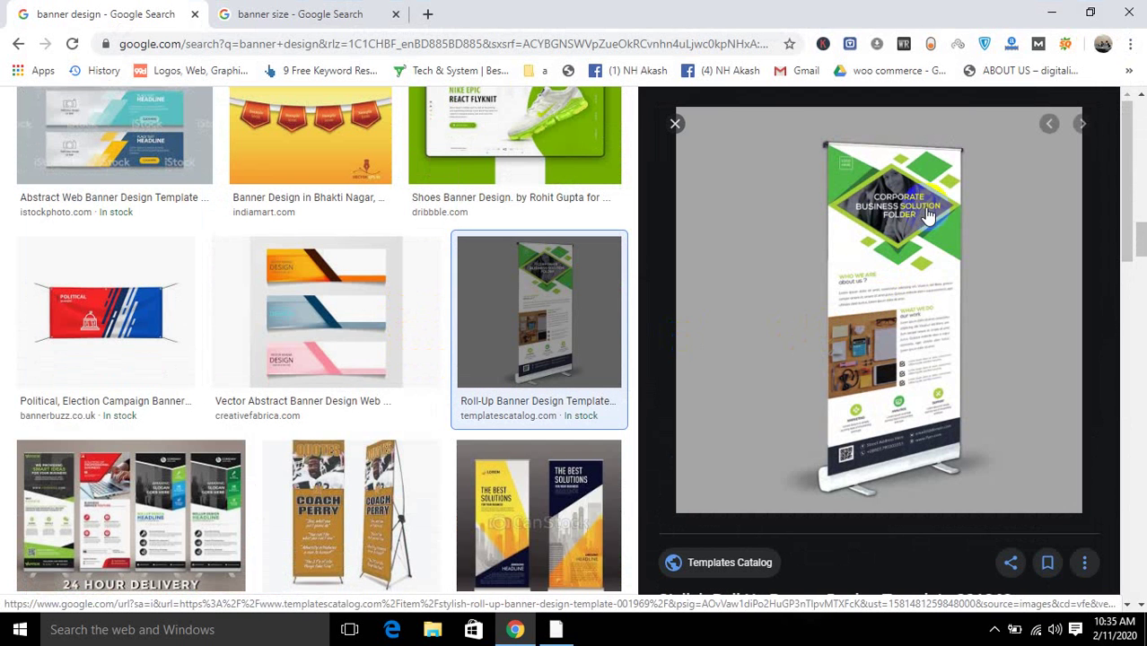
pyautogui.scroll(1, 909, 209)
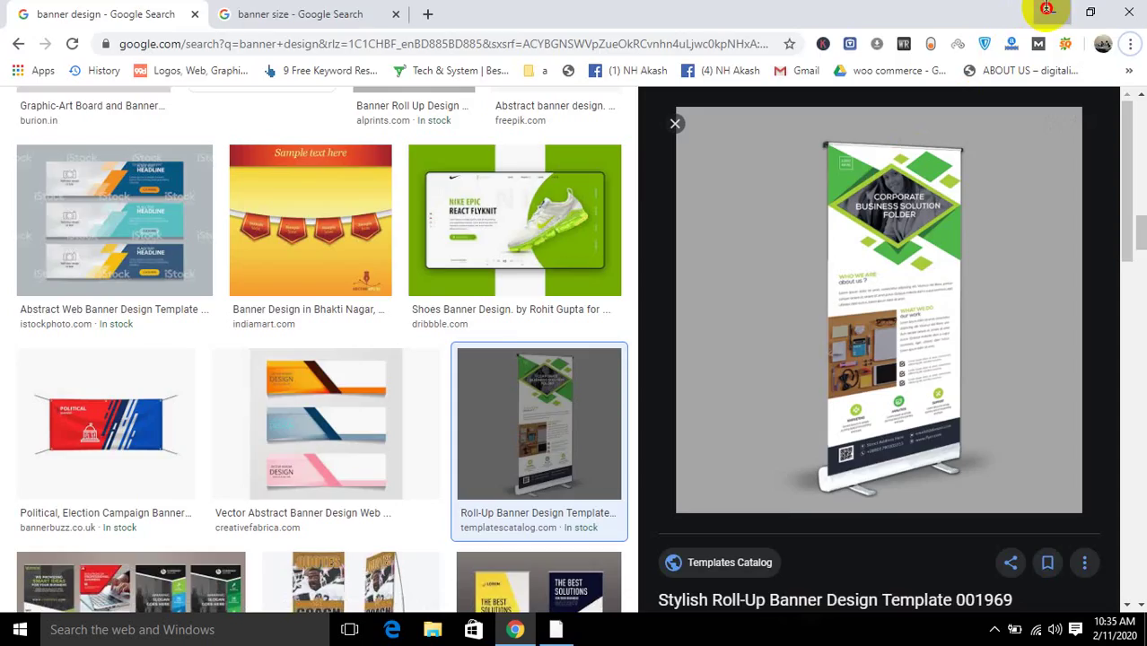
# Open the img retouch folder from the desktop and place the portrait photo images (4) onto the Illustrator artboard.
pyautogui.click(1049, 11)
pyautogui.click(1071, 10)
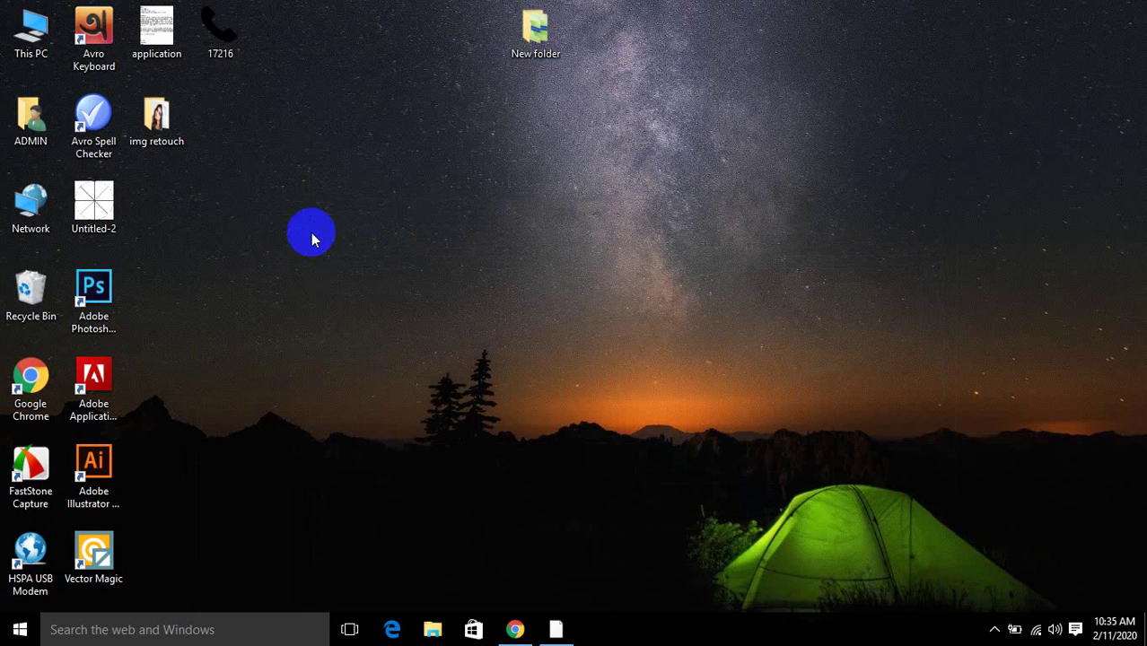
pyautogui.doubleClick(156, 113)
pyautogui.scroll(-3, 673, 402)
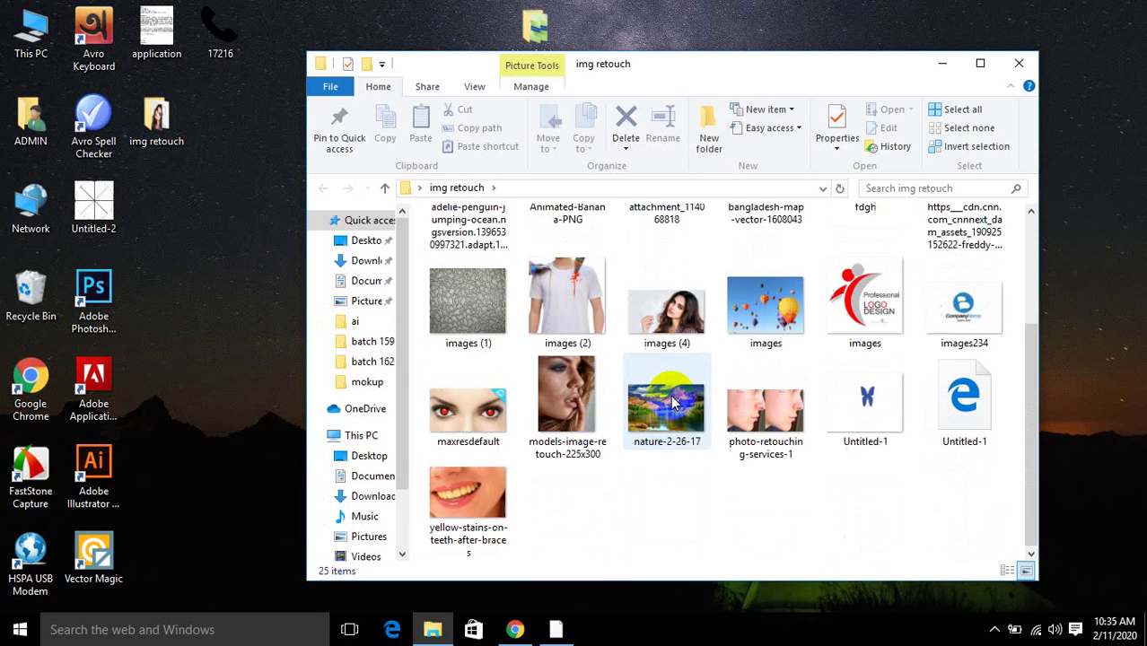
pyautogui.moveTo(666, 306); pyautogui.dragTo(440, 367)
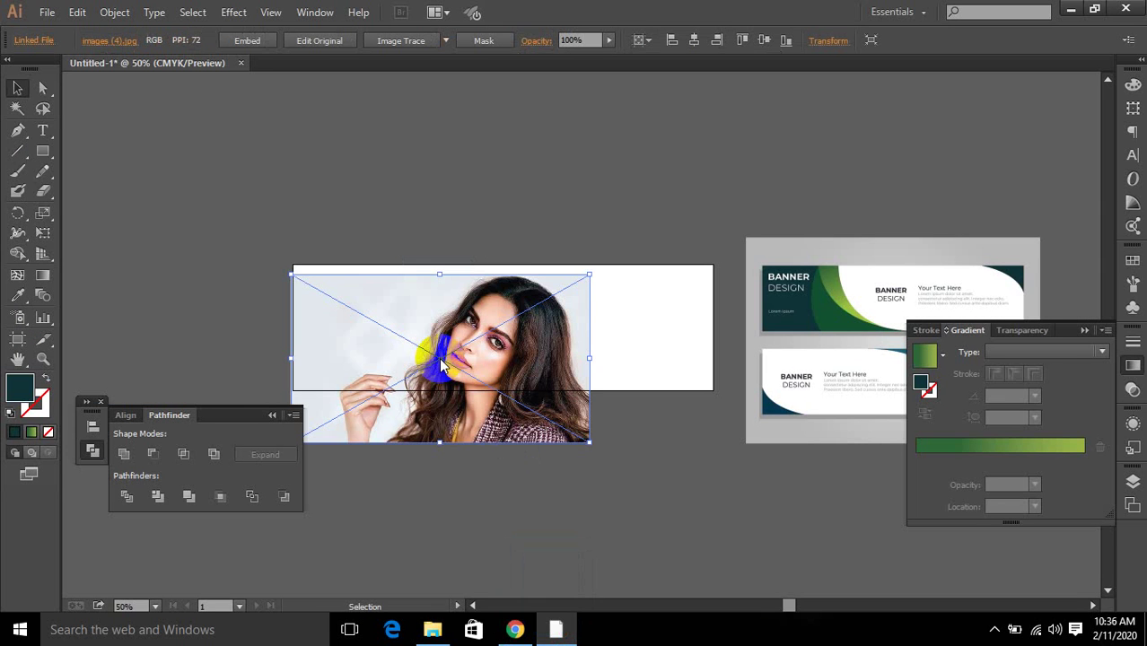
# Draw a rectangle over the portrait, rotate it about 45° and resize it to about 158 x 178 px.
pyautogui.click(26, 149)
pyautogui.moveTo(42, 154); pyautogui.dragTo(116, 149)
pyautogui.moveTo(397, 337); pyautogui.dragTo(513, 413)
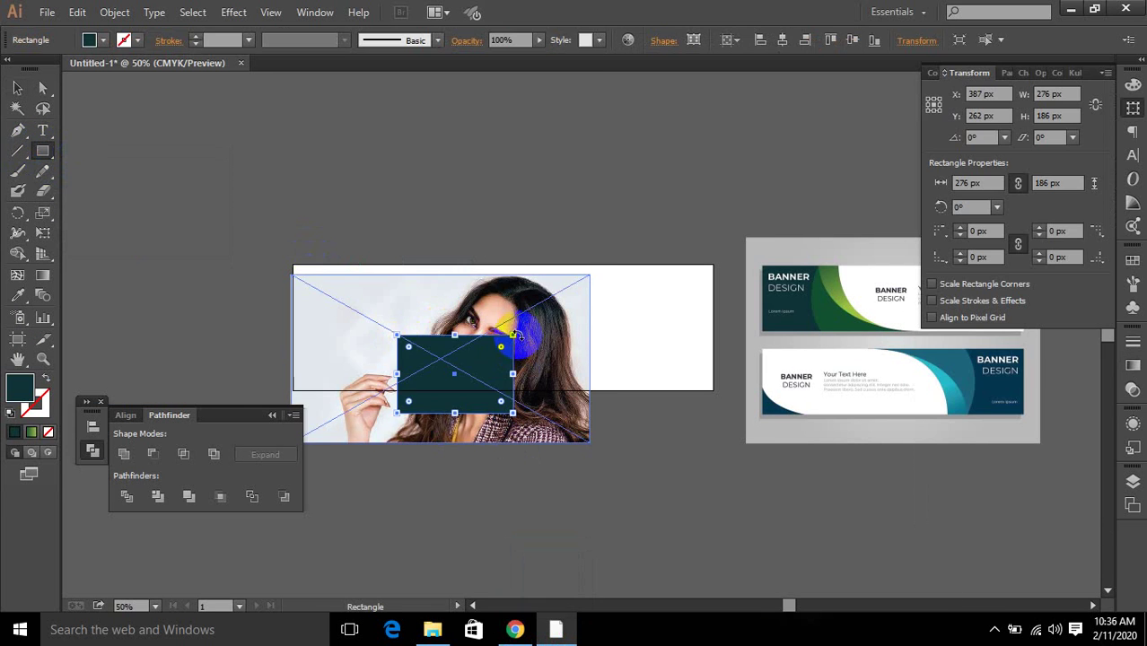
pyautogui.moveTo(522, 333); pyautogui.dragTo(469, 297)
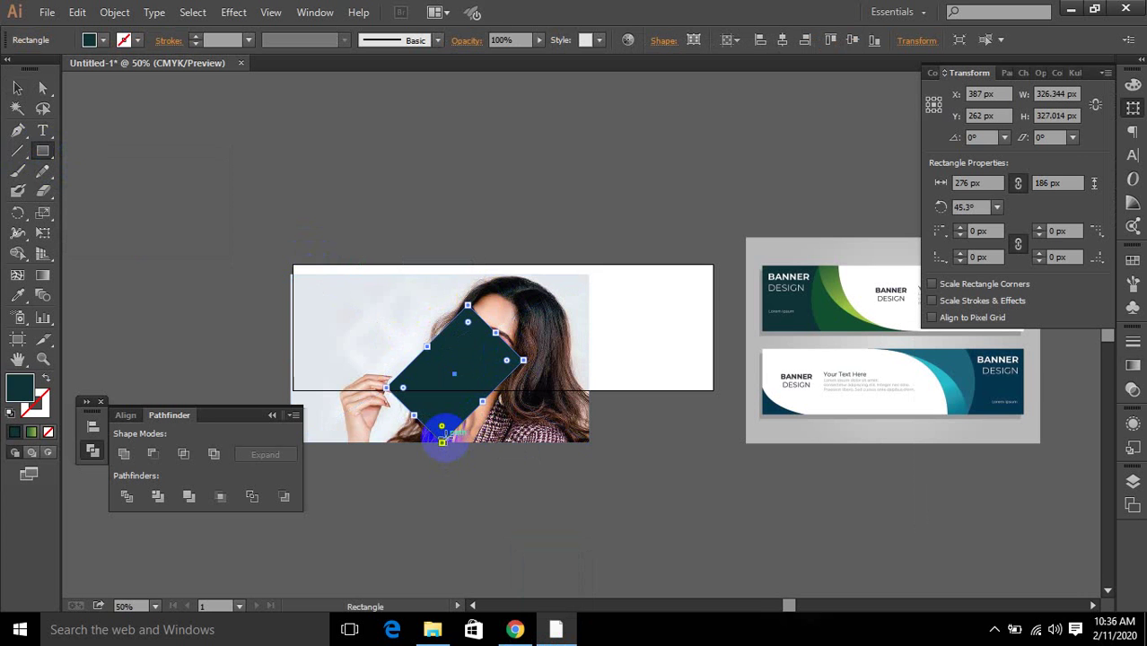
pyautogui.moveTo(442, 442); pyautogui.dragTo(475, 405)
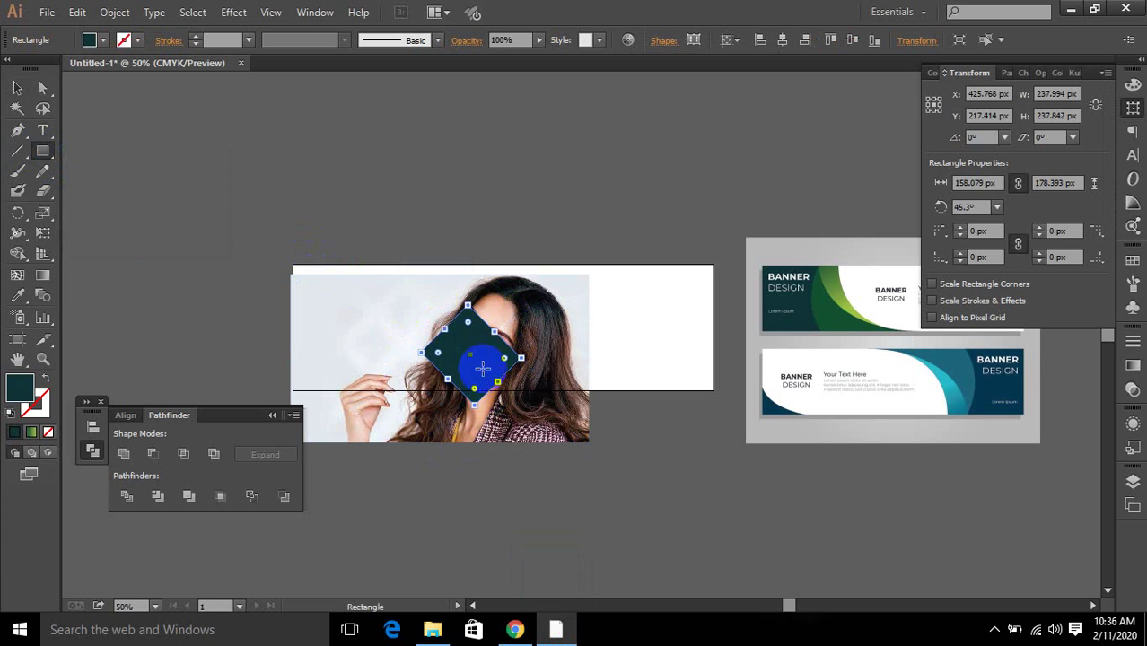
# Unite the rotated rectangle into a plain path and stretch it into a diamond about 382 px wide over the portrait.
pyautogui.click(123, 456)
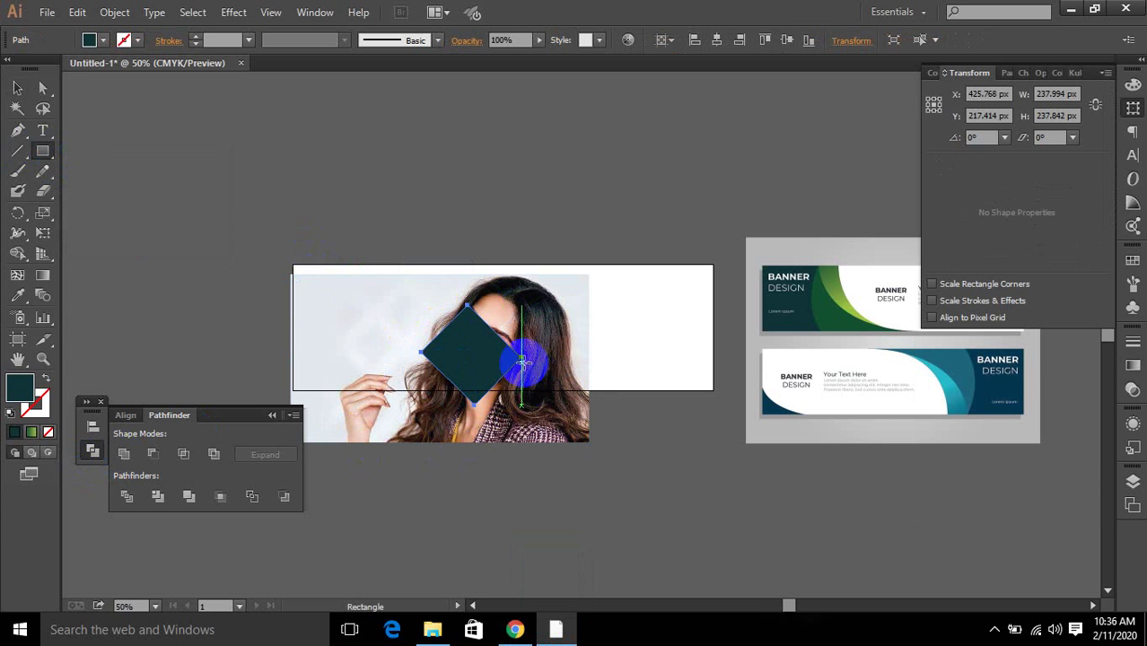
pyautogui.press('ctrl')
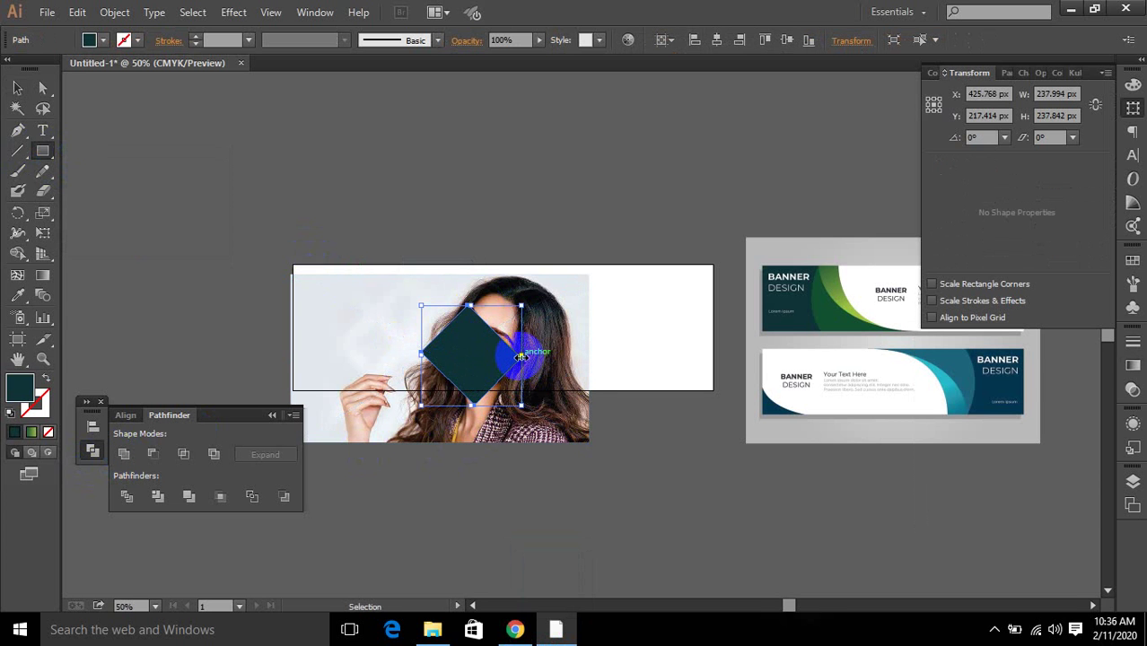
pyautogui.moveTo(519, 358); pyautogui.dragTo(582, 358)
pyautogui.moveTo(494, 363); pyautogui.dragTo(482, 363)
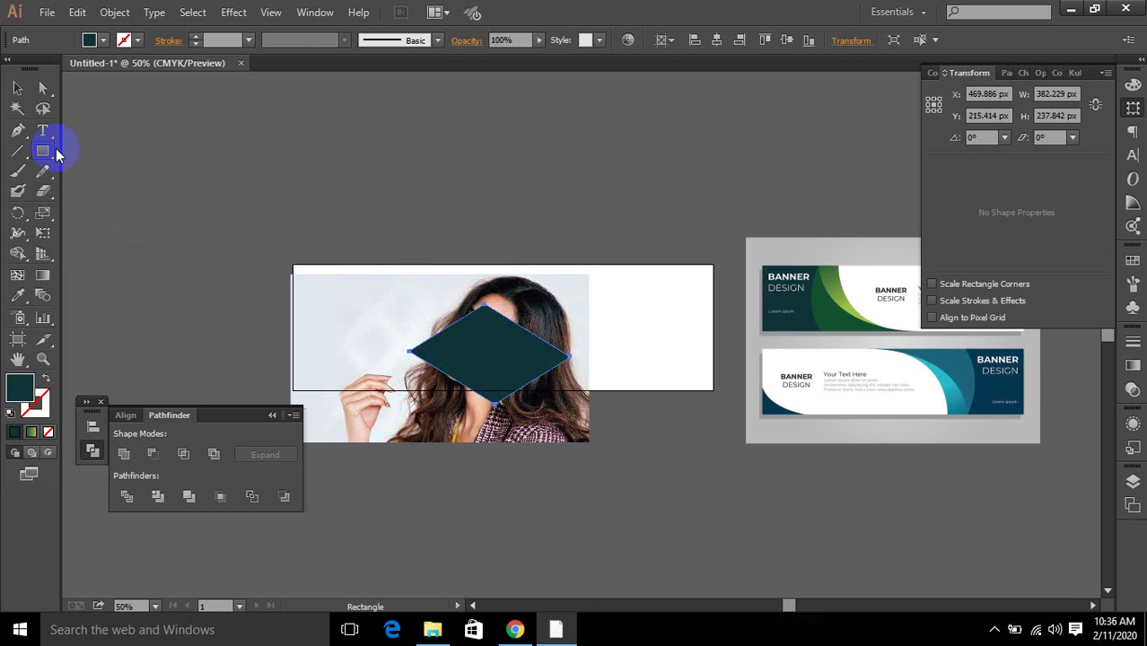
# Select the diamond together with the portrait photo and clip the photo to the diamond with a clipping mask.
pyautogui.click(18, 88)
pyautogui.moveTo(388, 245); pyautogui.dragTo(492, 372)
pyautogui.keyDown('shift'); pyautogui.click(545, 434); pyautogui.keyUp('shift')
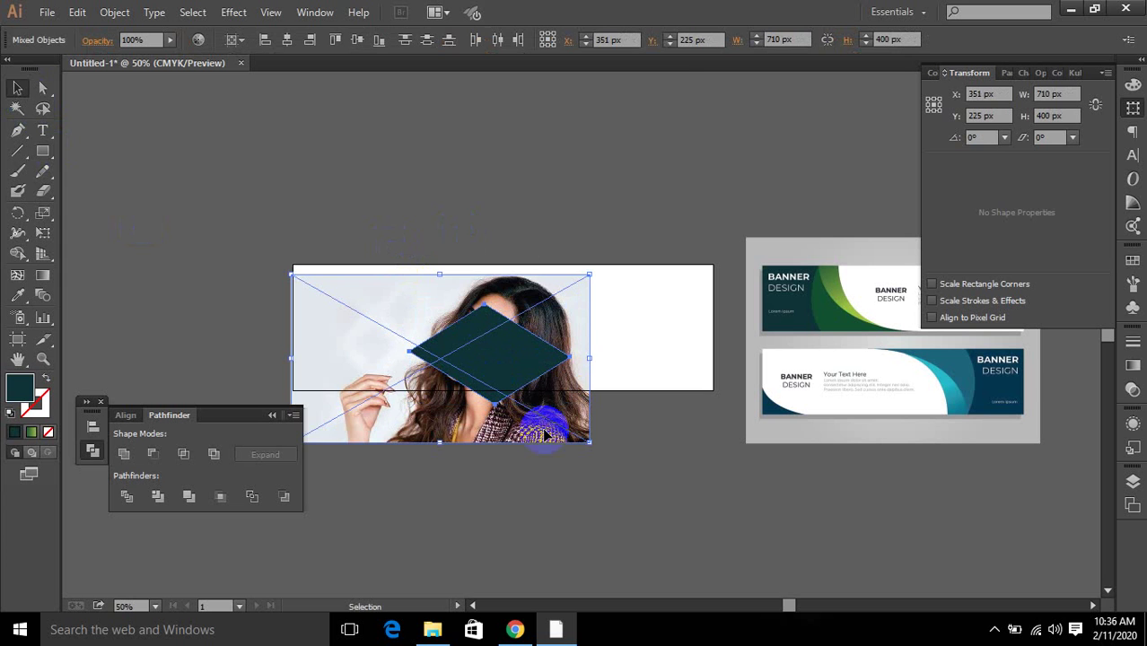
pyautogui.hotkey('ctrl', '7')
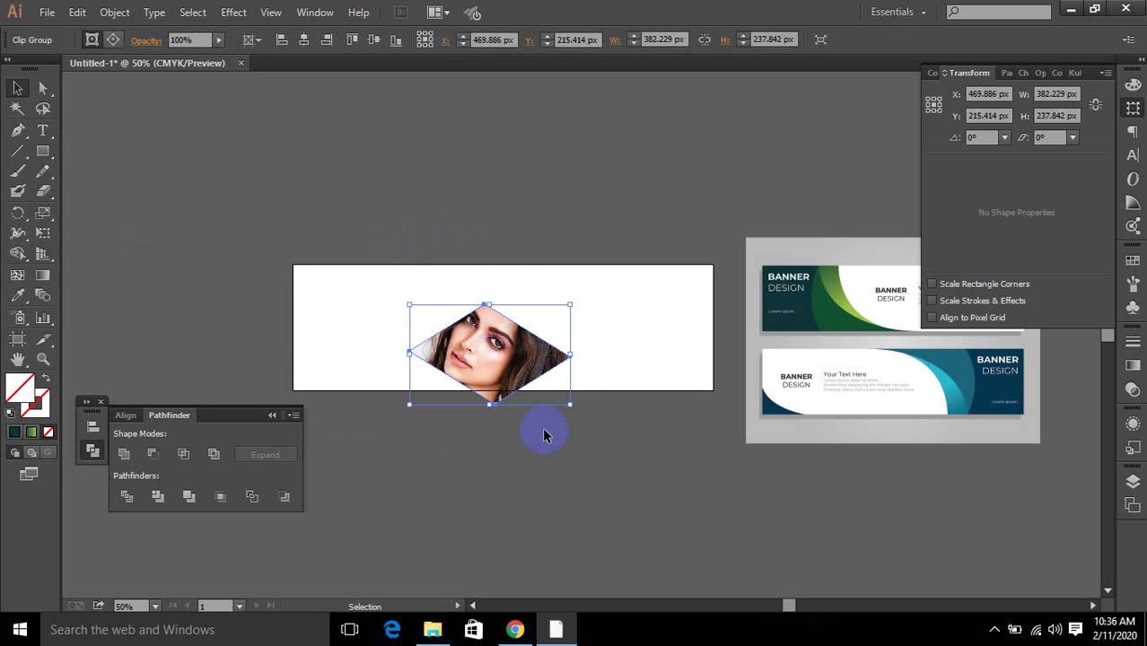
# Put a copy of the diamond in front of the clipped photo and fill it with dark grey.
pyautogui.press('a')
pyautogui.hotkey('ctrl', 'z')
pyautogui.hotkey('ctrl', 'z')
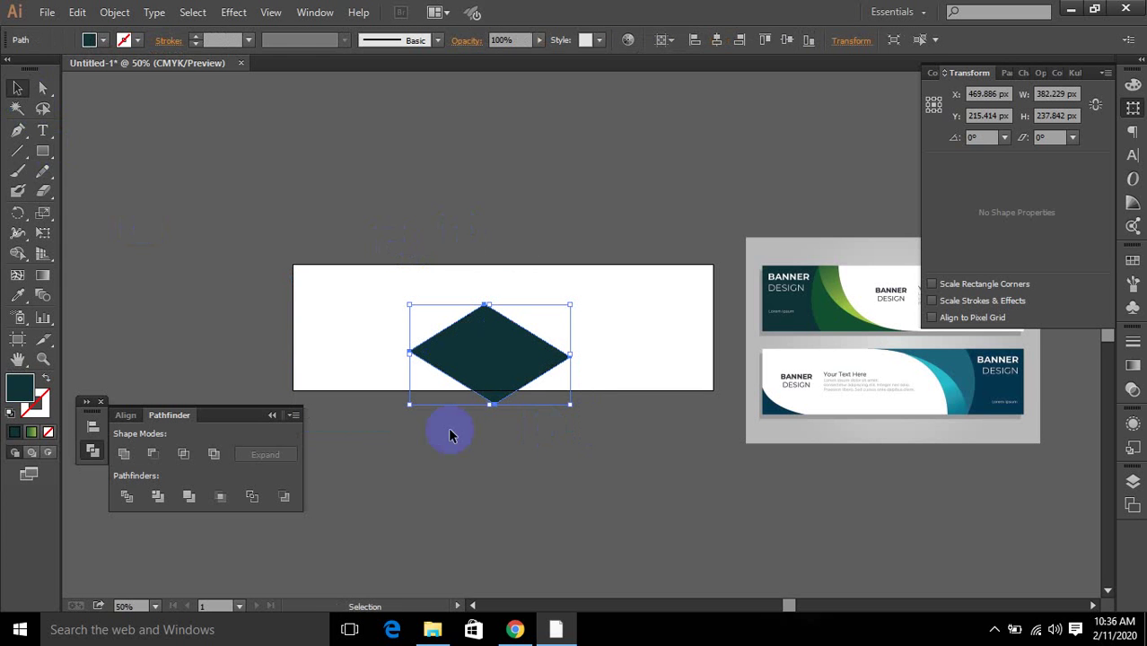
pyautogui.click(89, 39)
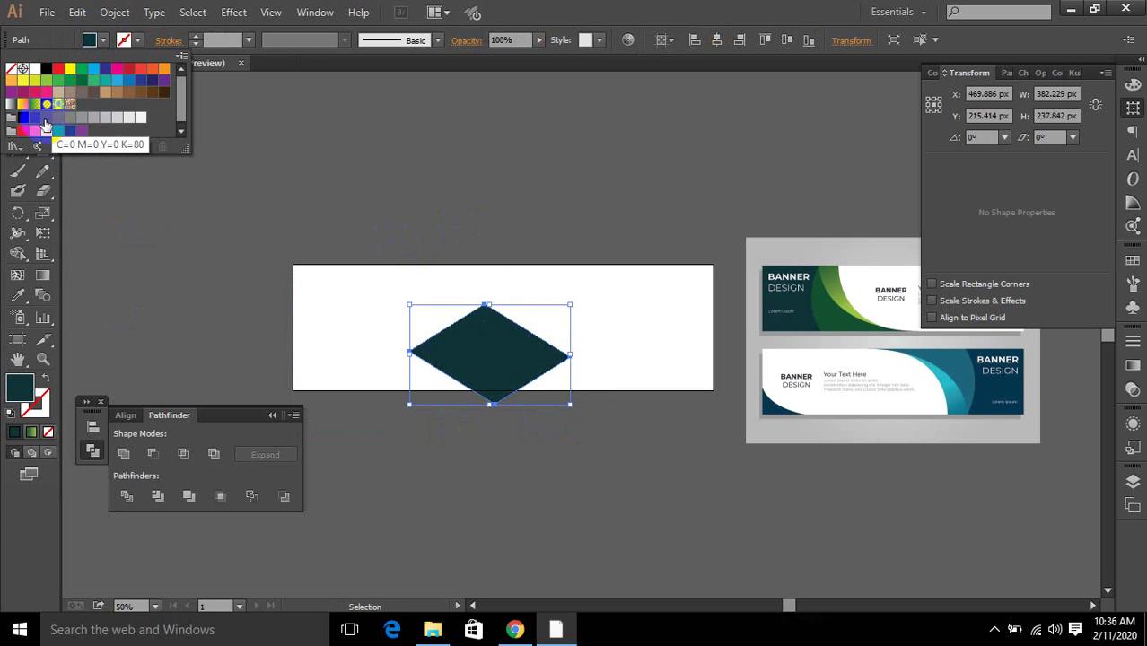
pyautogui.click(33, 118)
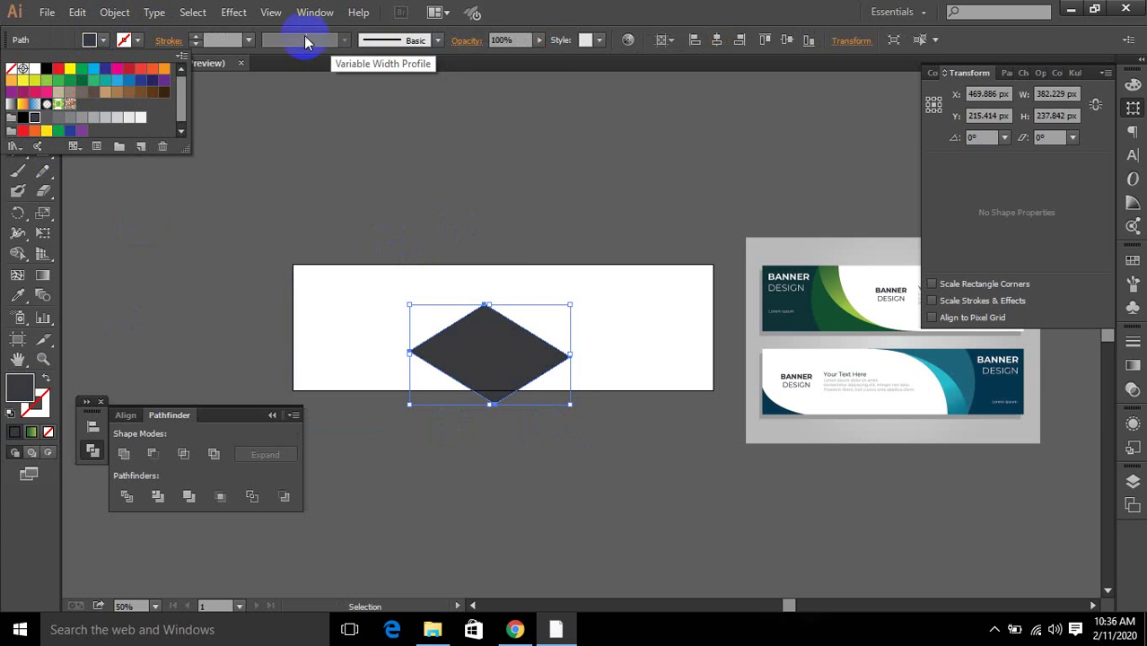
# Lower the dark grey diamond's opacity to 80% and deselect it.
pyautogui.click(523, 39)
pyautogui.scroll(-3, 522, 39)
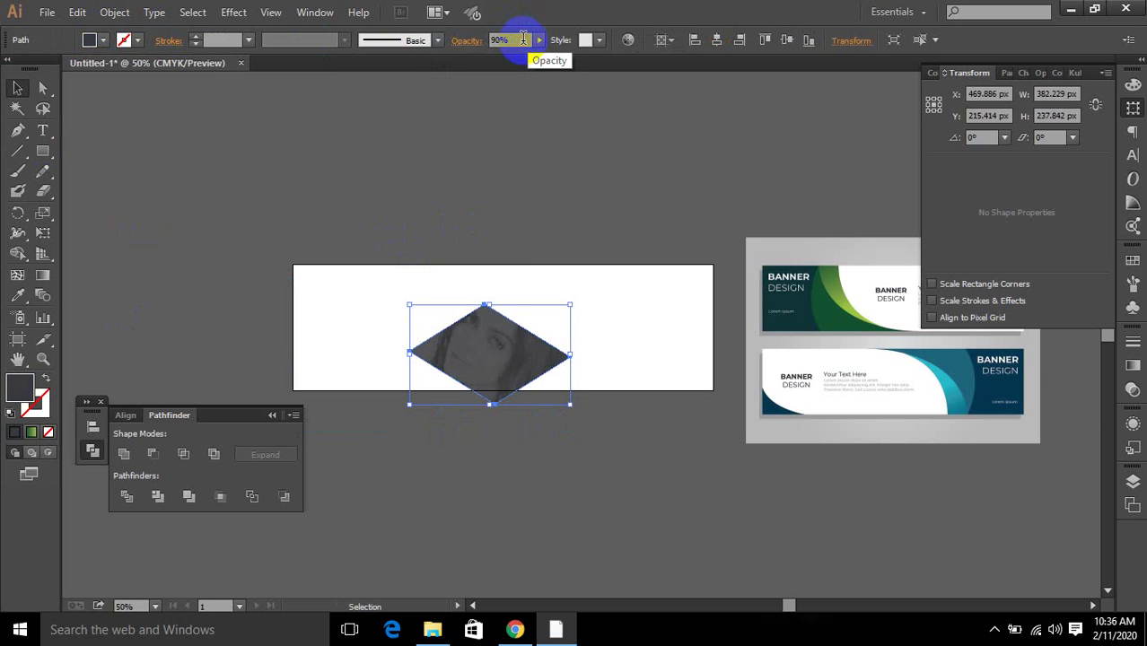
pyautogui.click(676, 469)
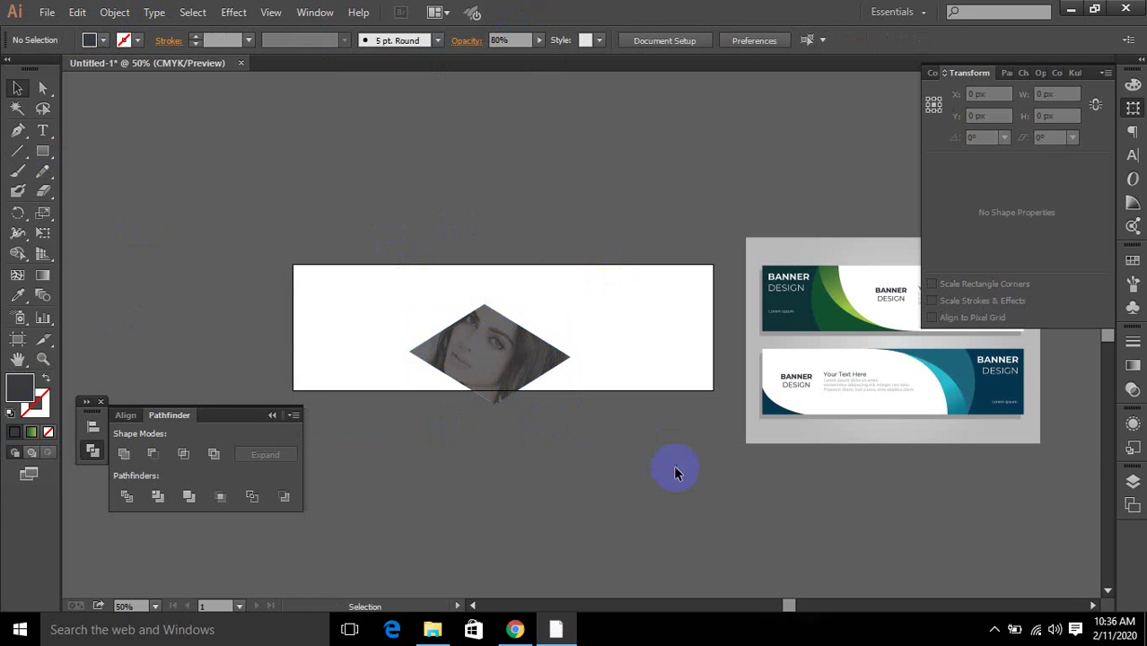
pyautogui.click(515, 630)
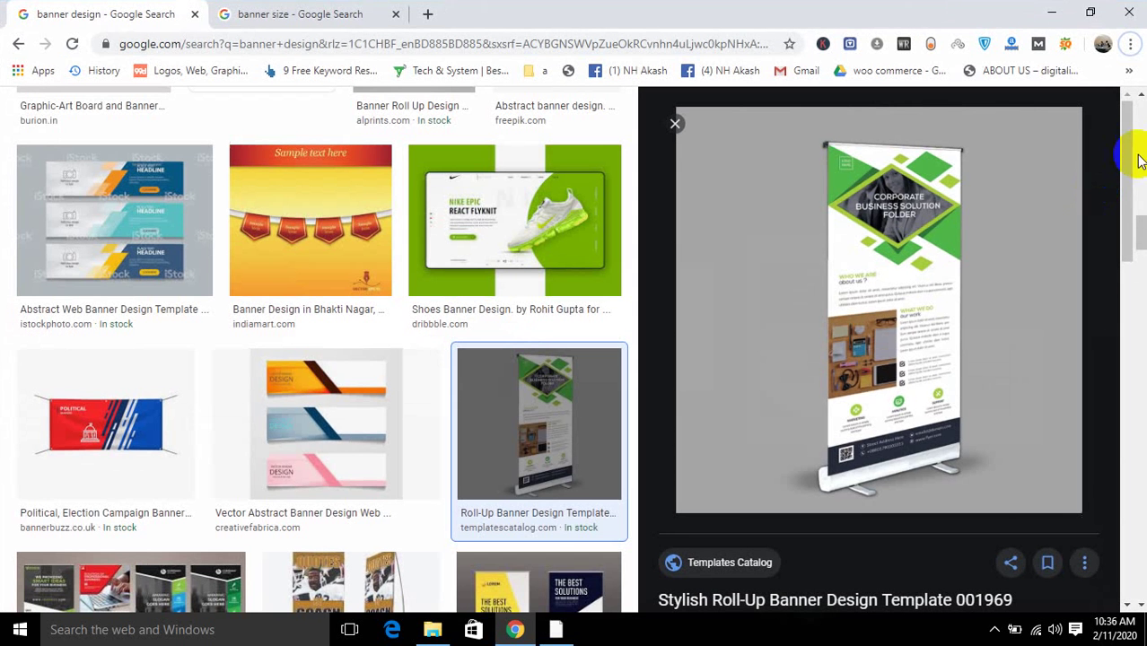
pyautogui.click(1052, 13)
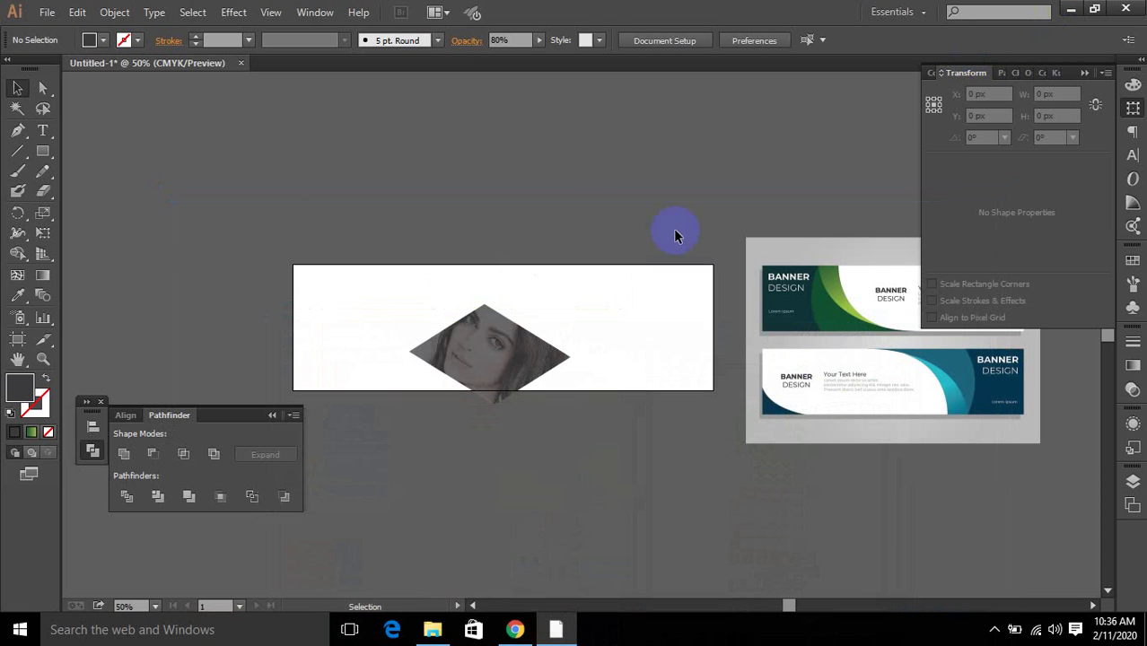
pyautogui.click(511, 364)
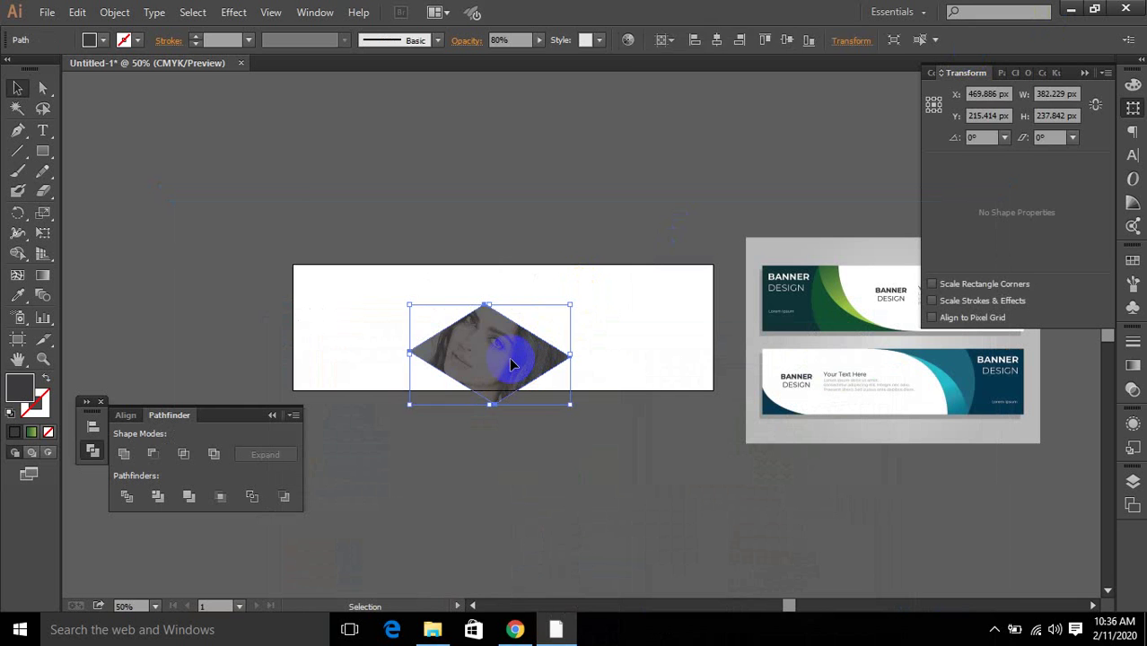
pyautogui.press('Delete')
pyautogui.hotkey('ctrl', 'z')
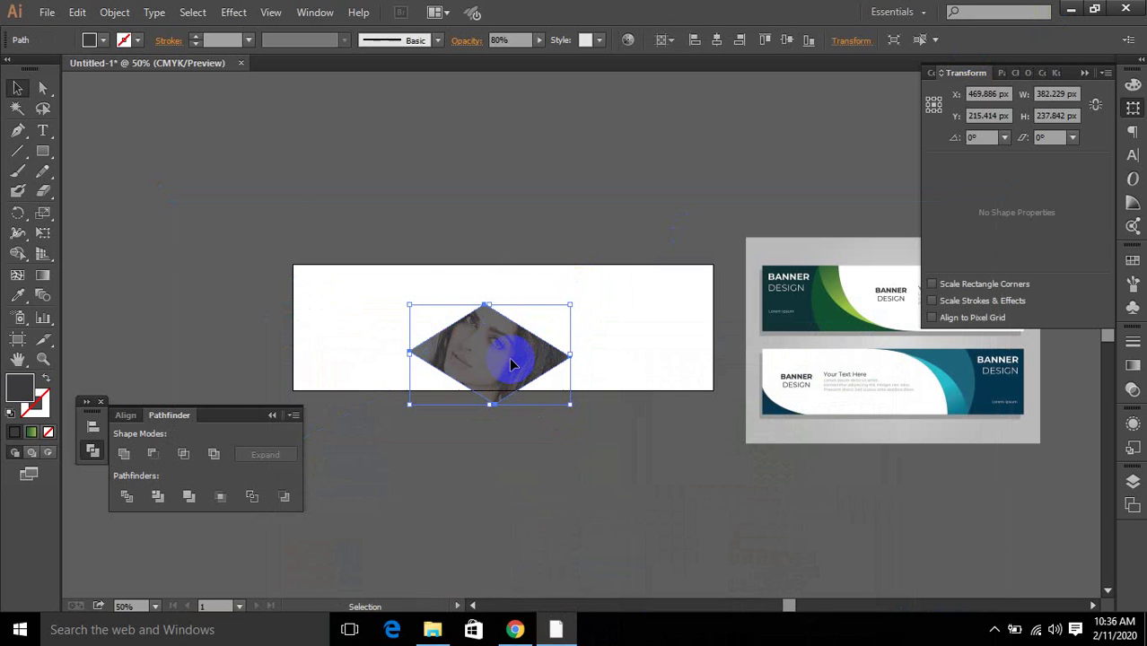
pyautogui.click(520, 475)
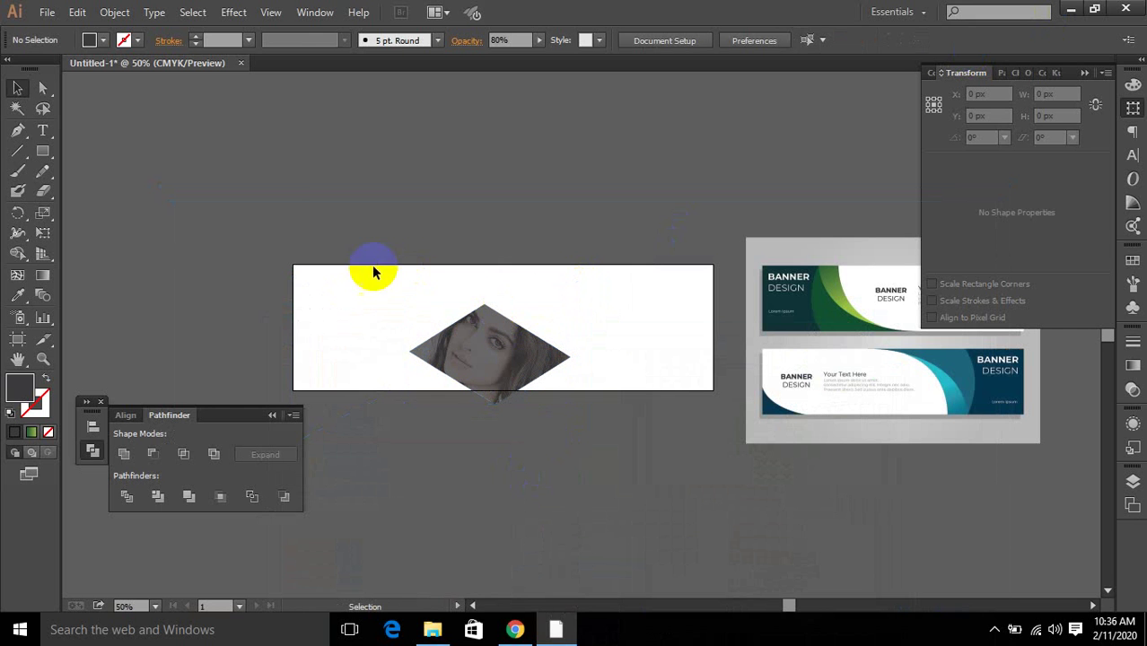
# Delete the grey diamond overlay and the clipped photo from the artboard.
pyautogui.moveTo(377, 266); pyautogui.dragTo(689, 504)
pyautogui.press('Delete')
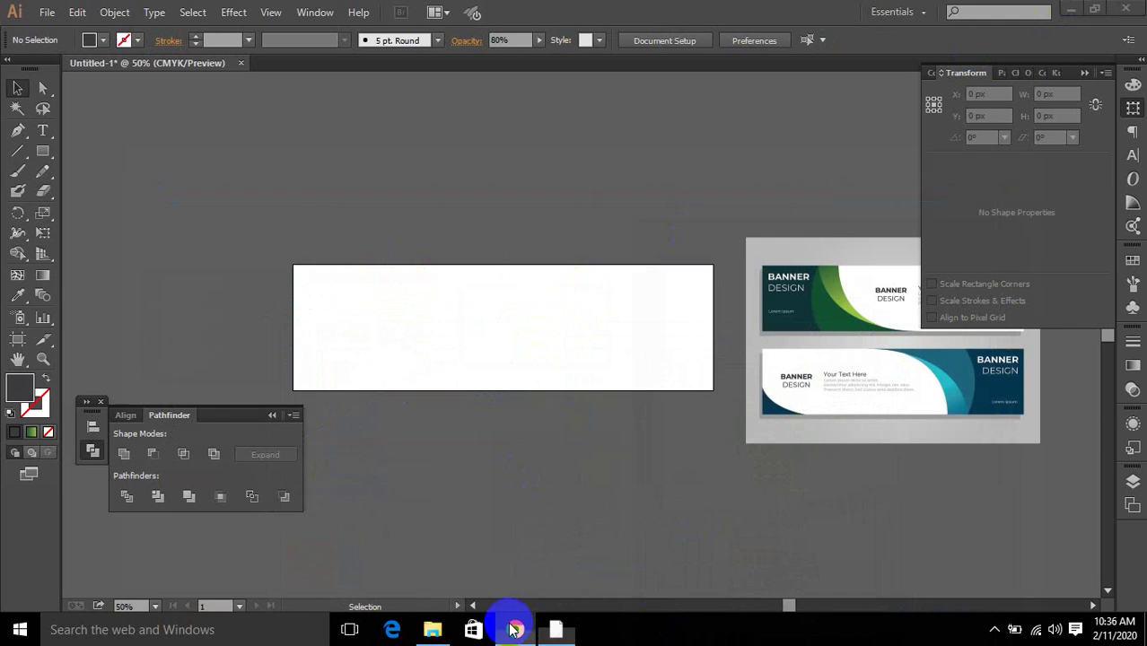
# Switch back to Chrome and look through the earlier banner design image results.
pyautogui.click(514, 628)
pyautogui.scroll(5, 683, 301)
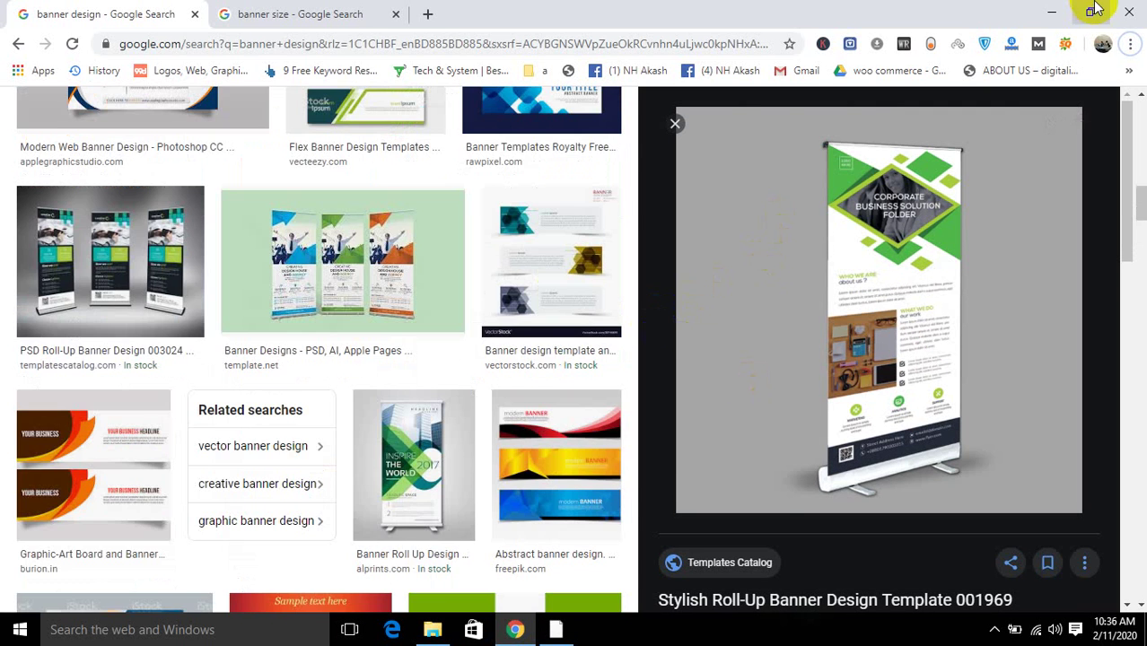
# Switch back to Illustrator and draw a dark grey rectangle about 581 x 300 px from the banner's upper-left corner.
pyautogui.click(1051, 12)
pyautogui.click(113, 185)
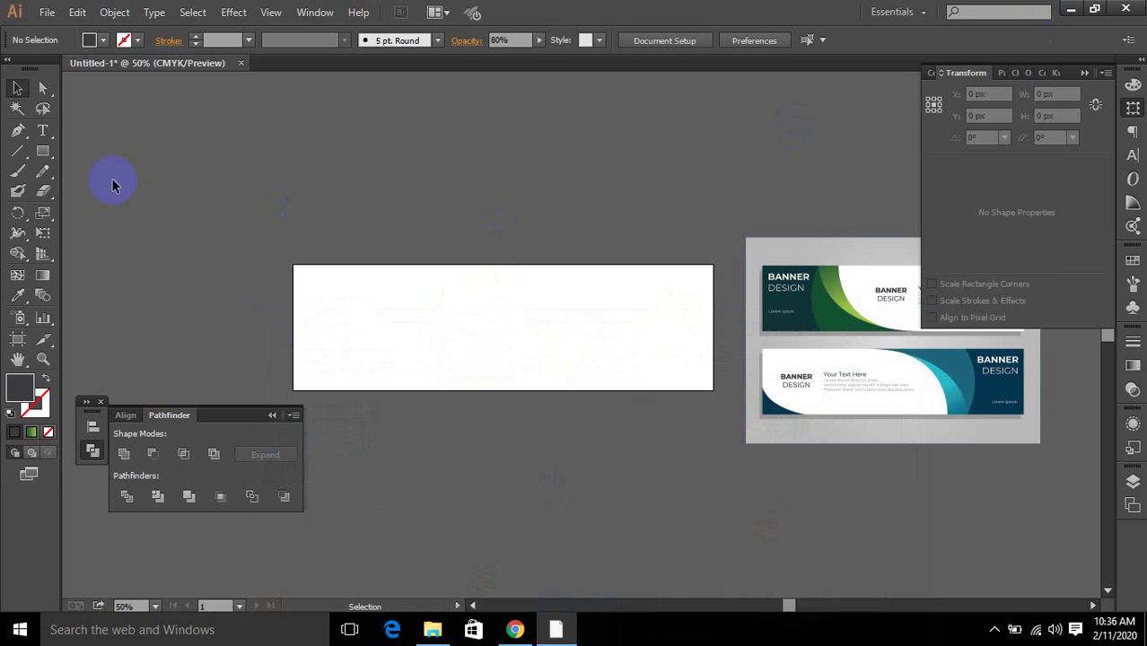
pyautogui.click(53, 153)
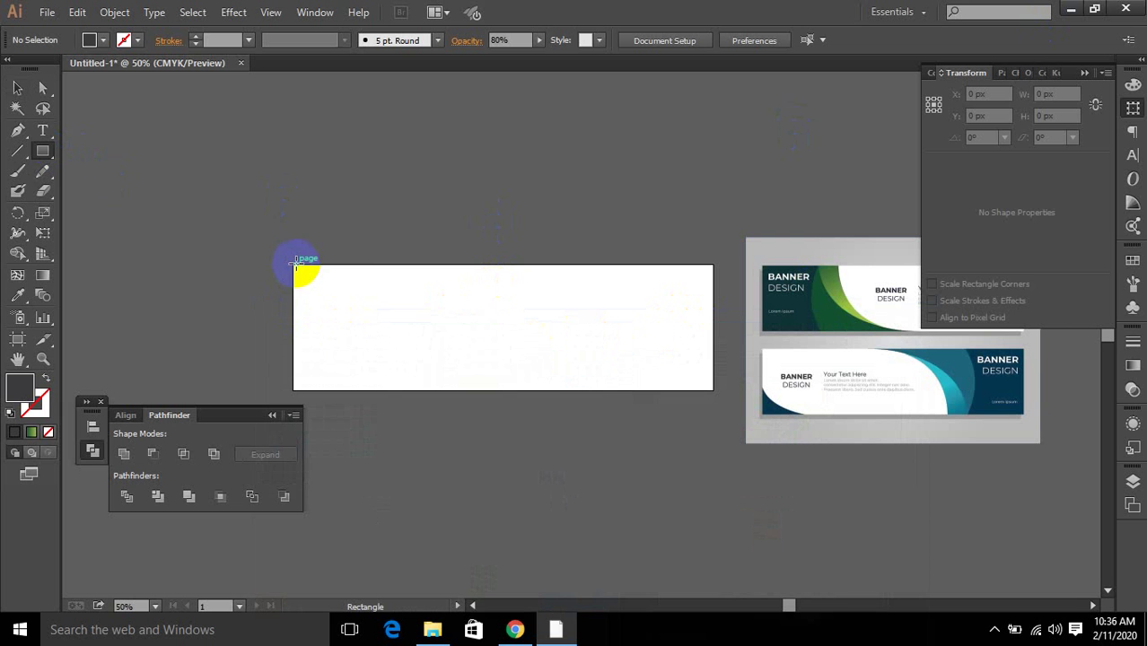
pyautogui.moveTo(293, 262); pyautogui.dragTo(536, 388)
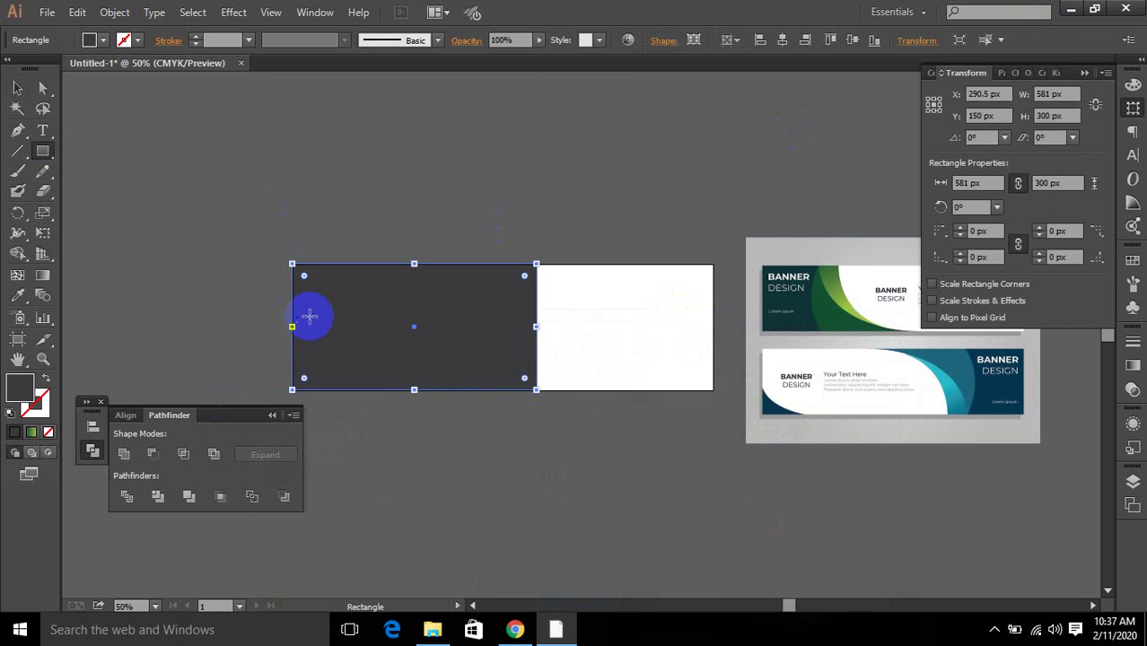
# Draw a diagonal line across the rectangle's lower-left corner with the Pen tool and give it a stroke with no fill.
pyautogui.click(18, 131)
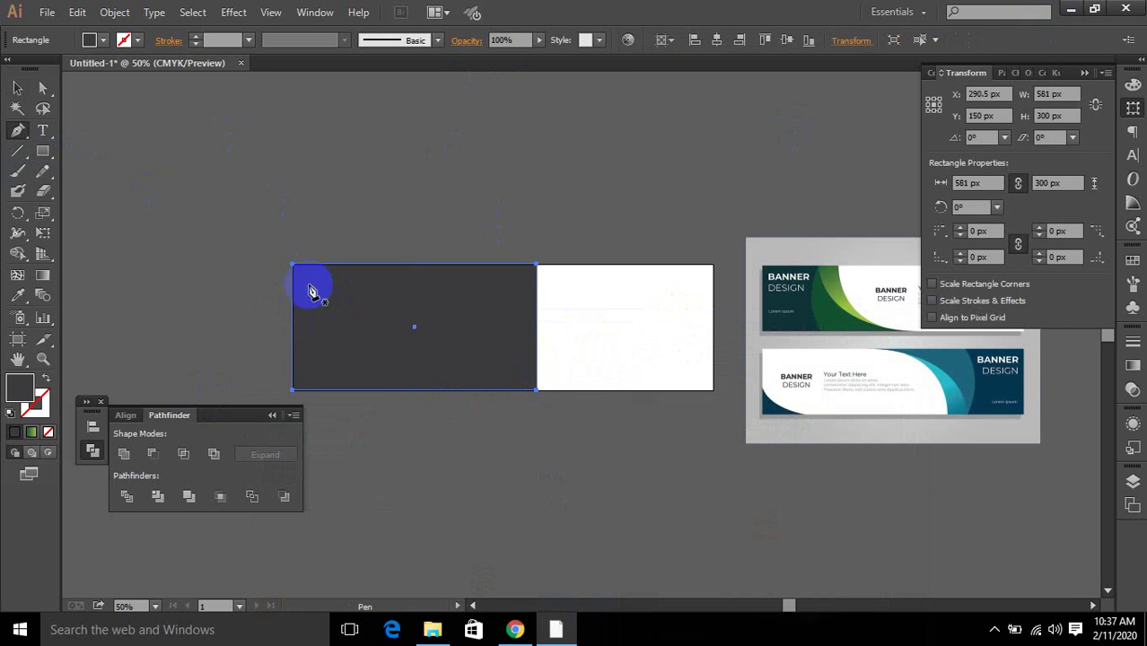
pyautogui.hotkey('ctrl', 'shift', 'a')
pyautogui.click(269, 321)
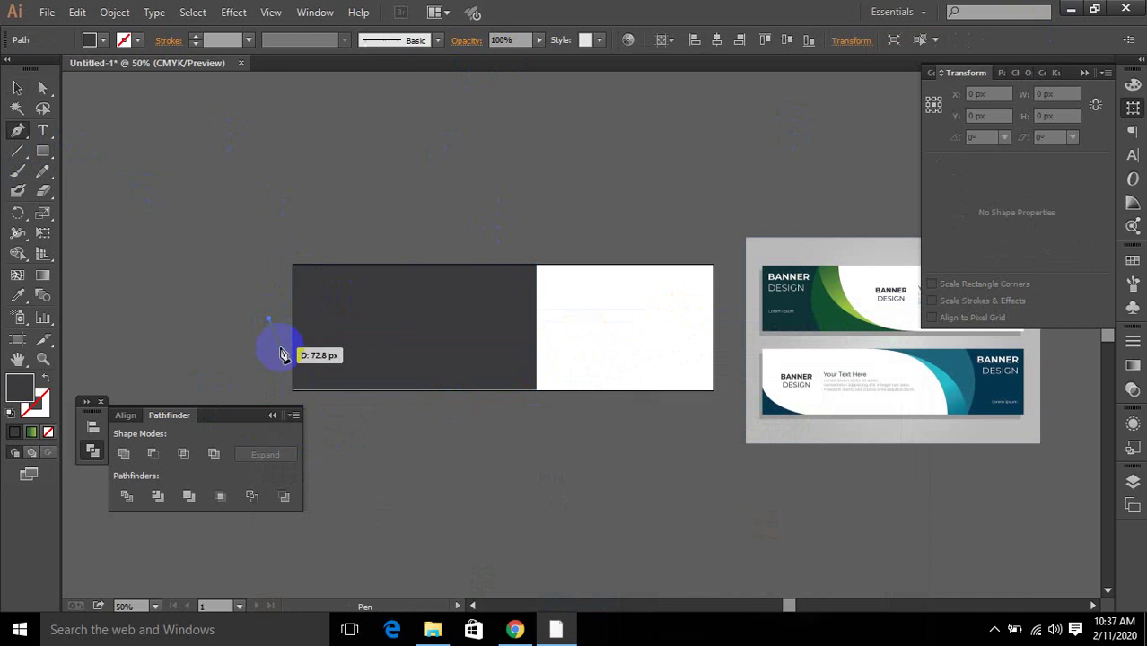
pyautogui.click(376, 425)
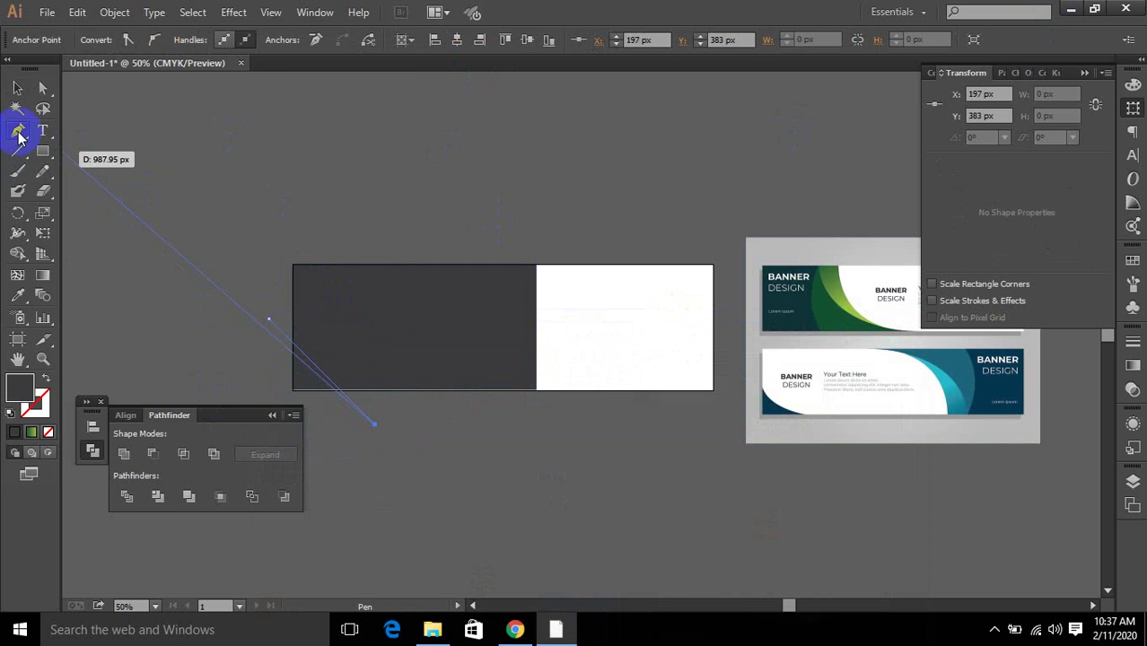
pyautogui.click(48, 381)
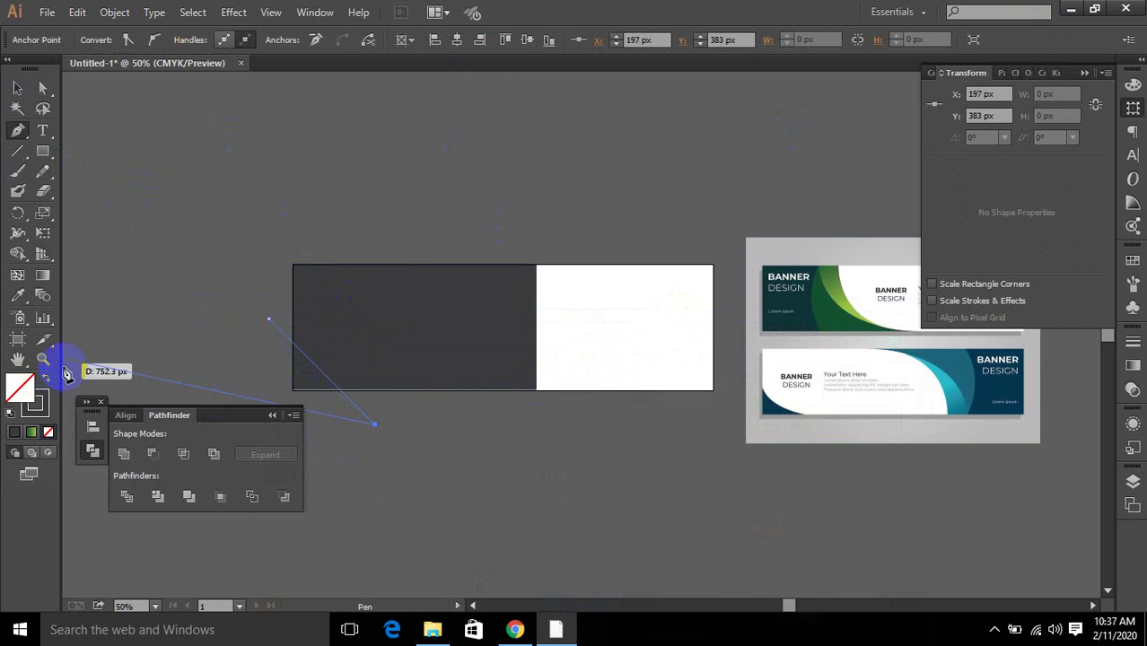
pyautogui.click(17, 87)
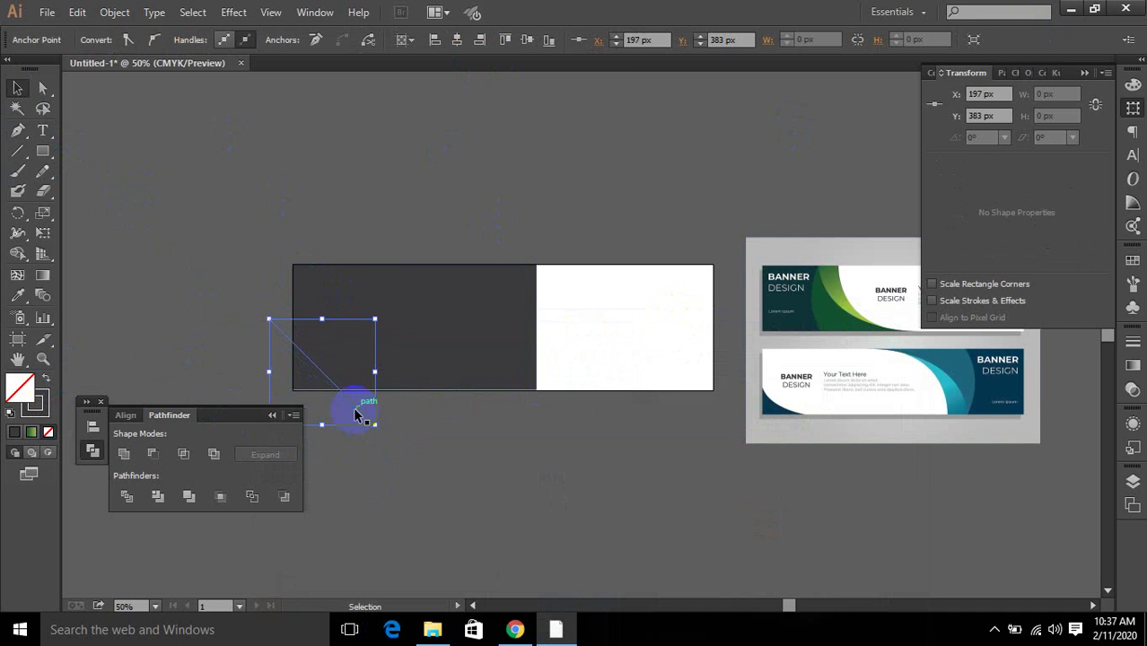
# Duplicate the diagonal line upward in parallel several times and enlarge two copies, one to about 520 x 520 px.
pyautogui.moveTo(352, 404); pyautogui.dragTo(367, 371)
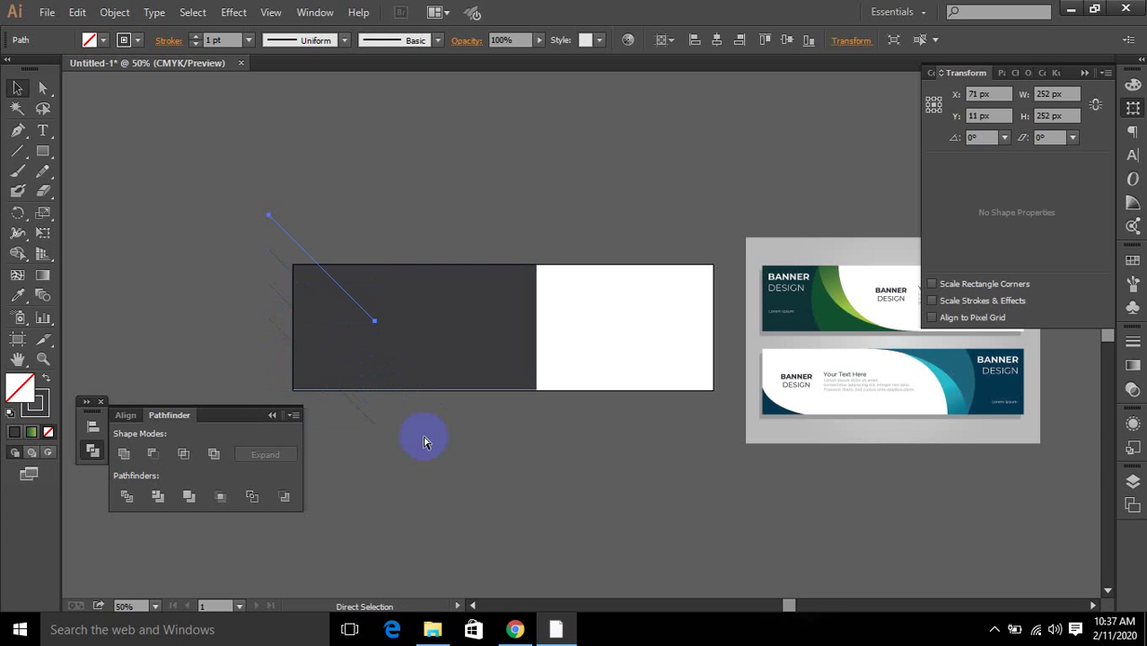
pyautogui.moveTo(364, 379); pyautogui.dragTo(415, 426)
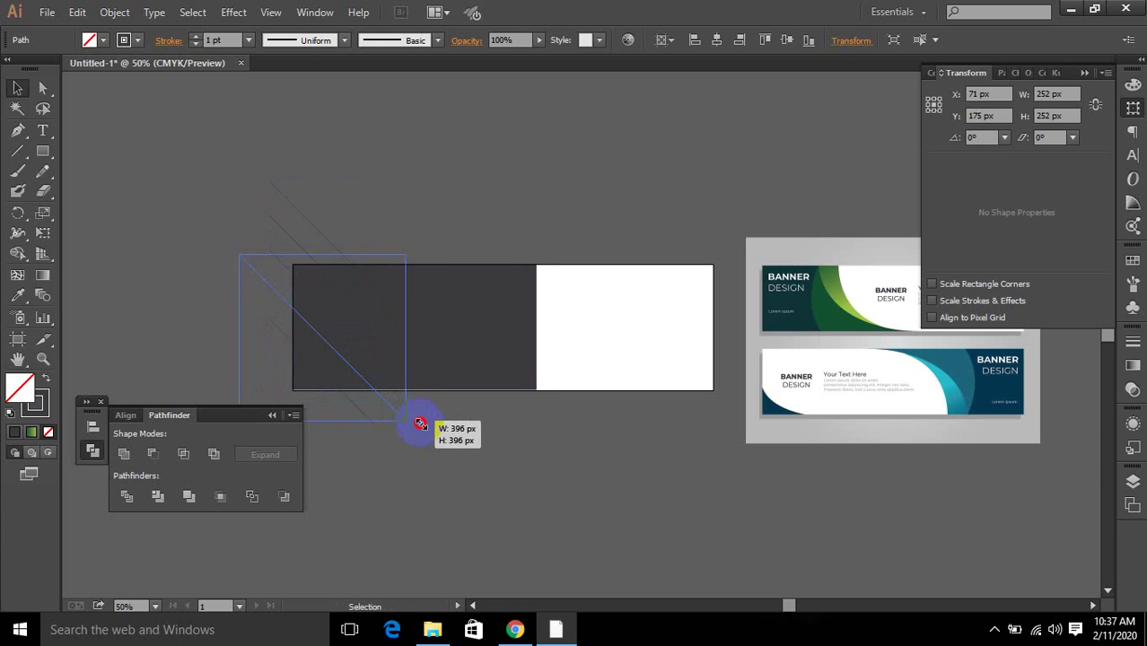
pyautogui.click(338, 321)
pyautogui.moveTo(376, 355); pyautogui.dragTo(471, 414)
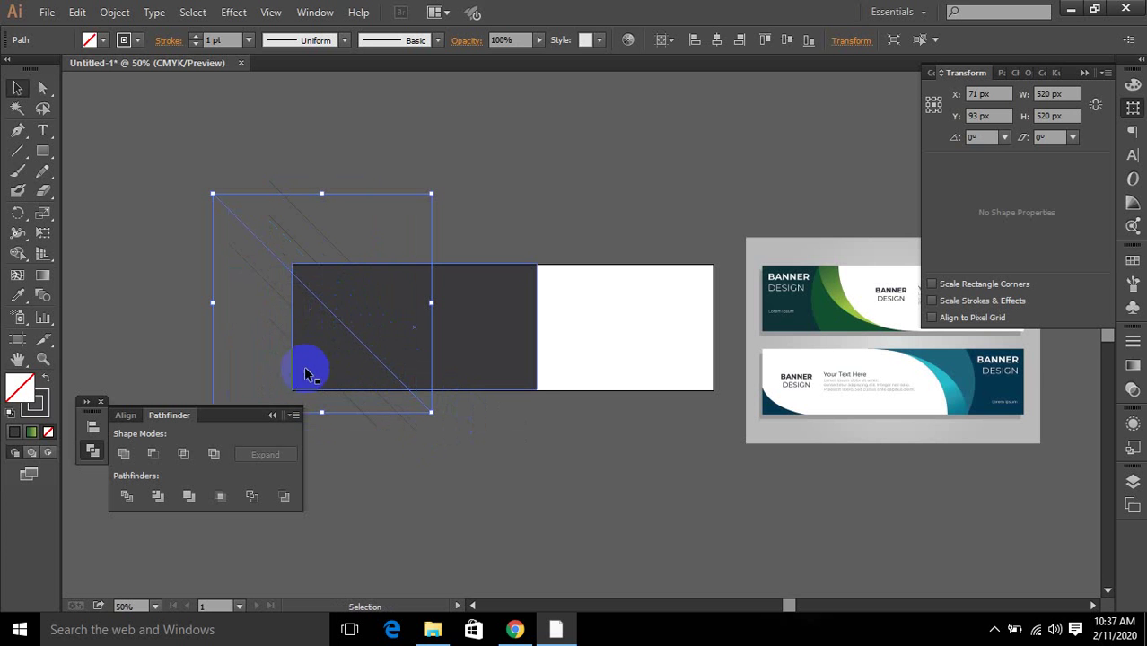
# Delete two of the surplus diagonal lines crossing the left part of the rectangle.
pyautogui.click(325, 337)
pyautogui.press('Delete')
pyautogui.click(336, 284)
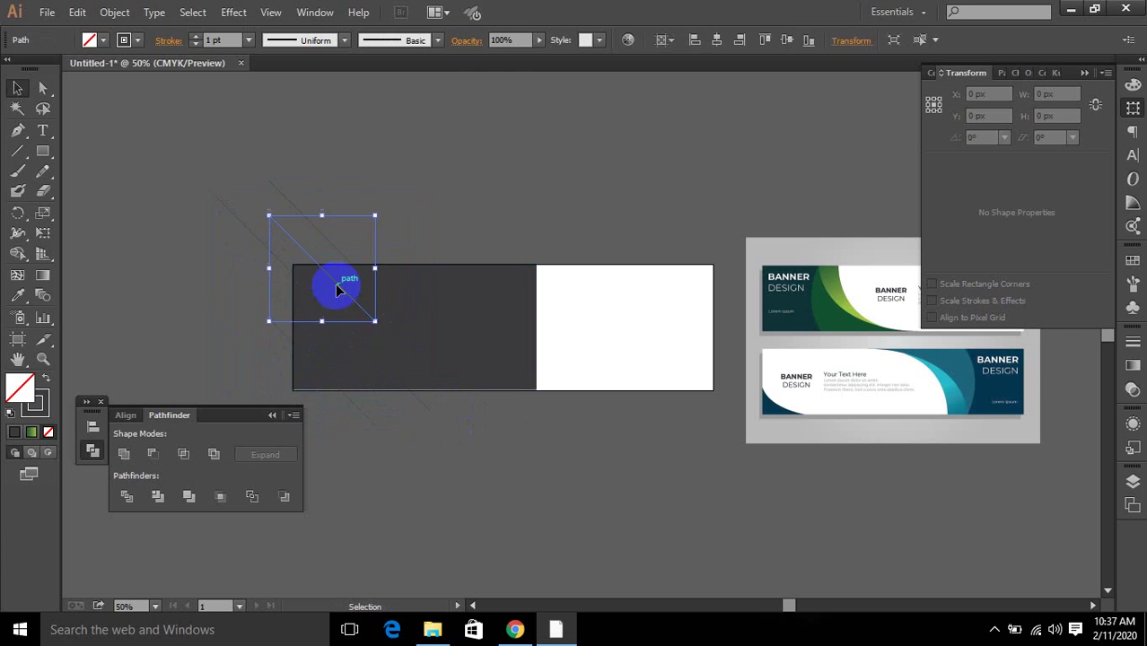
pyautogui.press('Delete')
# Extend the uppermost diagonal line to about 606 x 606 px and copy it parallel to the right.
pyautogui.click(371, 284)
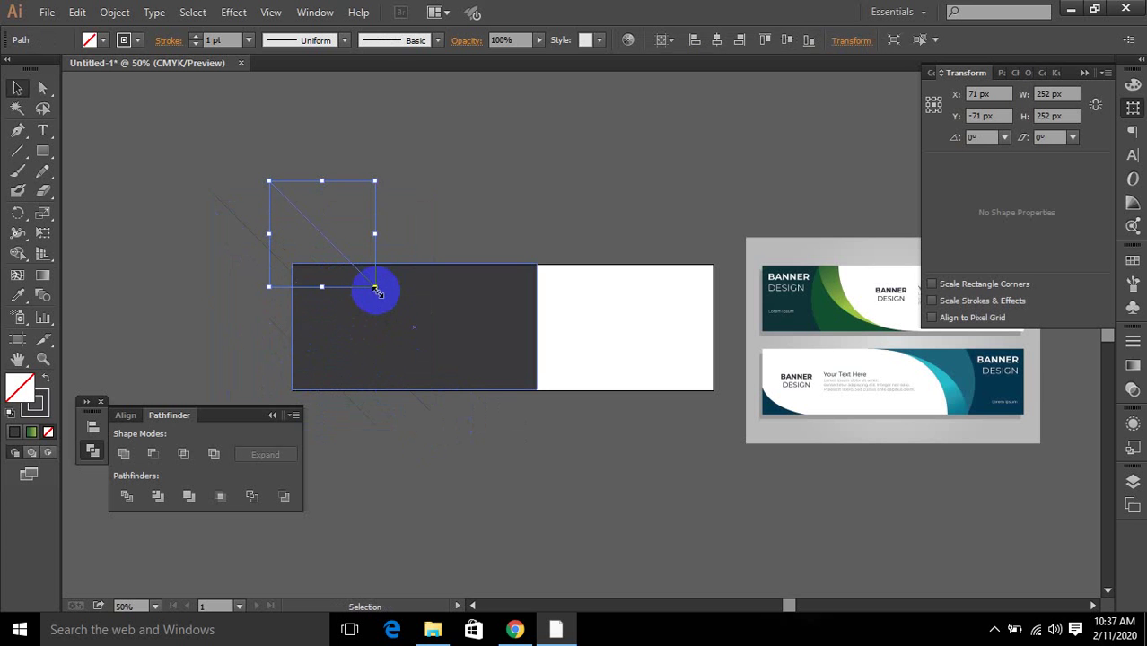
pyautogui.moveTo(377, 289); pyautogui.dragTo(562, 437)
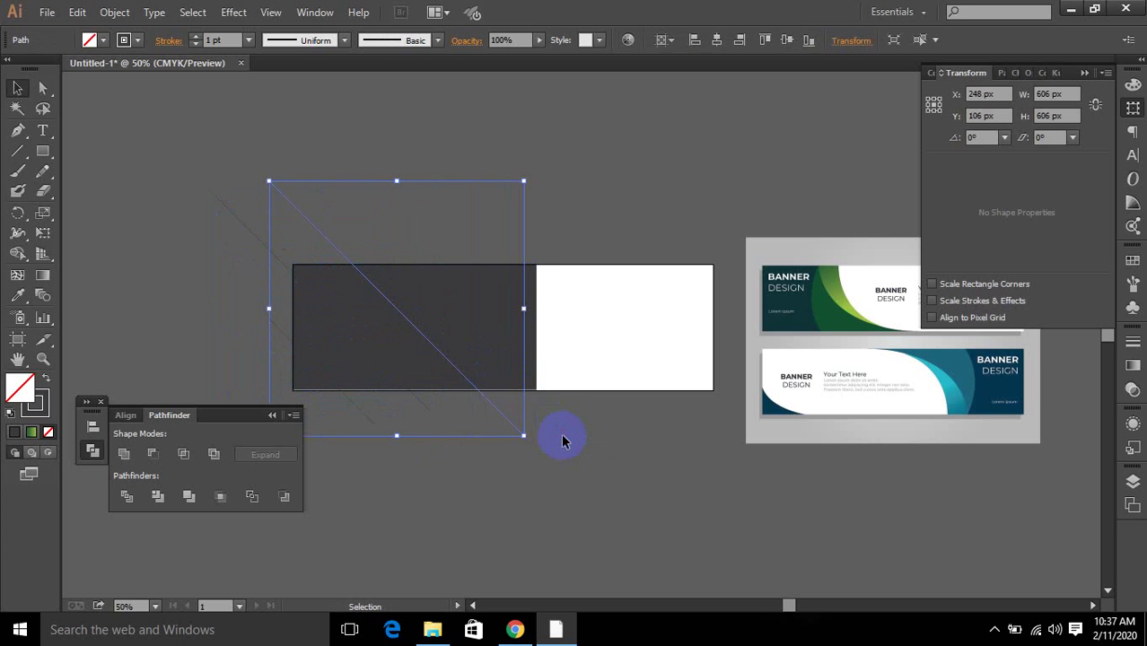
pyautogui.moveTo(474, 384); pyautogui.dragTo(544, 376)
# Select the four diagonal lines without the rectangle and create a copy of them rotated by 90 degrees.
pyautogui.moveTo(79, 210); pyautogui.dragTo(502, 379)
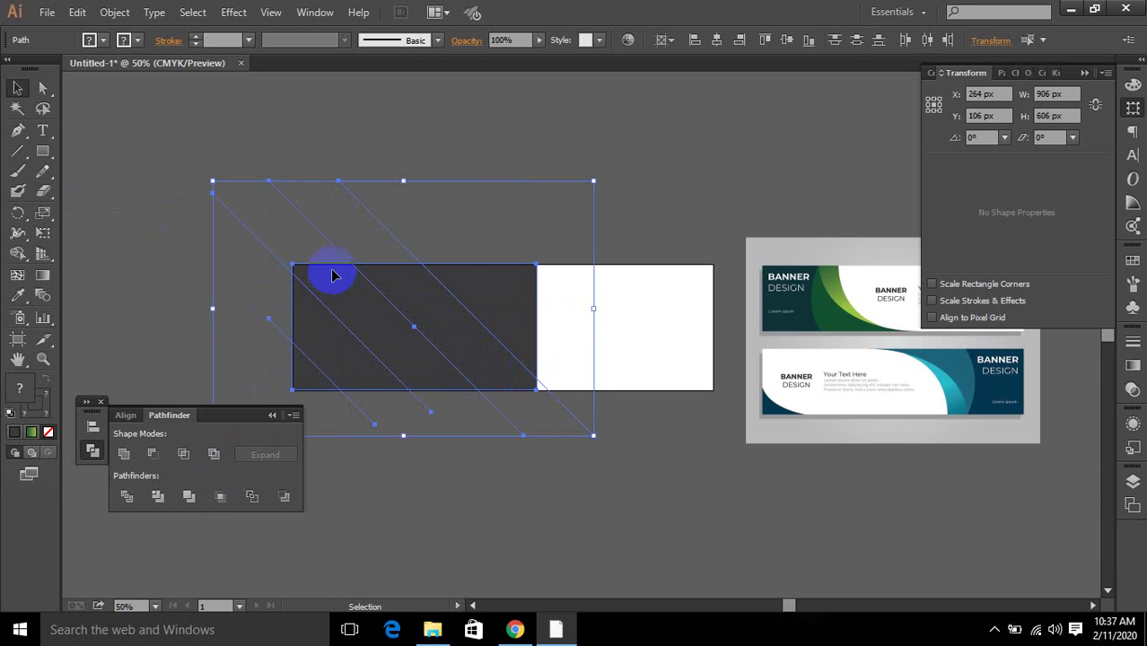
pyautogui.keyDown('shift'); pyautogui.click(363, 307); pyautogui.keyUp('shift')
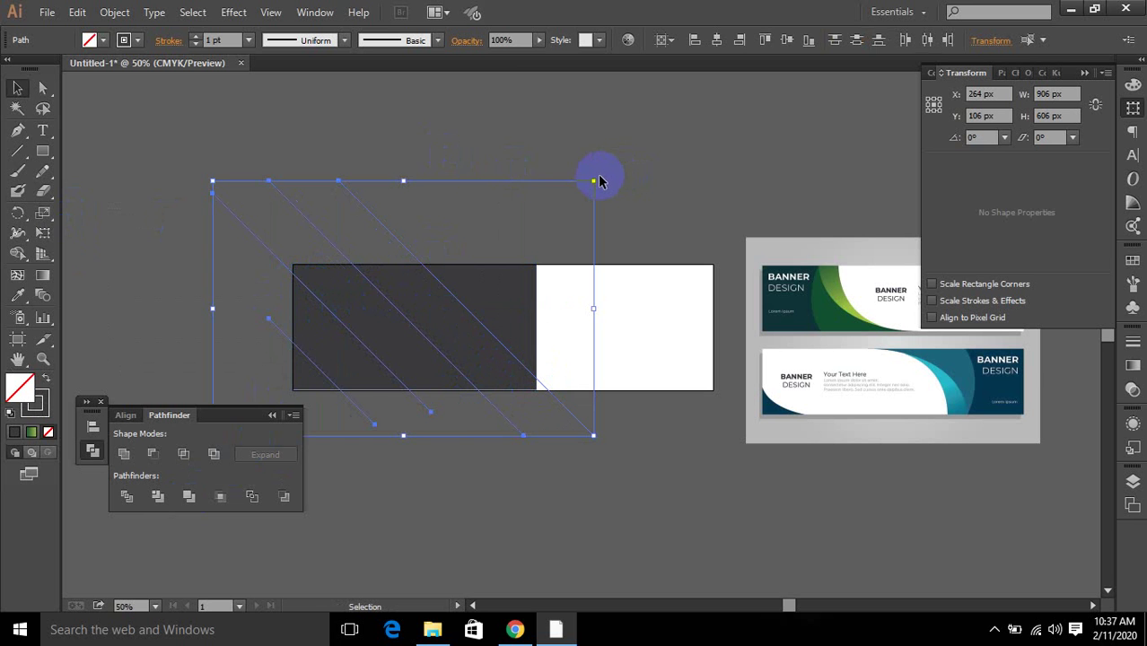
pyautogui.moveTo(601, 180); pyautogui.dragTo(546, 553)
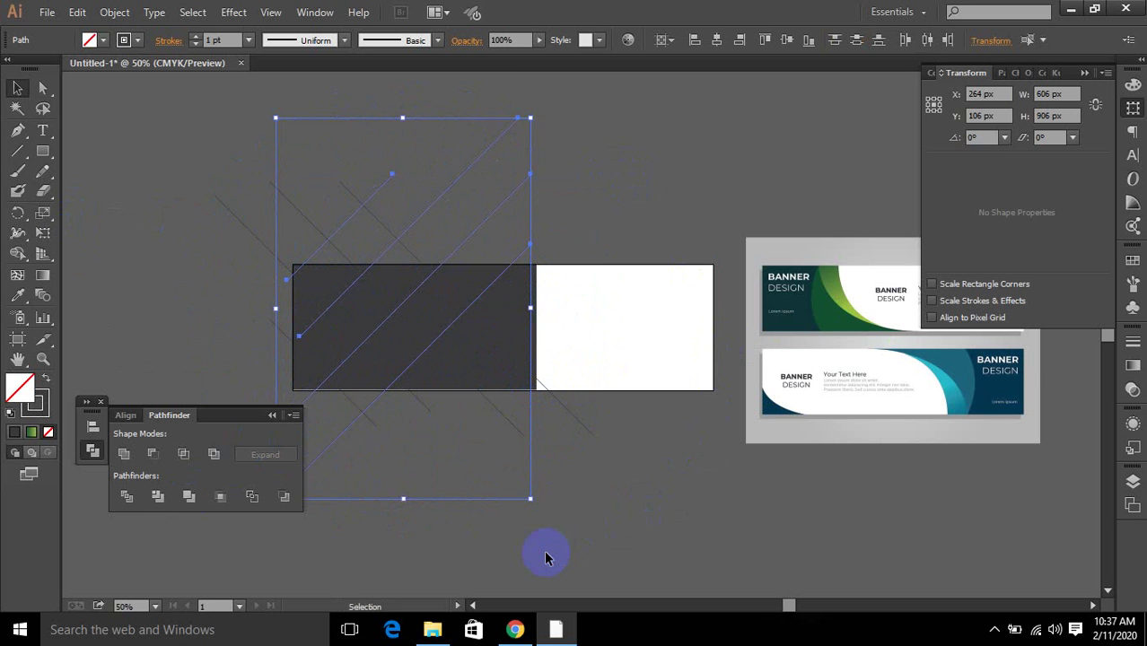
# Move the perpendicular lines down and left over the rectangle to about X 209 px, Y 221 px, and deselect them.
pyautogui.hotkey('shift', 'Down')
pyautogui.hotkey('shift', 'Down')
pyautogui.hotkey('shift', 'Down')
pyautogui.hotkey('shift', 'Down')
pyautogui.hotkey('shift', 'Down')
pyautogui.hotkey('shift', 'Down')
pyautogui.hotkey('shift', 'Down')
pyautogui.hotkey('shift', 'Down')
pyautogui.hotkey('shift', 'Down')
pyautogui.hotkey('shift', 'Down')
pyautogui.hotkey('shift', 'Down')
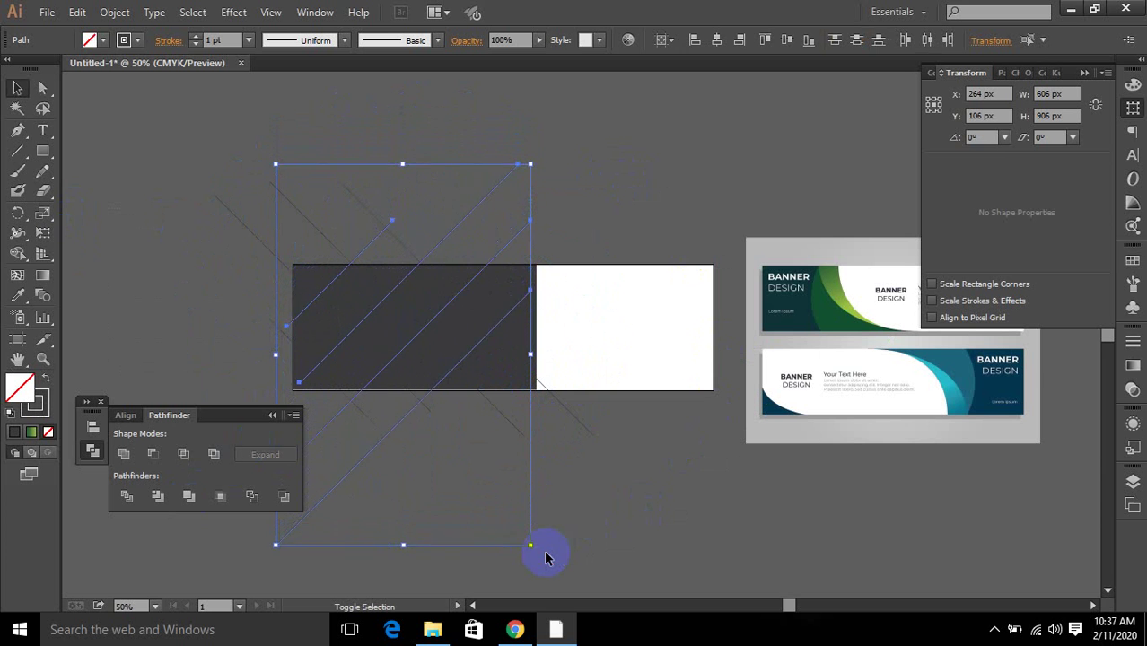
pyautogui.hotkey('shift', 'Down')
pyautogui.hotkey('shift', 'Down')
pyautogui.hotkey('shift', 'Down')
pyautogui.hotkey('shift', 'Down')
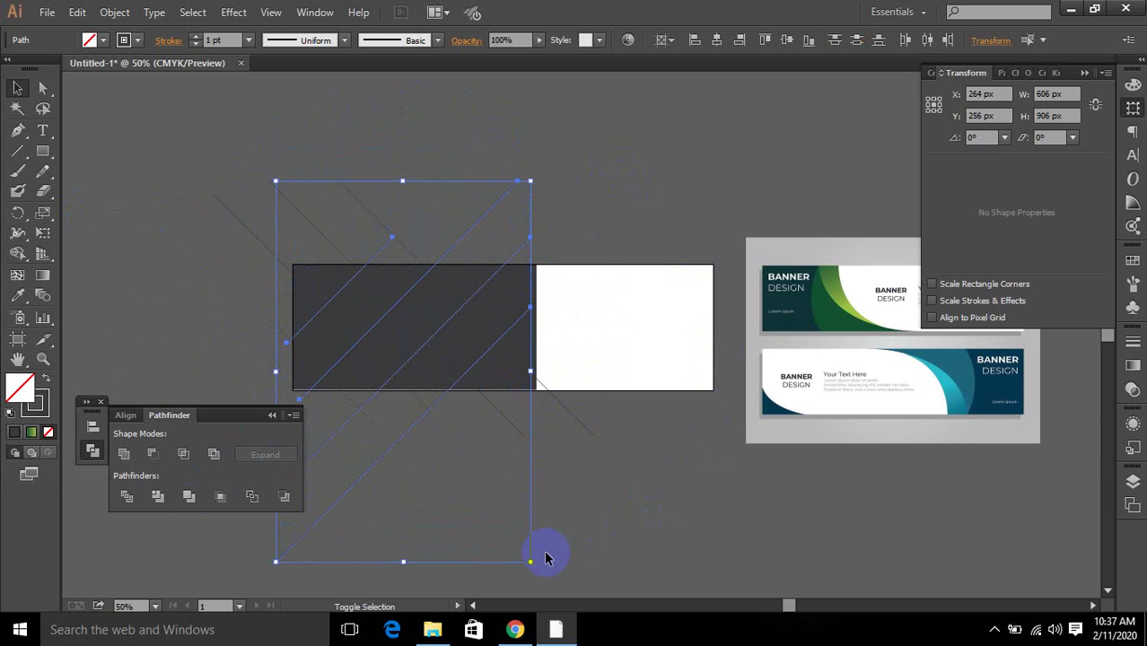
pyautogui.hotkey('shift', 'Down')
pyautogui.hotkey('shift', 'Down')
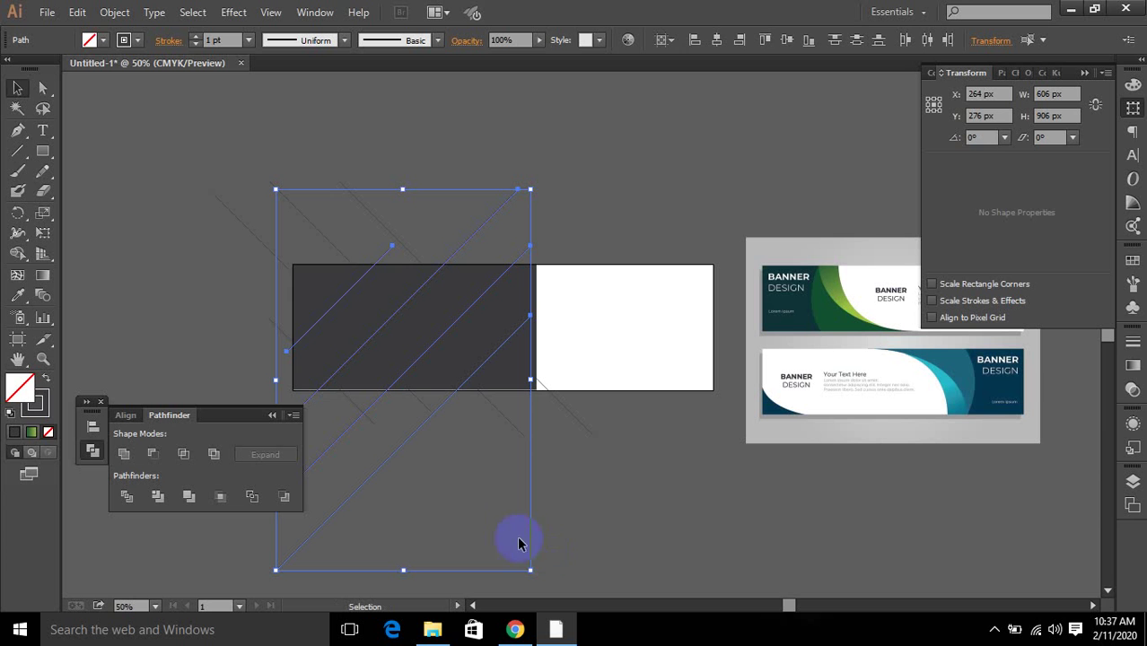
pyautogui.moveTo(413, 433); pyautogui.dragTo(389, 412)
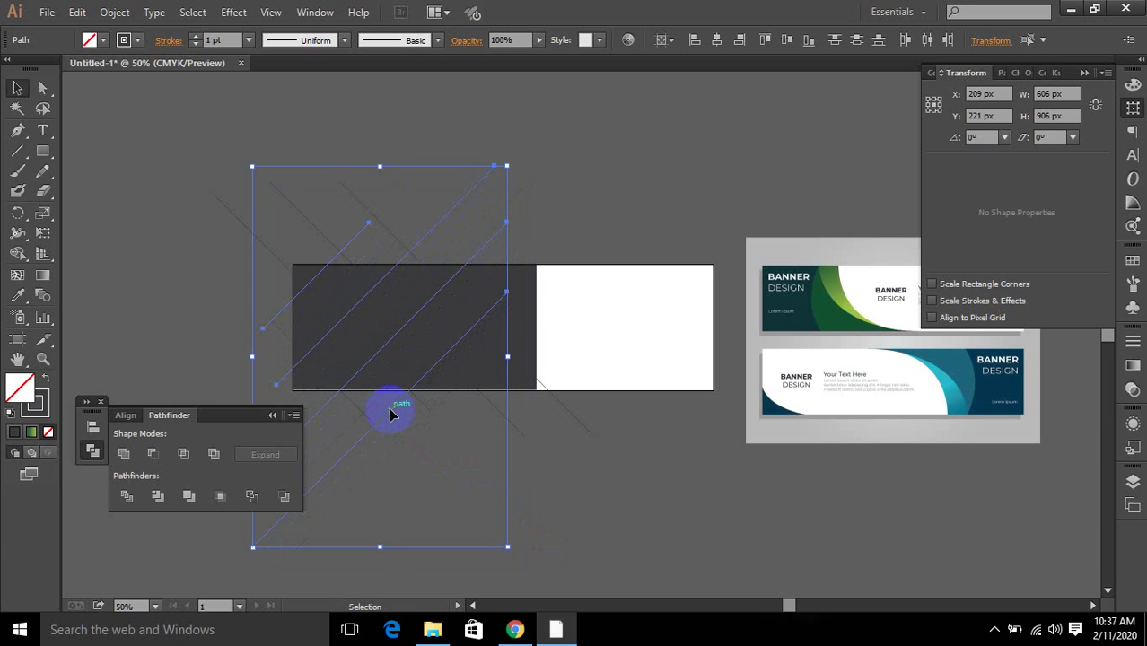
pyautogui.click(430, 530)
# Divide the rectangle along all the crossing diagonal lines with Pathfinder and ungroup the resulting pieces.
pyautogui.moveTo(169, 210); pyautogui.dragTo(561, 416)
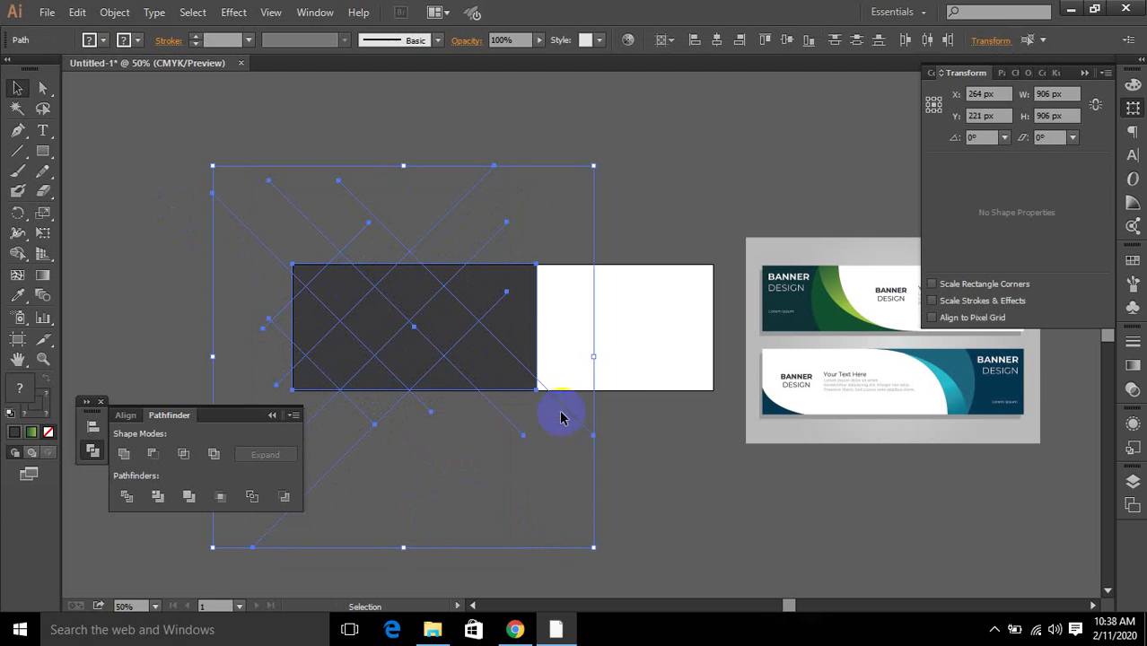
pyautogui.click(127, 498)
pyautogui.rightClick(469, 333)
pyautogui.click(486, 430)
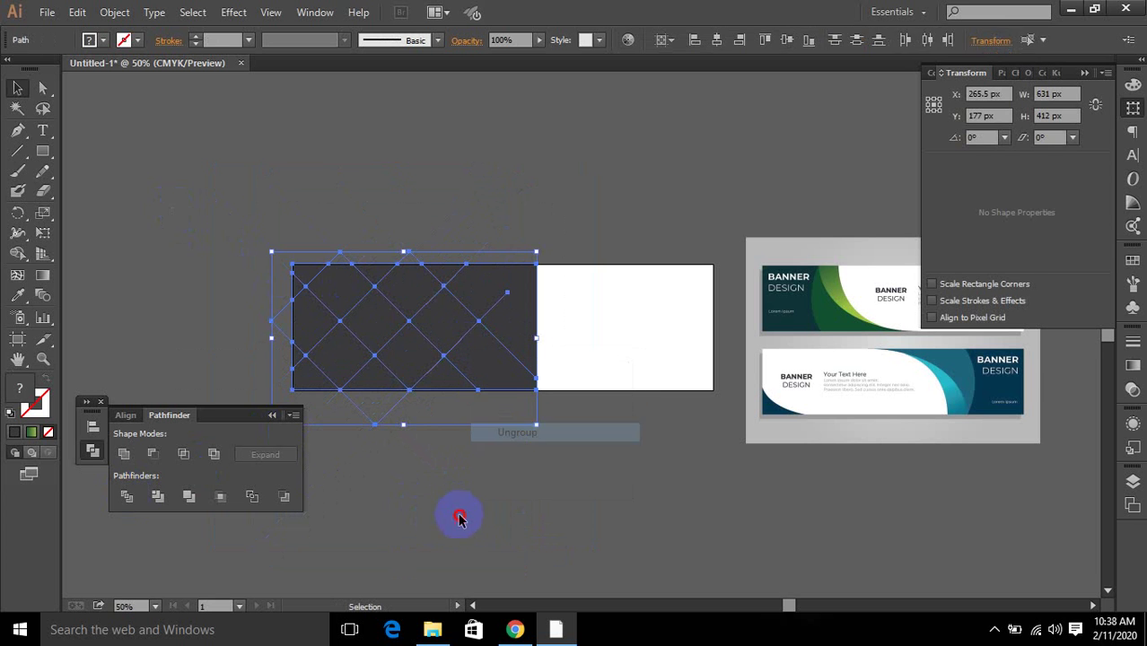
# Delete the leftover unfilled pieces that lie outside the dark grey rectangle.
pyautogui.click(456, 520)
pyautogui.moveTo(568, 442); pyautogui.dragTo(574, 444)
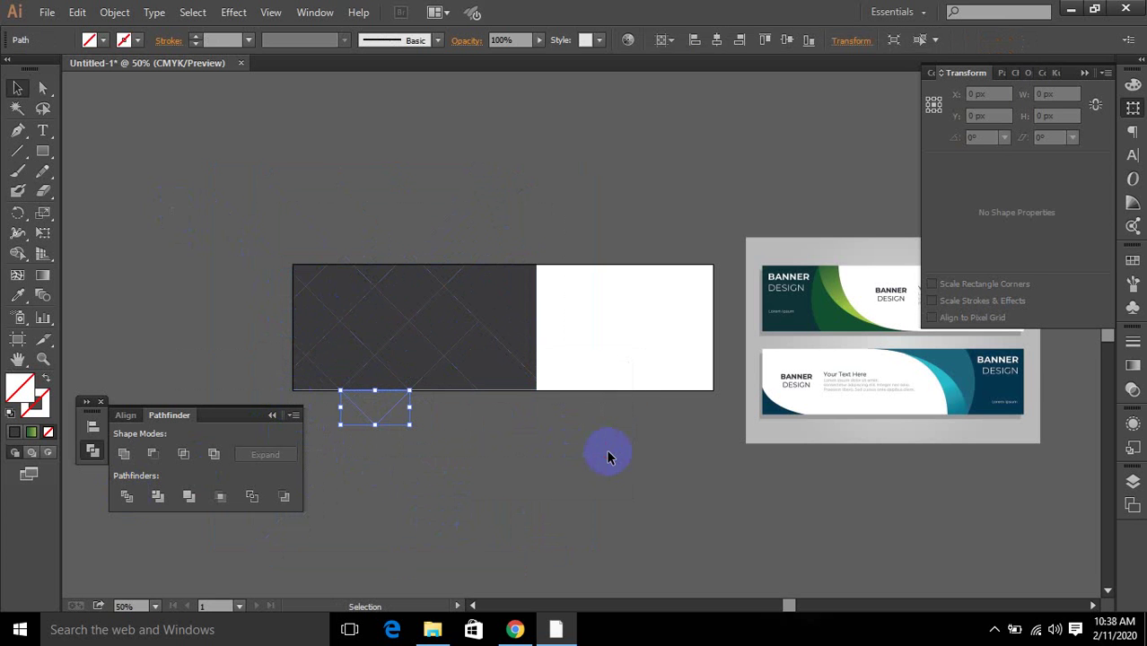
pyautogui.click(214, 187)
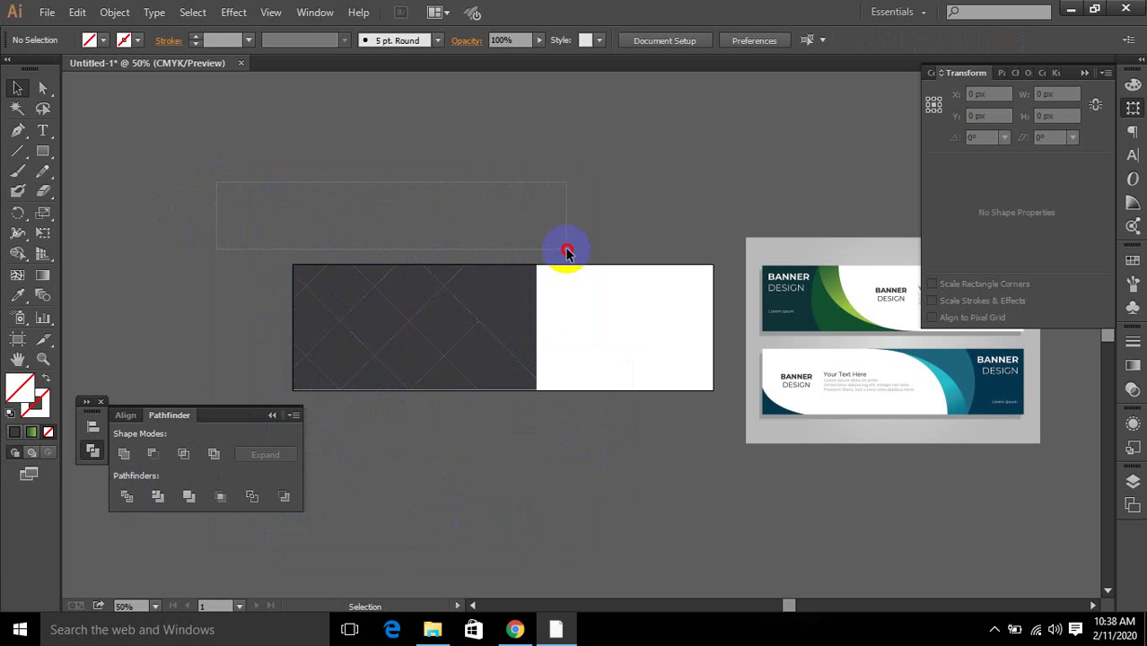
# Fill the upper-left tile with dark teal and the adjoining full diamond with green, both sampled from the green reference banner.
pyautogui.click(361, 315)
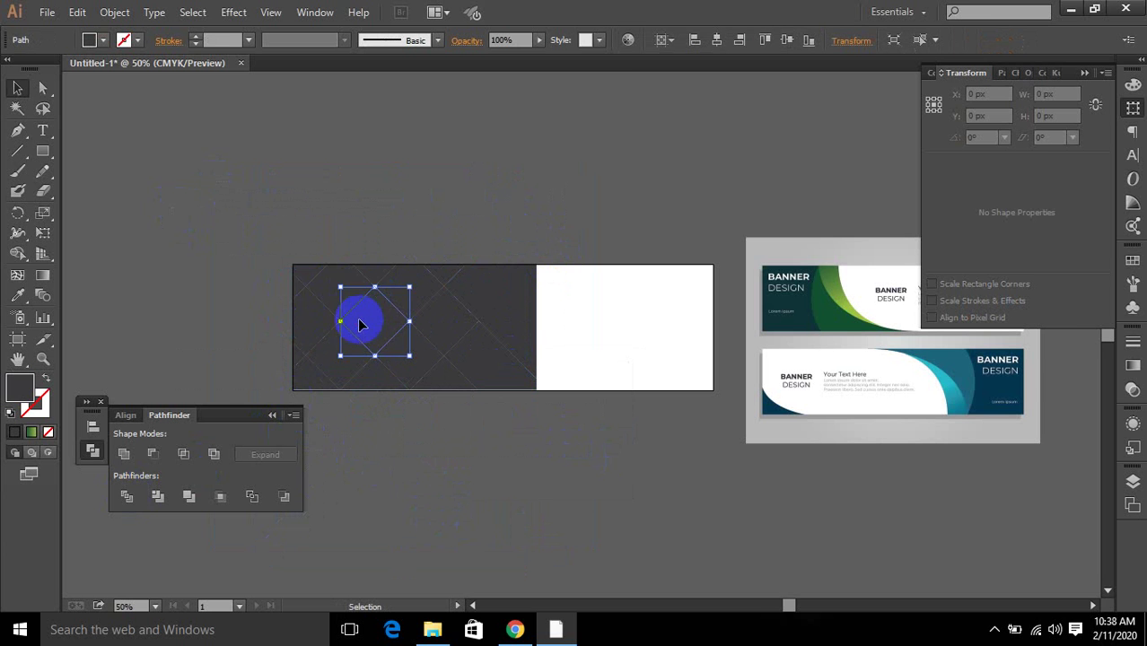
pyautogui.moveTo(324, 296); pyautogui.dragTo(327, 300)
pyautogui.click(17, 295)
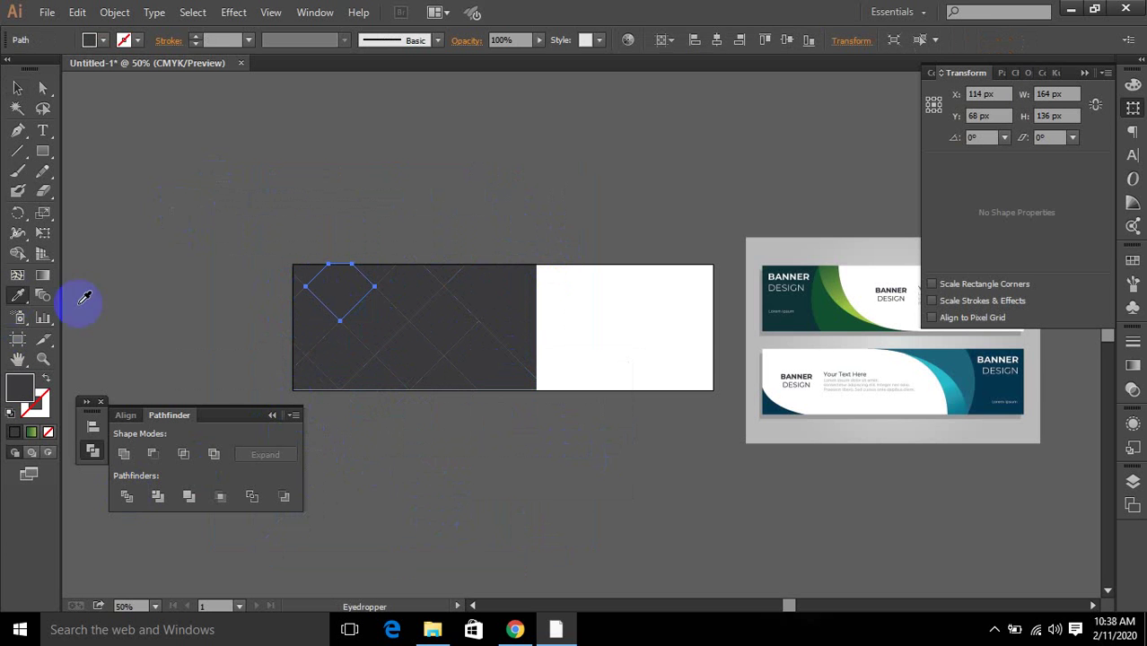
pyautogui.click(788, 310)
pyautogui.press('ctrl')
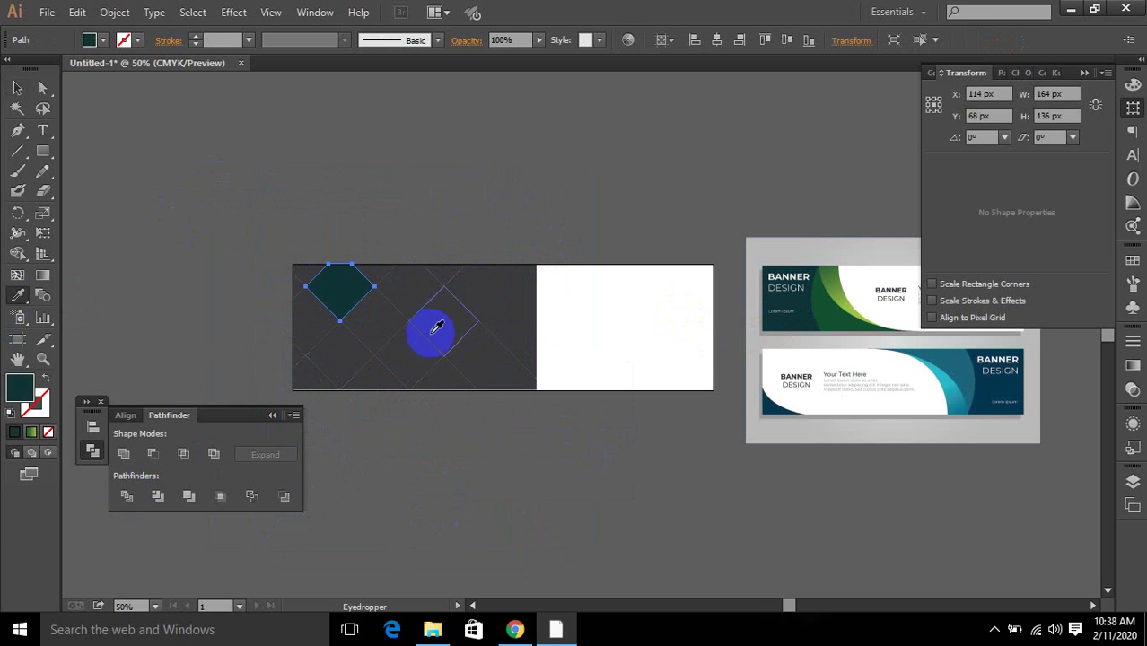
pyautogui.press('ctrl')
pyautogui.keyDown('ctrl'); pyautogui.click(389, 323); pyautogui.keyUp('ctrl')
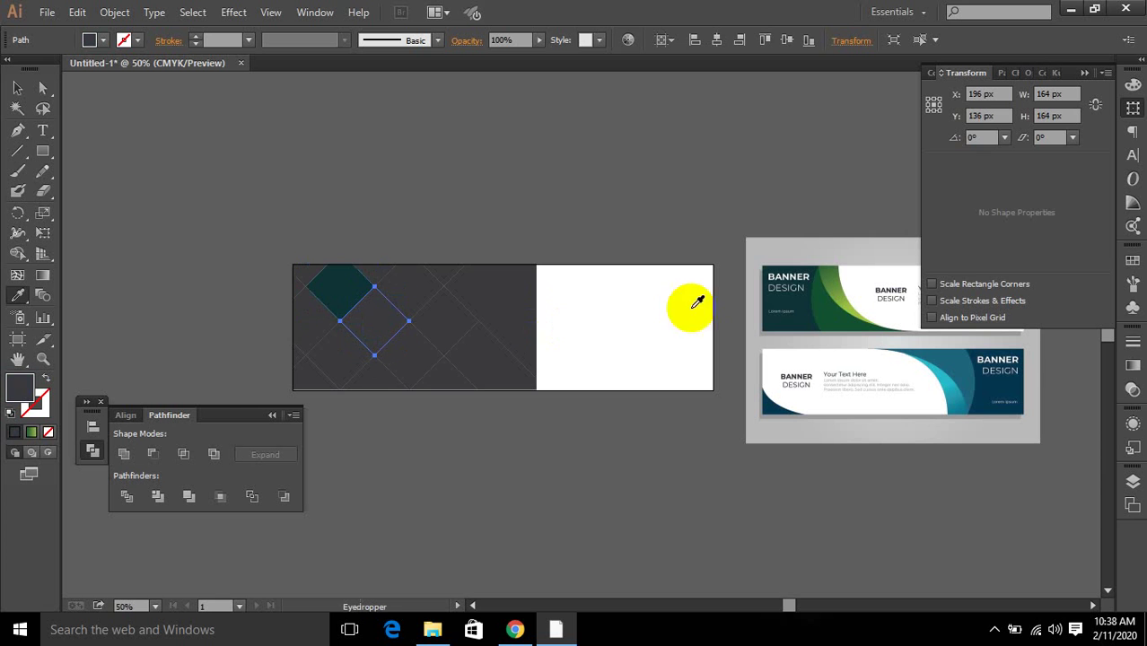
pyautogui.click(842, 309)
# Fill the tiles below right and below left of the green diamond with the upper-left tile's dark teal.
pyautogui.keyDown('ctrl'); pyautogui.click(397, 402); pyautogui.keyUp('ctrl')
pyautogui.keyDown('ctrl'); pyautogui.click(397, 343); pyautogui.keyUp('ctrl')
pyautogui.press('i')
pyautogui.click(351, 287)
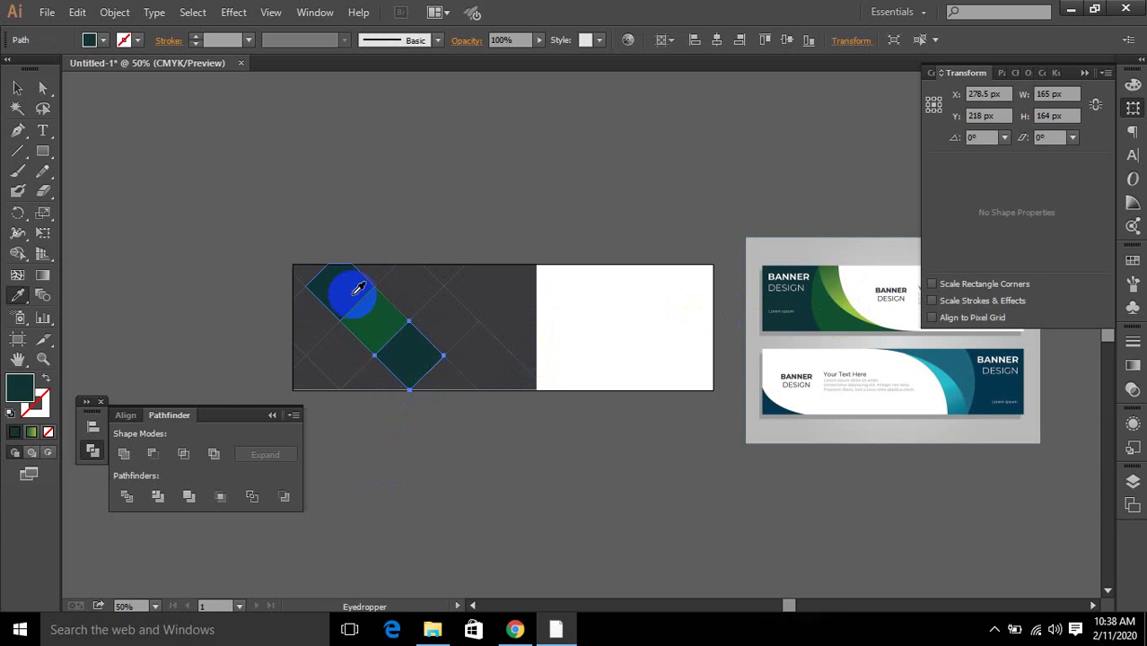
pyautogui.keyDown('ctrl'); pyautogui.click(328, 376); pyautogui.keyUp('ctrl')
pyautogui.keyDown('ctrl'); pyautogui.click(374, 455); pyautogui.keyUp('ctrl')
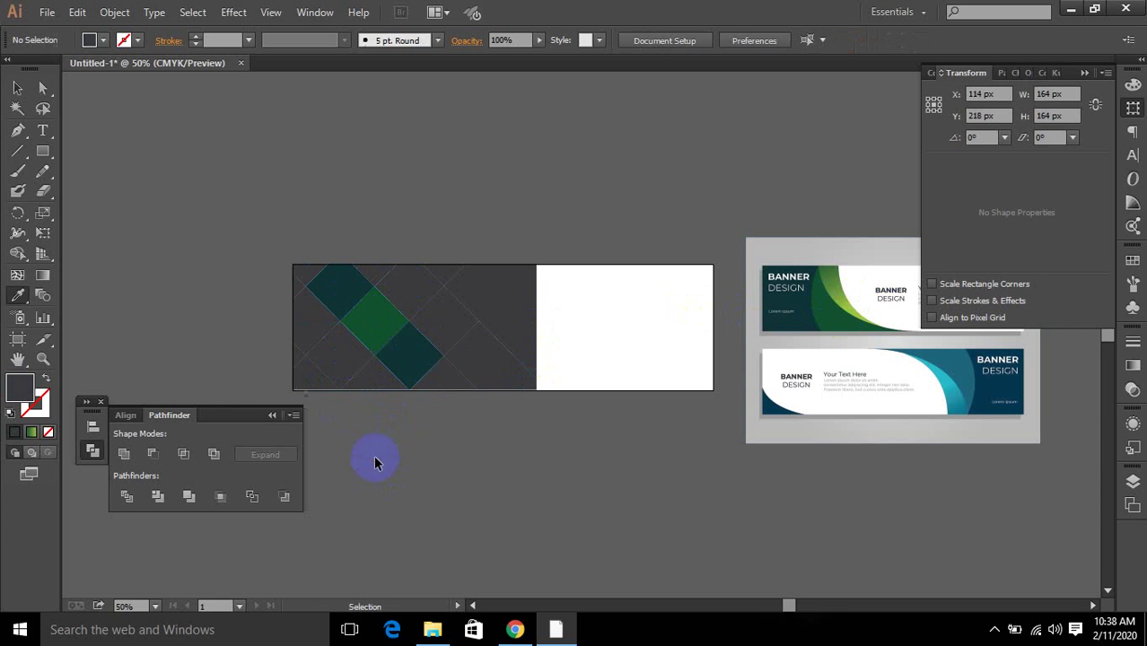
pyautogui.keyDown('ctrl'); pyautogui.click(345, 366); pyautogui.keyUp('ctrl')
pyautogui.click(344, 294)
pyautogui.keyDown('ctrl'); pyautogui.click(364, 448); pyautogui.keyUp('ctrl')
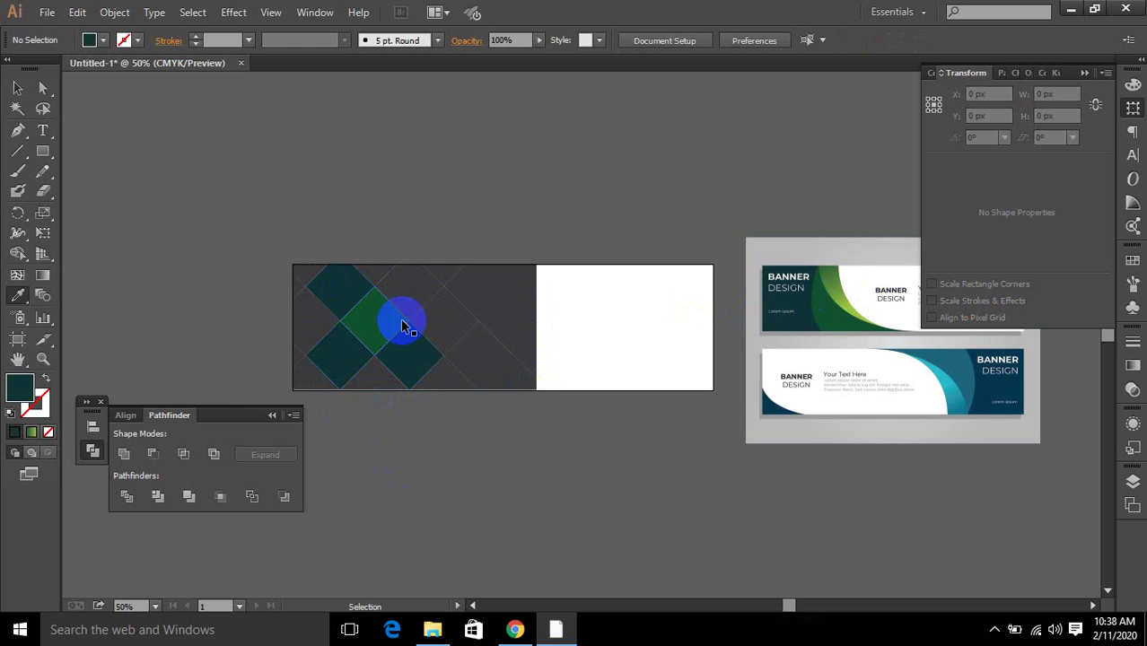
# Fill the tile above right of the green diamond with dark teal and deselect it.
pyautogui.keyDown('ctrl'); pyautogui.click(412, 289); pyautogui.keyUp('ctrl')
pyautogui.click(757, 333)
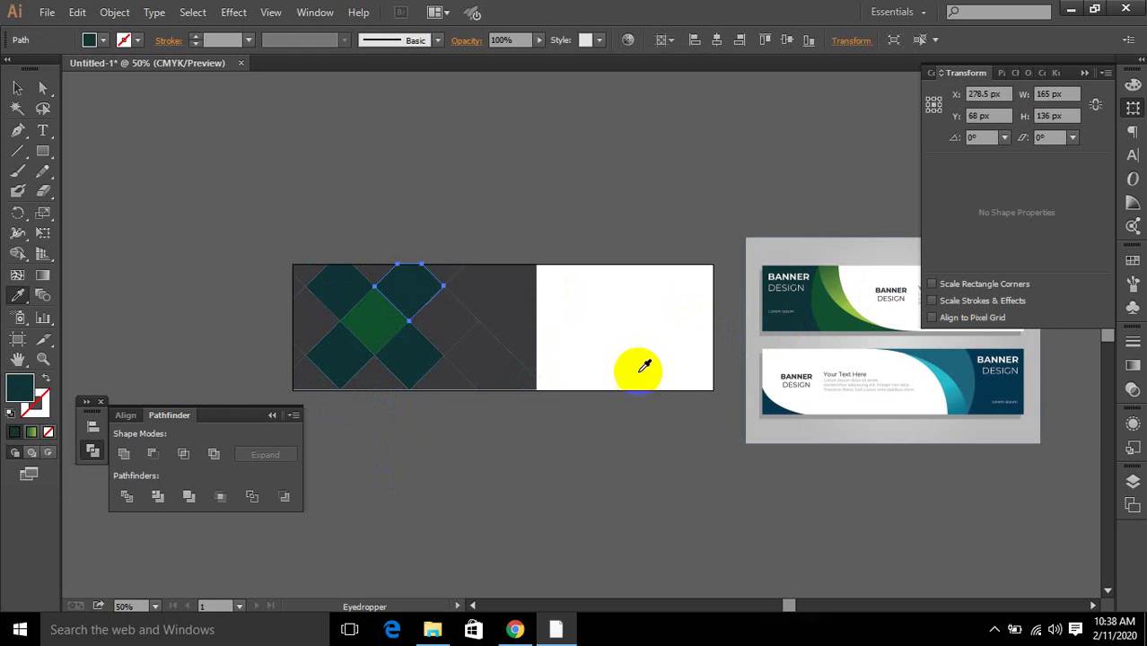
pyautogui.keyDown('ctrl'); pyautogui.click(426, 481); pyautogui.keyUp('ctrl')
# Select the dark teal tile above right of the green diamond.
pyautogui.scroll(6, 343, 328)
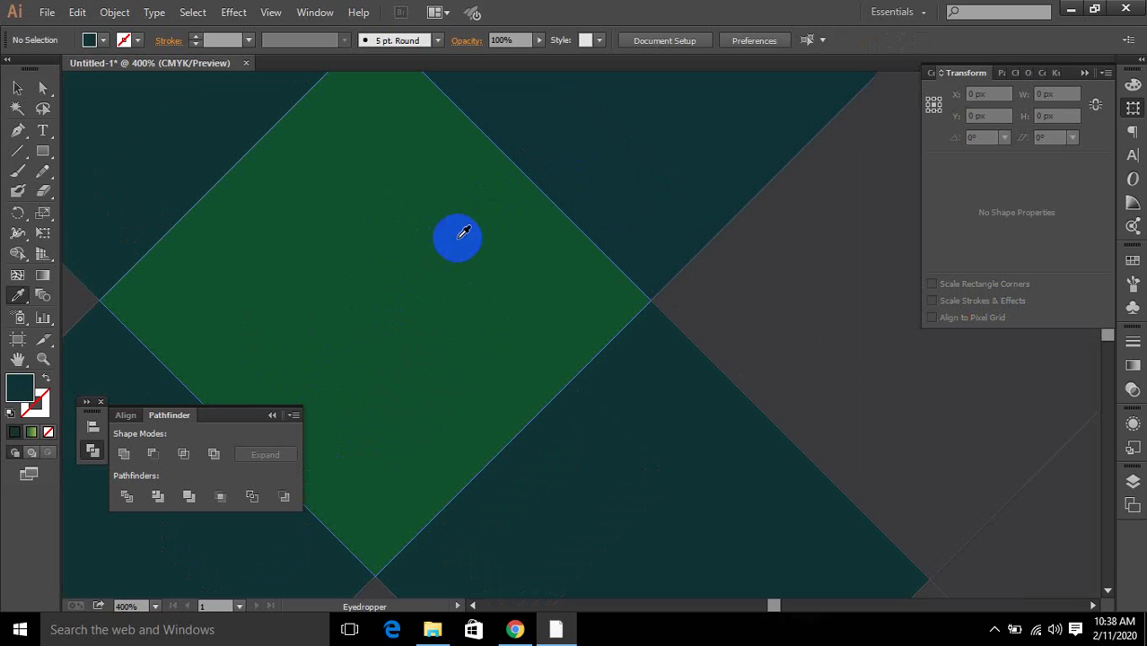
pyautogui.scroll(2, 476, 235)
pyautogui.keyDown('ctrl'); pyautogui.click(608, 182); pyautogui.keyUp('ctrl')
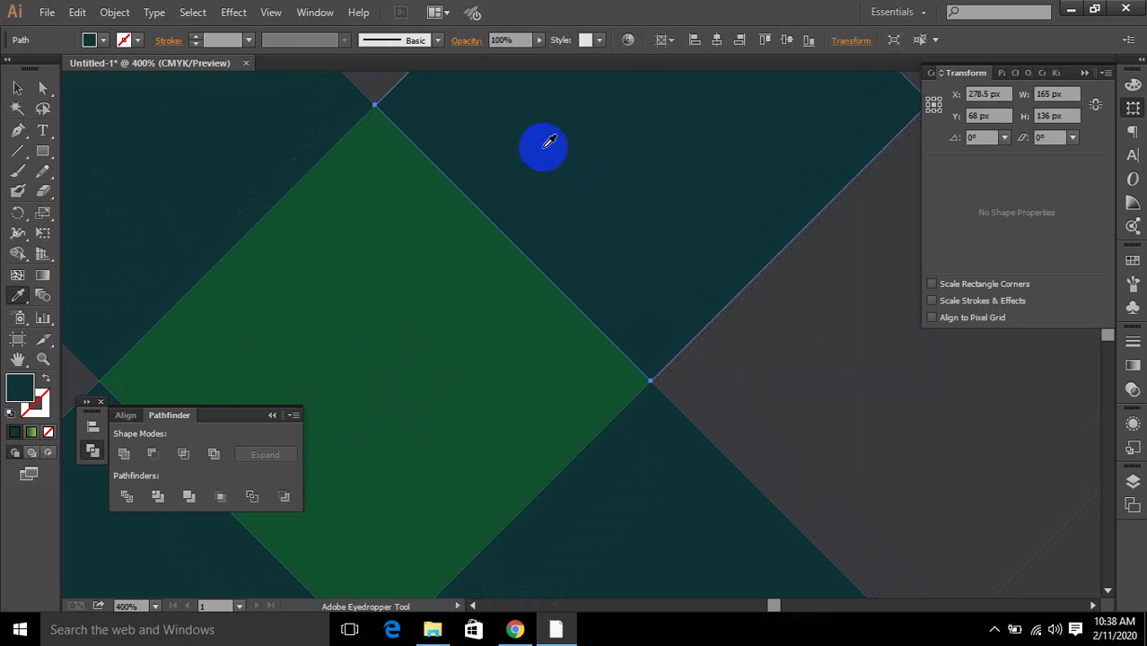
pyautogui.click(196, 13)
pyautogui.moveTo(226, 11)
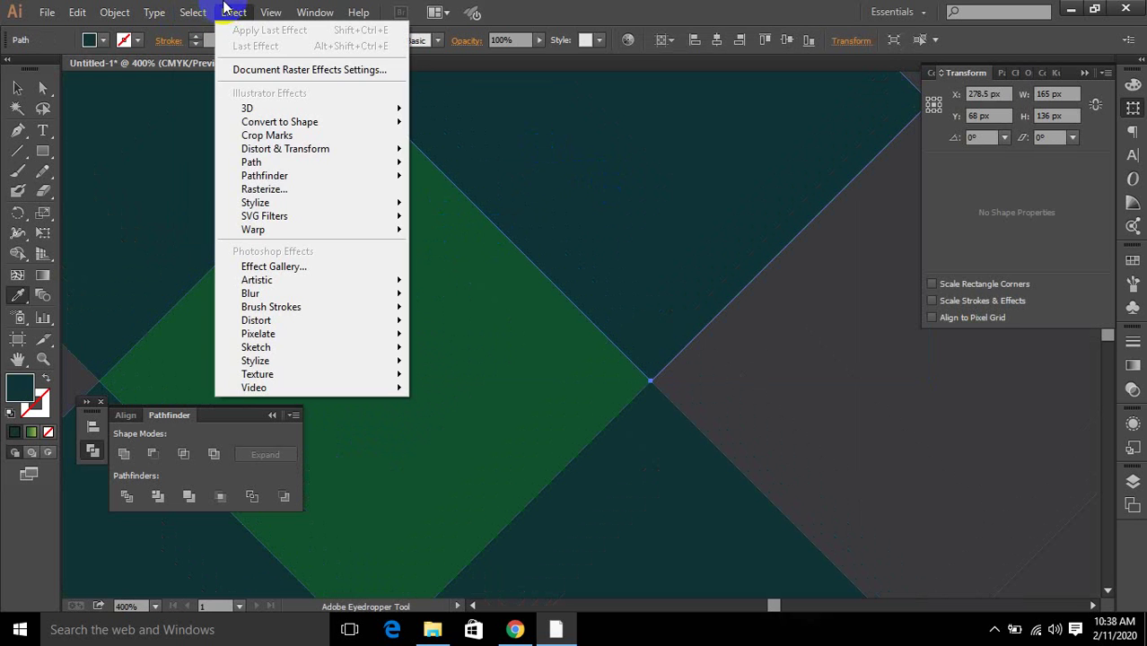
pyautogui.moveTo(270, 203)
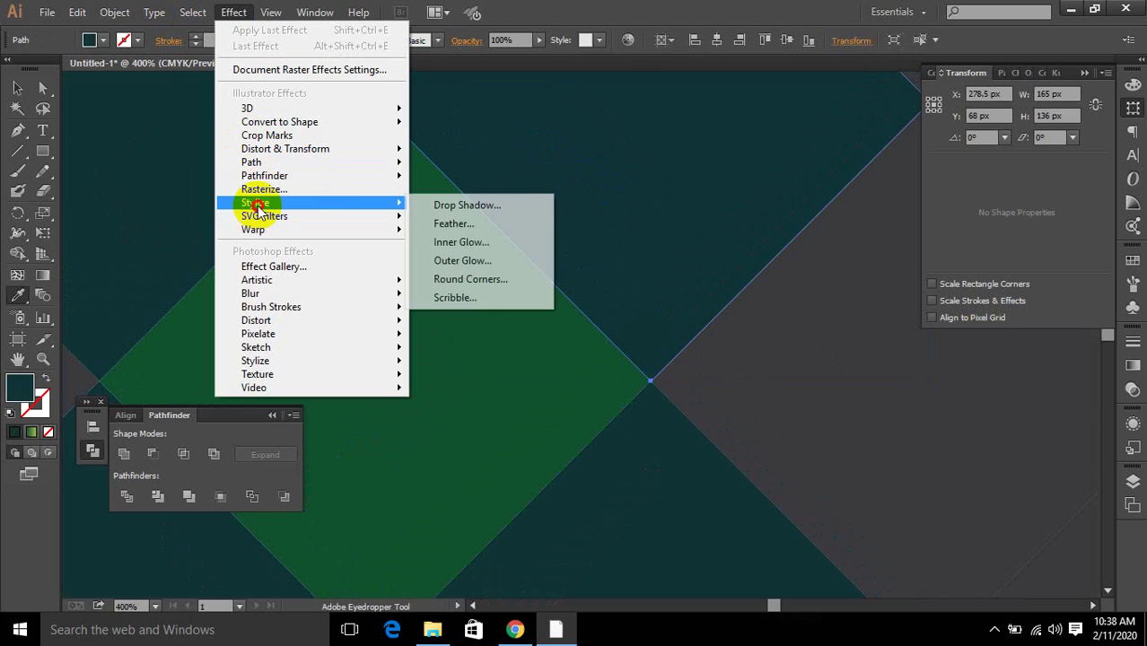
pyautogui.click(463, 203)
pyautogui.click(959, 250)
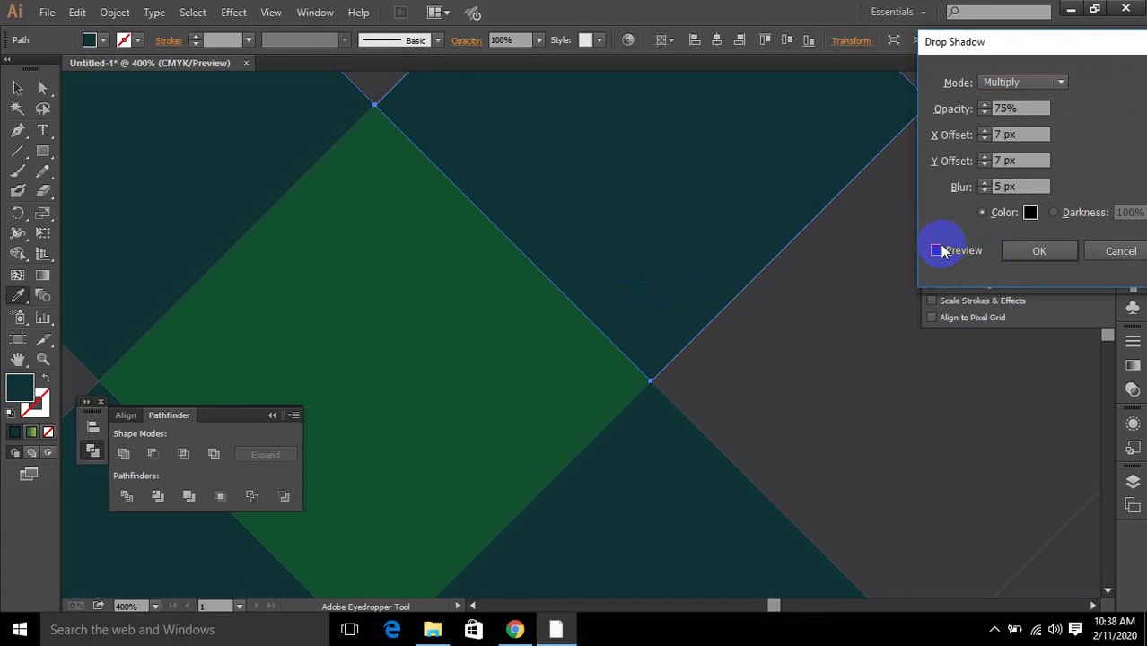
pyautogui.click(997, 160)
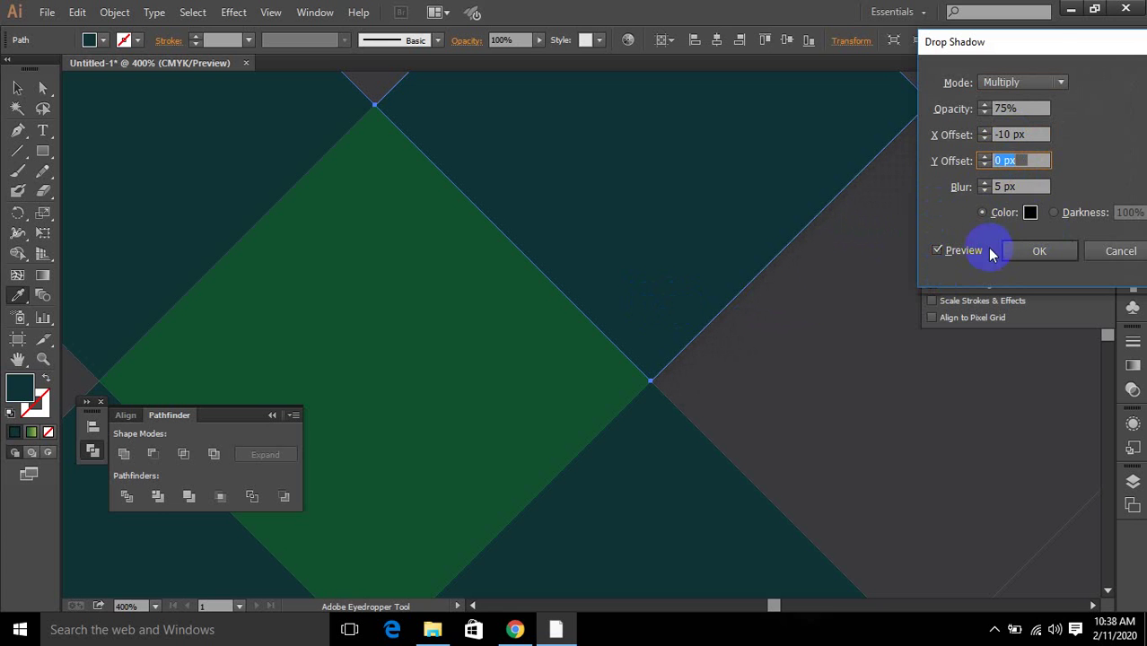
pyautogui.moveTo(1041, 44); pyautogui.dragTo(1001, 191)
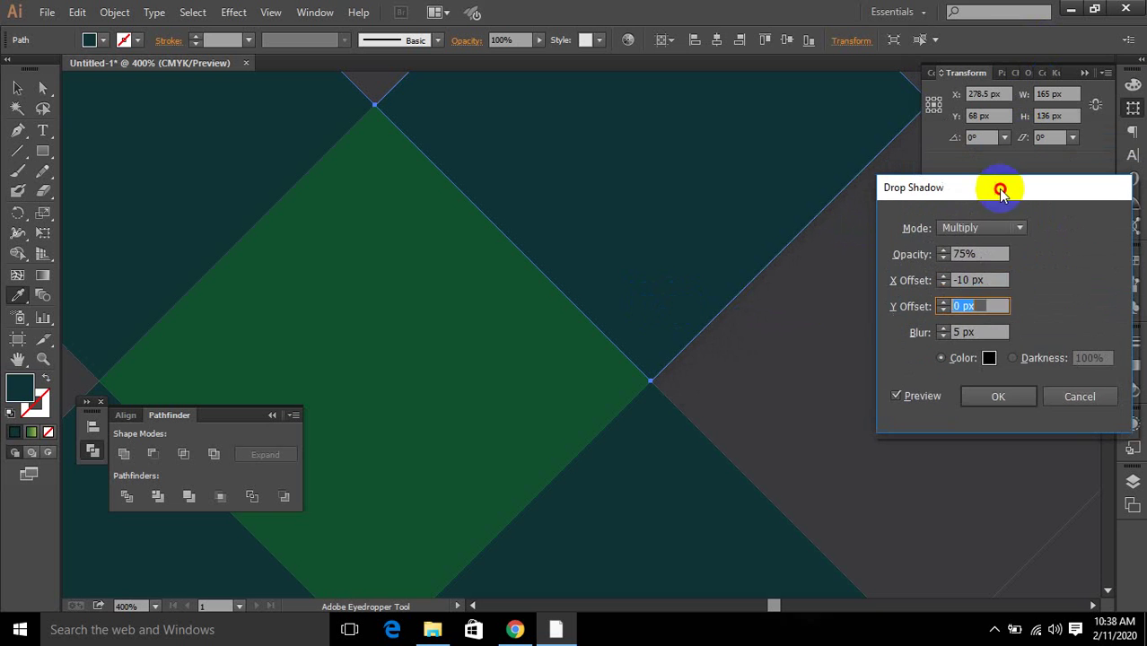
pyautogui.click(1069, 396)
pyautogui.scroll(-2, 774, 376)
pyautogui.scroll(-1, 772, 370)
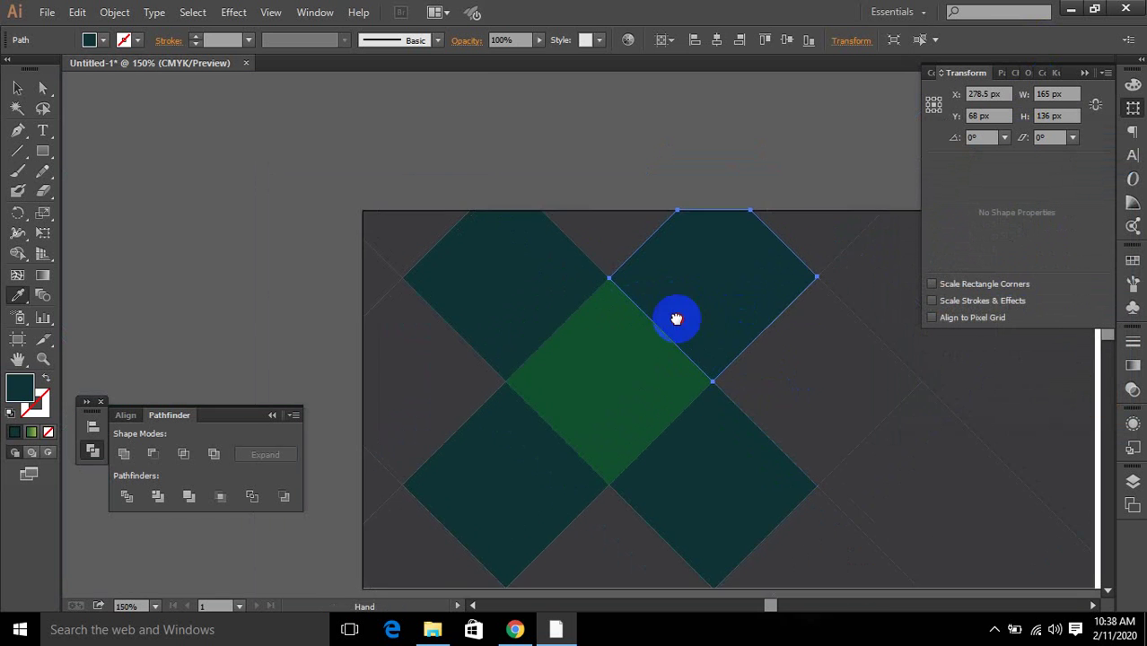
pyautogui.moveTo(678, 318); pyautogui.dragTo(373, 302)
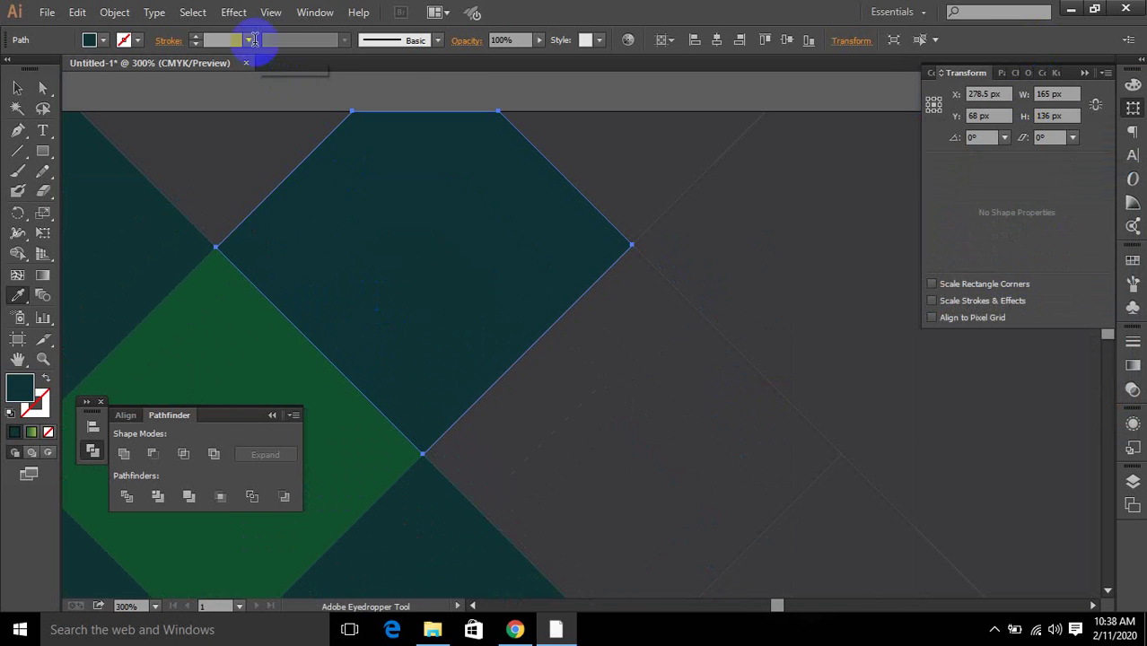
pyautogui.click(234, 13)
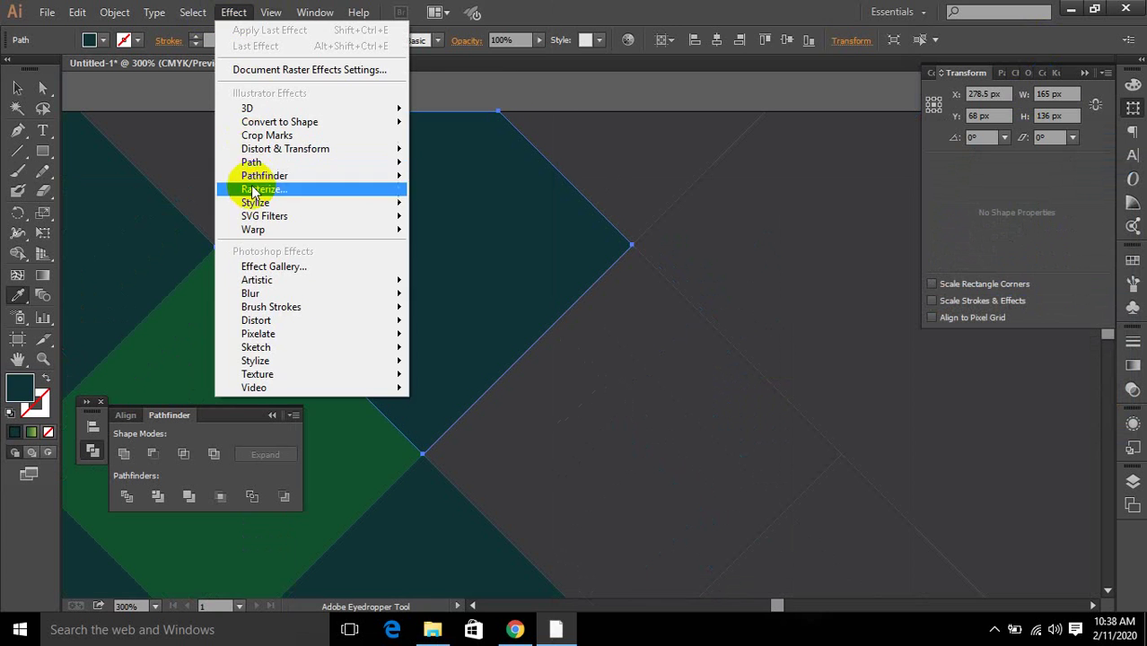
pyautogui.moveTo(234, 203)
pyautogui.click(478, 206)
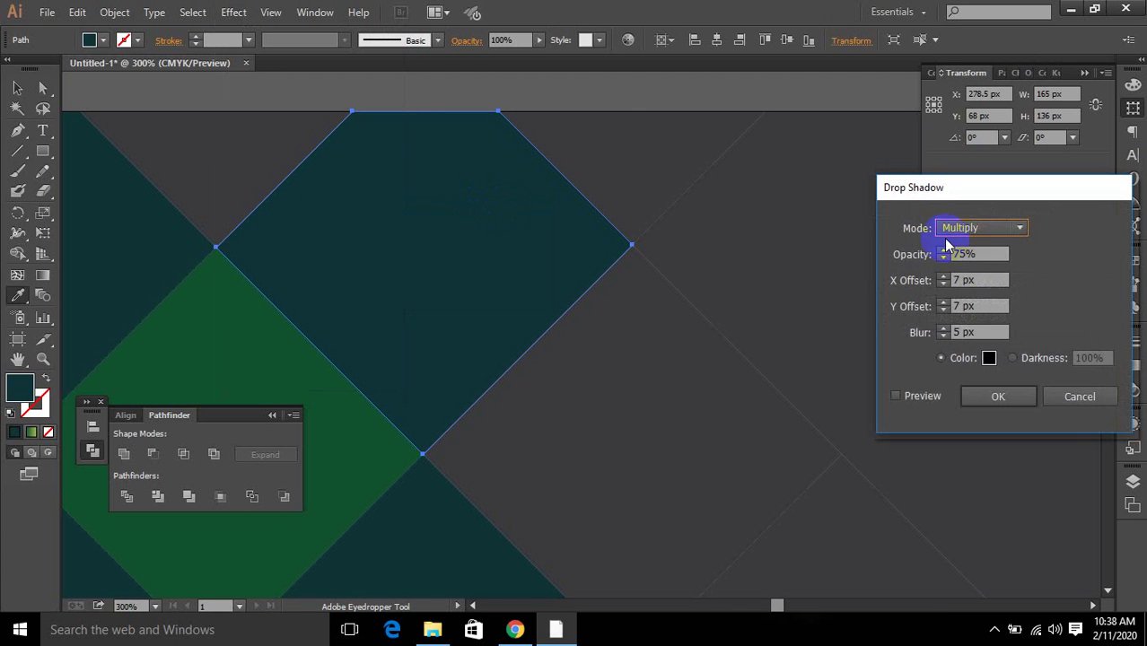
pyautogui.click(1071, 390)
pyautogui.press('v')
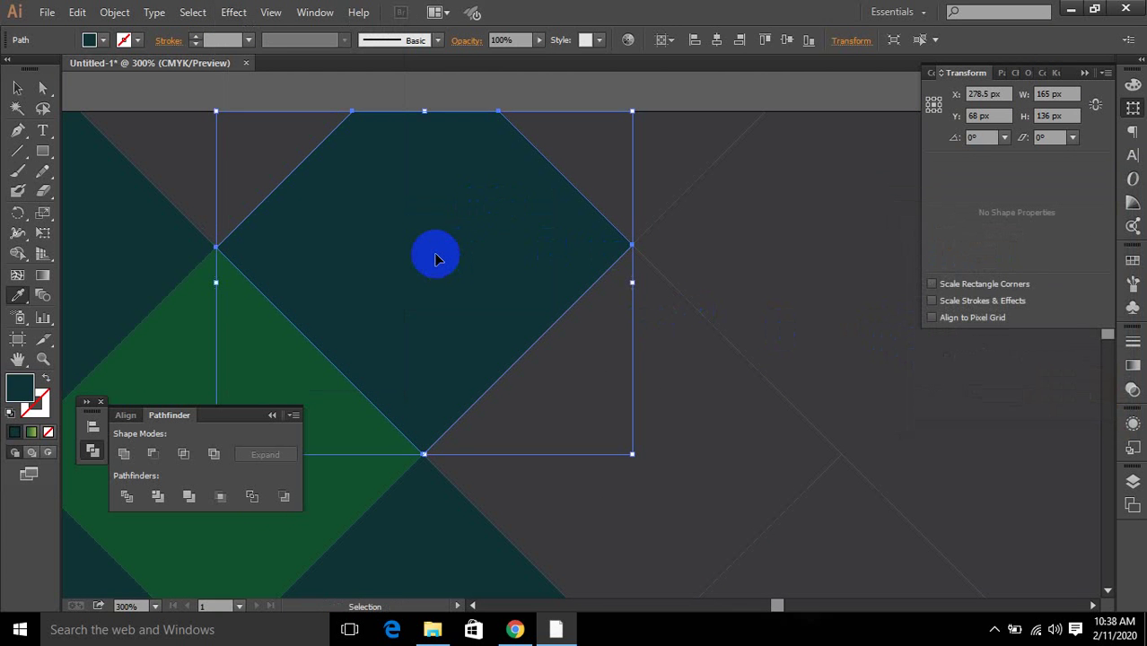
pyautogui.press('shift')
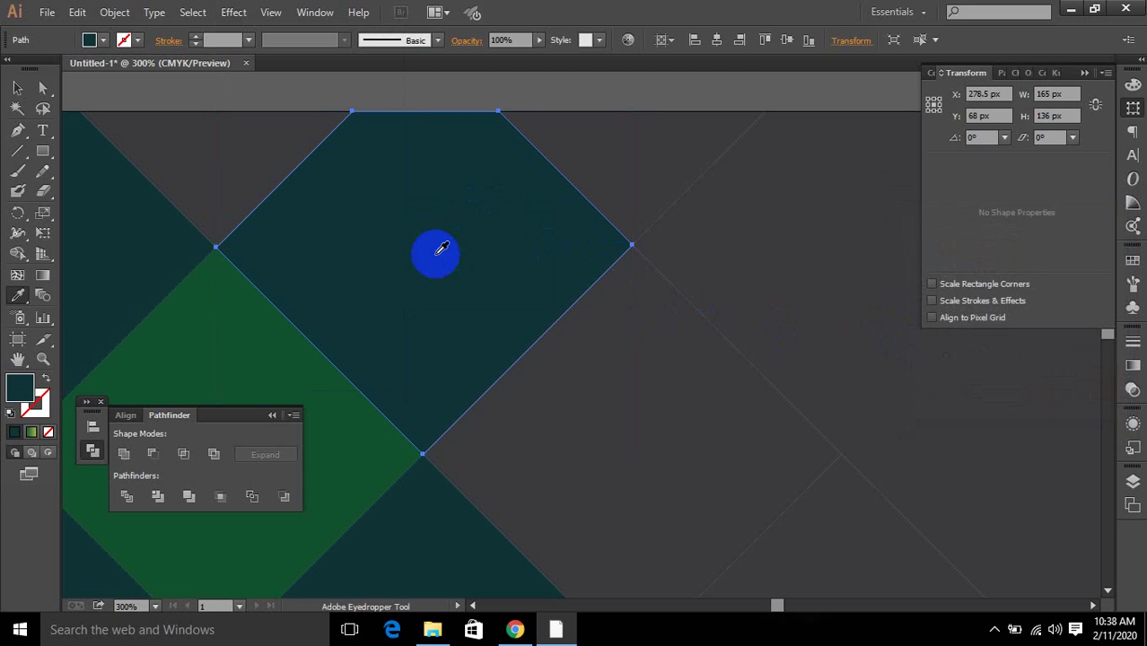
# Start a previewed Drop Shadow effect on the selected teal tile and set its X offset to -6 px.
pyautogui.moveTo(240, 12); pyautogui.dragTo(248, 51)
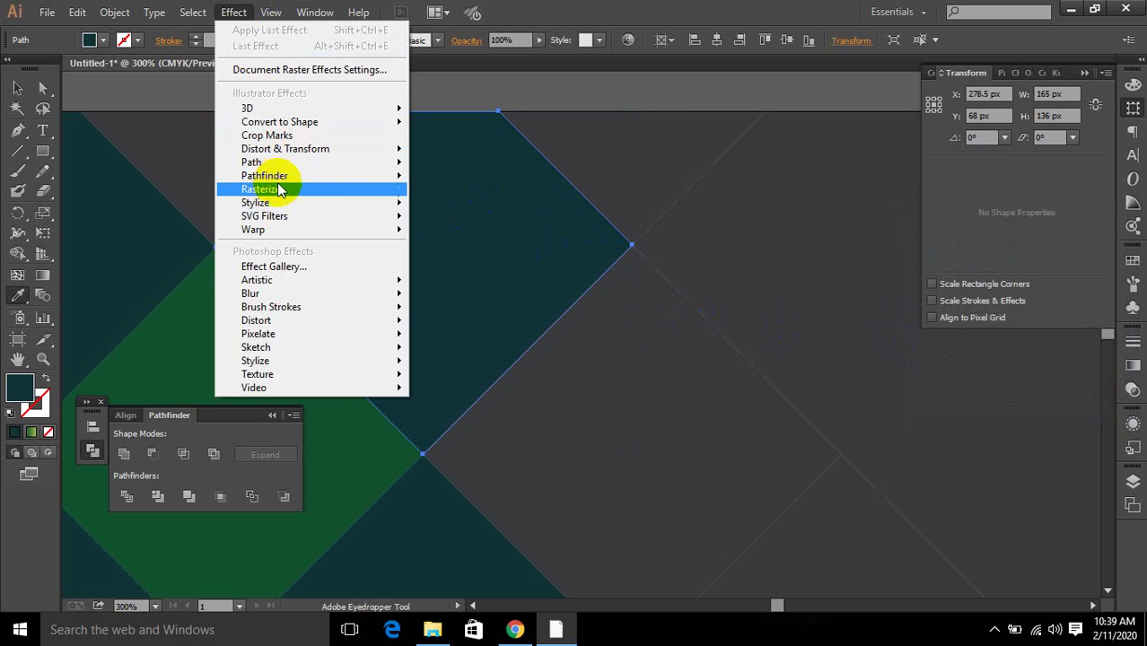
pyautogui.moveTo(269, 203)
pyautogui.click(466, 204)
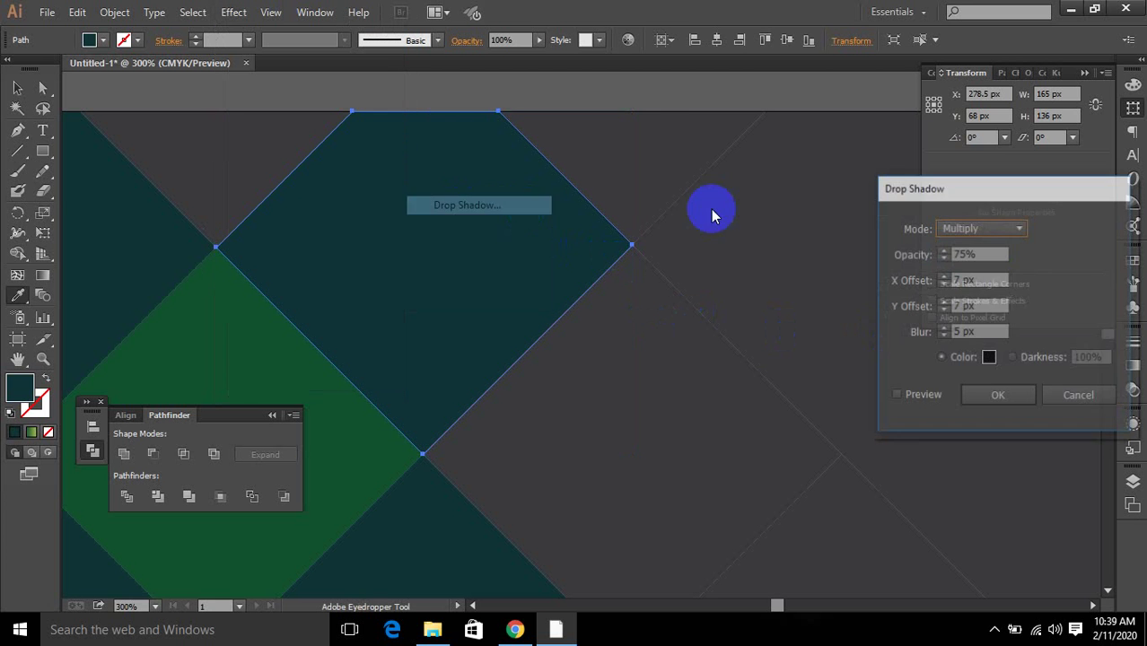
pyautogui.click(896, 396)
pyautogui.click(977, 279)
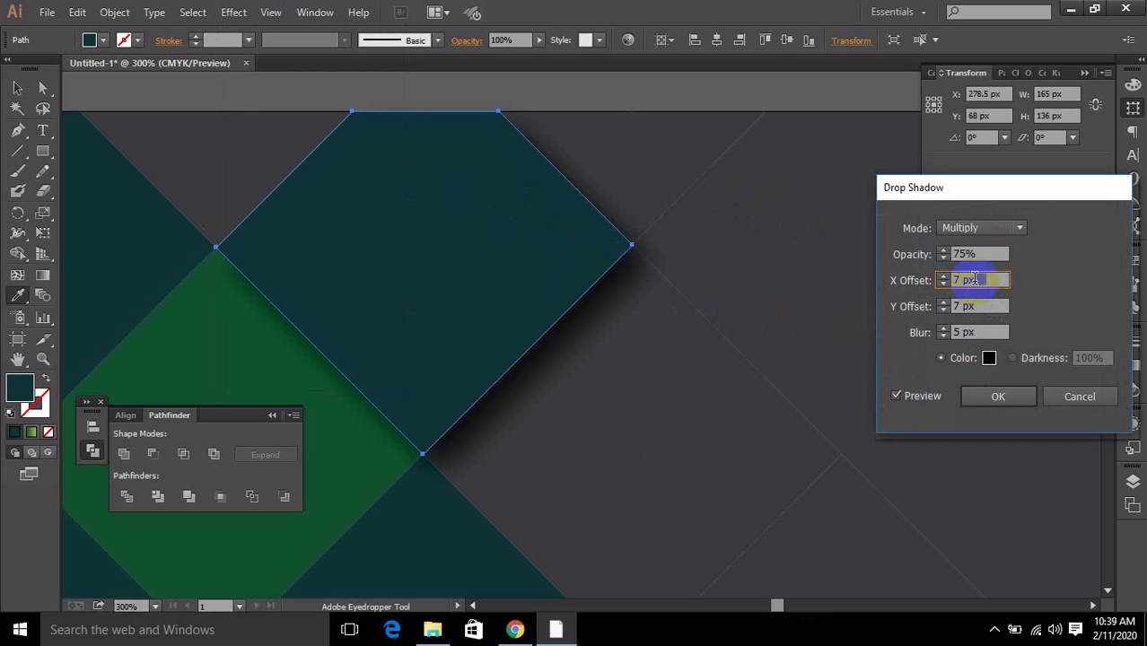
pyautogui.press('Down')
pyautogui.press('Down')
pyautogui.press('Down')
pyautogui.press('Down')
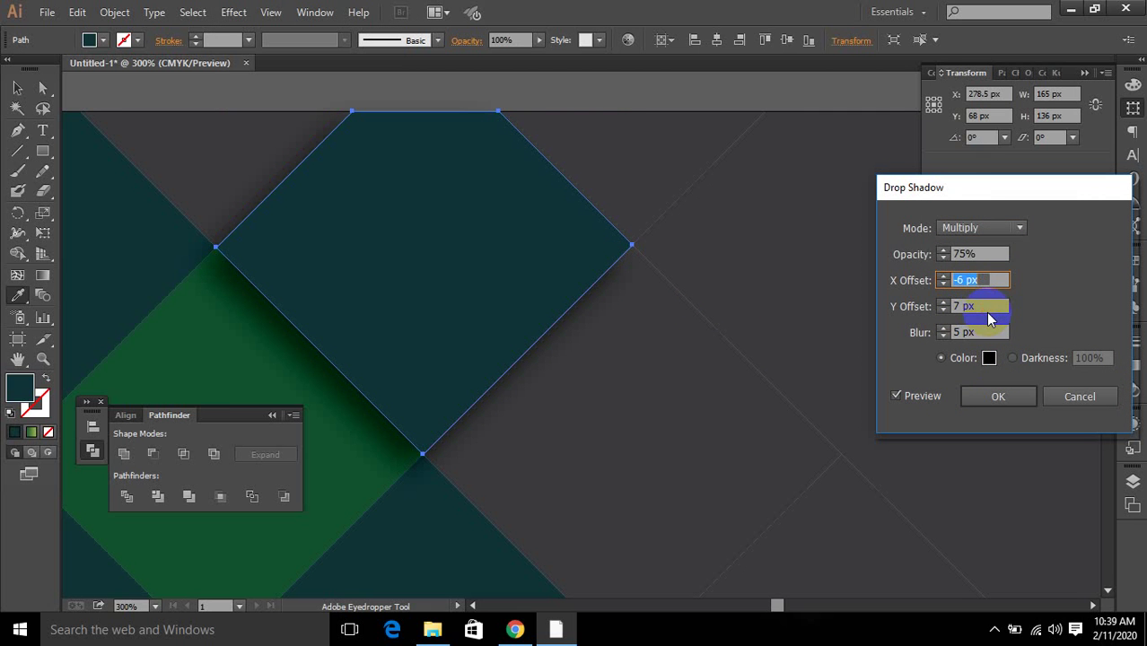
# Set the drop shadow's Y offset to 6 px.
pyautogui.press('Tab')
pyautogui.press('Down')
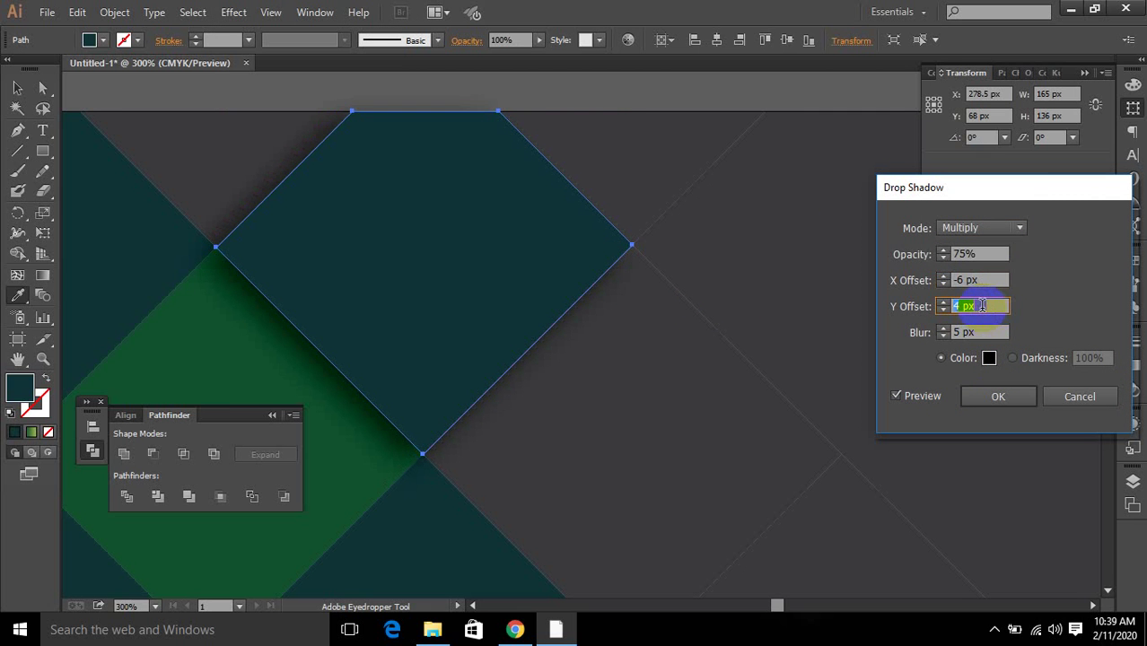
pyautogui.click(978, 302)
pyautogui.press('Up')
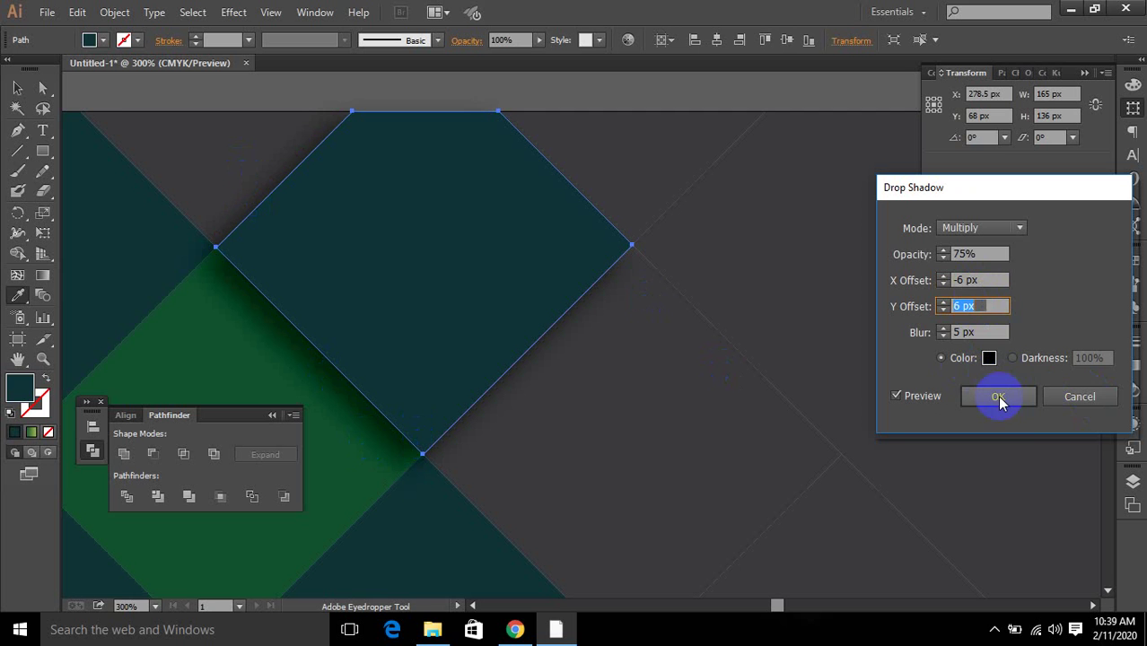
pyautogui.click(995, 306)
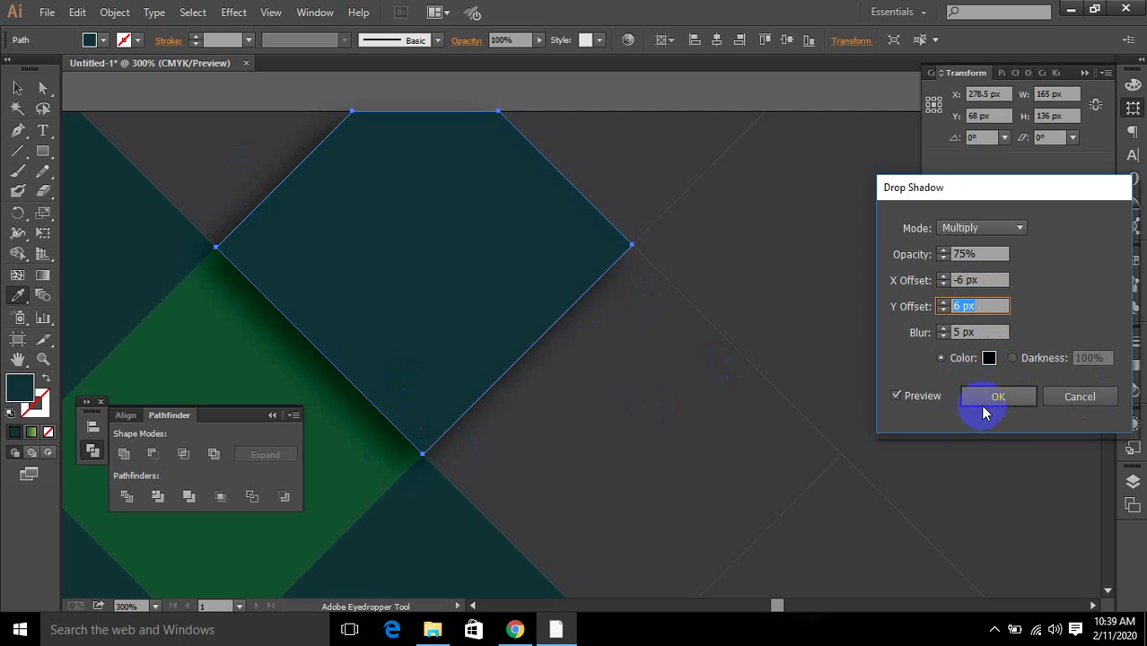
# Set the drop shadow's blur to 8 px and apply the effect to the tile.
pyautogui.click(985, 333)
pyautogui.press('Down')
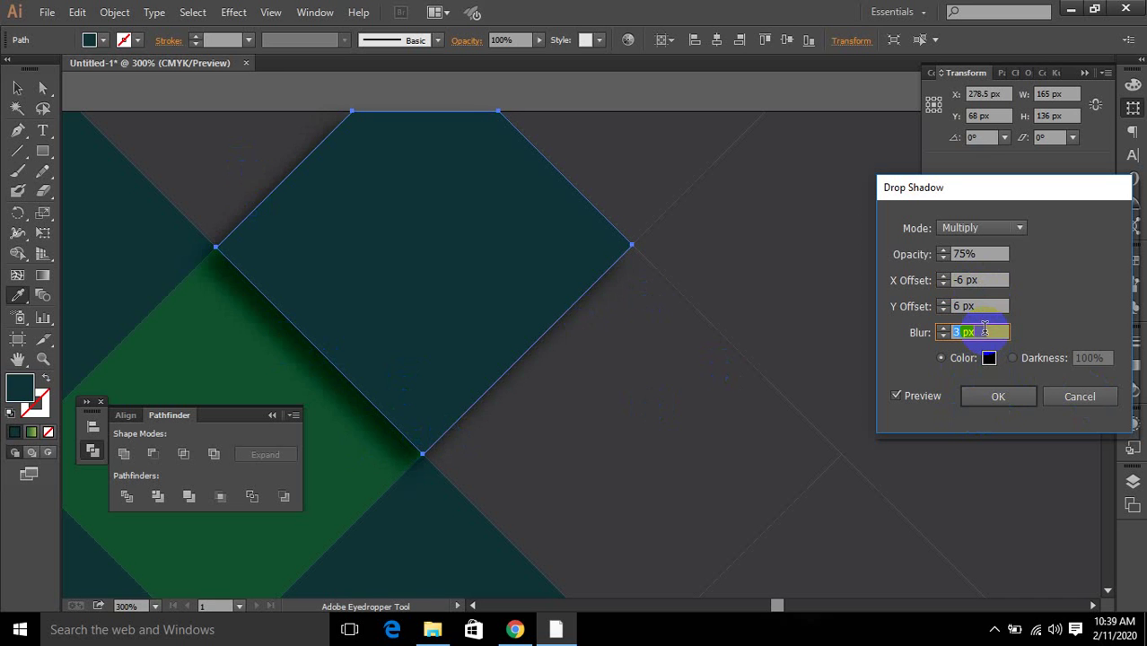
pyautogui.press('Up')
pyautogui.press('Up')
pyautogui.press('Up')
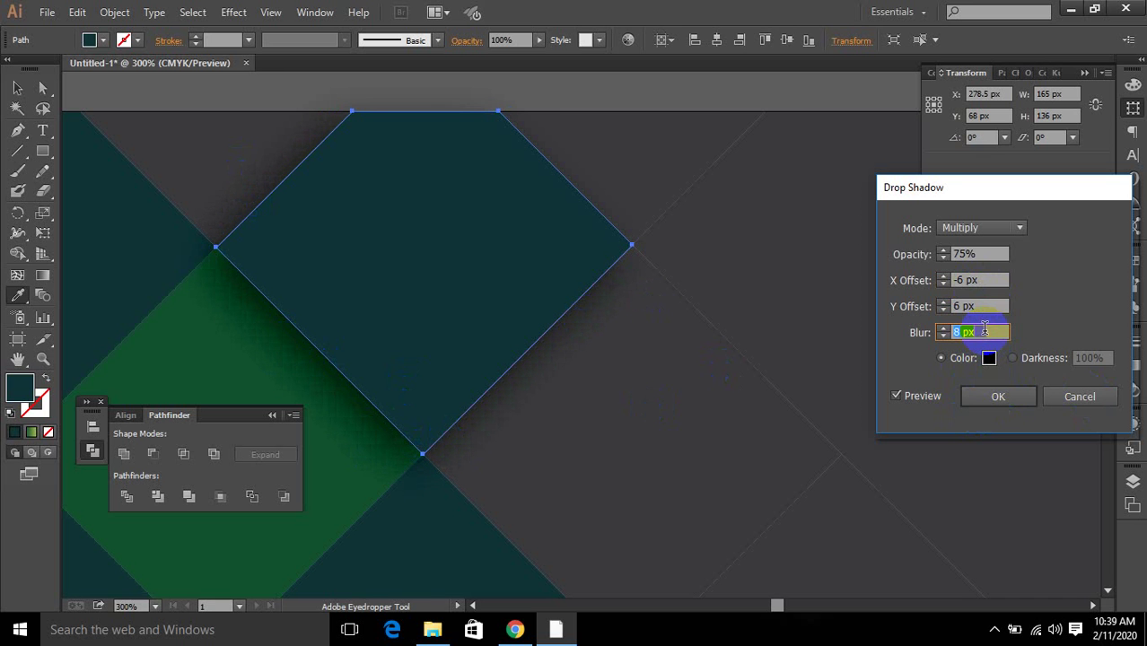
pyautogui.click(996, 397)
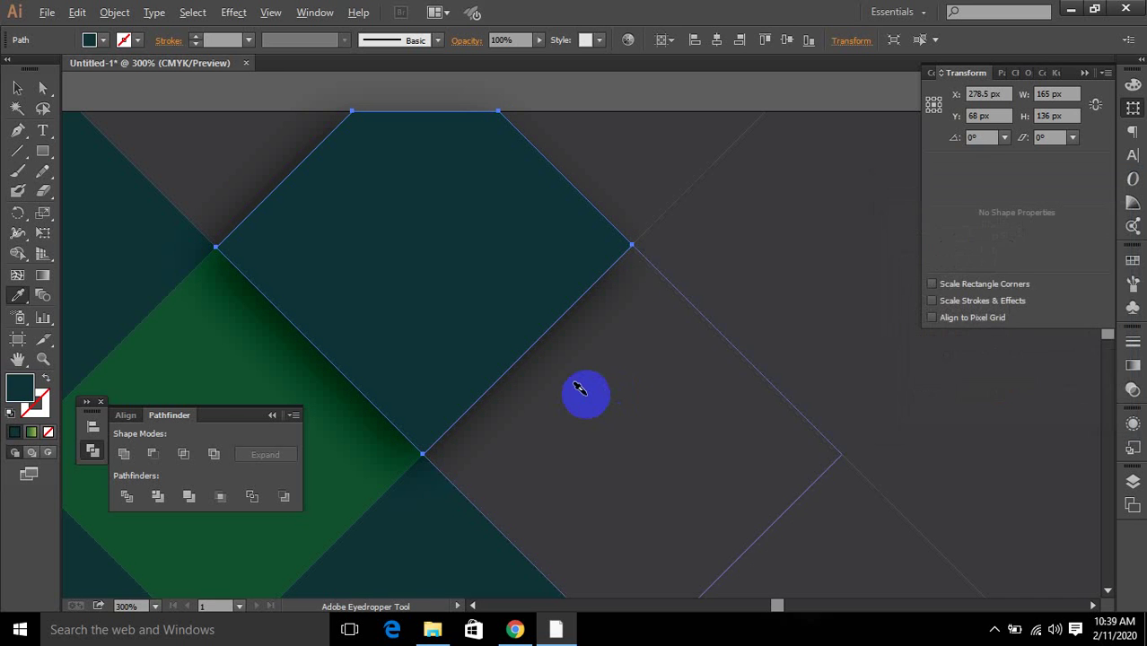
# Bring the grey diamond beside the green one and the grey triangle between the upper teal tiles in front of the shadow, and deselect.
pyautogui.hotkey('ctrl', '1')
pyautogui.press('v')
pyautogui.click(628, 438)
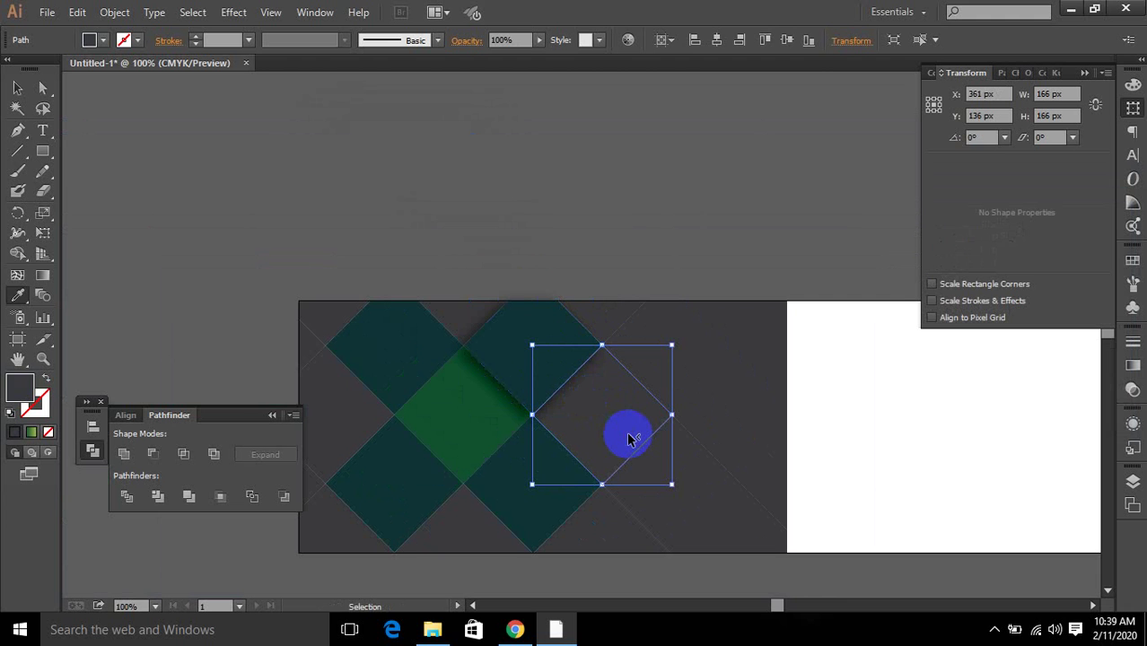
pyautogui.press('i')
pyautogui.press('v')
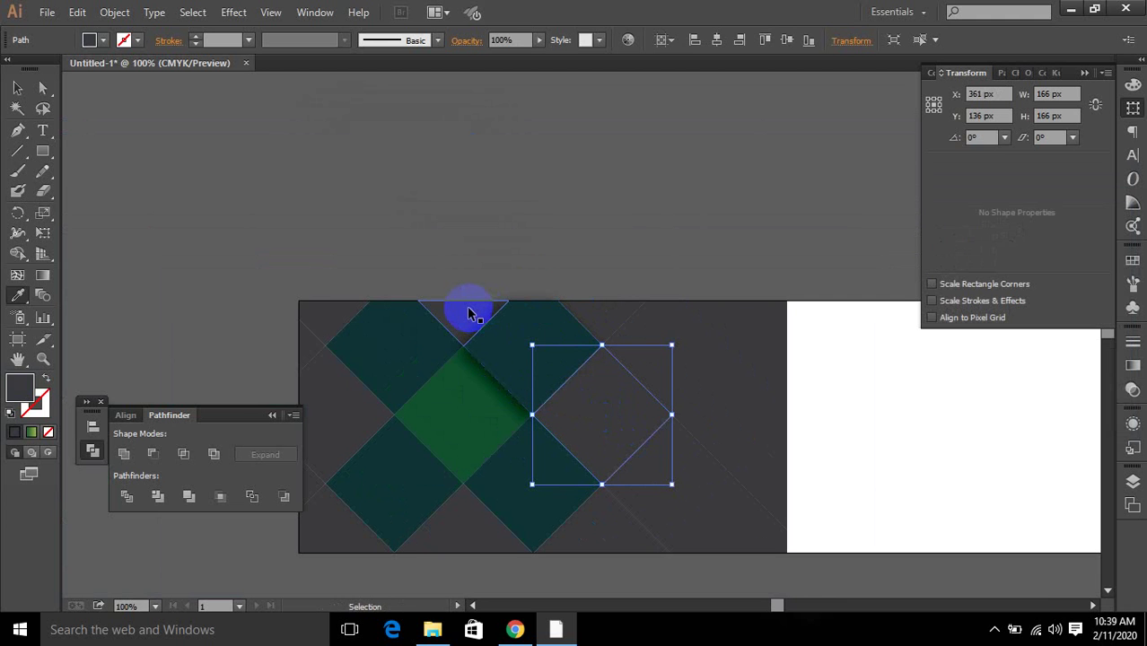
pyautogui.click(466, 309)
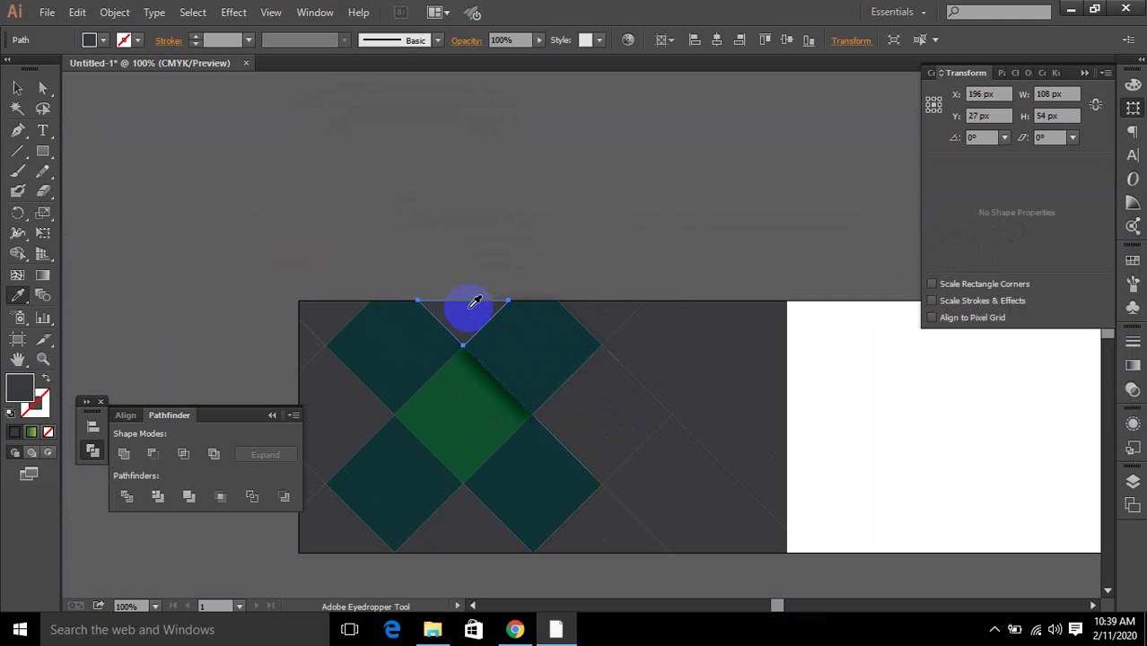
pyautogui.keyDown('ctrl'); pyautogui.click(641, 215); pyautogui.keyUp('ctrl')
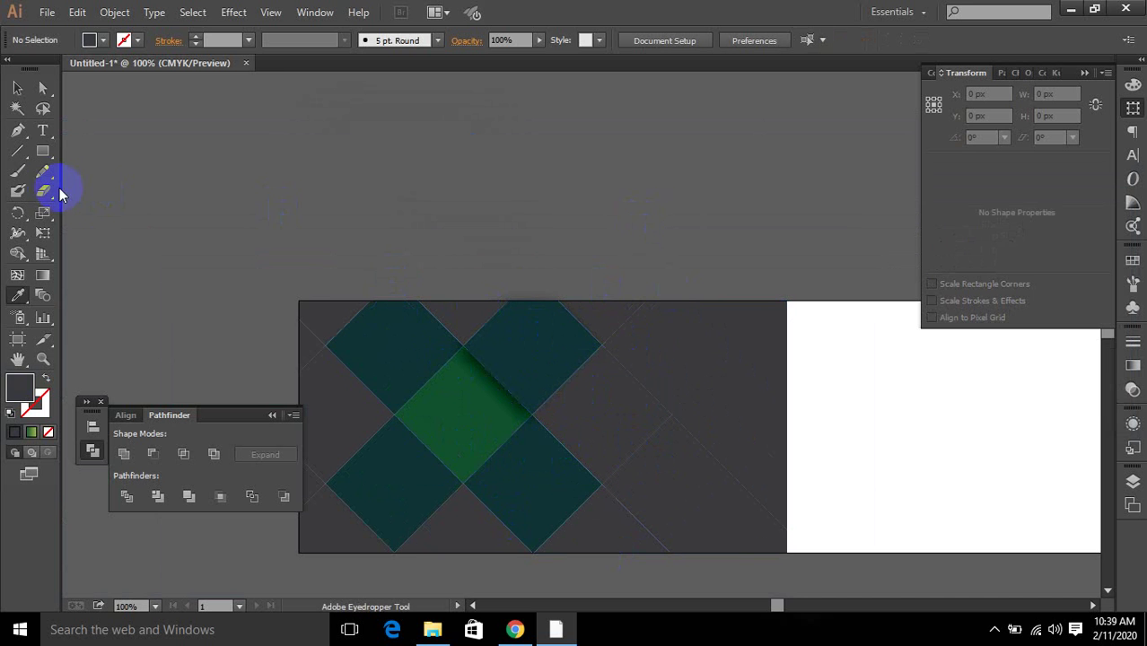
pyautogui.scroll(3, 393, 347)
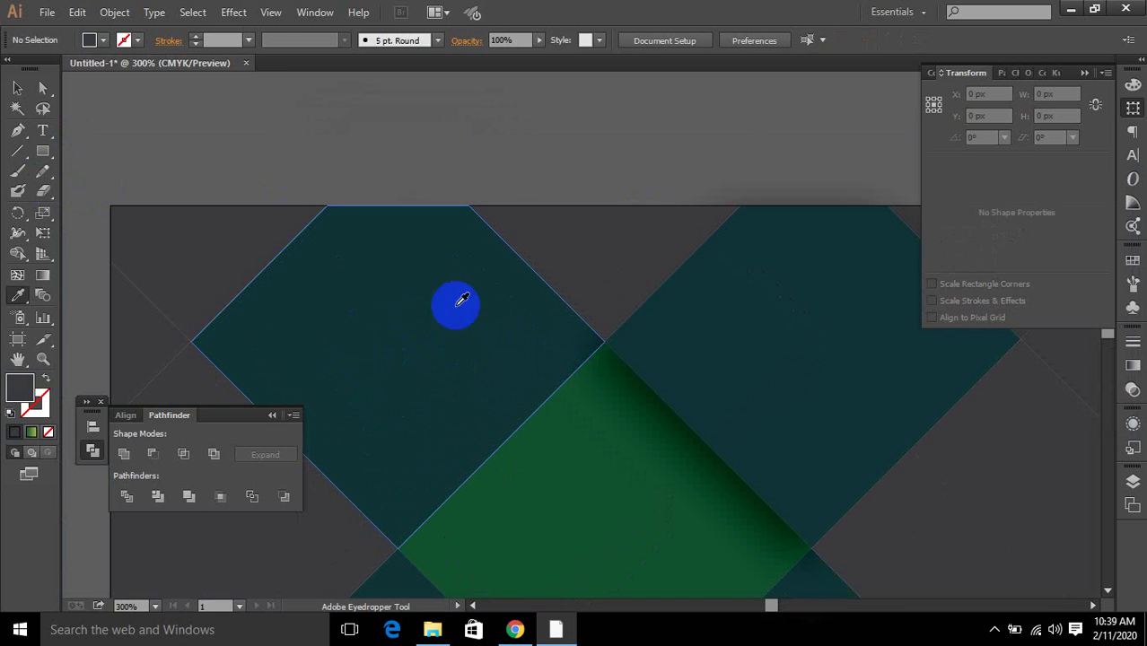
pyautogui.scroll(-3, 545, 359)
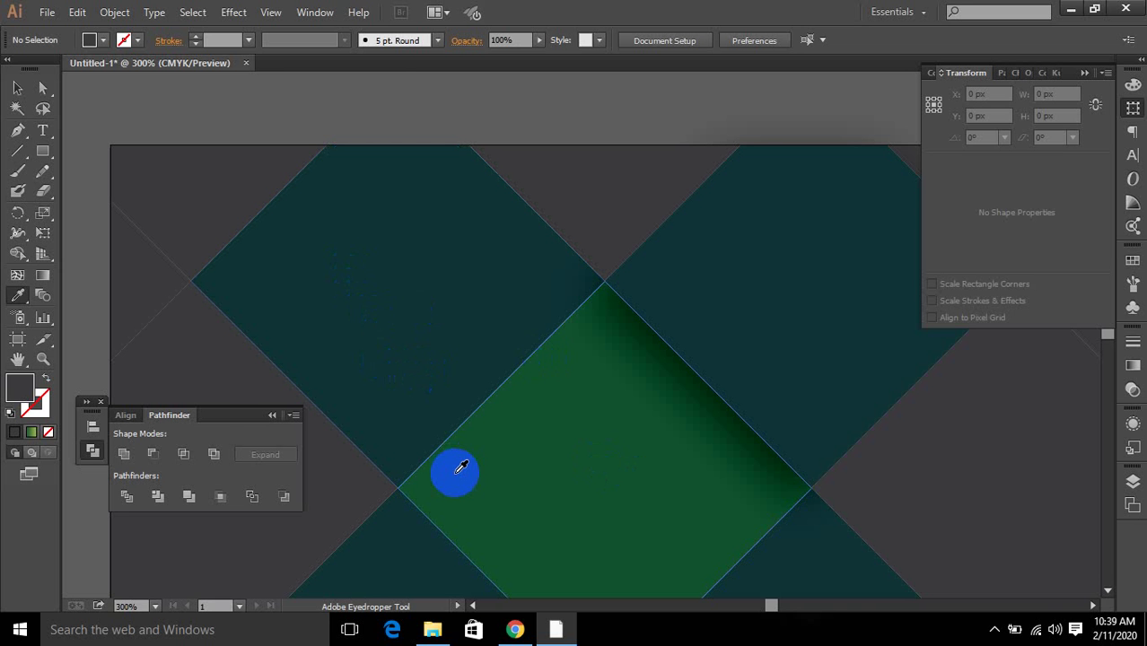
pyautogui.click(233, 12)
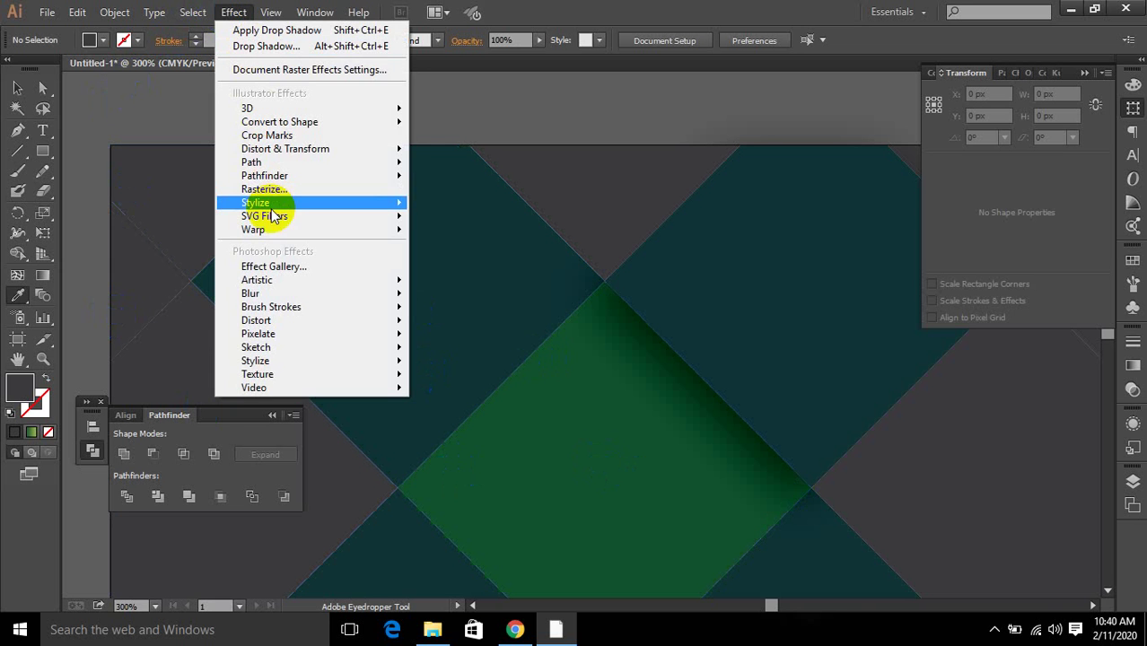
pyautogui.moveTo(327, 204)
pyautogui.click(500, 203)
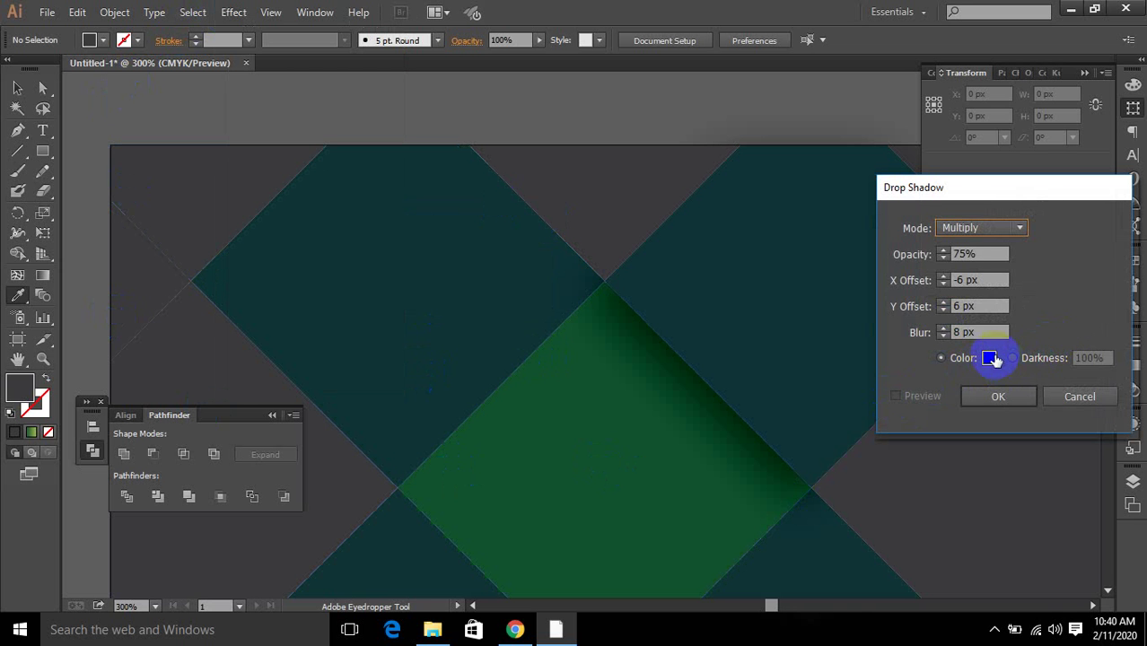
pyautogui.click(1028, 396)
pyautogui.click(408, 304)
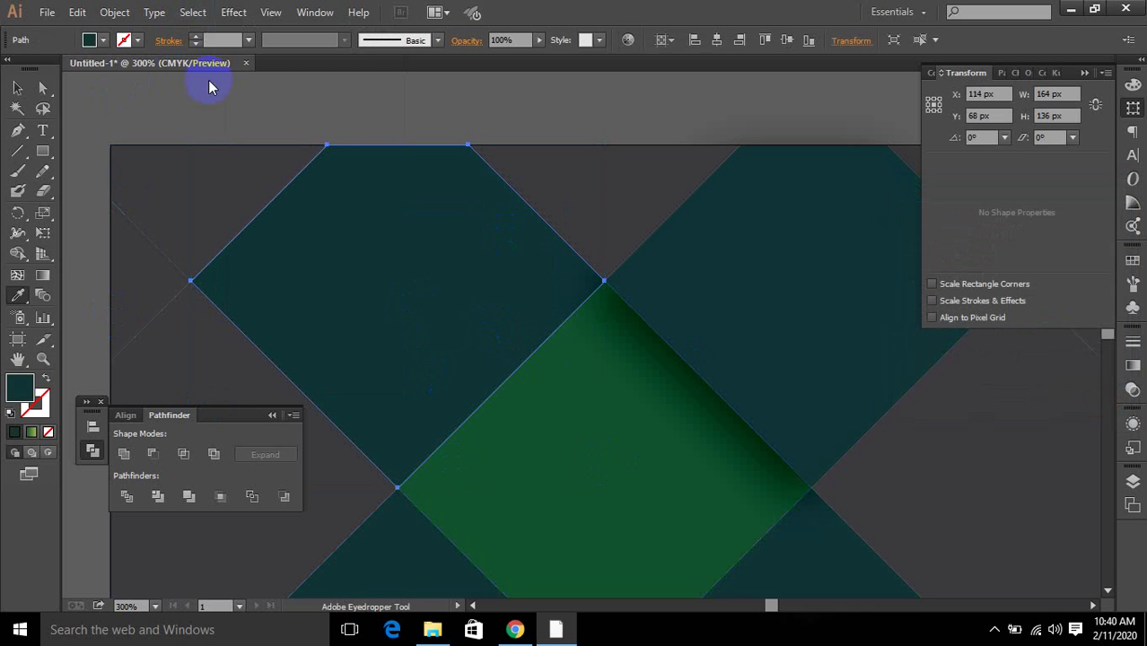
pyautogui.click(231, 11)
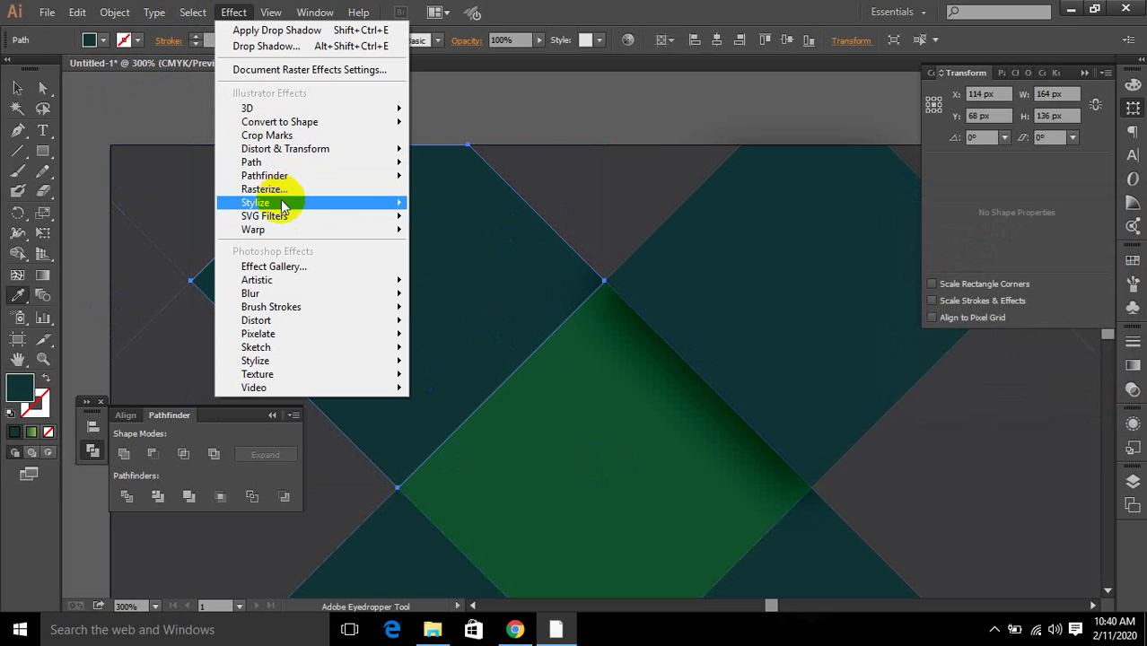
pyautogui.moveTo(290, 202)
pyautogui.click(449, 204)
pyautogui.click(989, 358)
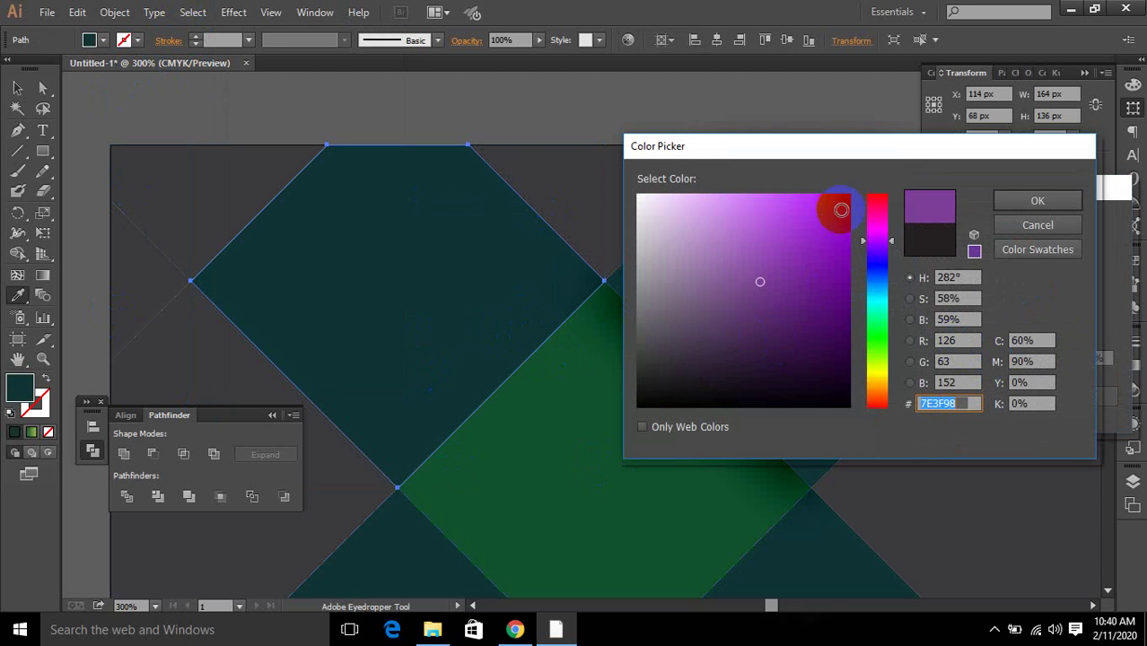
pyautogui.moveTo(877, 223); pyautogui.dragTo(874, 194)
pyautogui.moveTo(835, 234); pyautogui.dragTo(869, 197)
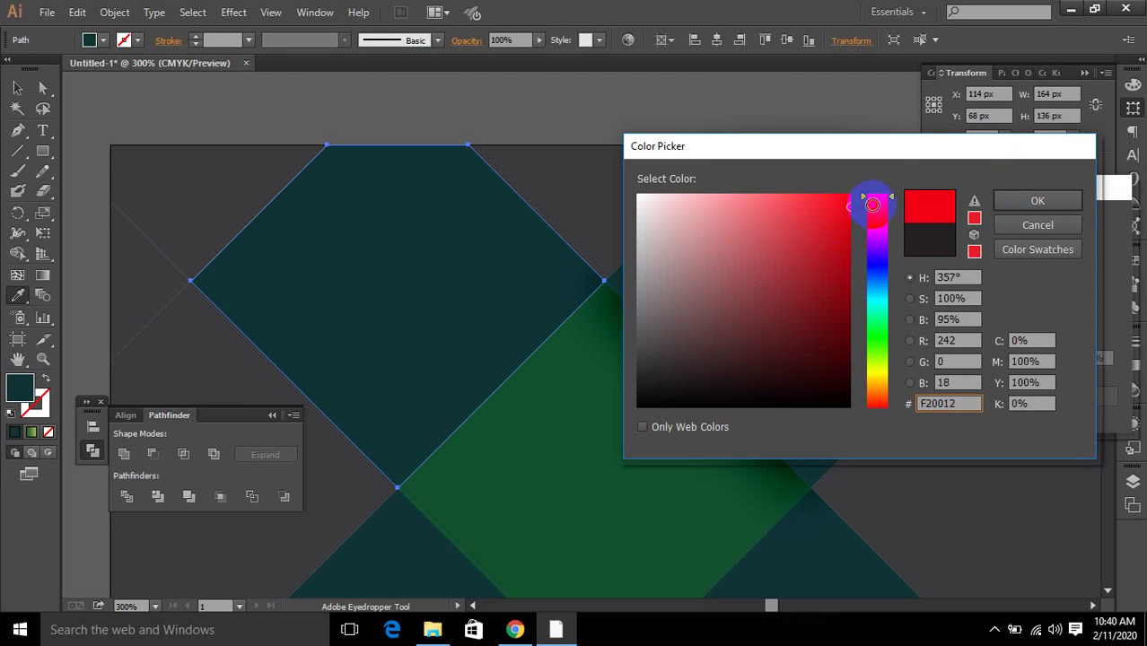
pyautogui.click(1037, 201)
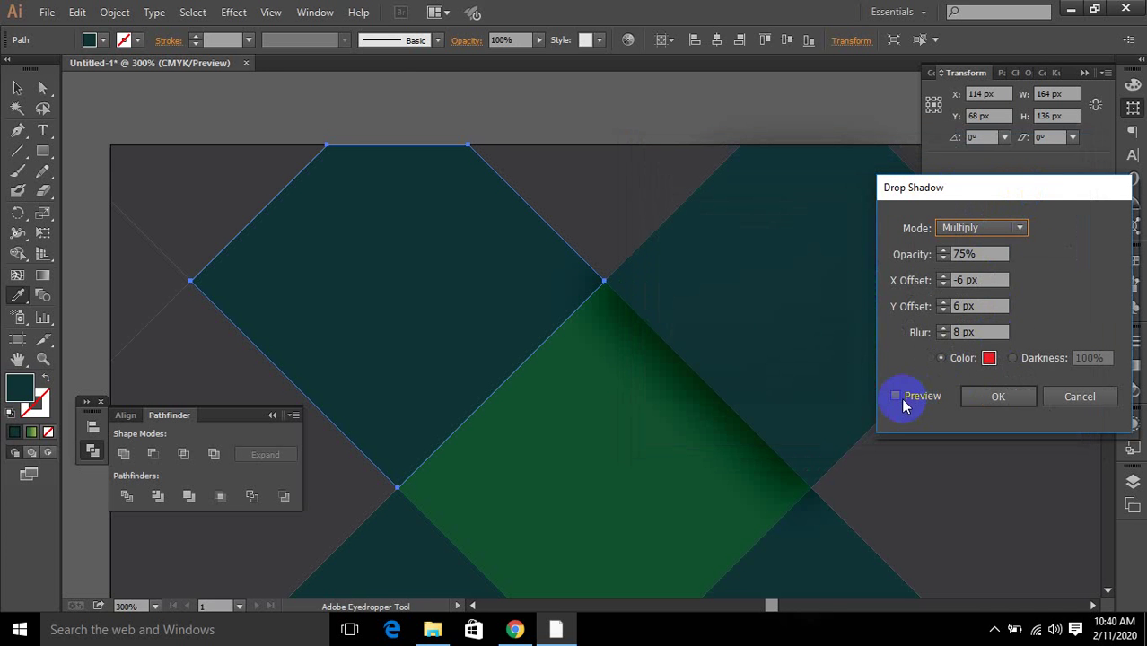
pyautogui.click(897, 397)
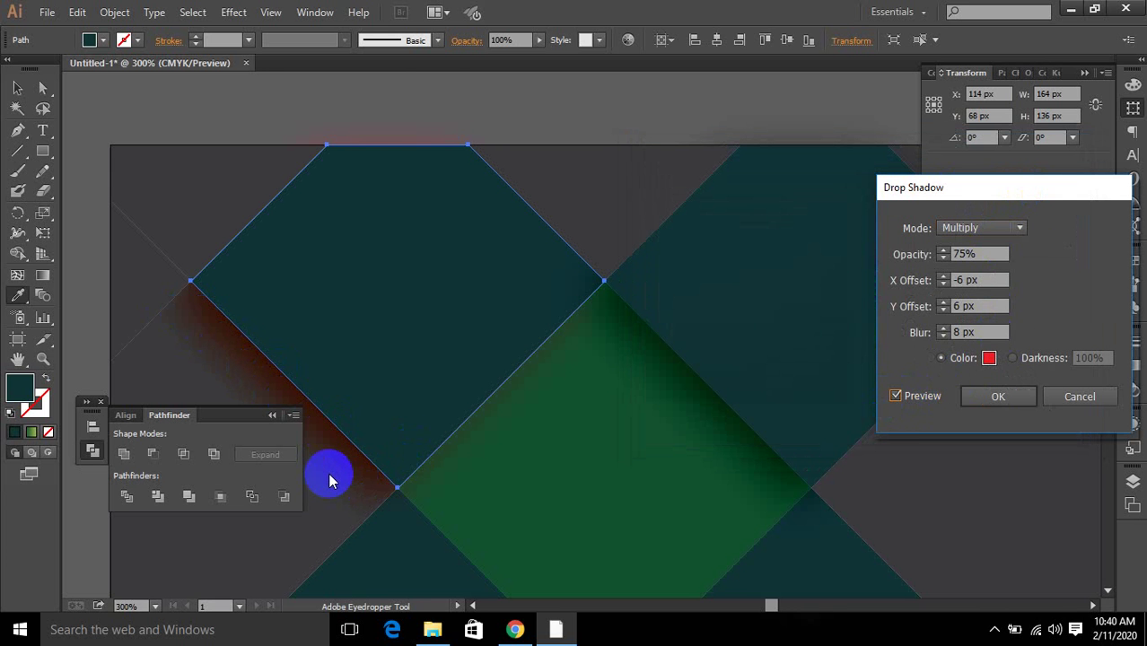
pyautogui.click(1067, 390)
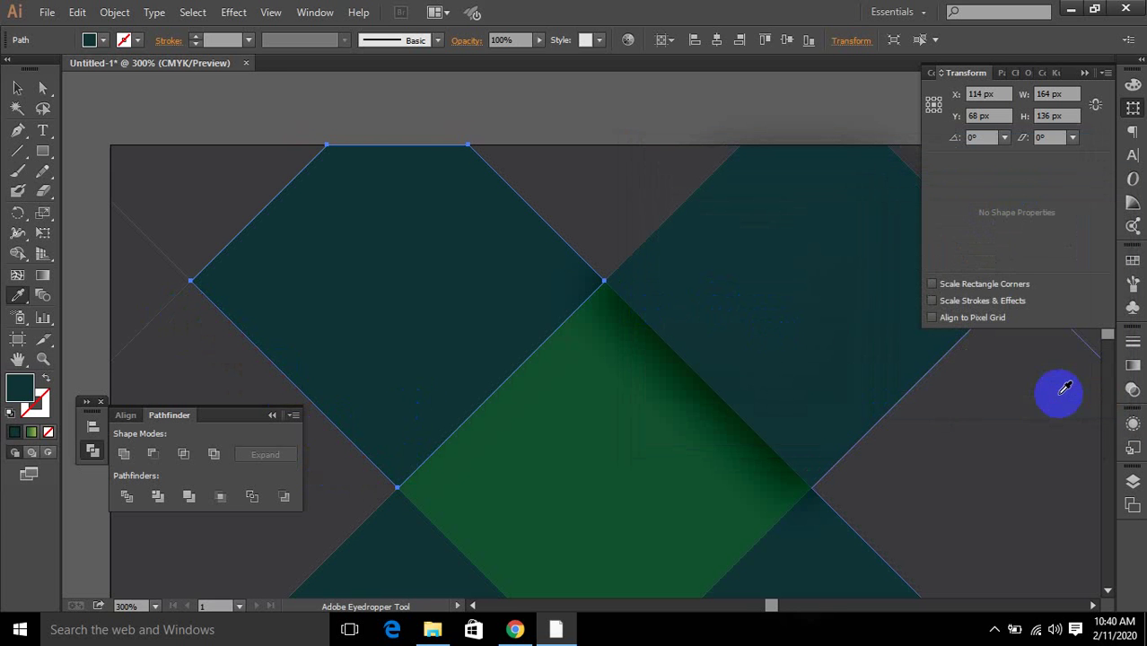
pyautogui.scroll(-1, 305, 236)
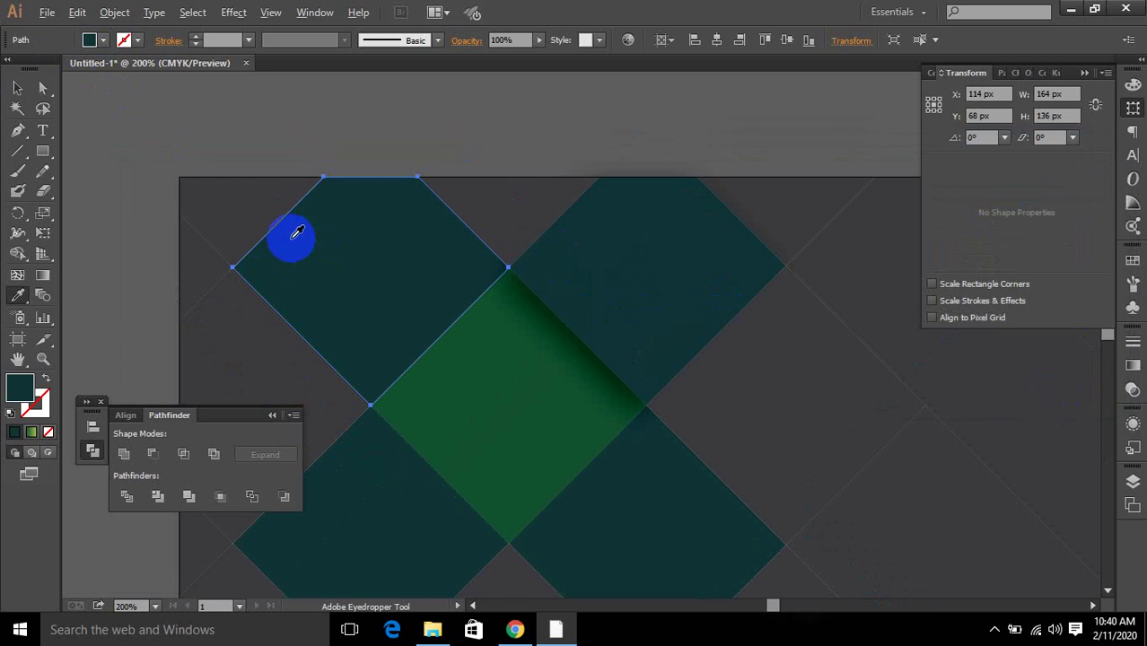
pyautogui.moveTo(33, 64); pyautogui.dragTo(13, 77)
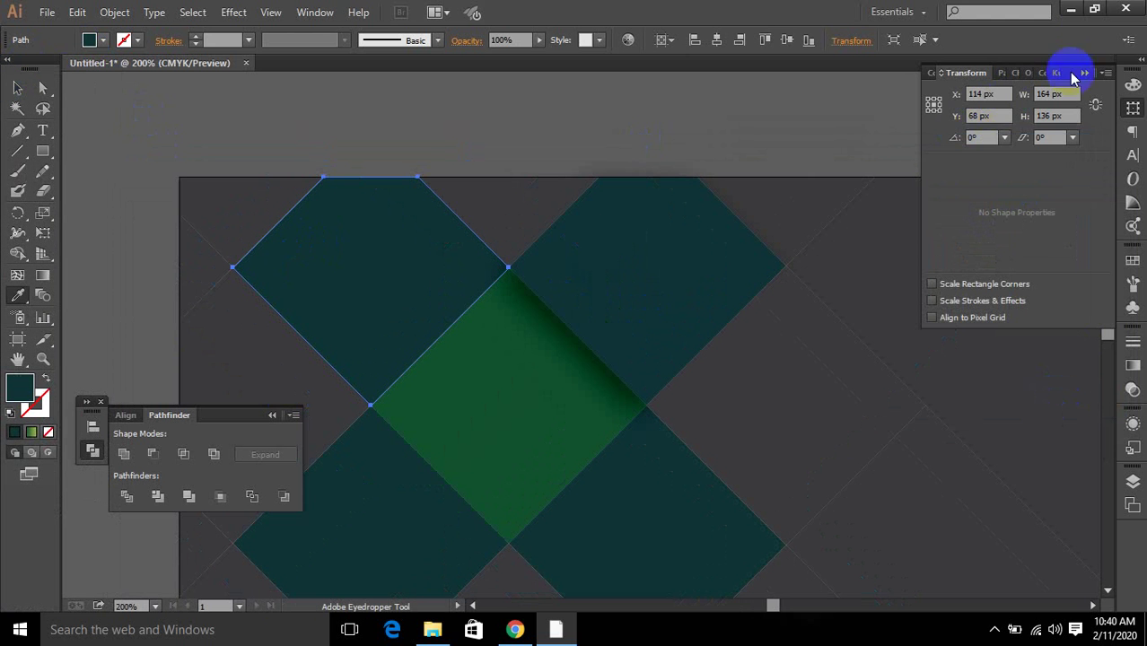
# Switch to Chrome, search Google for "flyer design" in a new tab, and show the image results.
pyautogui.click(515, 629)
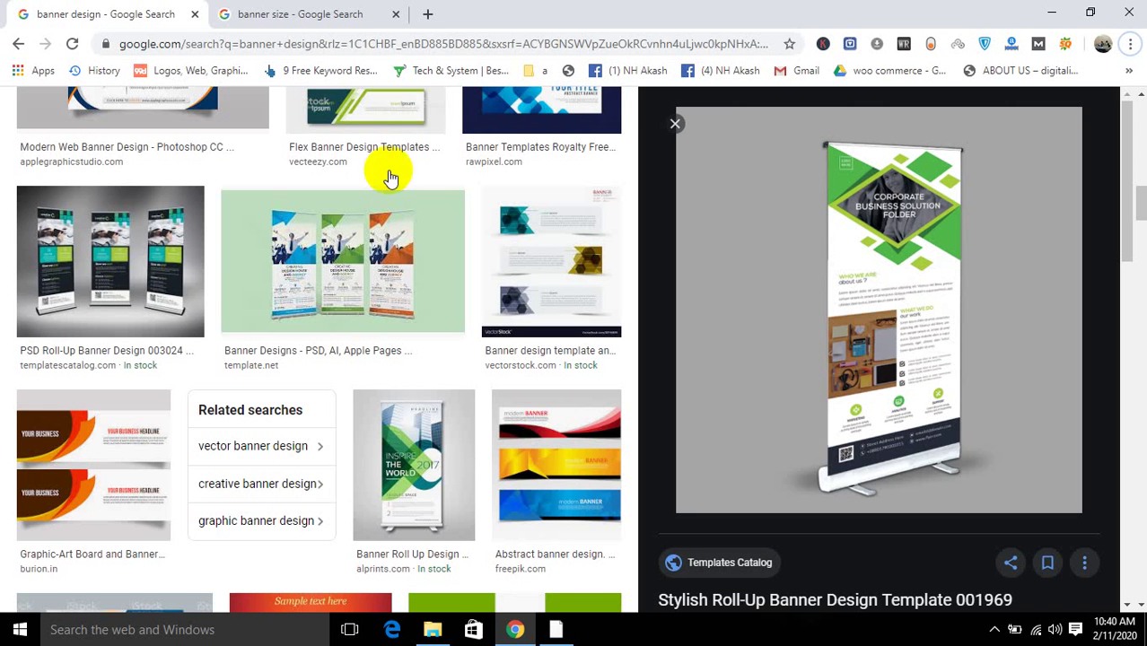
pyautogui.click(427, 15)
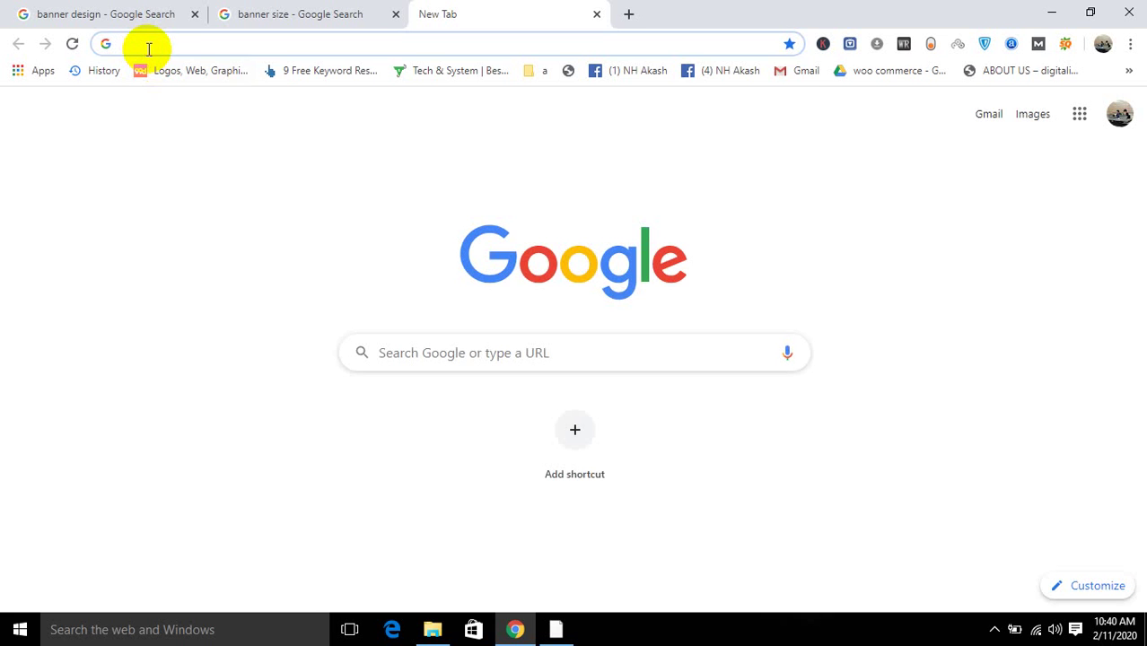
pyautogui.write('fl')
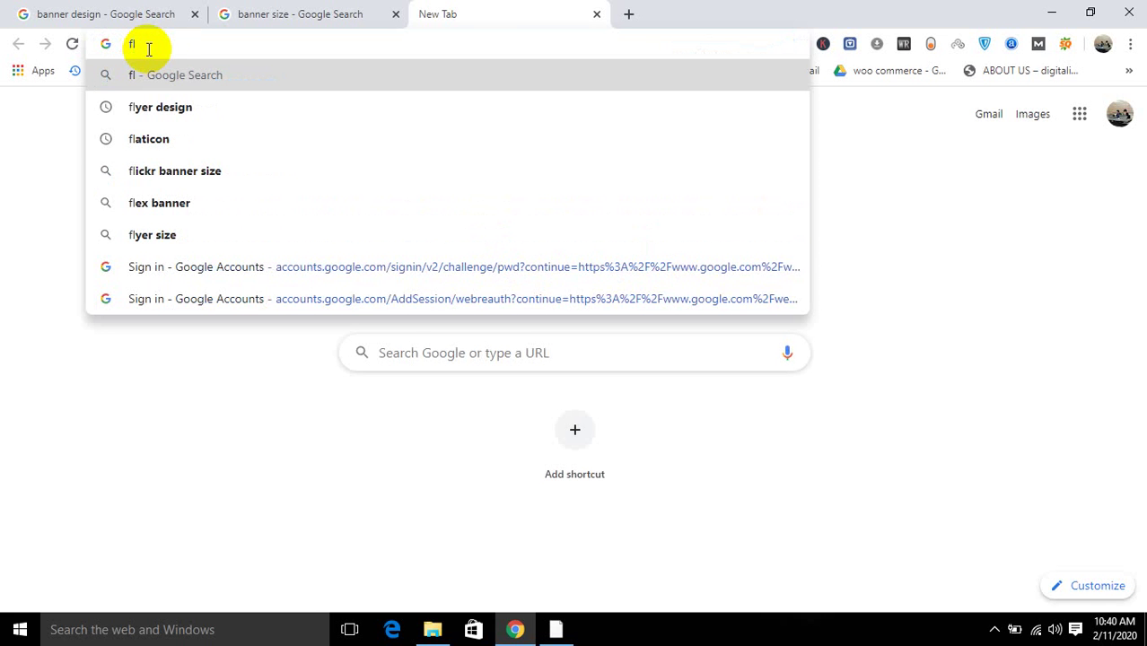
pyautogui.press('Down')
pyautogui.press('Return')
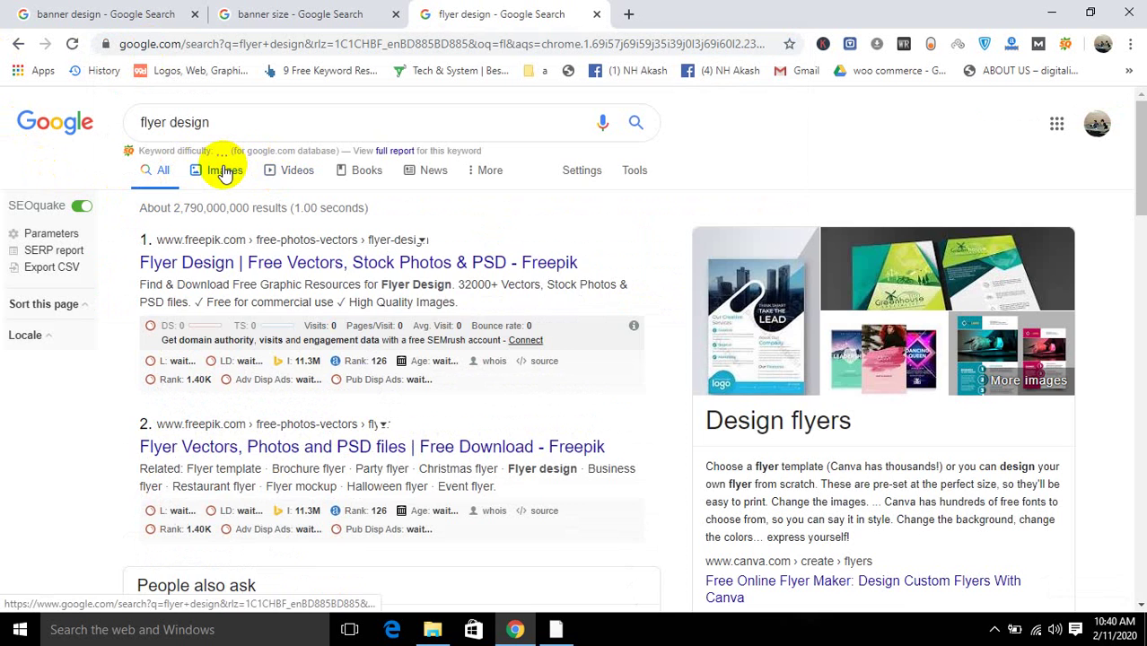
pyautogui.click(225, 167)
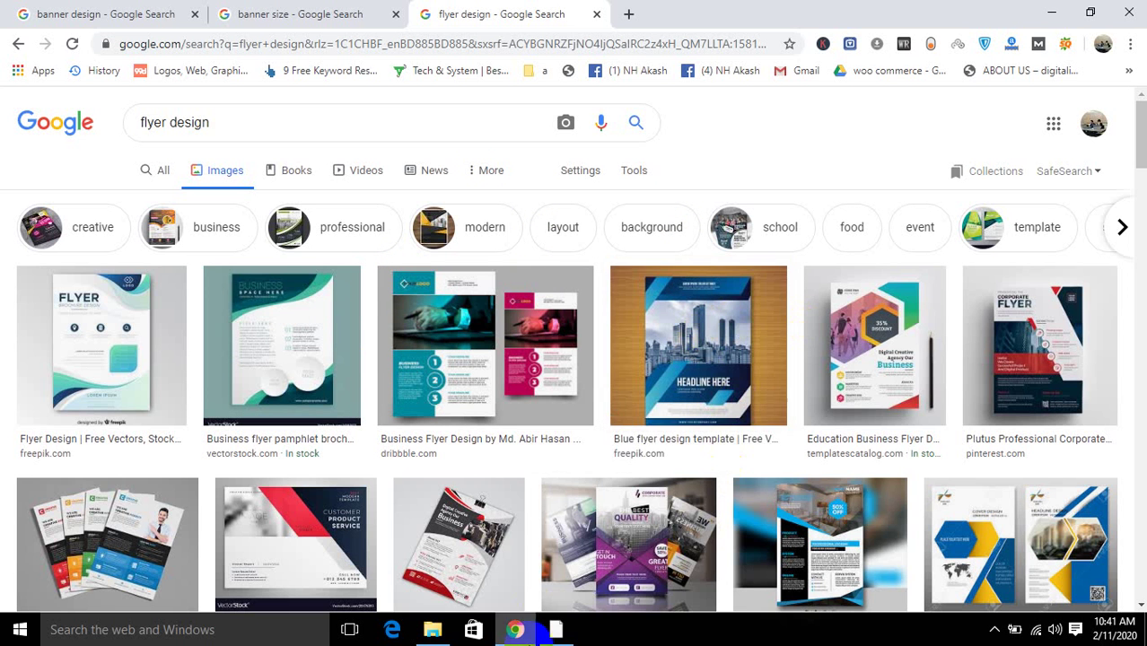
# Switch to Illustrator and create a new document 1000 px wide and 500 px high.
pyautogui.click(572, 626)
pyautogui.scroll(-4, 513, 318)
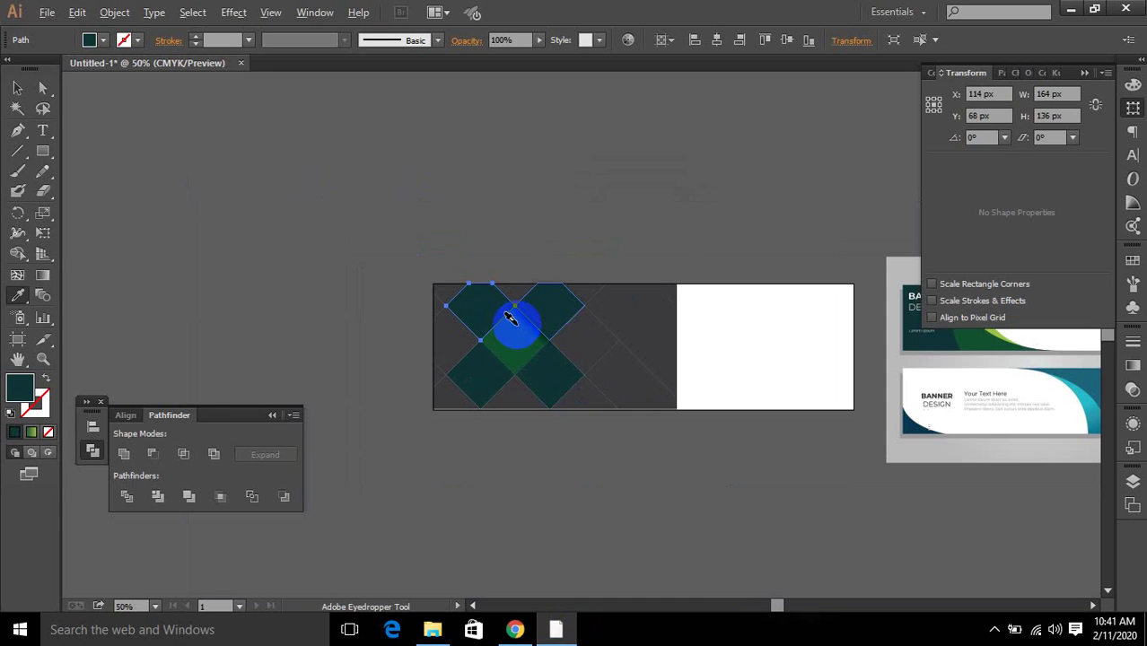
pyautogui.moveTo(652, 403); pyautogui.dragTo(497, 241)
pyautogui.click(47, 12)
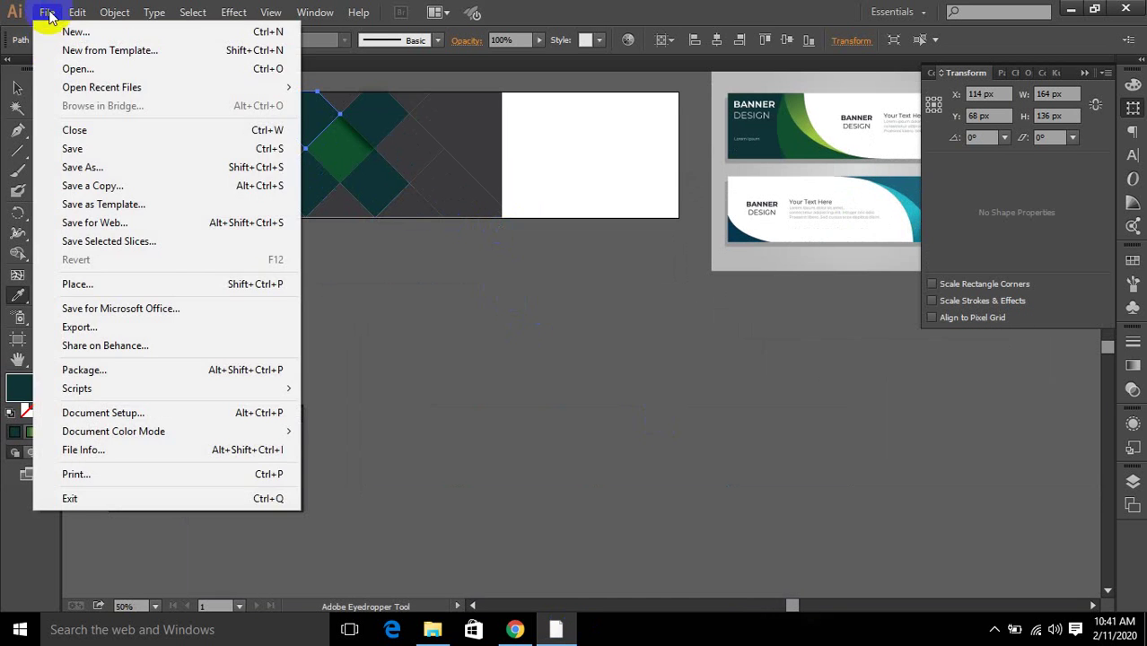
pyautogui.click(65, 31)
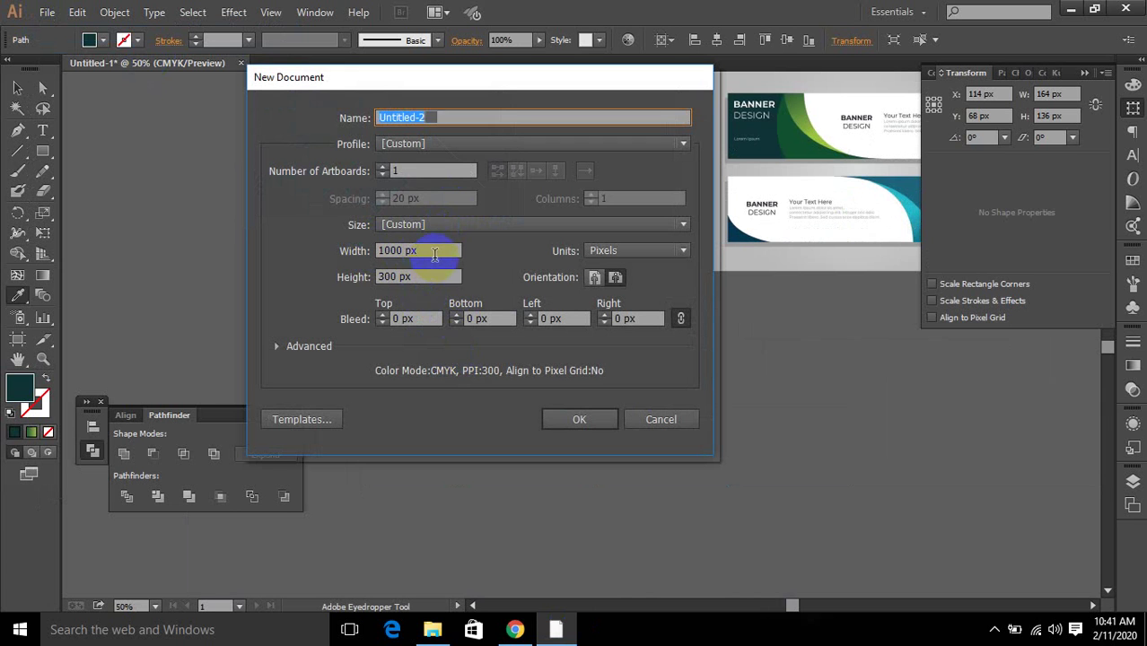
pyautogui.click(353, 278)
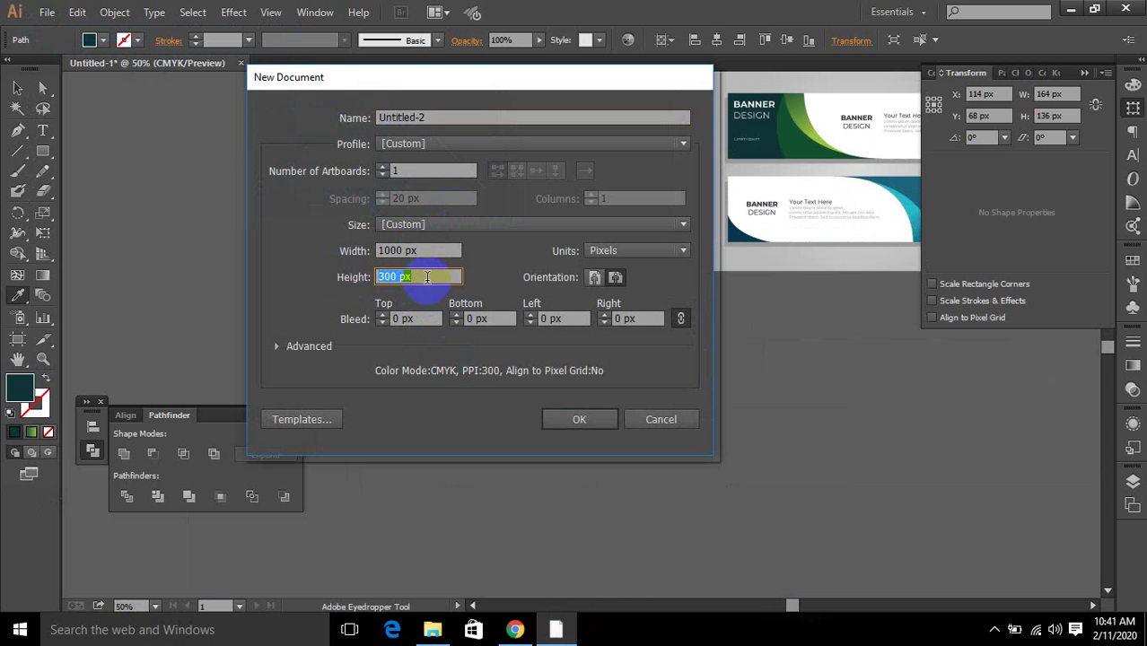
pyautogui.moveTo(425, 278); pyautogui.dragTo(354, 267)
pyautogui.write('5')
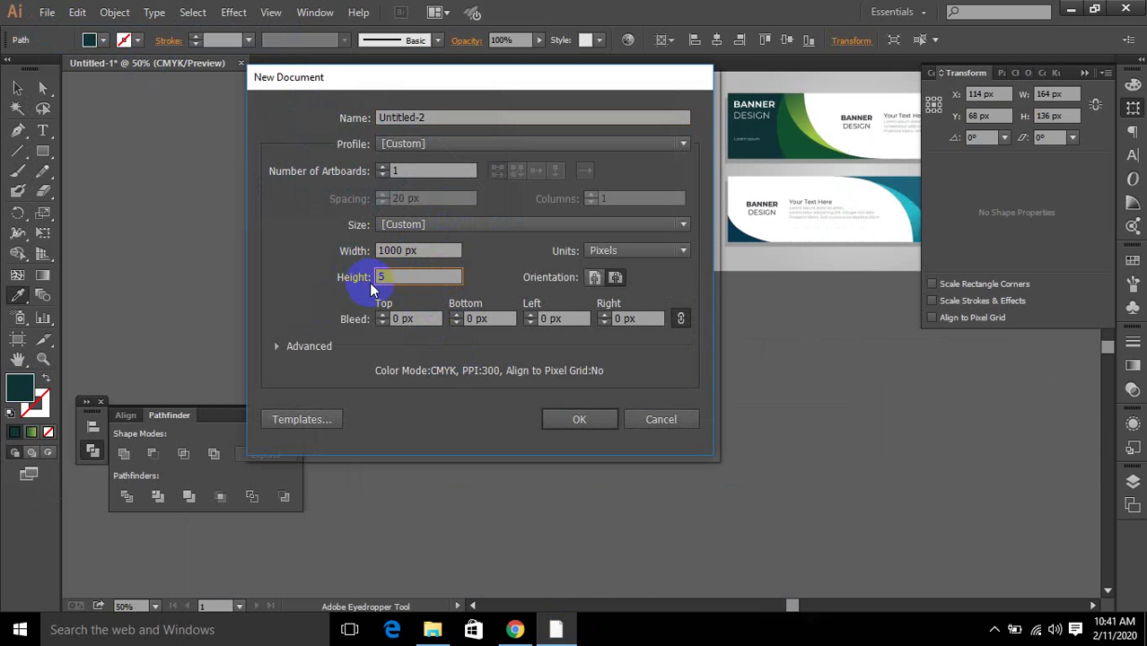
pyautogui.write('00')
pyautogui.click(580, 419)
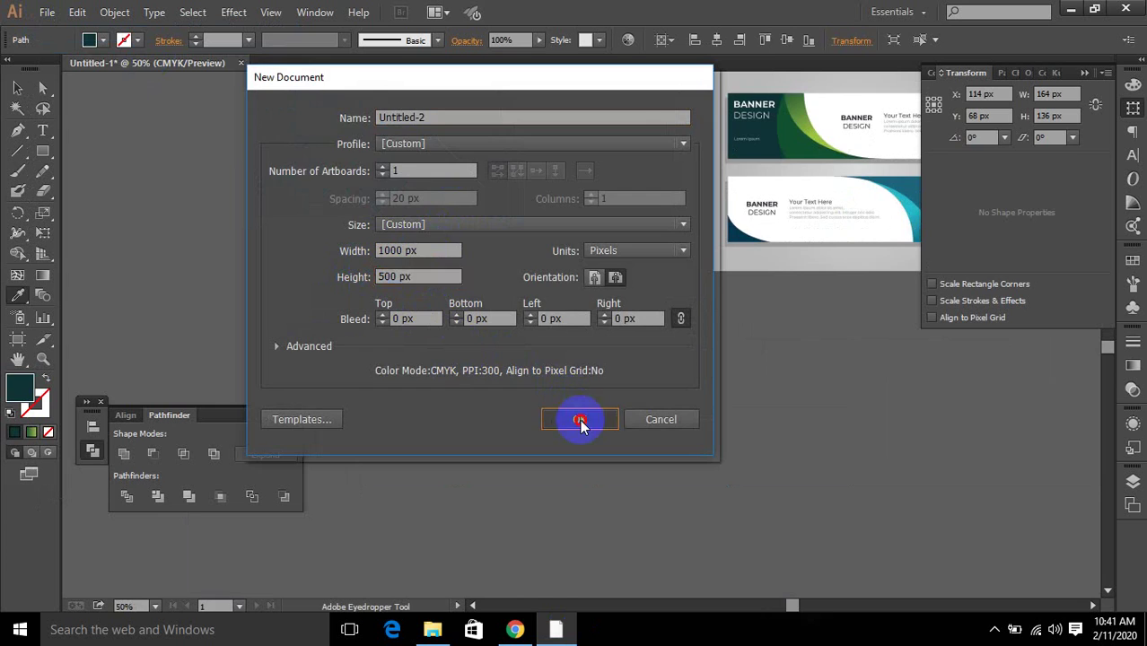
pyautogui.scroll(-3, 587, 413)
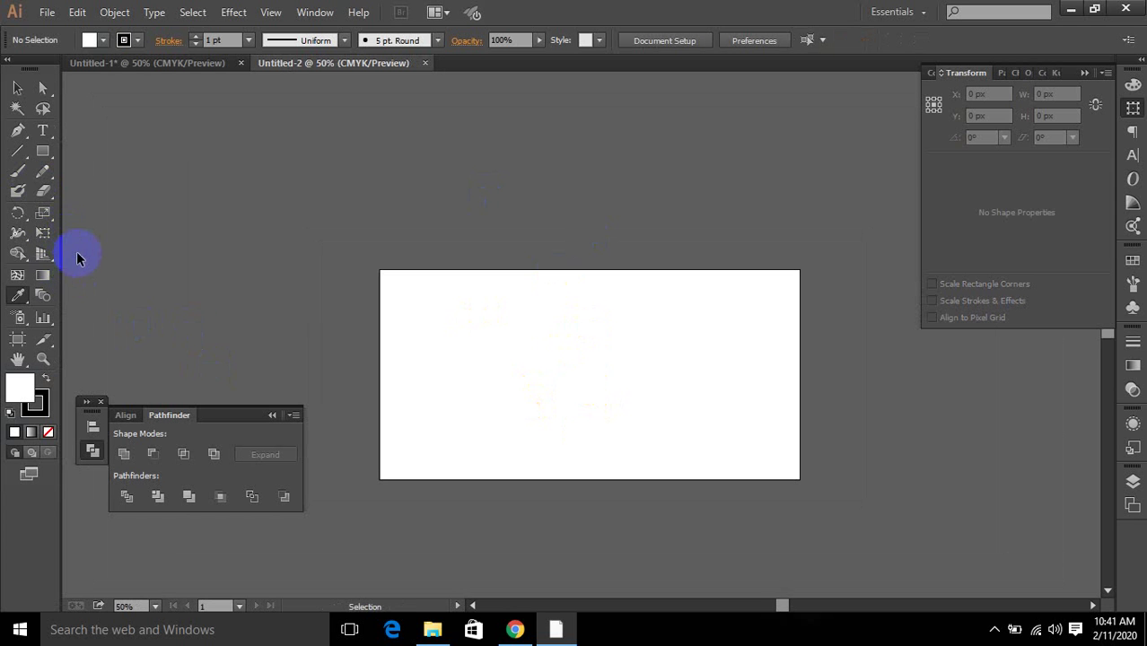
# Show the rulers and place vertical guides near the artboard's middle, on its left edge and on its right edge.
pyautogui.hotkey('ctrl', 'r')
pyautogui.moveTo(70, 251); pyautogui.dragTo(569, 333)
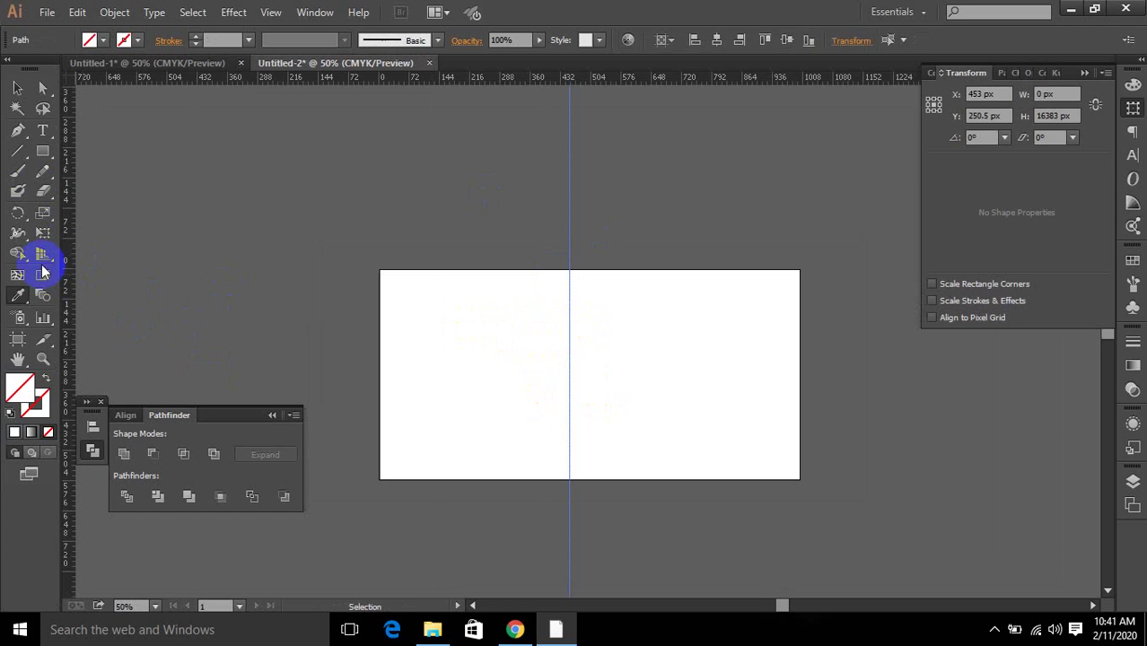
pyautogui.moveTo(66, 274); pyautogui.dragTo(381, 302)
pyautogui.moveTo(72, 261); pyautogui.dragTo(800, 339)
# Select all three vertical guides and distribute them by their horizontal centres, aligned to the artboard.
pyautogui.click(17, 88)
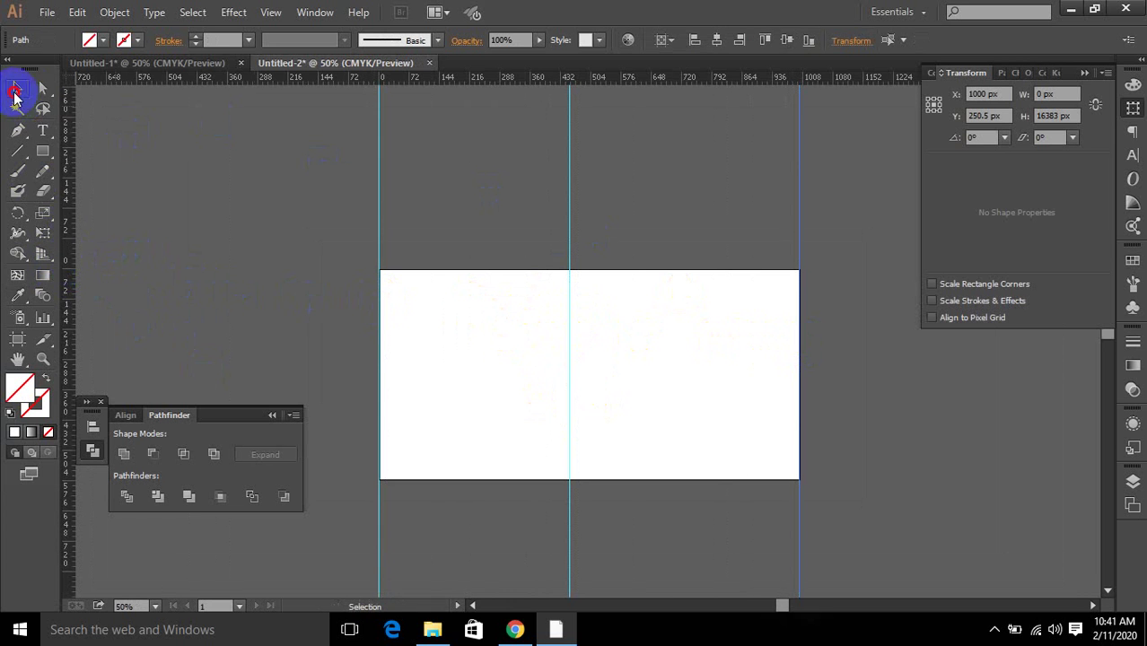
pyautogui.moveTo(305, 154); pyautogui.dragTo(745, 359)
pyautogui.click(568, 346)
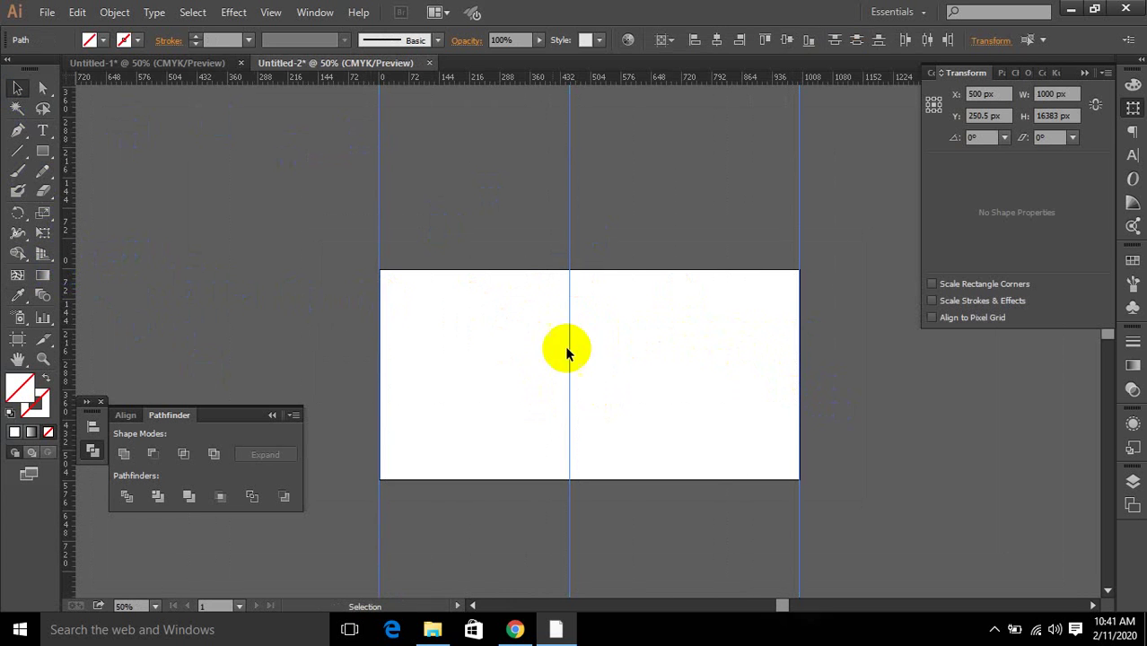
pyautogui.click(125, 415)
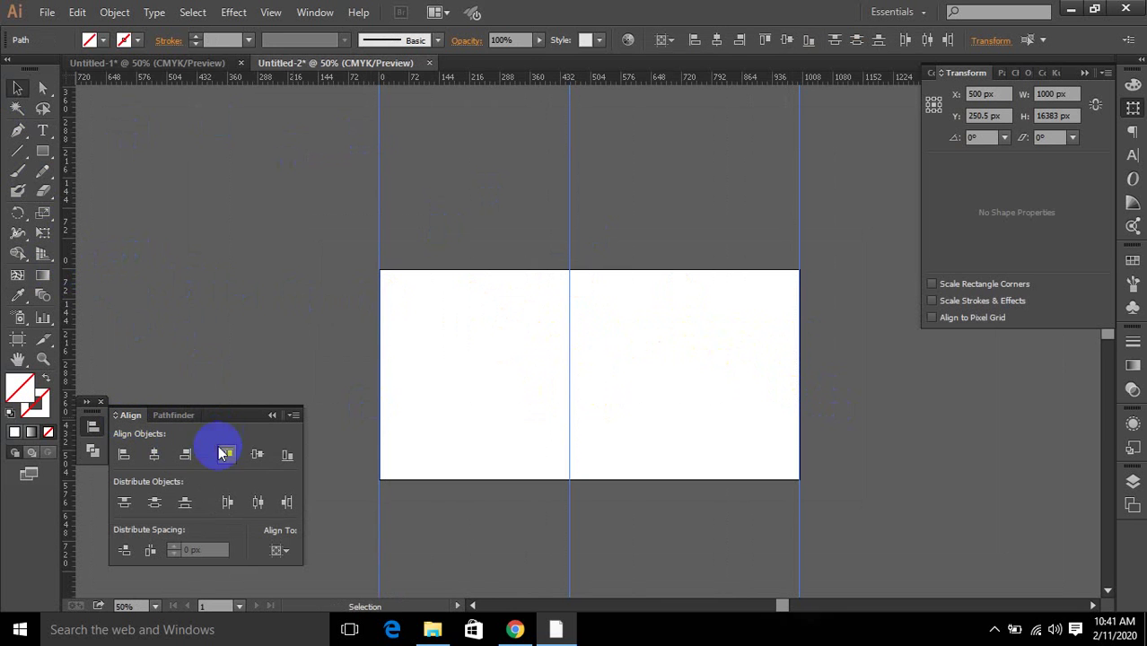
pyautogui.click(278, 550)
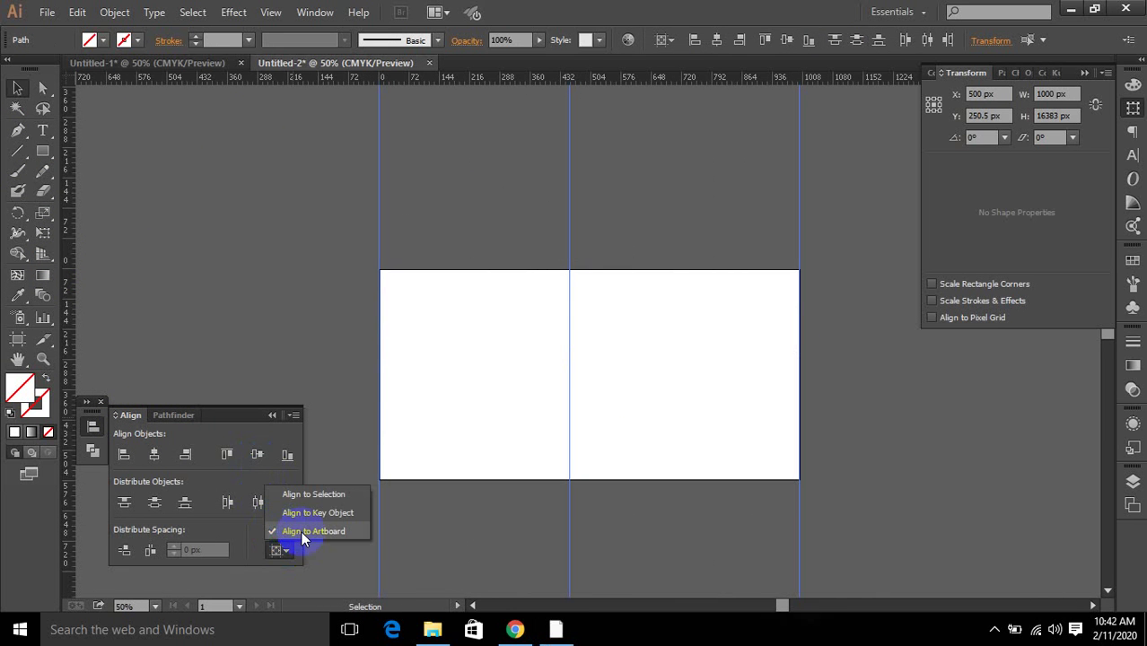
pyautogui.click(316, 533)
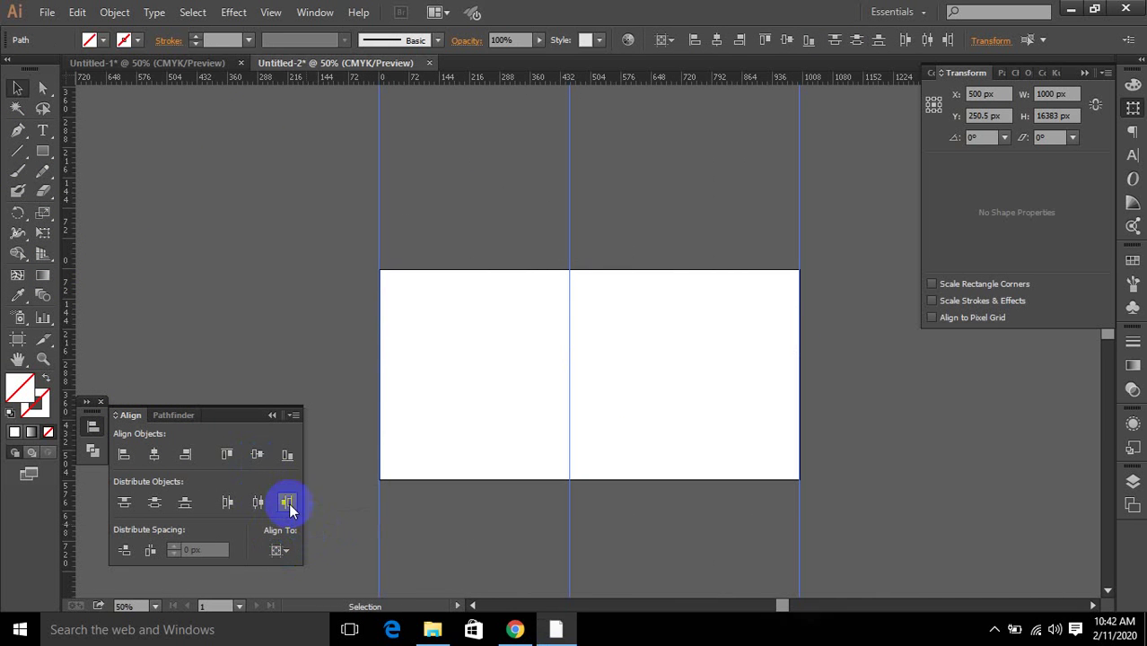
pyautogui.click(258, 504)
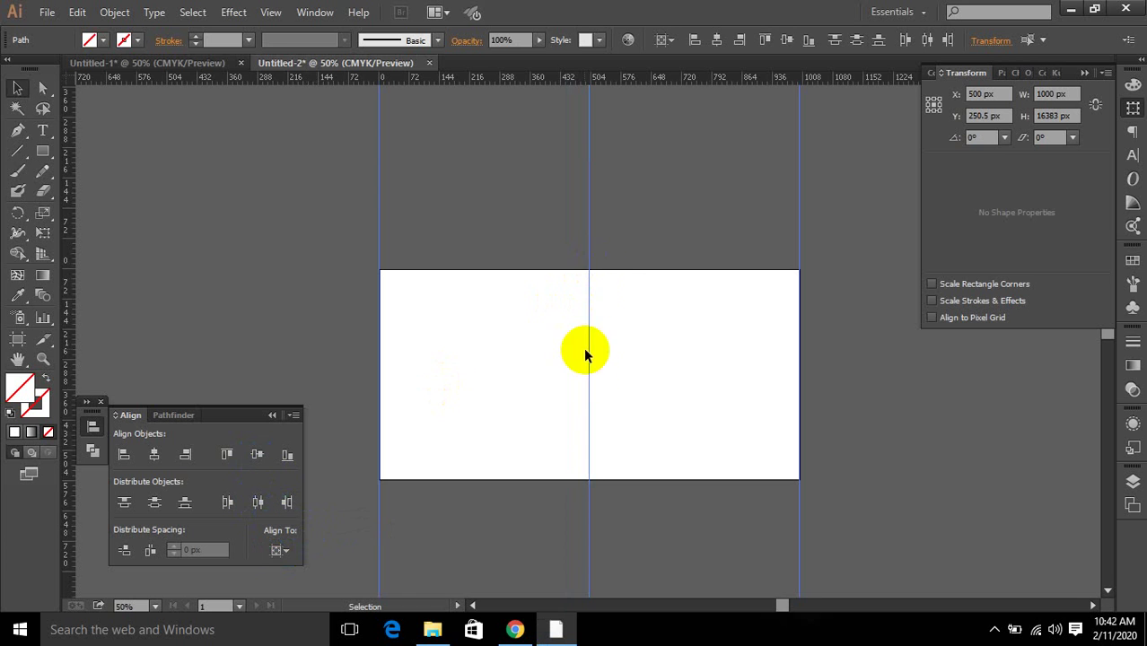
# Draw a square about 56 px wide centred on the middle guide at the artboard's top edge.
pyautogui.click(40, 153)
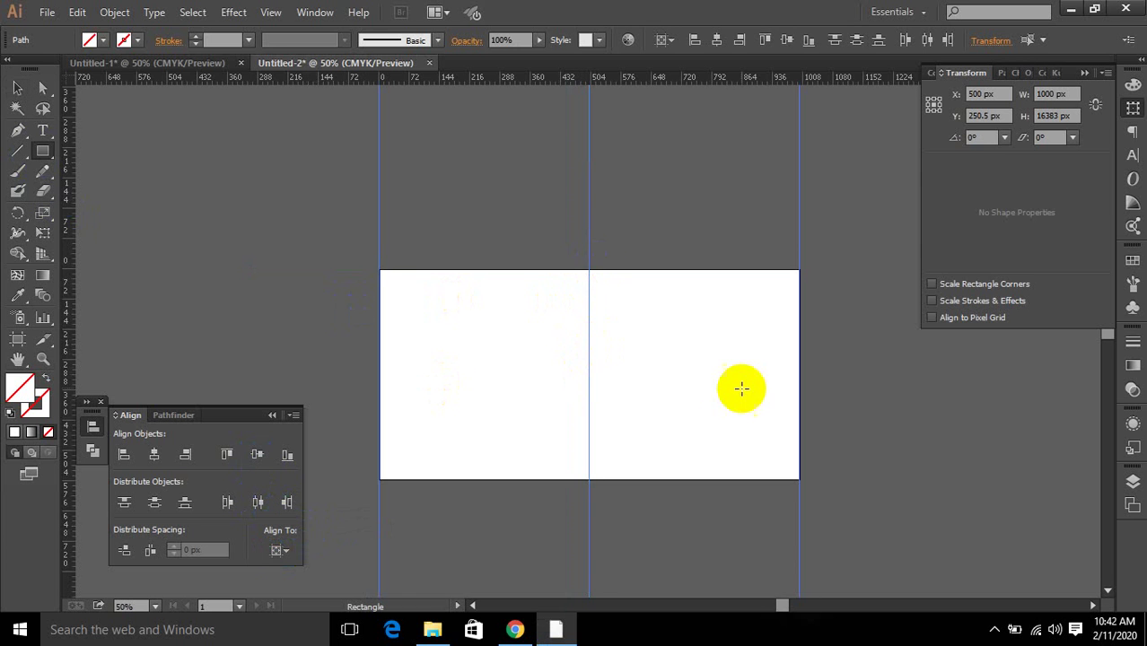
pyautogui.scroll(3, 623, 318)
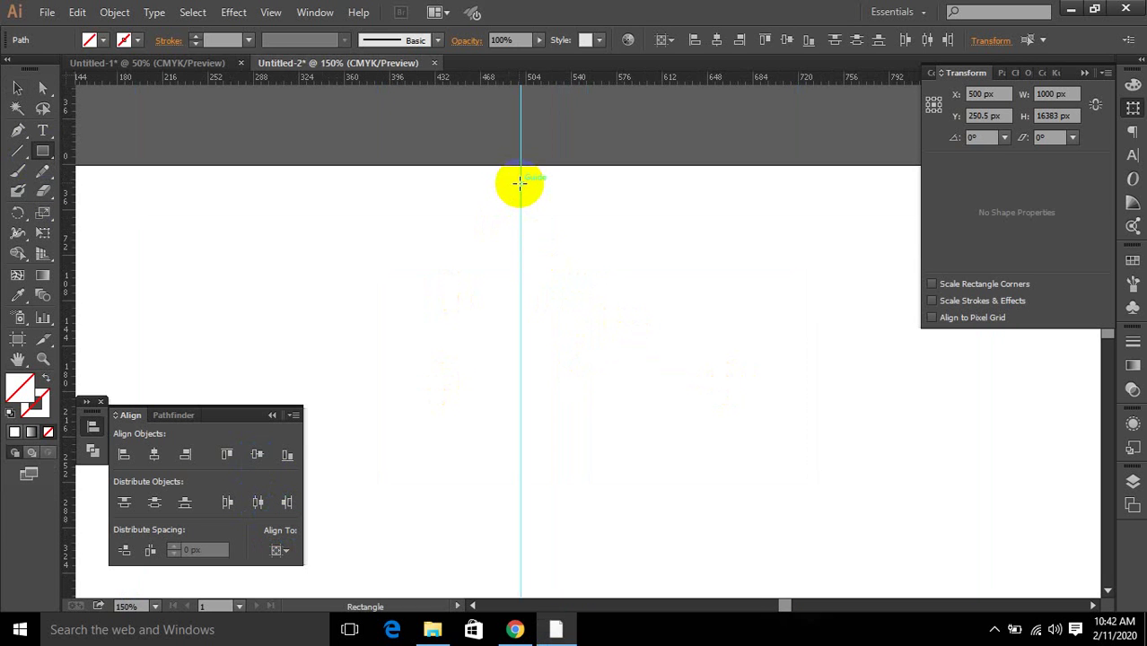
pyautogui.moveTo(520, 183); pyautogui.dragTo(527, 208)
pyautogui.moveTo(528, 208); pyautogui.dragTo(530, 216)
pyautogui.hotkey('ctrl', '1')
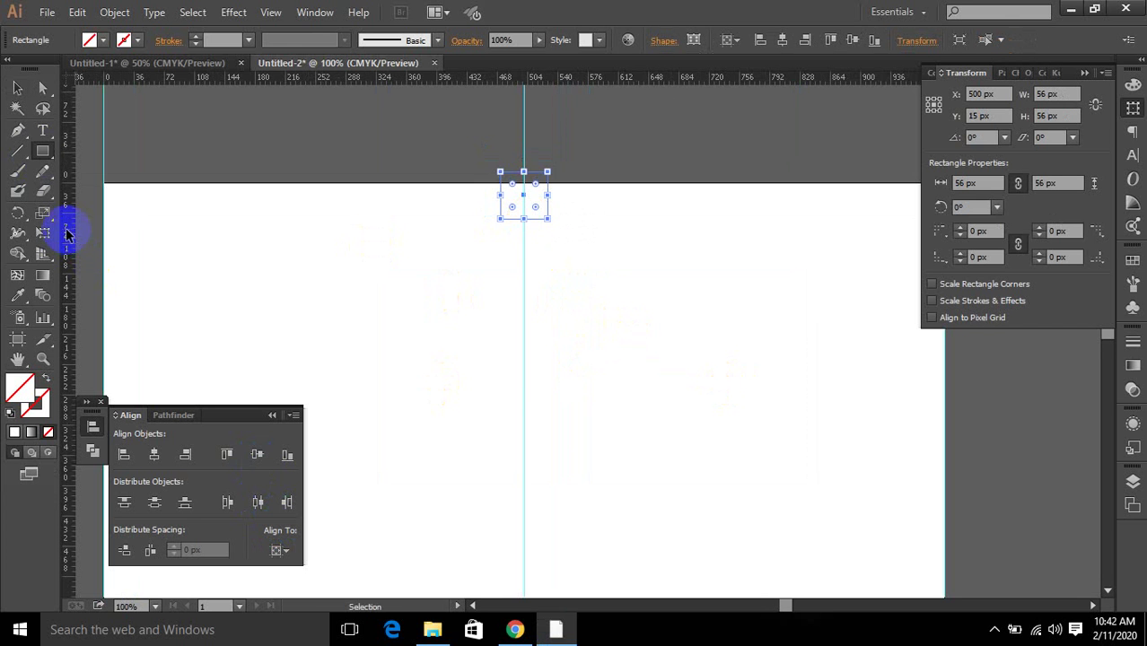
# Place vertical guides on the small square's left and right edges, and delete the square.
pyautogui.moveTo(63, 233); pyautogui.dragTo(500, 195)
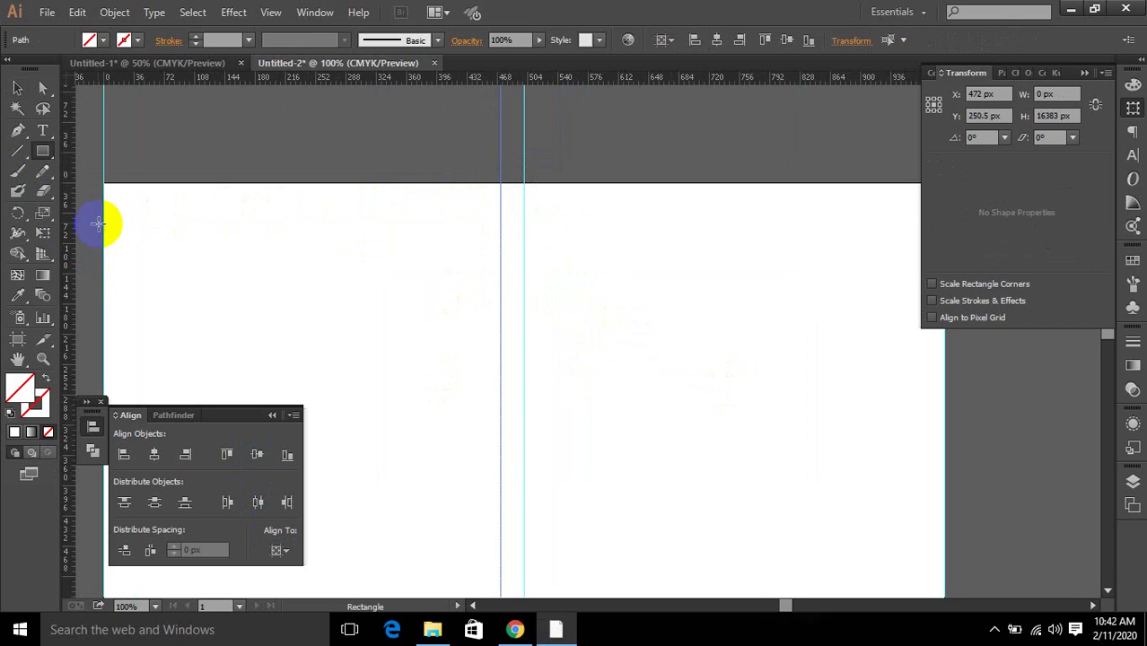
pyautogui.moveTo(69, 231); pyautogui.dragTo(550, 218)
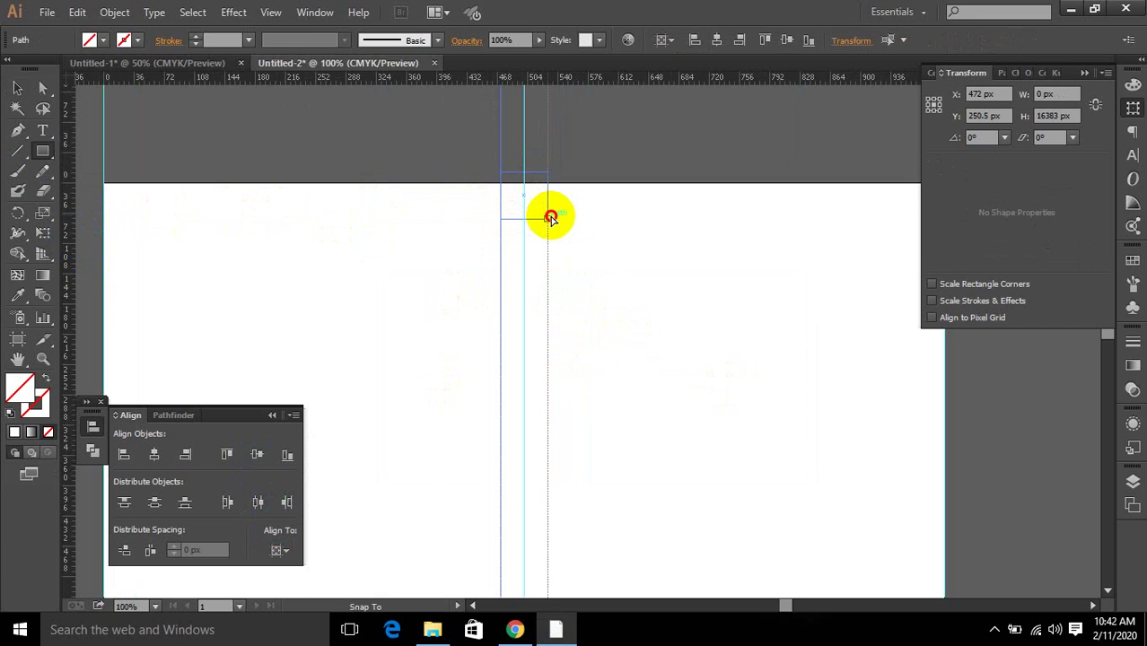
pyautogui.click(535, 217)
pyautogui.press('Delete')
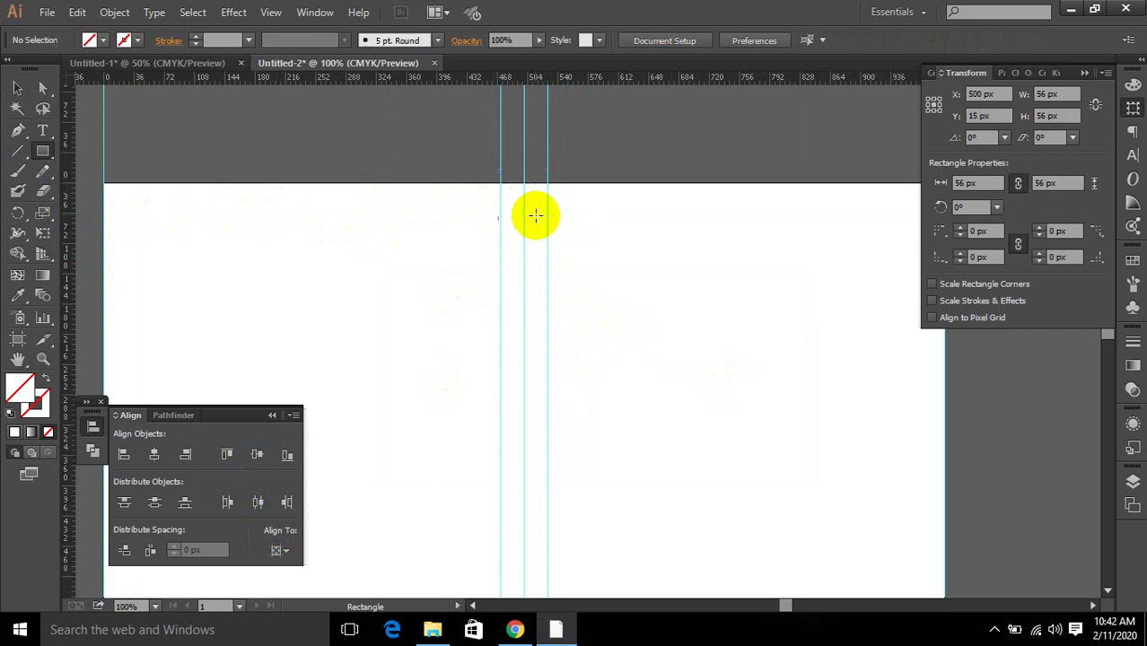
pyautogui.scroll(-3, 555, 261)
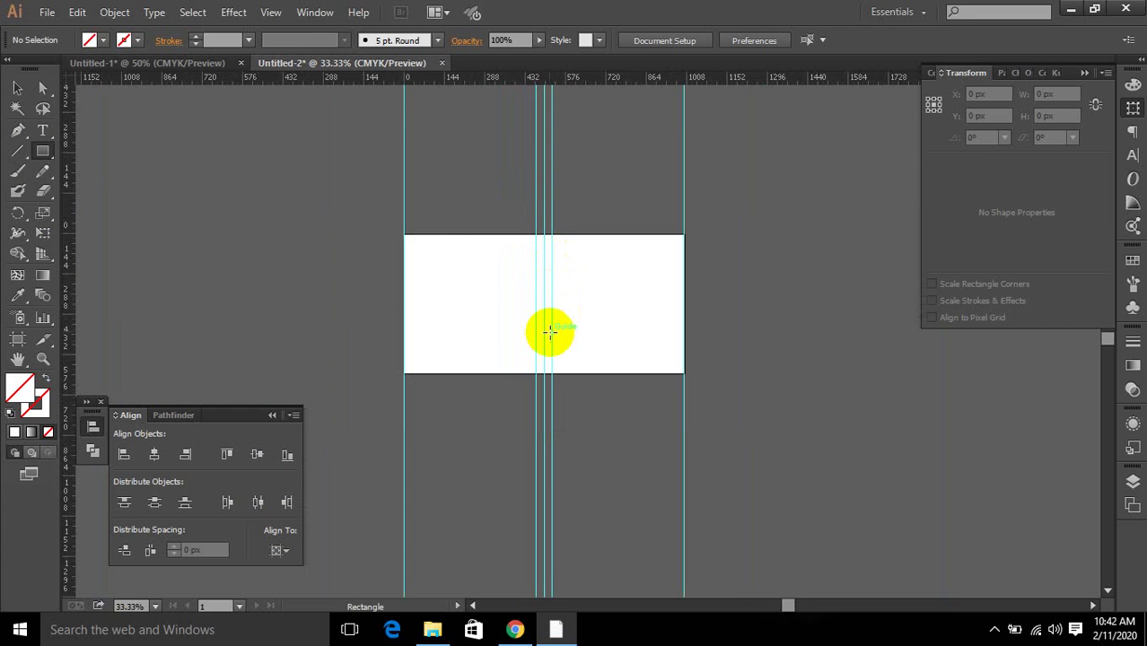
# Extend the artboard's right edge outward until the artboard is about 1327 px wide.
pyautogui.scroll(1, 551, 332)
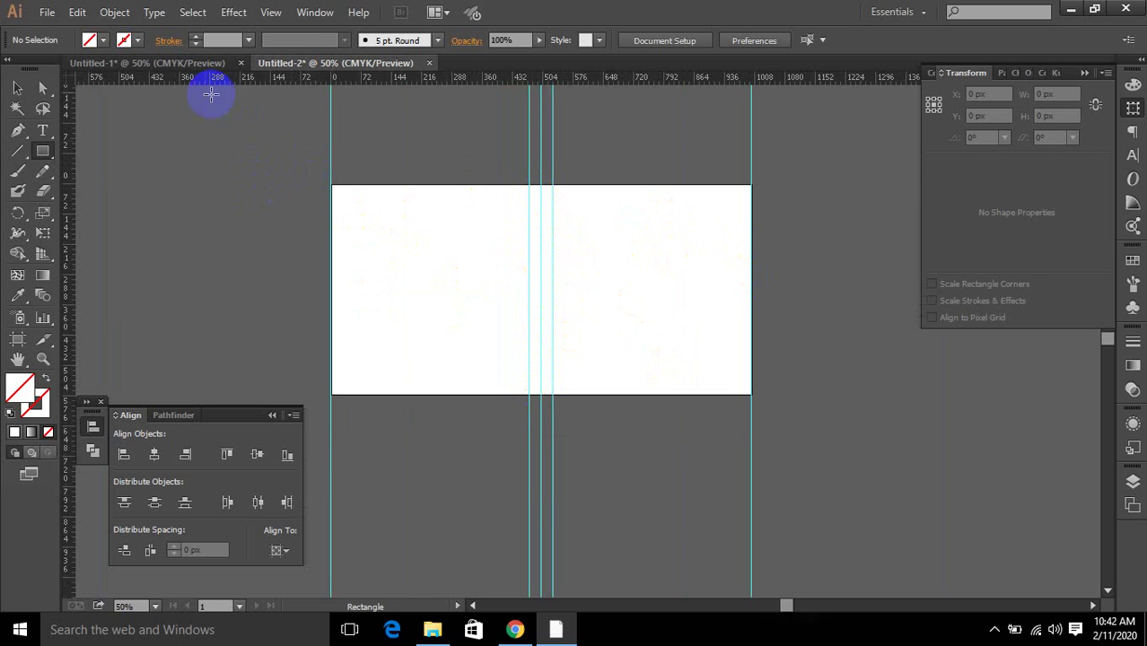
pyautogui.press('v')
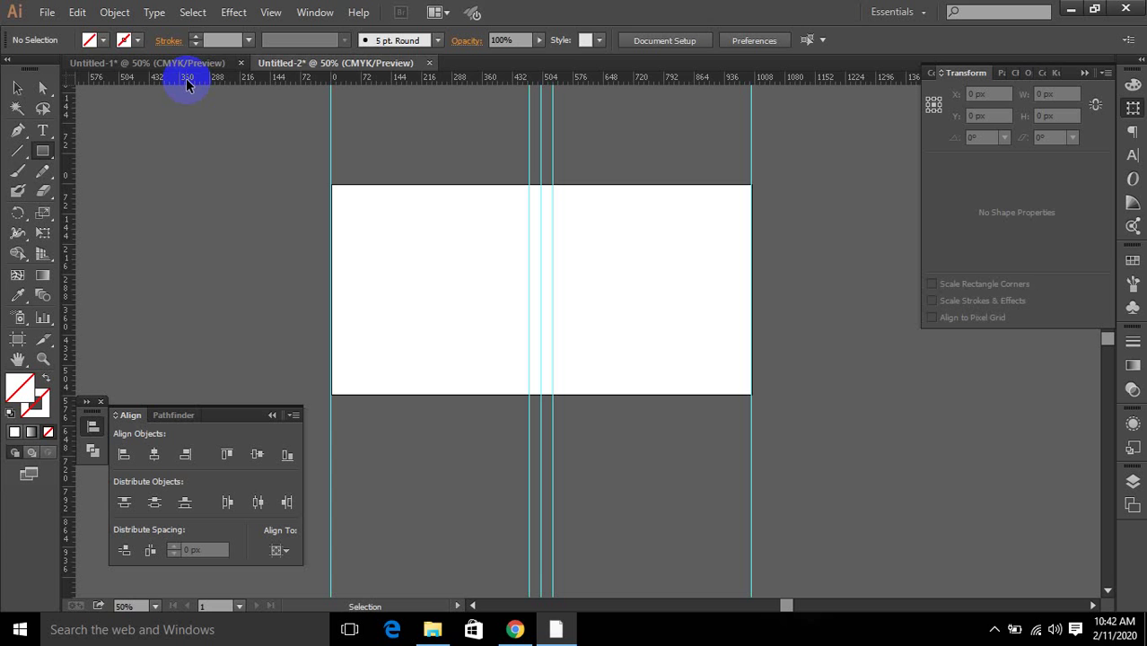
pyautogui.click(269, 67)
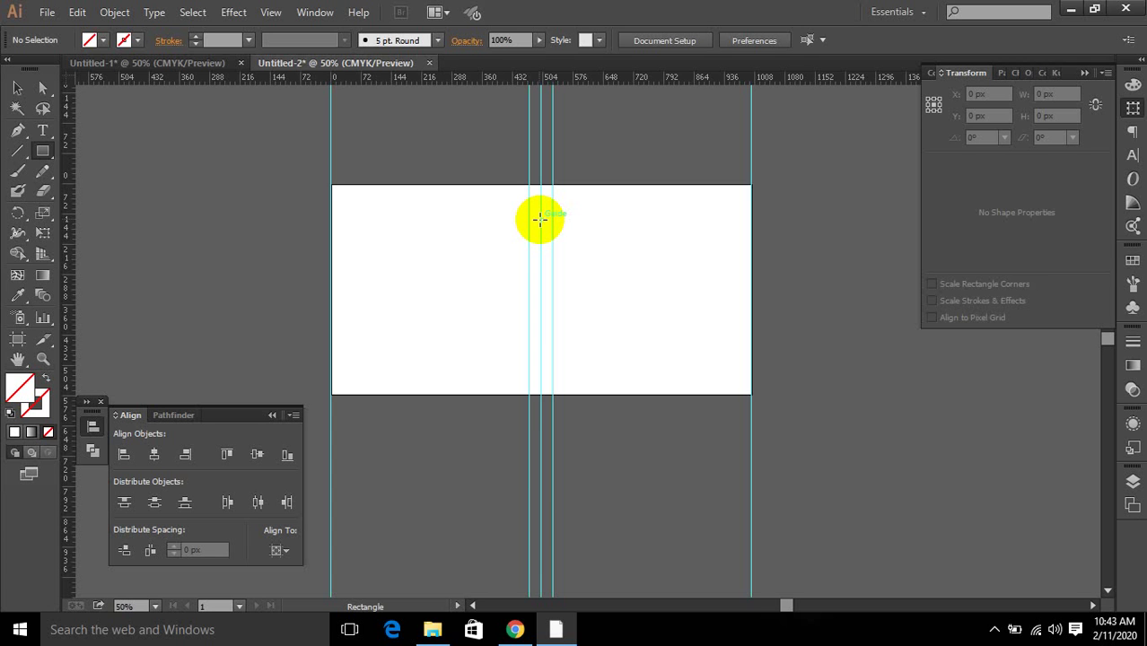
pyautogui.click(660, 185)
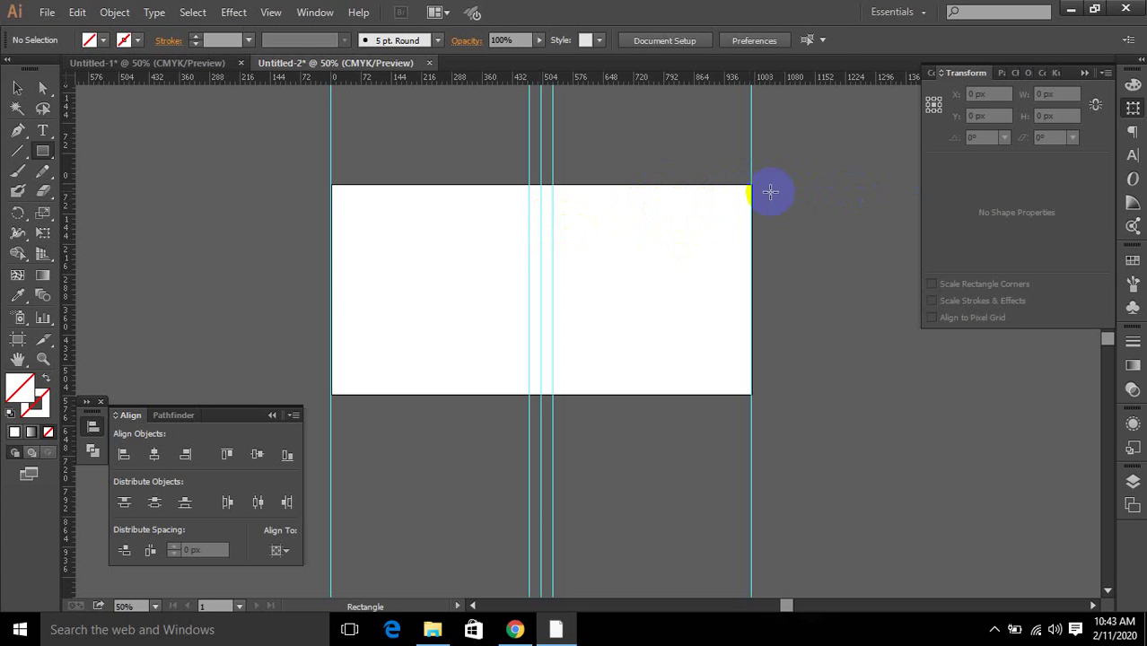
pyautogui.click(18, 341)
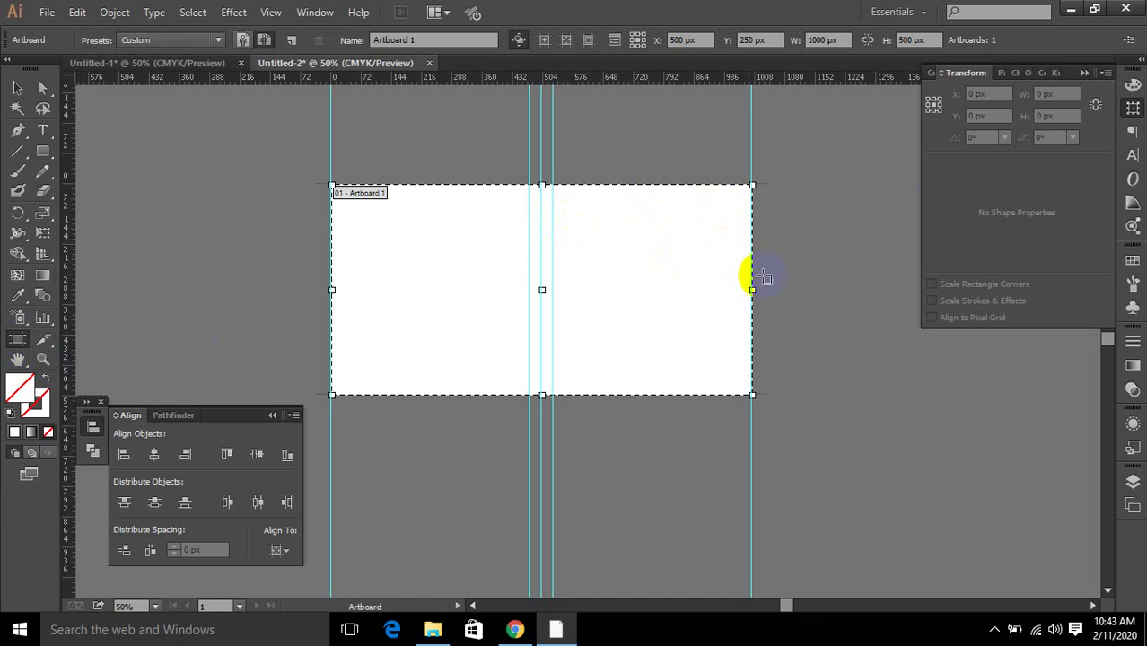
pyautogui.moveTo(752, 290); pyautogui.dragTo(889, 287)
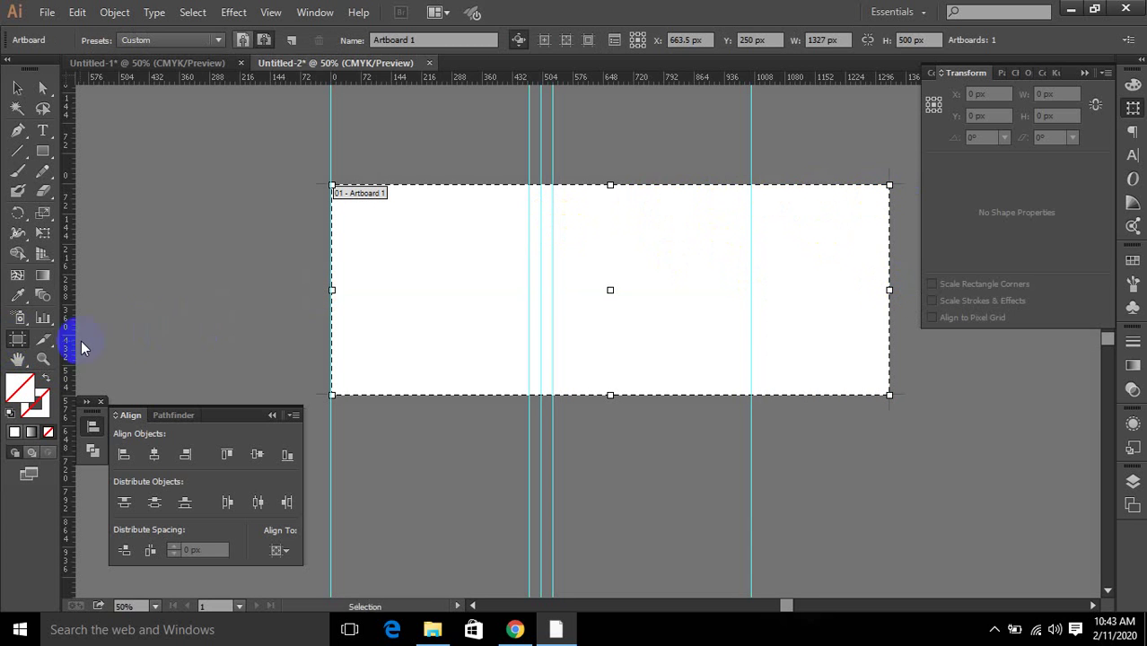
pyautogui.click(17, 345)
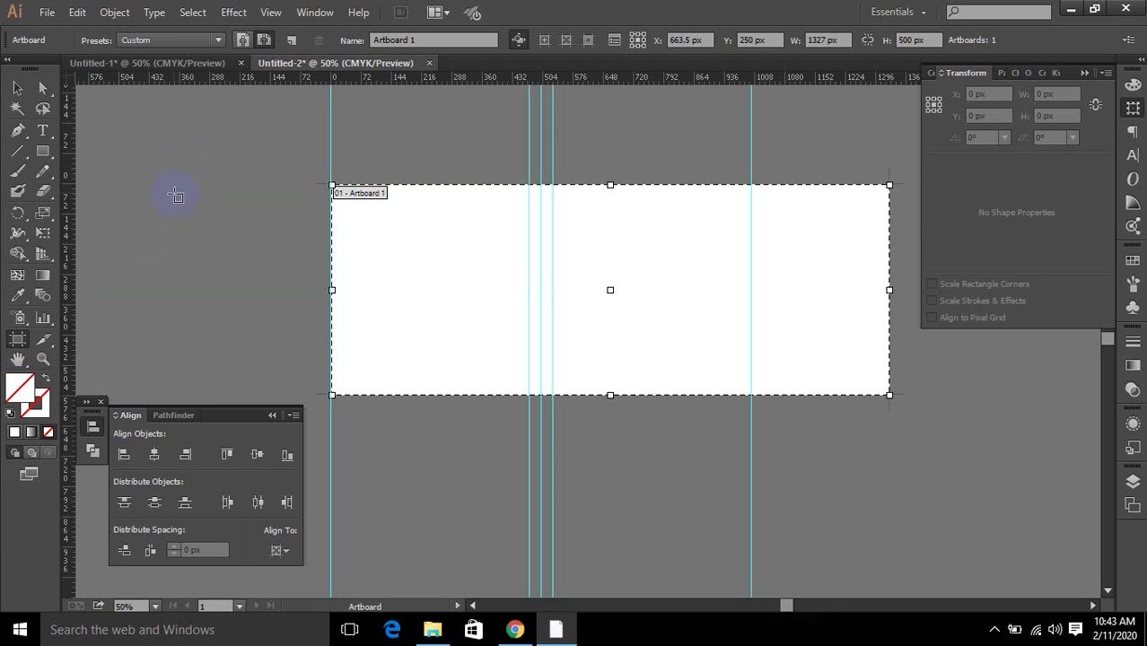
pyautogui.click(760, 284)
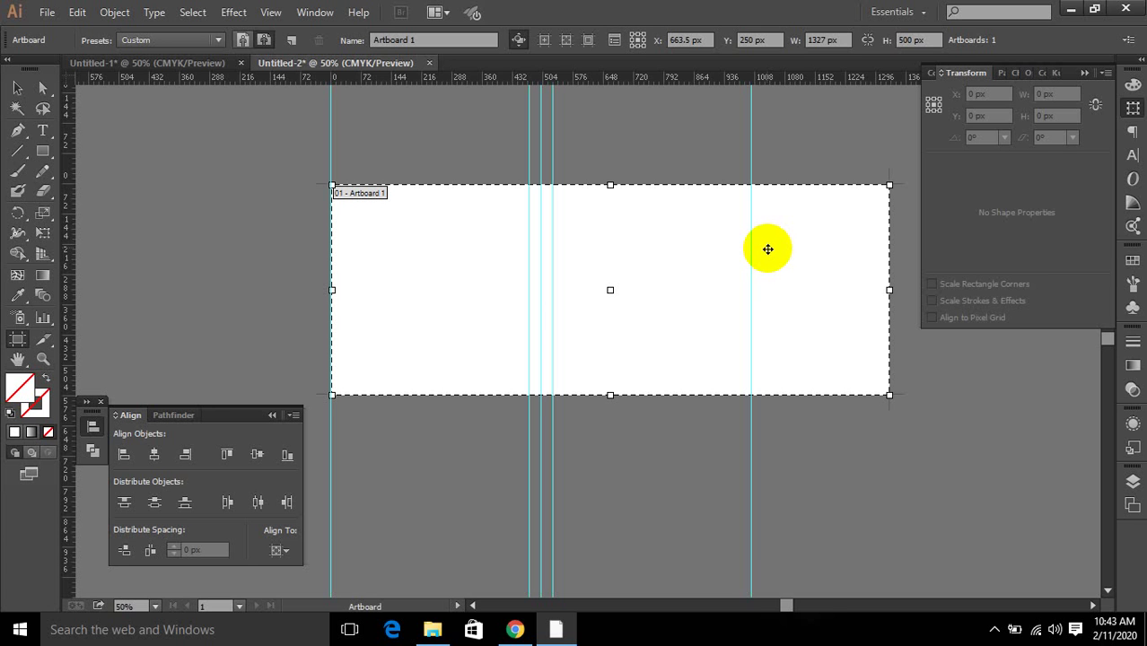
pyautogui.click(19, 88)
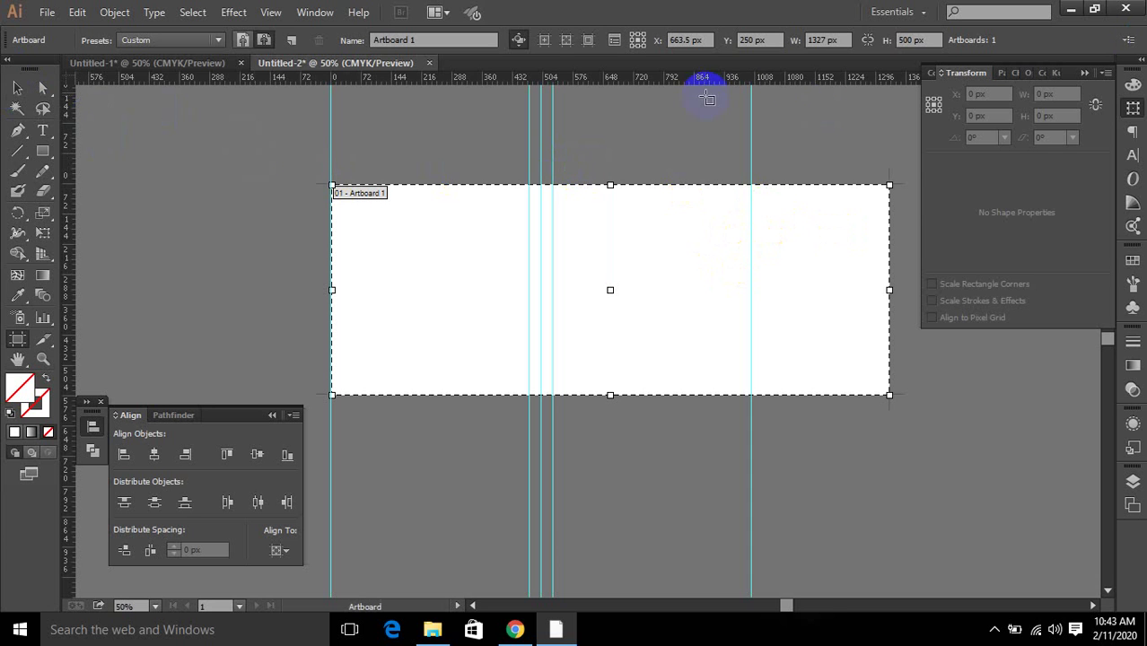
pyautogui.click(844, 40)
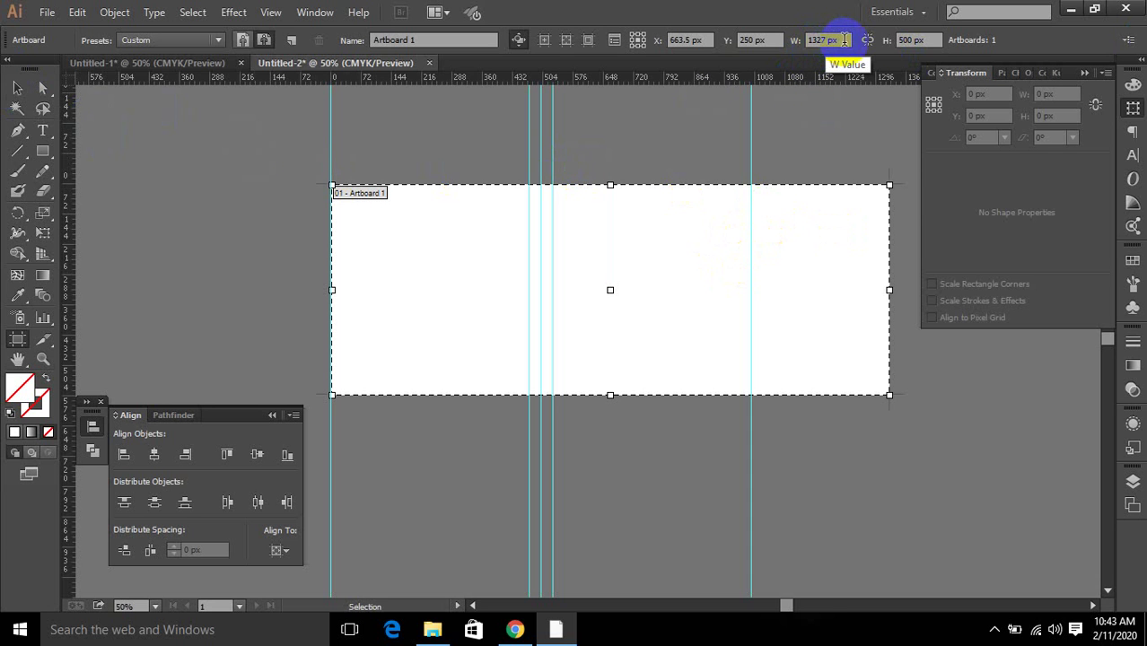
pyautogui.moveTo(845, 40); pyautogui.dragTo(803, 40)
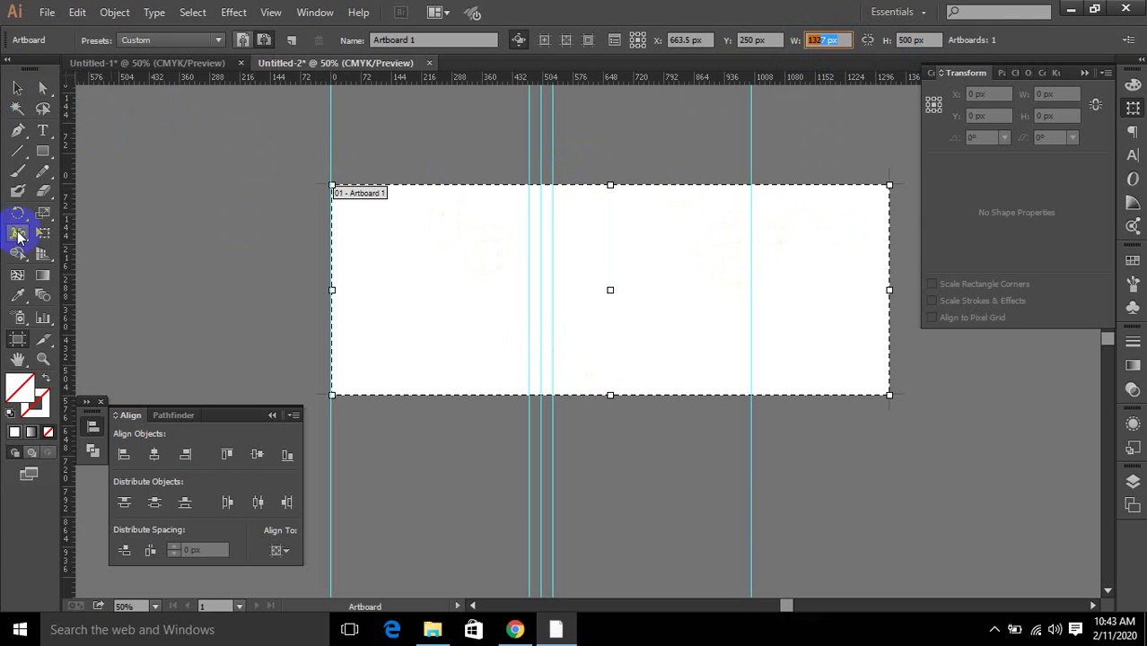
pyautogui.click(18, 89)
# Create a rectangle 1000 px wide and 56 px high on the artboard.
pyautogui.click(40, 149)
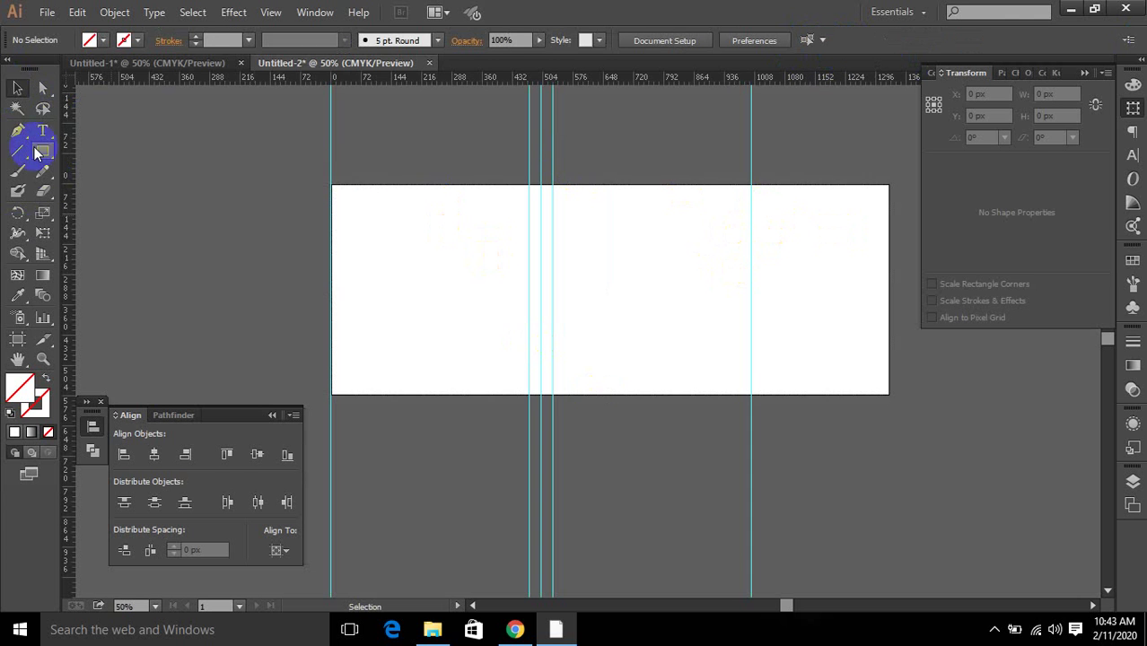
pyautogui.click(432, 255)
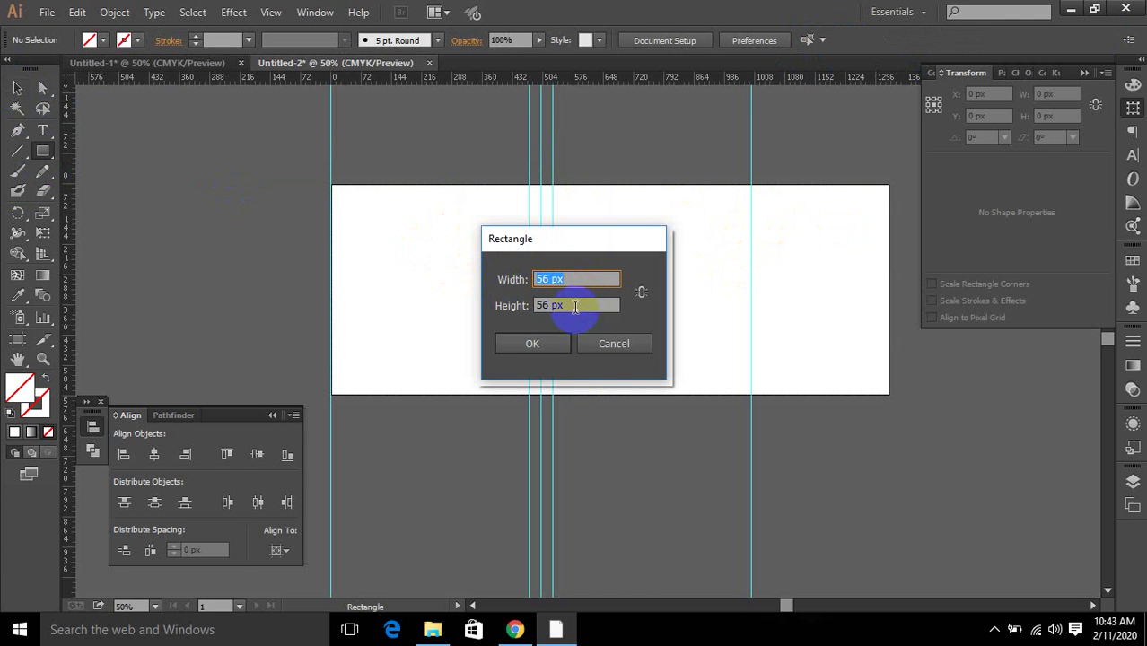
pyautogui.click(579, 286)
pyautogui.write('1')
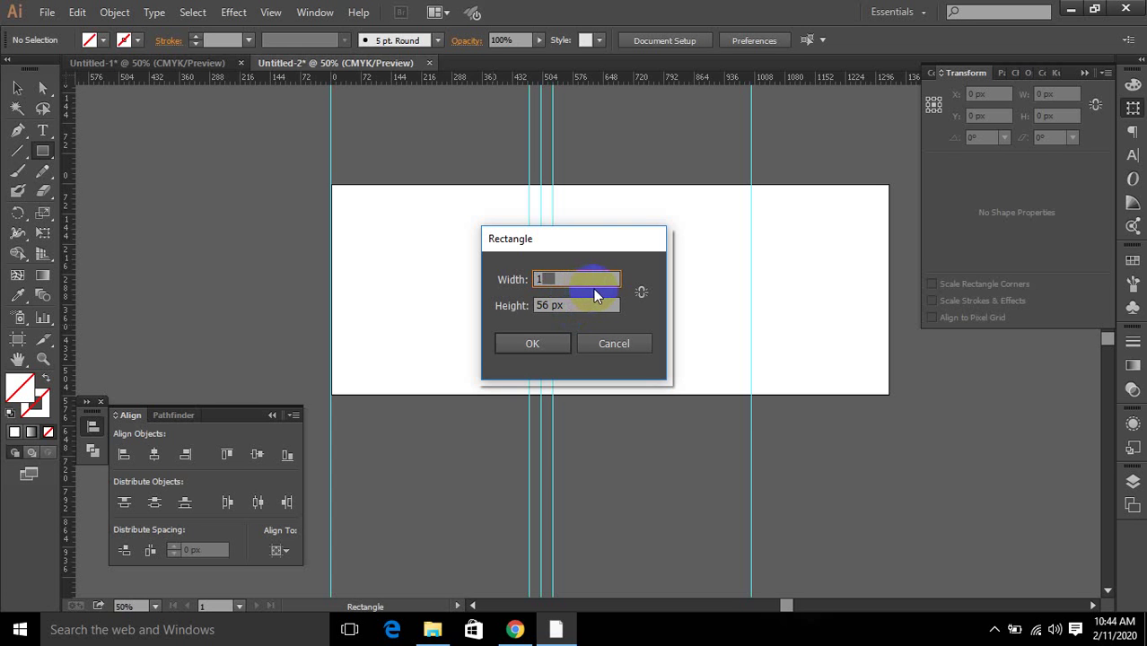
pyautogui.write('000')
pyautogui.click(552, 342)
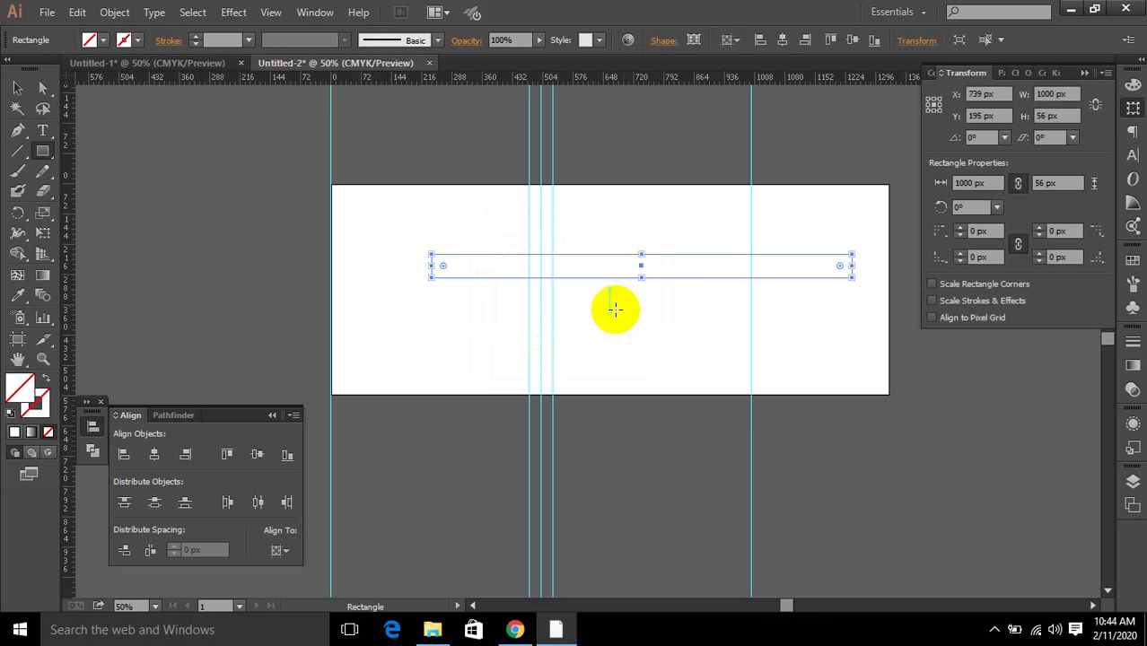
# Fill the 1000 px rectangle with red and move it so its left end sits on the artboard's left-edge guide.
pyautogui.click(17, 87)
pyautogui.click(103, 40)
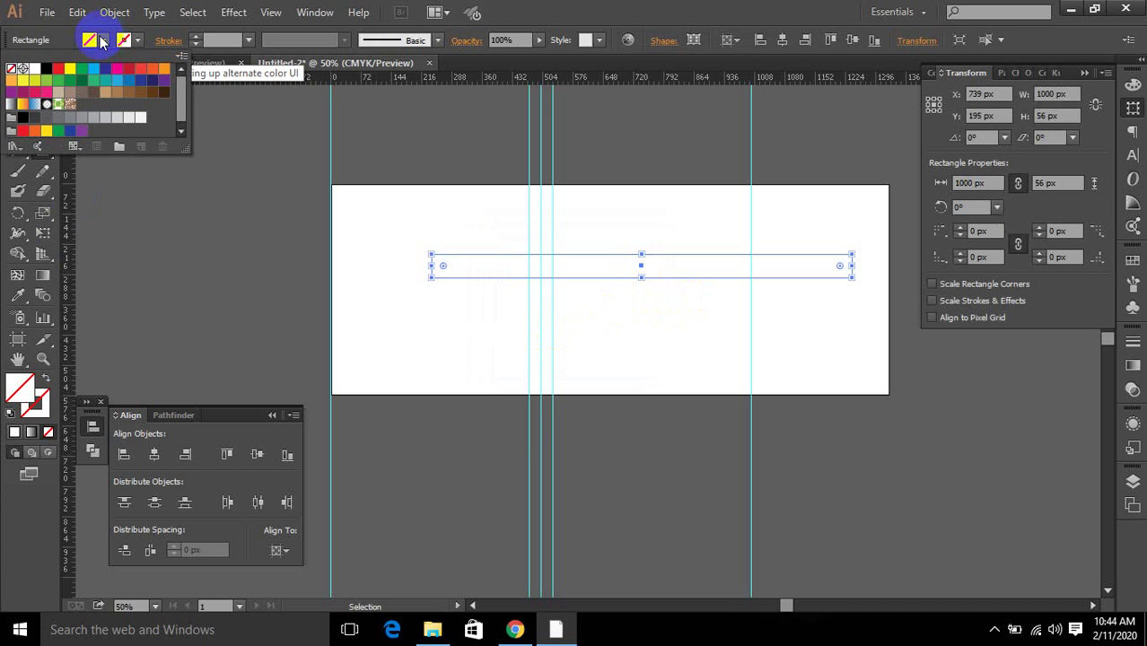
pyautogui.click(57, 68)
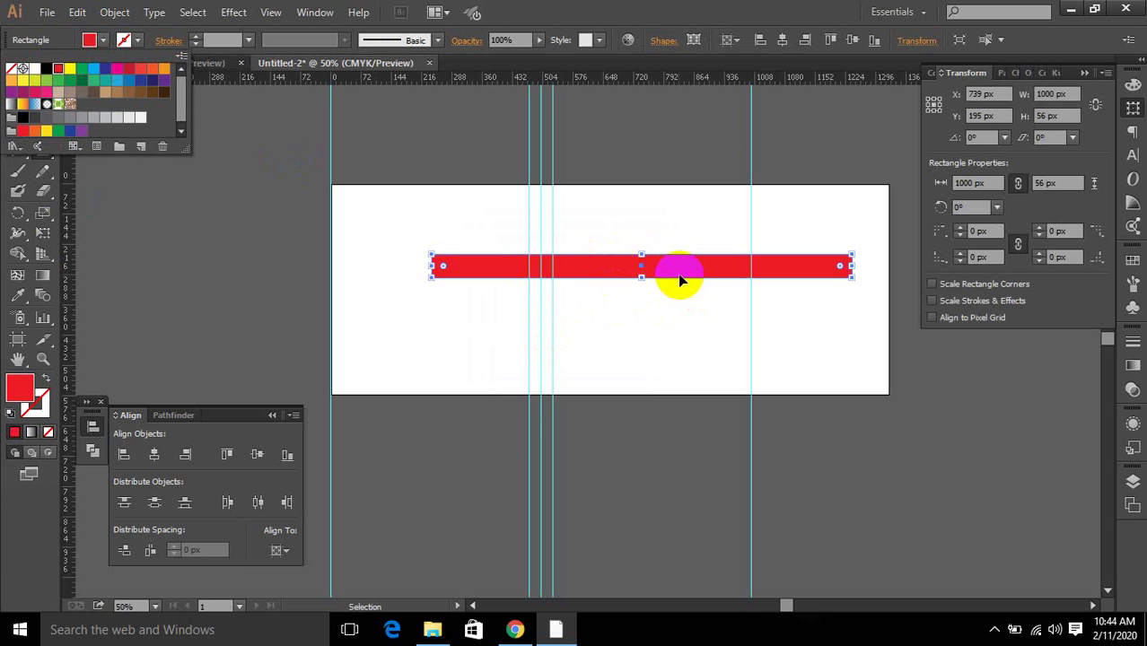
pyautogui.click(680, 281)
pyautogui.moveTo(625, 262); pyautogui.dragTo(528, 239)
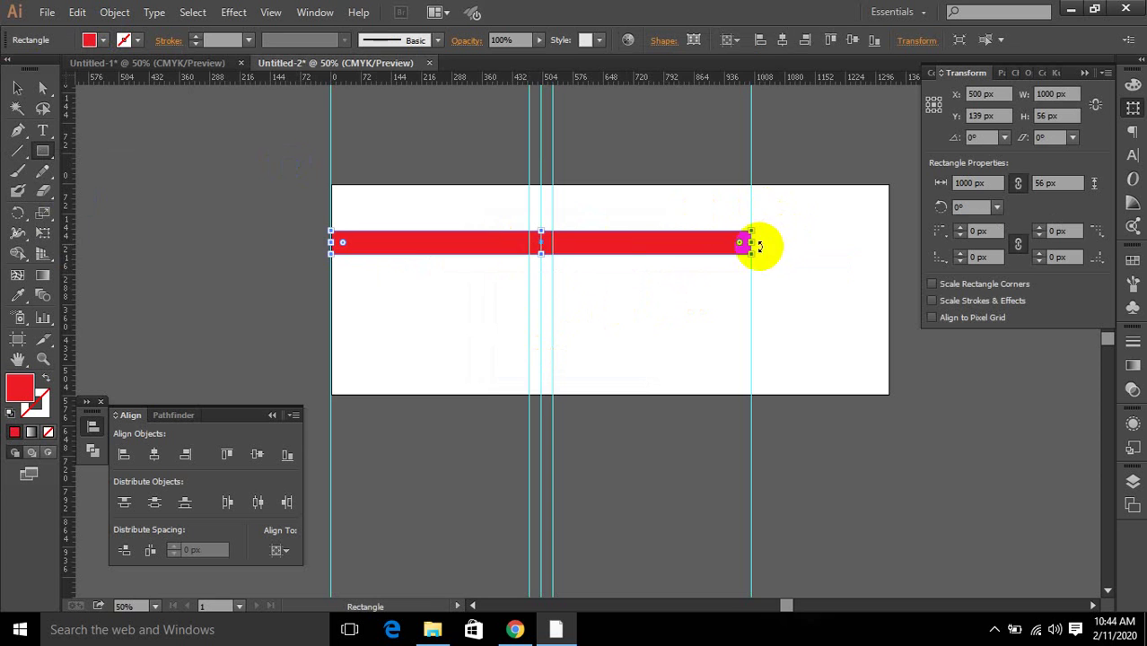
# Delete the vertical guide at the red rectangle's right end and place a new vertical guide on that edge.
pyautogui.scroll(7, 760, 245)
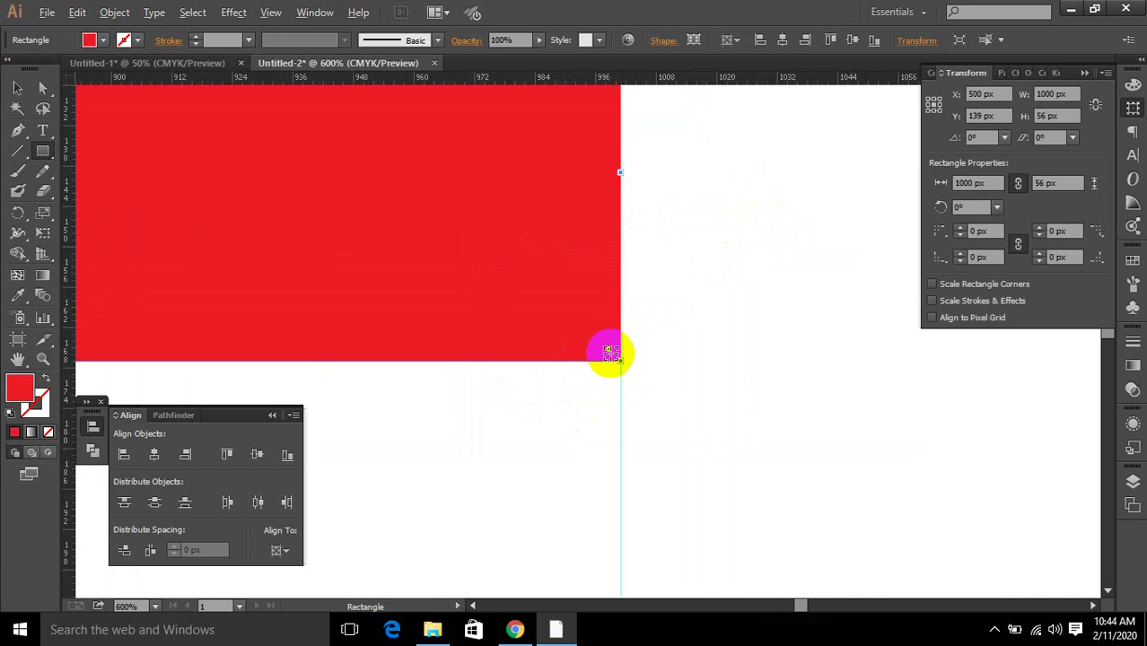
pyautogui.scroll(-5, 610, 353)
pyautogui.click(610, 175)
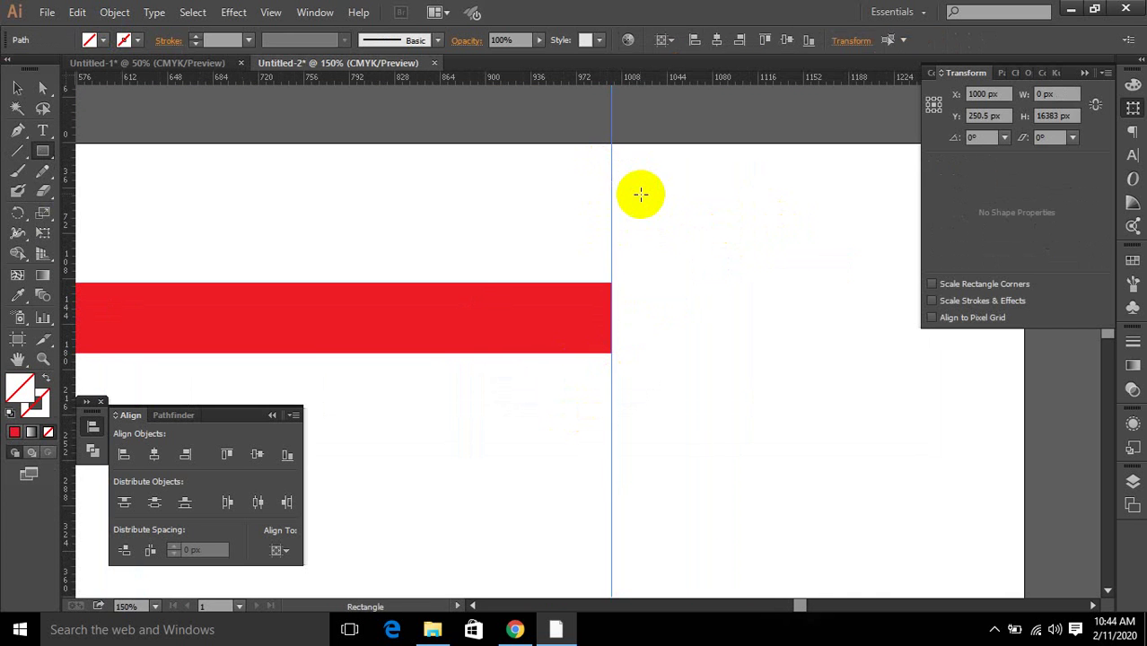
pyautogui.press('Delete')
pyautogui.scroll(-1, 622, 276)
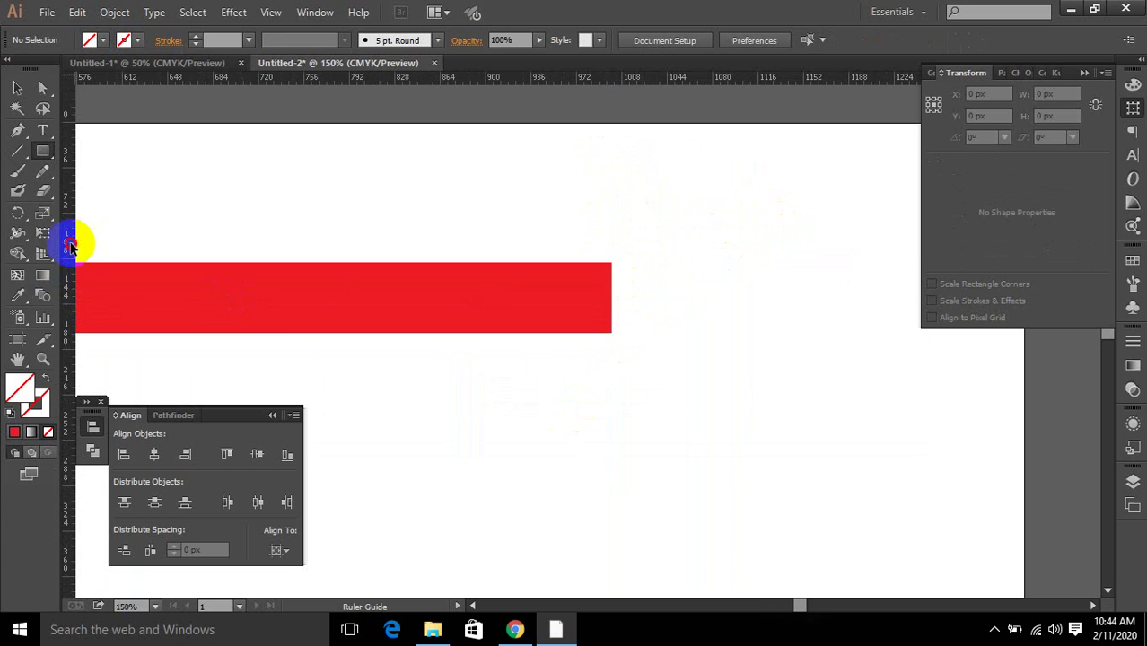
pyautogui.moveTo(70, 245); pyautogui.dragTo(611, 274)
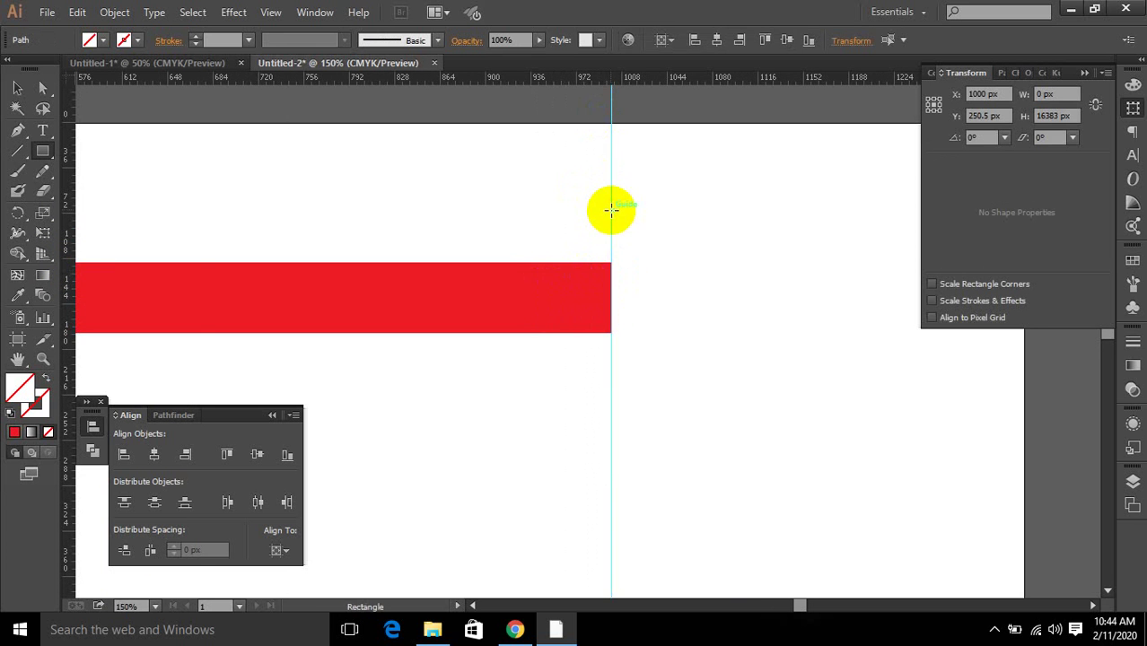
# Delete the red rectangle, leaving only the vertical guides on the artboard.
pyautogui.scroll(-4, 611, 209)
pyautogui.click(472, 271)
pyautogui.press('Delete')
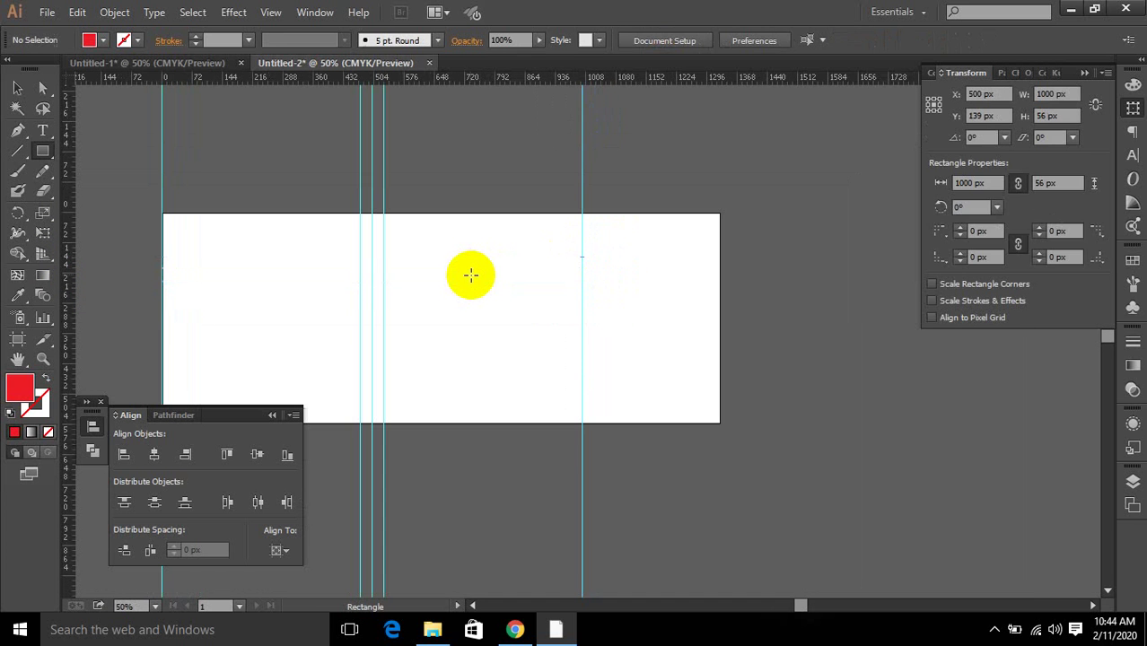
pyautogui.click(17, 87)
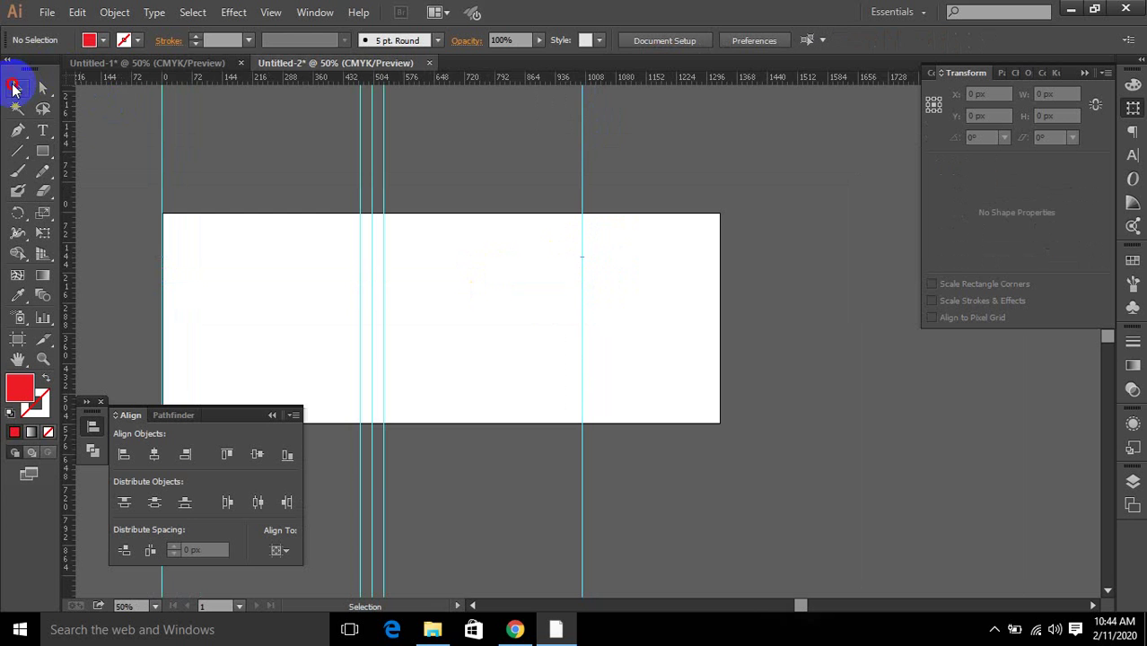
pyautogui.scroll(-1, 604, 252)
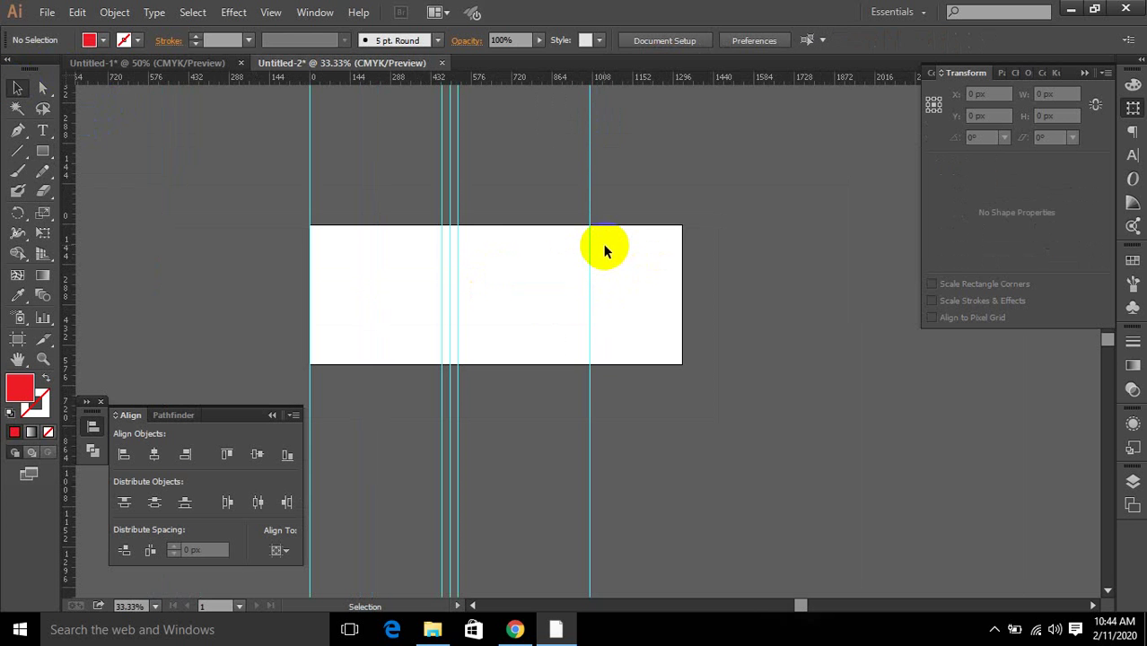
# Switch to Chrome and preview the blue flyer design template from Freepik in the flyer design image results.
pyautogui.click(514, 631)
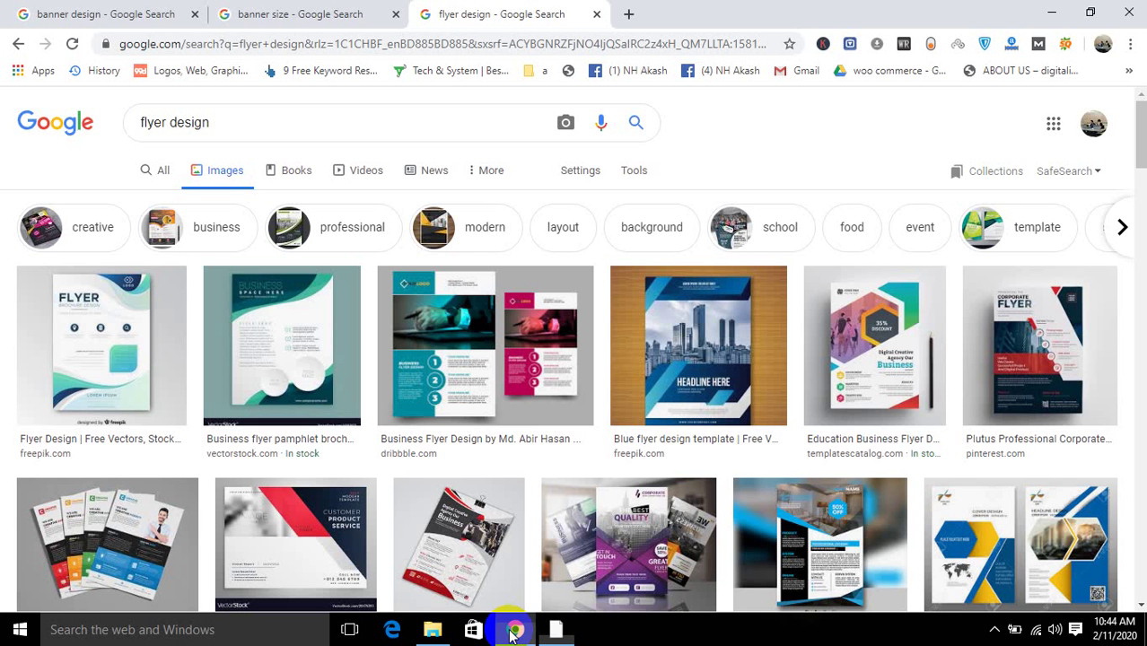
pyautogui.scroll(-1, 588, 289)
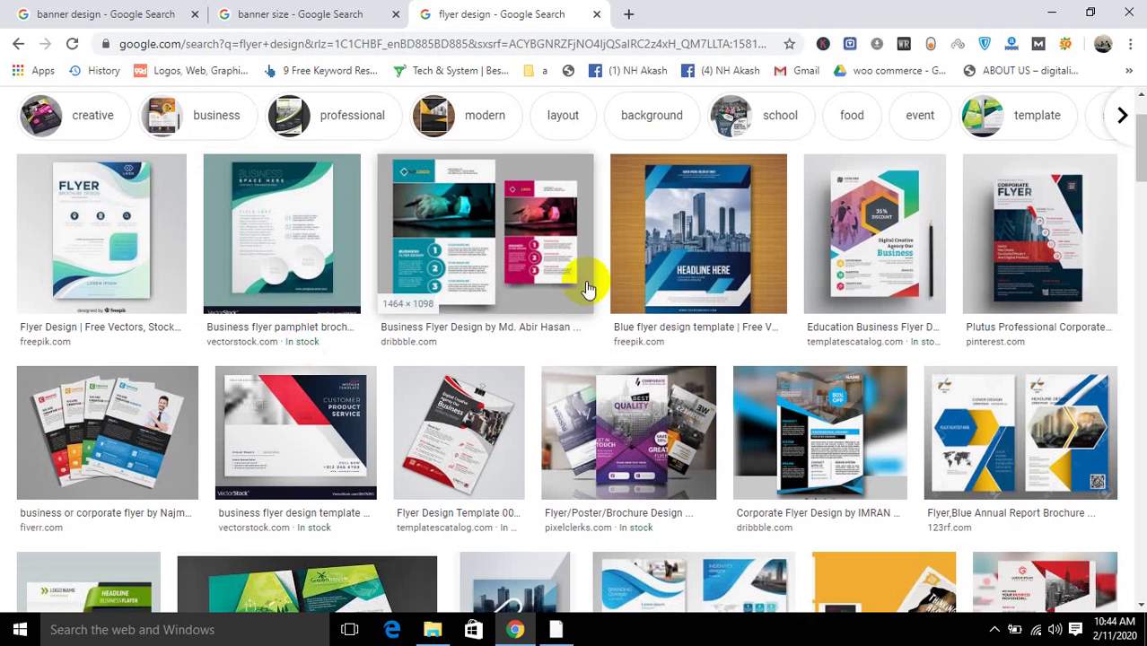
pyautogui.click(674, 233)
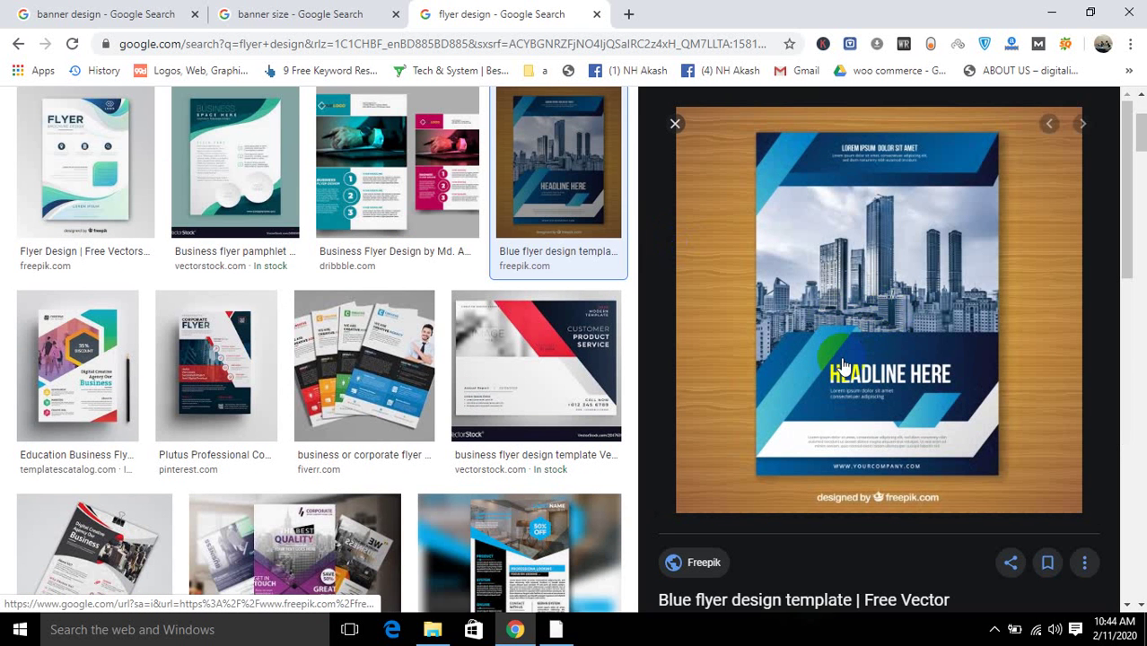
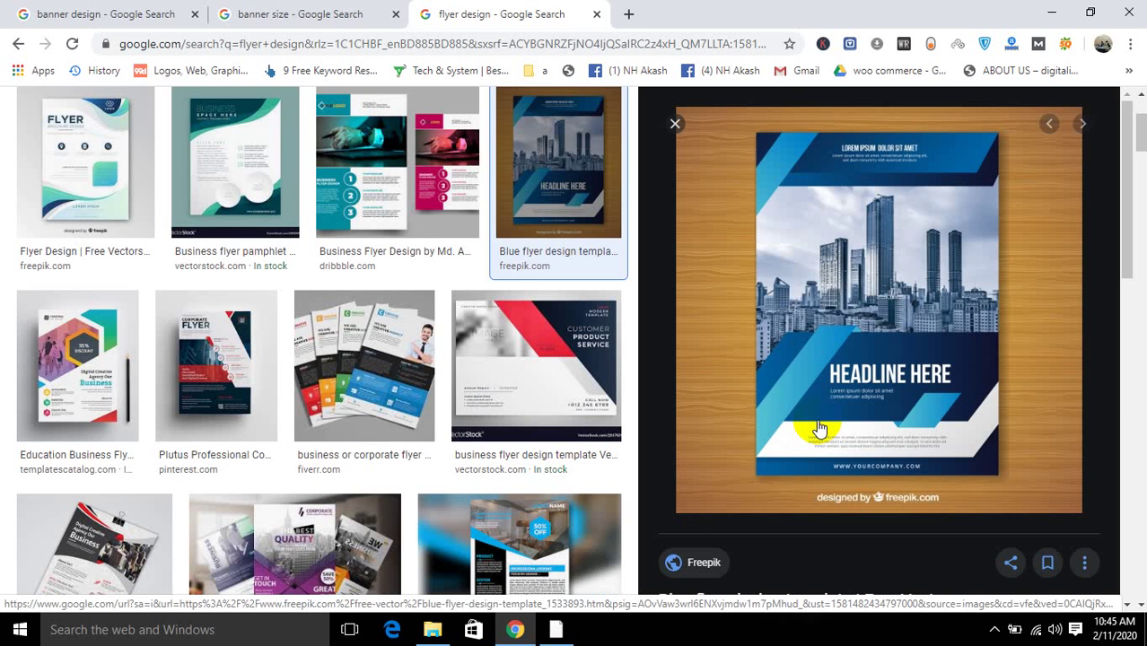
# Open a new browser tab, and examine the standard web banner ad sizes chart in the banner size results.
pyautogui.click(629, 14)
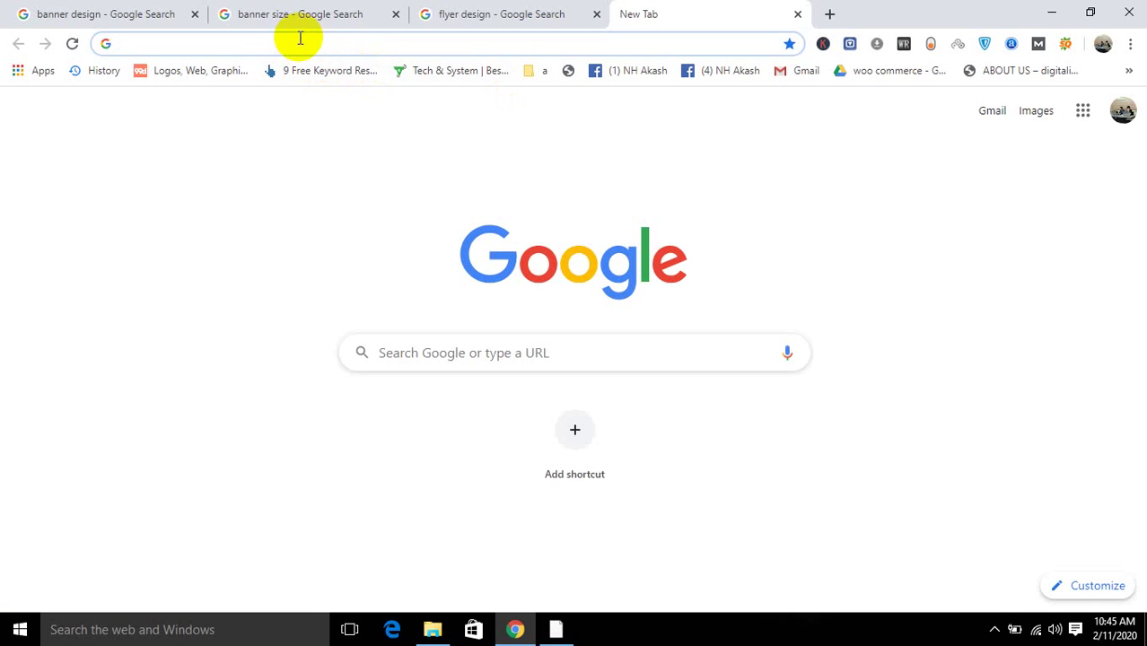
pyautogui.click(281, 13)
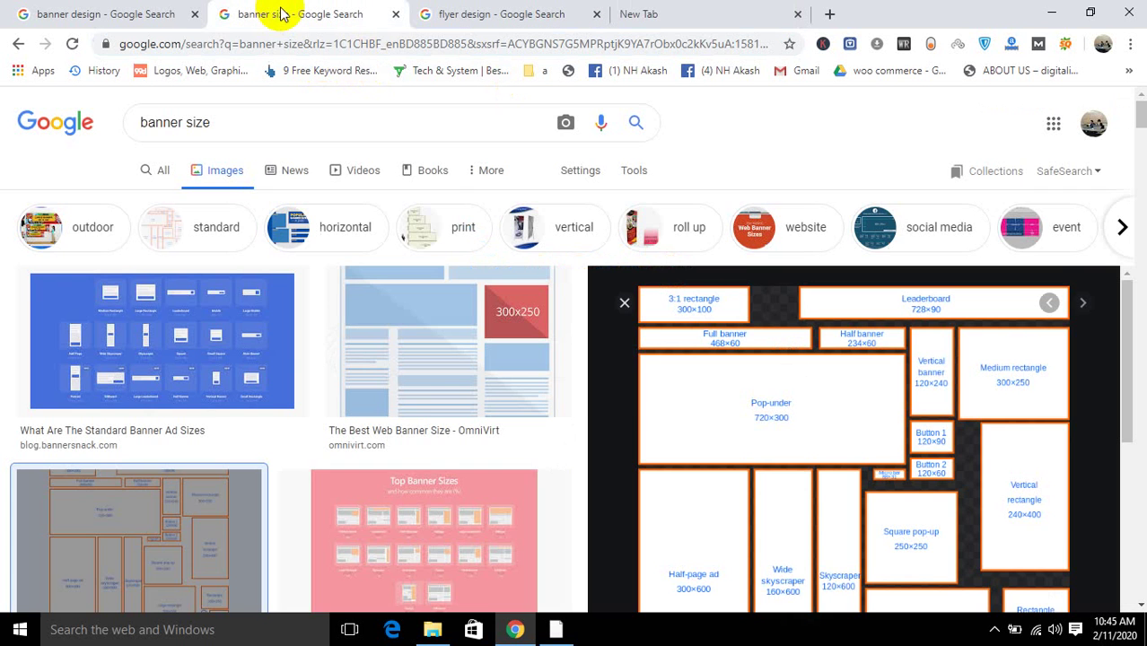
pyautogui.scroll(-3, 636, 456)
pyautogui.scroll(3, 712, 453)
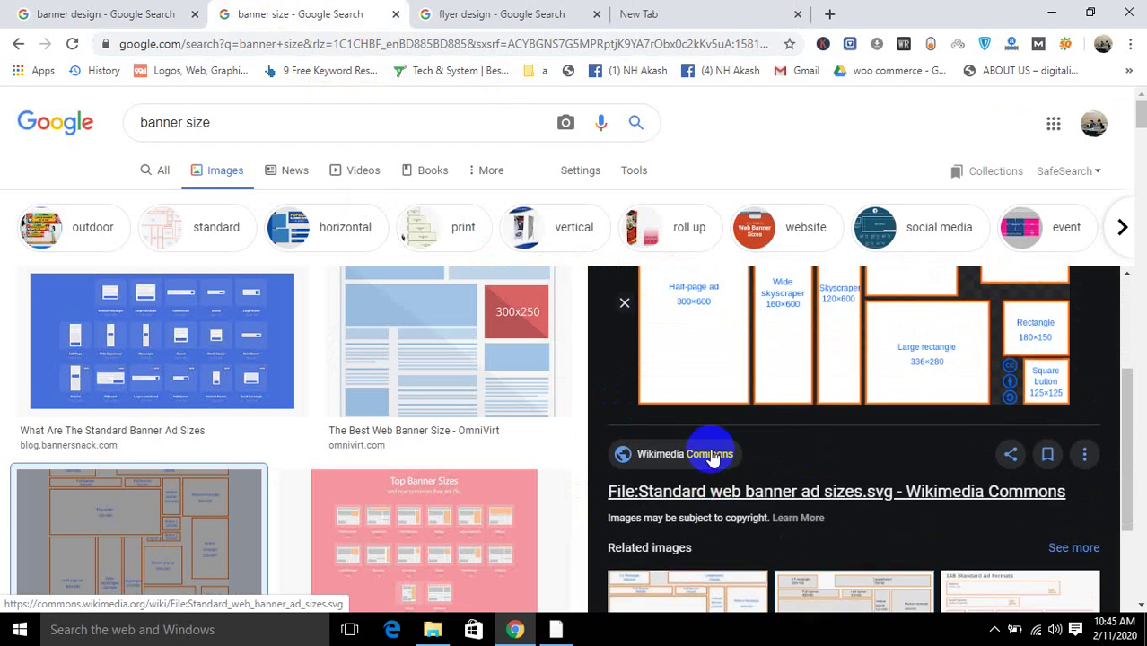
pyautogui.scroll(-2, 833, 477)
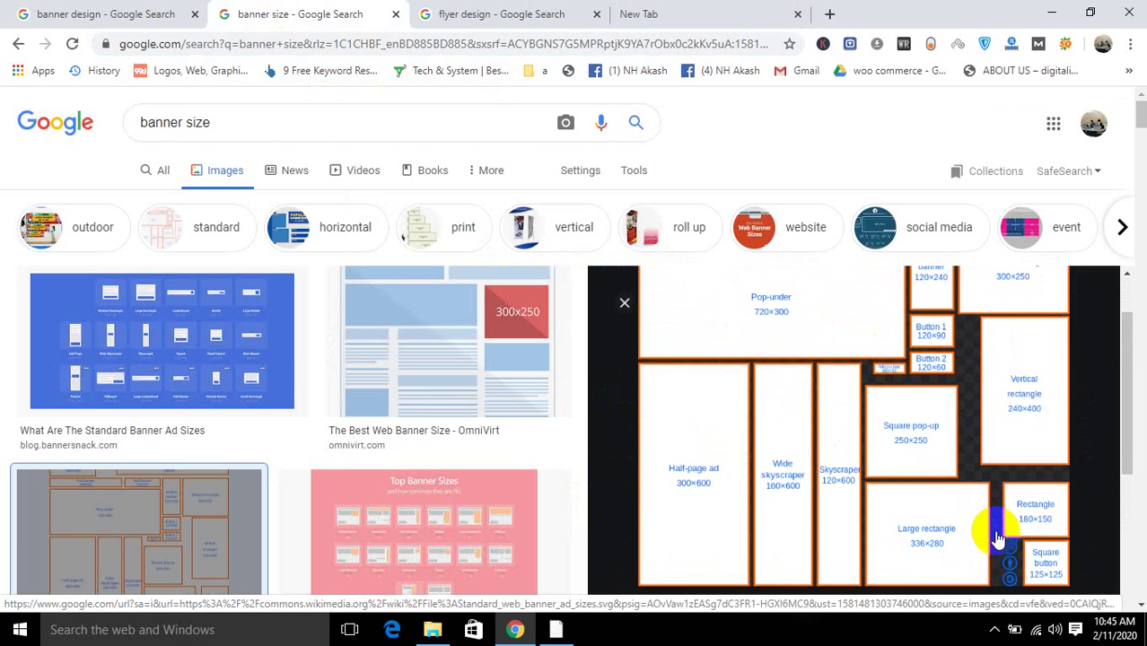
pyautogui.scroll(2, 994, 530)
# Browse the flyer design image results and compare the layouts of the example flyers.
pyautogui.click(520, 13)
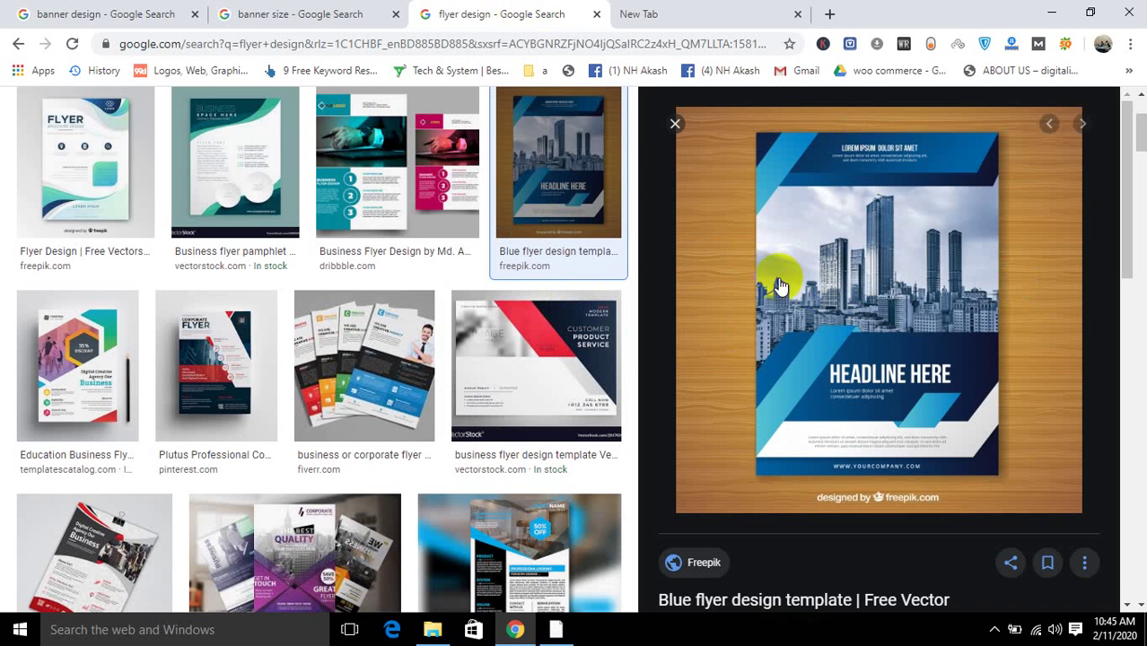
pyautogui.scroll(-9, 384, 326)
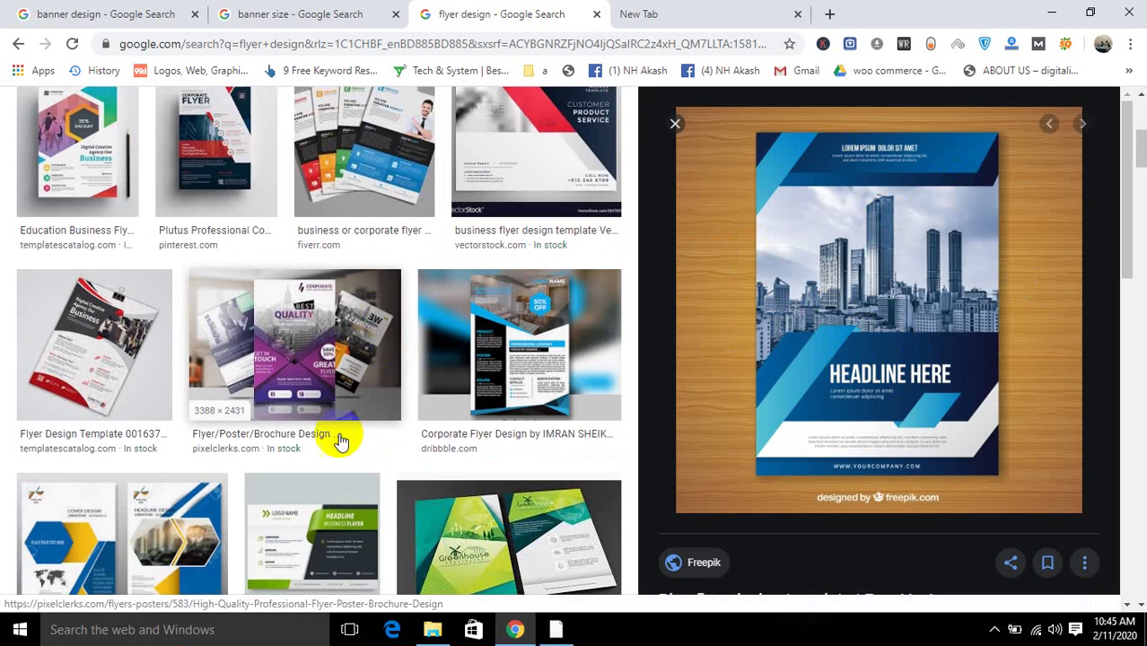
pyautogui.scroll(3, 327, 404)
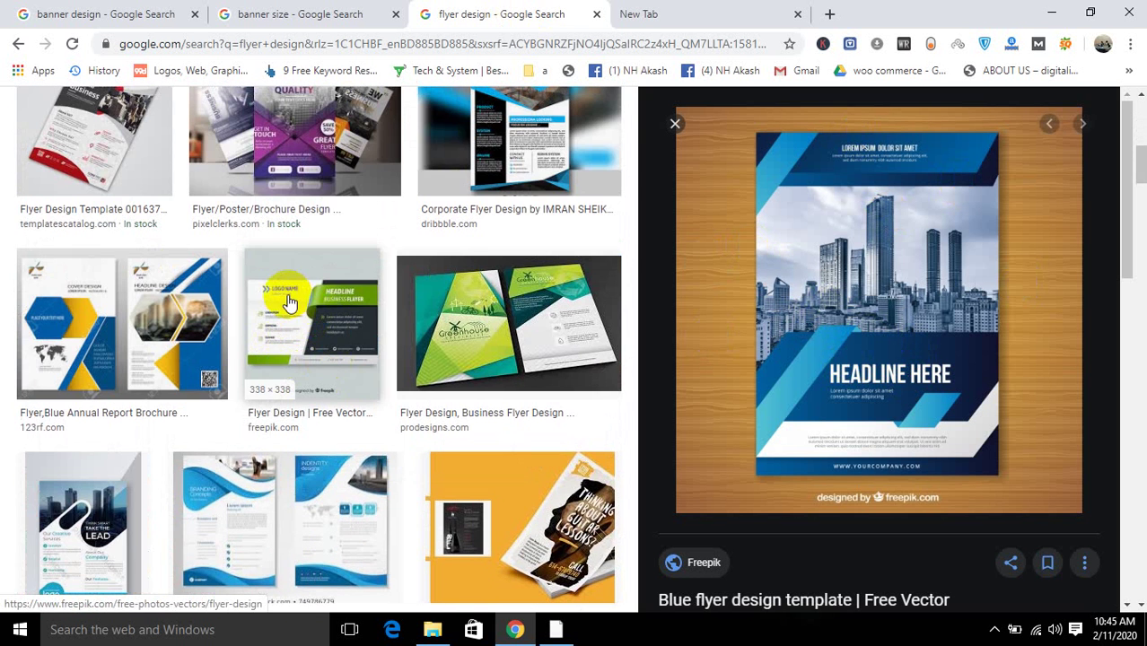
pyautogui.scroll(-10, 287, 303)
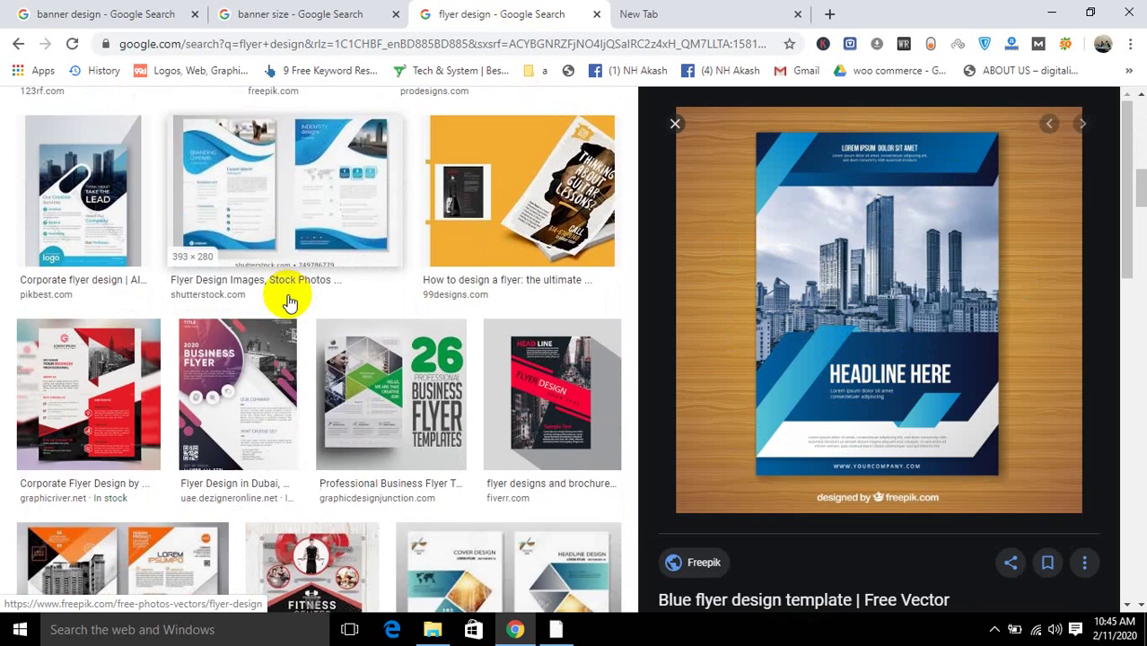
pyautogui.scroll(-9, 289, 304)
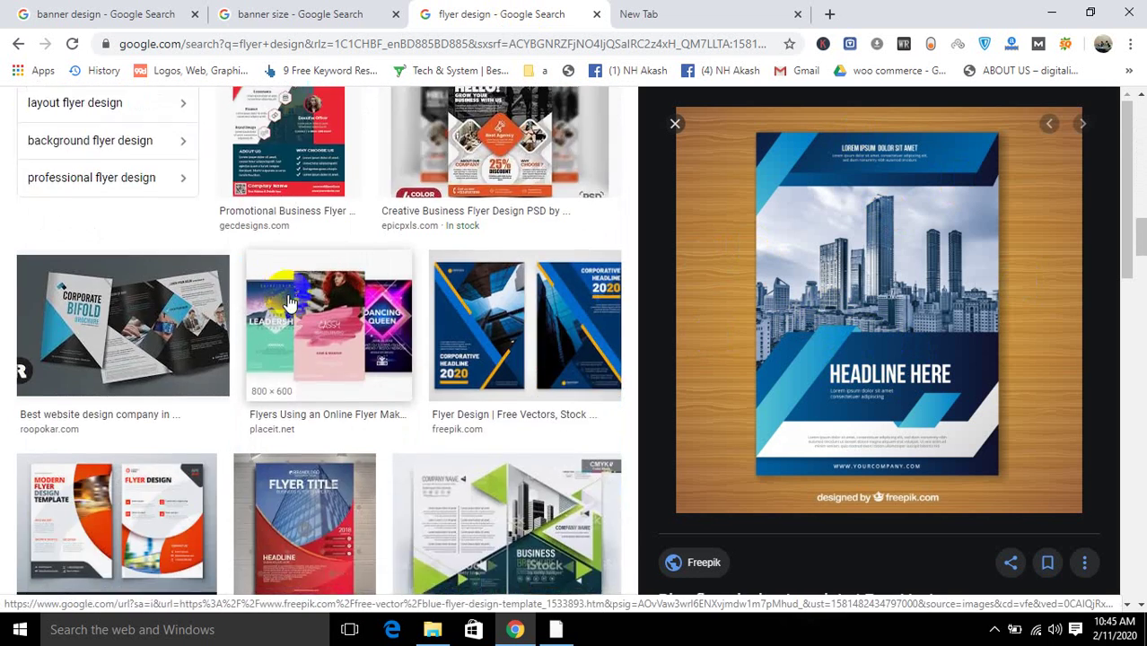
pyautogui.scroll(-10, 289, 304)
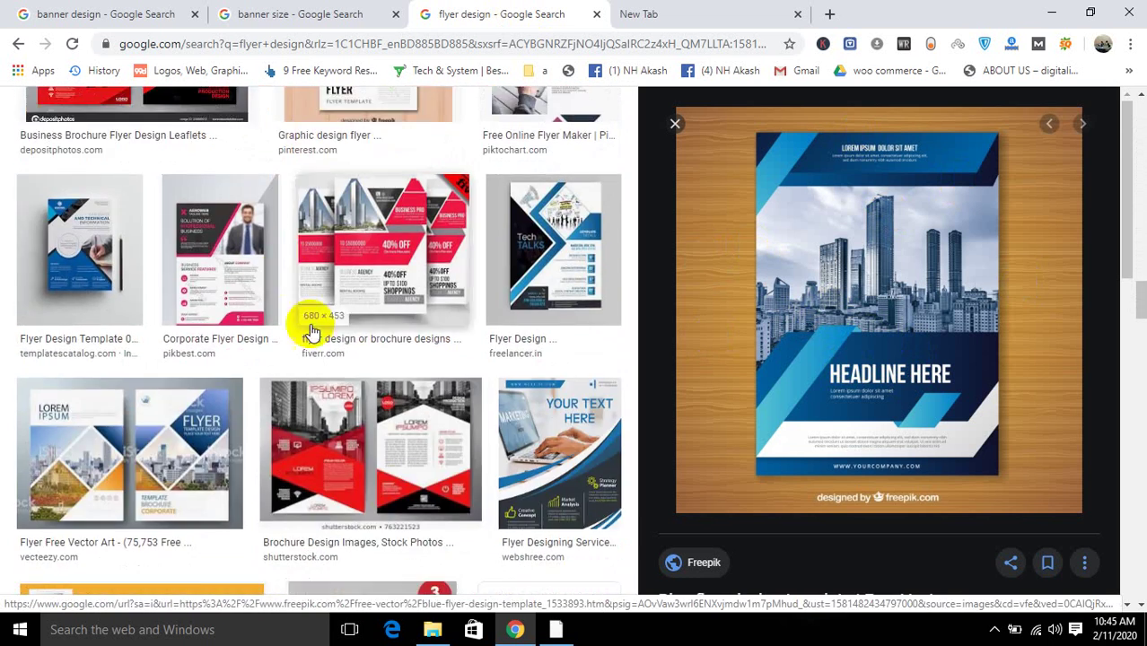
pyautogui.scroll(8, 401, 501)
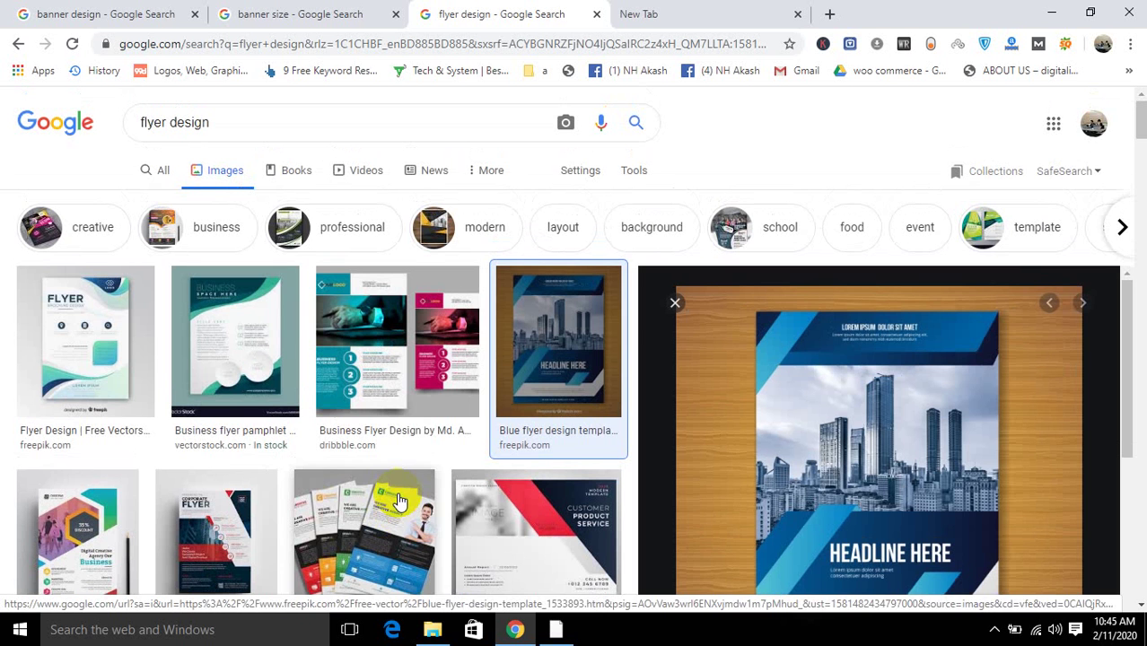
pyautogui.scroll(-2, 773, 378)
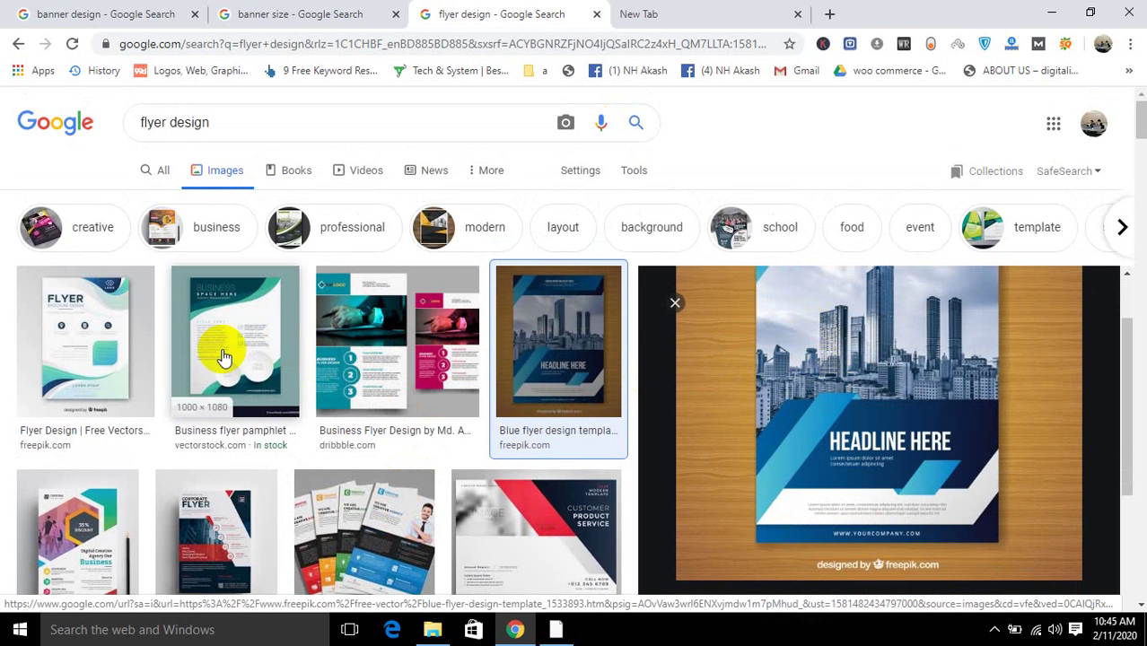
pyautogui.scroll(2, 862, 424)
# Copy the blue Freepik flyer image, switch to Illustrator, and paste it well to the left of the artboard.
pyautogui.rightClick(860, 420)
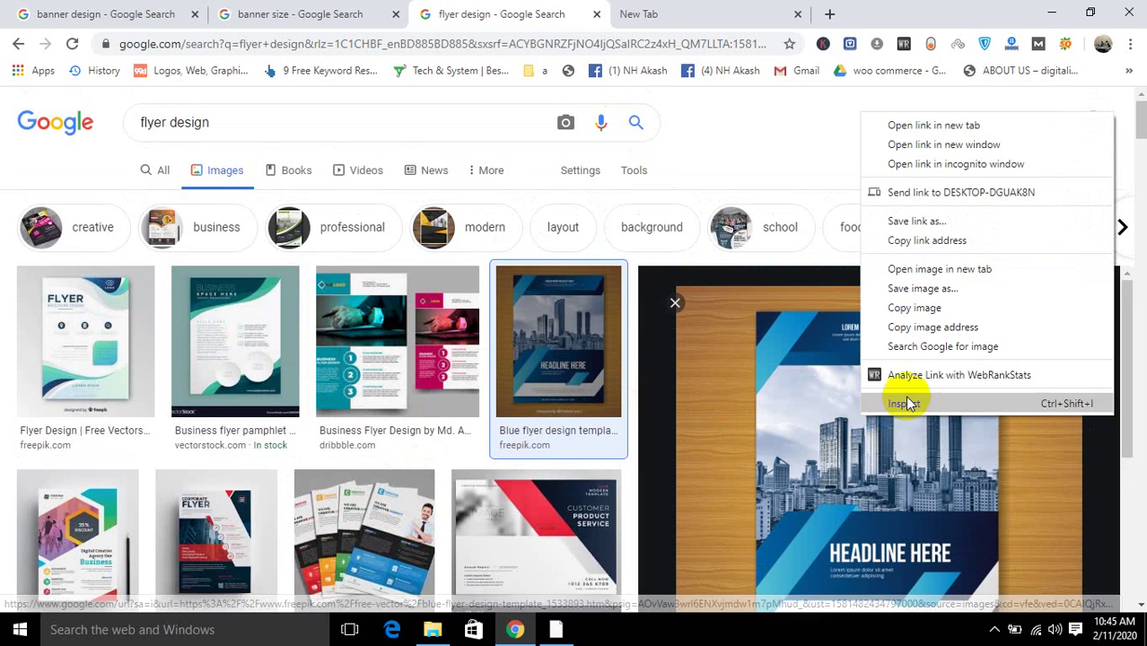
pyautogui.click(914, 311)
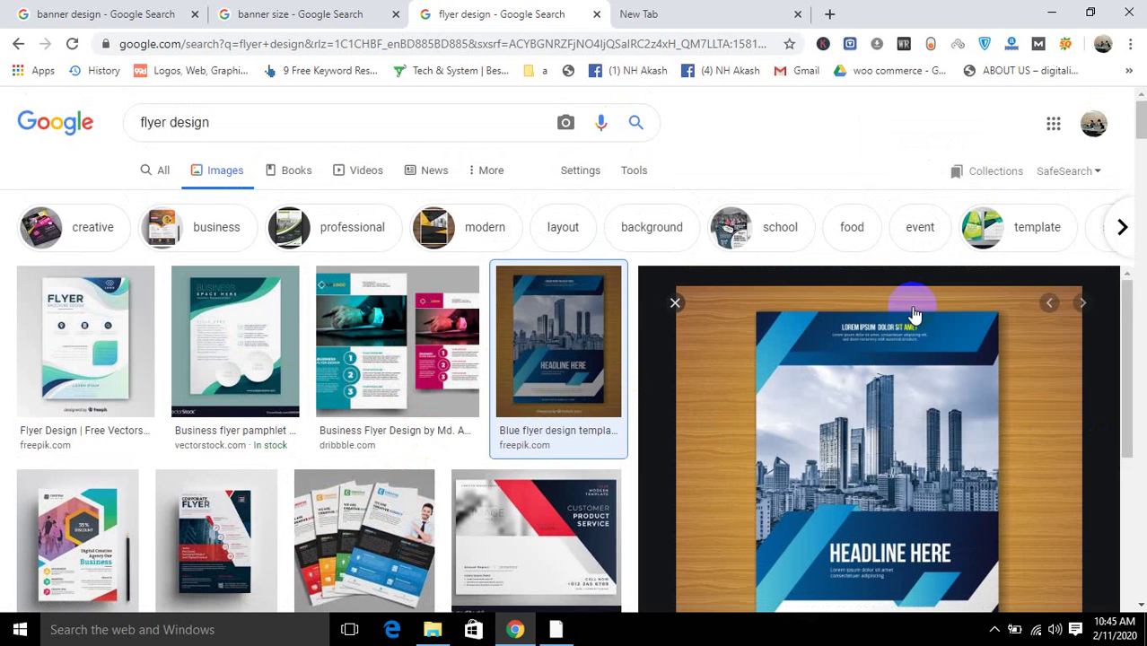
pyautogui.click(556, 629)
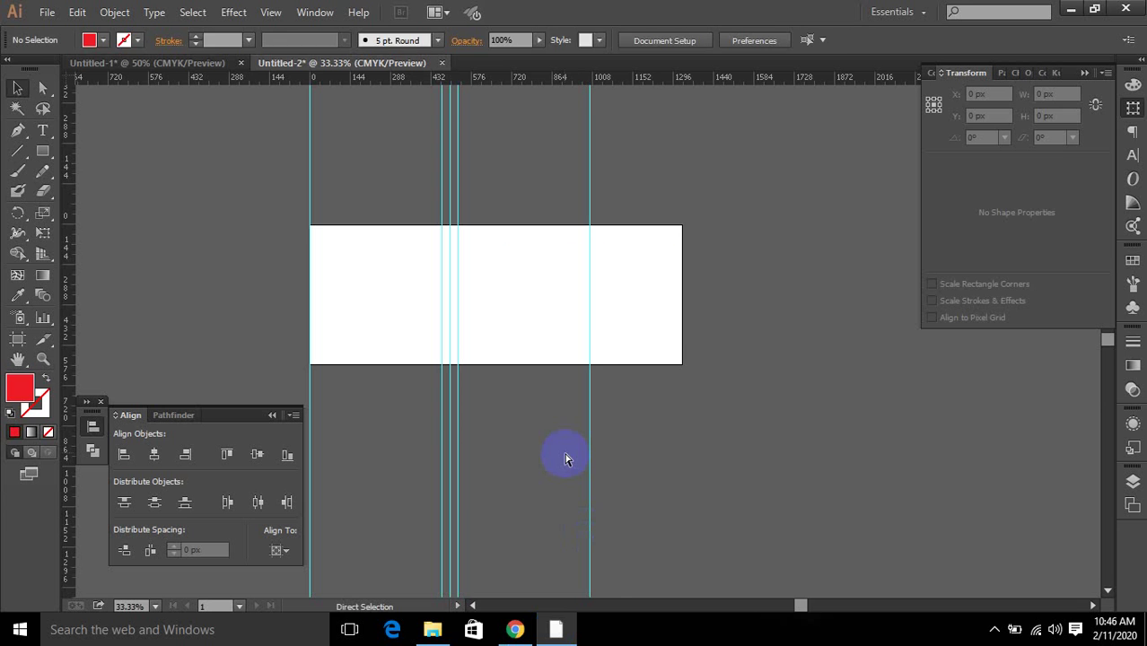
pyautogui.hotkey('ctrl', 'v')
pyautogui.moveTo(624, 342); pyautogui.dragTo(166, 274)
pyautogui.moveTo(166, 274); pyautogui.dragTo(457, 285)
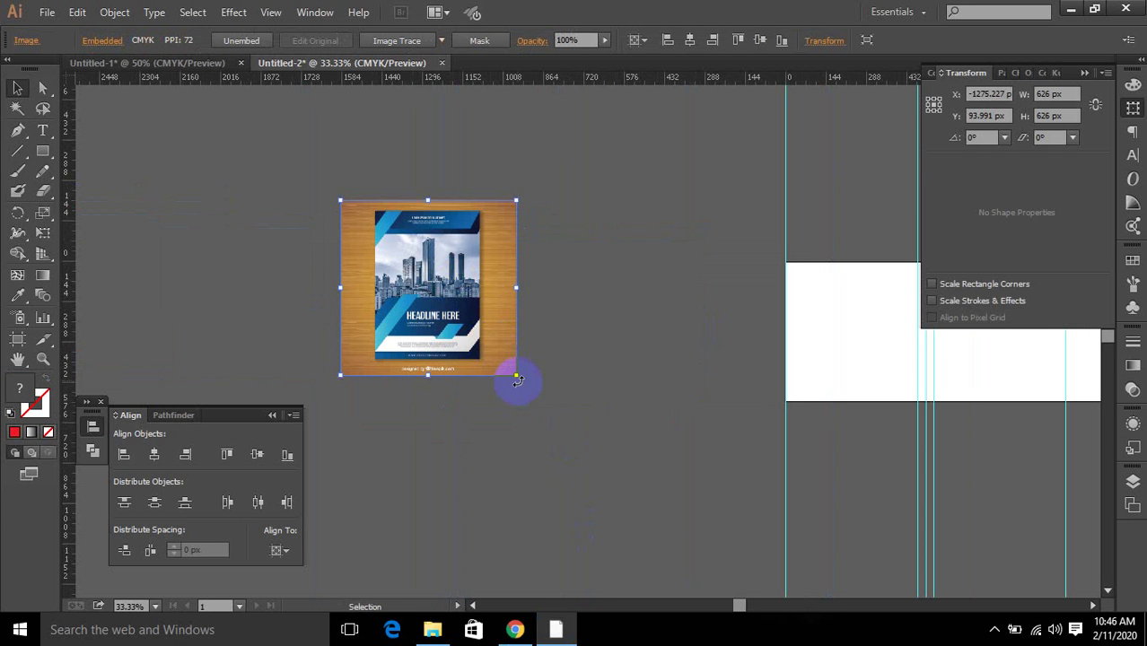
# Enlarge the pasted flyer image proportionally to about 1630 × 1630 px beside the artboard.
pyautogui.moveTo(518, 384); pyautogui.dragTo(559, 418)
pyautogui.press('Delete')
pyautogui.click(491, 356)
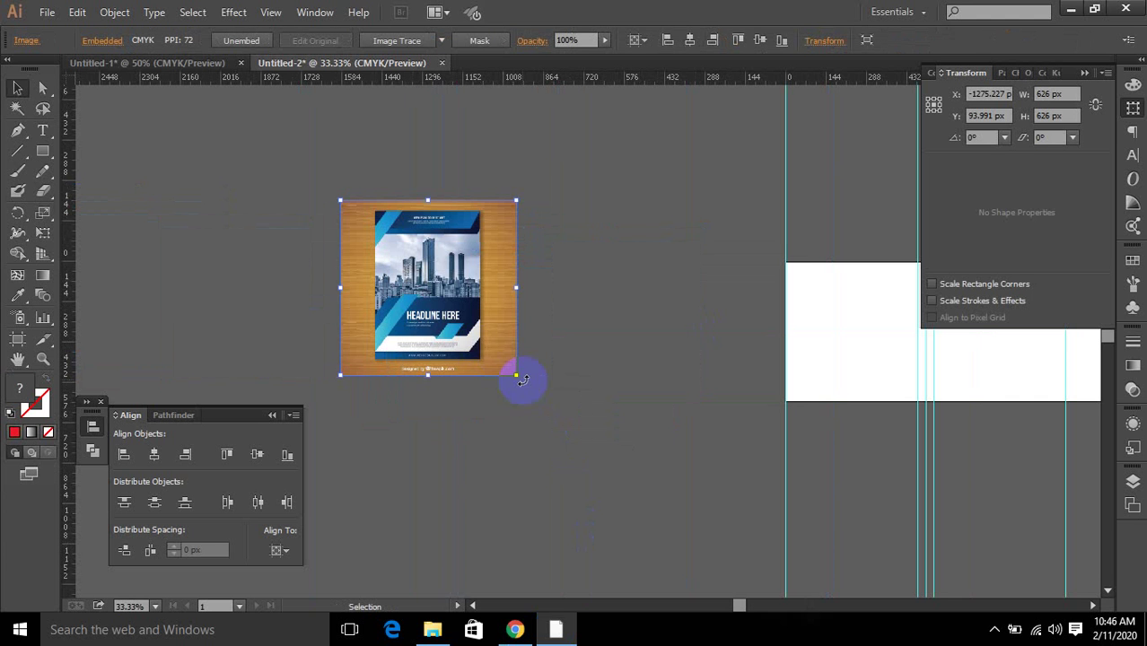
pyautogui.moveTo(514, 377); pyautogui.dragTo(656, 516)
pyautogui.moveTo(461, 258); pyautogui.dragTo(513, 329)
# Trace the flyer's outer edge with a rectangle about 978 × 1386 px, with no fill and a red stroke.
pyautogui.click(45, 151)
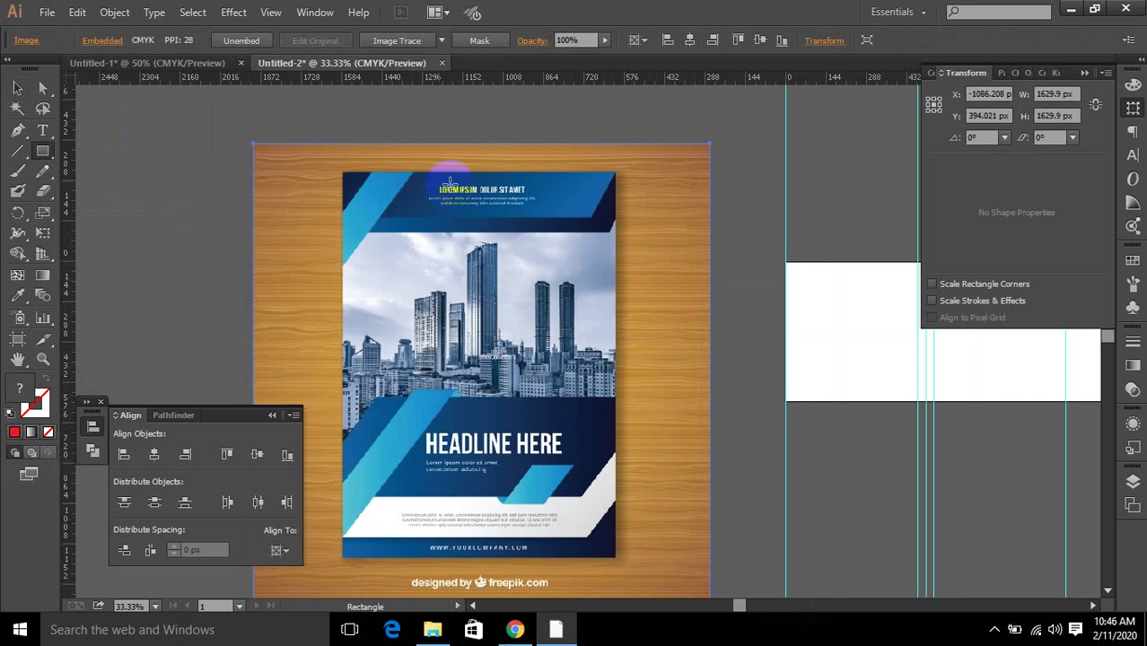
pyautogui.moveTo(341, 171); pyautogui.dragTo(616, 560)
pyautogui.click(45, 382)
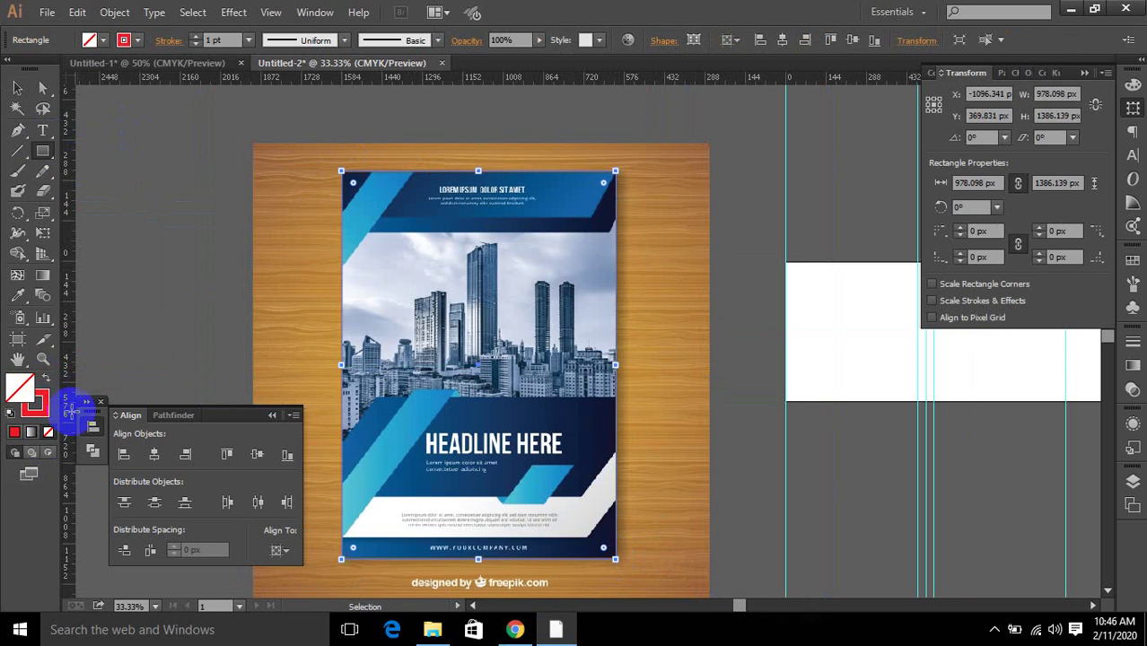
pyautogui.click(17, 87)
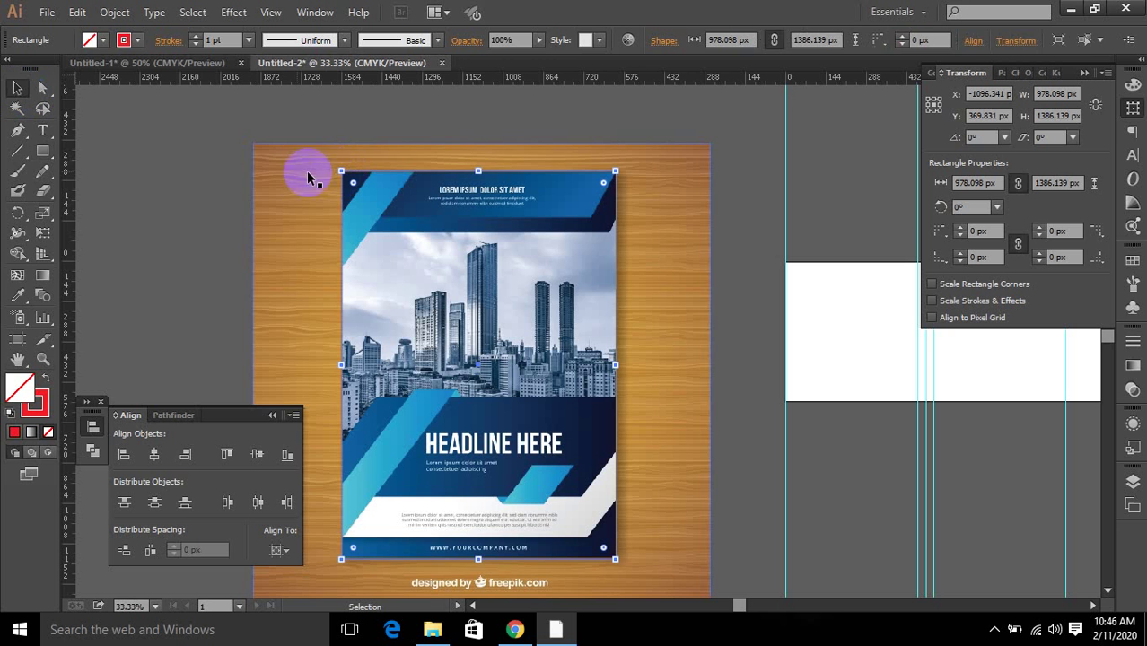
pyautogui.moveTo(270, 192); pyautogui.dragTo(283, 250)
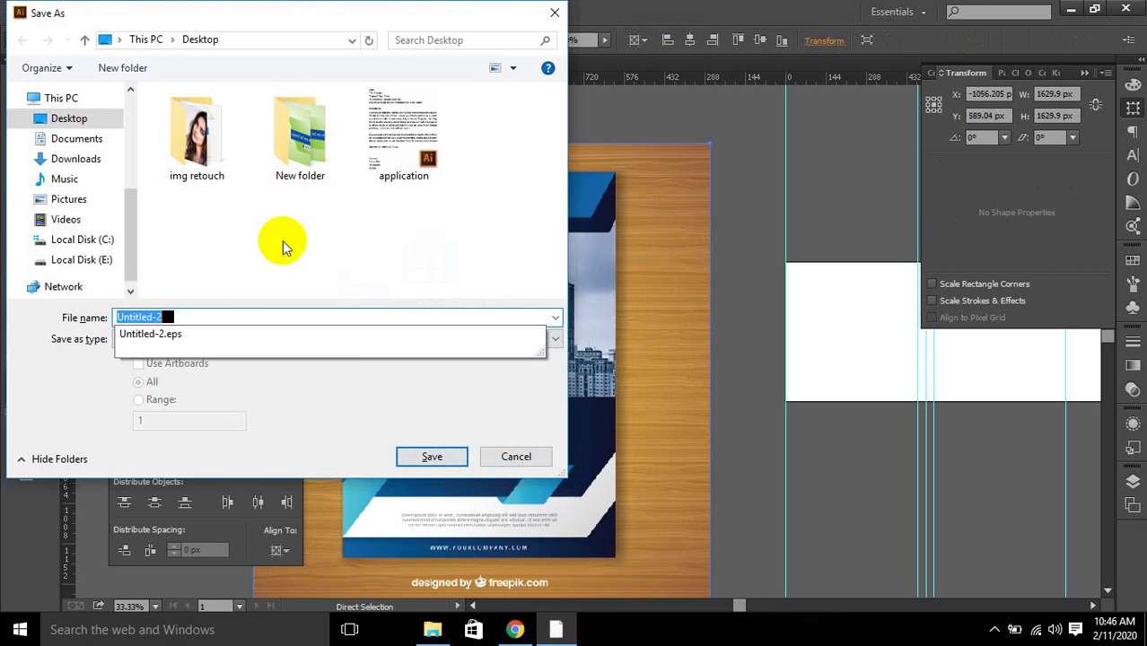
pyautogui.click(513, 455)
pyautogui.hotkey('ctrl', 'z')
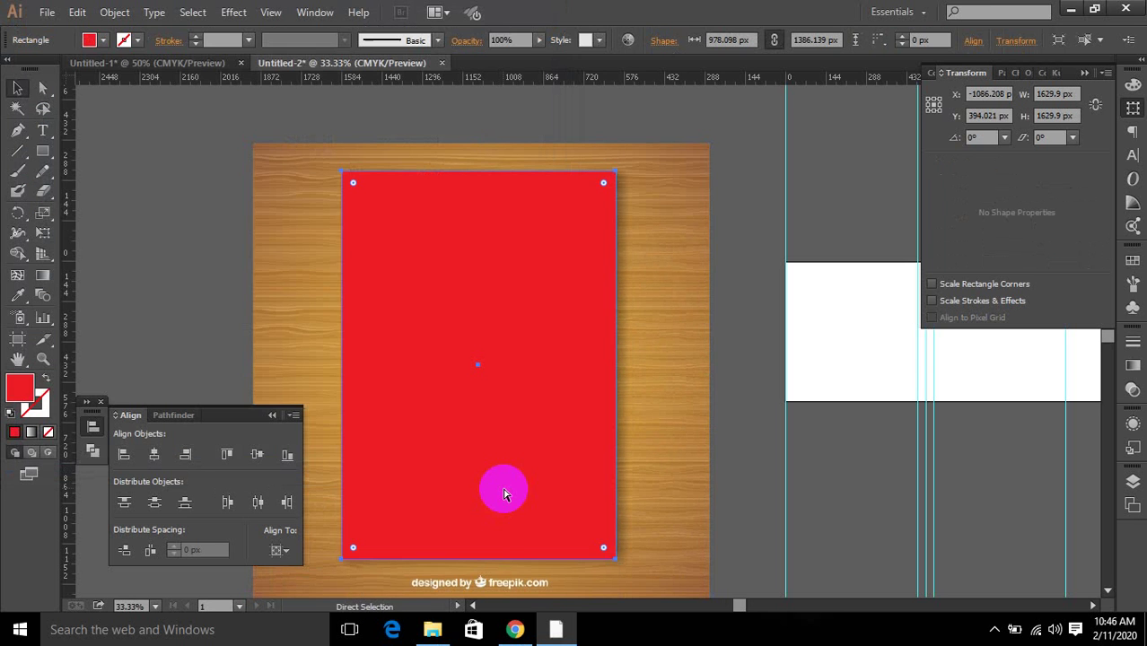
pyautogui.hotkey('ctrl', 'shift', 'z')
# Lock the flyer reference image in place behind the traced outline.
pyautogui.click(155, 165)
pyautogui.click(300, 227)
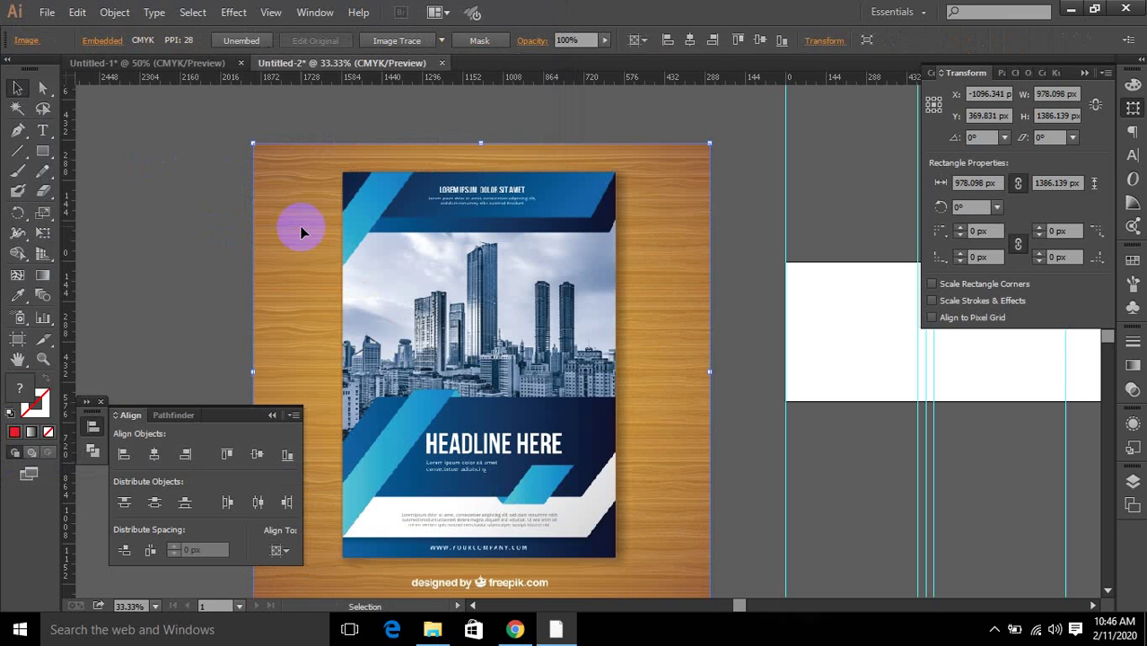
pyautogui.hotkey('ctrl', '2')
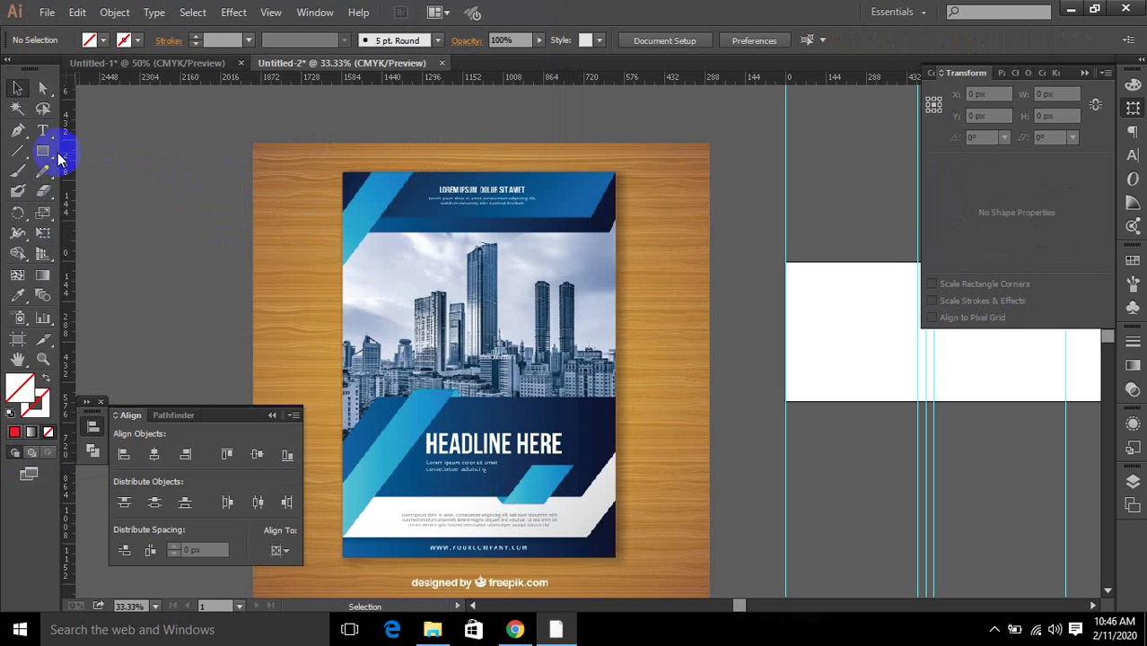
# Draw an unfilled rectangle about 1202 × 282 px over the flyer's dark header band and give it a black stroke.
pyautogui.moveTo(38, 151); pyautogui.dragTo(86, 153)
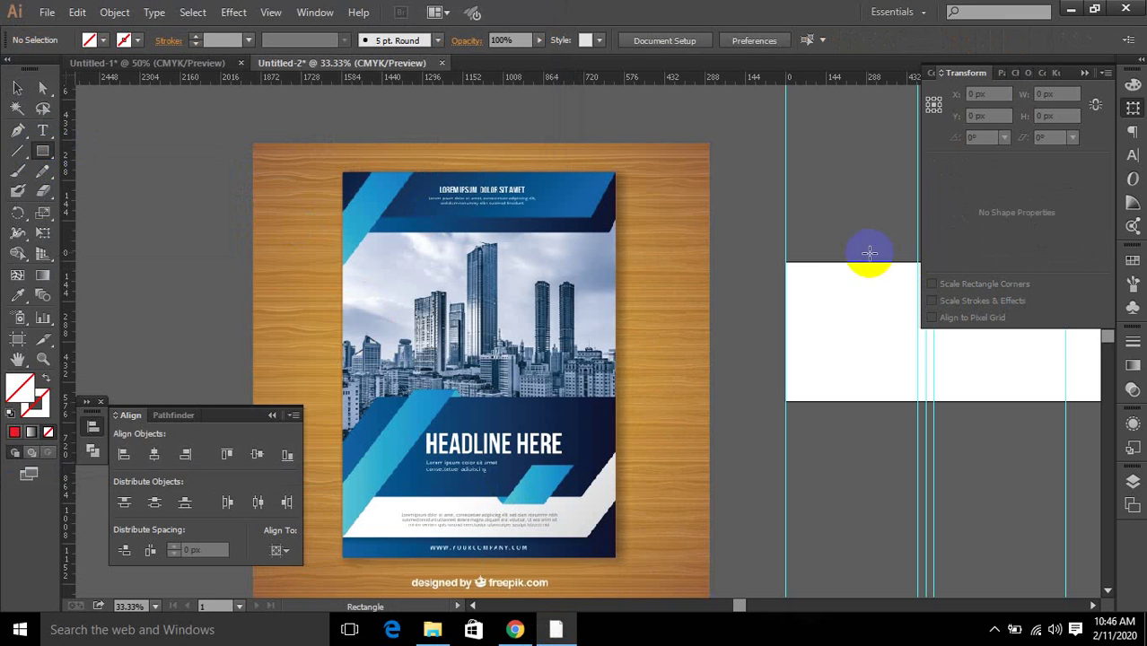
pyautogui.scroll(3, 681, 274)
pyautogui.scroll(-1, 446, 136)
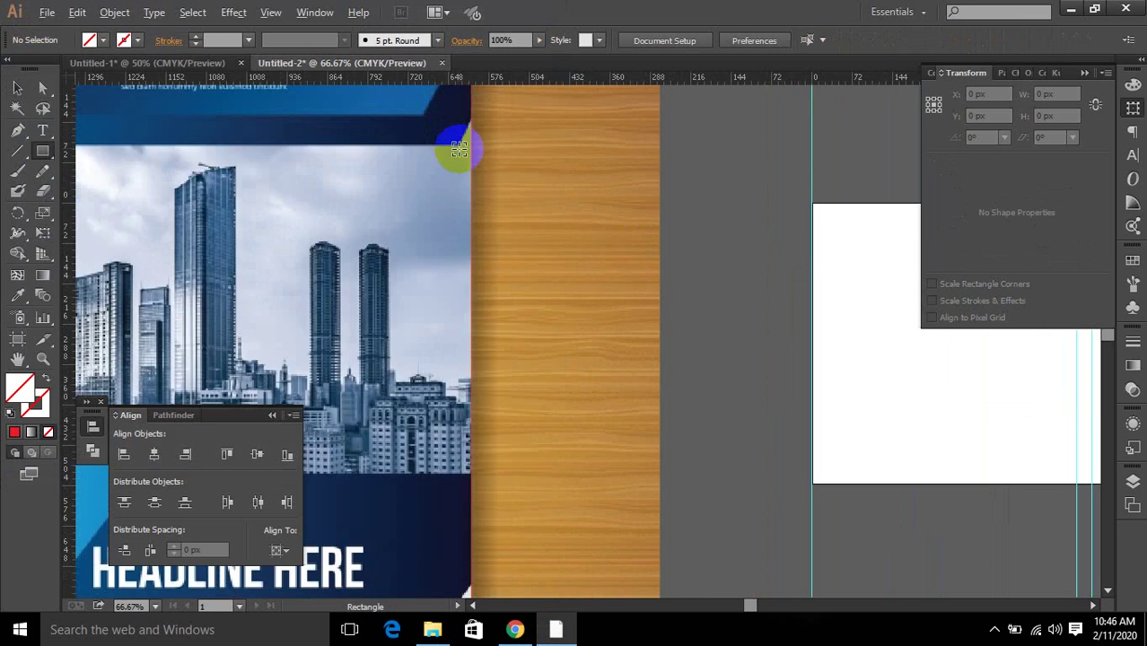
pyautogui.scroll(-1, 459, 149)
pyautogui.moveTo(338, 177); pyautogui.dragTo(545, 315)
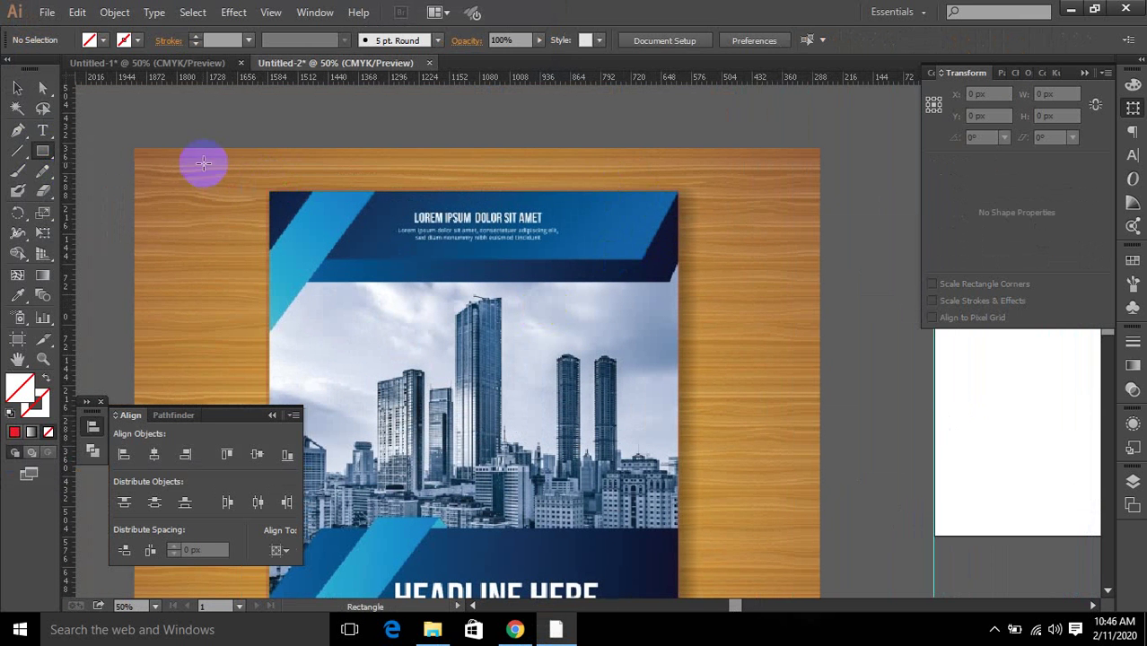
pyautogui.moveTo(204, 166); pyautogui.dragTo(709, 283)
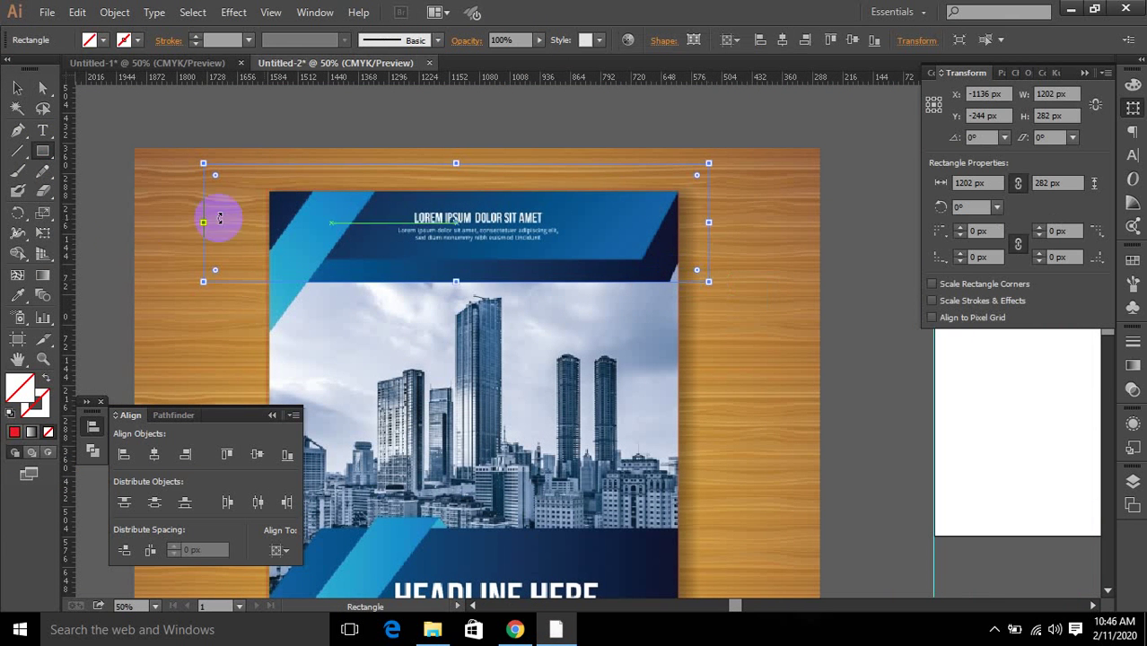
pyautogui.click(117, 42)
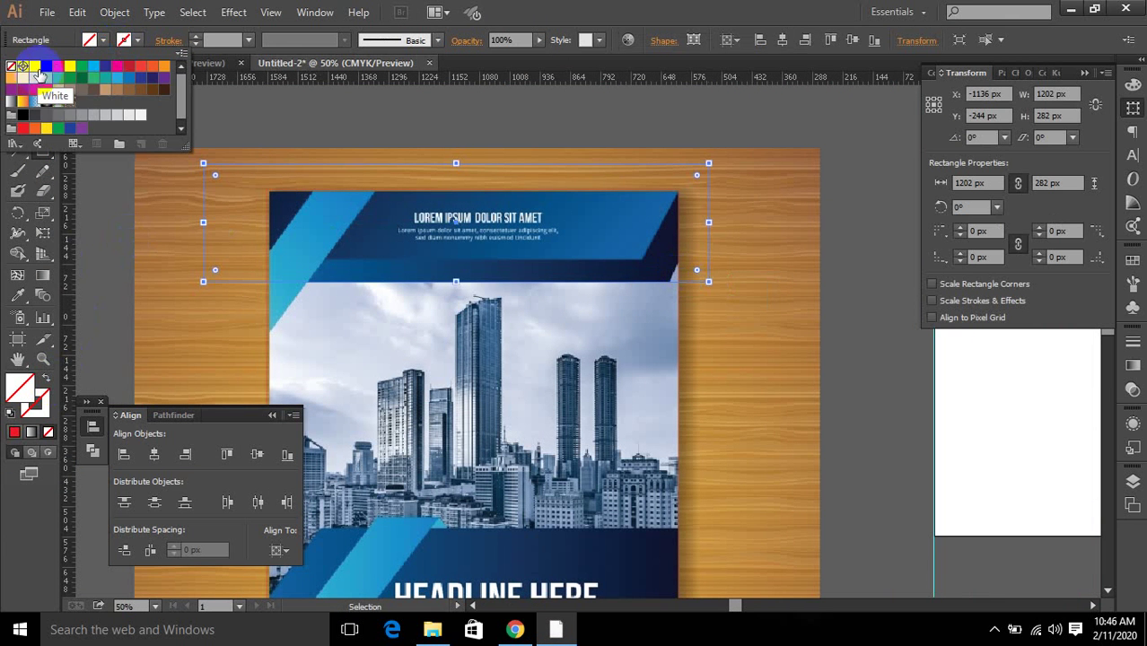
pyautogui.click(45, 72)
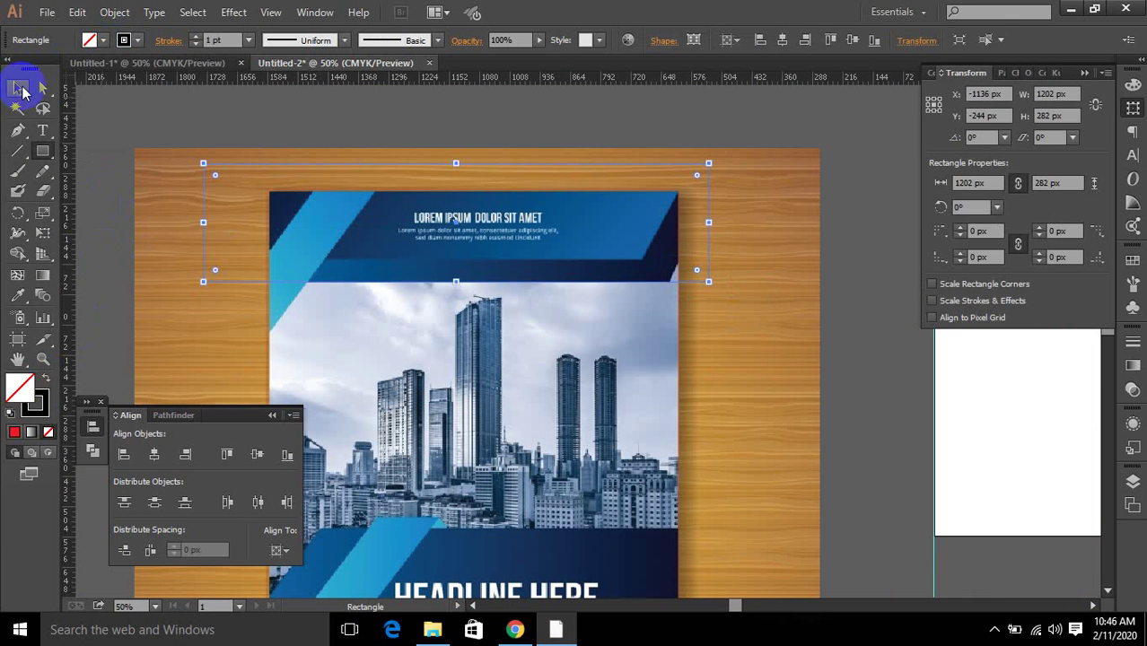
# Slant the header rectangle's right side along the band's edge, moving its lower corner to about X -627, Y -103 and upper corner to about X -498, Y -385.
pyautogui.click(42, 87)
pyautogui.moveTo(709, 281); pyautogui.dragTo(671, 277)
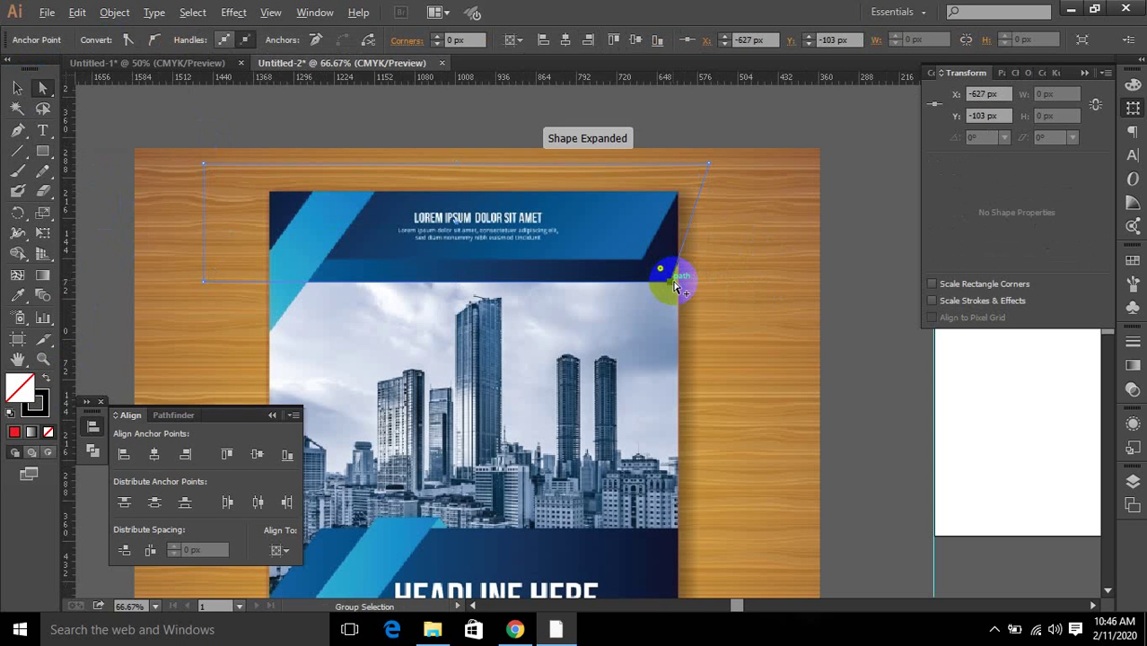
pyautogui.scroll(2, 673, 261)
pyautogui.scroll(3, 719, 161)
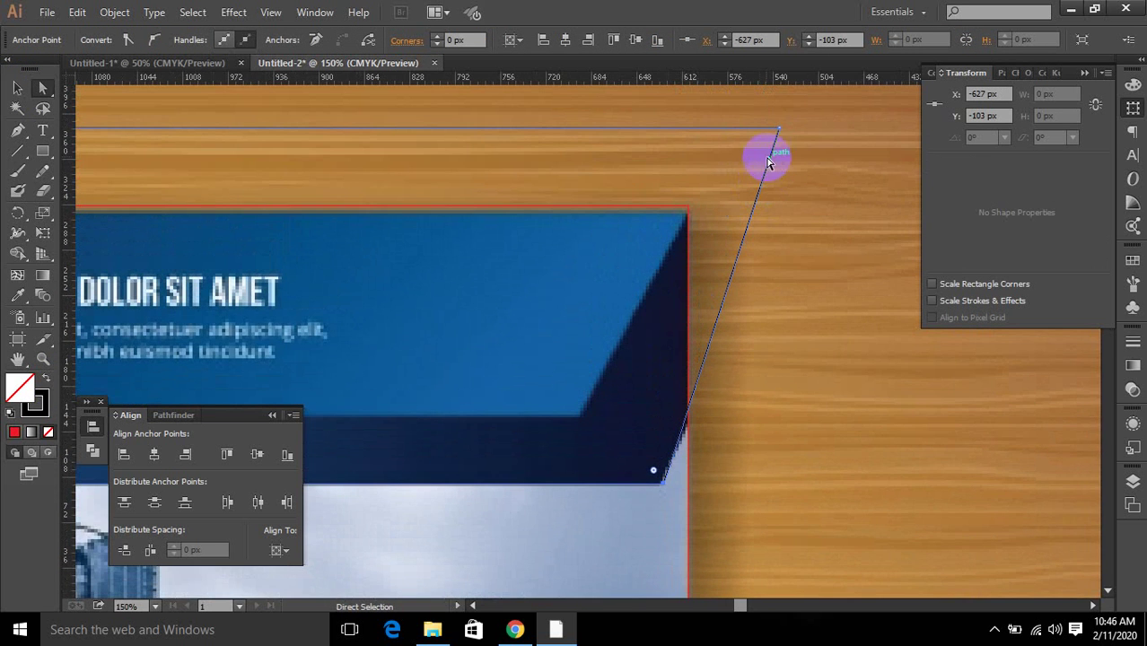
pyautogui.moveTo(777, 135); pyautogui.dragTo(819, 125)
pyautogui.scroll(-2, 745, 314)
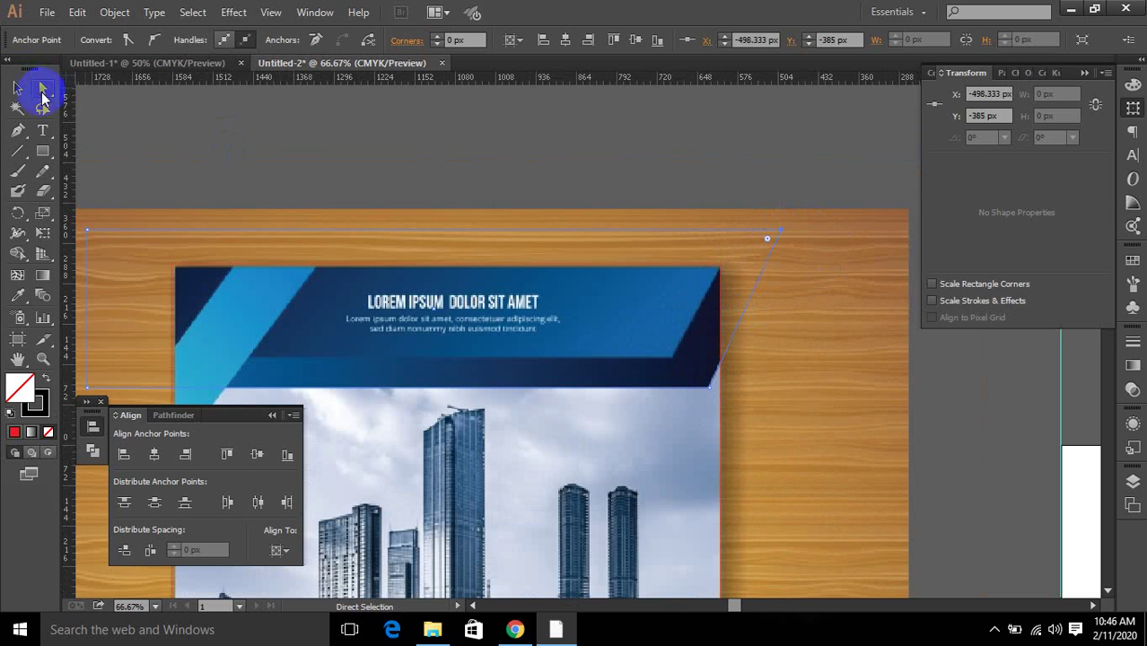
pyautogui.moveTo(763, 218); pyautogui.dragTo(763, 218)
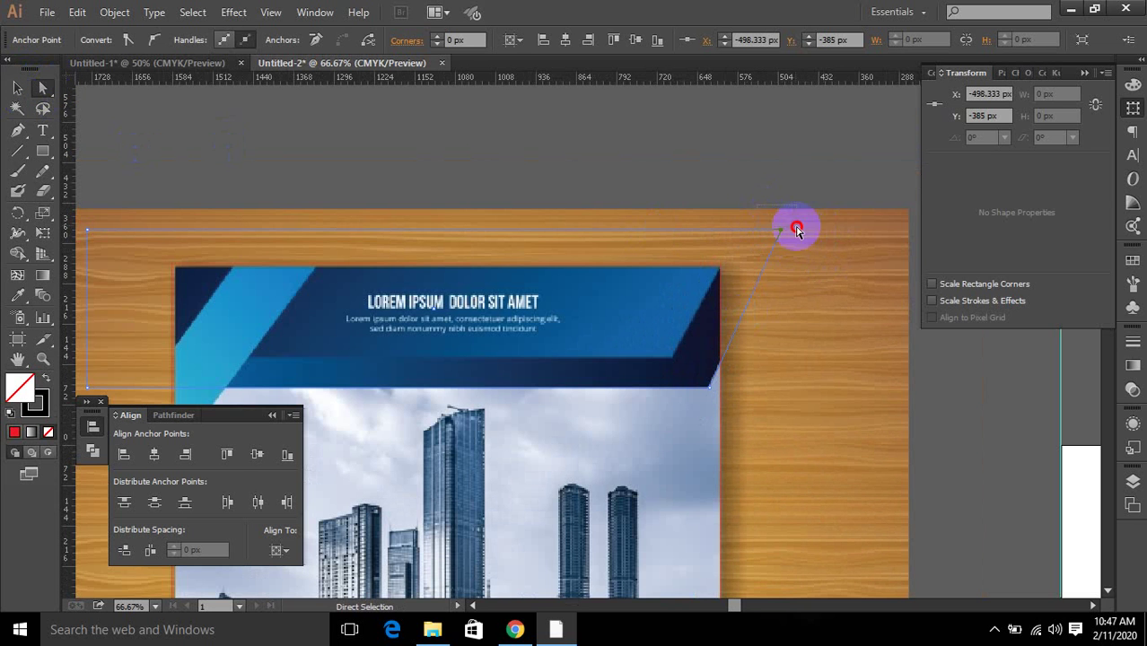
pyautogui.click(859, 231)
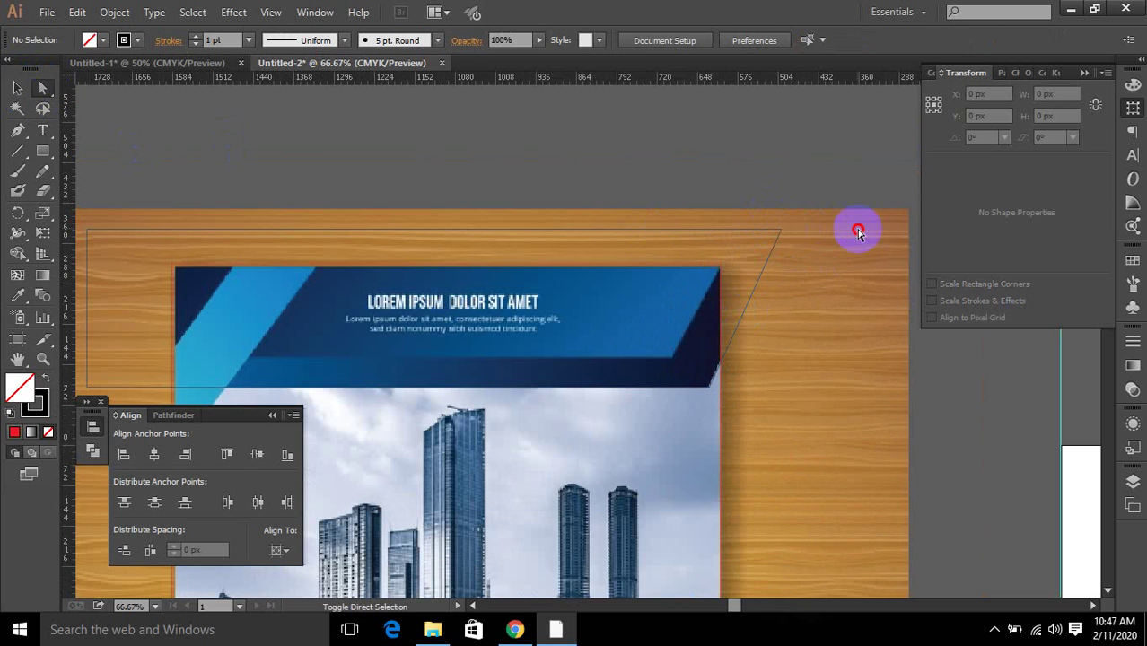
pyautogui.moveTo(783, 235)
pyautogui.mouseDown()
pyautogui.moveTo(866, 236)
pyautogui.moveTo(891, 159)
pyautogui.moveTo(883, 300)
pyautogui.moveTo(876, 201)
pyautogui.moveTo(876, 239)
pyautogui.moveTo(783, 235)
pyautogui.mouseUp()
pyautogui.scroll(-2, 418, 384)
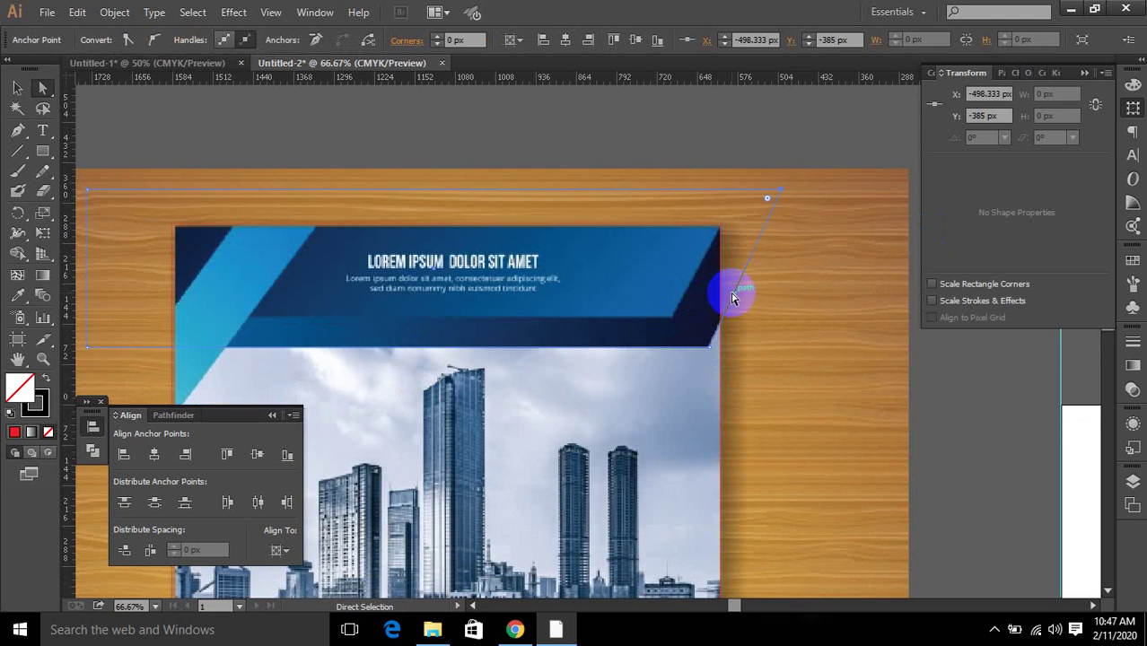
# Duplicate the slanted header outline upward onto the lighter blue band's lower edge and shift the copy 70 px left to meet the band's corner.
pyautogui.click(17, 87)
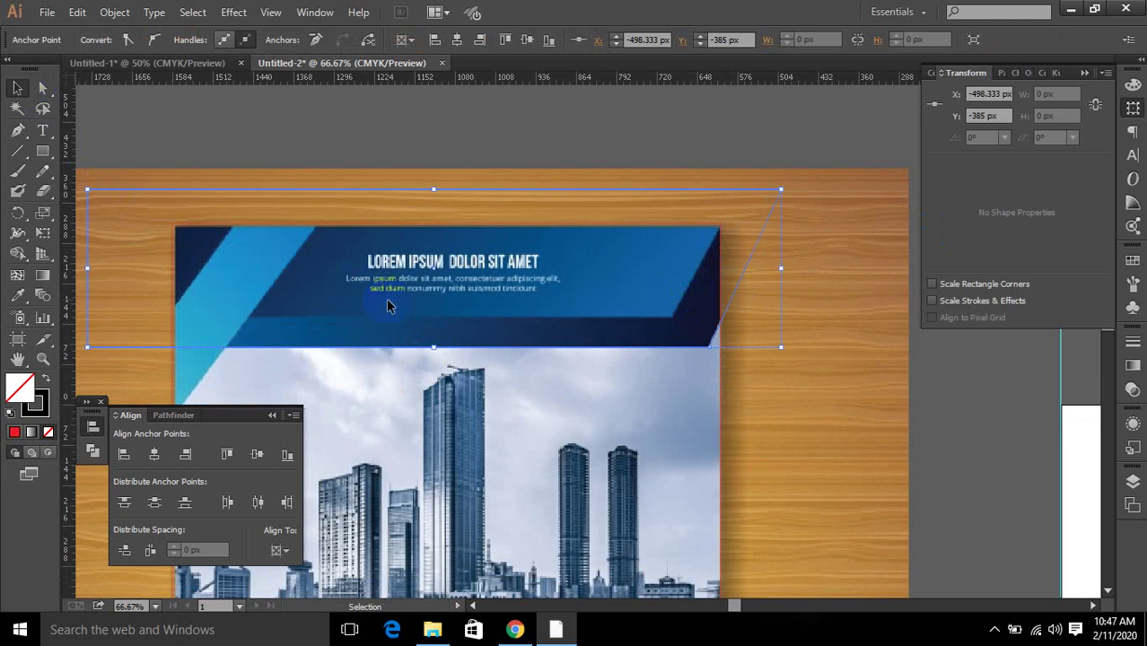
pyautogui.moveTo(464, 355); pyautogui.dragTo(464, 320)
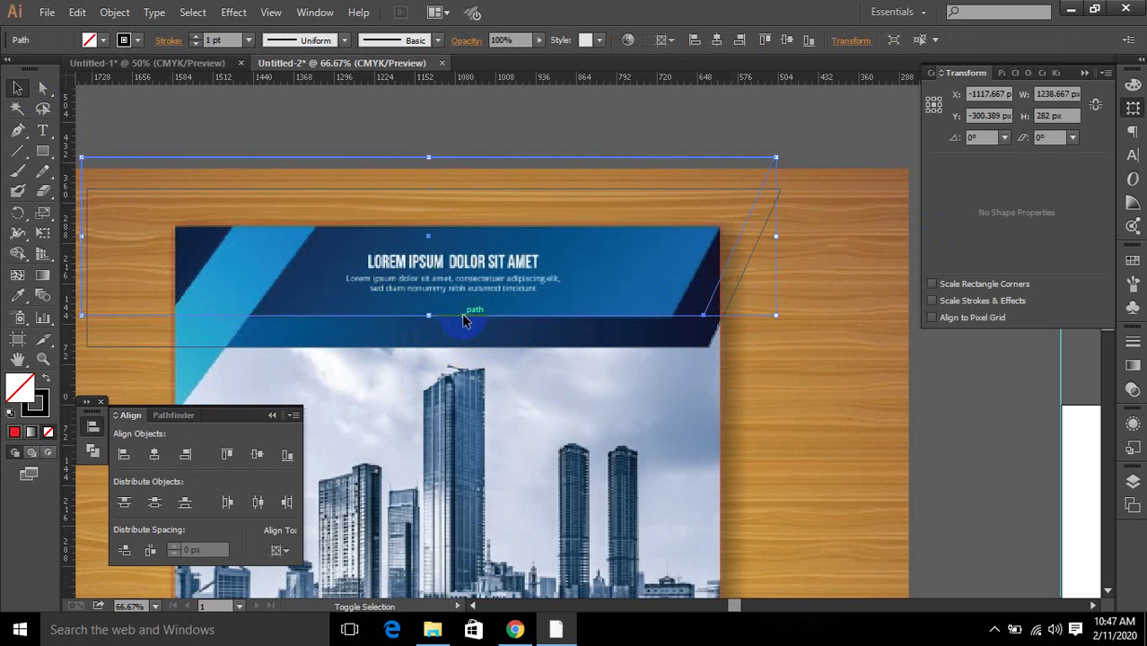
pyautogui.hotkey('shift', 'Left')
pyautogui.hotkey('shift', 'Left')
pyautogui.hotkey('shift', 'Left')
pyautogui.hotkey('shift', 'Left')
pyautogui.hotkey('shift', 'Left')
pyautogui.hotkey('shift', 'Left')
pyautogui.hotkey('shift', 'Left')
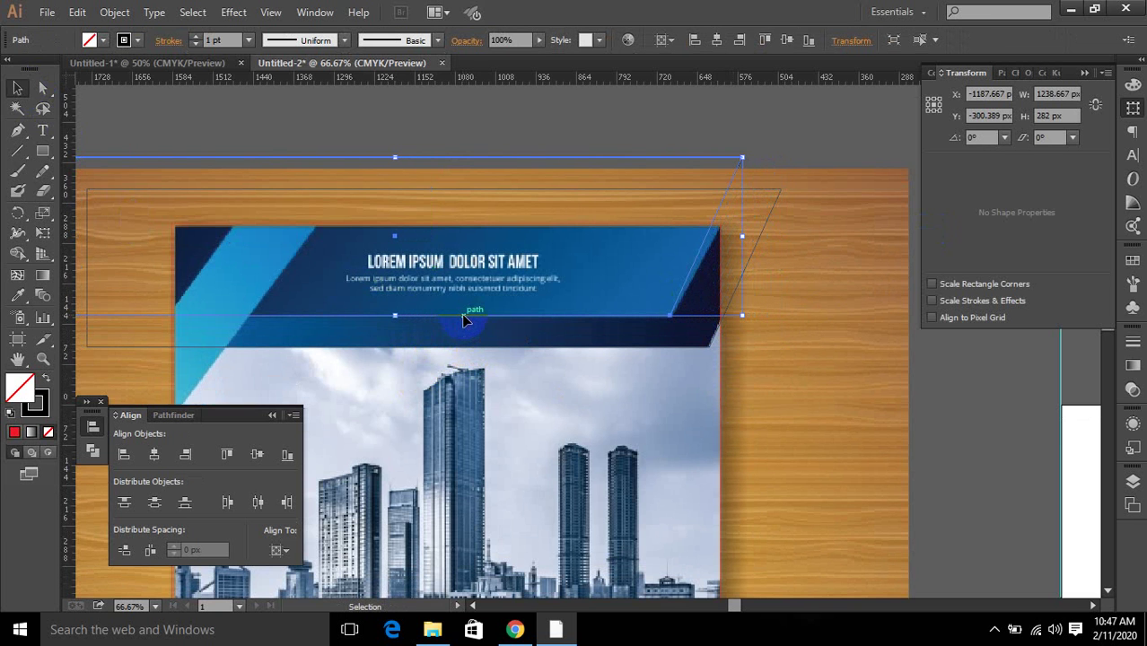
# Move the duplicated header outline's upper slanted corner to about X -538, Y -441 so its edge follows the lighter blue band.
pyautogui.click(42, 88)
pyautogui.moveTo(743, 158); pyautogui.dragTo(760, 162)
pyautogui.scroll(-1, 387, 296)
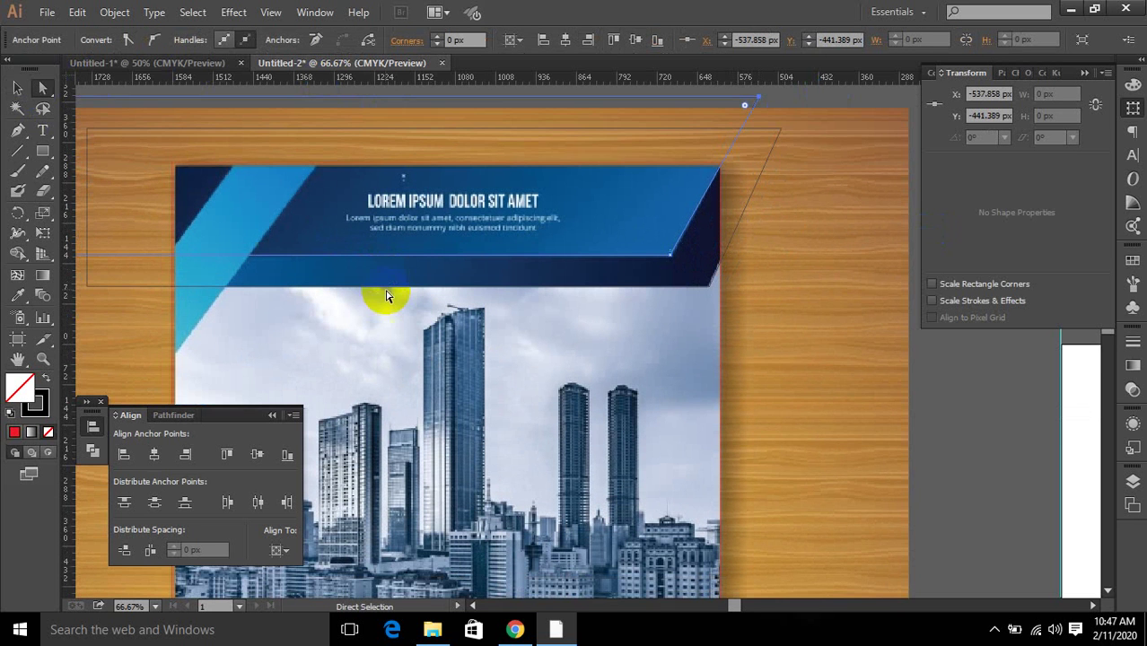
# Draw an unfilled rectangle about 156 × 549 px over the header and rotate it to about 324.88° to match the cyan stripe's slant.
pyautogui.click(42, 155)
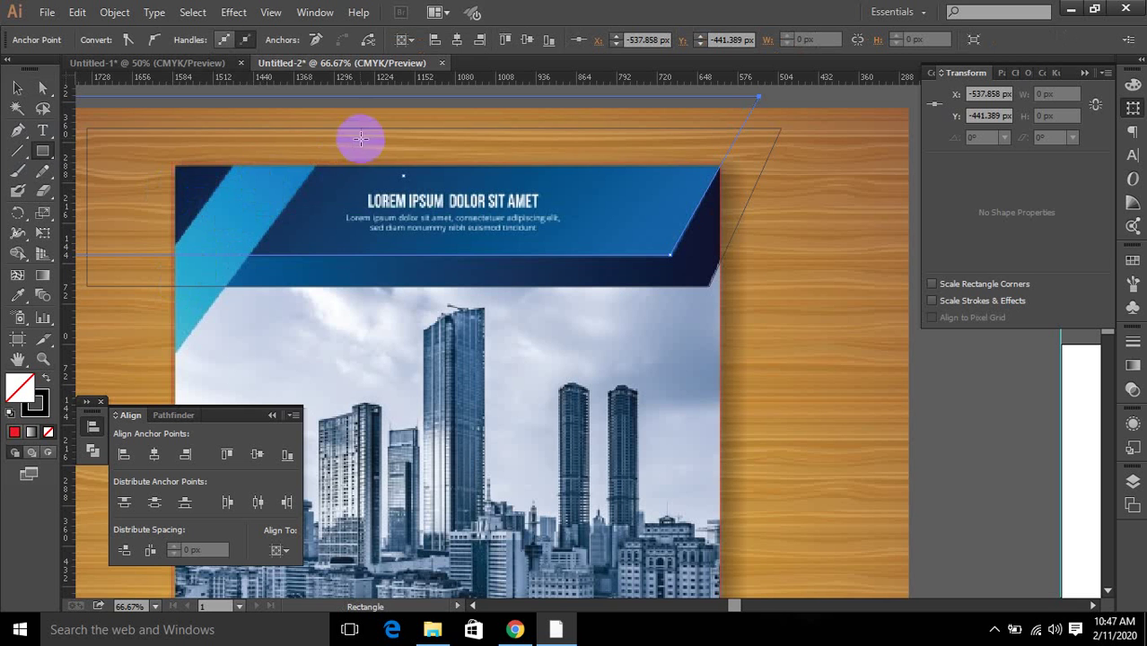
pyautogui.moveTo(307, 161); pyautogui.dragTo(396, 472)
pyautogui.moveTo(403, 156); pyautogui.dragTo(347, 200)
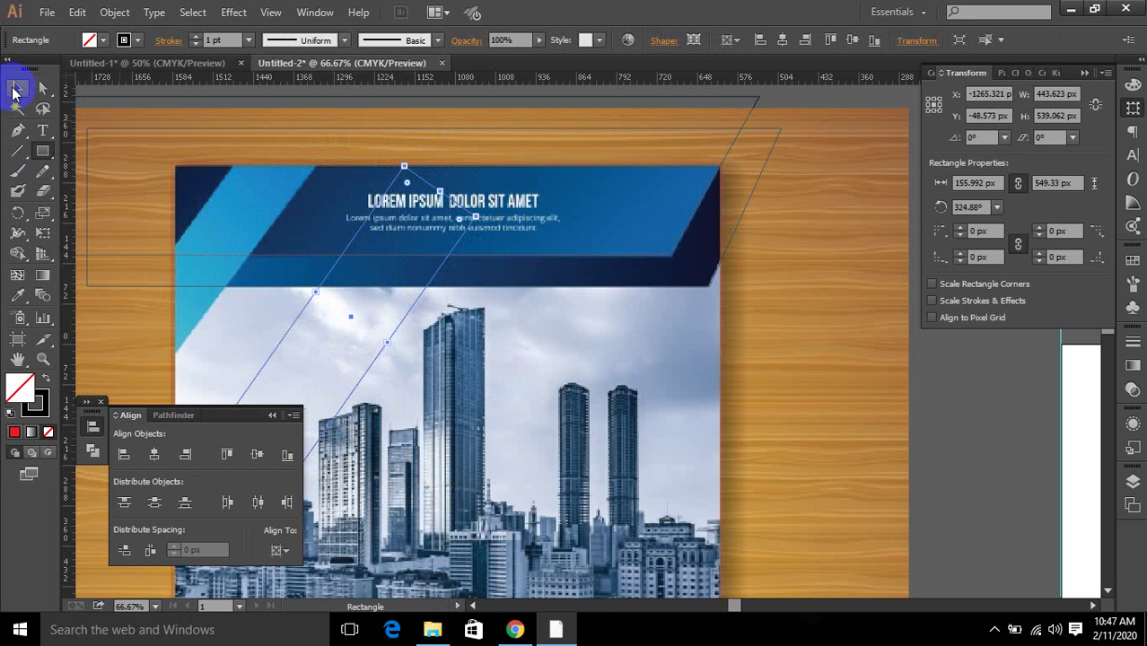
# Fit the rotated rectangle over the header's cyan stripe, narrowing it to about 114 px and adjusting its angle to about 323.45°.
pyautogui.click(13, 91)
pyautogui.moveTo(298, 320); pyautogui.dragTo(180, 246)
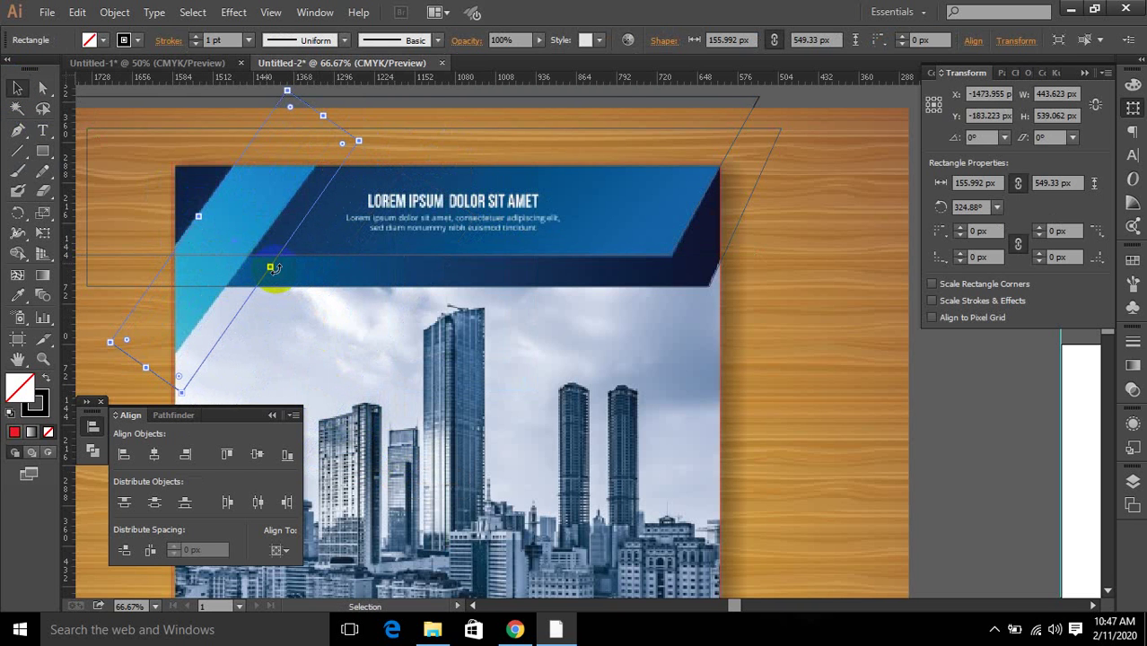
pyautogui.moveTo(275, 270); pyautogui.dragTo(256, 260)
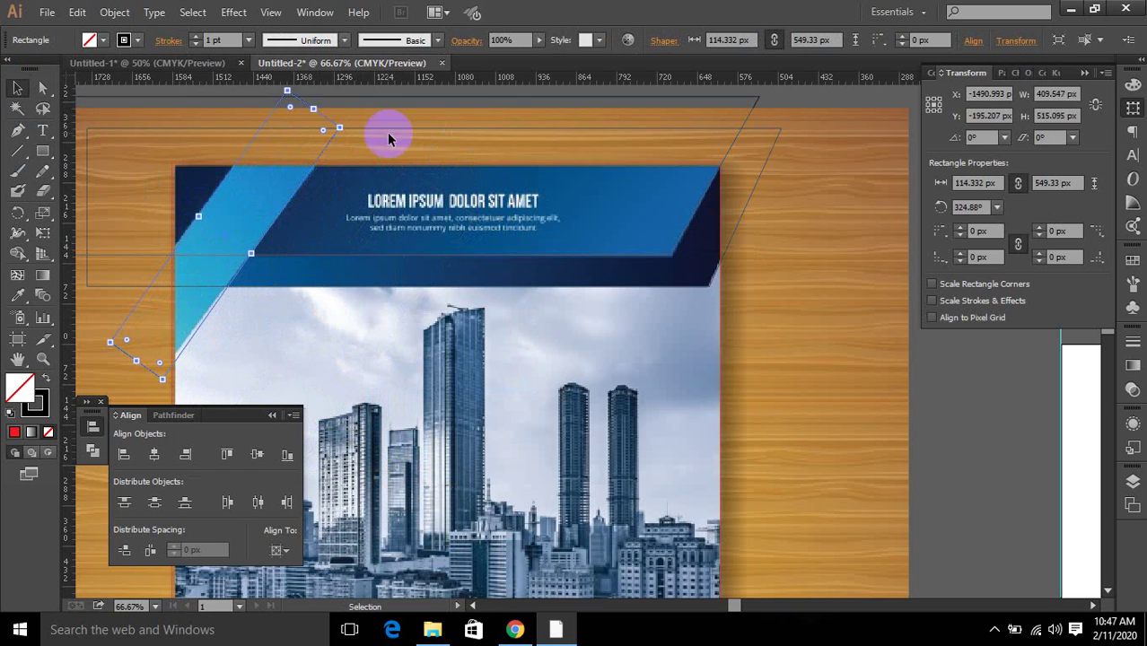
pyautogui.moveTo(384, 133); pyautogui.dragTo(350, 121)
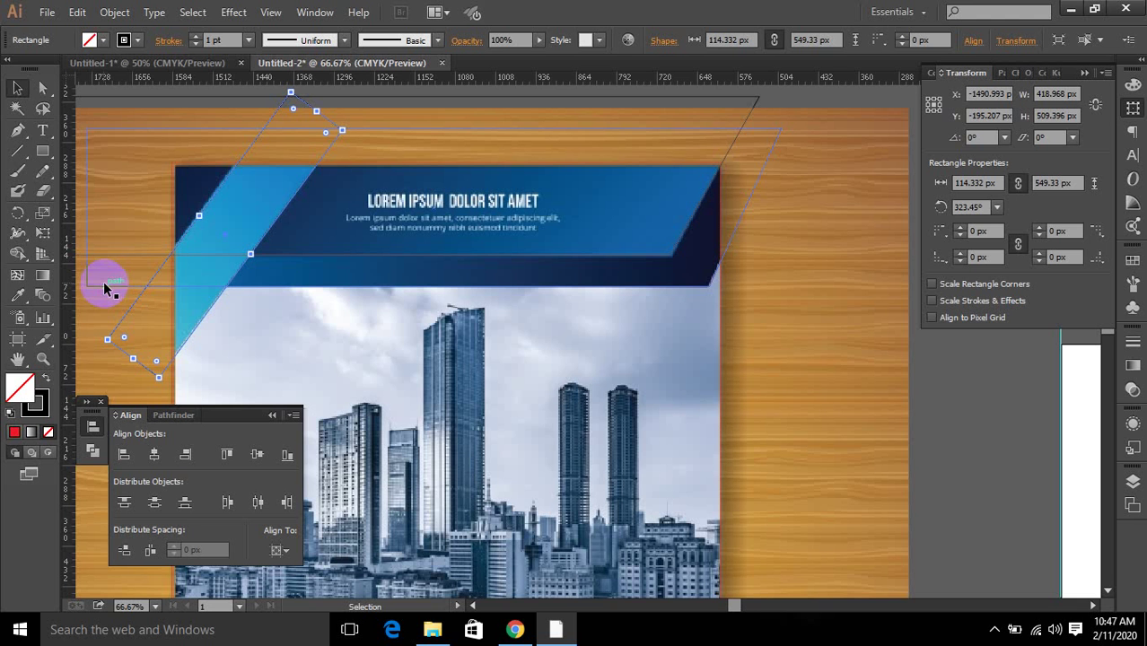
# Duplicate the stripe outline onto the small cyan stripe below the headline and onto the large cyan stripe beside it.
pyautogui.scroll(-2, 318, 166)
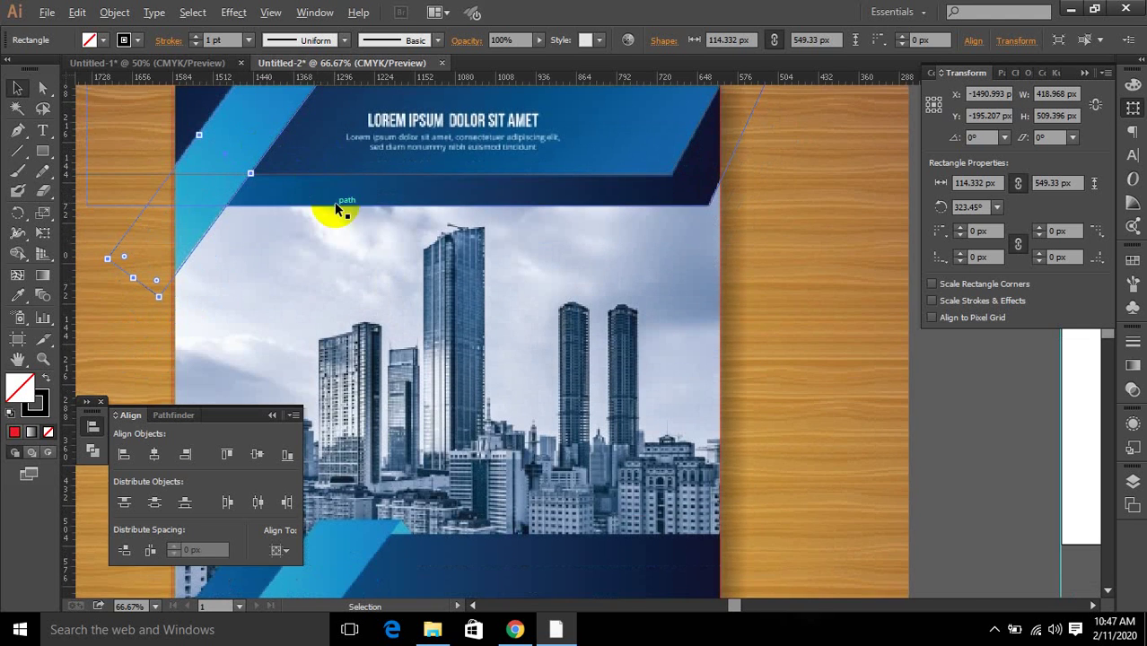
pyautogui.keyDown('alt'); pyautogui.scroll(-2, 337, 209); pyautogui.keyUp('alt')
pyautogui.scroll(-4, 448, 192)
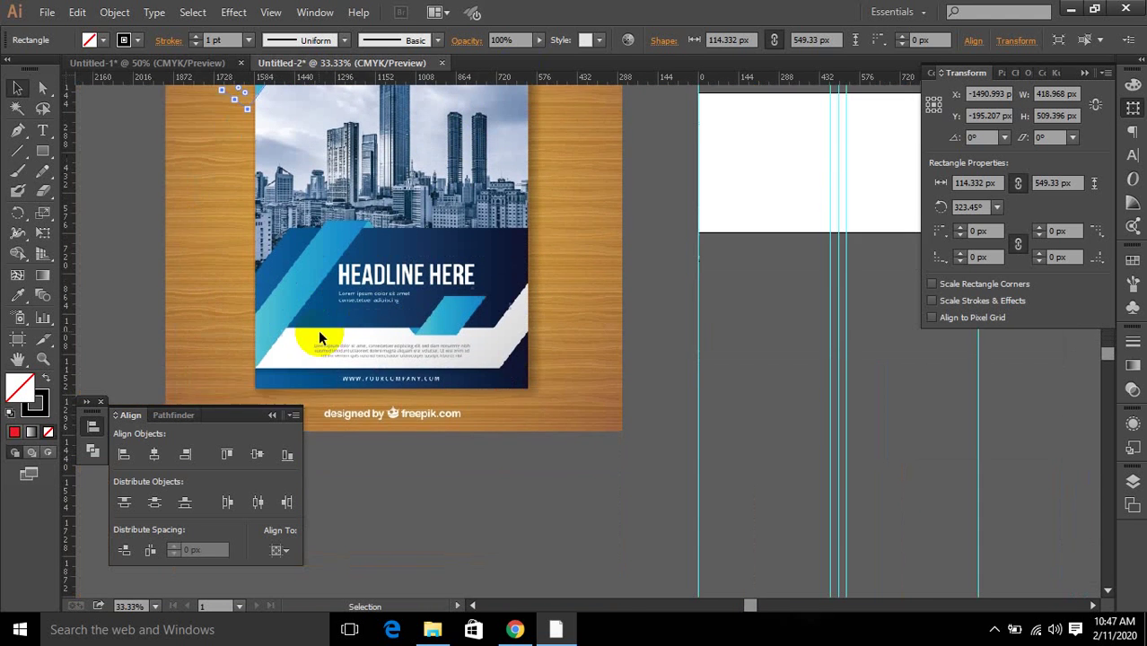
pyautogui.keyDown('alt'); pyautogui.scroll(3, 351, 225); pyautogui.keyUp('alt')
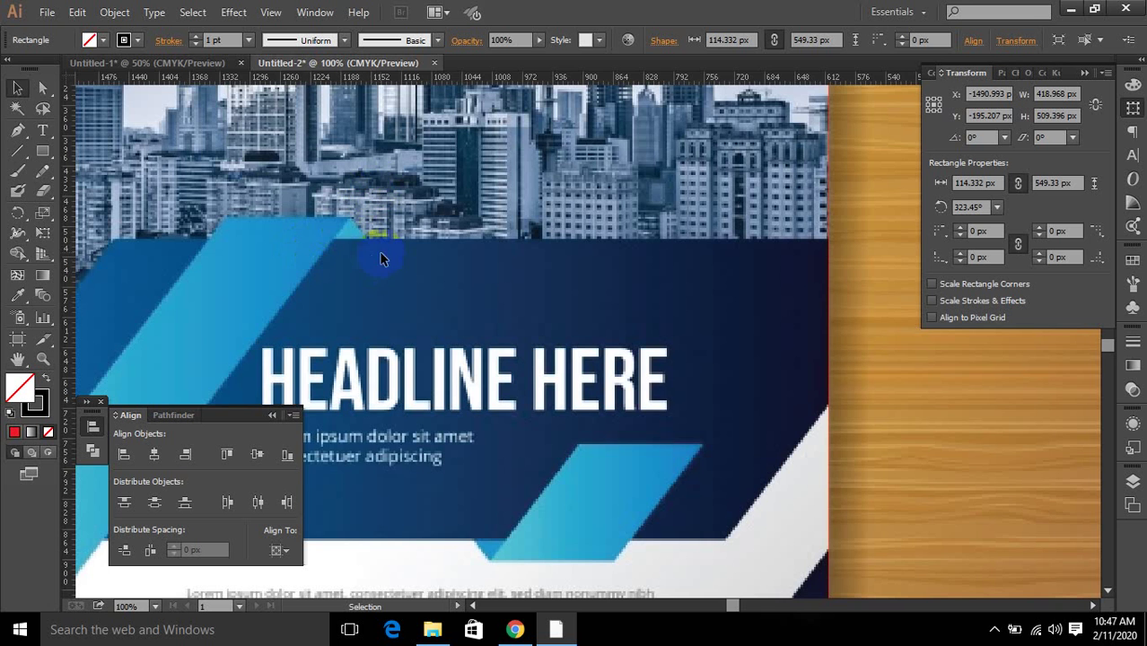
pyautogui.keyDown('alt'); pyautogui.scroll(-4, 372, 256); pyautogui.keyUp('alt')
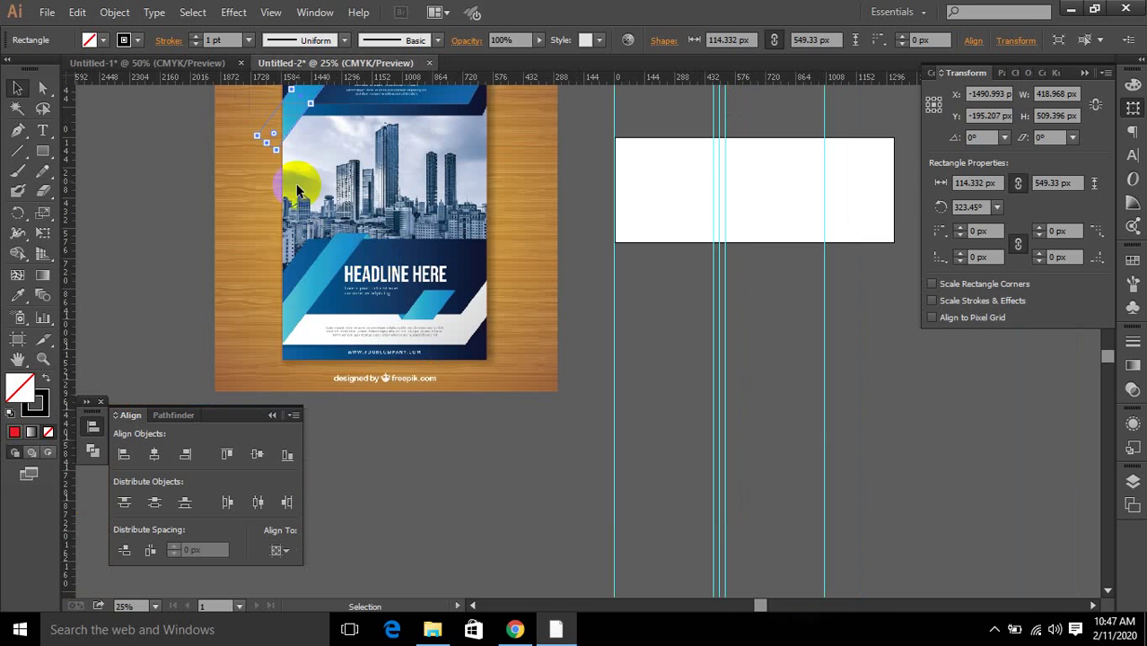
pyautogui.scroll(1, 302, 124)
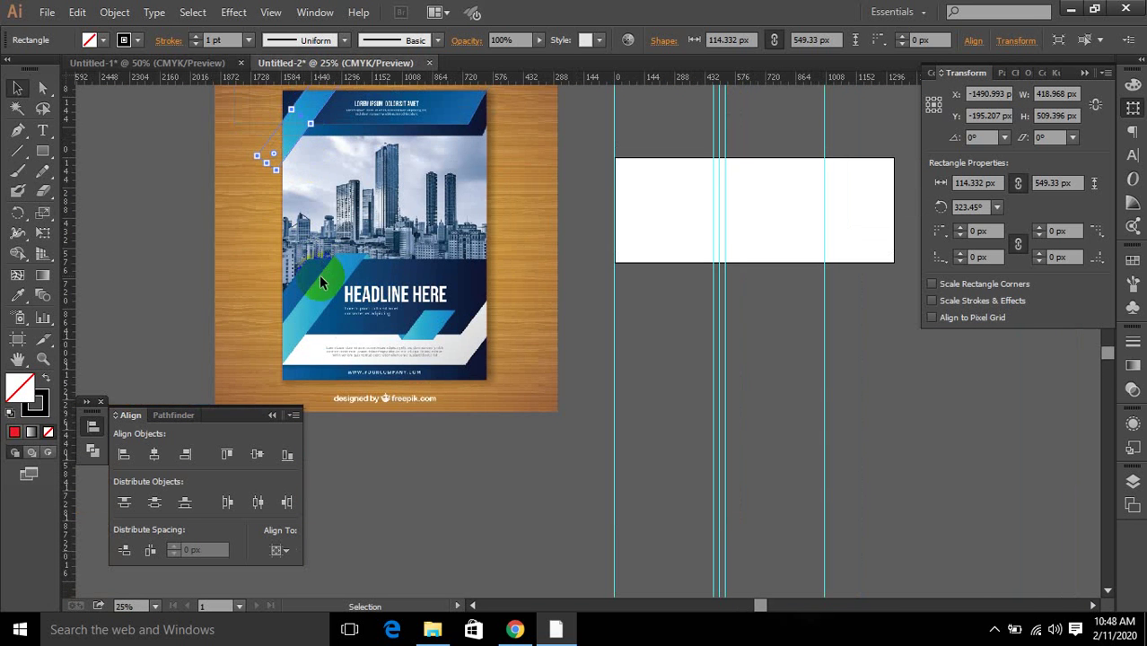
pyautogui.moveTo(326, 110); pyautogui.dragTo(399, 321)
pyautogui.click(327, 304)
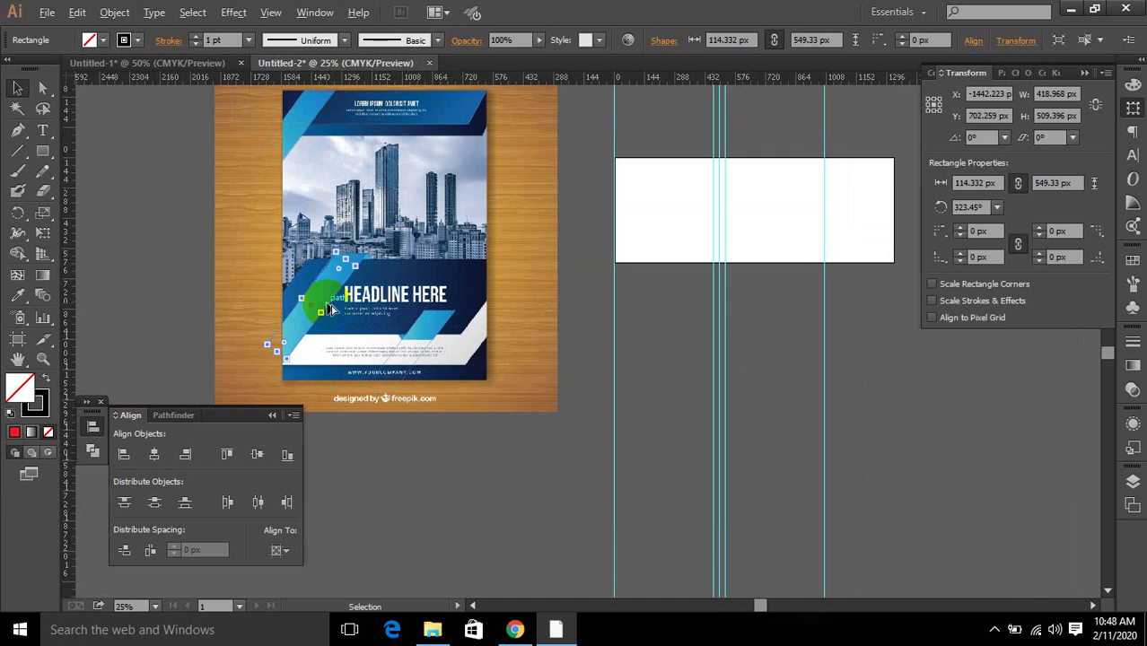
# Lengthen the outline on the large lower stripe to about 690 px and nudge it down 3 px along the stripe's edges.
pyautogui.scroll(3, 326, 304)
pyautogui.scroll(4, 387, 225)
pyautogui.moveTo(377, 265); pyautogui.dragTo(447, 220)
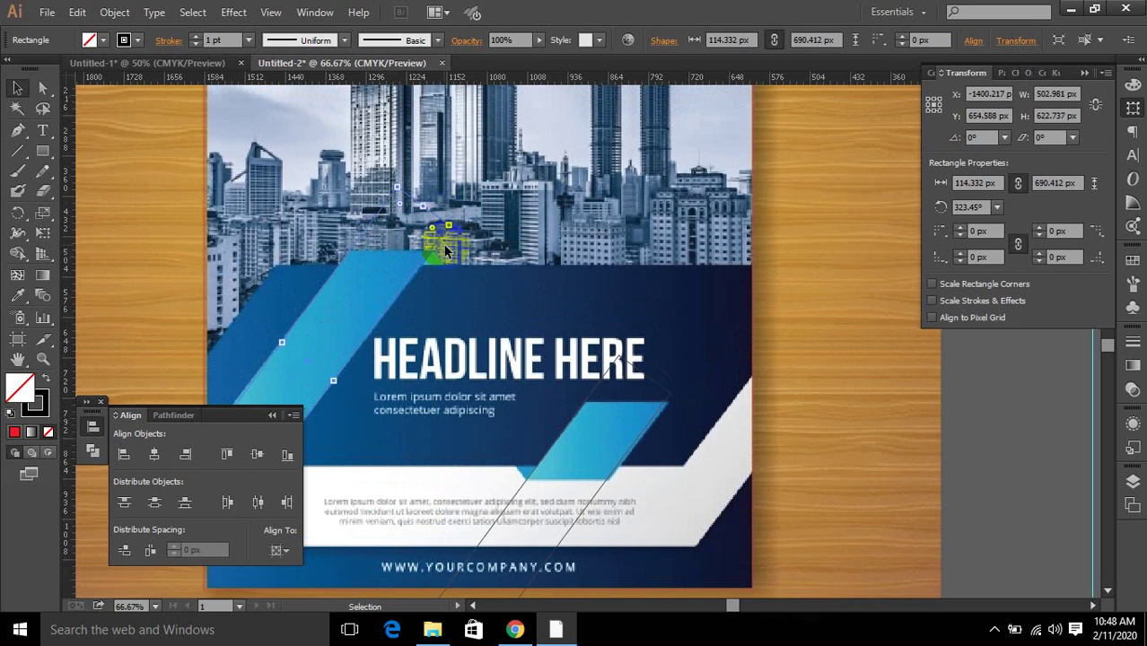
pyautogui.scroll(2, 437, 245)
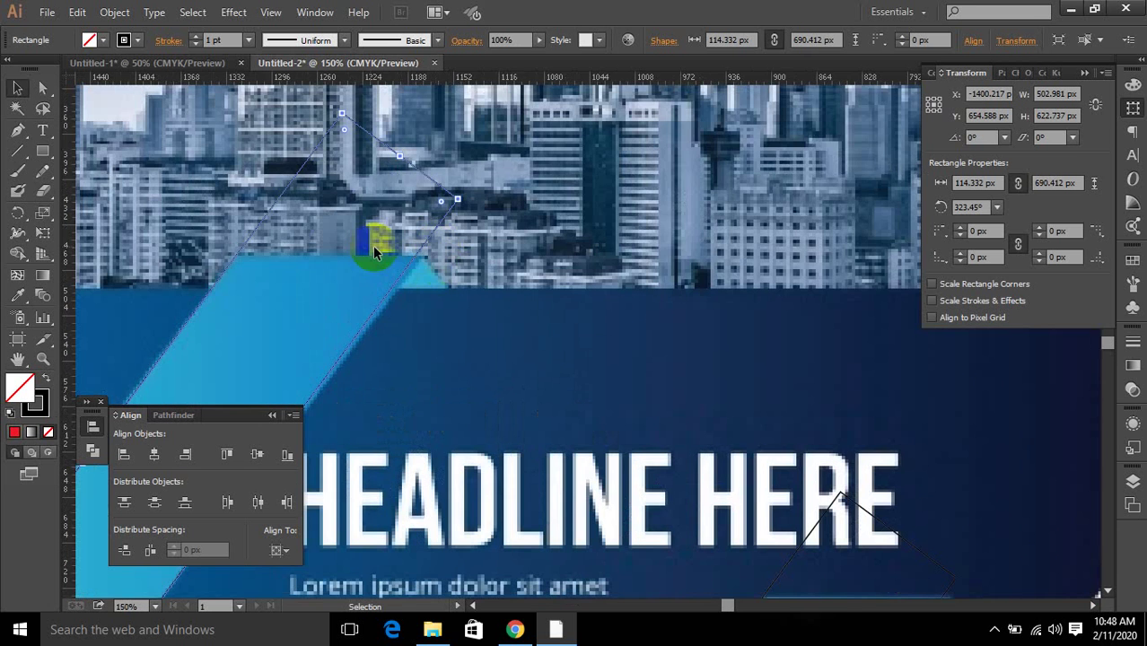
pyautogui.scroll(-1, 339, 376)
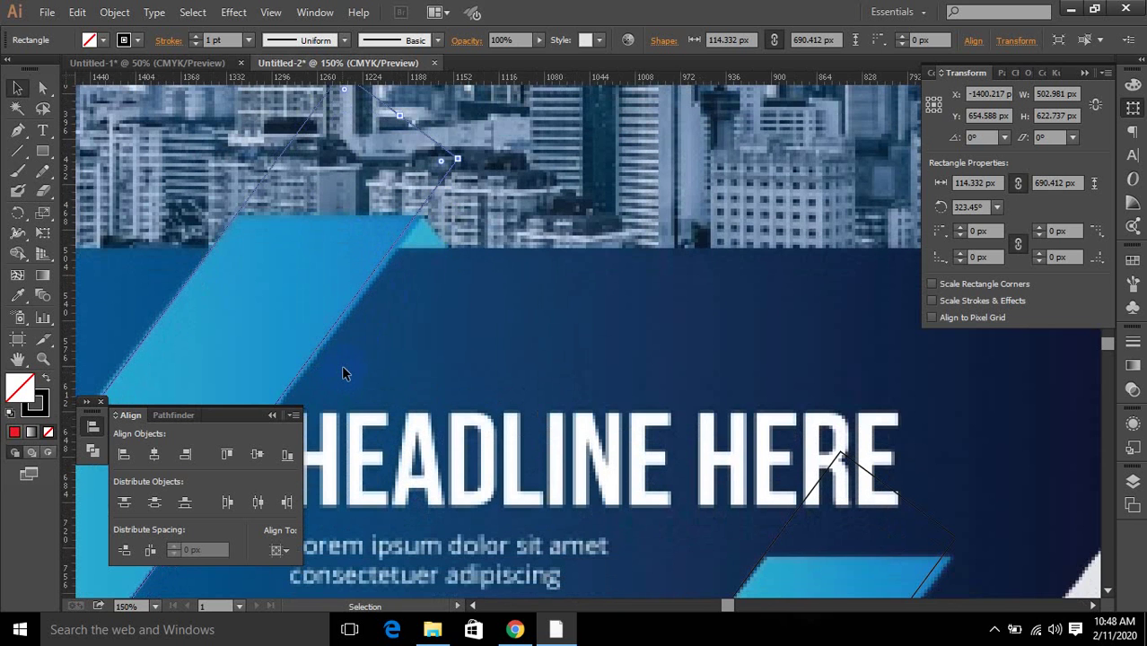
pyautogui.click(458, 164)
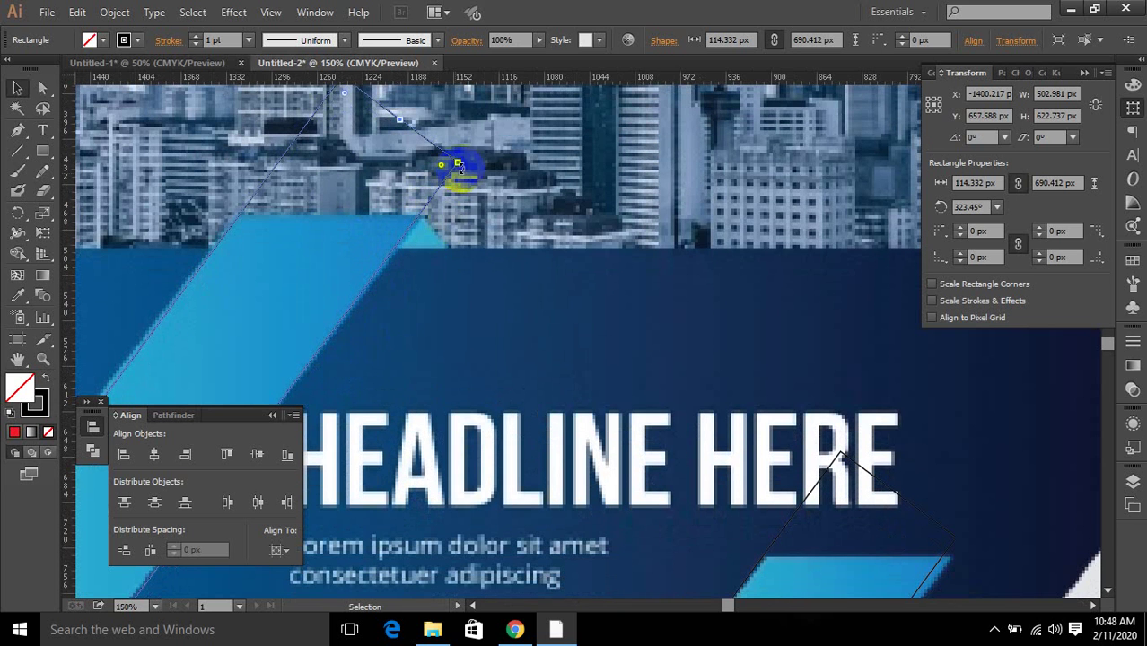
# Draw a horizontal line along the large lower stripe's top edge and divide the stripe outline with it.
pyautogui.click(18, 130)
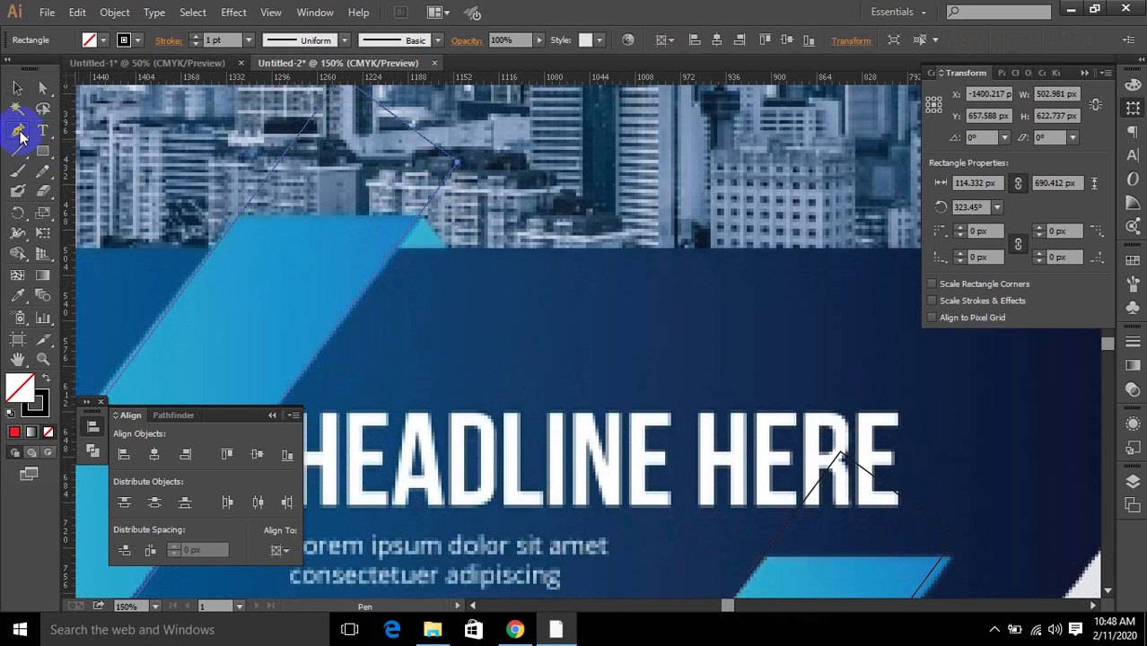
pyautogui.click(227, 255)
pyautogui.click(225, 219)
pyautogui.moveTo(224, 223); pyautogui.dragTo(452, 214)
pyautogui.keyDown('ctrl'); pyautogui.keyDown('shift'); pyautogui.click(444, 193); pyautogui.keyUp('shift'); pyautogui.keyUp('ctrl')
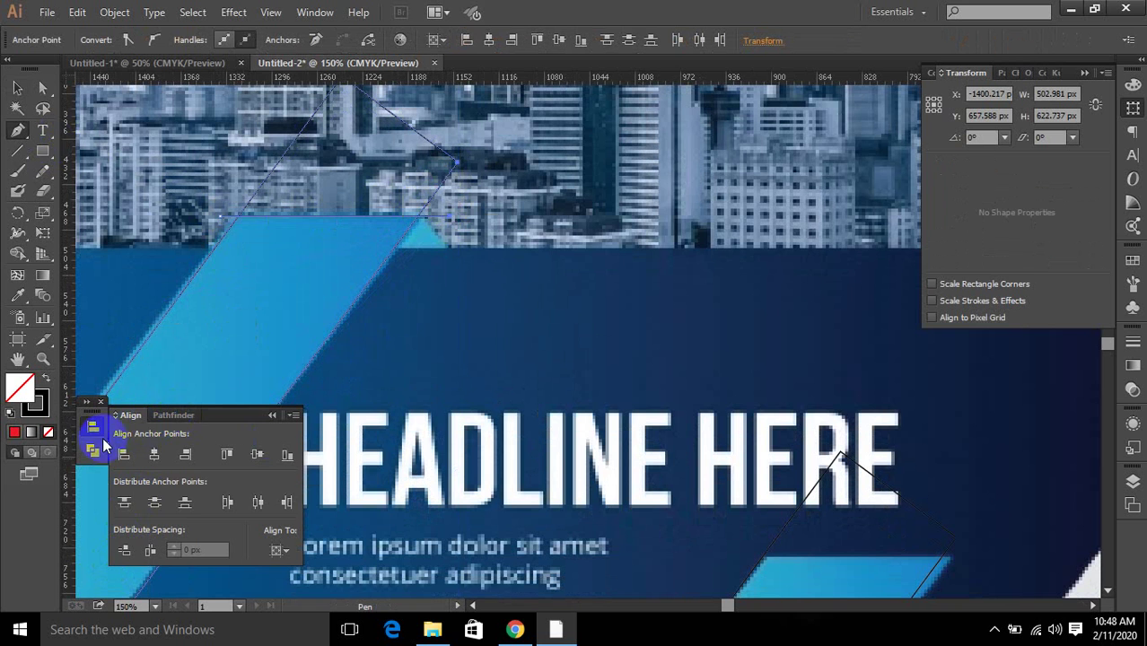
pyautogui.click(92, 449)
pyautogui.click(126, 499)
# Ungroup the divided stripe outline and delete the piece above the stripe's top edge.
pyautogui.rightClick(287, 260)
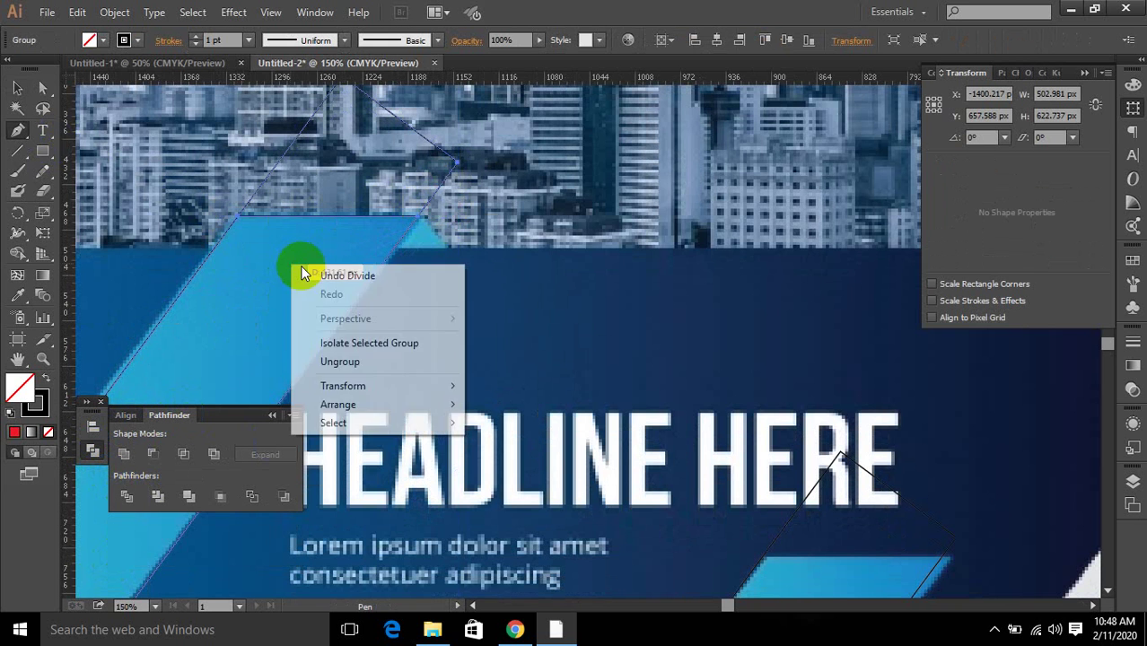
pyautogui.click(325, 360)
pyautogui.click(453, 164)
pyautogui.keyDown('ctrl'); pyautogui.click(454, 165); pyautogui.keyUp('ctrl')
pyautogui.press('Delete')
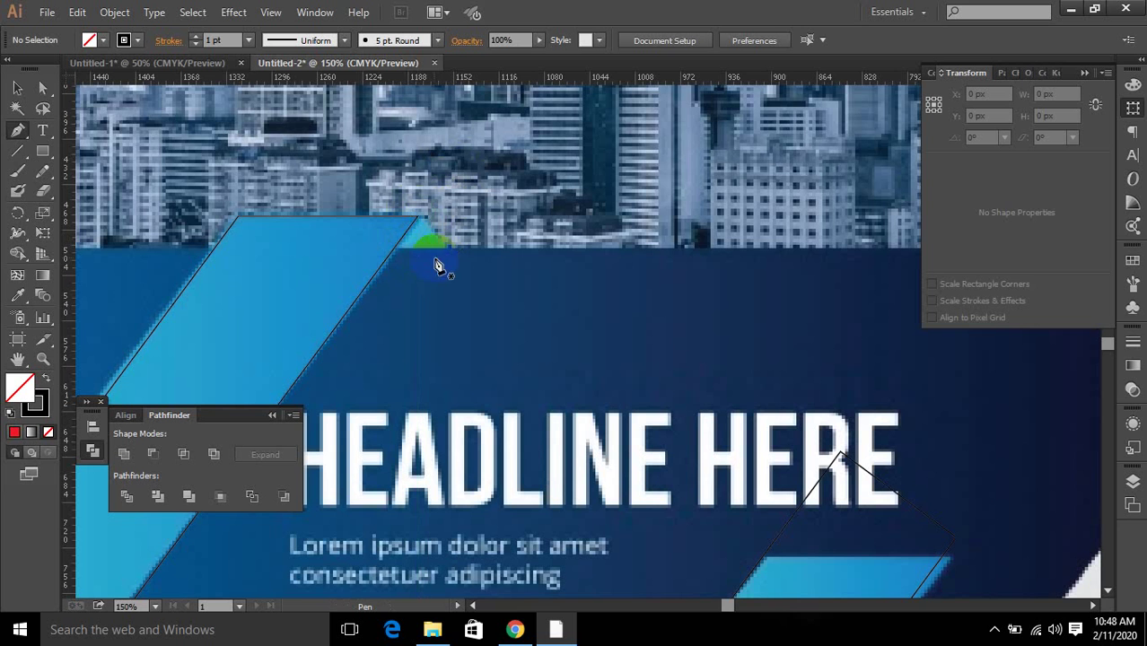
# Draw an upright triangle about 62 × 54 px with the Polygon tool and place its tip at the large stripe's upper corner fold.
pyautogui.click(32, 151)
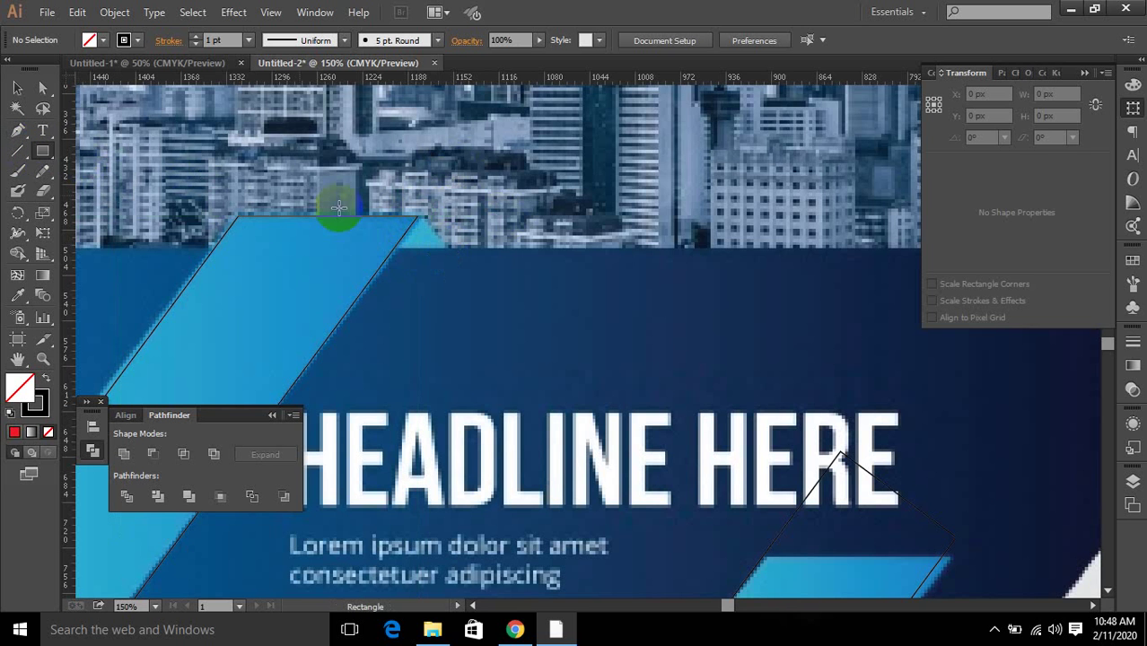
pyautogui.click(43, 153)
pyautogui.click(108, 211)
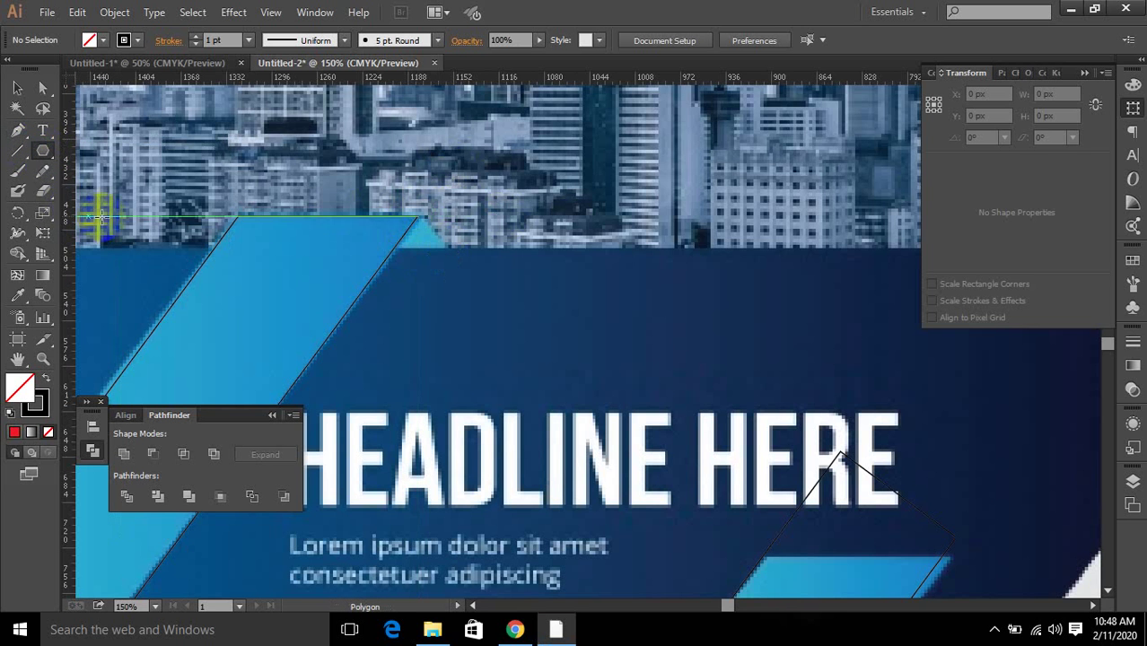
pyautogui.moveTo(581, 223); pyautogui.dragTo(610, 260)
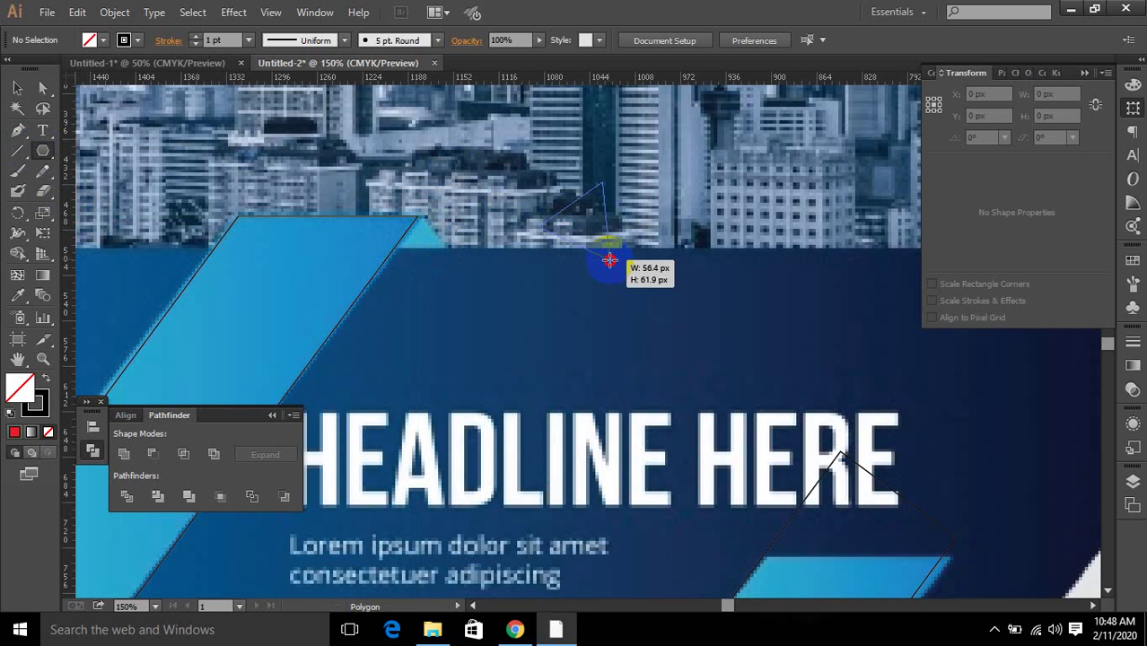
pyautogui.moveTo(610, 260); pyautogui.dragTo(607, 255)
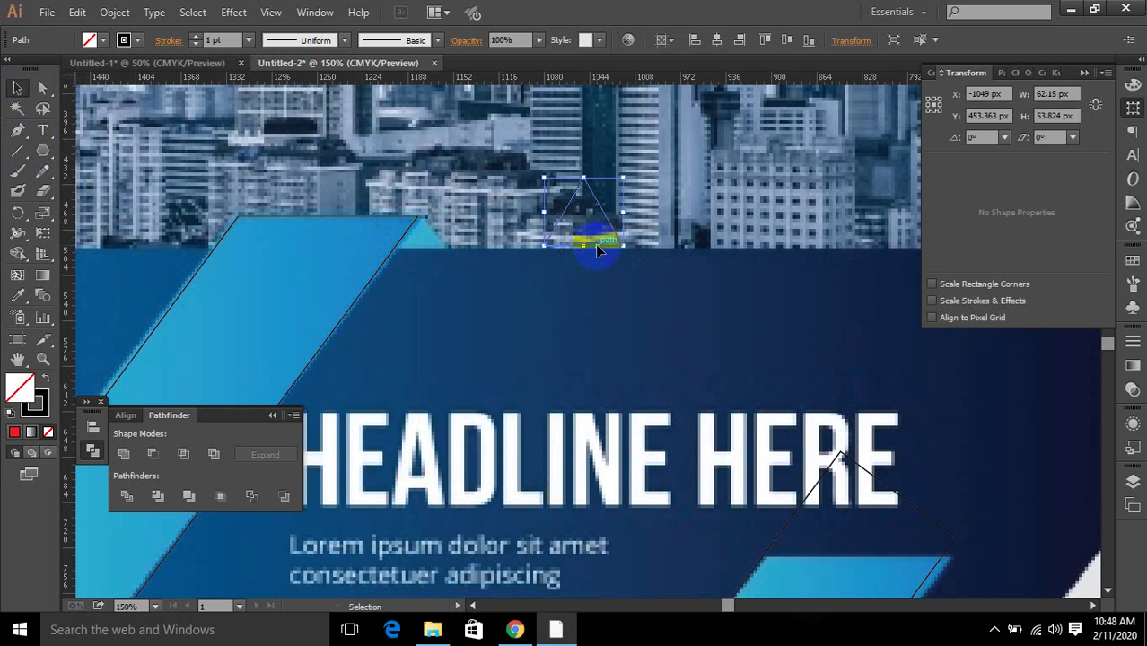
pyautogui.moveTo(594, 244); pyautogui.dragTo(436, 288)
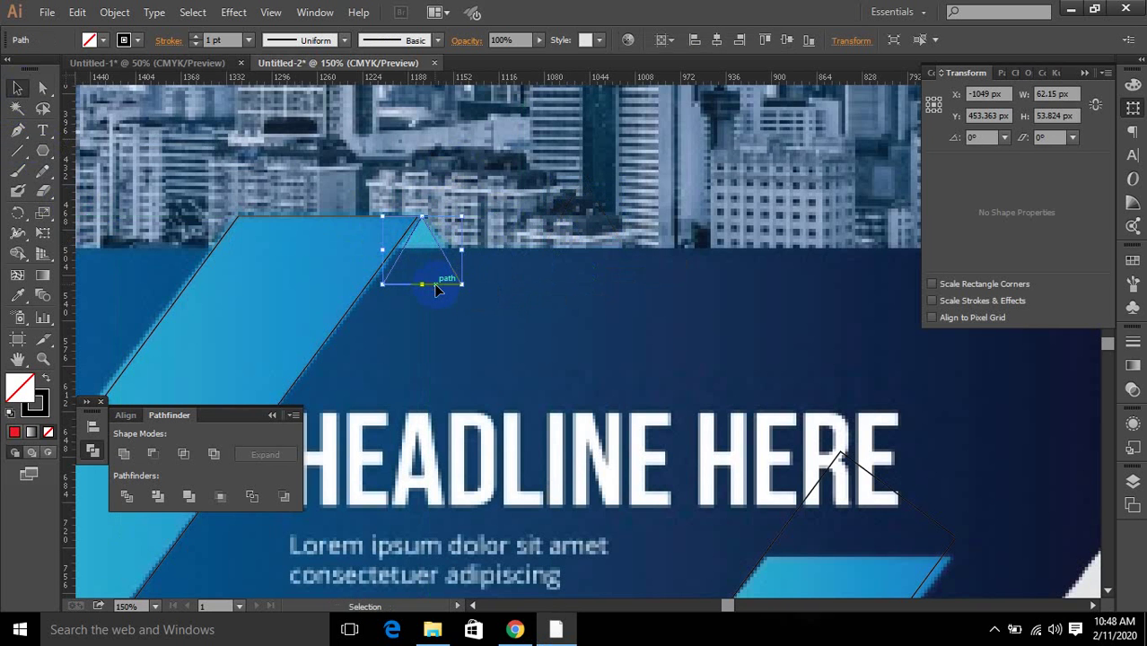
# Fit the triangle to the cyan fold by flattening it, moving it 5 px left and resizing it to about 68 × 44 px.
pyautogui.scroll(5, 436, 287)
pyautogui.scroll(-2, 449, 291)
pyautogui.scroll(-5, 461, 300)
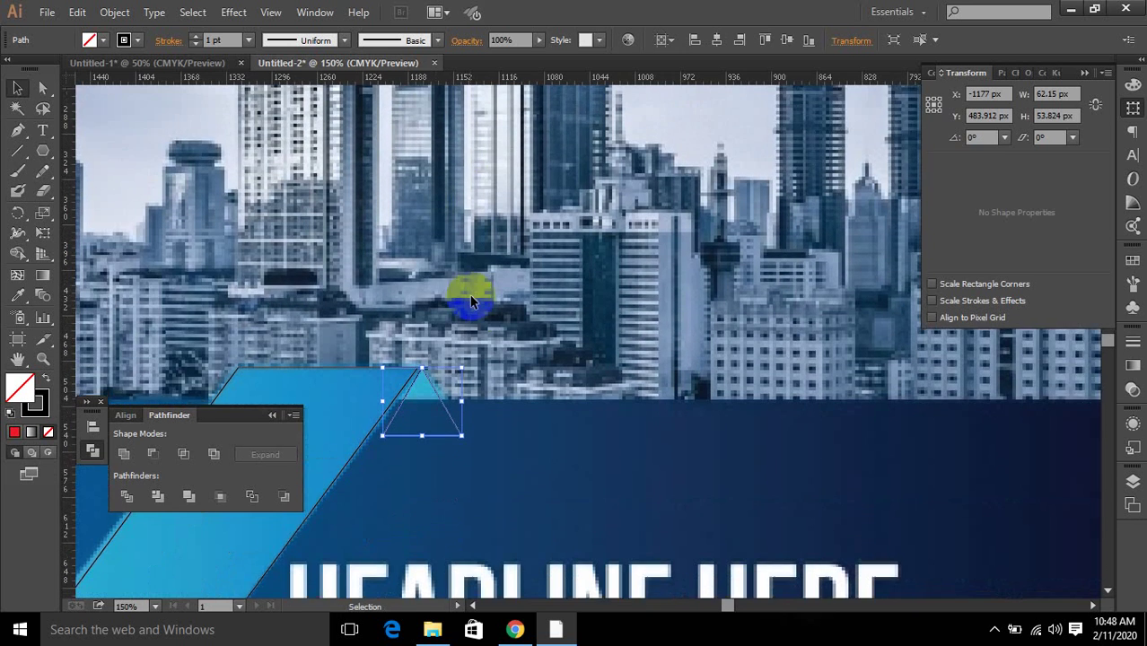
pyautogui.scroll(2, 436, 356)
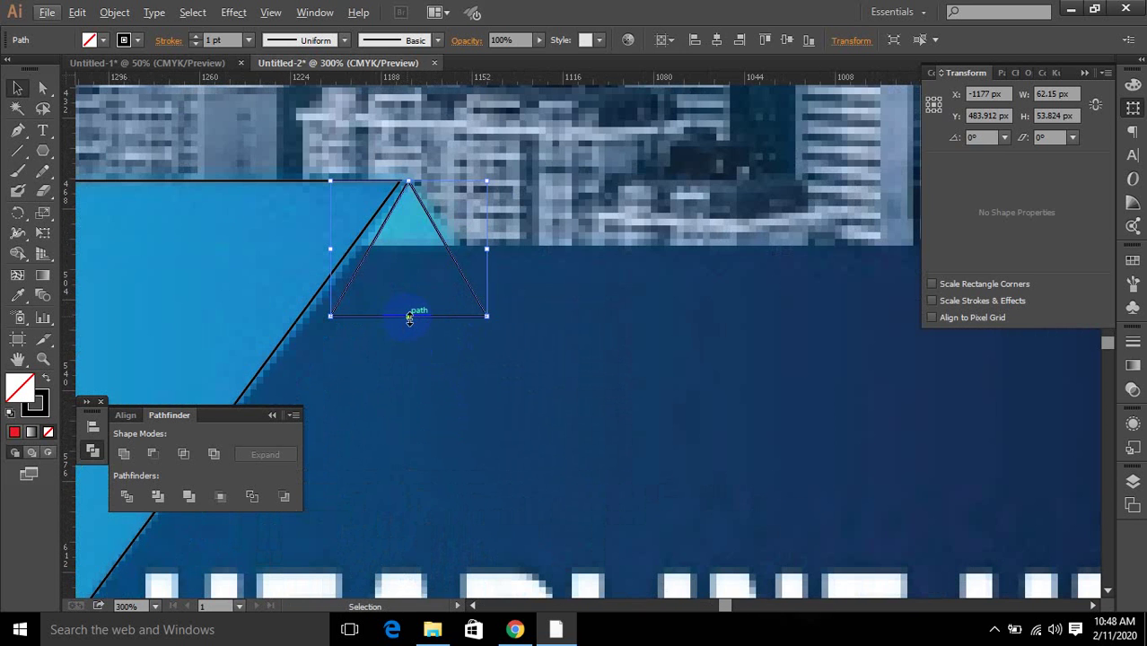
pyautogui.moveTo(410, 316); pyautogui.dragTo(409, 283)
pyautogui.press('Left')
pyautogui.press('Left')
pyautogui.press('Left')
pyautogui.press('Left')
pyautogui.press('Left')
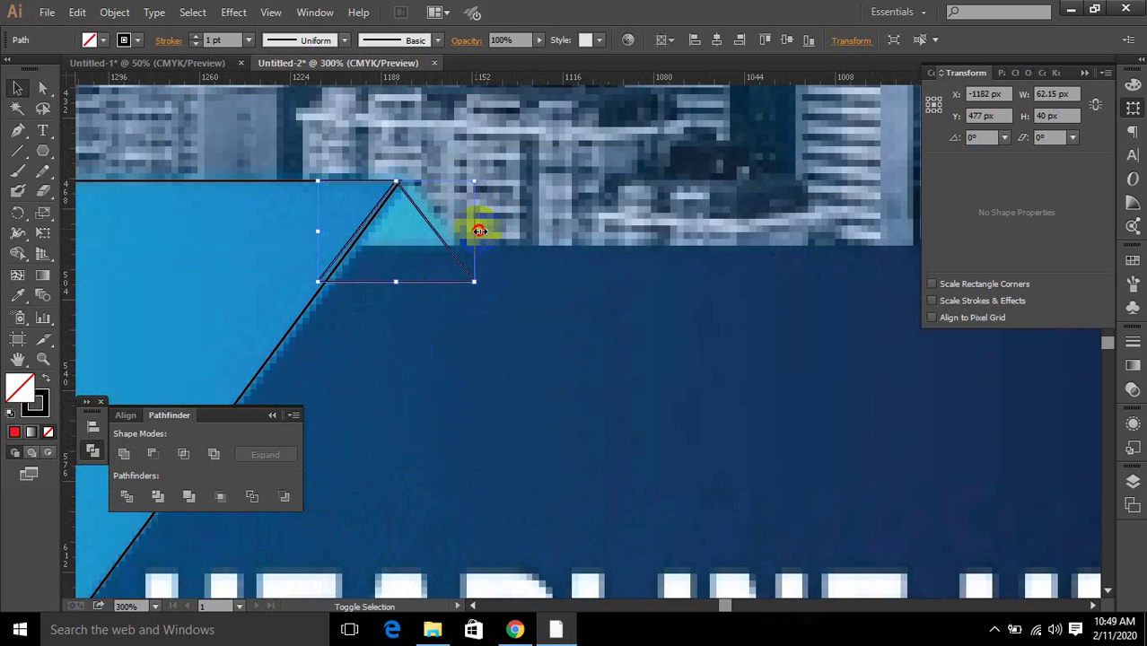
pyautogui.moveTo(480, 231); pyautogui.dragTo(494, 231)
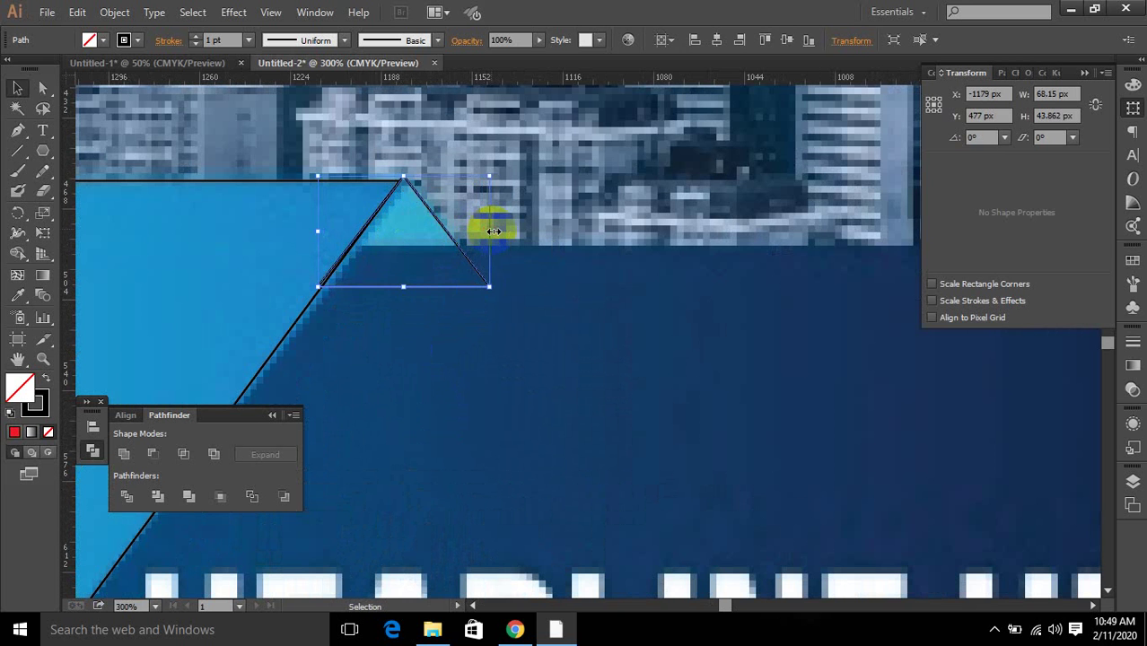
# Nudge the small fold triangle into line with the diagonal stripe's upper corner, to X -1179 px, Y 480 px.
pyautogui.press('Left')
pyautogui.press('Left')
pyautogui.press('Down')
pyautogui.press('Down')
pyautogui.press('Down')
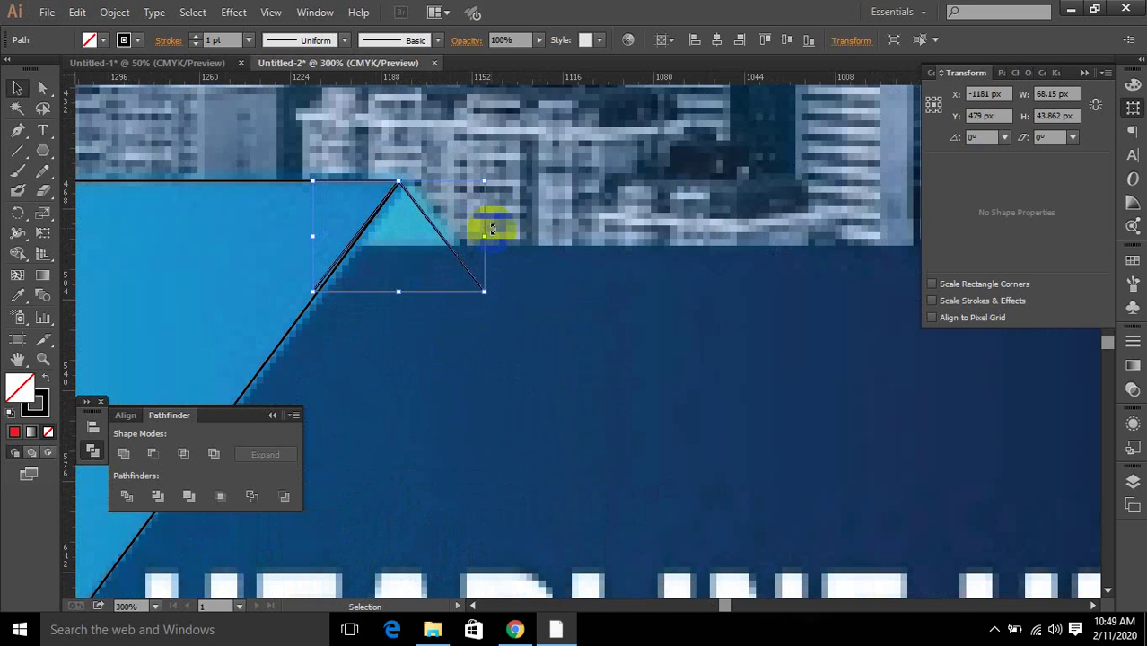
pyautogui.press('Right')
pyautogui.press('Right')
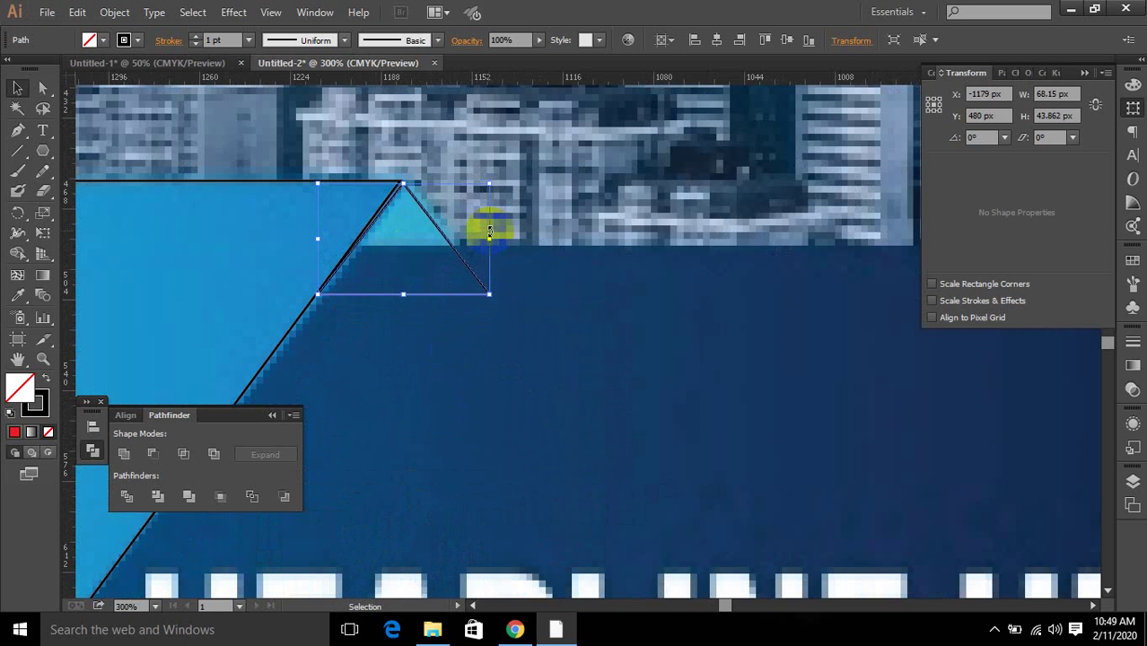
# Move the triangle's apex anchor onto the stripe's upper corner, at about X -1180.4 px, Y 457 px.
pyautogui.scroll(2, 405, 213)
pyautogui.scroll(1, 405, 216)
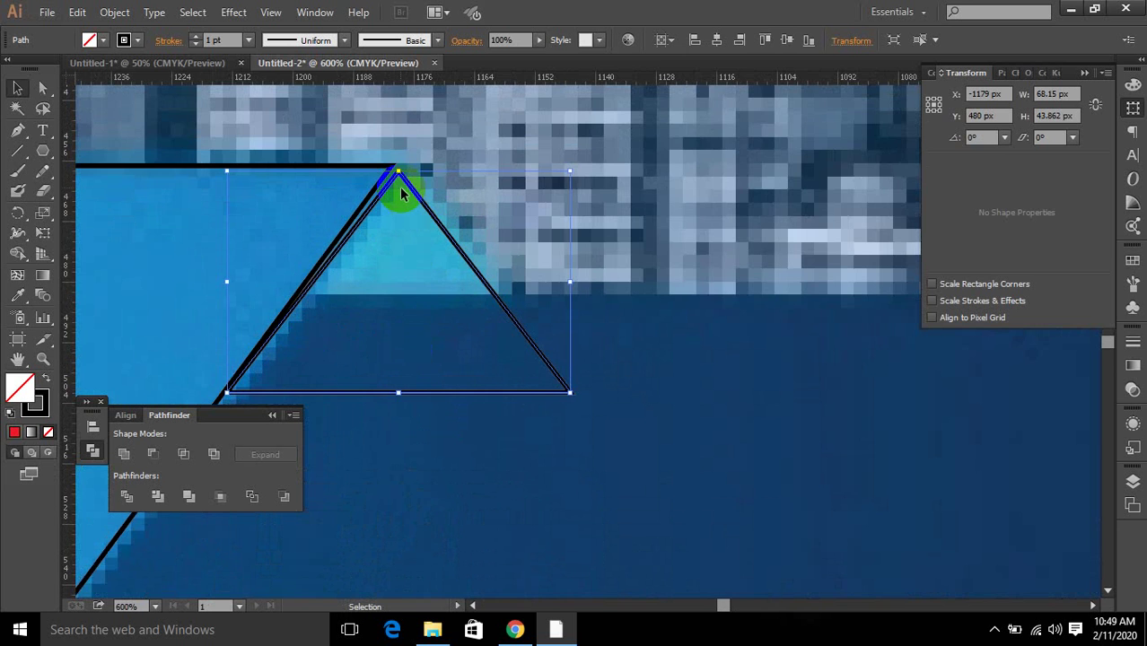
pyautogui.scroll(5, 401, 193)
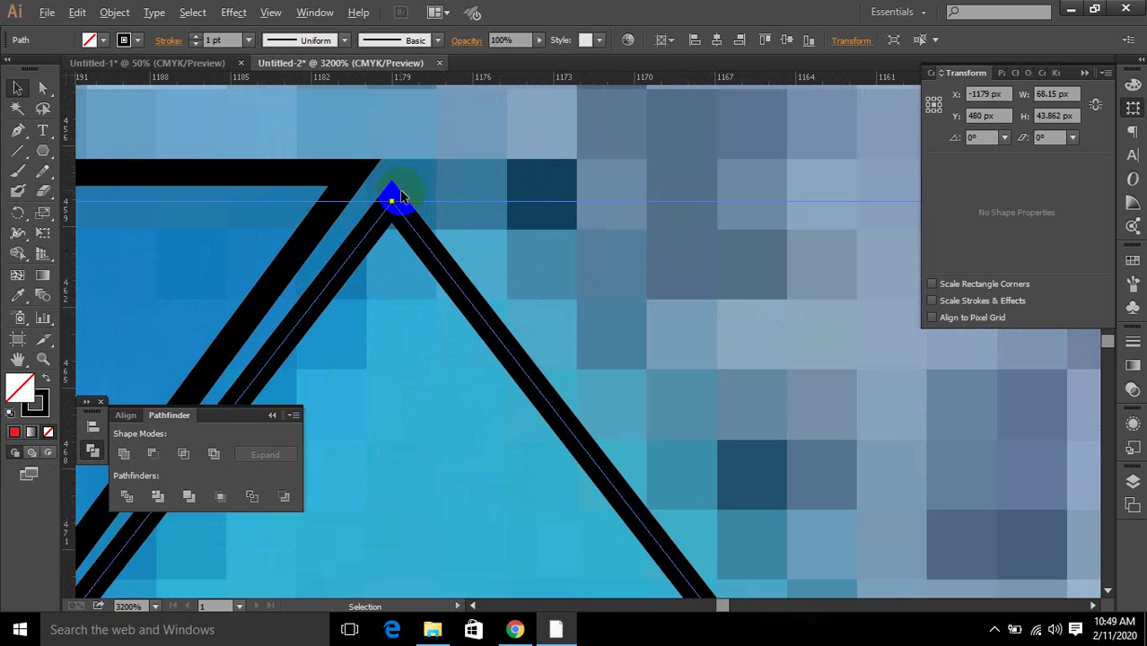
pyautogui.click(42, 87)
pyautogui.click(393, 202)
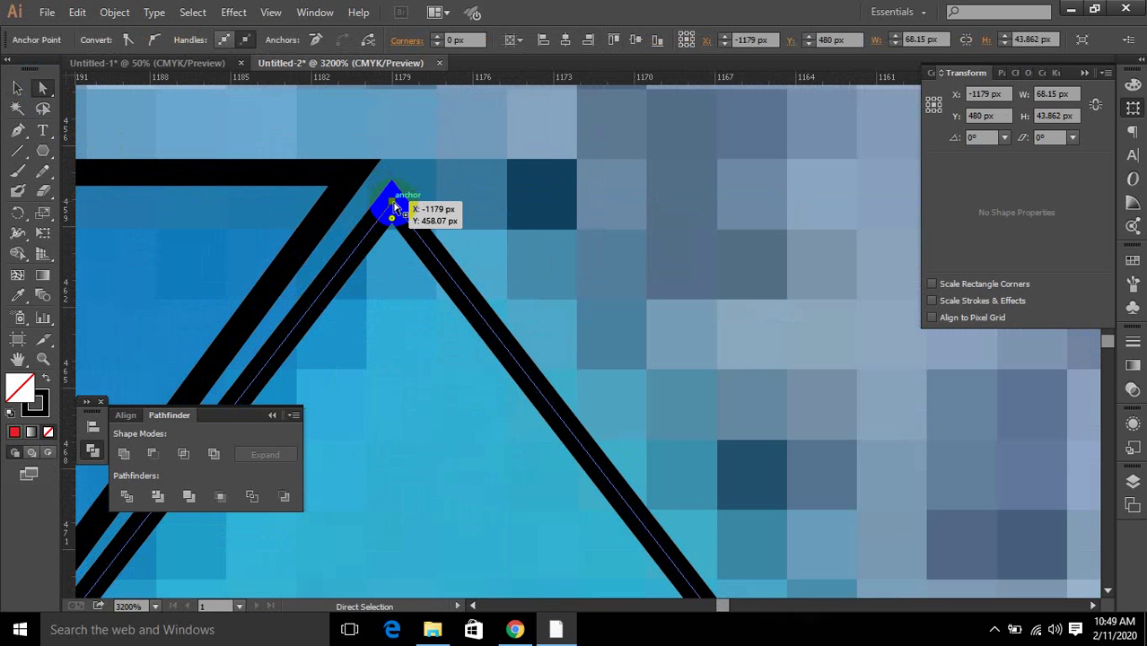
pyautogui.moveTo(393, 202); pyautogui.dragTo(355, 173)
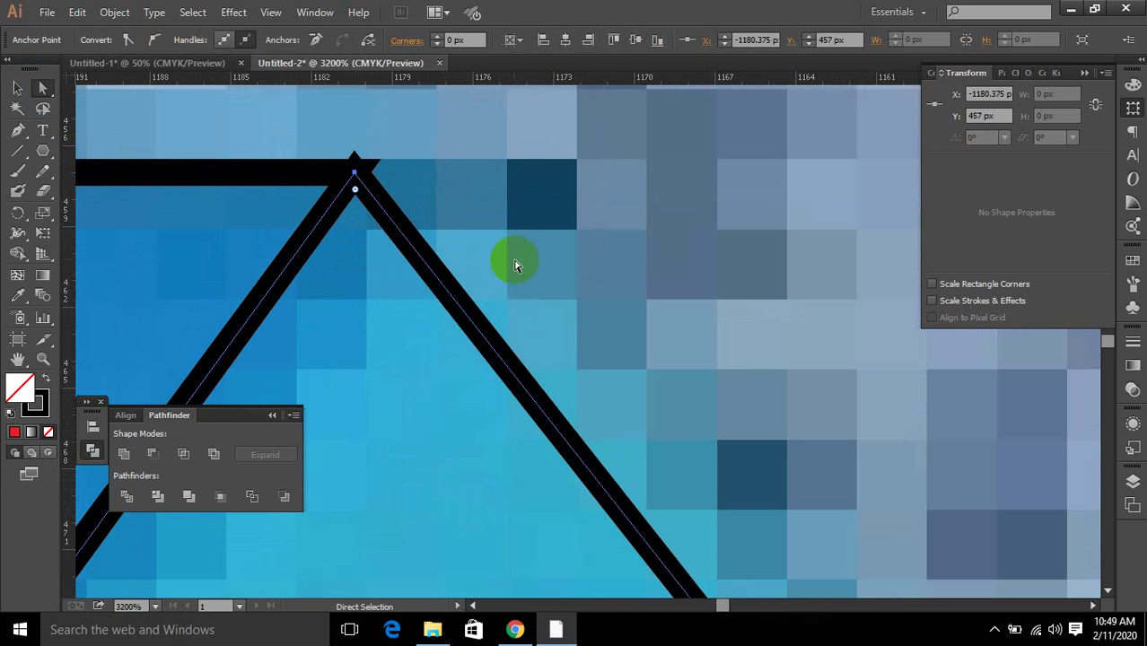
pyautogui.scroll(-4, 514, 265)
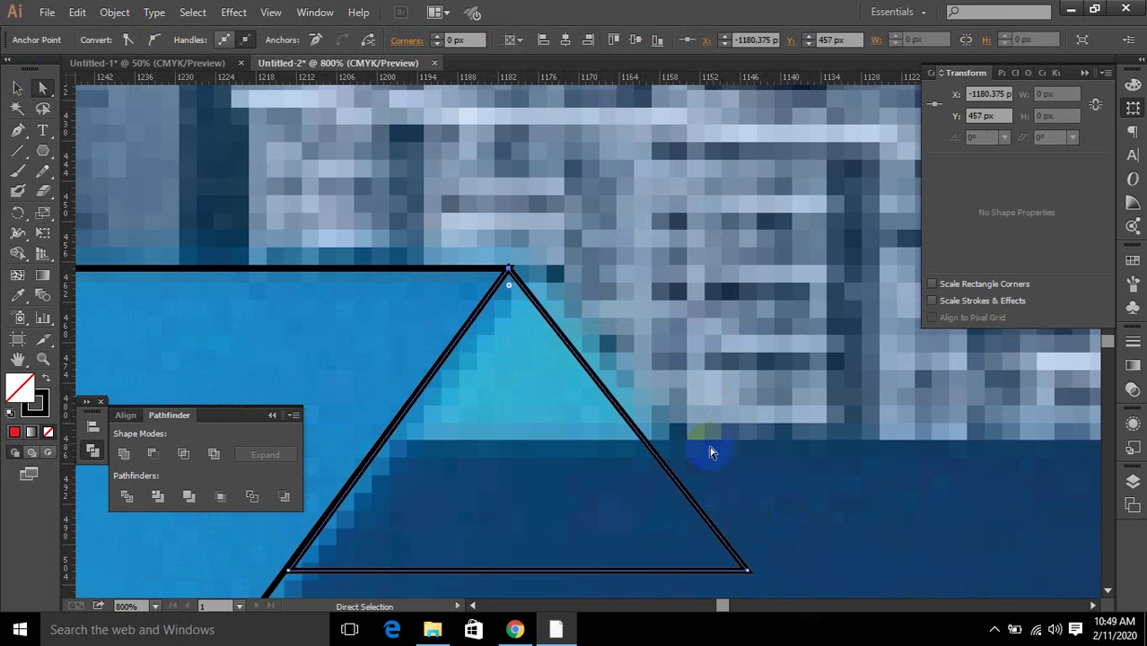
pyautogui.scroll(-2, 714, 555)
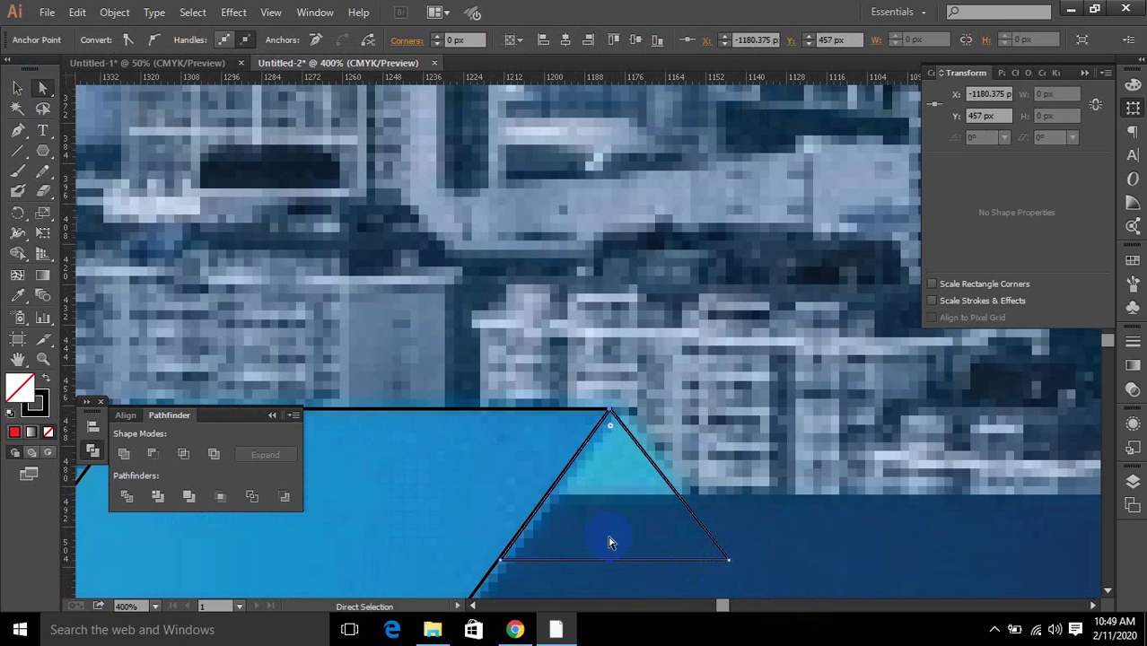
pyautogui.click(17, 87)
pyautogui.scroll(-2, 709, 476)
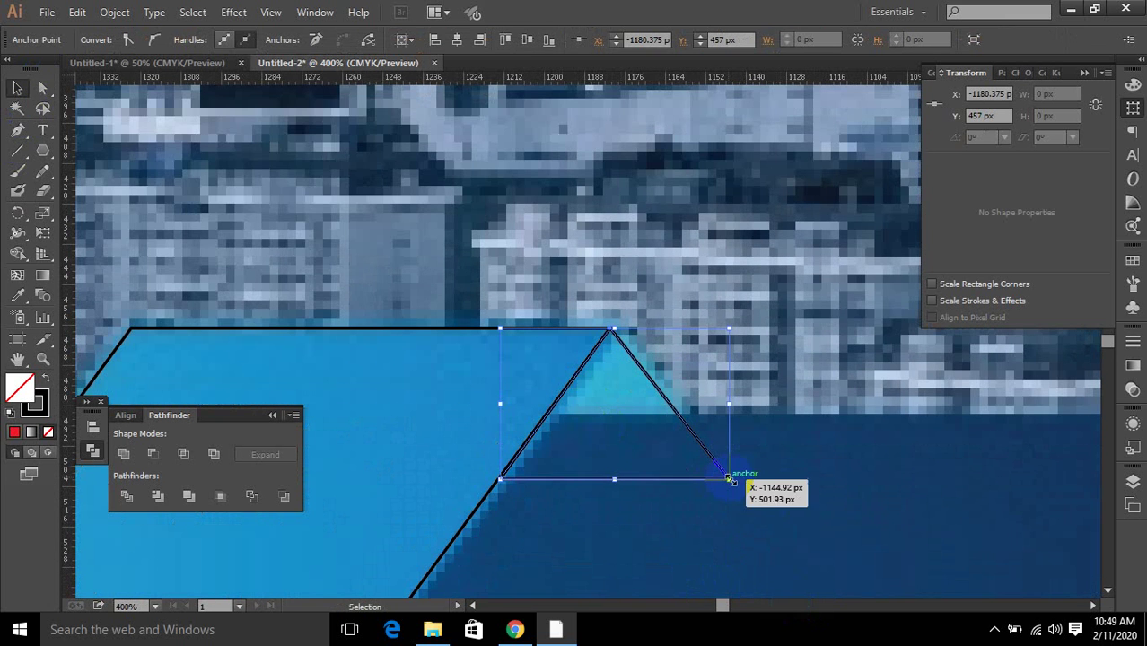
pyautogui.moveTo(729, 480)
pyautogui.mouseDown()
pyautogui.moveTo(771, 504)
pyautogui.moveTo(743, 457)
pyautogui.moveTo(746, 488)
pyautogui.moveTo(728, 483)
pyautogui.mouseUp()
pyautogui.hotkey('ctrl', 'z')
# Move the triangle's lower-right anchor outward to about X -1136.4 px, Y 506.4 px so its slanted edge follows the reference fold.
pyautogui.scroll(2, 624, 387)
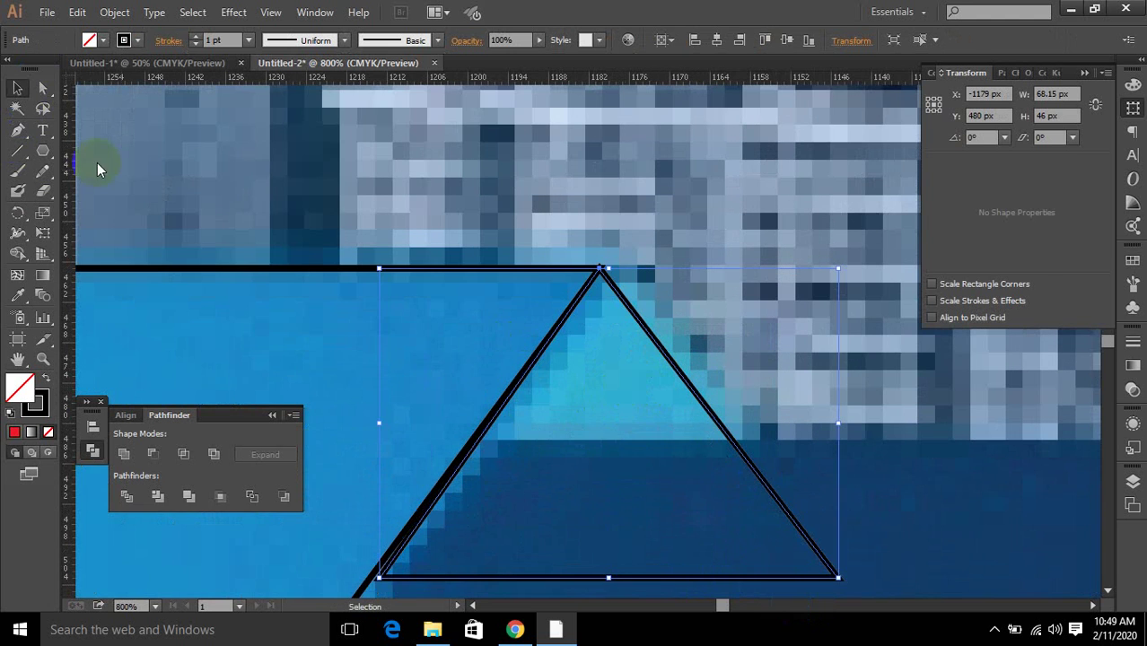
pyautogui.click(42, 87)
pyautogui.scroll(-3, 765, 422)
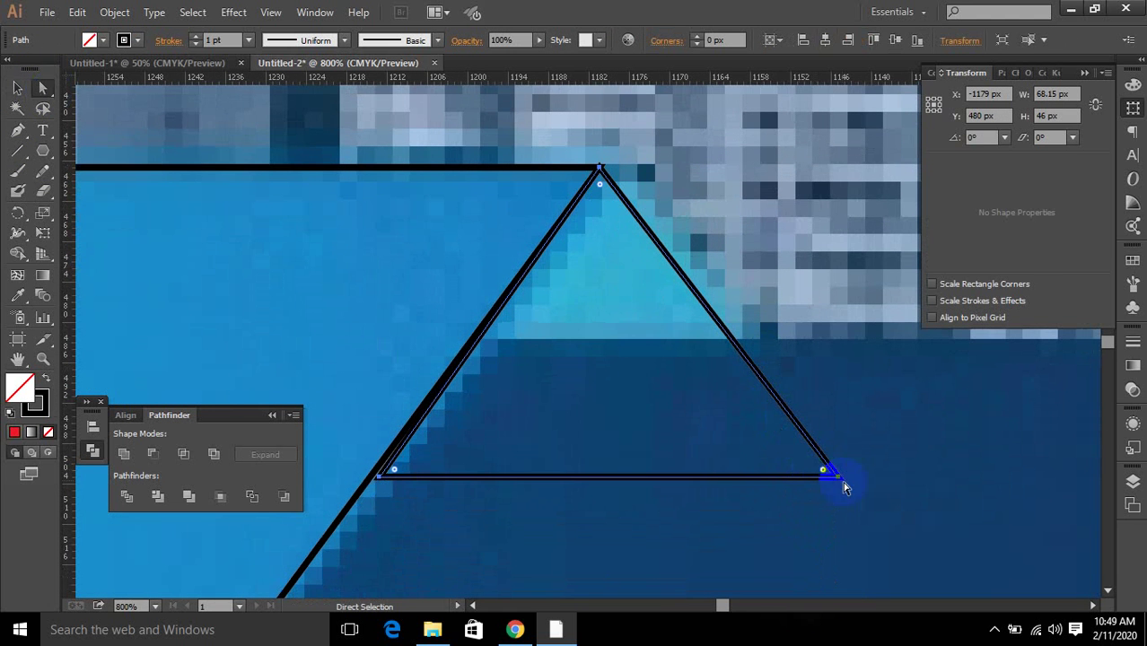
pyautogui.click(840, 479)
pyautogui.moveTo(839, 481); pyautogui.dragTo(884, 495)
# Draw a rectangle about 1066 by 357 px over the dark blue headline panel.
pyautogui.scroll(-3, 781, 456)
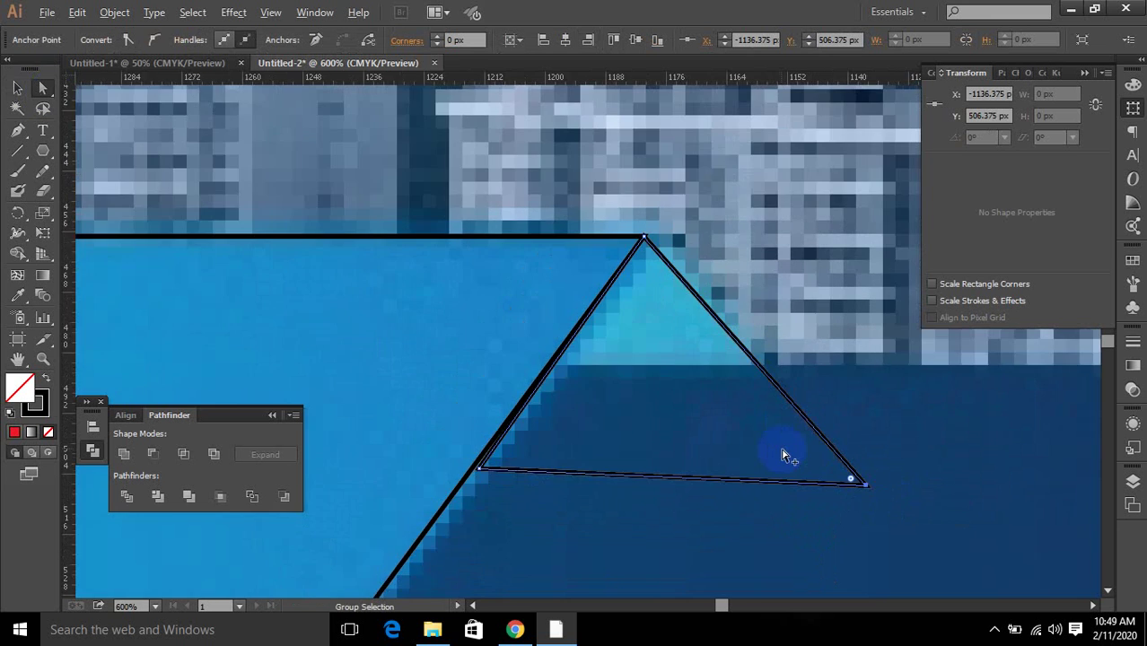
pyautogui.scroll(-2, 770, 445)
pyautogui.scroll(-5, 759, 435)
pyautogui.scroll(-2, 758, 398)
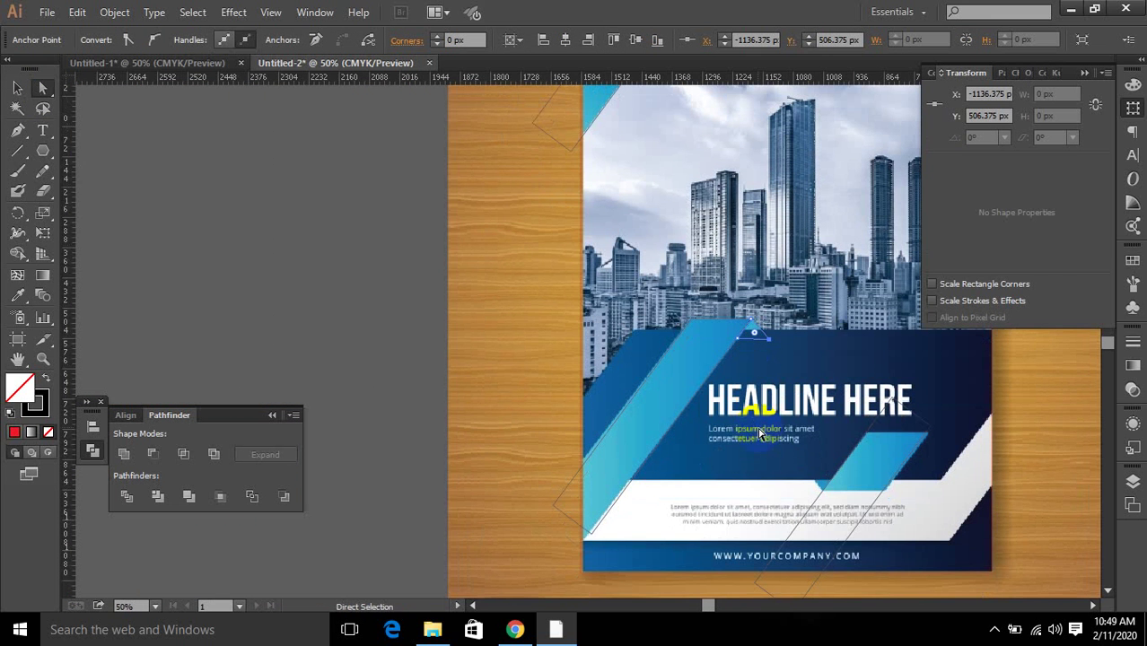
pyautogui.moveTo(40, 156); pyautogui.dragTo(81, 149)
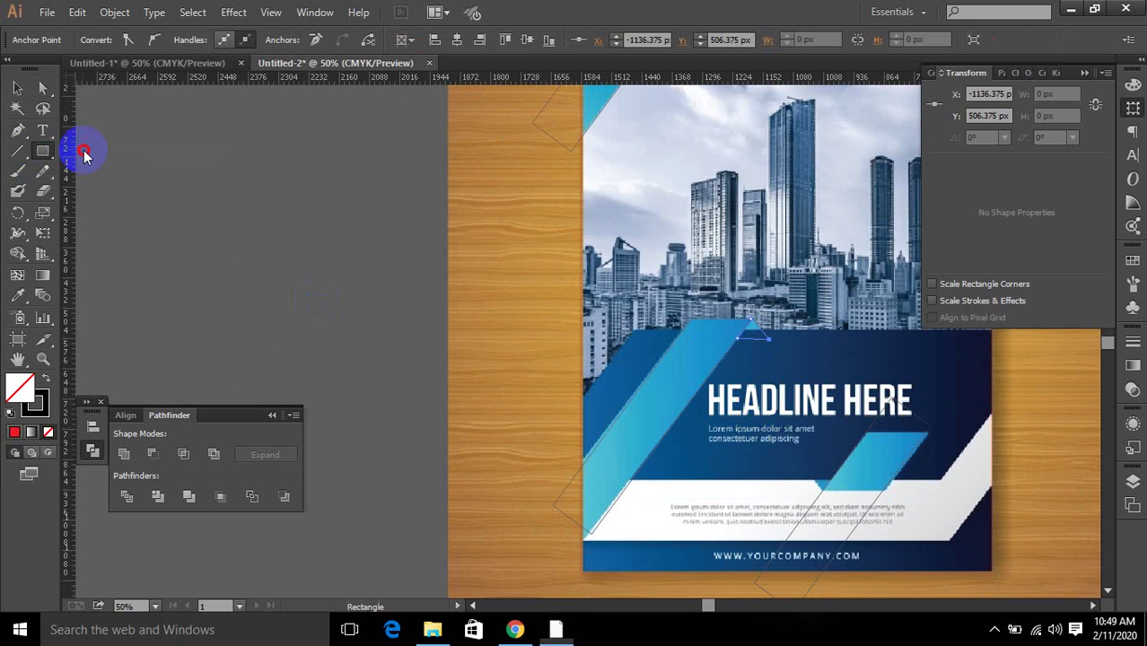
pyautogui.moveTo(568, 328); pyautogui.dragTo(1018, 477)
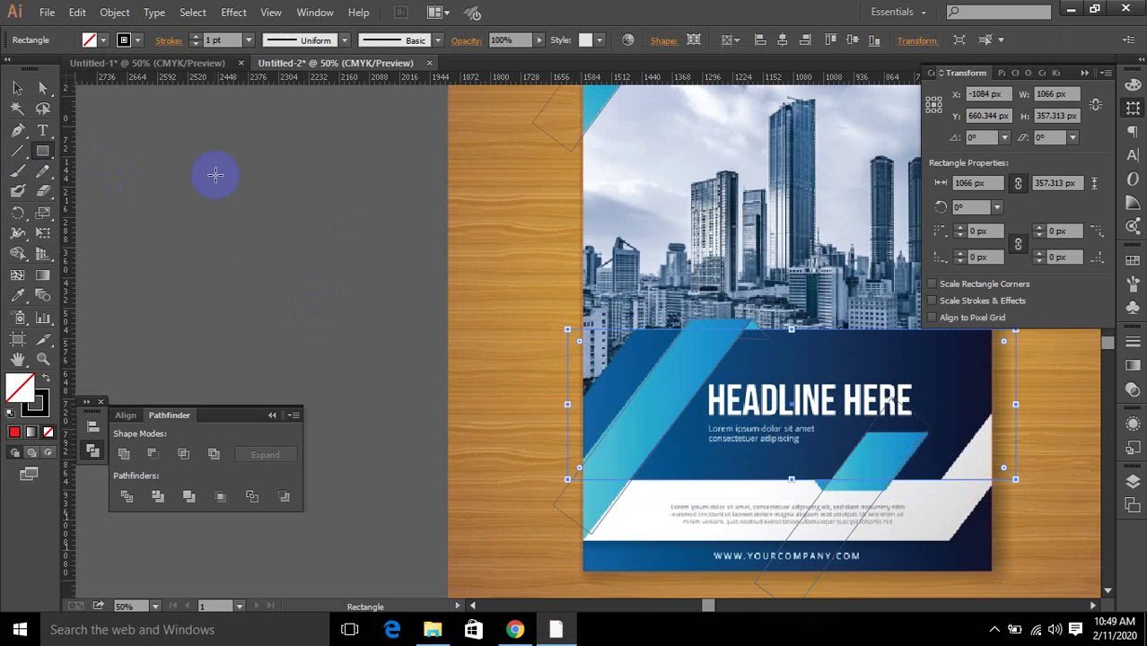
# Slant the rectangle's left side by moving its upper anchor to X -1449 px and its lower anchor to X -1747 px.
pyautogui.click(20, 90)
pyautogui.click(41, 88)
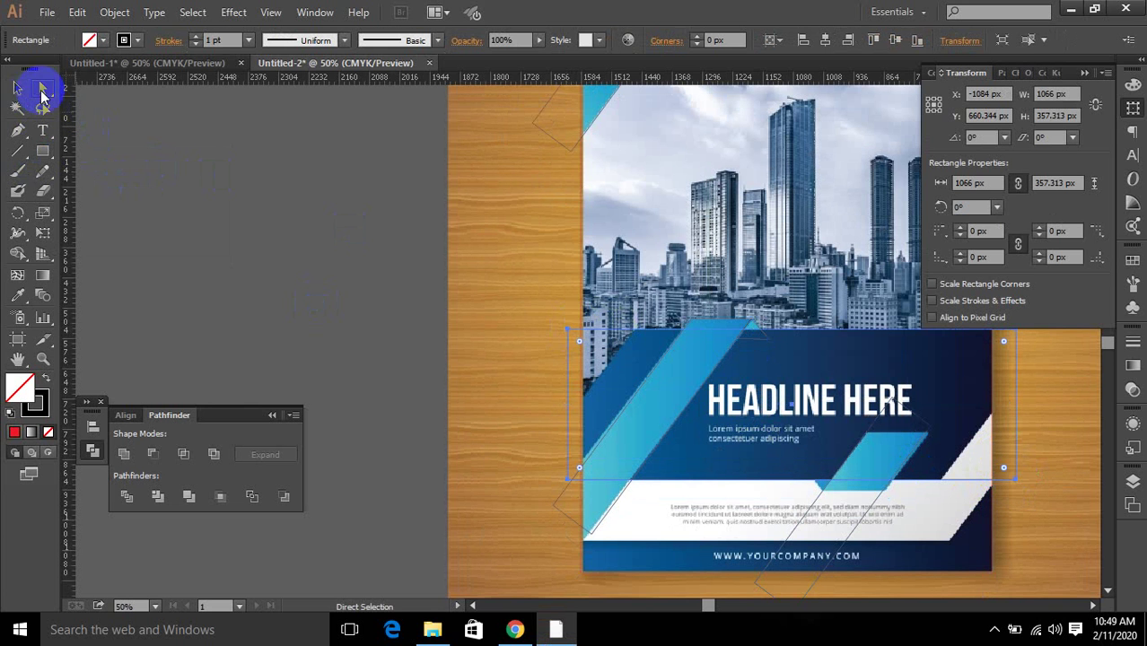
pyautogui.click(566, 333)
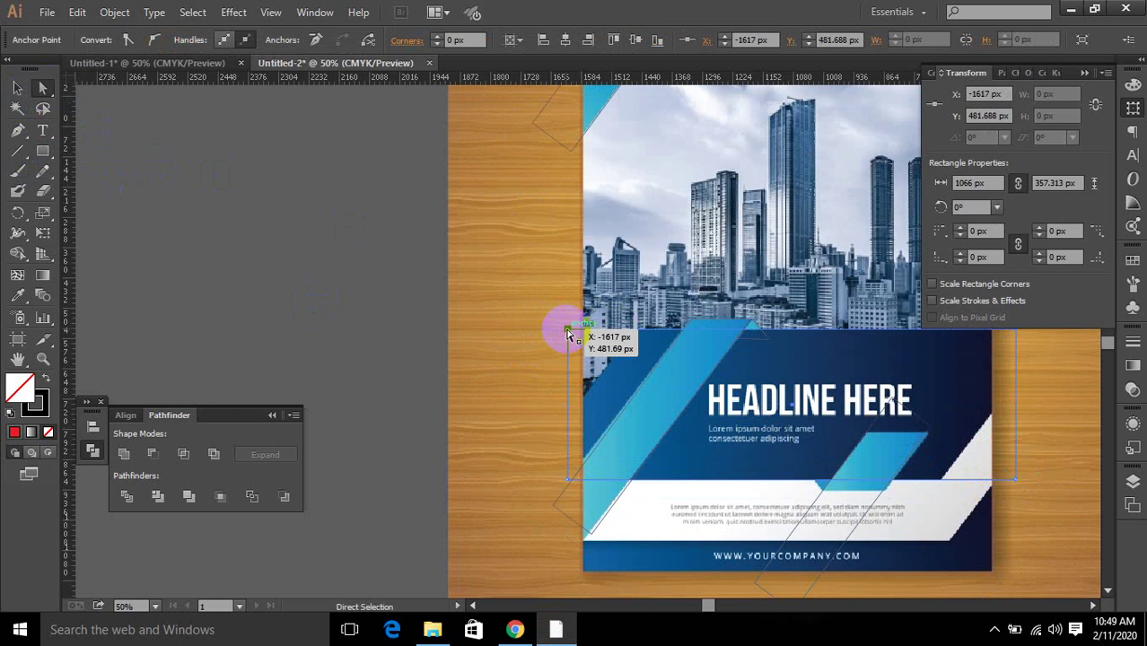
pyautogui.moveTo(567, 333); pyautogui.dragTo(640, 331)
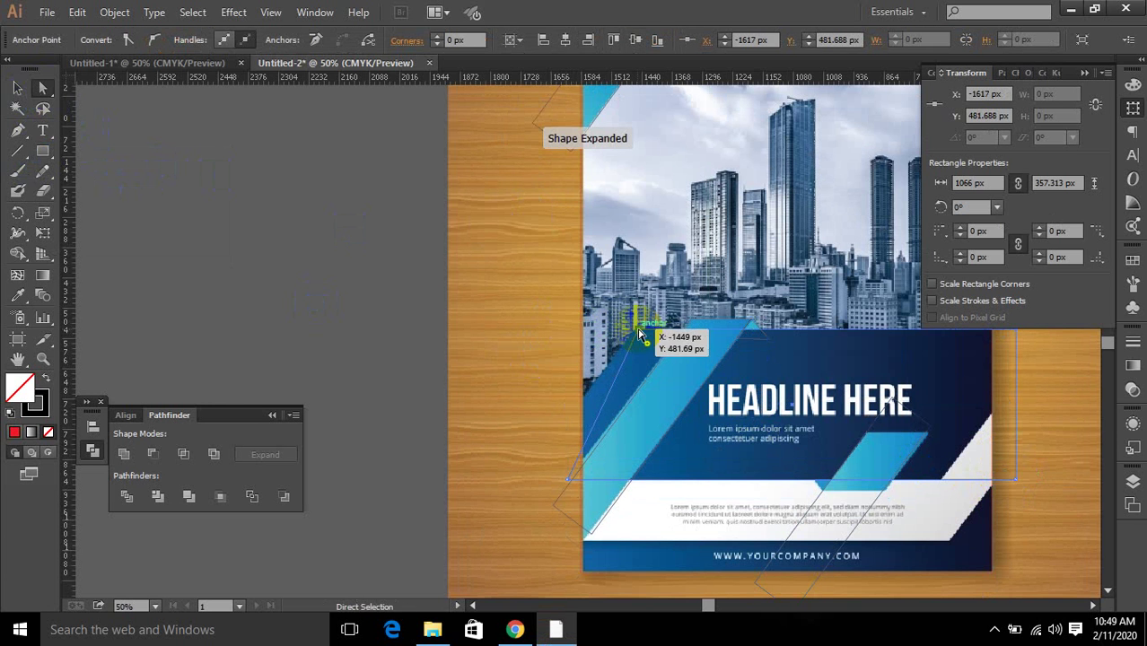
pyautogui.moveTo(568, 480); pyautogui.dragTo(512, 479)
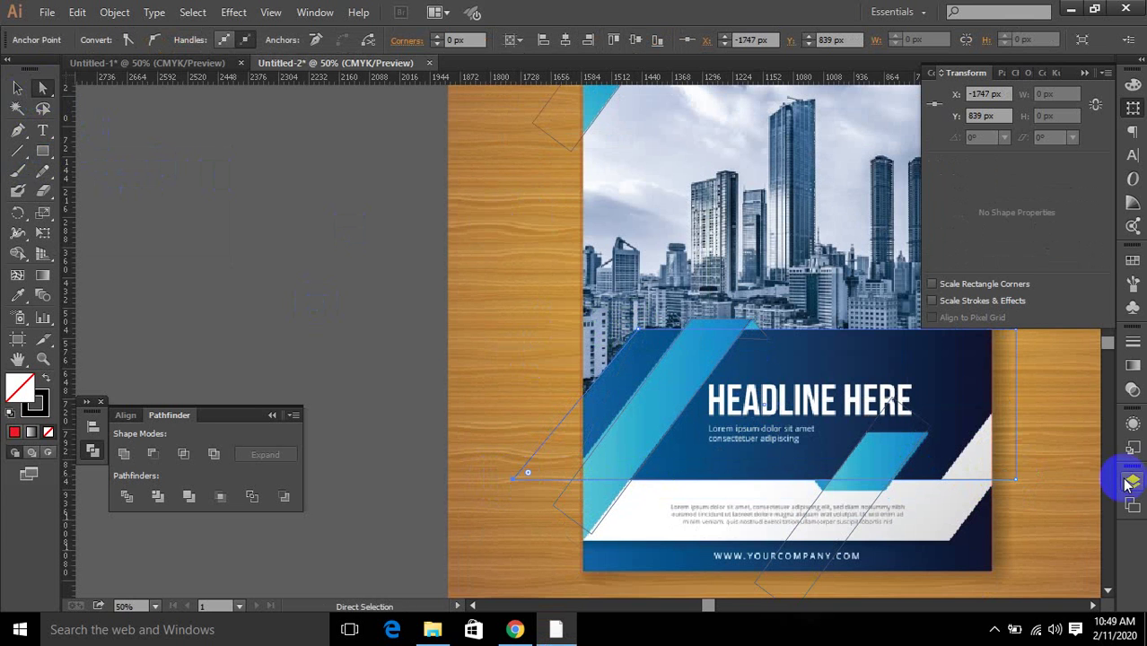
# Slant the rectangle's right side by moving its lower anchor to X -727 px and its upper anchor to X -455 px.
pyautogui.moveTo(1017, 483); pyautogui.dragTo(941, 479)
pyautogui.scroll(1, 1034, 361)
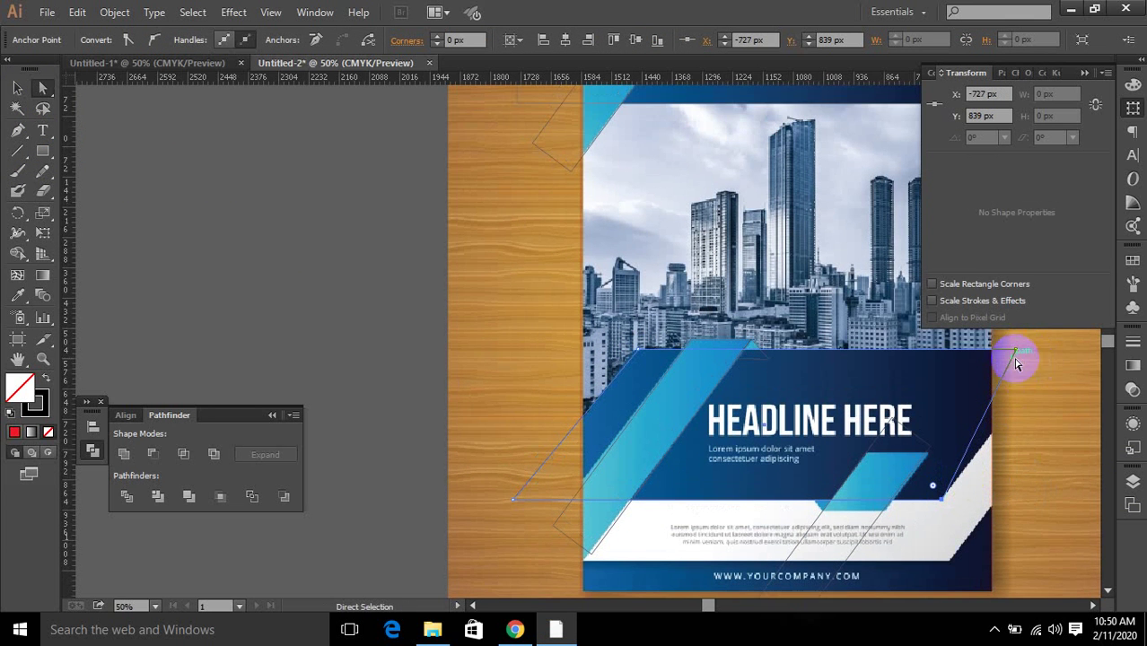
pyautogui.moveTo(1016, 350); pyautogui.dragTo(1043, 356)
pyautogui.scroll(-1, 1002, 389)
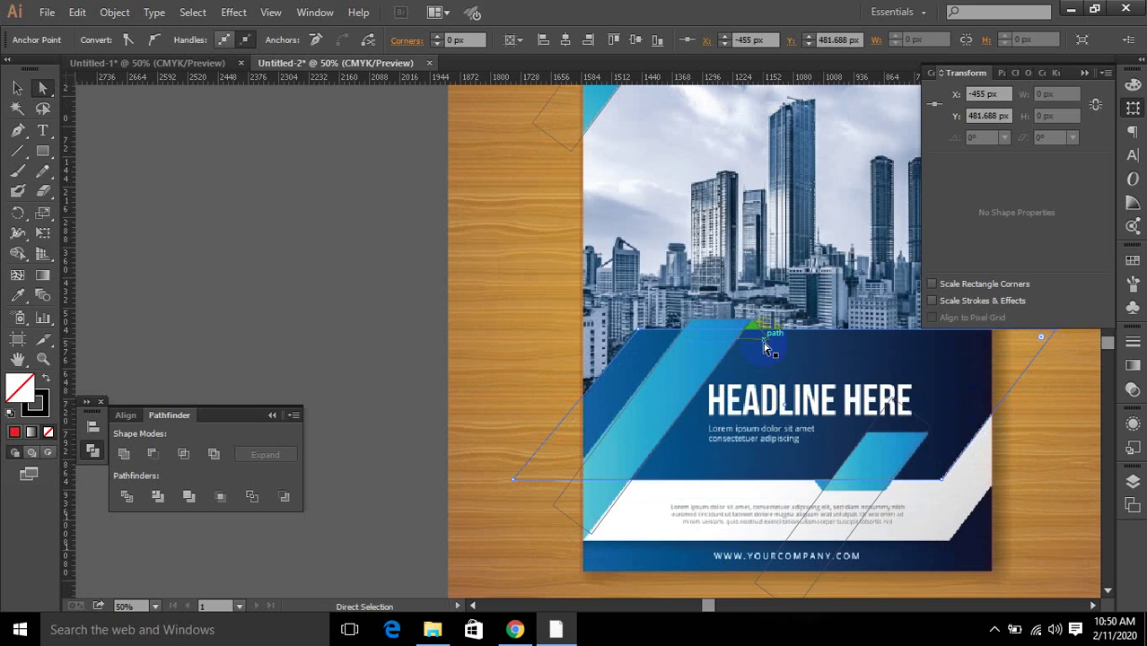
# Fill the long diagonal stripe with the medium blue sampled from the upper part of the reference stripe using the Eyedropper.
pyautogui.scroll(2, 765, 342)
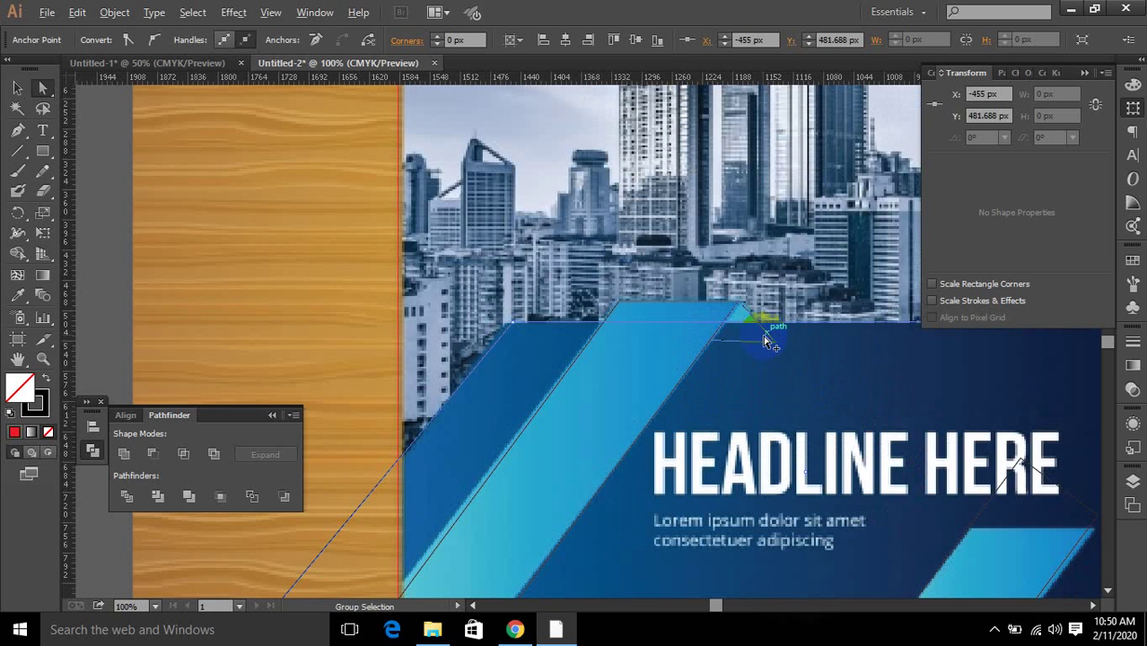
pyautogui.click(513, 456)
pyautogui.click(17, 295)
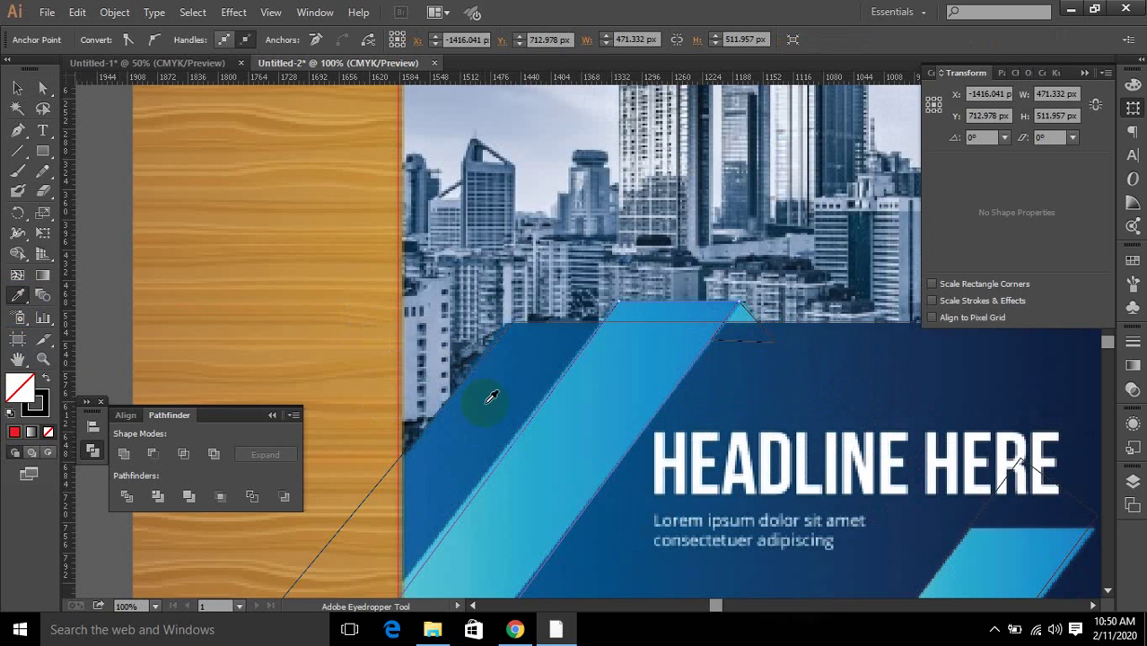
pyautogui.click(578, 414)
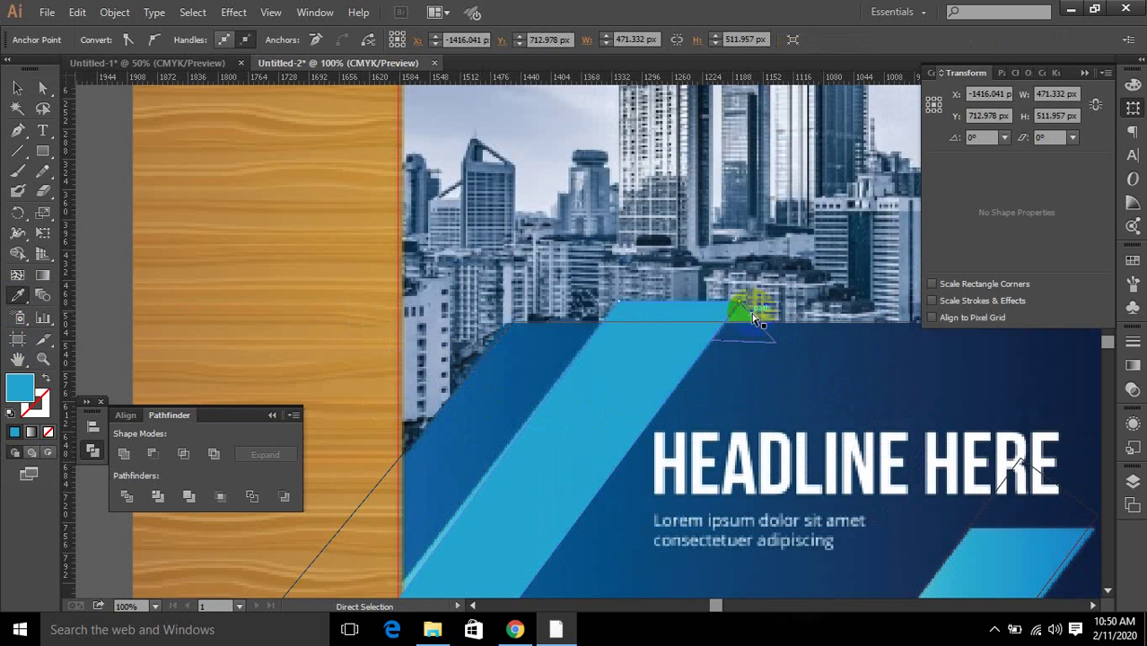
pyautogui.scroll(1, 698, 359)
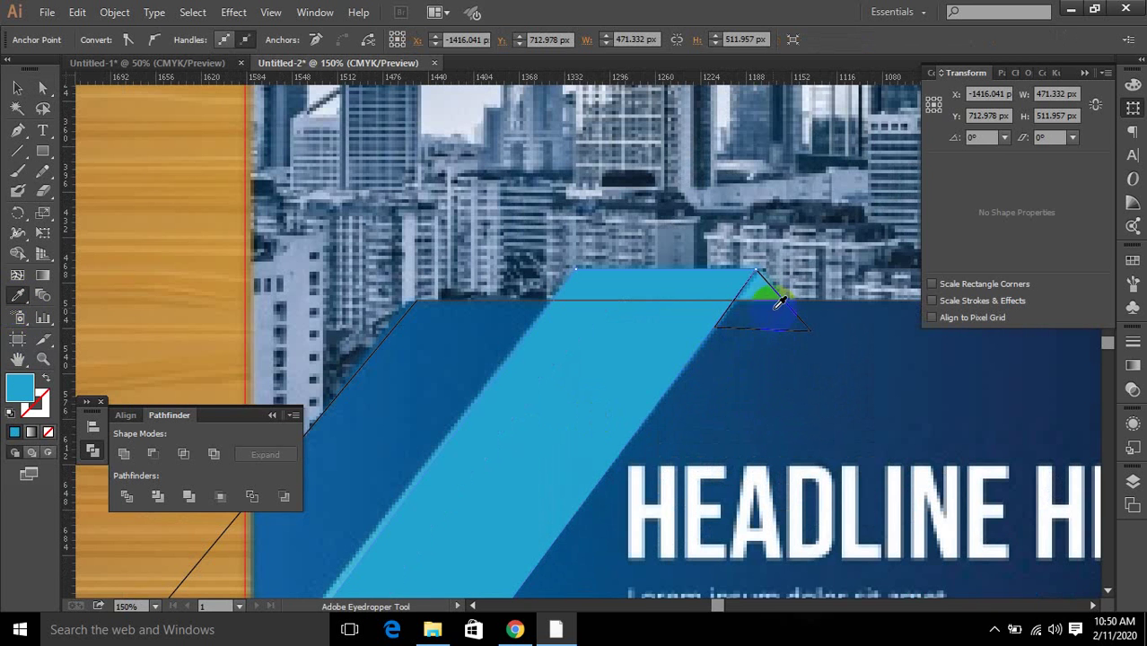
pyautogui.click(674, 343)
pyautogui.click(721, 281)
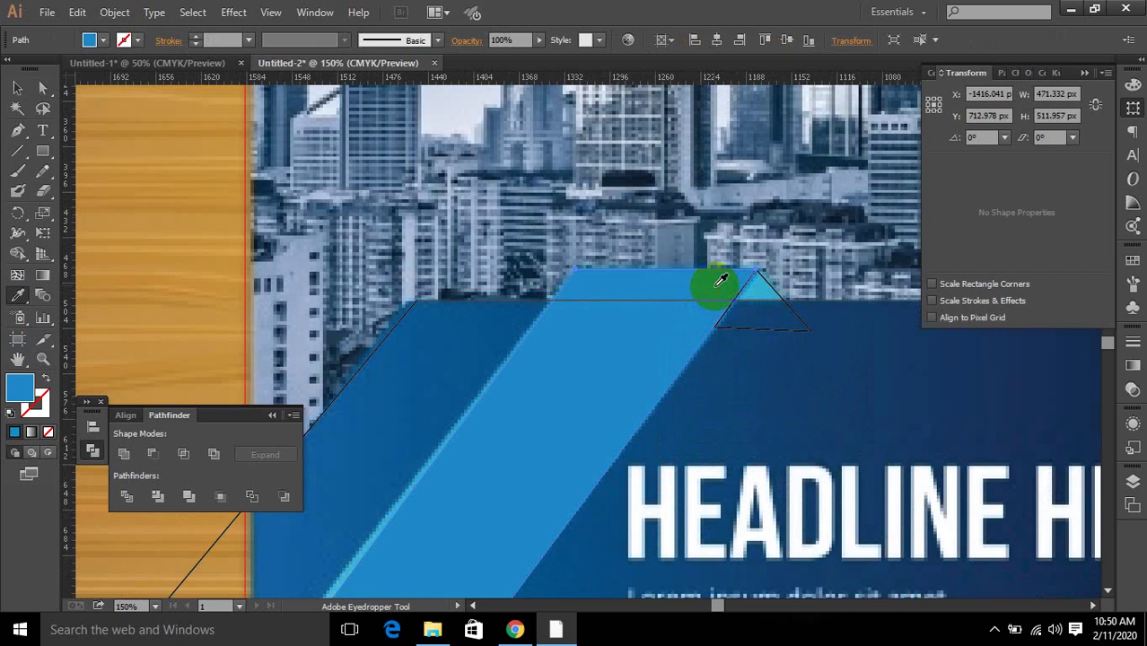
pyautogui.keyDown('ctrl'); pyautogui.click(787, 299); pyautogui.keyUp('ctrl')
pyautogui.click(766, 293)
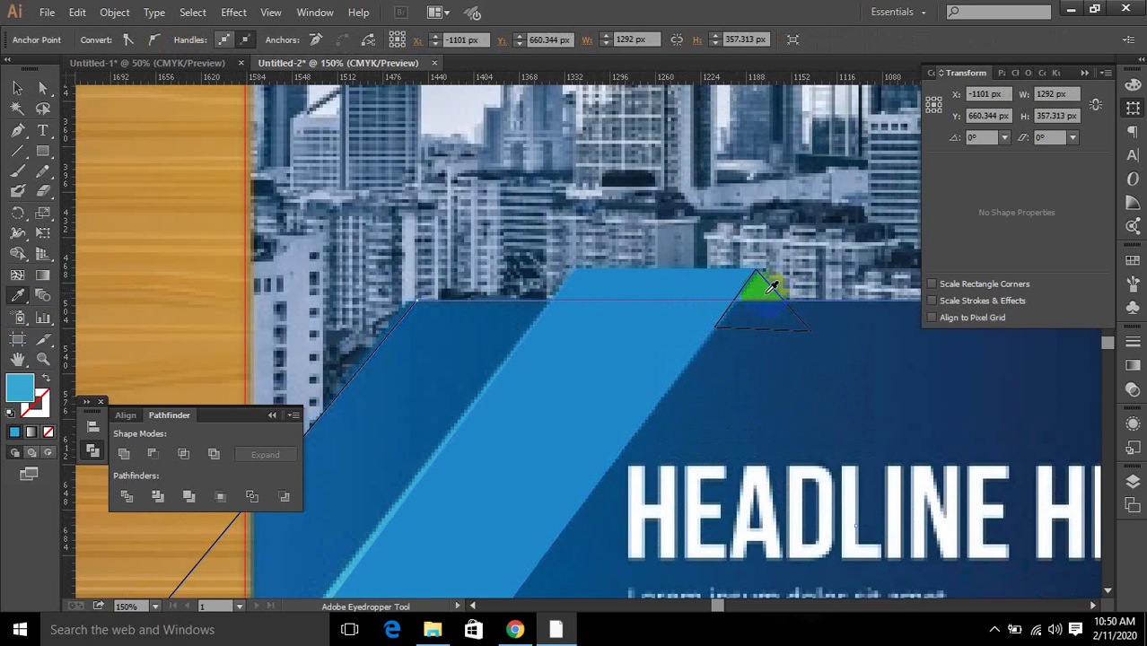
pyautogui.click(767, 292)
pyautogui.scroll(2, 766, 293)
pyautogui.hotkey('ctrl', 'z')
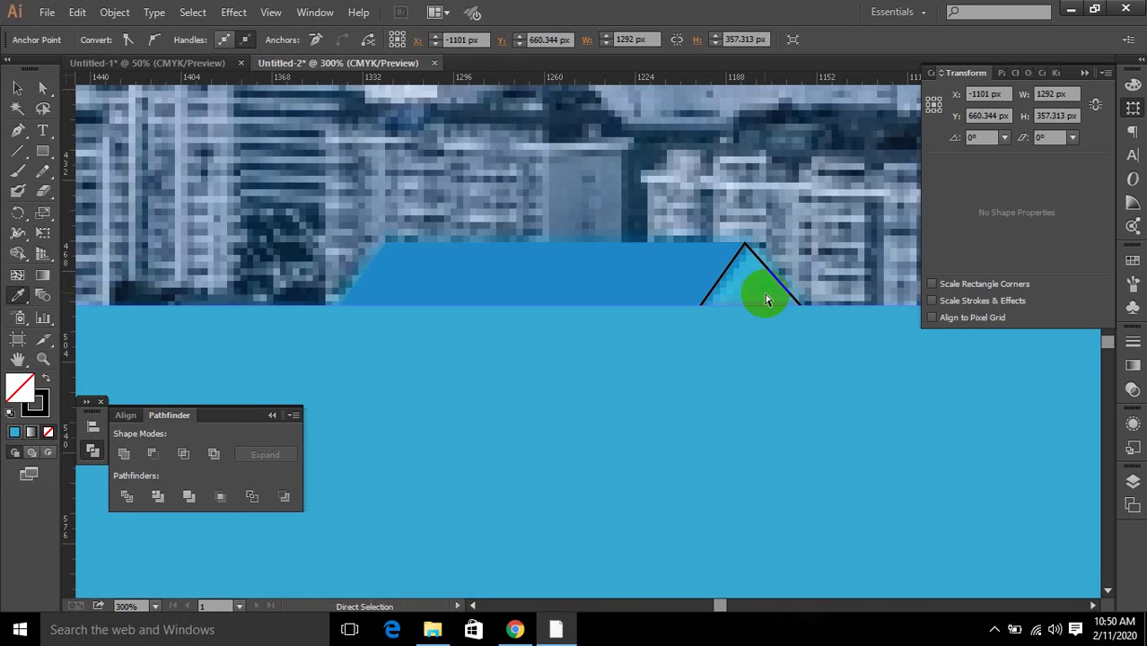
# Fill the small fold triangle with the light cyan sampled from the reference fold using the Eyedropper.
pyautogui.keyDown('ctrl'); pyautogui.click(784, 288); pyautogui.keyUp('ctrl')
pyautogui.press('i')
pyautogui.click(761, 287)
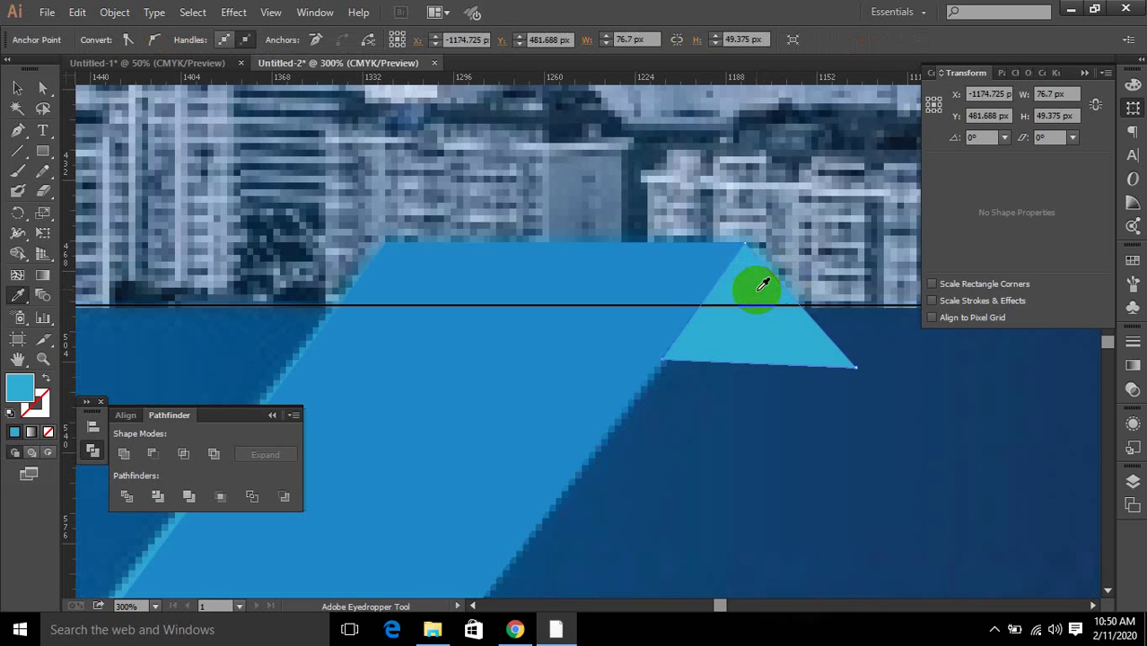
# Fill the slanted headline panel with the dark navy blue sampled from the reference panel using the Eyedropper.
pyautogui.press('ctrl')
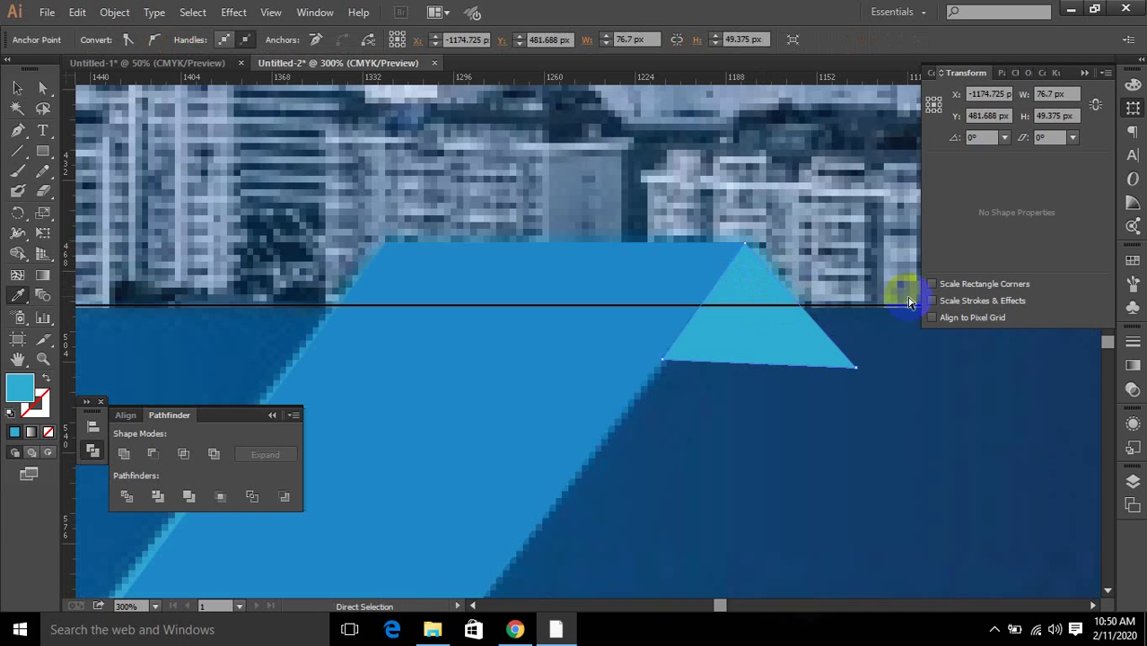
pyautogui.keyDown('ctrl'); pyautogui.click(866, 307); pyautogui.keyUp('ctrl')
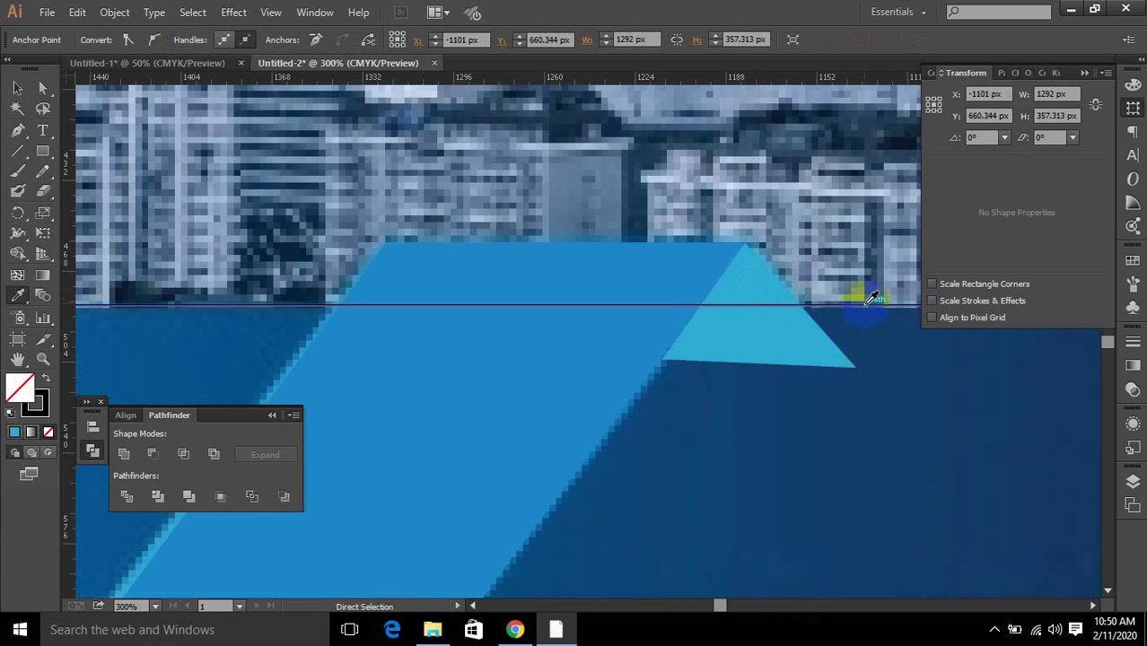
pyautogui.click(878, 339)
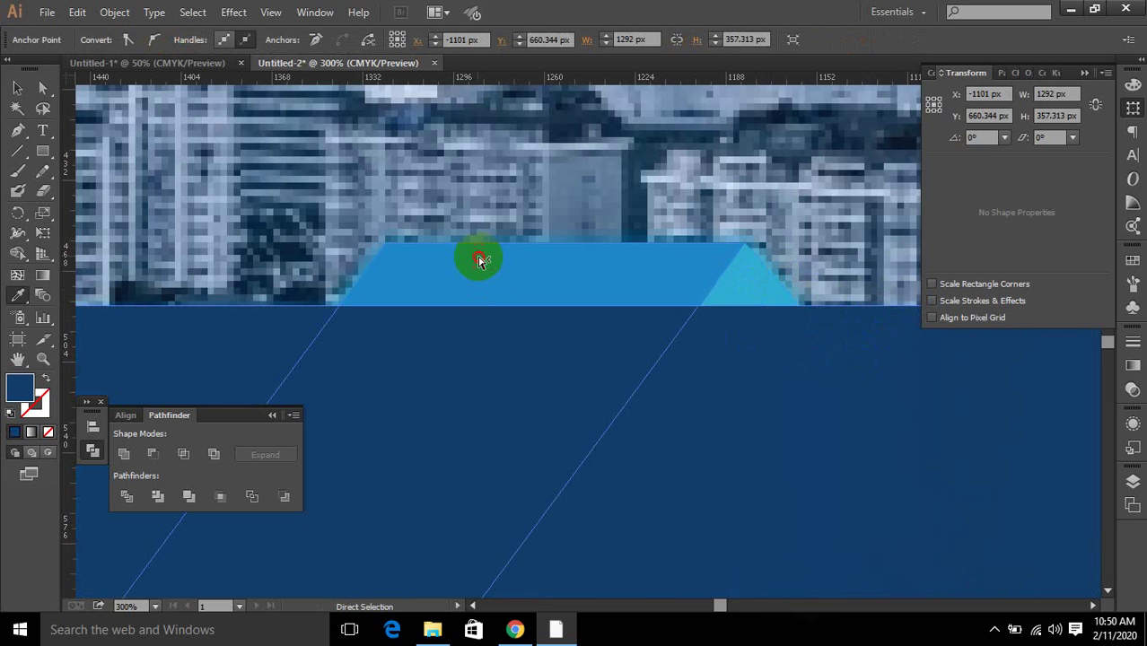
# Bring the medium blue diagonal stripe to the front, above the dark panel.
pyautogui.keyDown('ctrl'); pyautogui.click(479, 260); pyautogui.keyUp('ctrl')
pyautogui.hotkey('ctrl', 'shift', ']')
pyautogui.scroll(1, 626, 292)
pyautogui.scroll(-5, 620, 285)
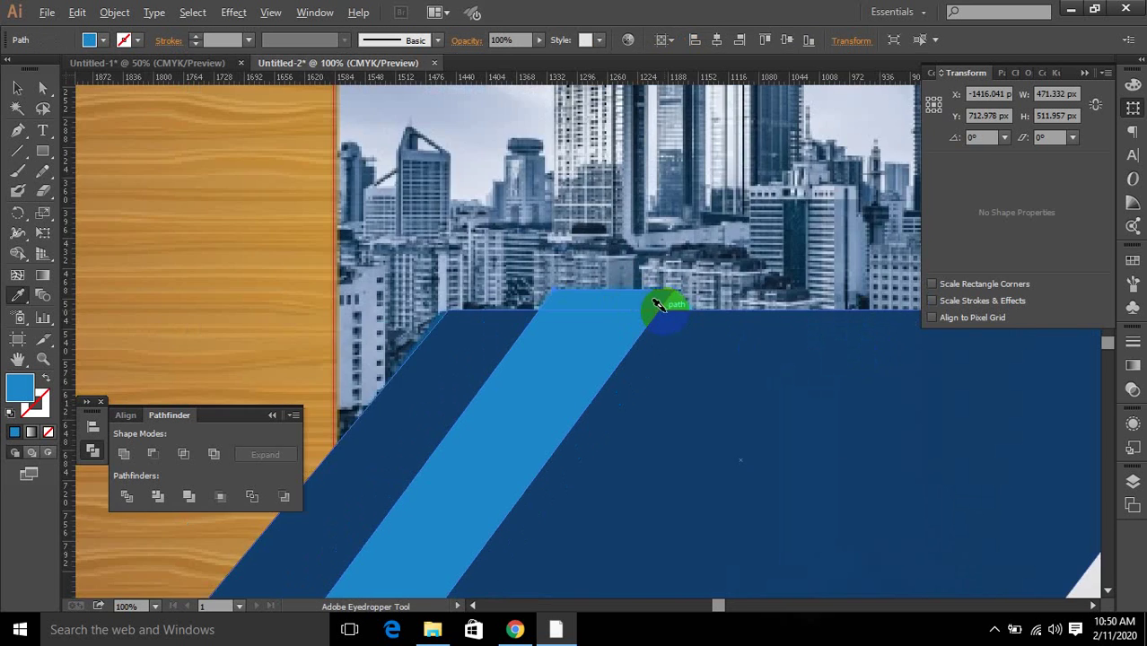
pyautogui.scroll(2, 671, 292)
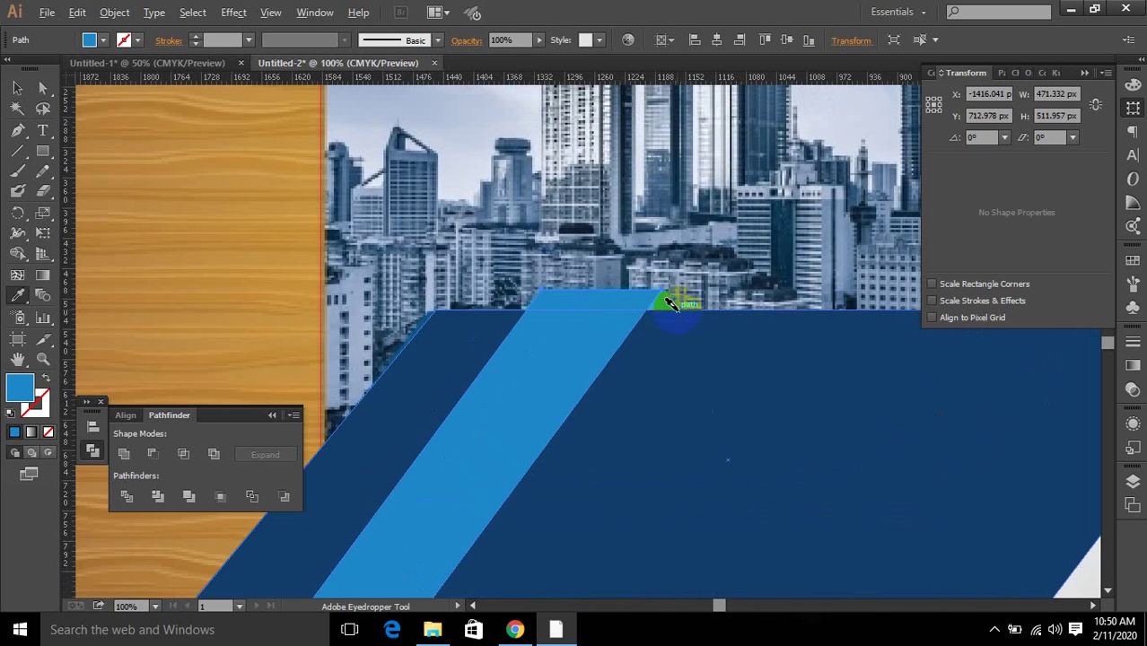
pyautogui.scroll(3, 686, 327)
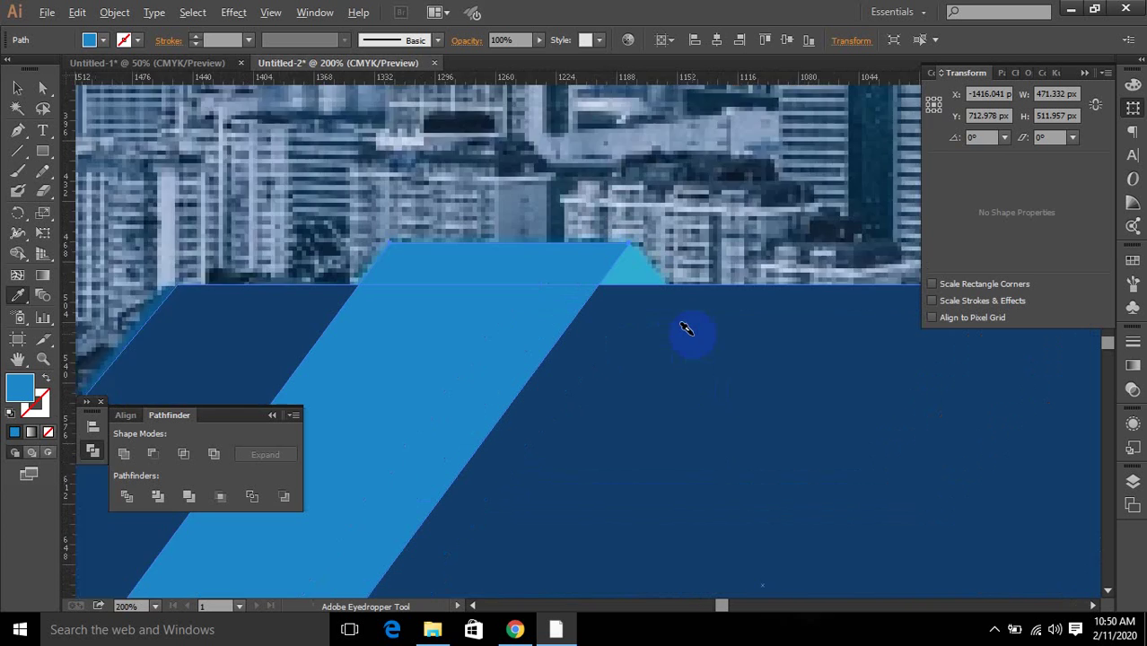
# Duplicate the light cyan fold triangle from the top of the diagonal stripe onto the lower part of the dark panel.
pyautogui.scroll(-4, 571, 310)
pyautogui.click(581, 298)
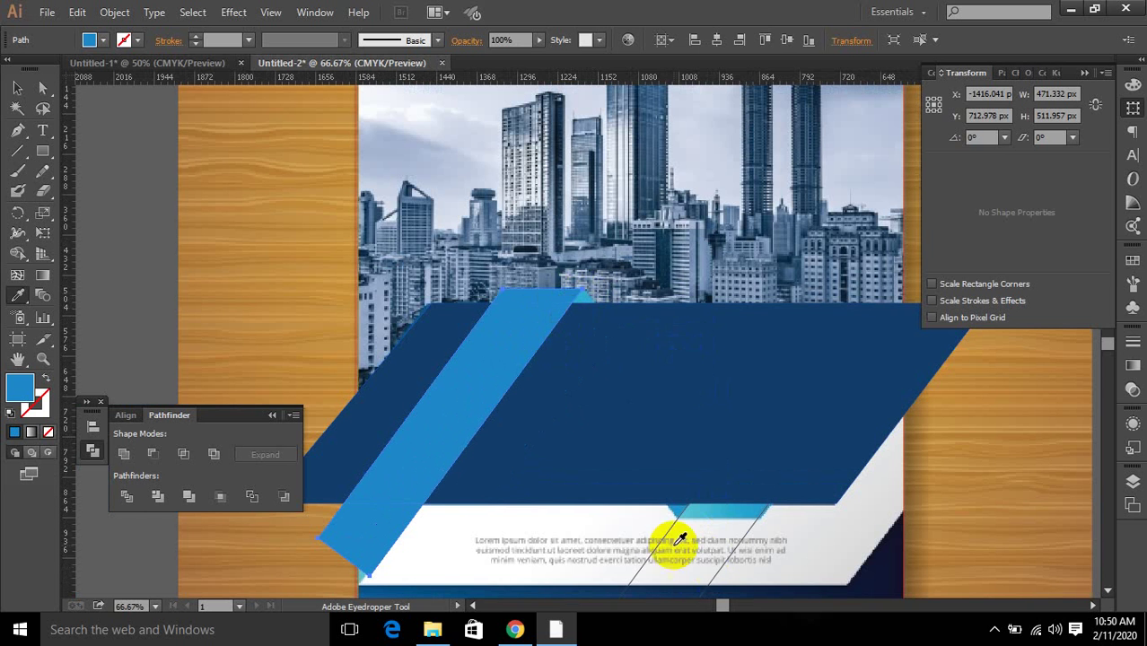
pyautogui.press('ctrl')
pyautogui.moveTo(588, 301); pyautogui.dragTo(670, 454)
pyautogui.hotkey('ctrl', 'z')
pyautogui.click(18, 91)
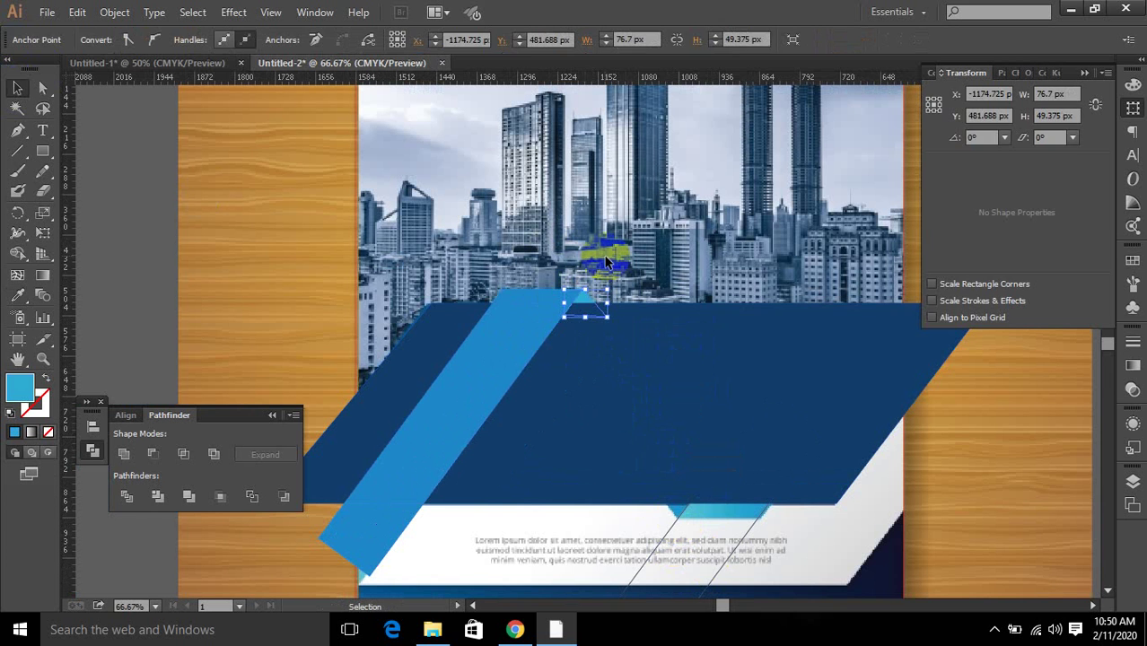
pyautogui.click(606, 259)
pyautogui.moveTo(588, 304); pyautogui.dragTo(669, 453)
# Reflect the copied triangle across the horizontal axis so that it points downward.
pyautogui.press('o')
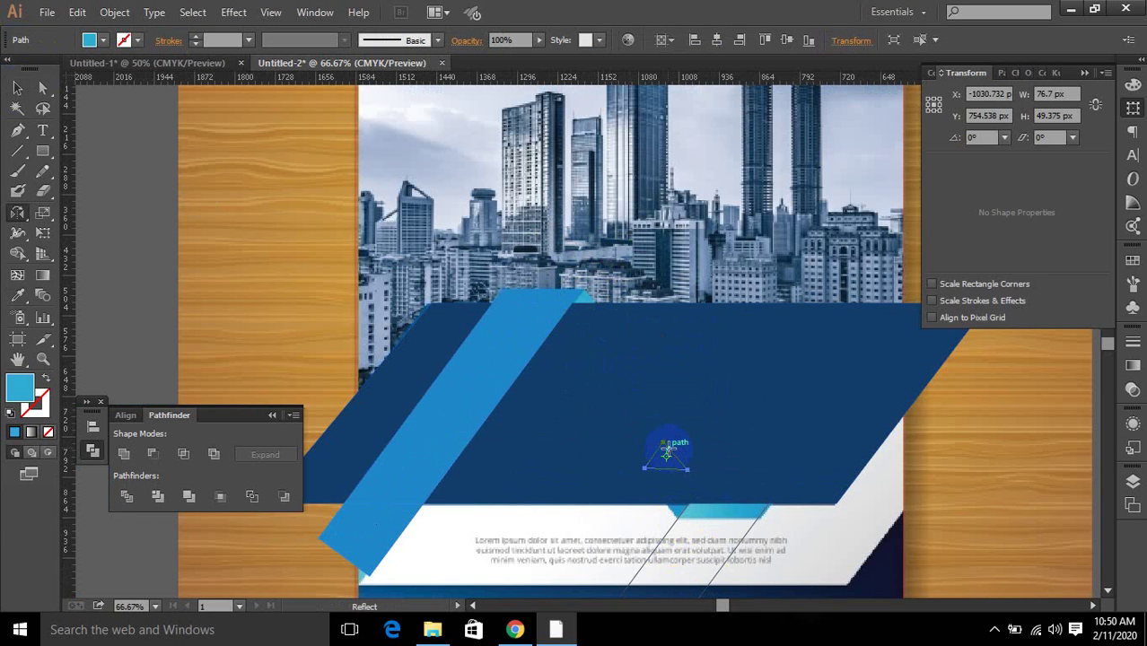
pyautogui.press('Return')
pyautogui.click(712, 406)
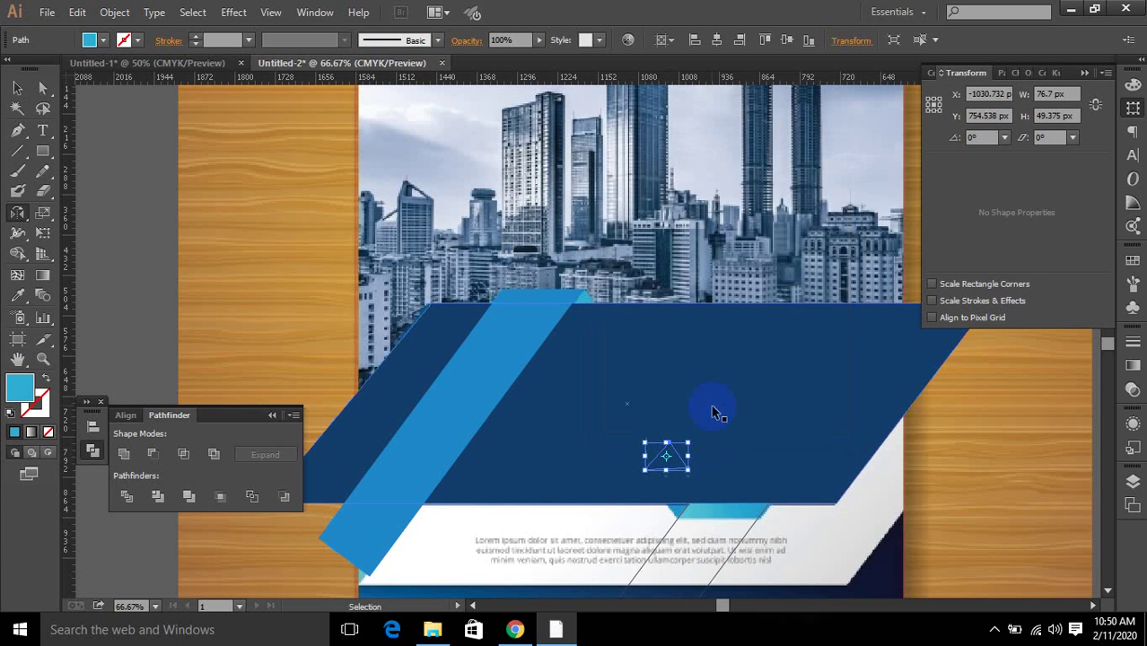
pyautogui.keyDown('alt'); pyautogui.click(691, 465); pyautogui.keyUp('alt')
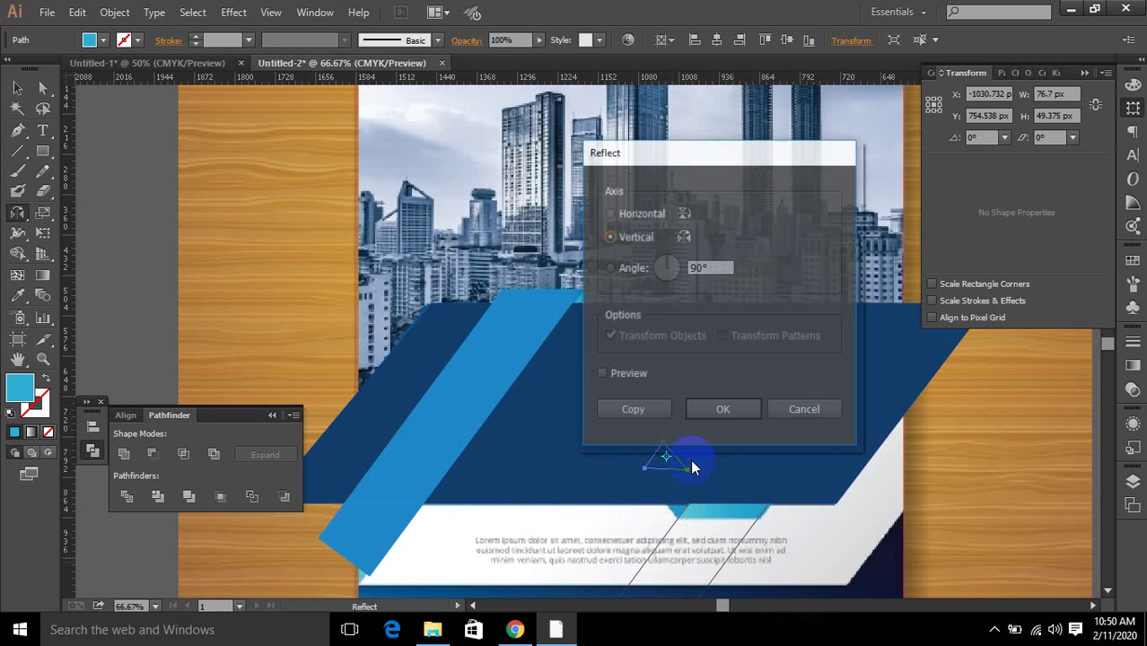
pyautogui.click(611, 213)
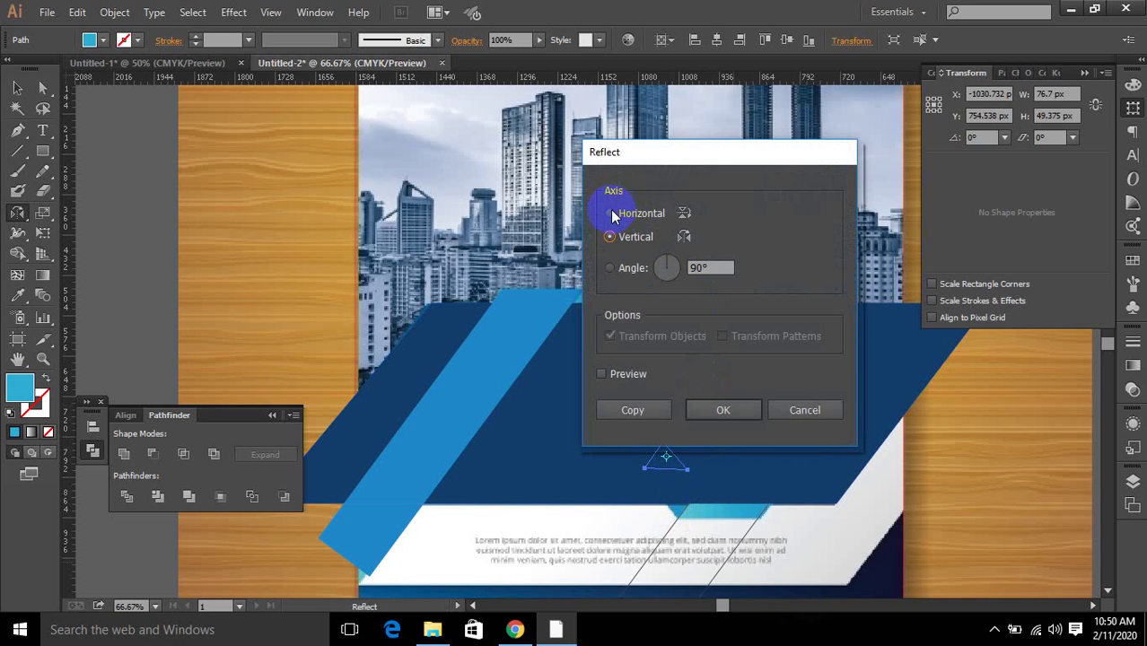
pyautogui.click(722, 409)
# Move the flipped triangle onto the reference fold below the panel and nudge its tip onto the fold's lower corner.
pyautogui.click(18, 88)
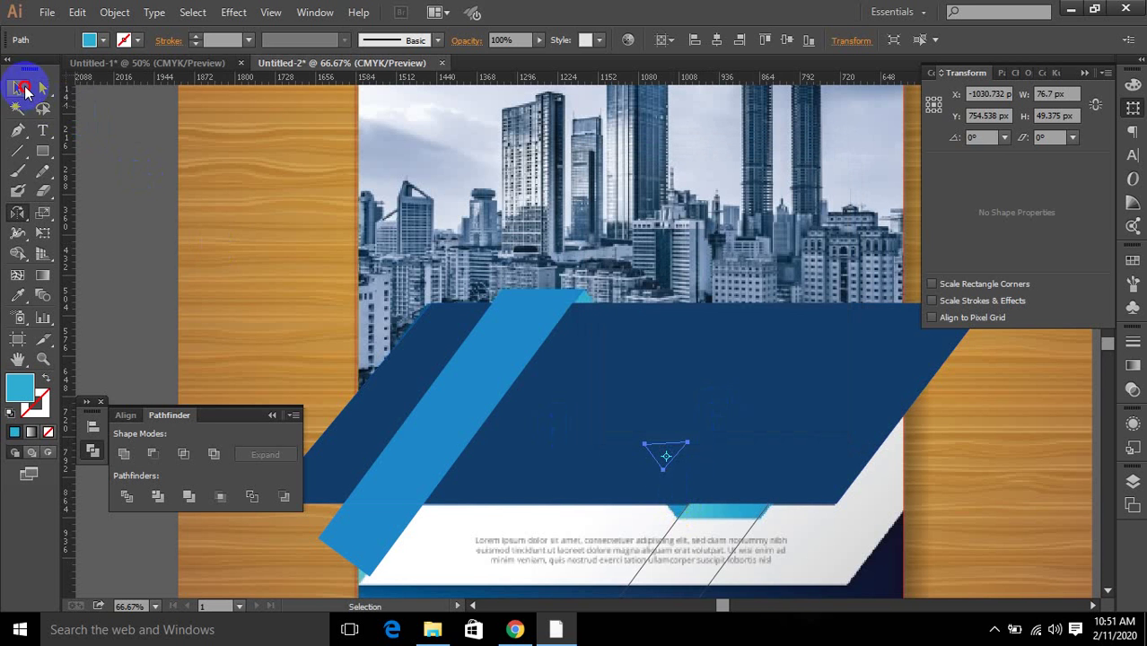
pyautogui.click(667, 453)
pyautogui.scroll(3, 709, 525)
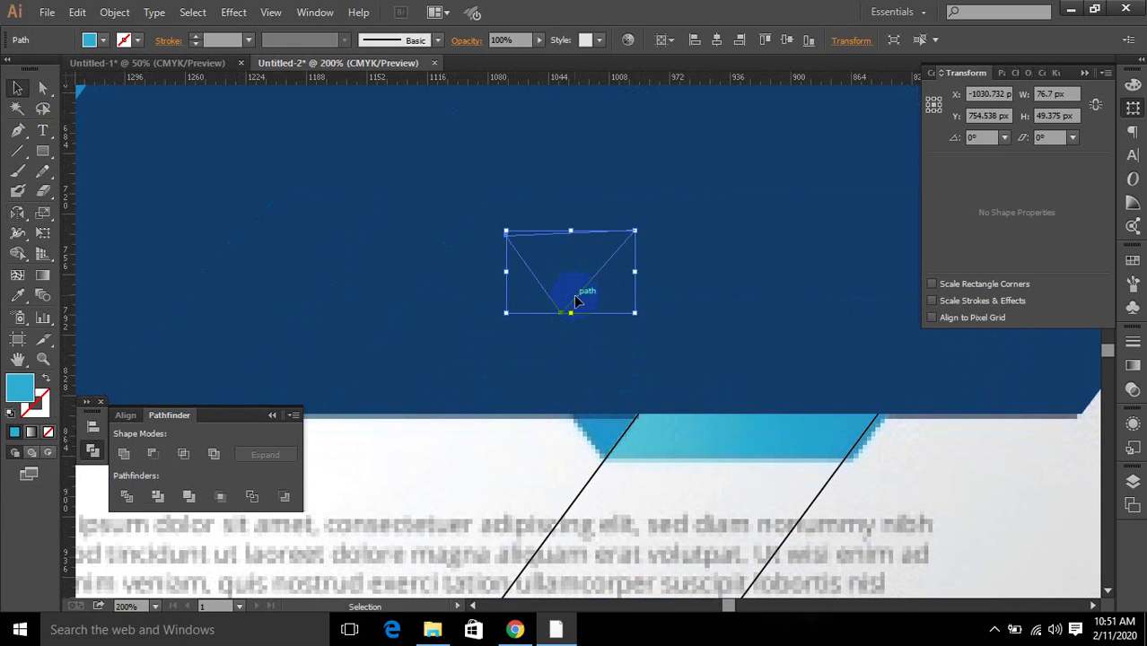
pyautogui.moveTo(575, 301); pyautogui.dragTo(622, 451)
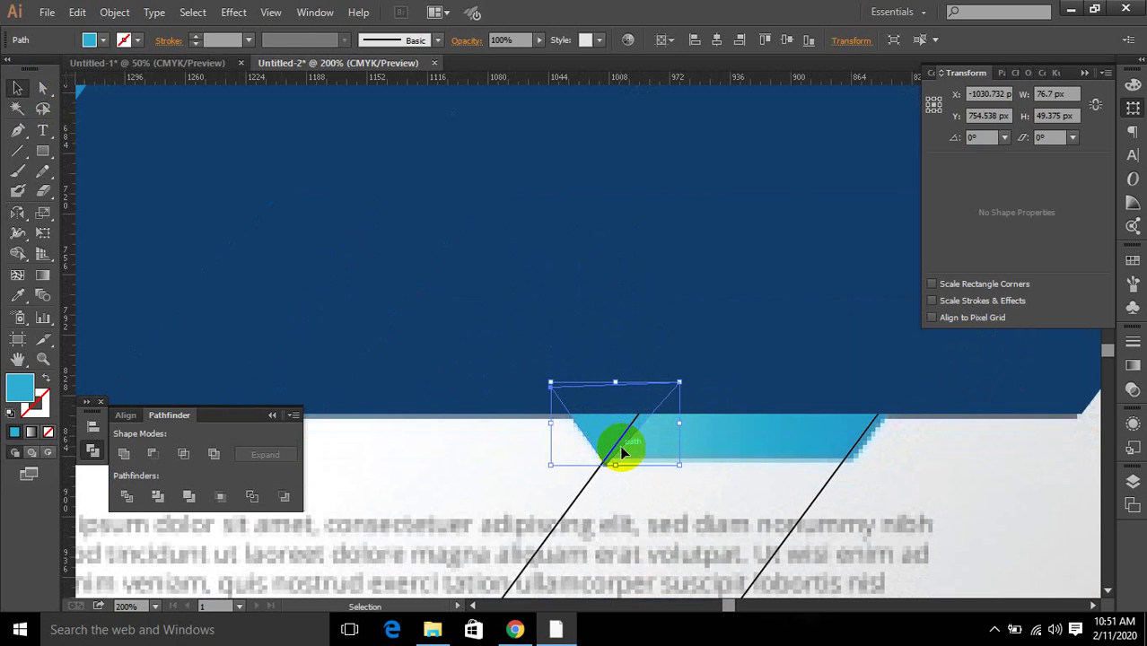
pyautogui.press('Up')
pyautogui.press('Up')
pyautogui.press('Up')
pyautogui.press('Up')
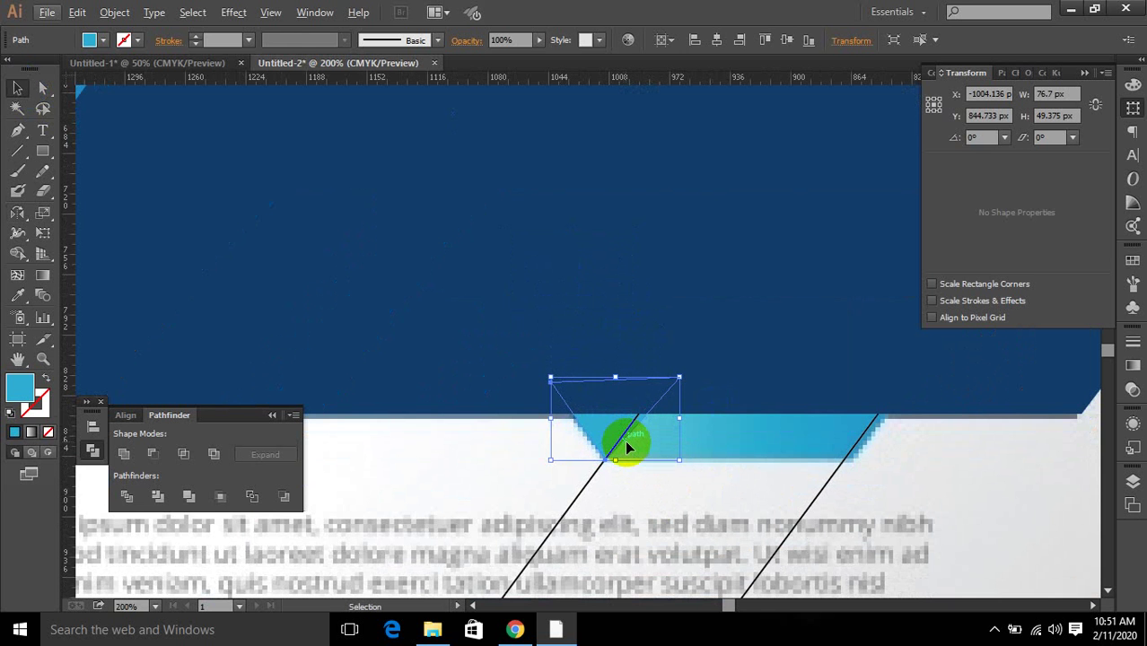
pyautogui.hotkey('alt', 'f')
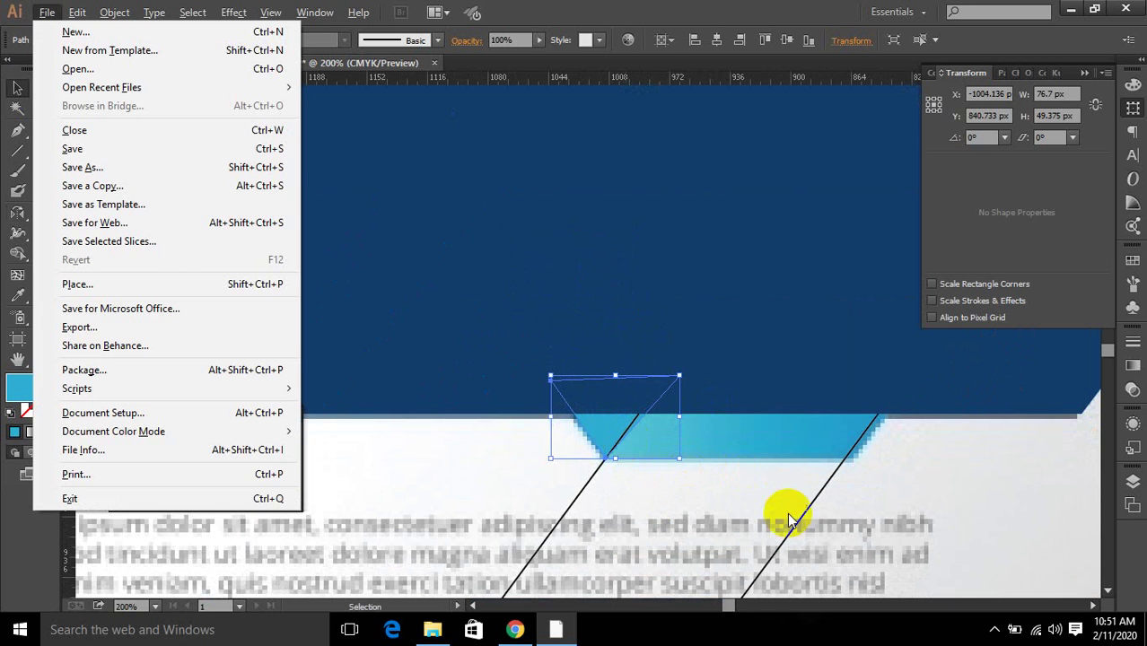
pyautogui.click(793, 525)
# Send the dark navy headline panel behind the reference image.
pyautogui.click(797, 530)
pyautogui.keyDown('alt'); pyautogui.scroll(-3, 796, 530); pyautogui.keyUp('alt')
pyautogui.scroll(-4, 799, 527)
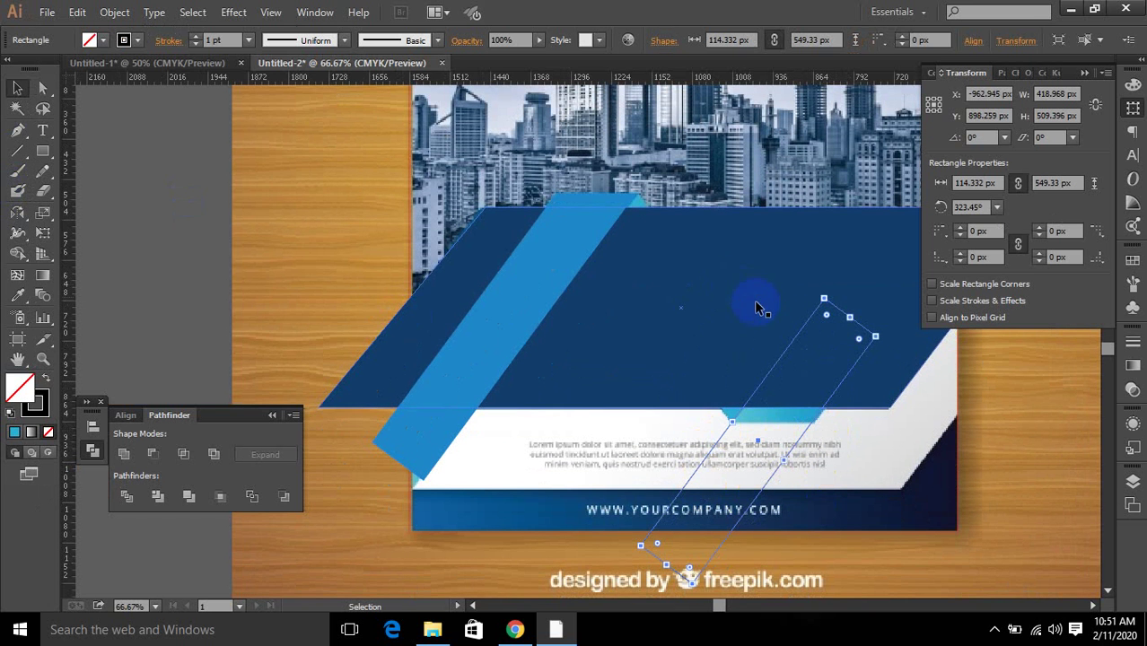
pyautogui.click(903, 348)
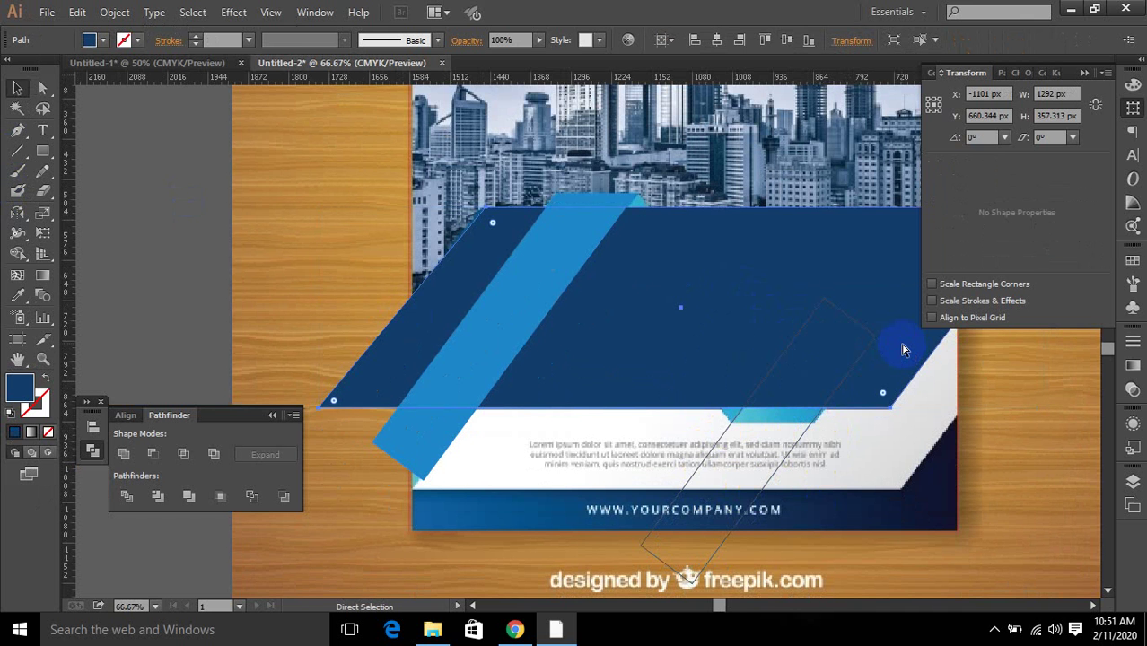
pyautogui.hotkey('ctrl', '[')
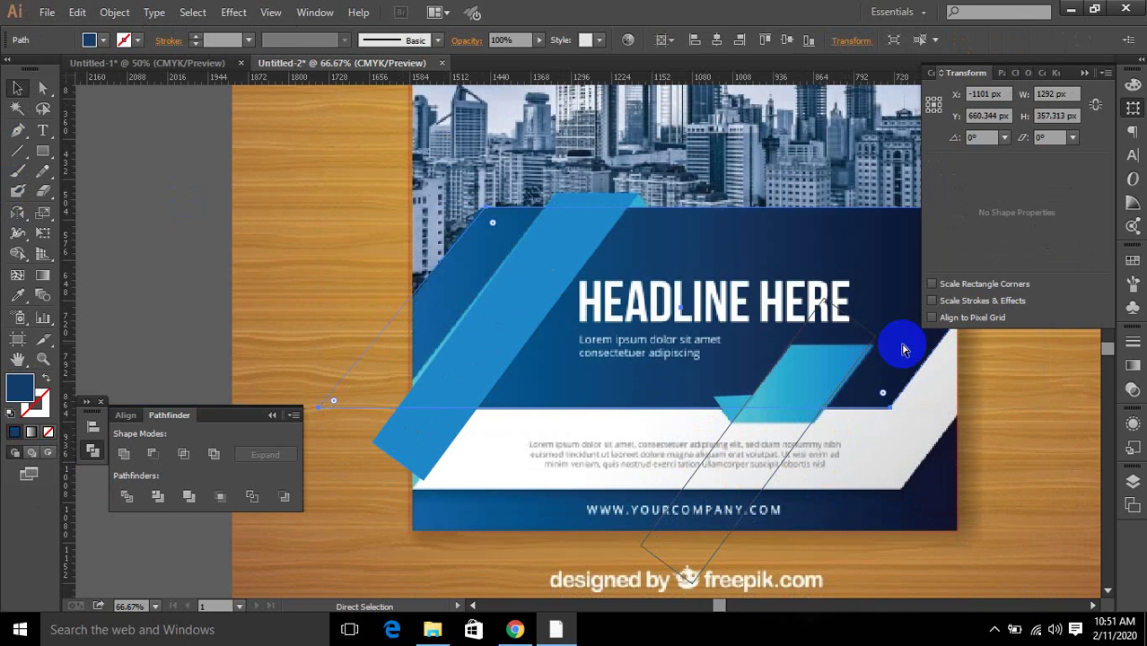
# Draw two horizontal cutting lines with the Pen tool along the upper and lower edges of the small reference stripe.
pyautogui.scroll(2, 859, 367)
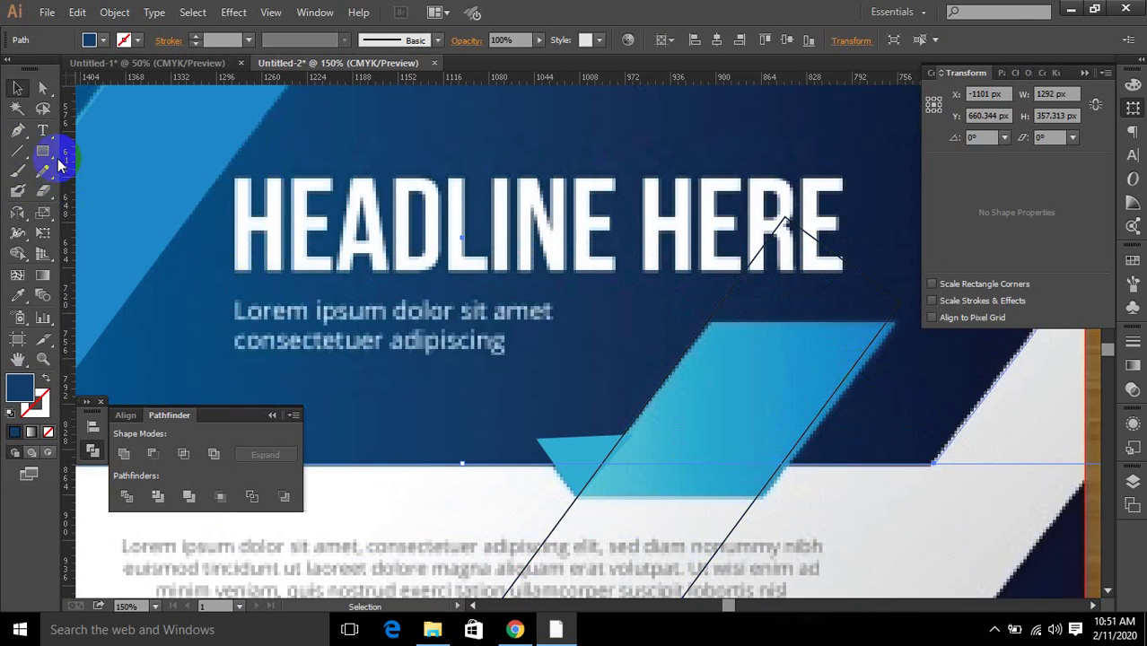
pyautogui.click(18, 130)
pyautogui.click(899, 324)
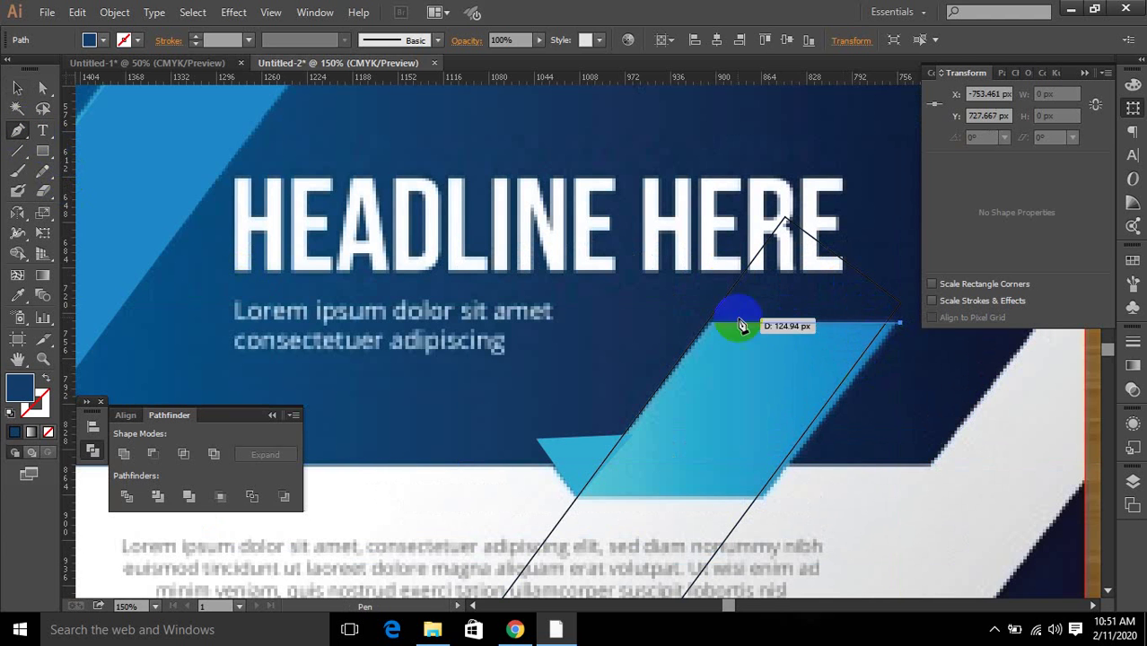
pyautogui.click(667, 323)
pyautogui.scroll(-4, 733, 438)
pyautogui.keyDown('ctrl'); pyautogui.click(796, 440); pyautogui.keyUp('ctrl')
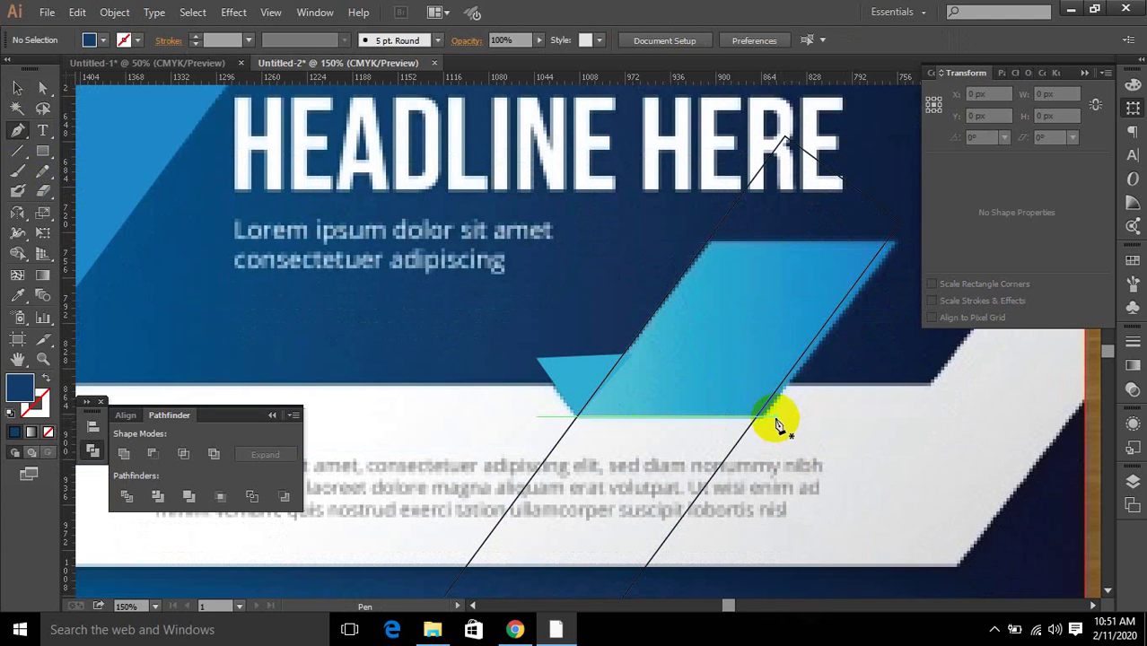
pyautogui.click(778, 416)
pyautogui.click(540, 416)
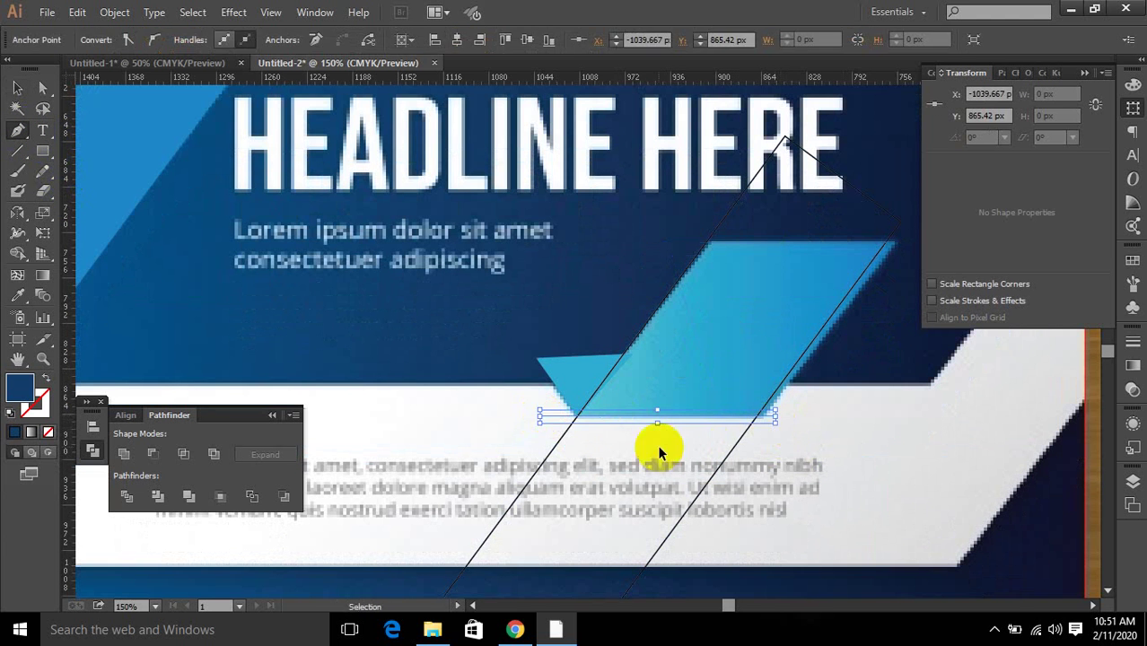
# Divide the slanted rectangle outline with the two horizontal cutting lines and ungroup the resulting pieces.
pyautogui.keyDown('ctrl'); pyautogui.keyDown('shift'); pyautogui.click(724, 461); pyautogui.keyUp('shift'); pyautogui.keyUp('ctrl')
pyautogui.keyDown('ctrl'); pyautogui.keyDown('shift'); pyautogui.click(775, 241); pyautogui.keyUp('shift'); pyautogui.keyUp('ctrl')
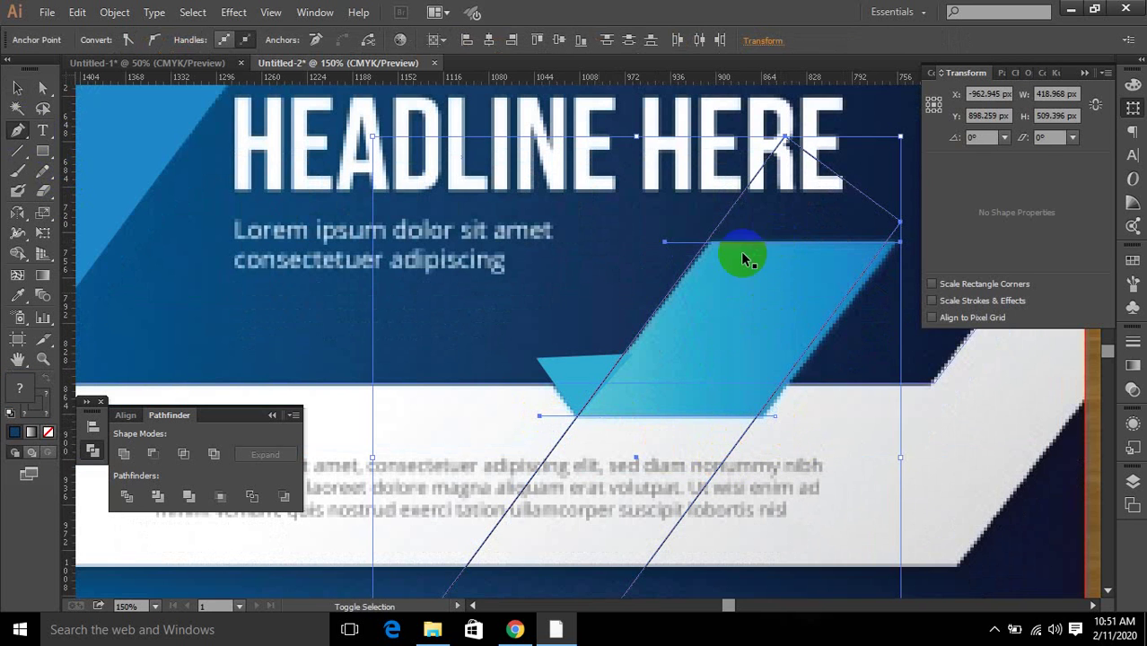
pyautogui.click(128, 499)
pyautogui.click(126, 497)
pyautogui.rightClick(581, 433)
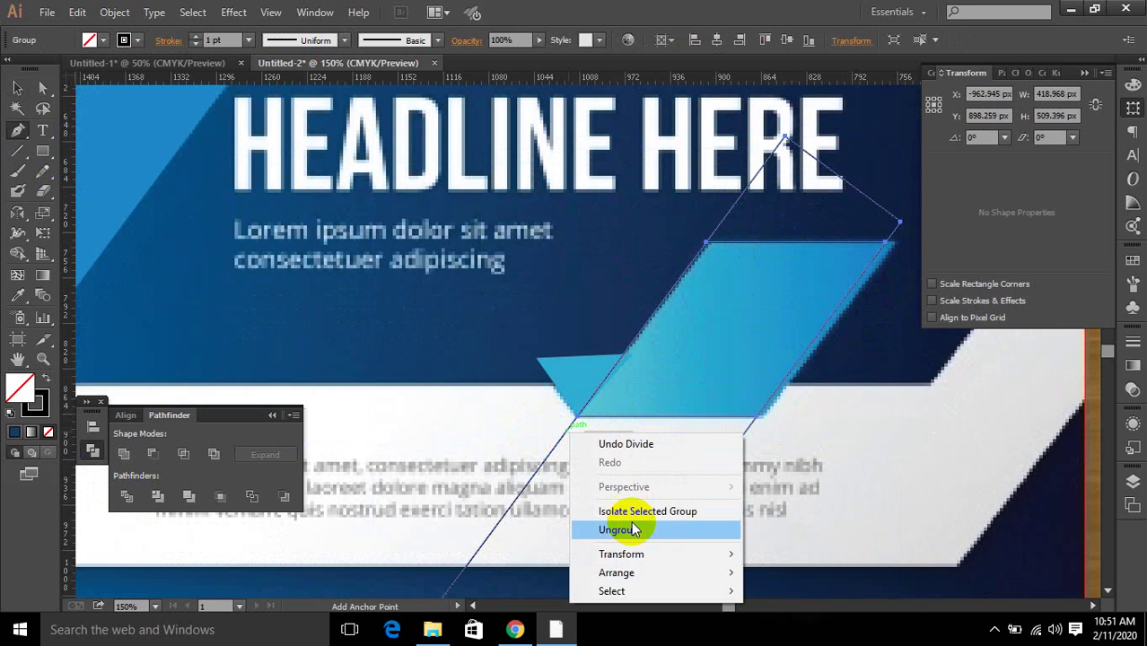
pyautogui.click(629, 530)
# Delete the divided rectangle pieces above and below the cutting lines, keeping the middle parallelogram.
pyautogui.click(17, 87)
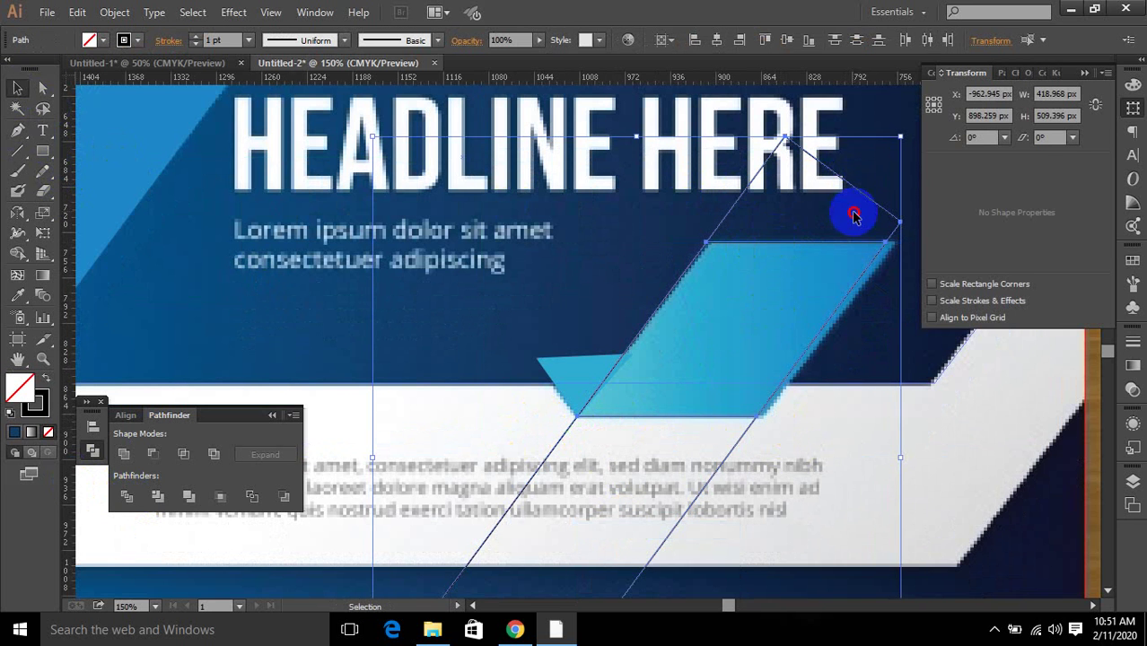
pyautogui.click(860, 199)
pyautogui.click(864, 198)
pyautogui.press('Delete')
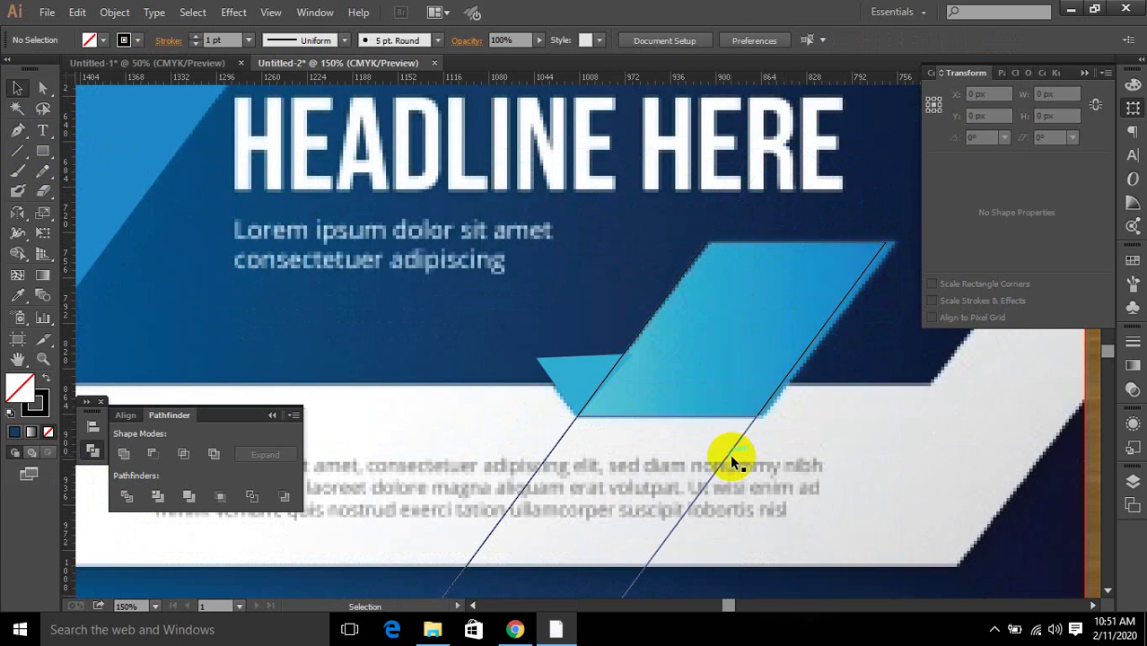
pyautogui.click(732, 462)
pyautogui.press('Delete')
# Try to fill the small parallelogram with the light blue sampled from the middle of the reference stripe.
pyautogui.click(770, 397)
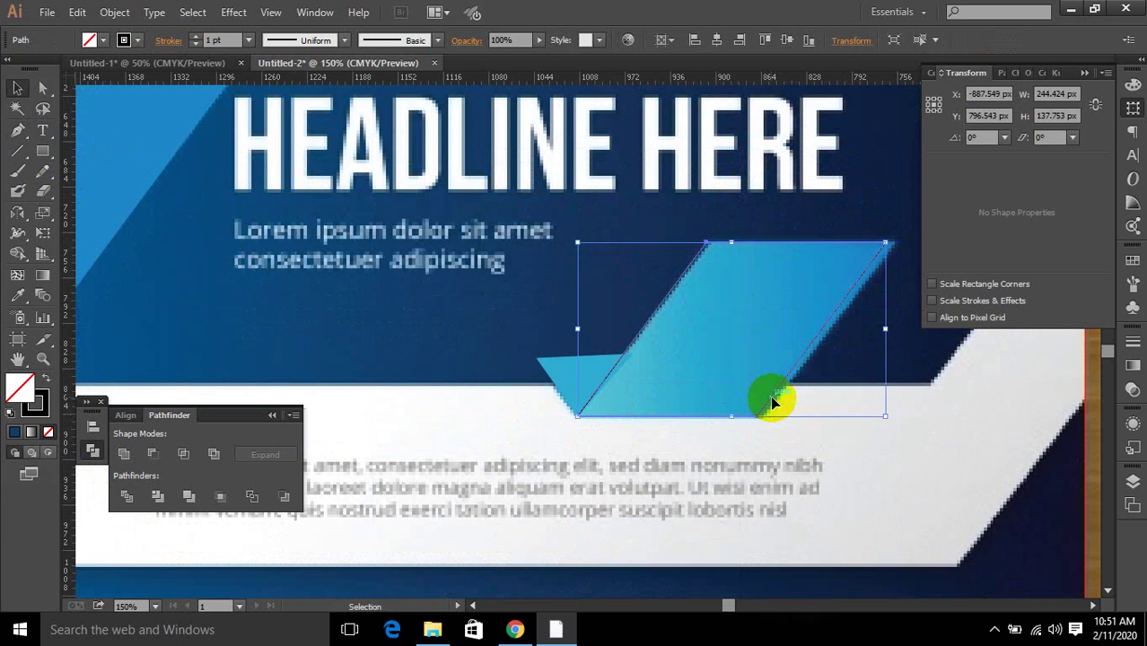
pyautogui.press('i')
pyautogui.click(766, 336)
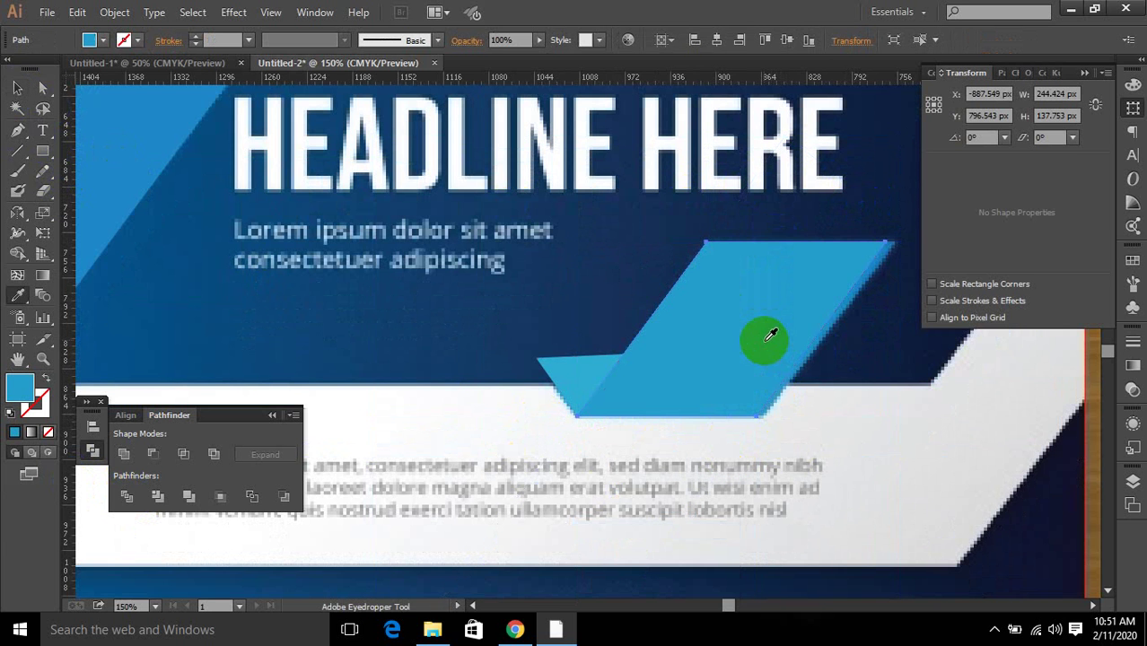
pyautogui.press('v')
pyautogui.keyDown('ctrl'); pyautogui.click(564, 392); pyautogui.keyUp('ctrl')
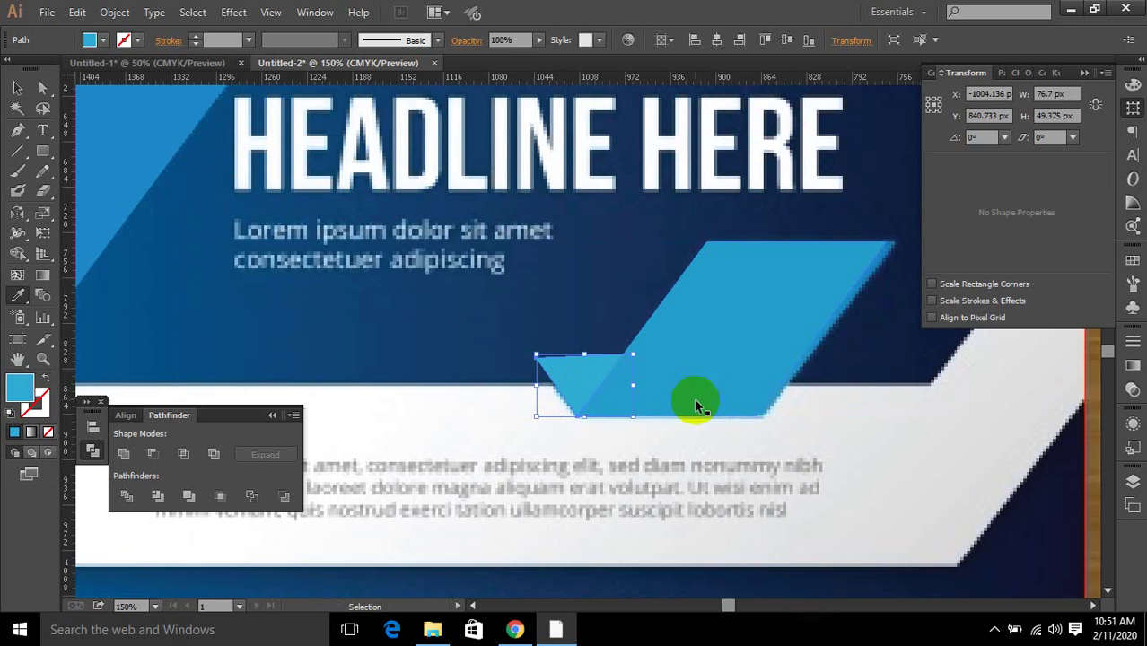
pyautogui.hotkey('ctrl', 'z')
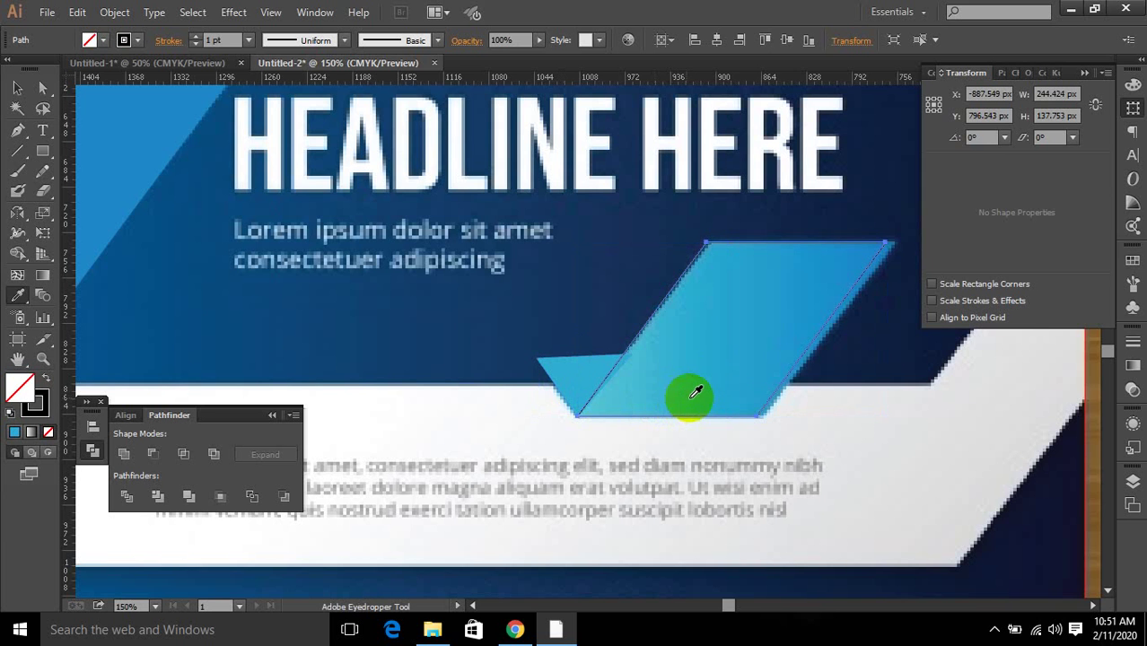
# Fill the small parallelogram with the medium blue sampled from the reference stripe's upper corner and send the light cyan triangle behind it.
pyautogui.click(876, 246)
pyautogui.click(608, 373)
pyautogui.press('v')
pyautogui.click(566, 387)
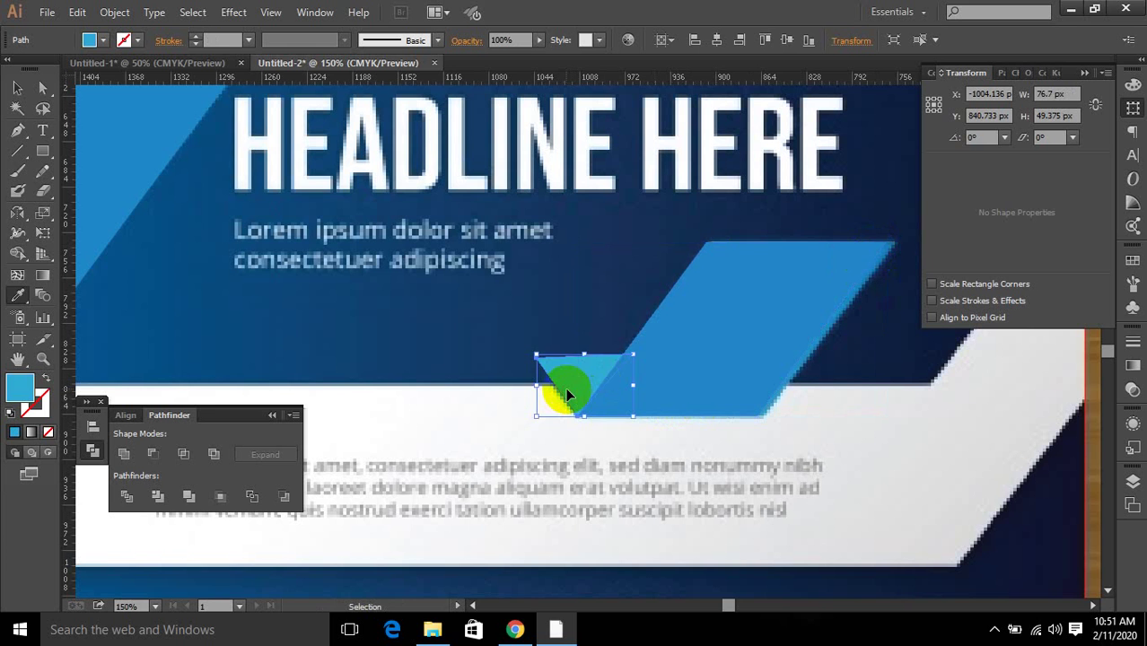
pyautogui.hotkey('ctrl', '[')
# Bring the dark navy panel in front of the reference image while keeping it behind the two medium blue stripes.
pyautogui.click(429, 387)
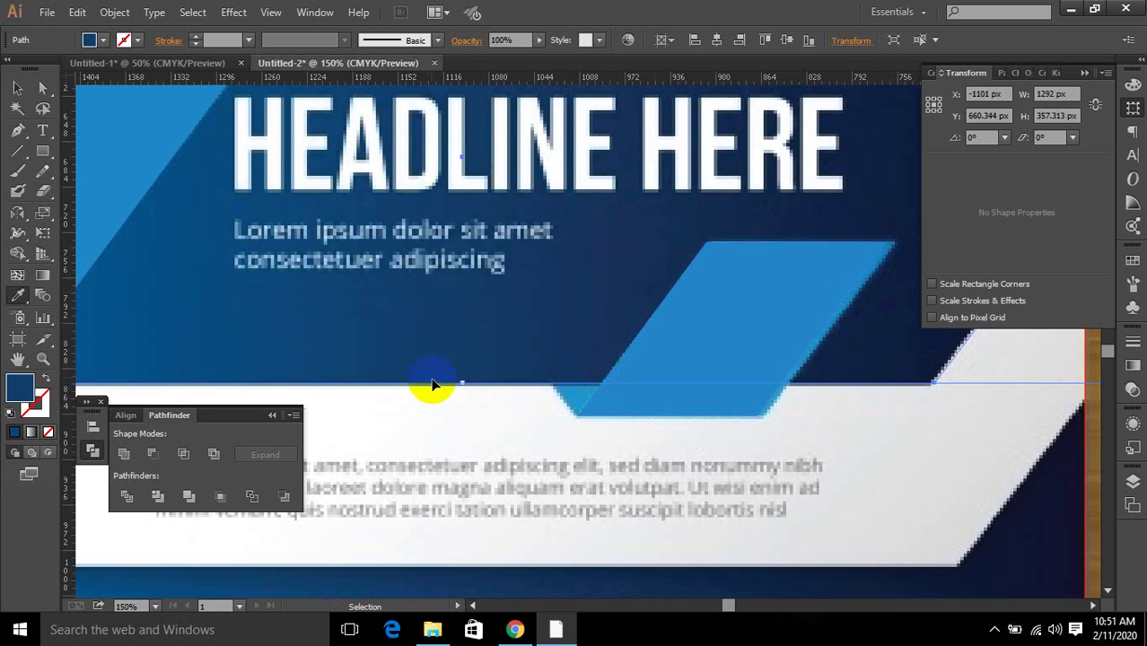
pyautogui.press('i')
pyautogui.click(726, 415)
pyautogui.press('i')
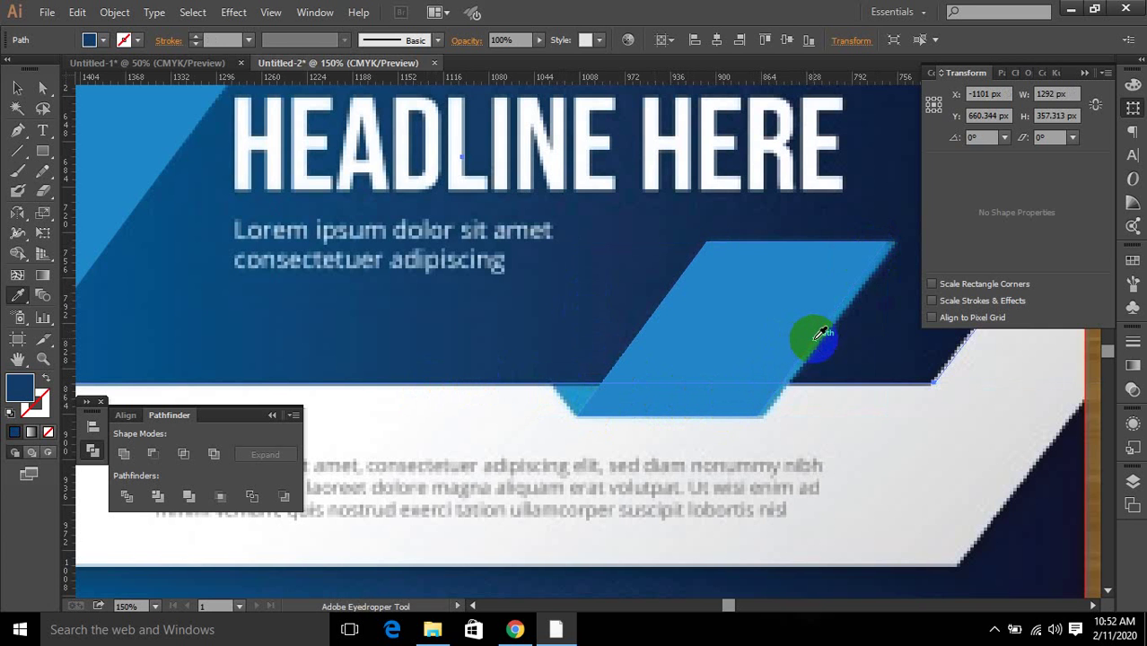
pyautogui.scroll(-3, 823, 334)
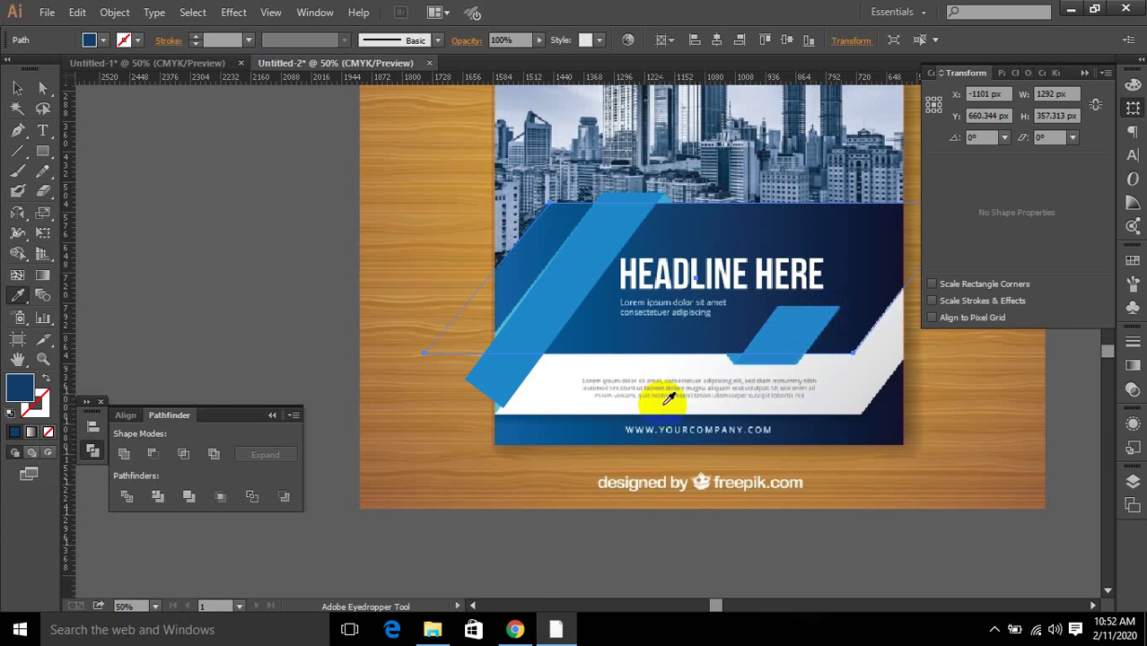
pyautogui.scroll(2, 736, 379)
pyautogui.scroll(-4, 745, 373)
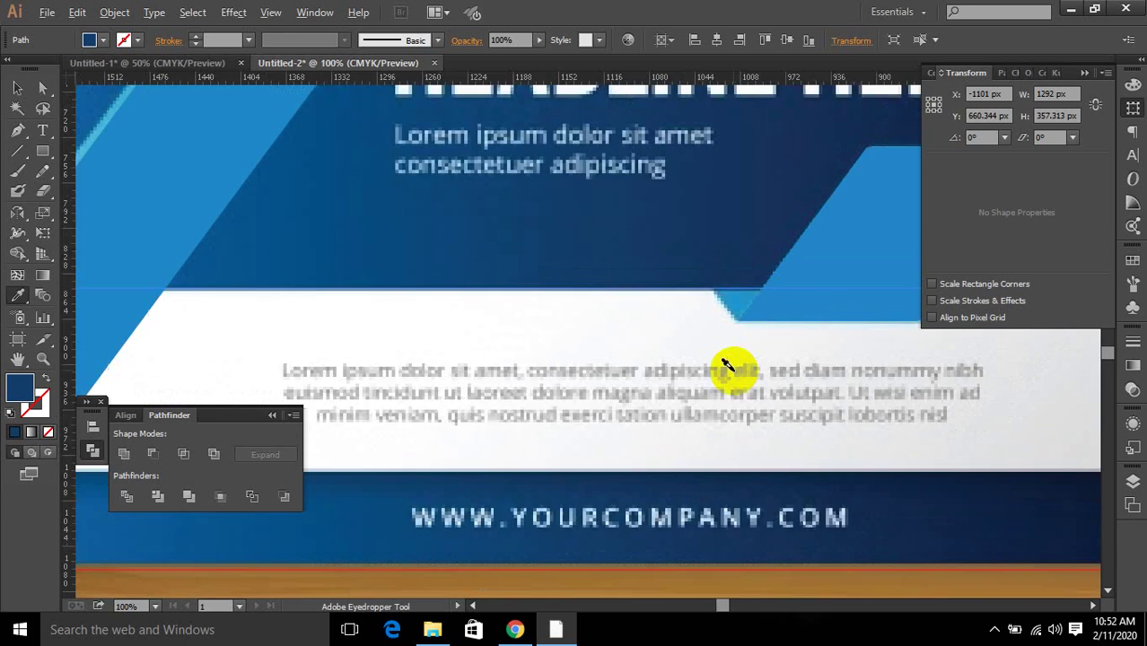
pyautogui.press('i')
pyautogui.click(661, 343)
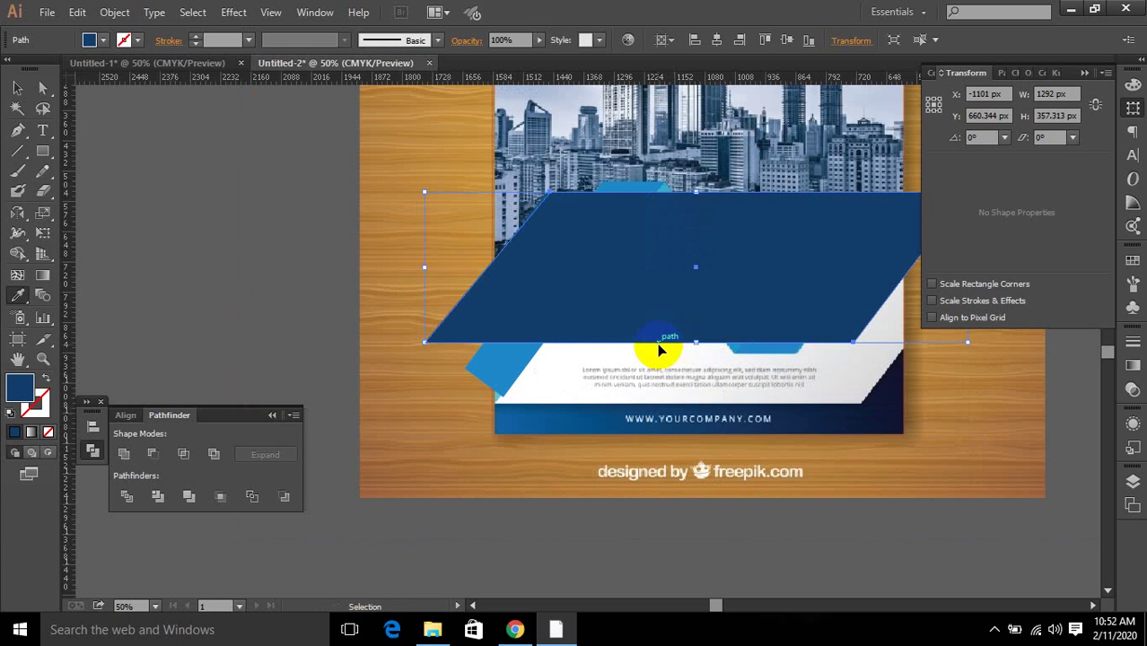
pyautogui.hotkey('ctrl', '[')
pyautogui.hotkey('ctrl', '[')
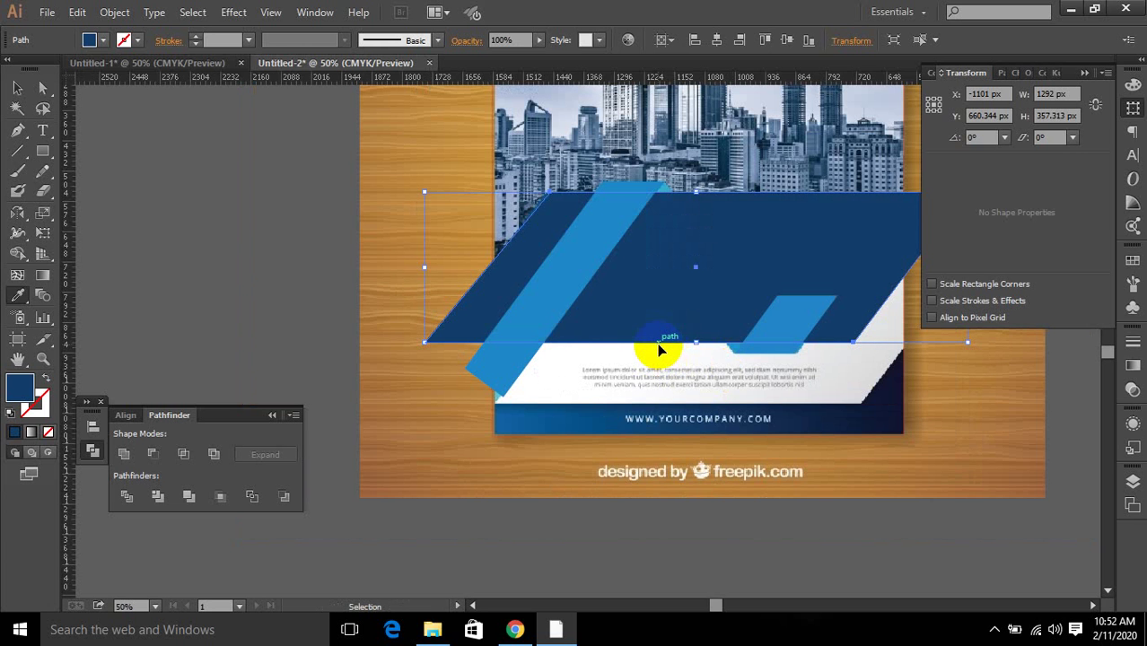
pyautogui.scroll(-3, 650, 337)
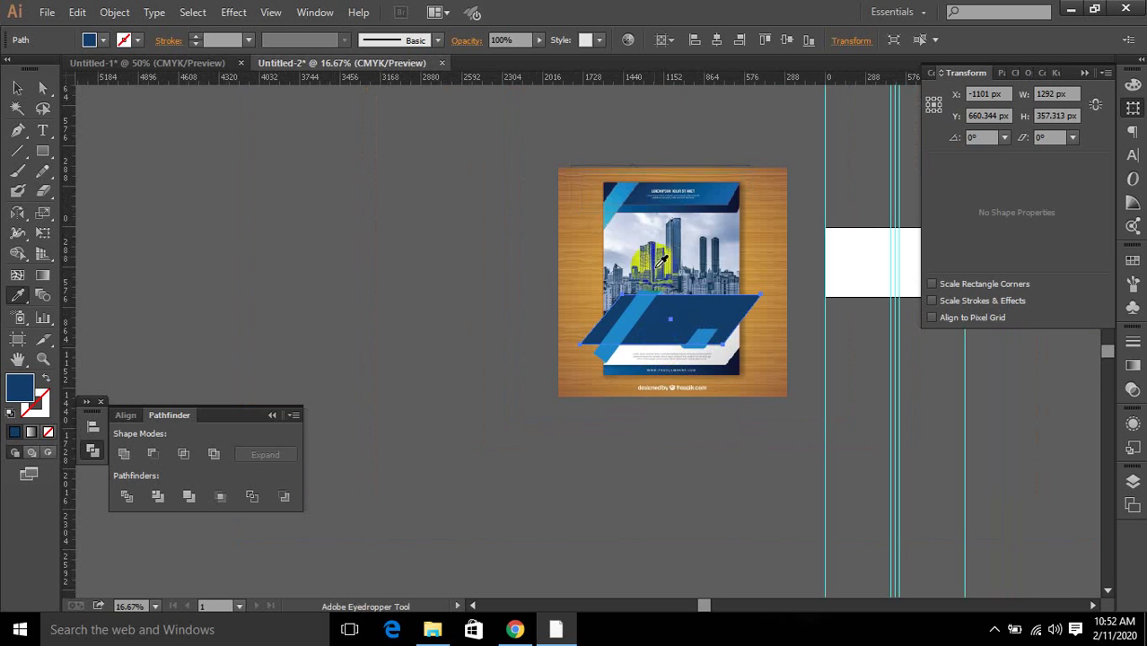
pyautogui.scroll(2, 726, 206)
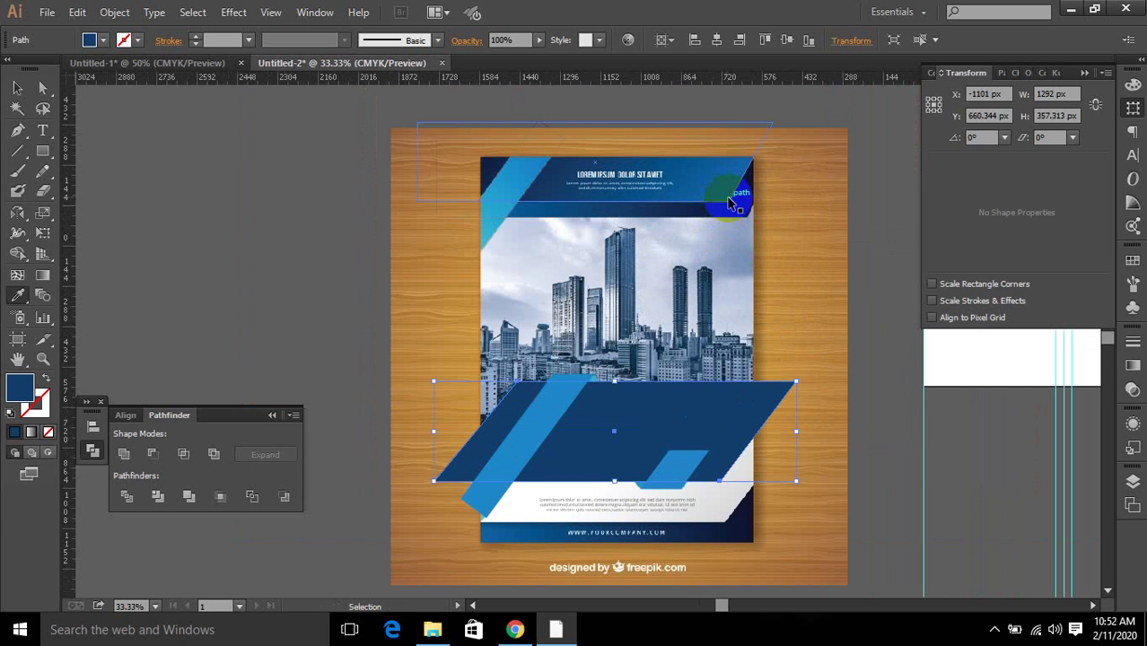
# Try to fill the upper header panel with the default white-to-black linear gradient.
pyautogui.keyDown('ctrl'); pyautogui.click(728, 201); pyautogui.keyUp('ctrl')
pyautogui.click(1130, 364)
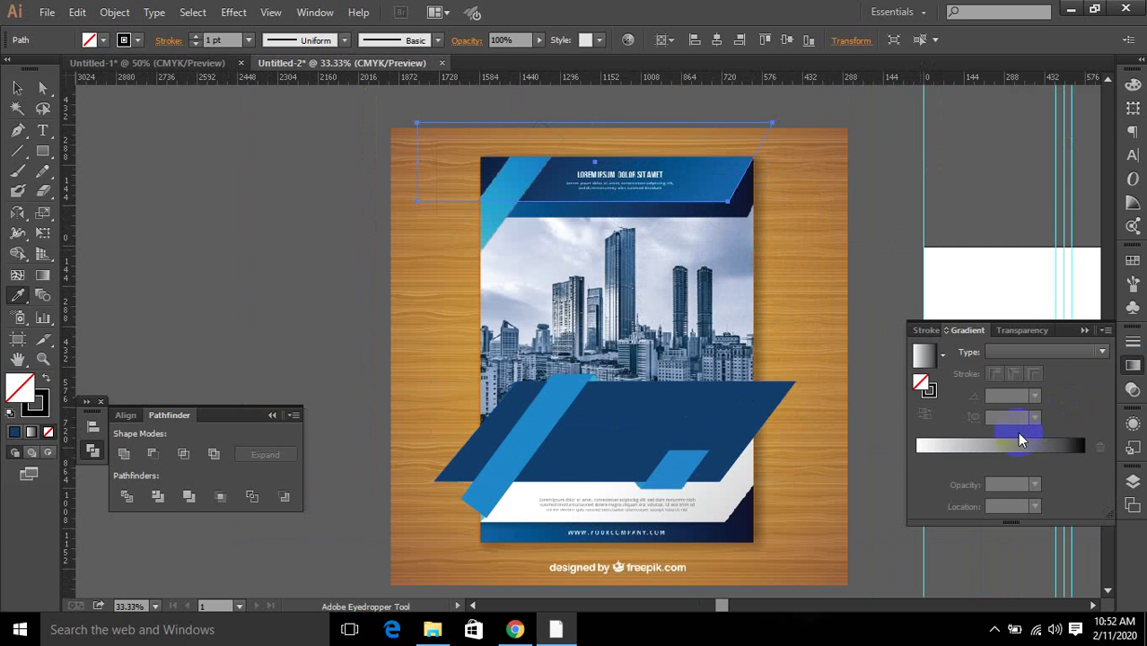
pyautogui.click(1013, 447)
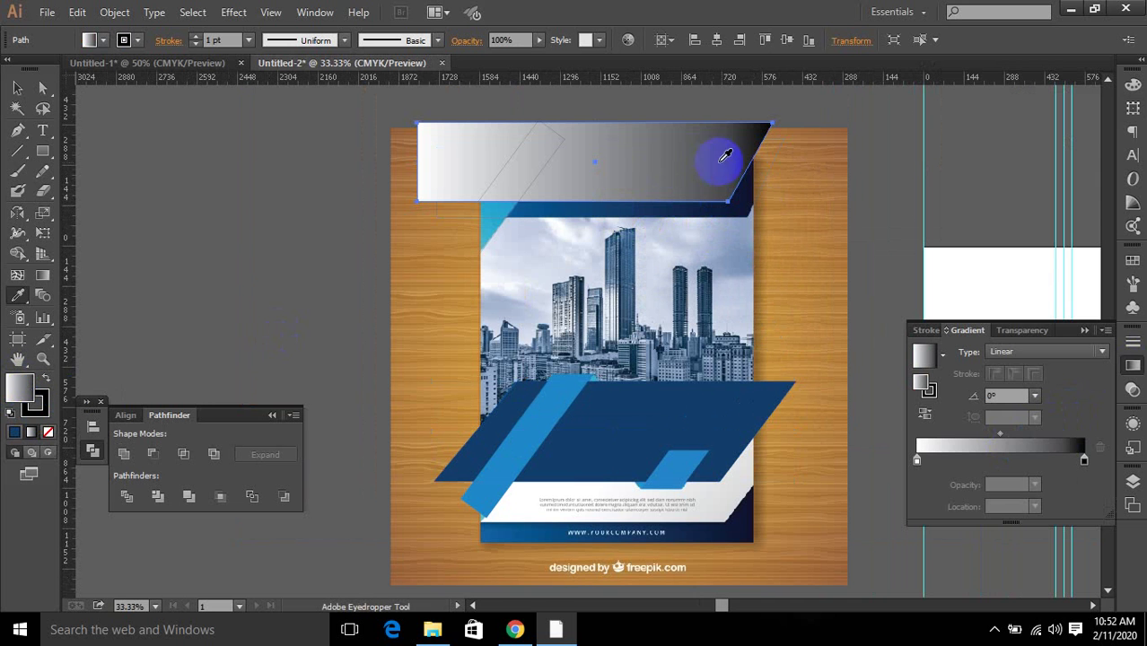
pyautogui.click(47, 430)
pyautogui.click(33, 404)
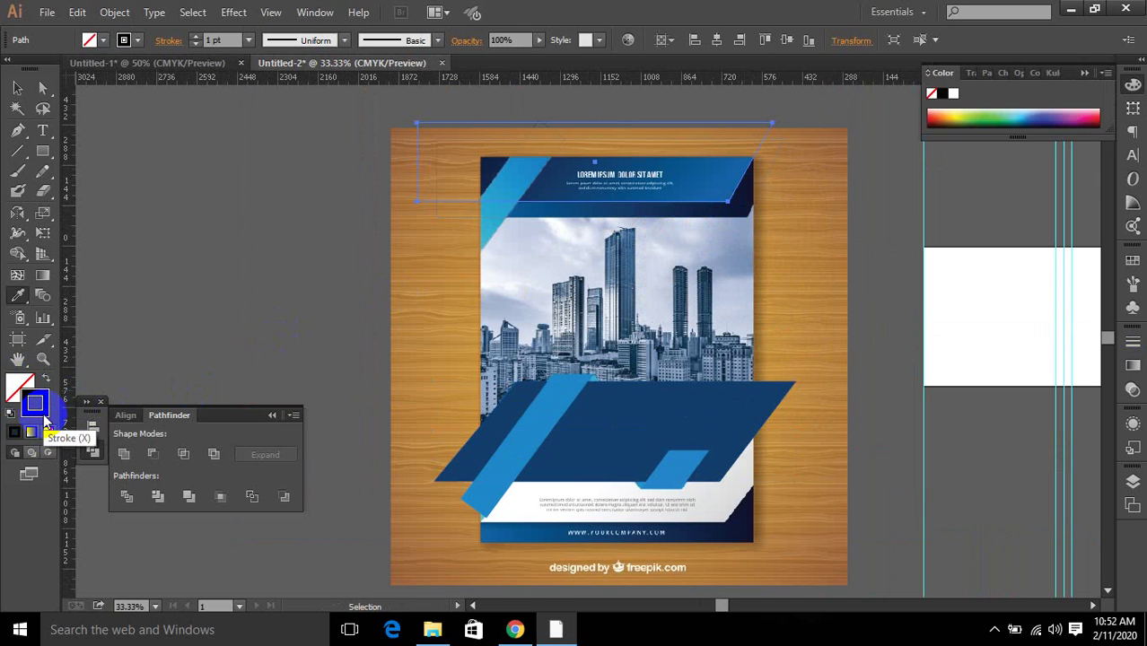
# Apply a linear gradient to the upper header panel's outline, running from dark navy to medium blue, both sampled from the reference header.
pyautogui.click(1135, 362)
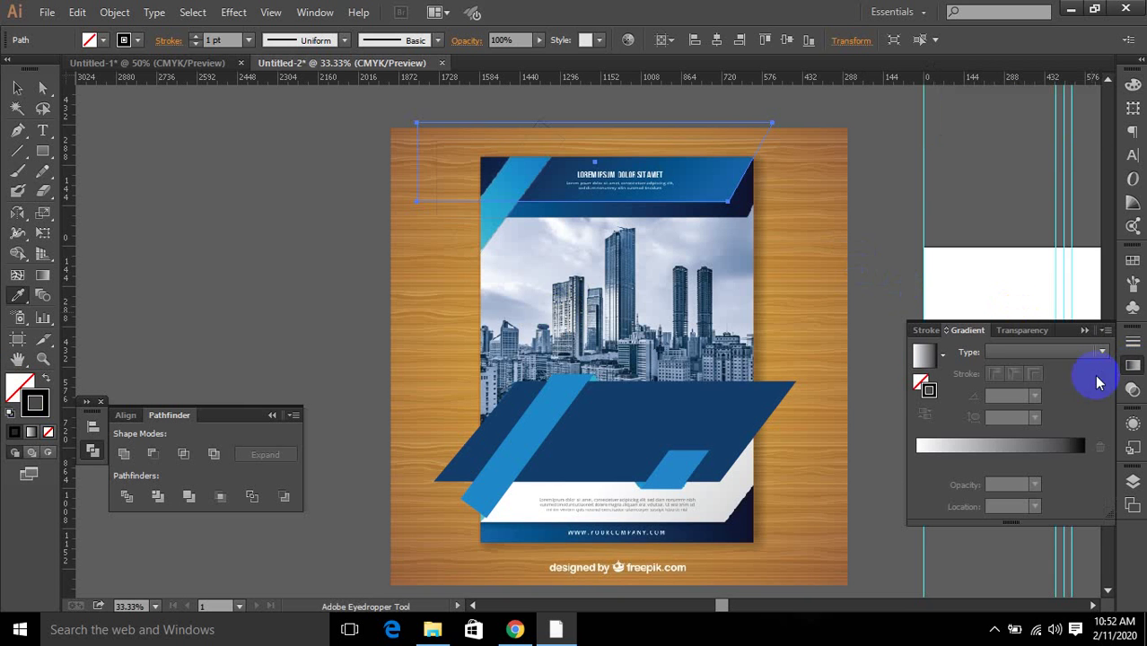
pyautogui.click(998, 441)
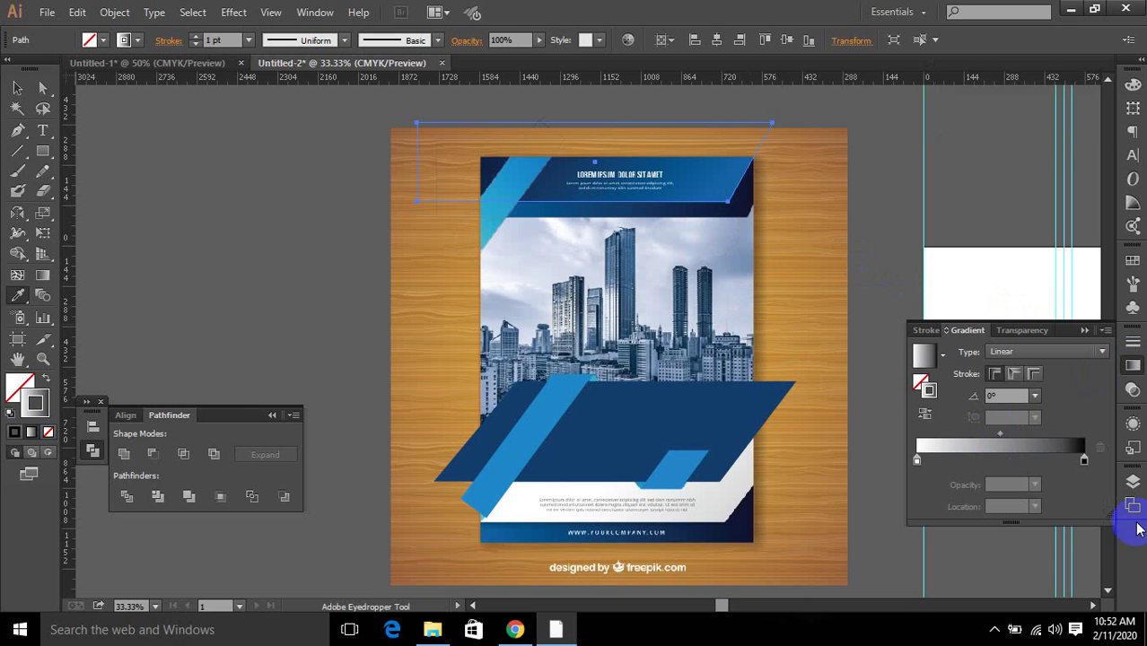
pyautogui.click(1084, 459)
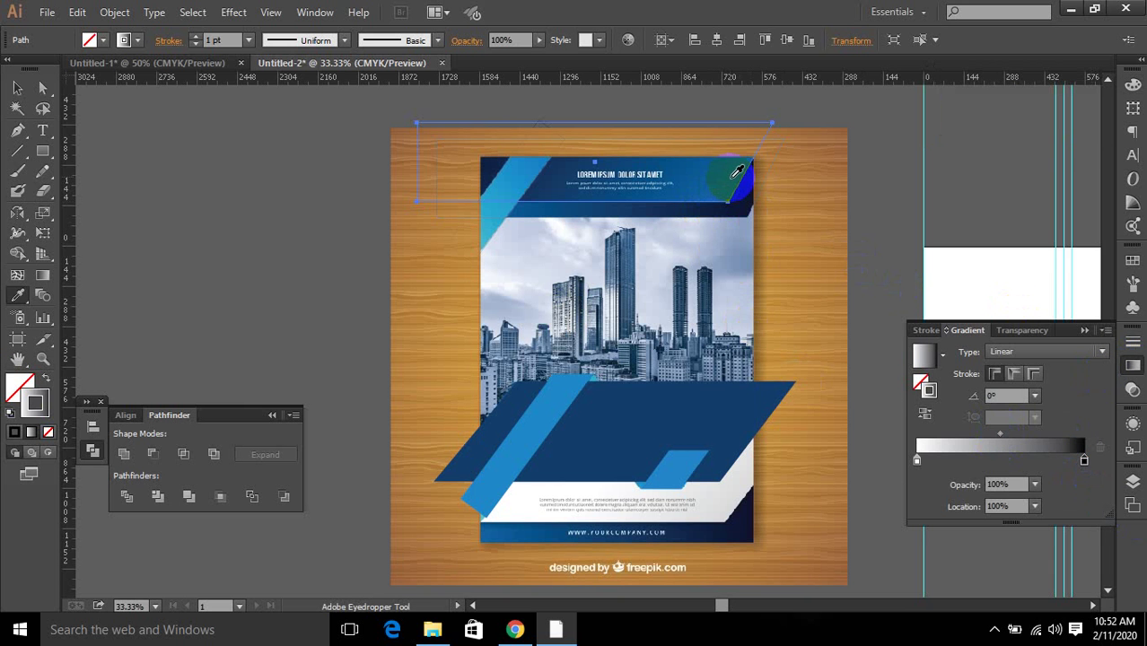
pyautogui.click(736, 170)
pyautogui.click(916, 460)
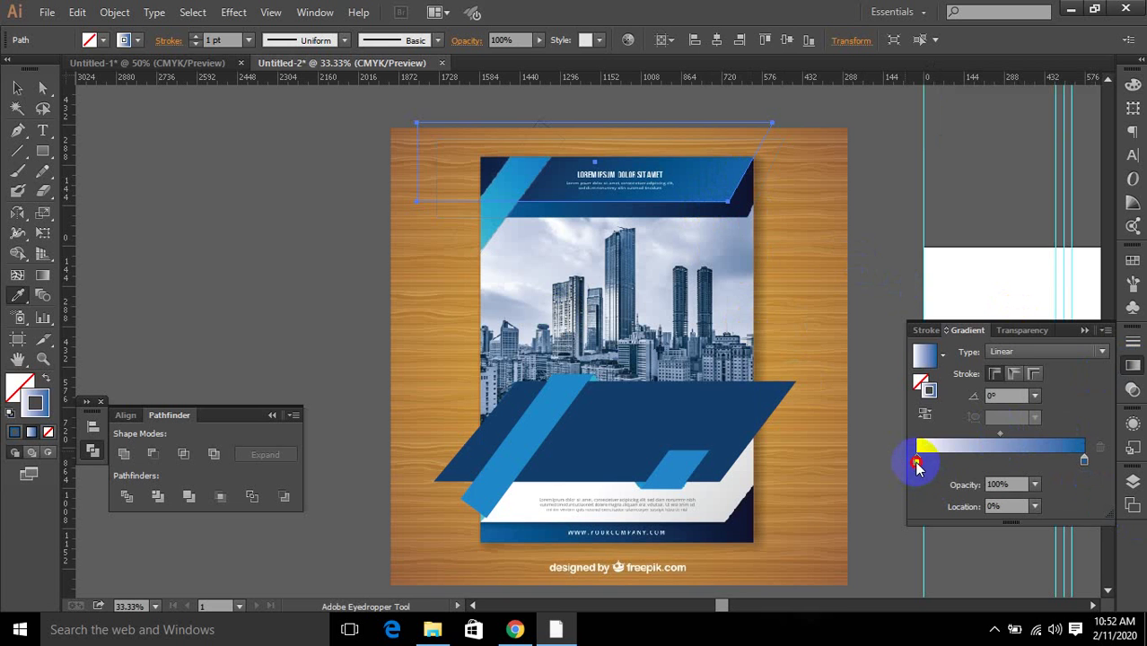
pyautogui.click(501, 158)
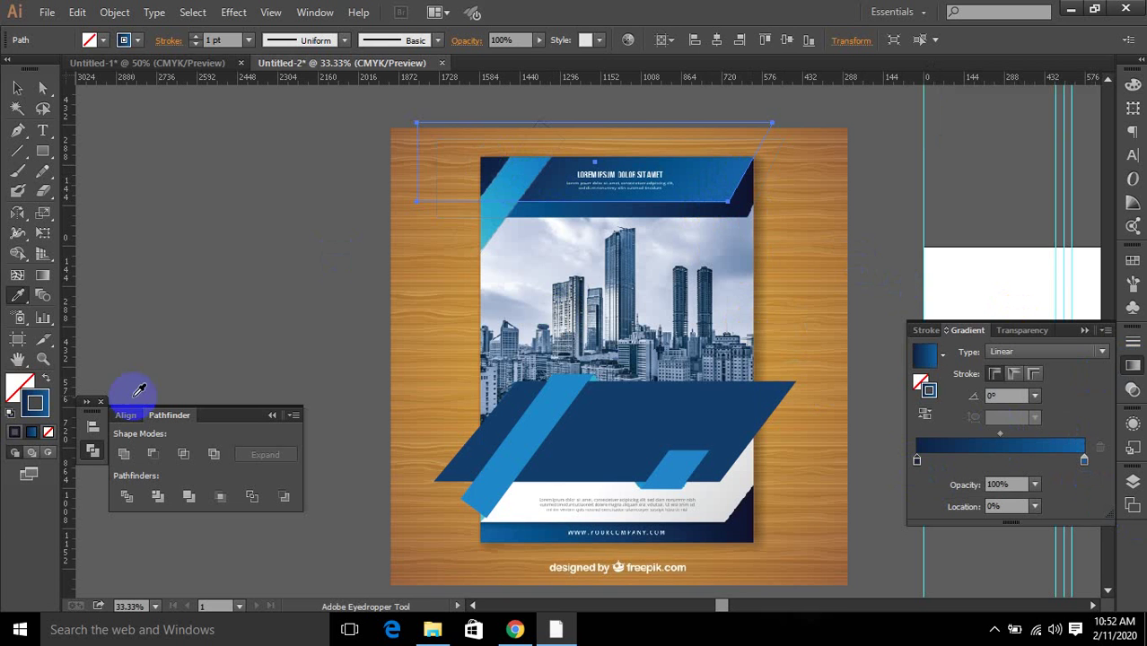
# Try to redirect the upper header panel's gradient with the Gradient tool and preview it as a fill instead of an outline.
pyautogui.click(42, 276)
pyautogui.click(480, 176)
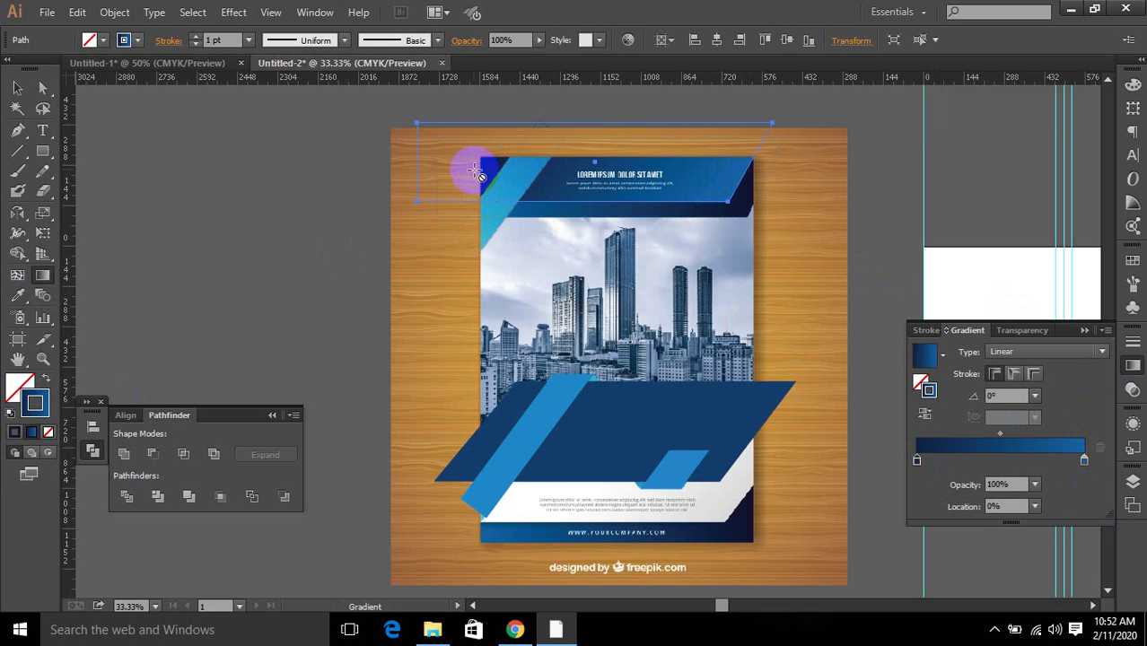
pyautogui.moveTo(476, 170); pyautogui.dragTo(615, 184)
pyautogui.click(42, 276)
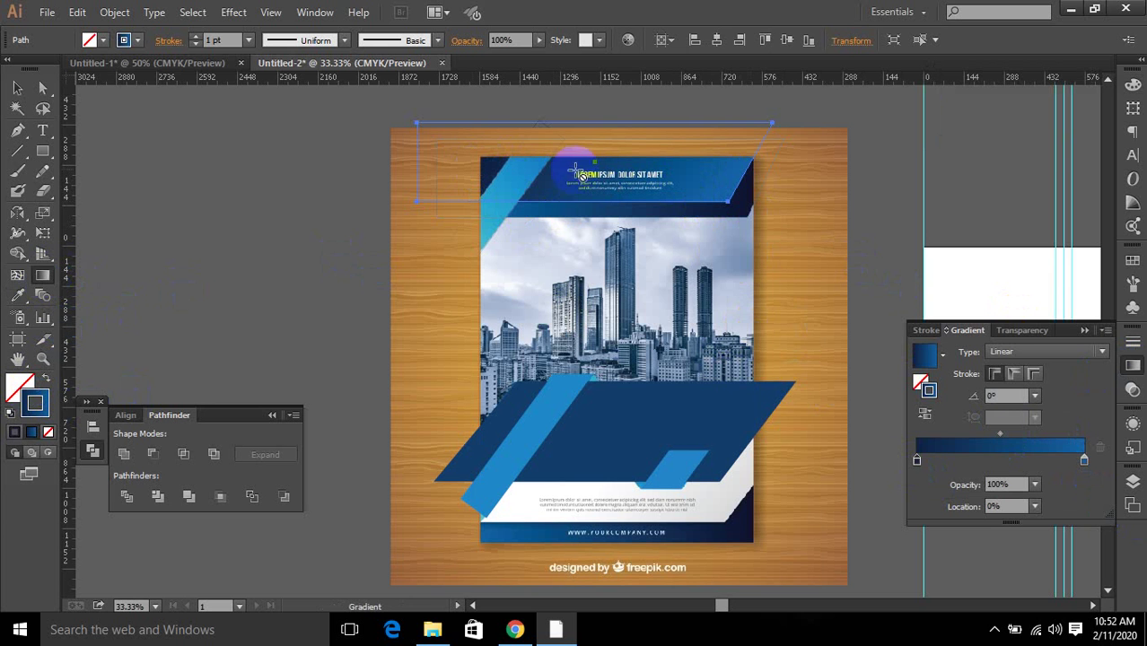
pyautogui.click(48, 382)
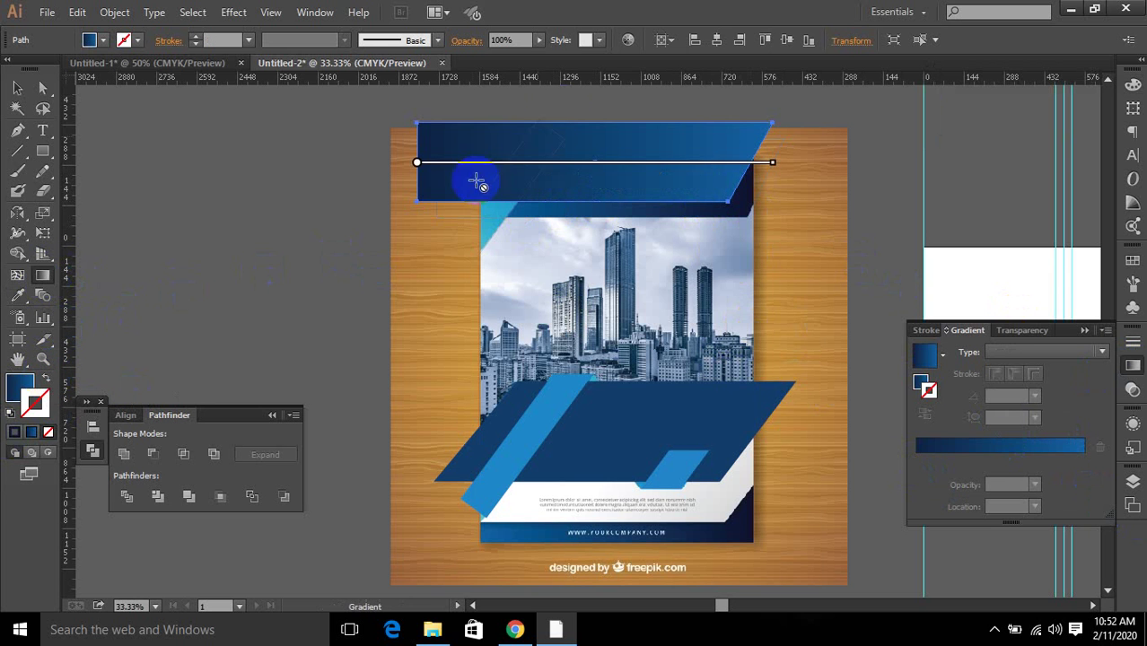
pyautogui.click(46, 381)
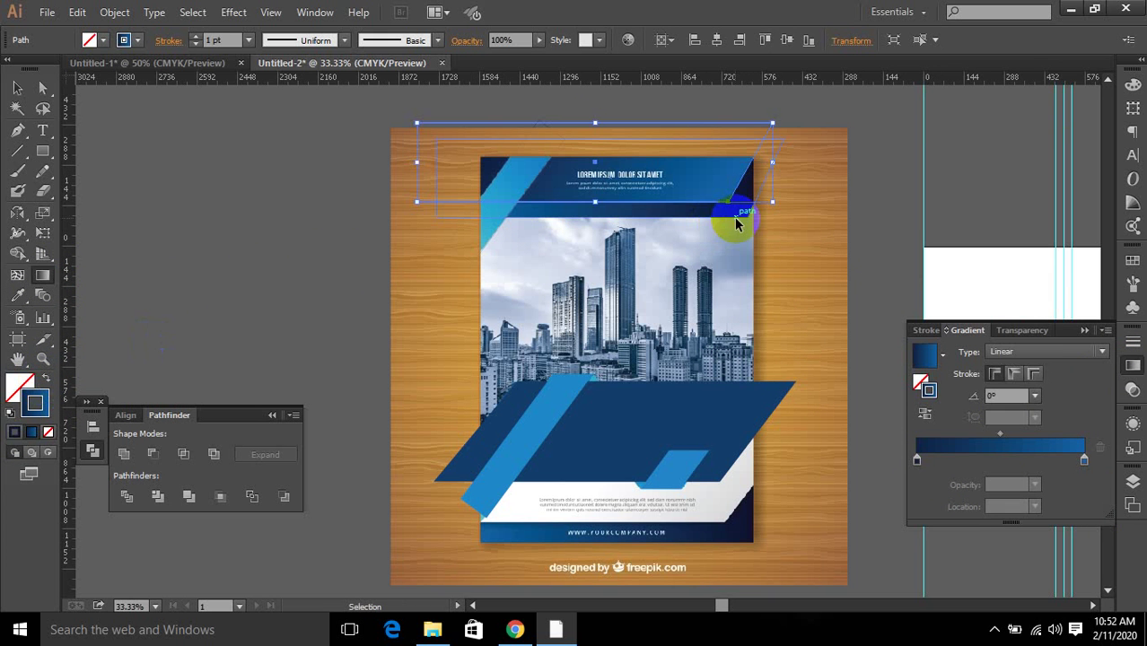
# Apply the same blue linear gradient to the lower header panel, reverse its direction, and use it as the panel's fill without an outline.
pyautogui.click(735, 217)
pyautogui.click(1004, 452)
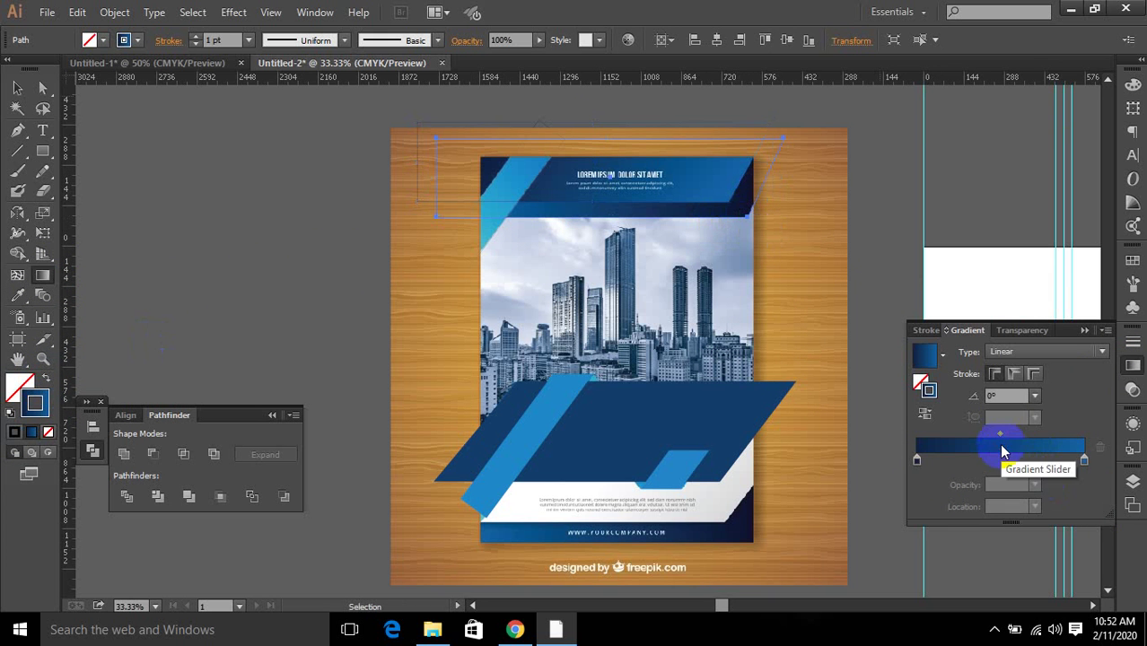
pyautogui.click(926, 416)
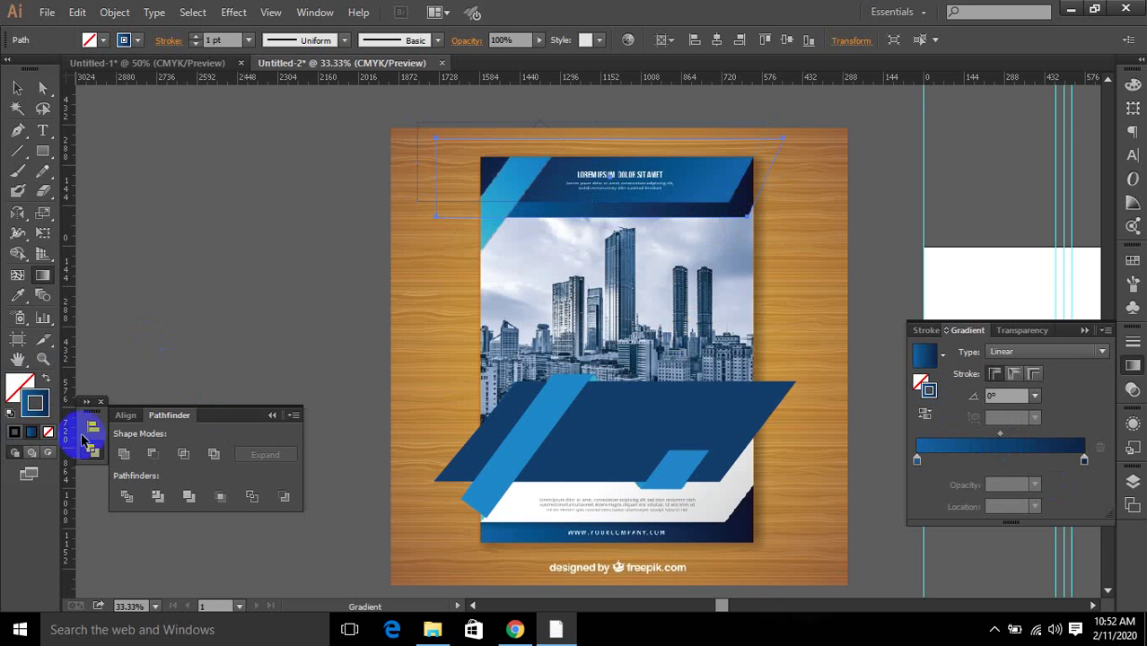
pyautogui.click(45, 379)
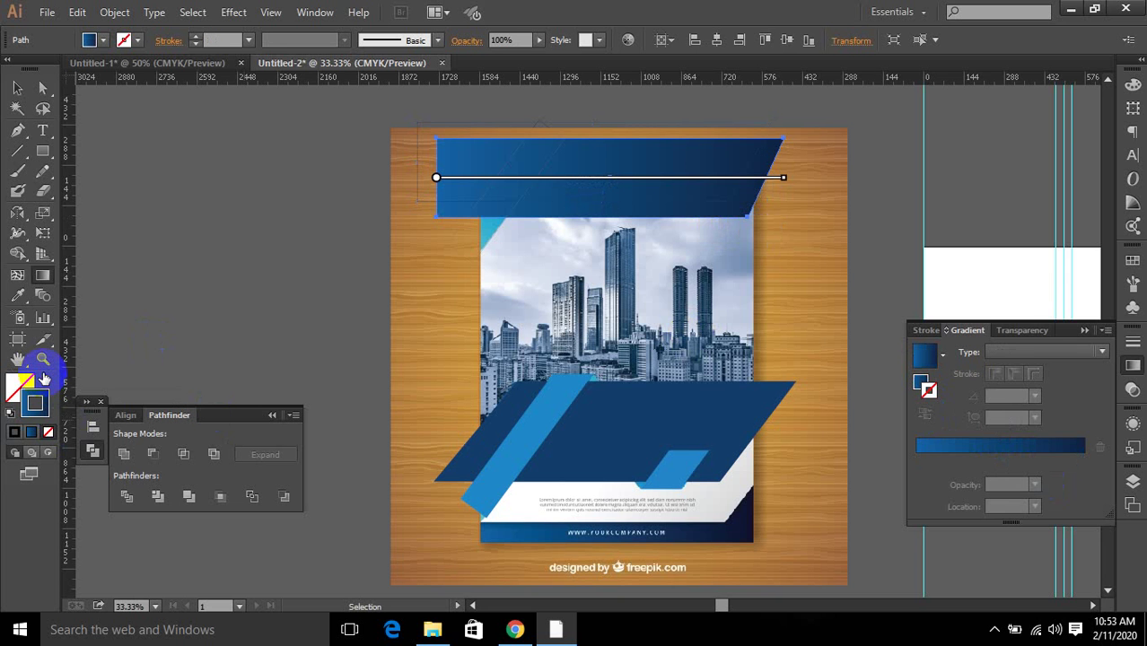
pyautogui.click(45, 379)
pyautogui.click(17, 87)
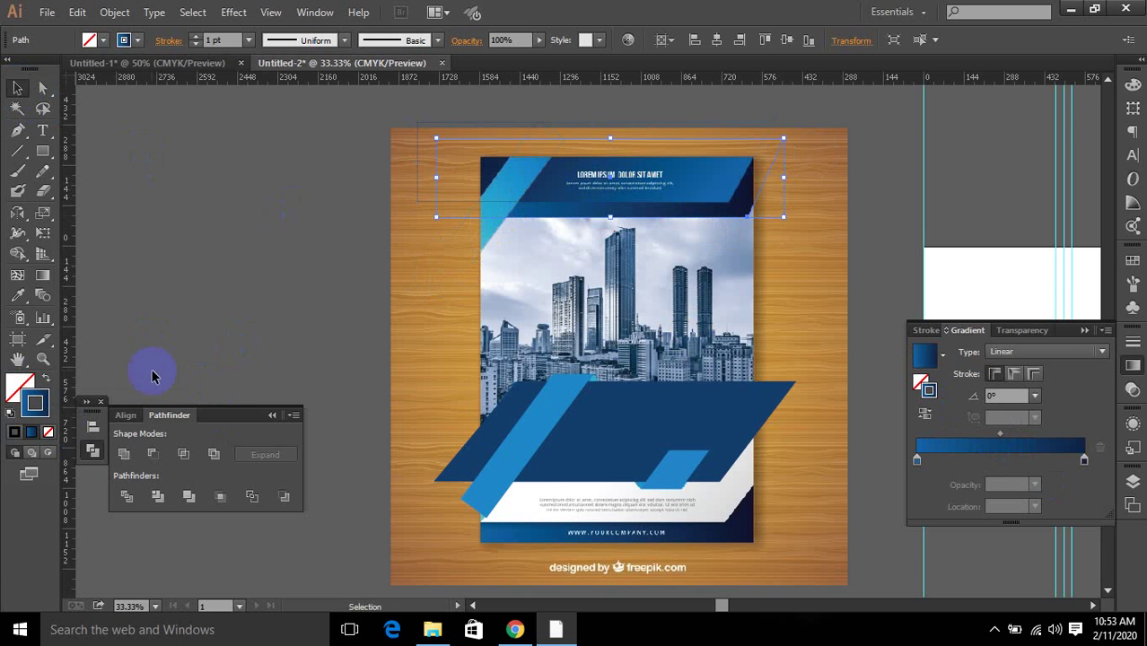
pyautogui.click(45, 379)
# Swap the upper header panel's fill and stroke so the navy-to-blue gradient becomes its fill.
pyautogui.press('a')
pyautogui.click(727, 205)
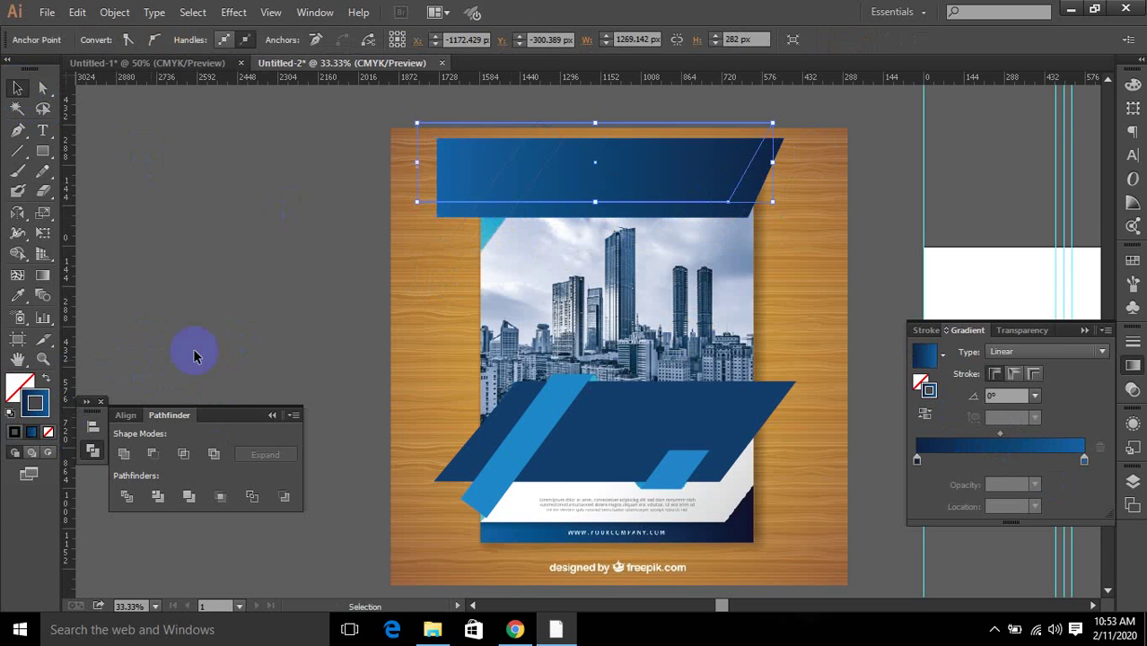
pyautogui.click(45, 379)
# Fill the diagonal stripe rectangle over the header with the light cyan sampled from the lower end of the reference stripe.
pyautogui.click(482, 248)
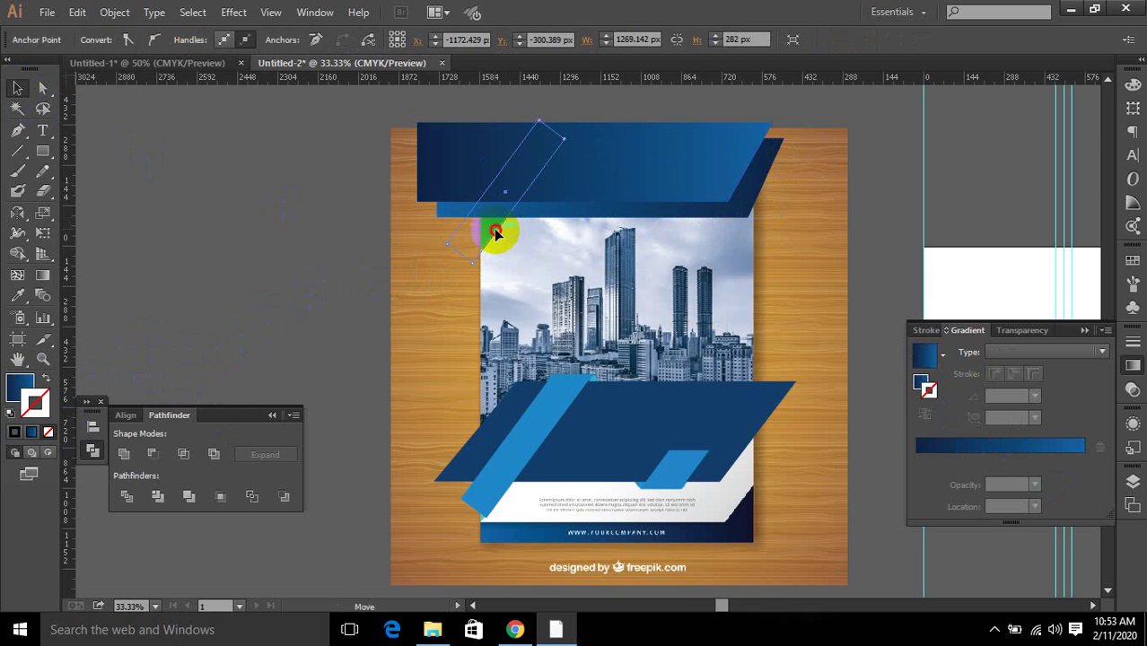
pyautogui.click(498, 233)
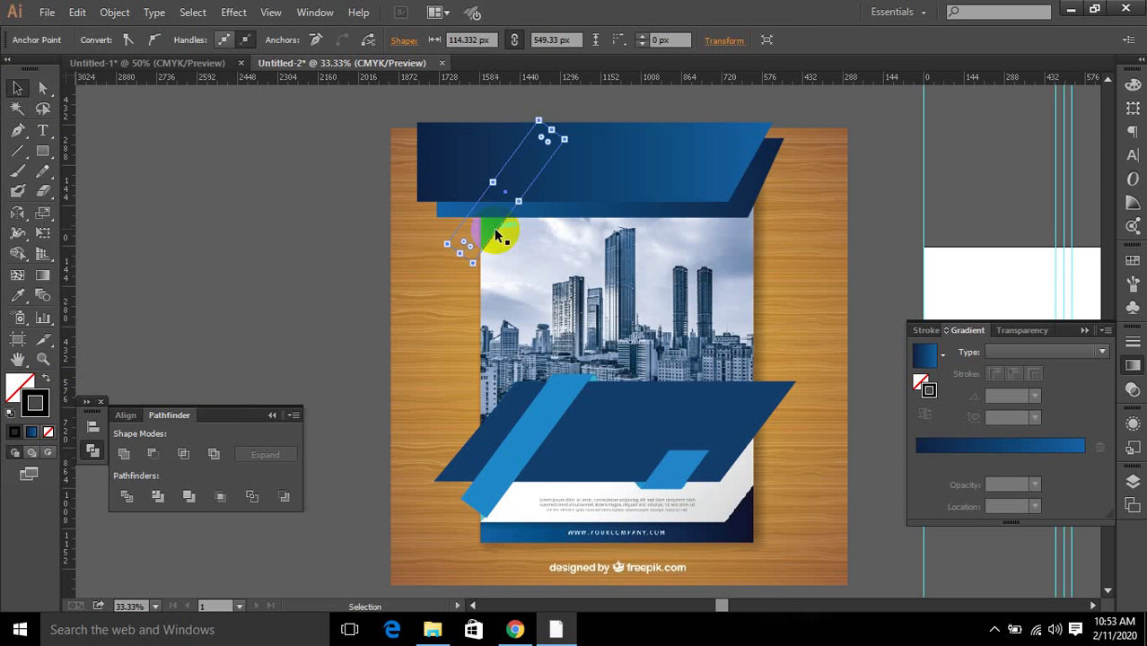
pyautogui.click(483, 261)
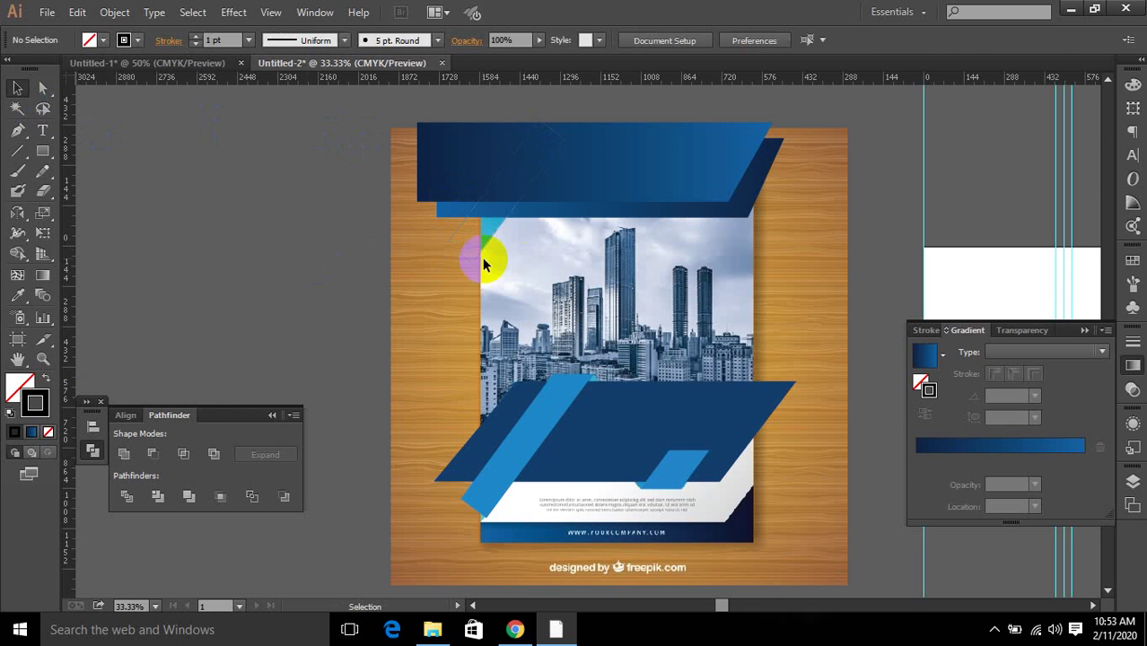
pyautogui.click(489, 243)
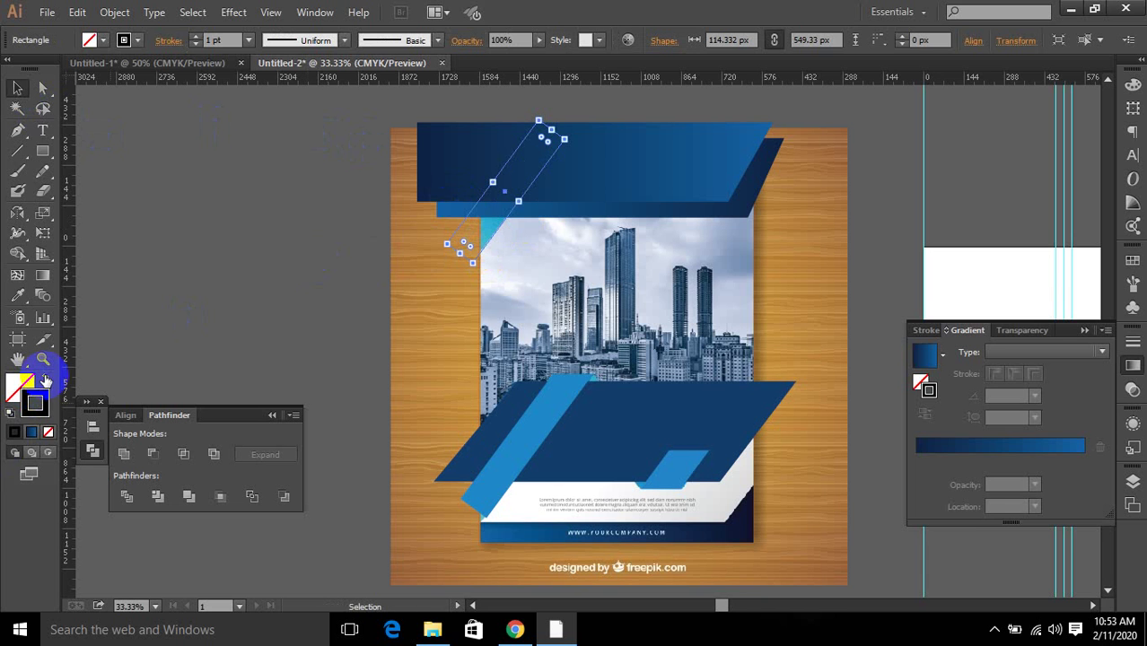
pyautogui.click(41, 378)
pyautogui.hotkey('ctrl', 'z')
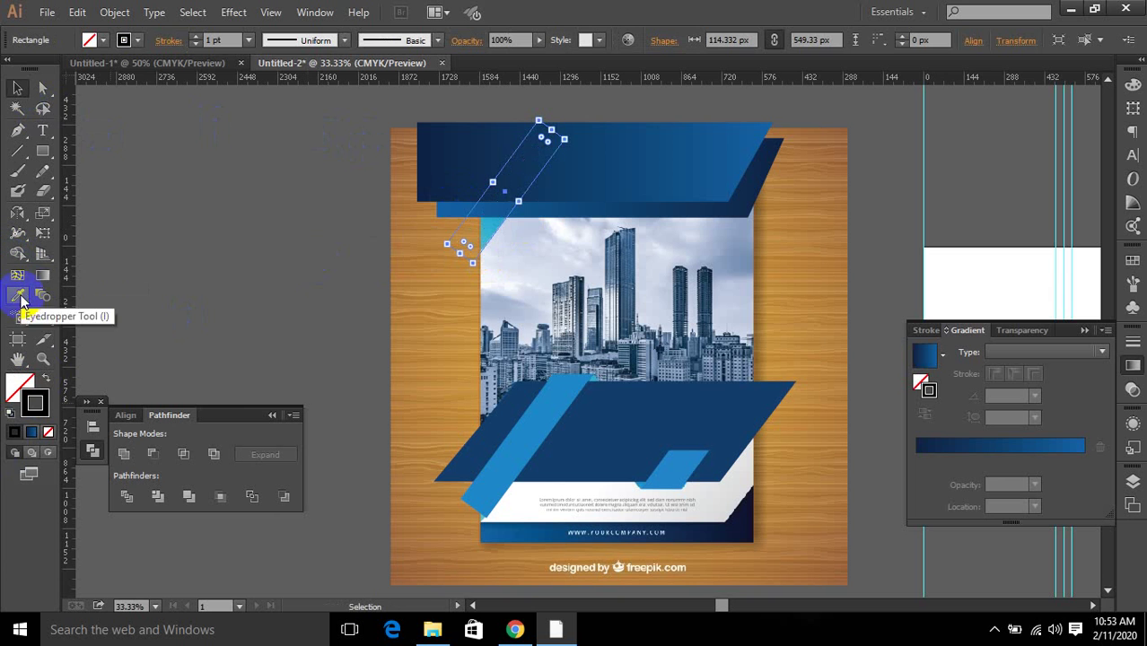
pyautogui.click(16, 296)
pyautogui.click(491, 231)
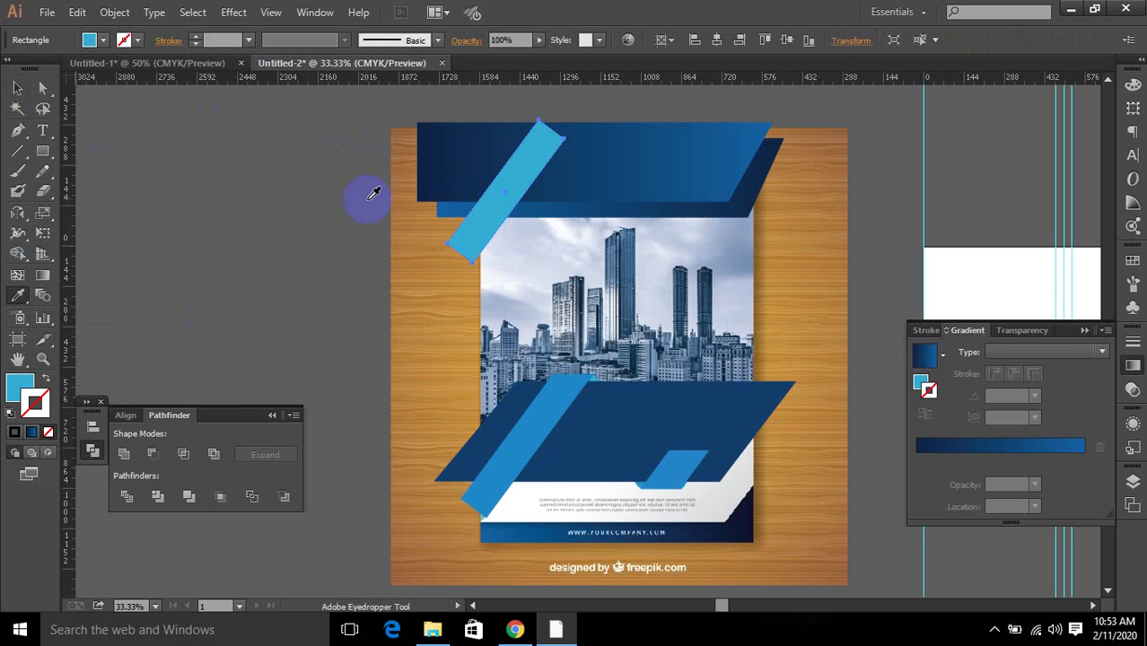
# Try to clip all the traced shapes to the red page rectangle with a clipping mask.
pyautogui.click(20, 88)
pyautogui.scroll(-2, 559, 221)
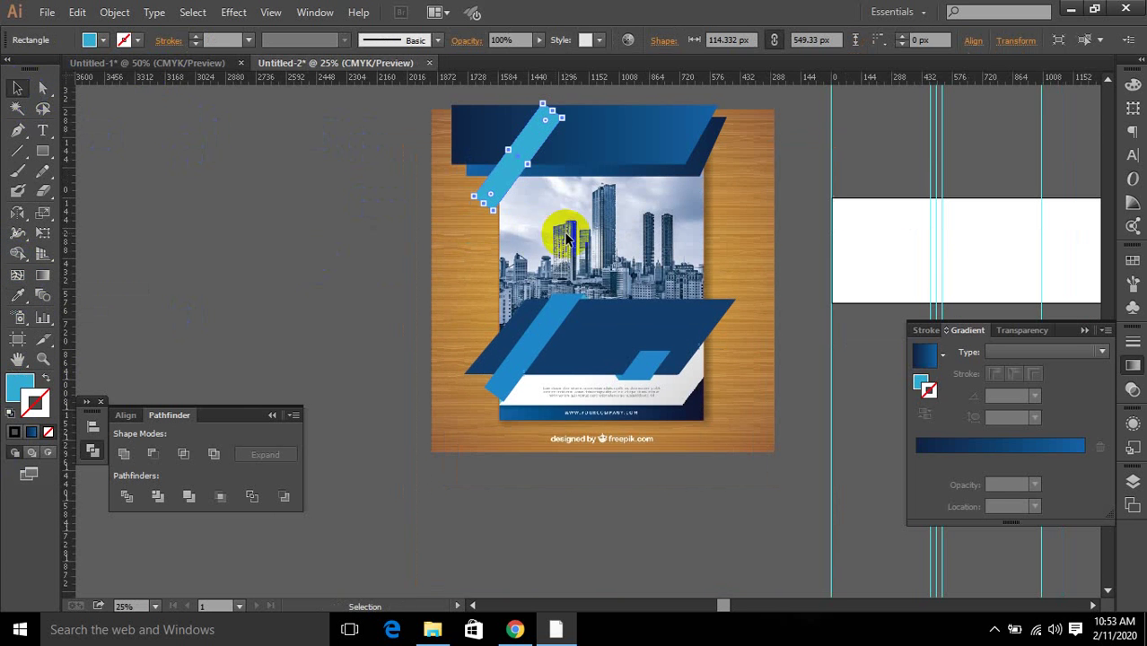
pyautogui.moveTo(405, 129); pyautogui.dragTo(766, 470)
pyautogui.click(725, 359)
pyautogui.click(711, 258)
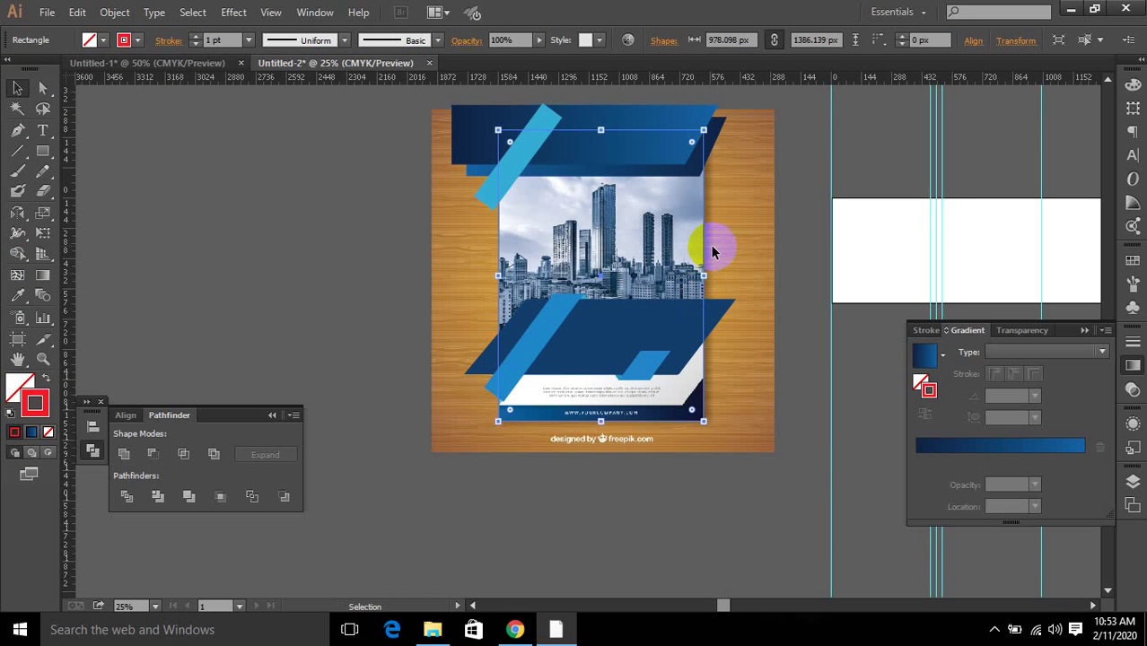
pyautogui.click(14, 90)
pyautogui.moveTo(378, 107); pyautogui.dragTo(823, 542)
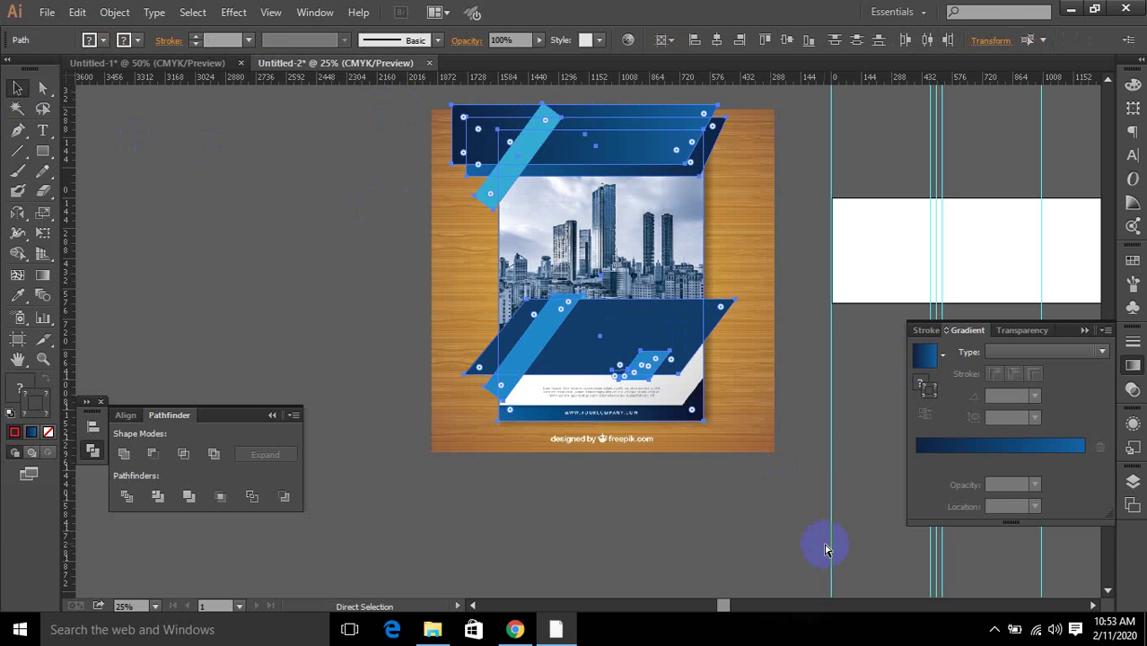
pyautogui.hotkey('ctrl', '7')
pyautogui.press('v')
# Move the clipped artwork off the reference image to check it, and undo the moves and the clipping mask.
pyautogui.moveTo(540, 328); pyautogui.dragTo(212, 304)
pyautogui.click(392, 506)
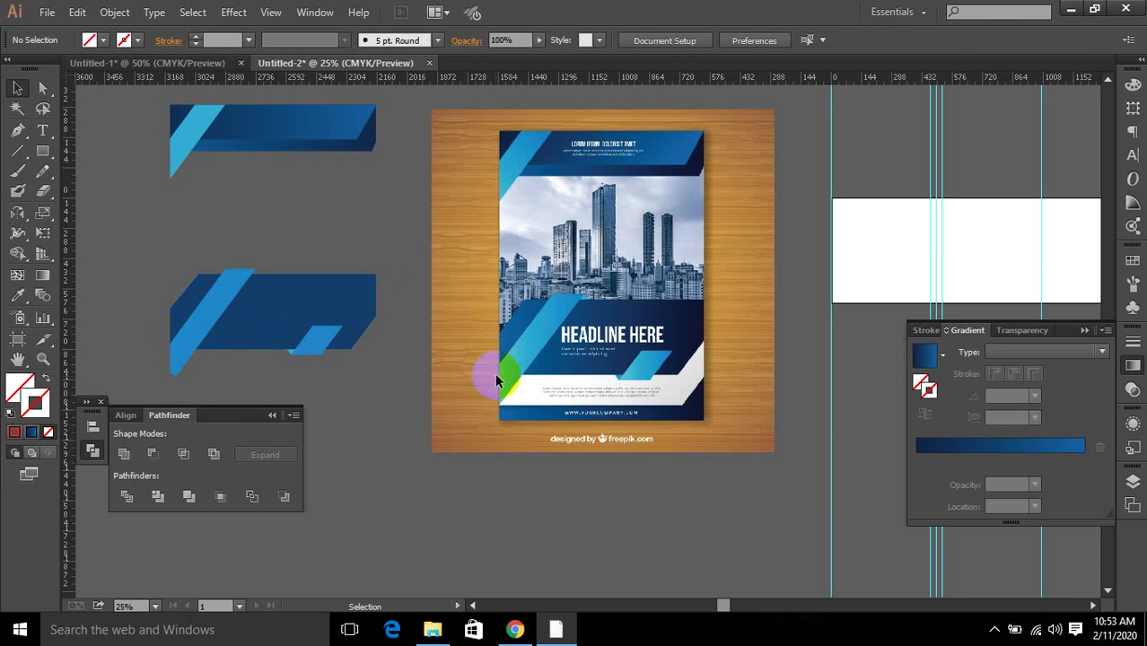
pyautogui.click(542, 411)
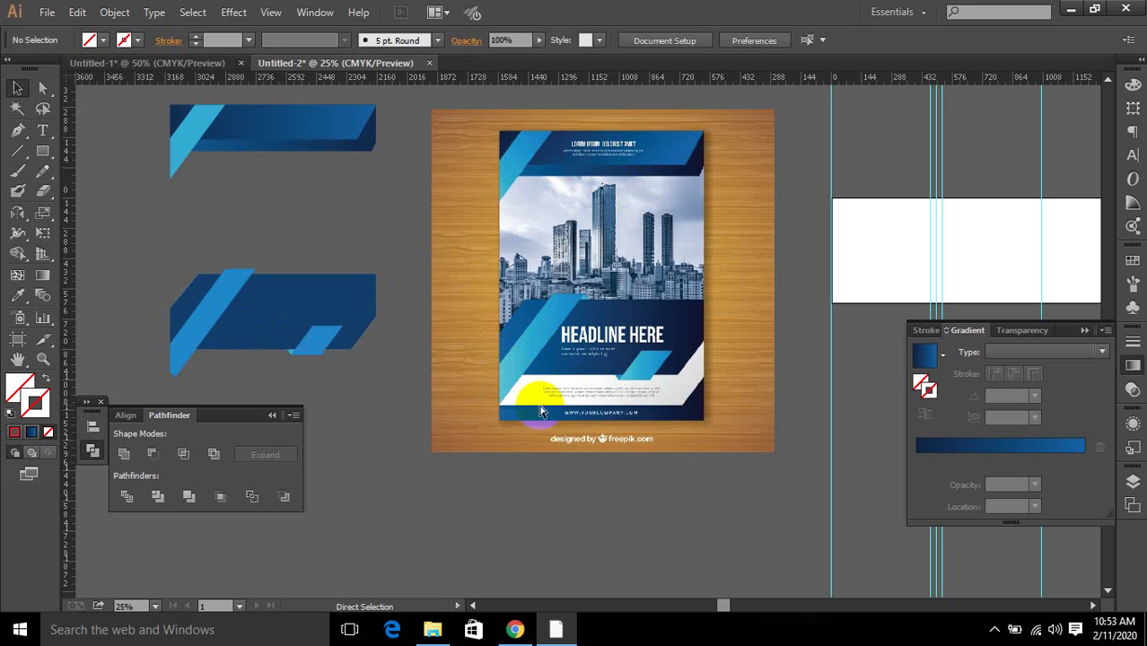
pyautogui.hotkey('ctrl', 'z')
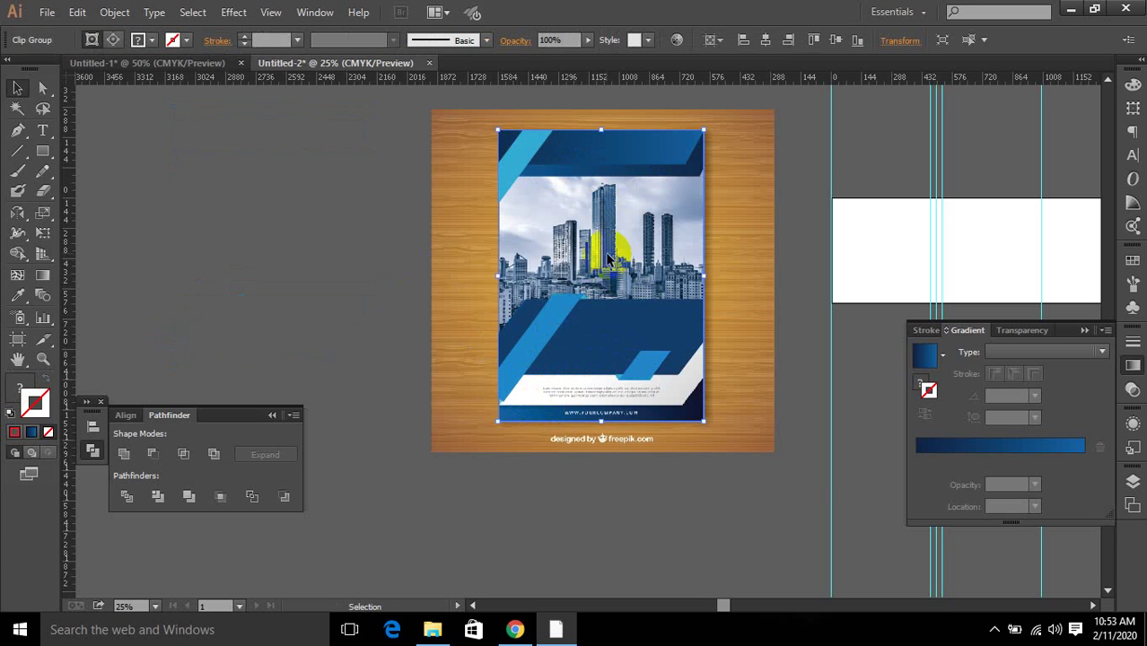
pyautogui.moveTo(600, 159); pyautogui.dragTo(374, 153)
pyautogui.hotkey('ctrl', 'z')
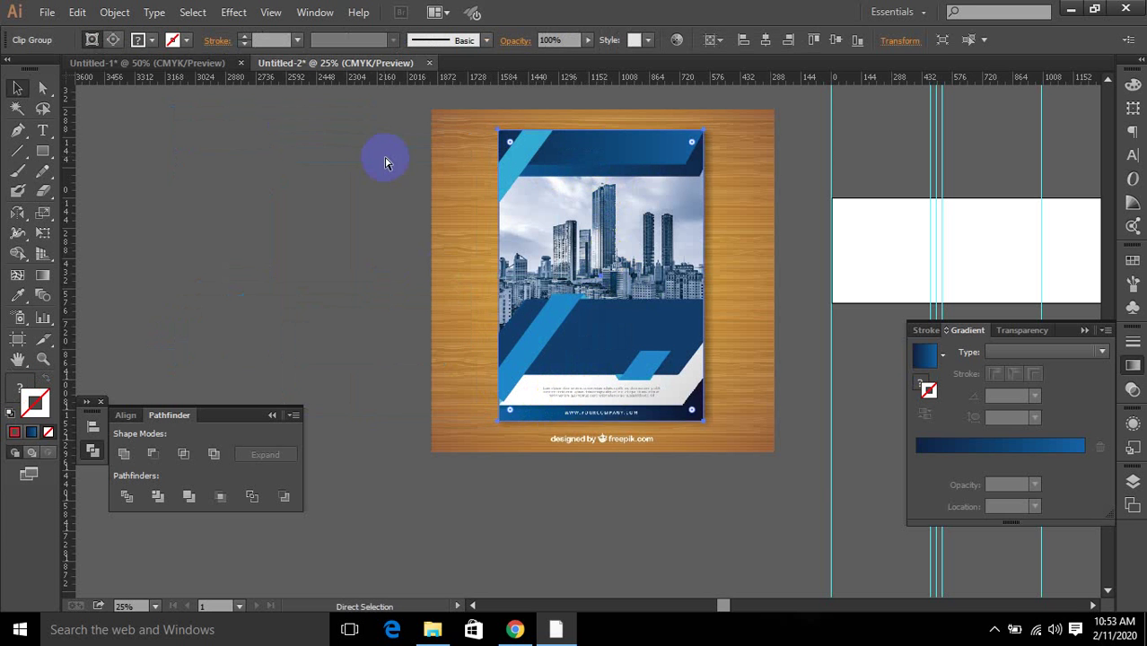
pyautogui.click(735, 298)
pyautogui.click(707, 240)
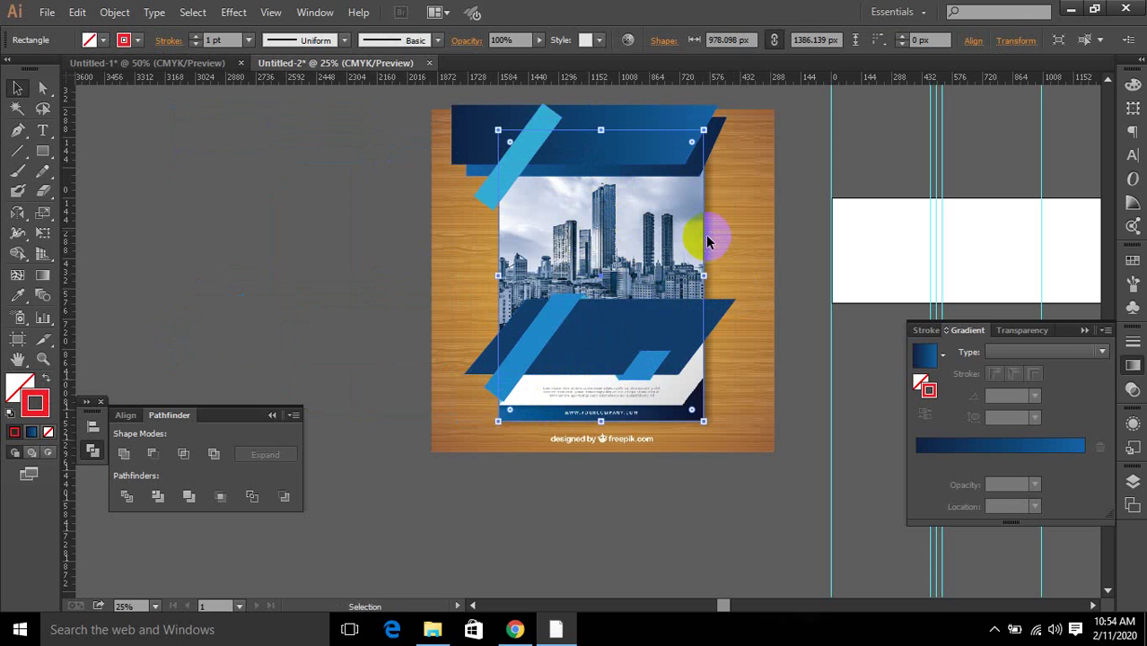
pyautogui.keyDown('shift'); pyautogui.click(661, 144); pyautogui.keyUp('shift')
pyautogui.click(783, 206)
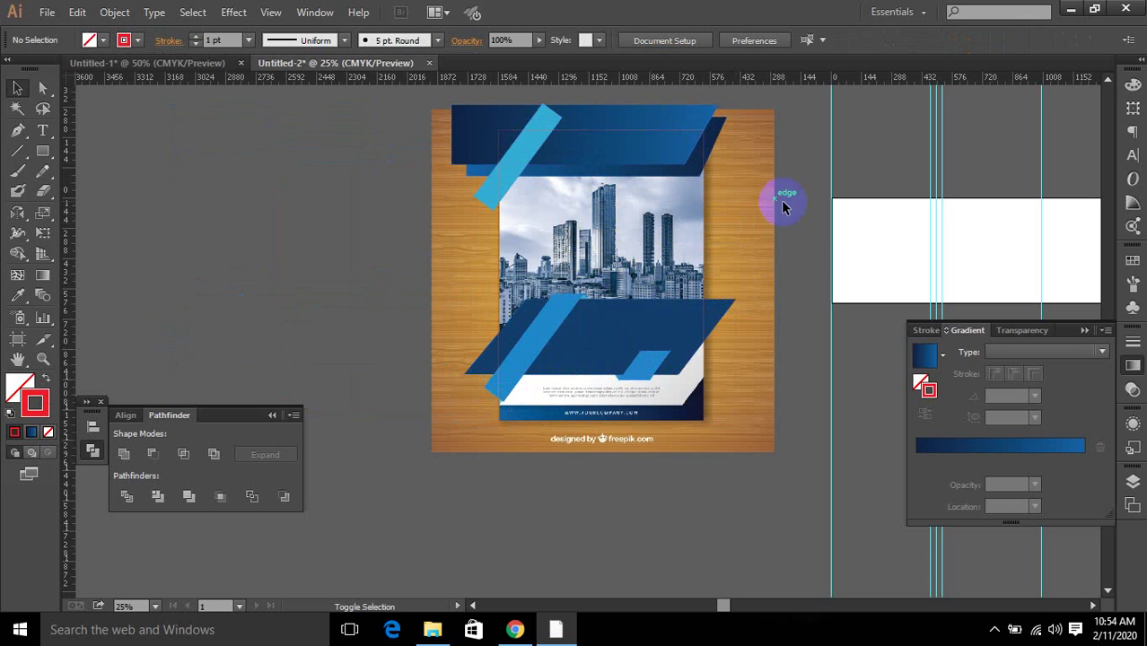
pyautogui.moveTo(742, 242); pyautogui.dragTo(690, 262)
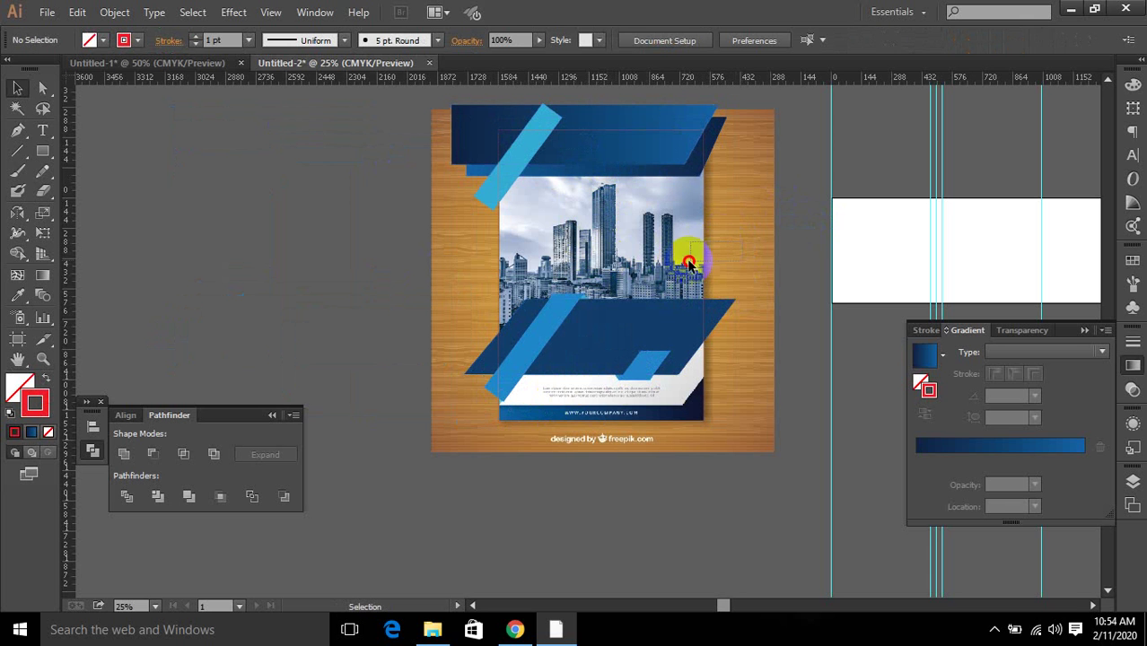
pyautogui.click(663, 226)
pyautogui.keyDown('shift'); pyautogui.click(644, 135); pyautogui.keyUp('shift')
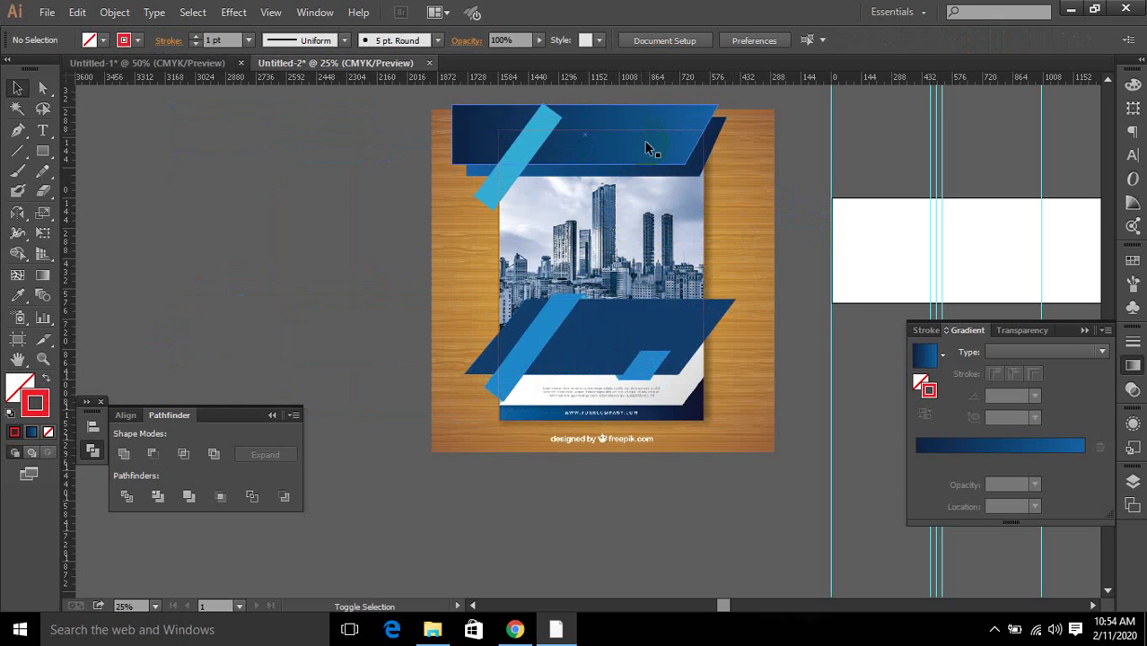
pyautogui.click(832, 320)
# Swap the red page rectangle's stroke and fill so it is solid red, and send it behind all the other artwork.
pyautogui.scroll(4, 544, 270)
pyautogui.click(404, 275)
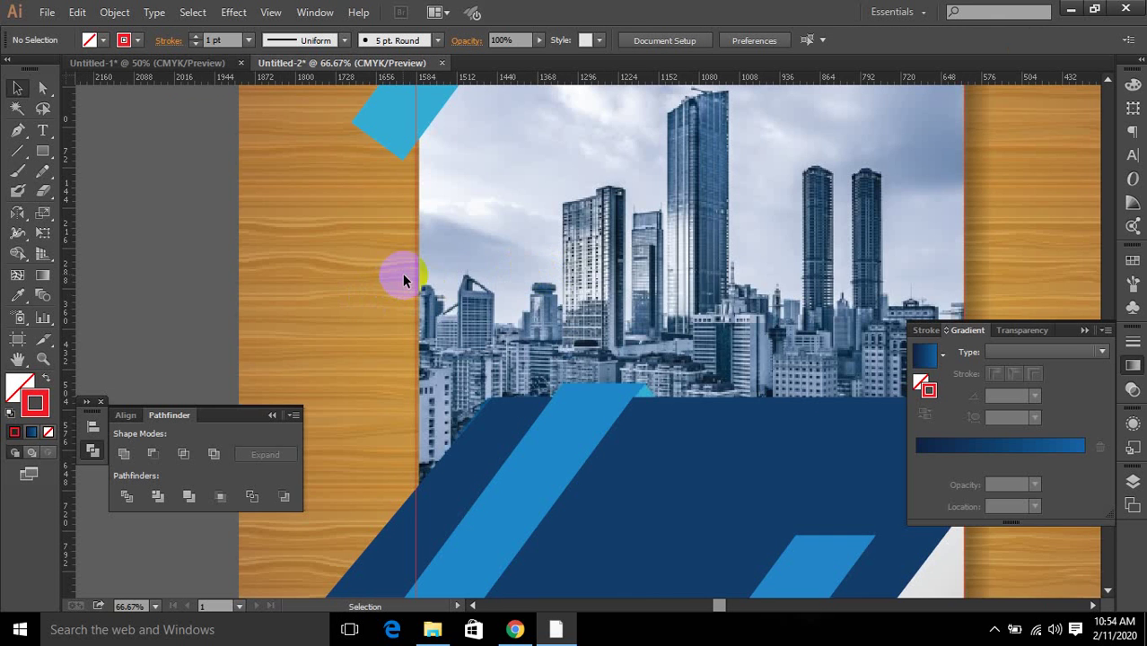
pyautogui.scroll(3, 402, 279)
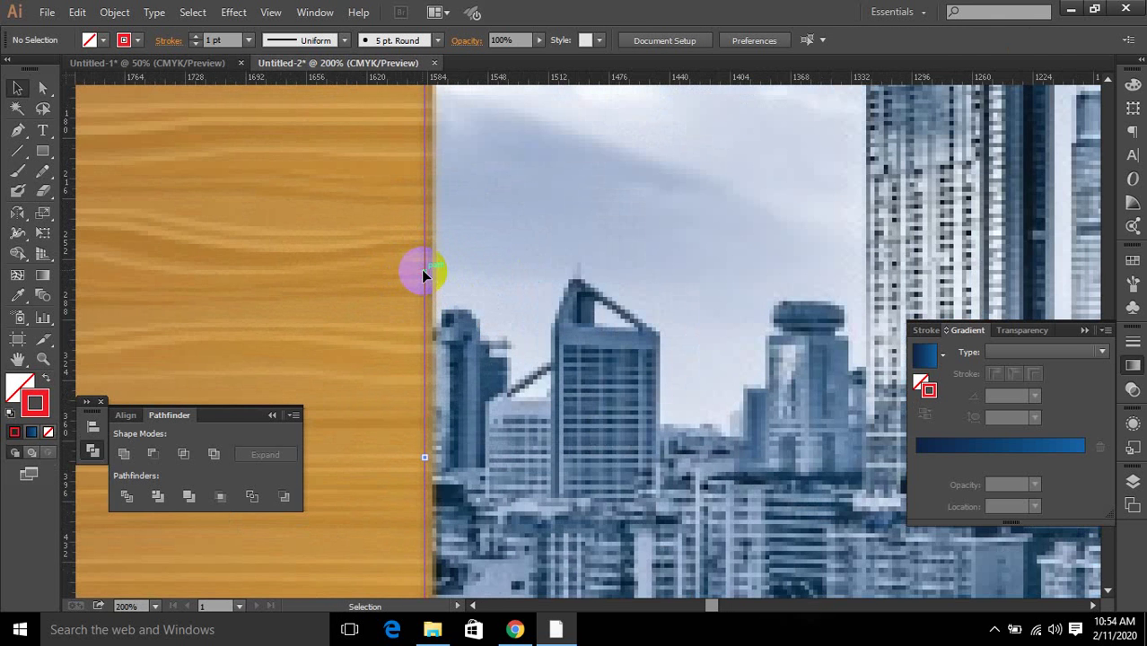
pyautogui.scroll(-4, 434, 272)
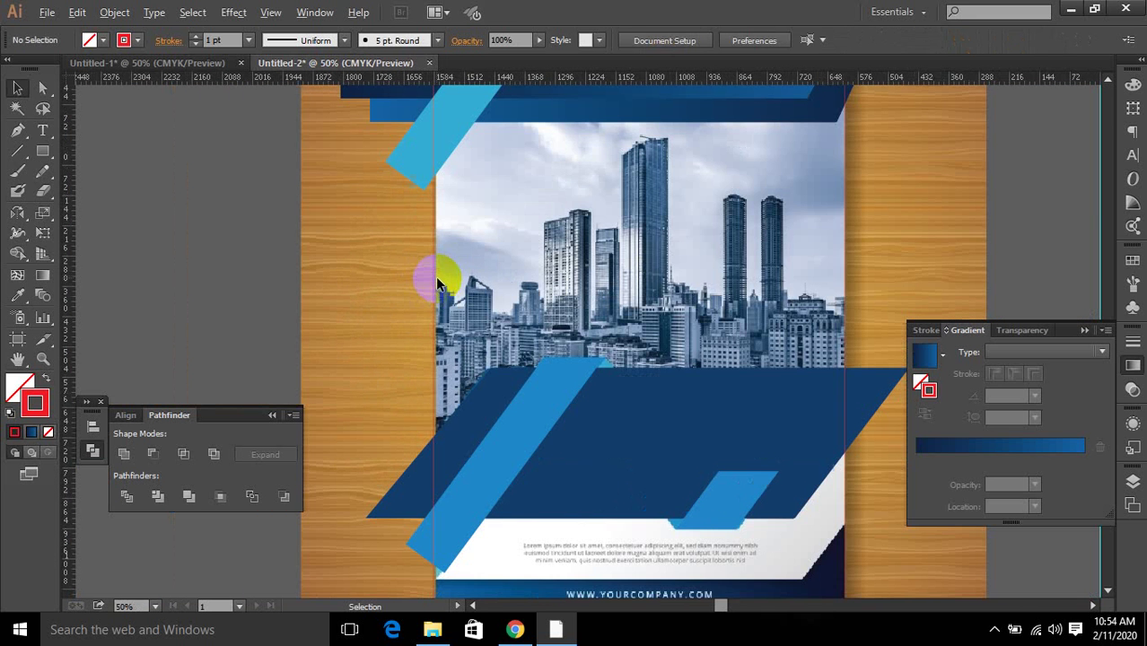
pyautogui.click(437, 283)
pyautogui.click(46, 379)
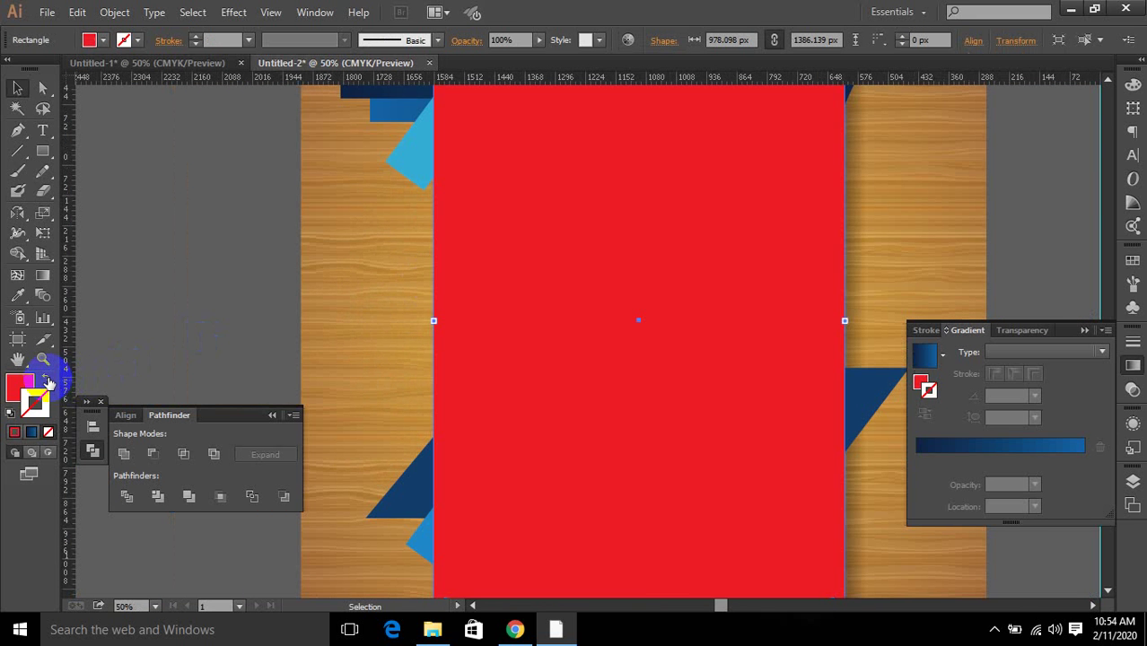
pyautogui.hotkey('ctrl', 'shift', '[')
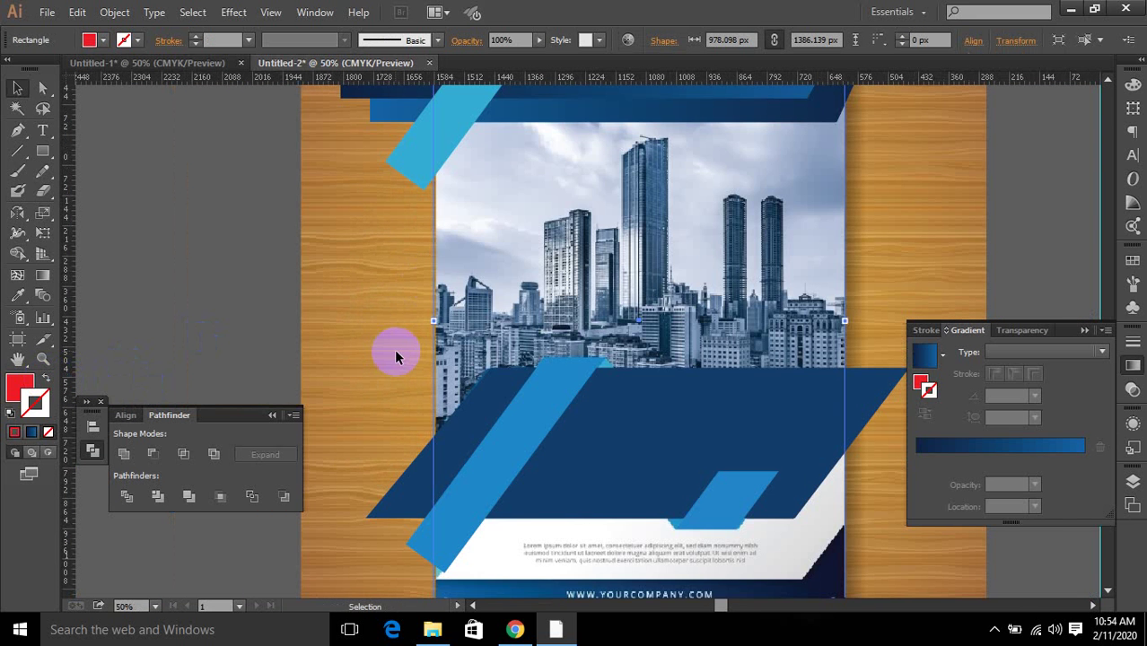
# Shorten the red rectangle from its upper and lower edges to about 829 px high, matching the flyer's photo area.
pyautogui.scroll(-2, 748, 334)
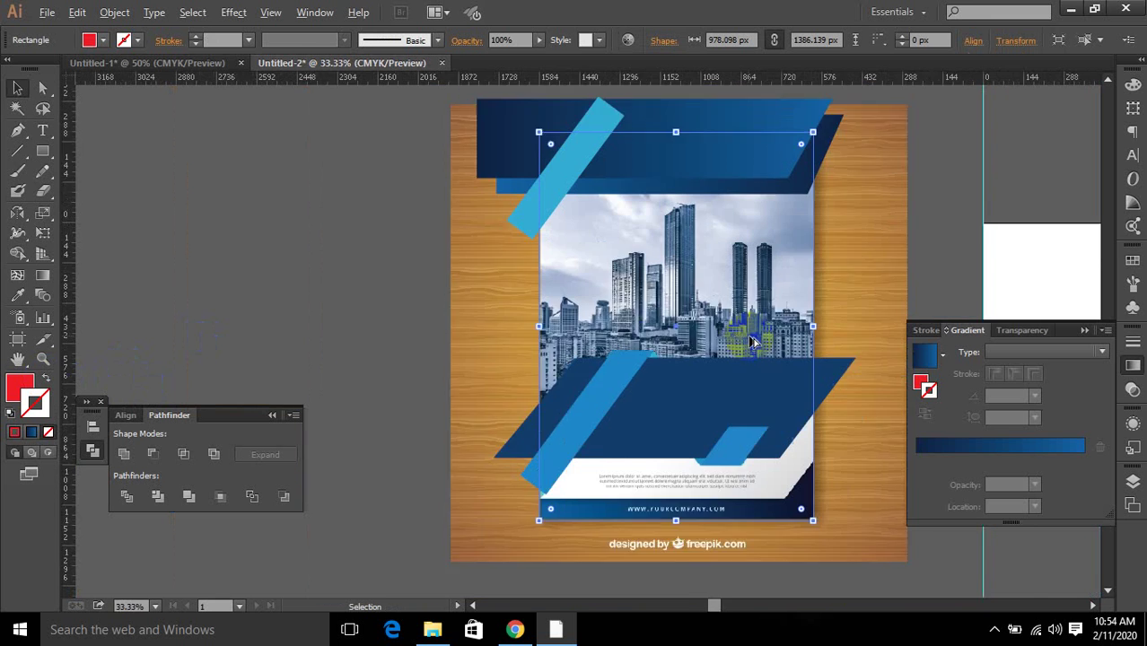
pyautogui.moveTo(800, 320); pyautogui.dragTo(671, 274)
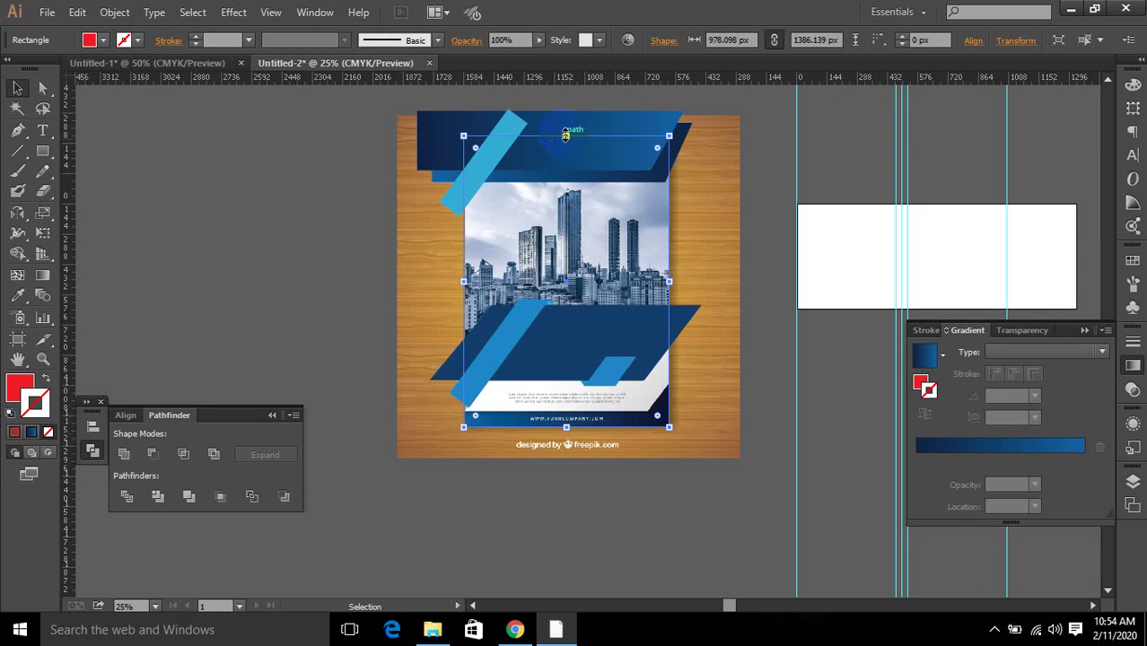
pyautogui.moveTo(566, 135); pyautogui.dragTo(568, 174)
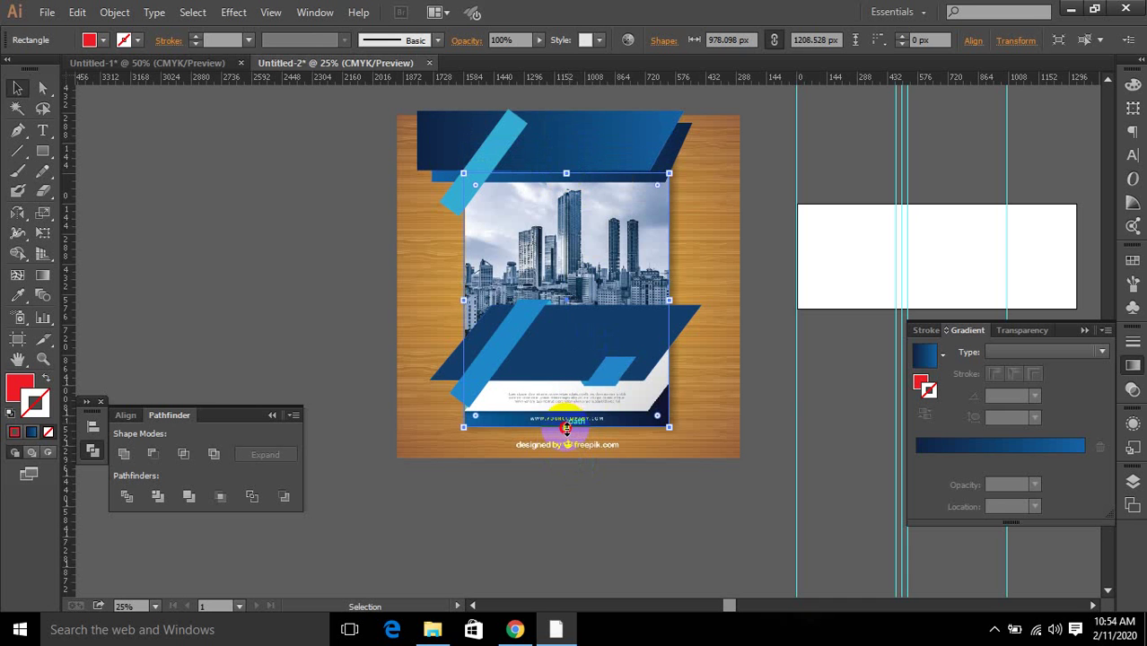
pyautogui.moveTo(566, 428); pyautogui.dragTo(567, 343)
# Place the landscape image nature-2-26-17 from the img retouch folder into the flyer document, over the reference image.
pyautogui.scroll(-1, 662, 241)
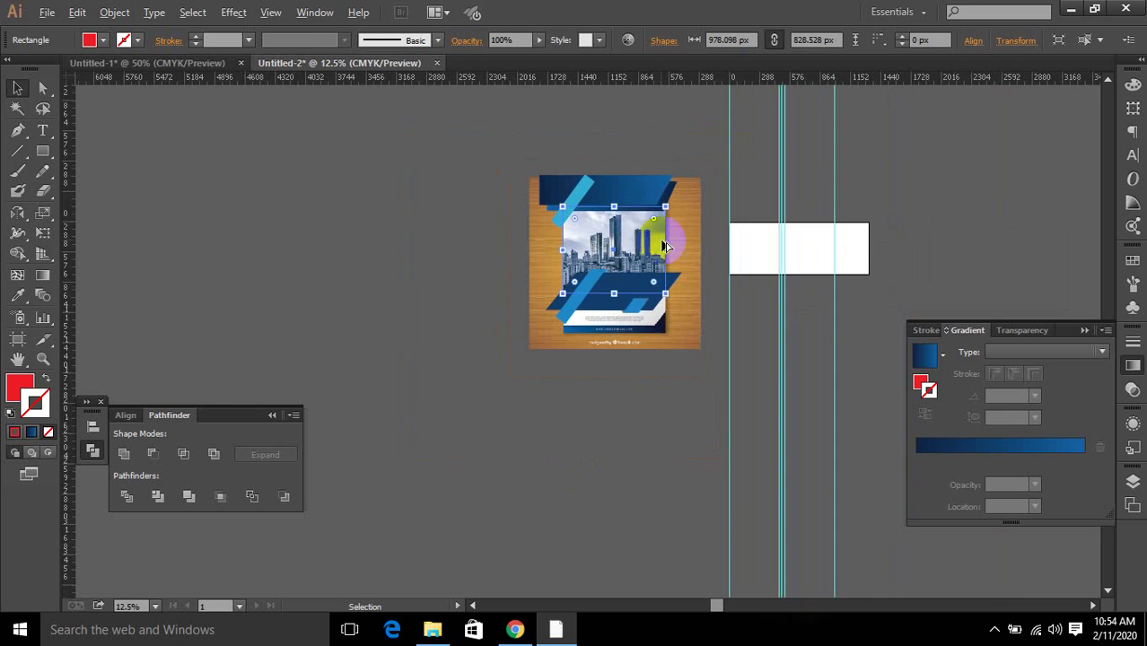
pyautogui.scroll(-1, 837, 251)
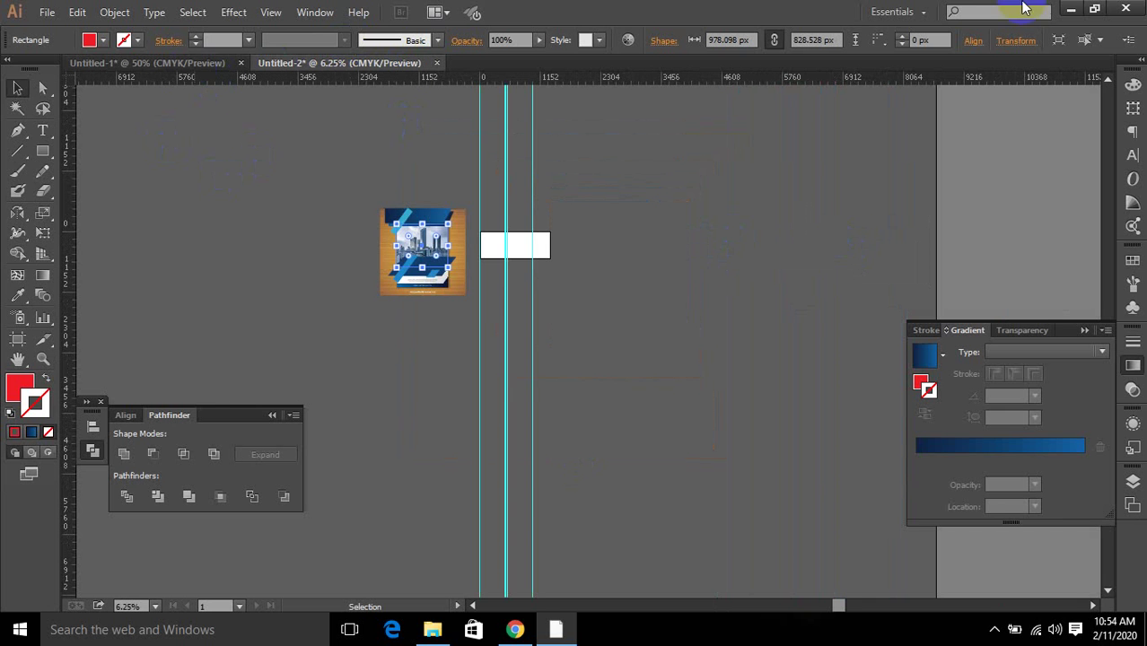
pyautogui.click(1071, 10)
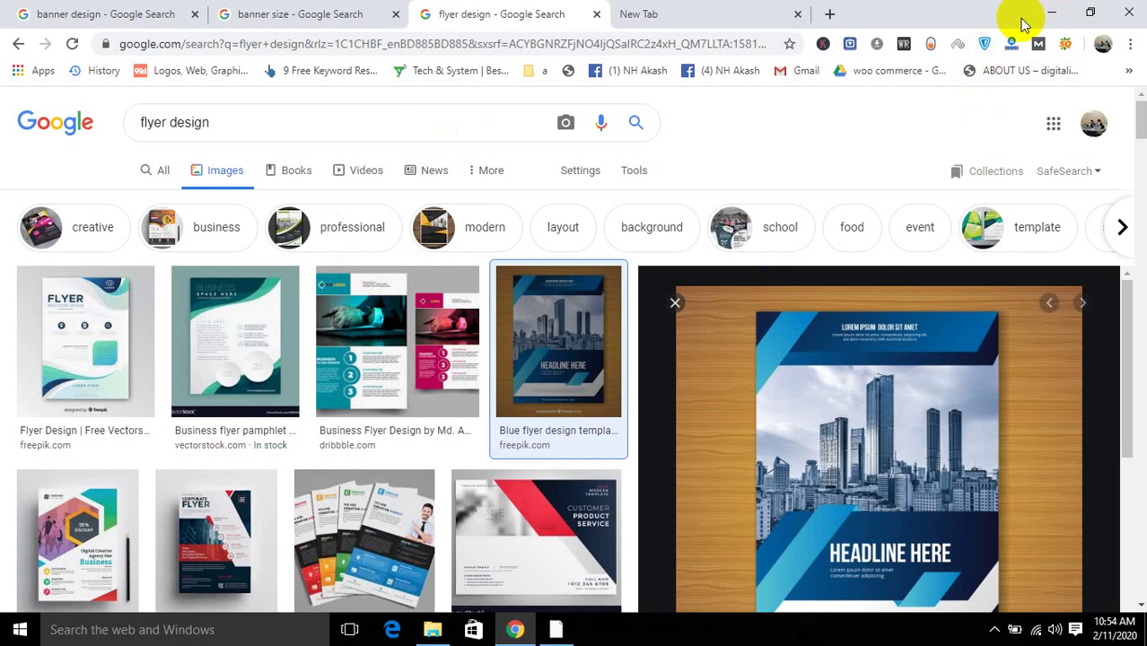
pyautogui.click(1049, 11)
pyautogui.click(567, 300)
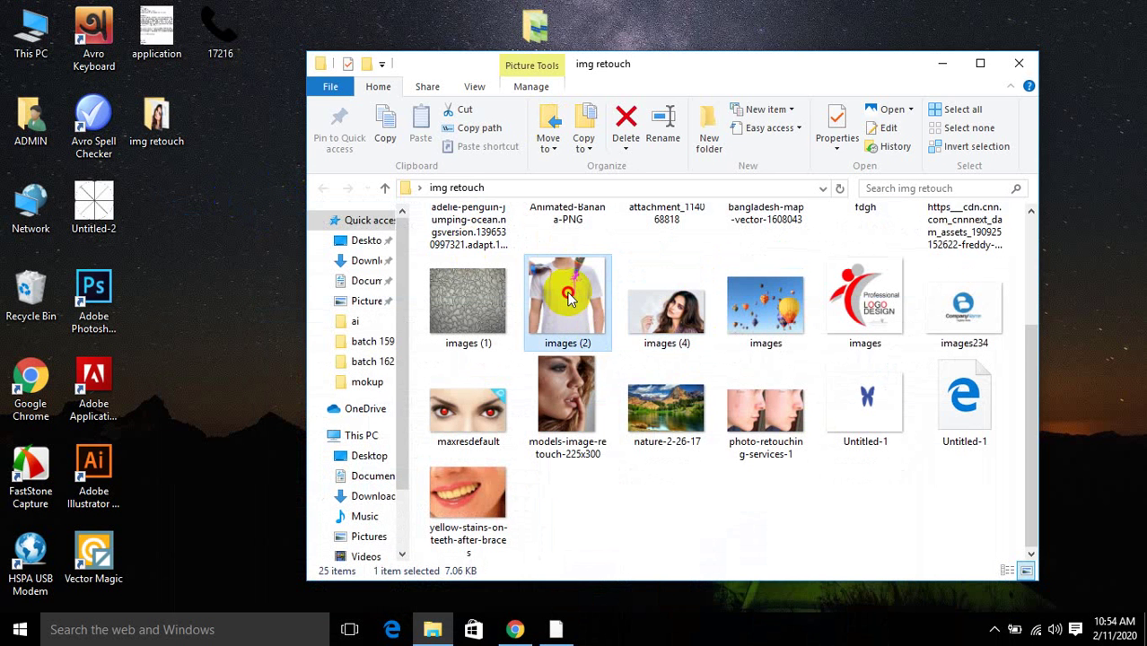
pyautogui.moveTo(665, 422); pyautogui.dragTo(441, 203)
pyautogui.scroll(4, 430, 287)
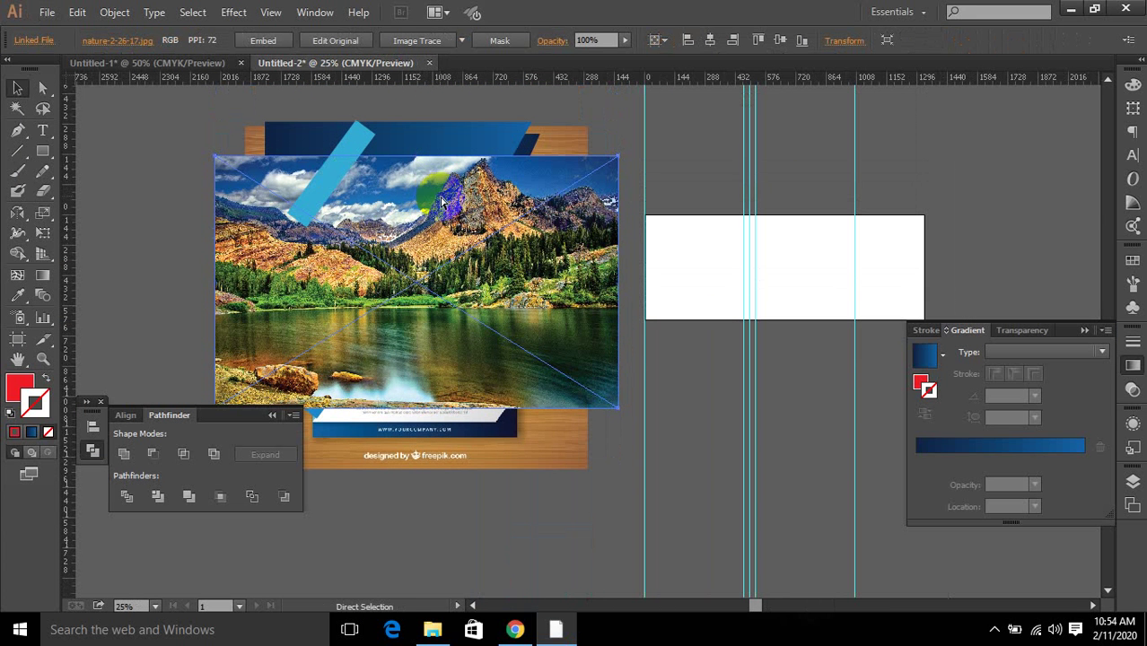
# Send the landscape photo backward until it lies behind the blue header and stripe shapes but in front of the reference image.
pyautogui.hotkey('ctrl', '[')
pyautogui.hotkey('ctrl', '[')
pyautogui.hotkey('ctrl', '[')
pyautogui.hotkey('ctrl', '[')
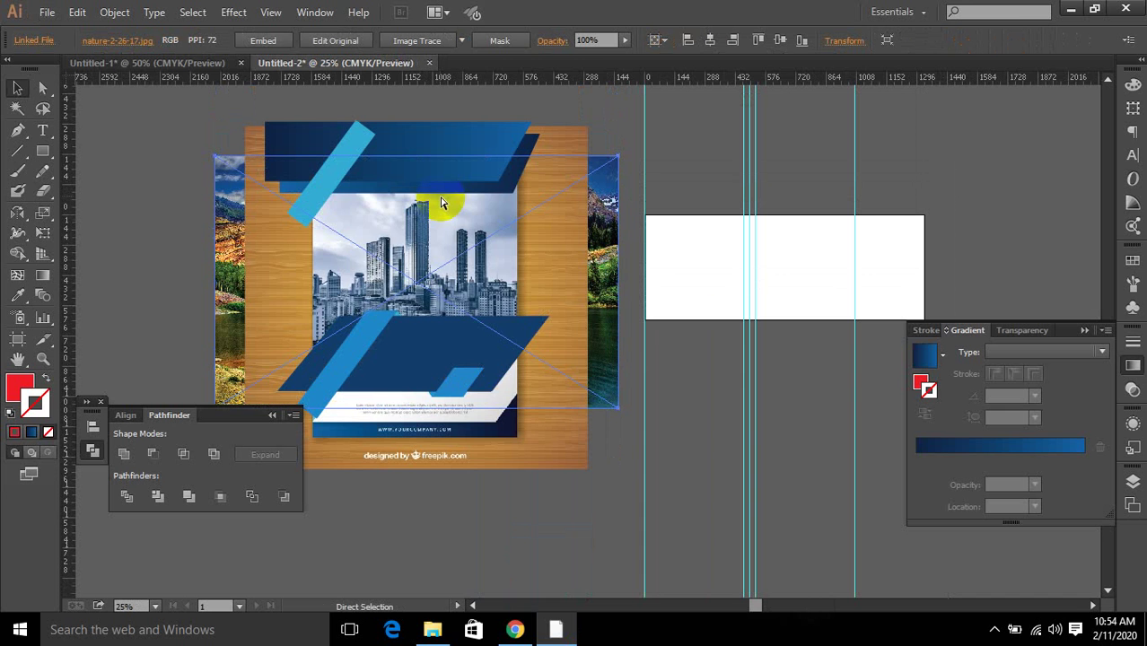
pyautogui.hotkey('ctrl', ']')
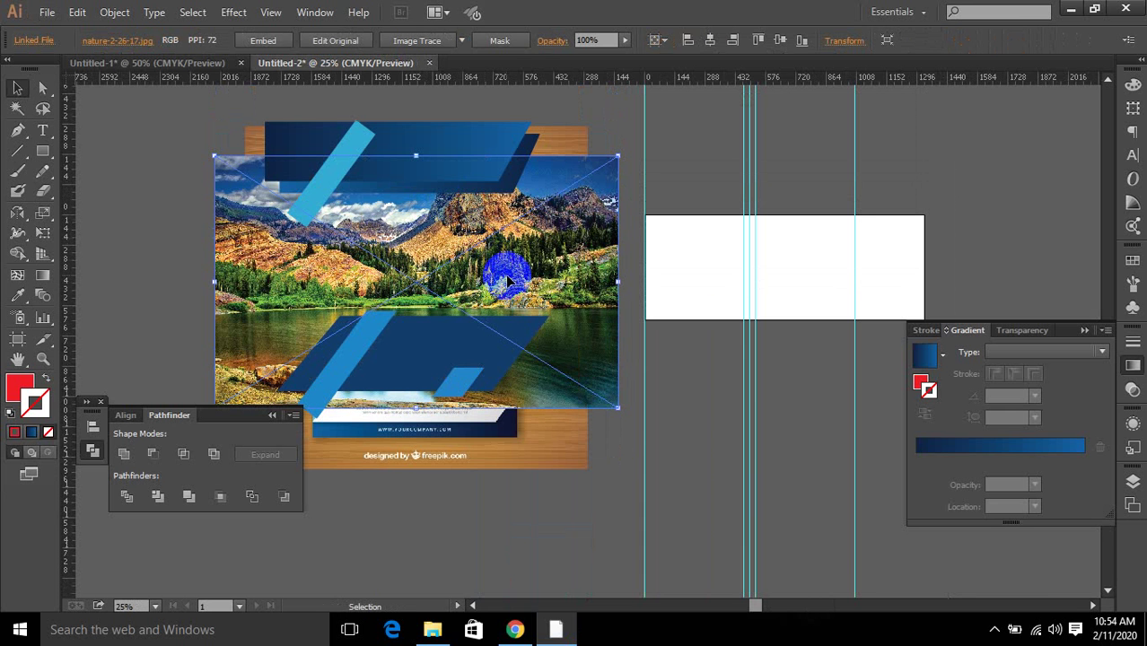
pyautogui.click(566, 475)
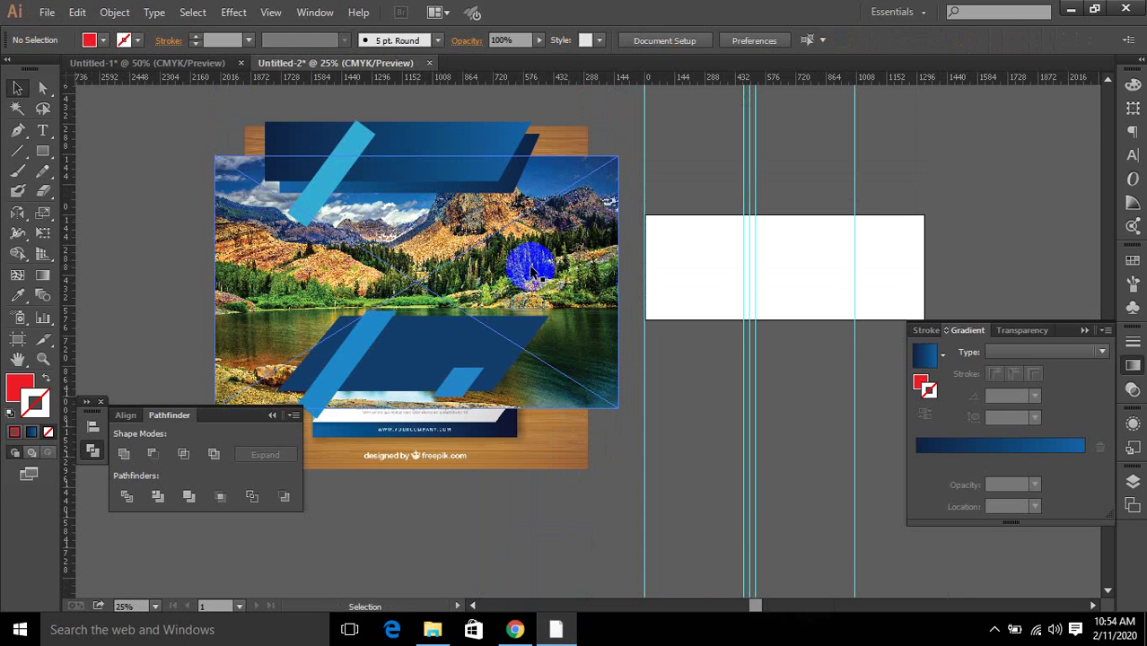
pyautogui.click(548, 188)
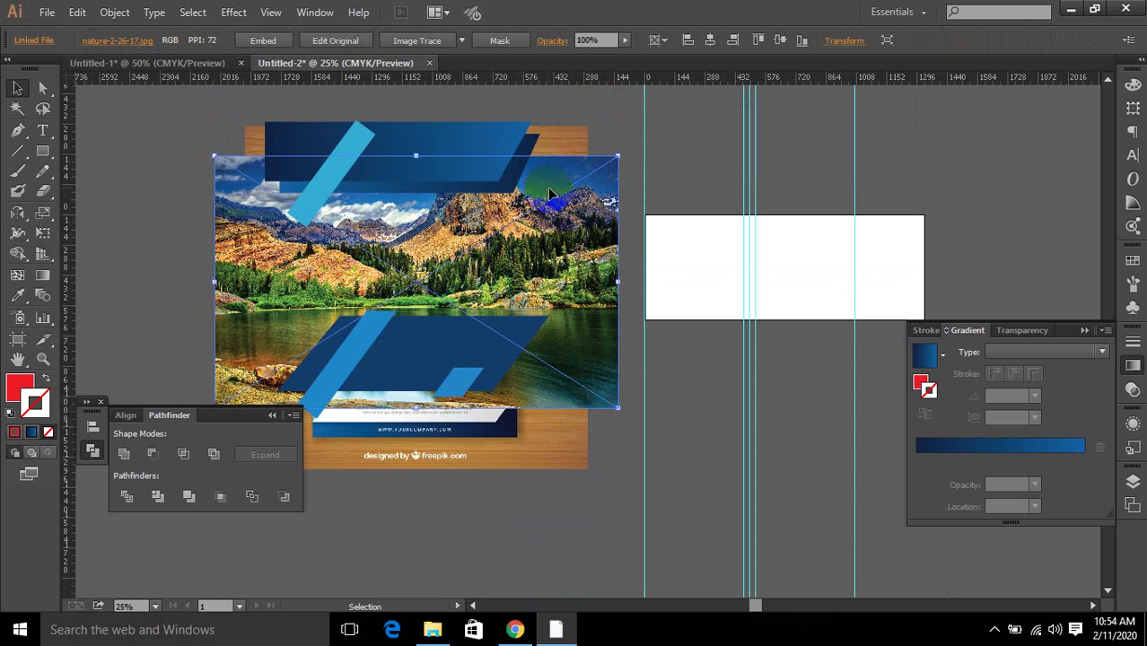
pyautogui.press('a')
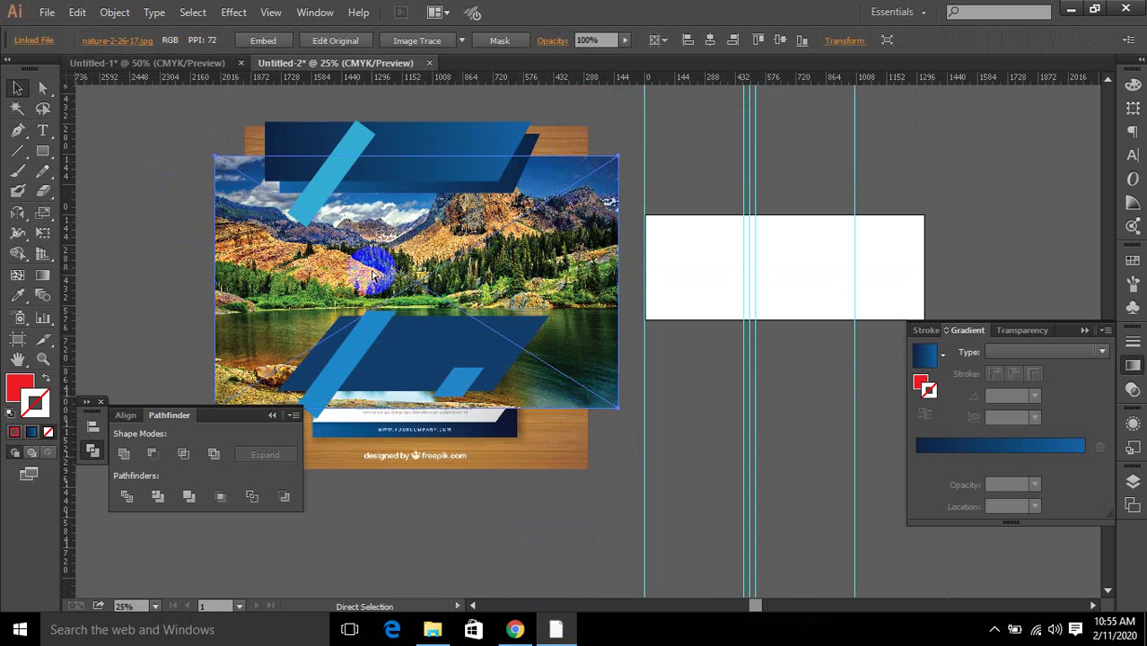
pyautogui.hotkey('ctrl', '1')
pyautogui.press('v')
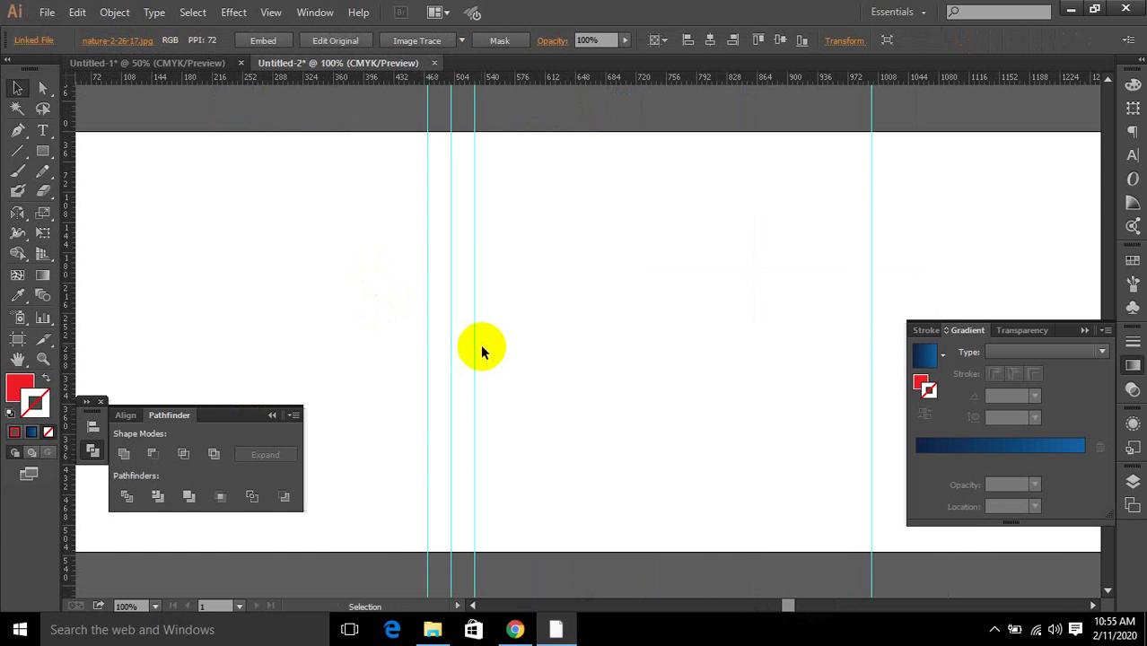
pyautogui.press('a')
pyautogui.scroll(-5, 546, 312)
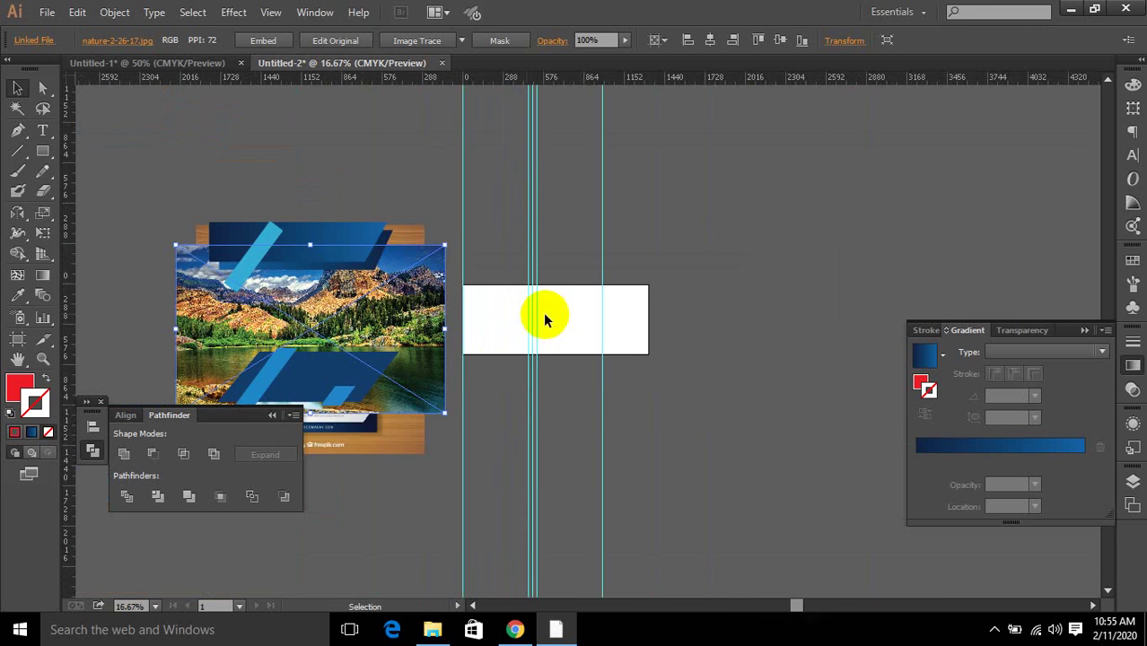
pyautogui.click(705, 600)
pyautogui.scroll(2, 661, 507)
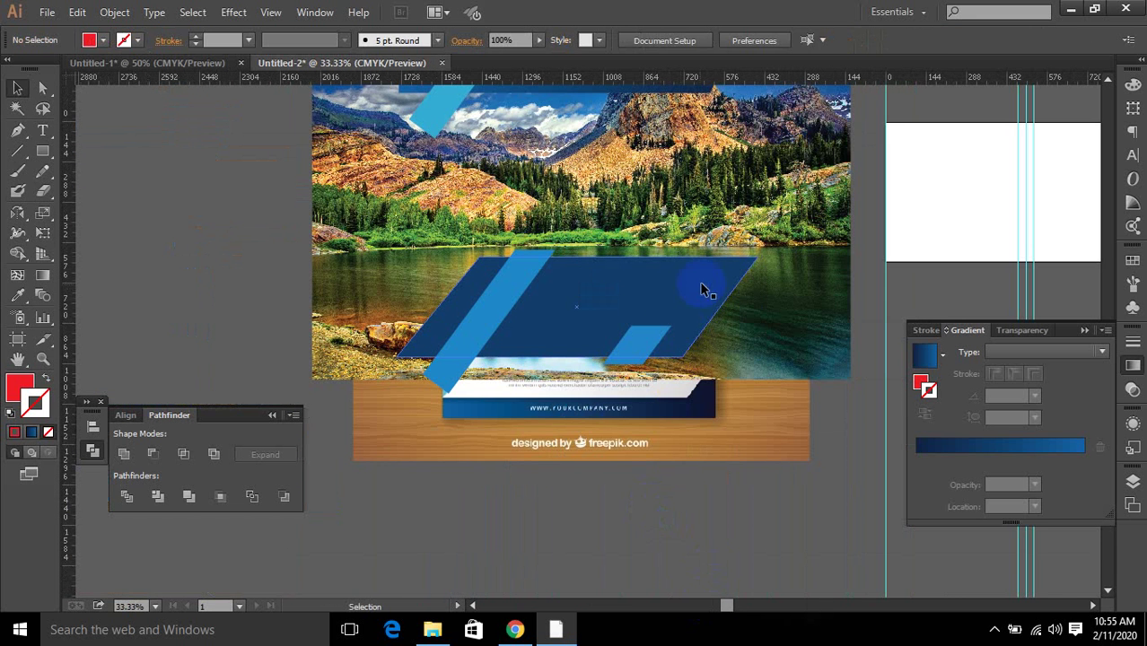
# Move the landscape photo aside to reach the red rectangle, bring the rectangle to the front and put the photo back beneath it.
pyautogui.click(705, 287)
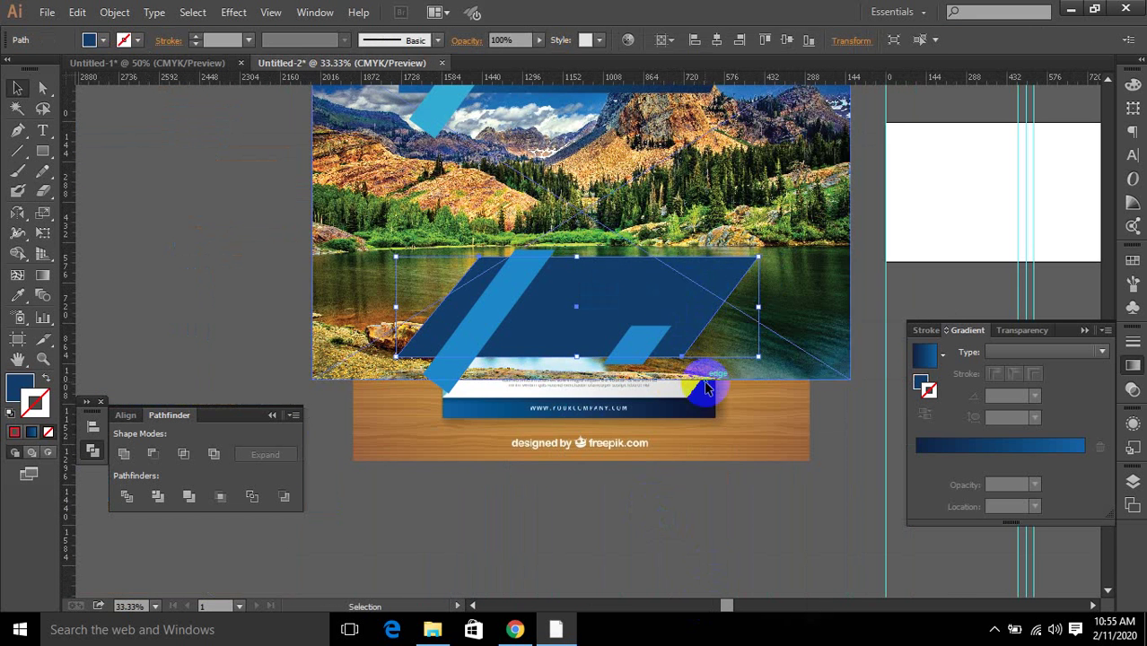
pyautogui.click(806, 348)
pyautogui.scroll(2, 805, 350)
pyautogui.moveTo(806, 348); pyautogui.dragTo(575, 328)
pyautogui.click(716, 244)
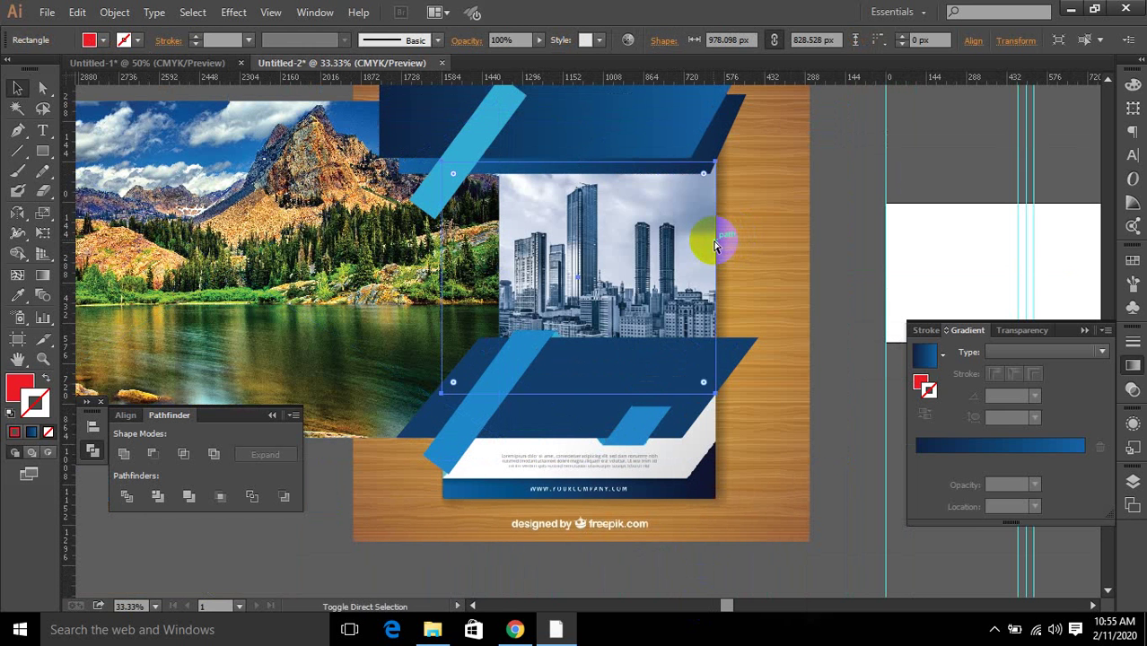
pyautogui.moveTo(716, 244); pyautogui.dragTo(628, 242)
# Clip the landscape photo to the red rectangle with a clipping mask.
pyautogui.keyDown('shift'); pyautogui.click(730, 244); pyautogui.keyUp('shift')
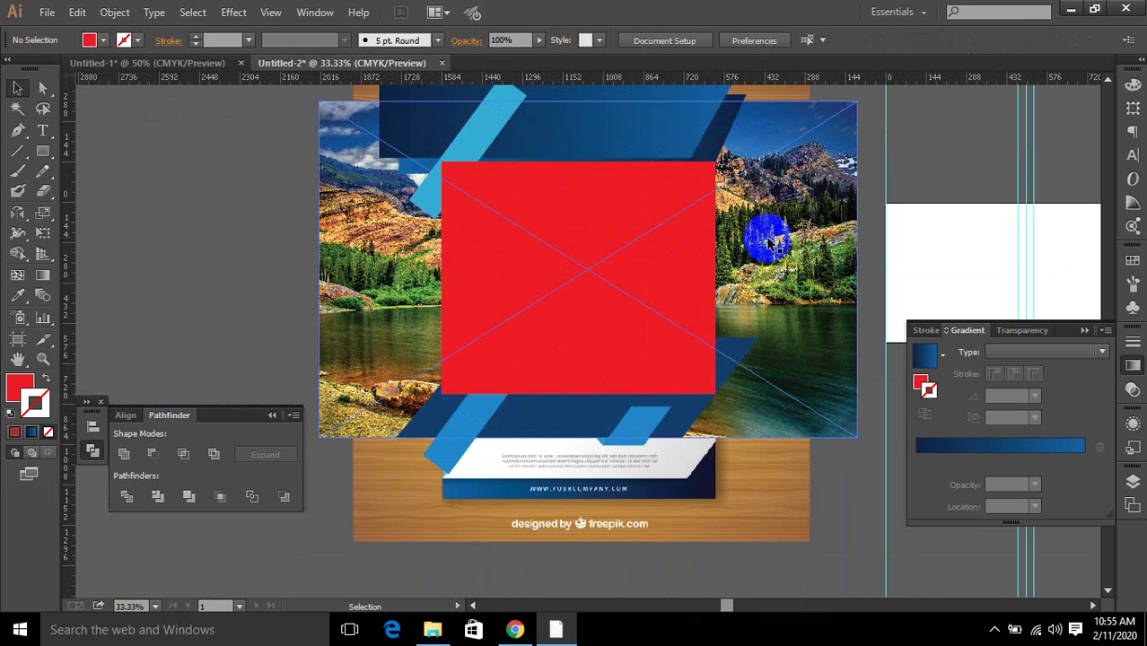
pyautogui.click(693, 252)
pyautogui.hotkey('ctrl', '7')
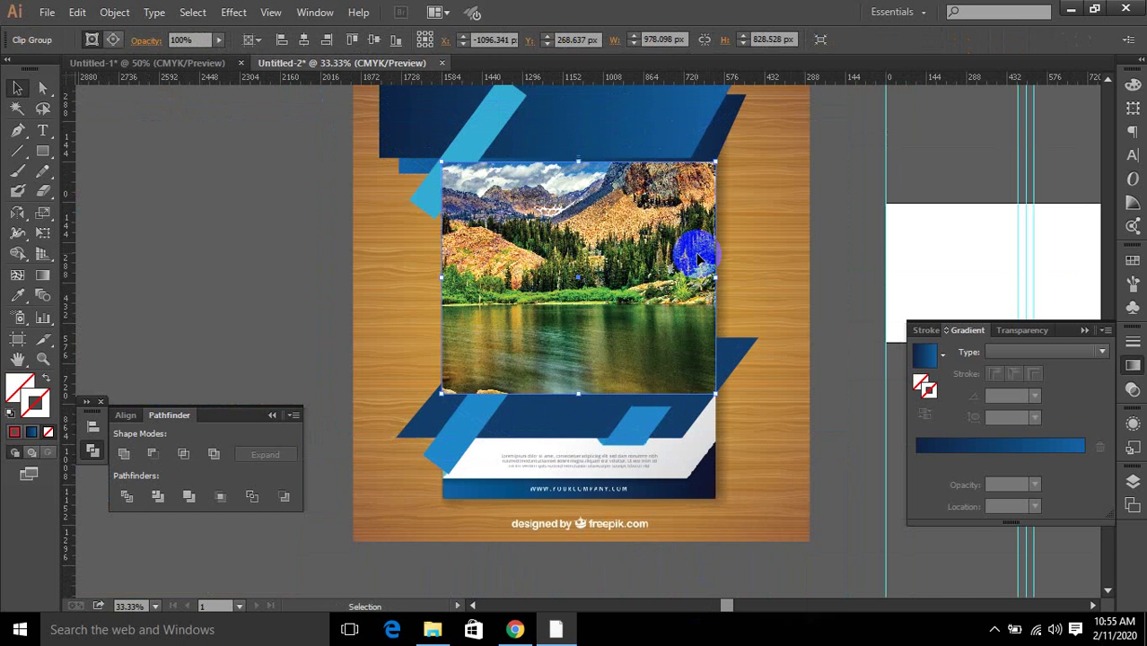
pyautogui.scroll(2, 628, 253)
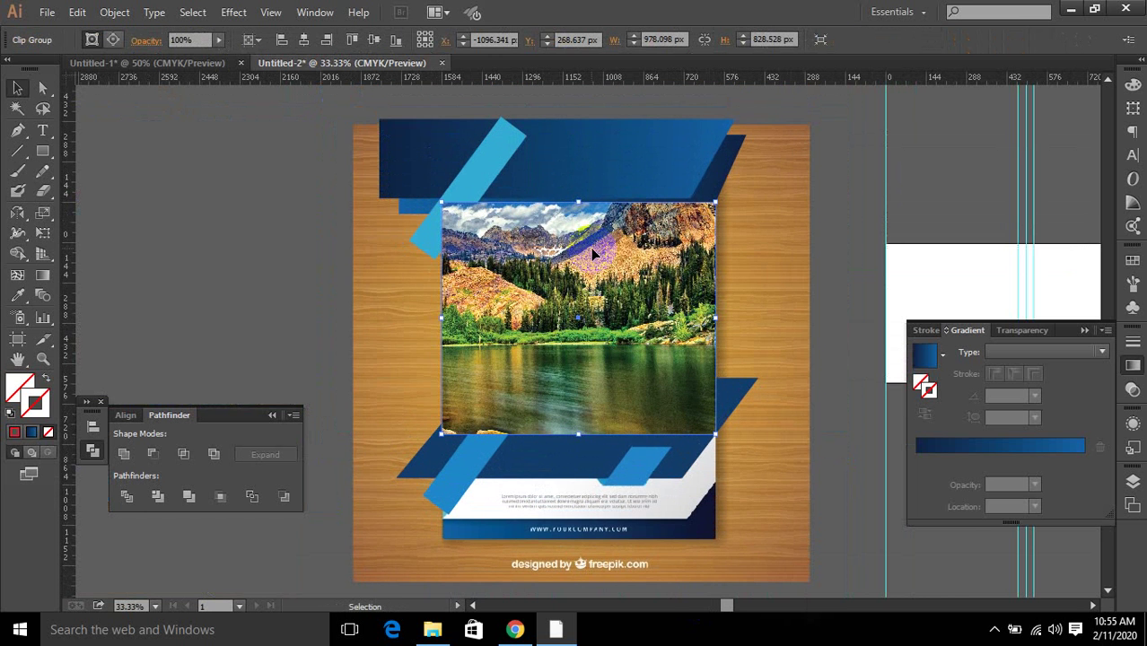
# Draw a rectangle about 978 px wide and 1410 px high over the flyer's whole page area.
pyautogui.moveTo(337, 117); pyautogui.dragTo(753, 485)
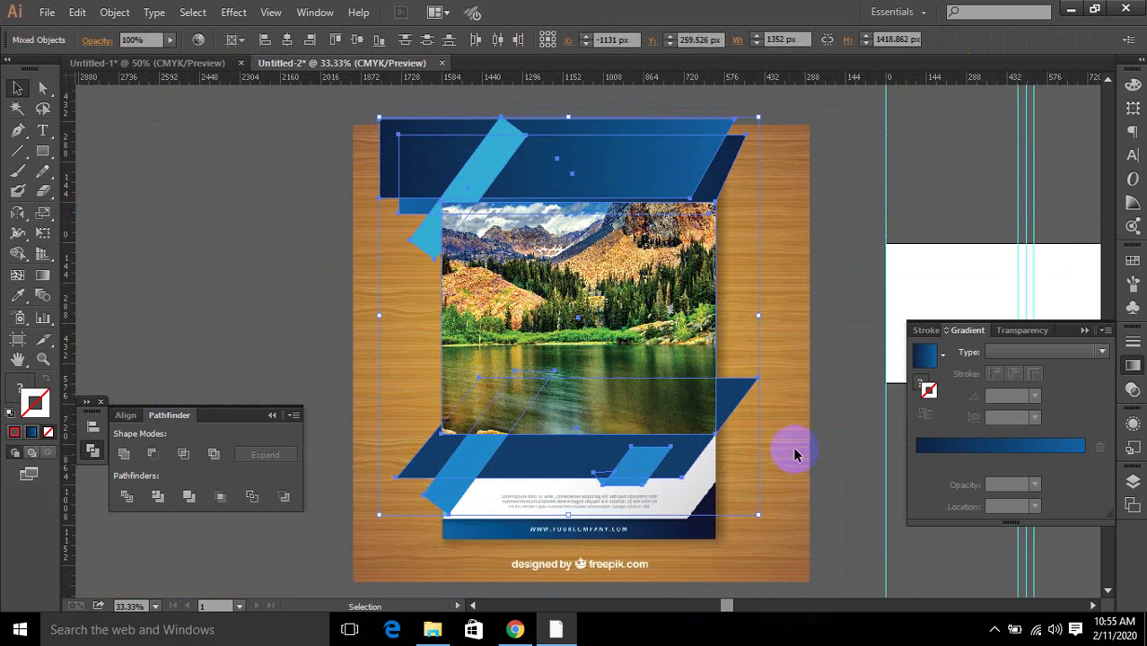
pyautogui.click(807, 424)
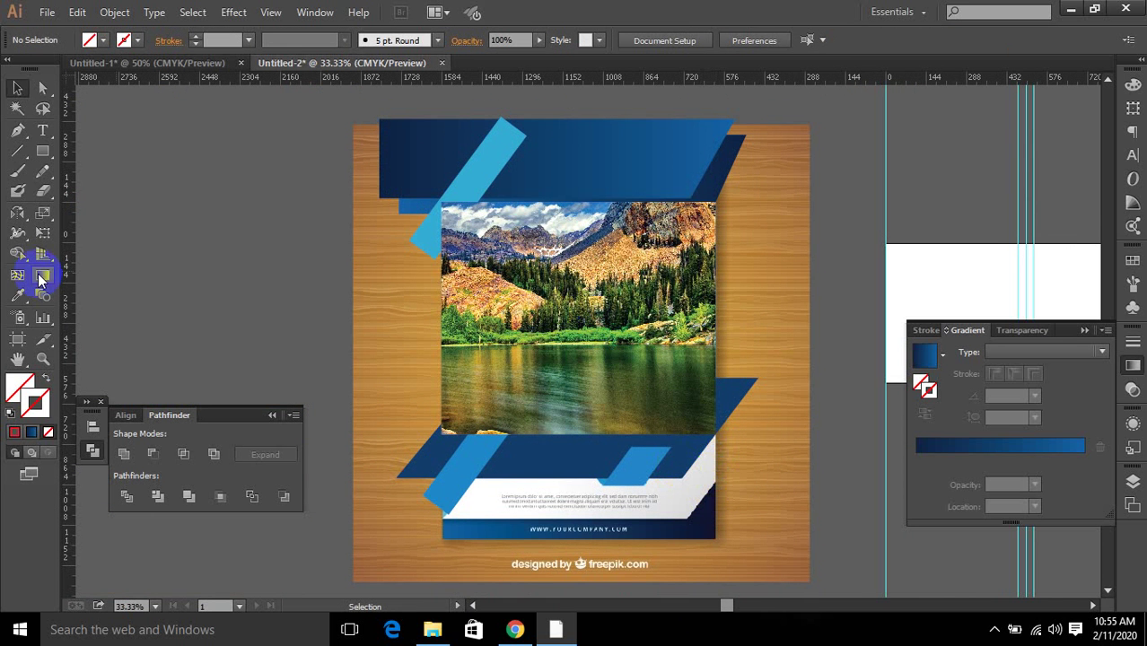
pyautogui.click(42, 151)
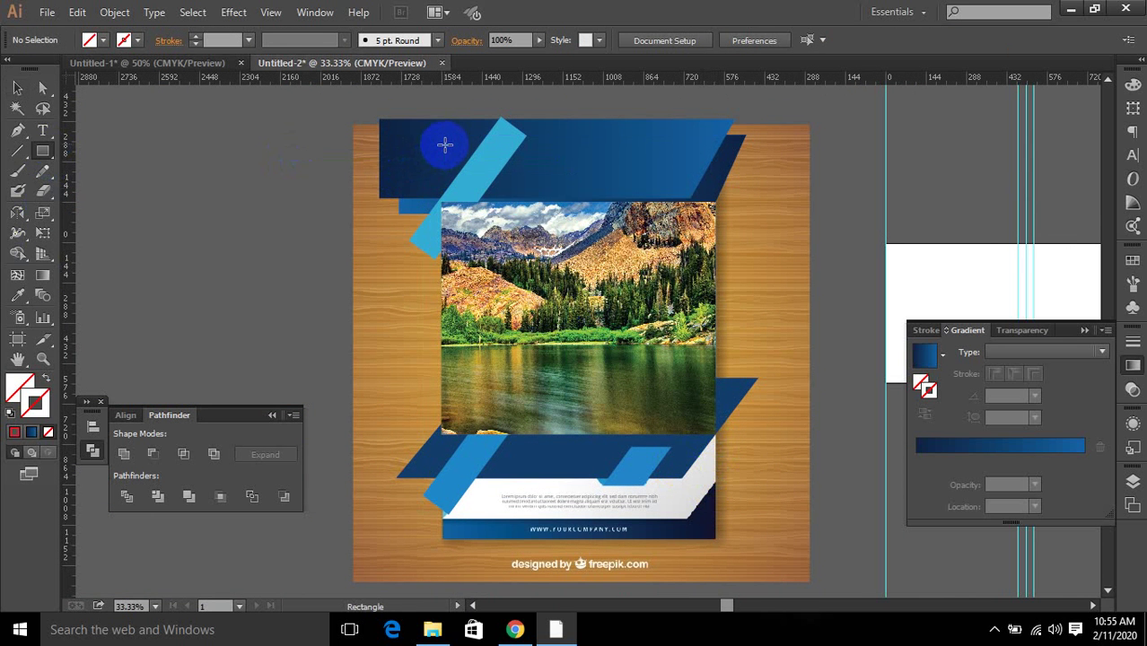
pyautogui.moveTo(571, 291)
pyautogui.mouseDown()
pyautogui.moveTo(702, 460)
pyautogui.moveTo(705, 537)
pyautogui.moveTo(719, 537)
pyautogui.mouseUp()
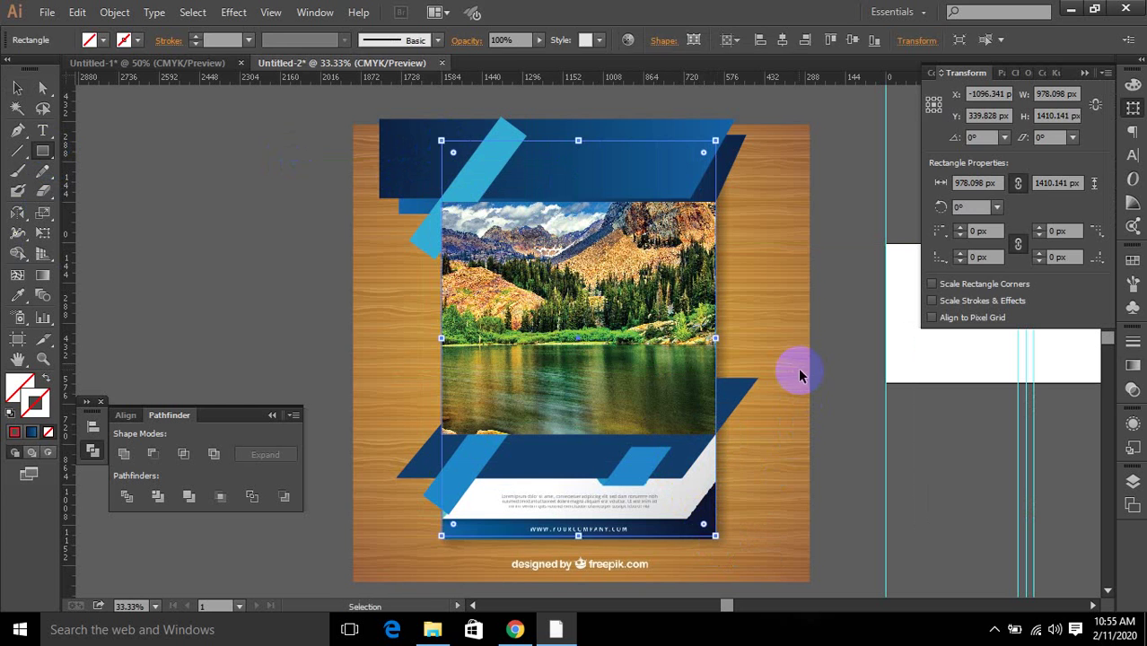
# Send the clipped landscape photo to the back and raise it one level, behind the stripes but above the reference image.
pyautogui.keyDown('ctrl'); pyautogui.click(708, 358); pyautogui.keyUp('ctrl')
pyautogui.click(655, 328)
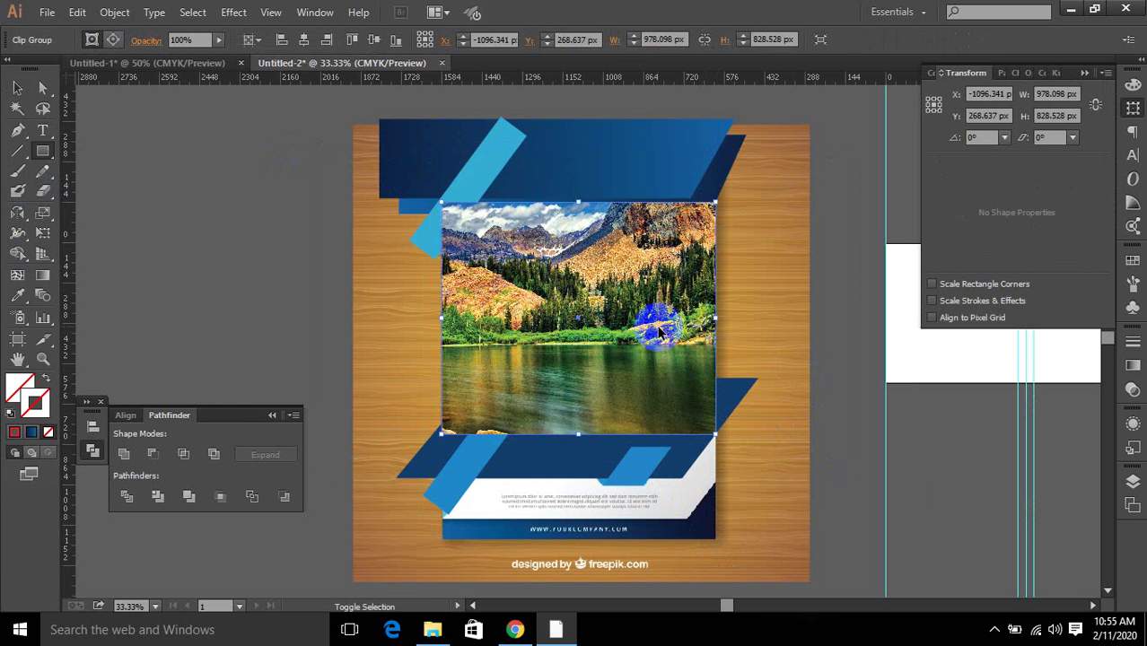
pyautogui.hotkey('ctrl', 'shift', '[')
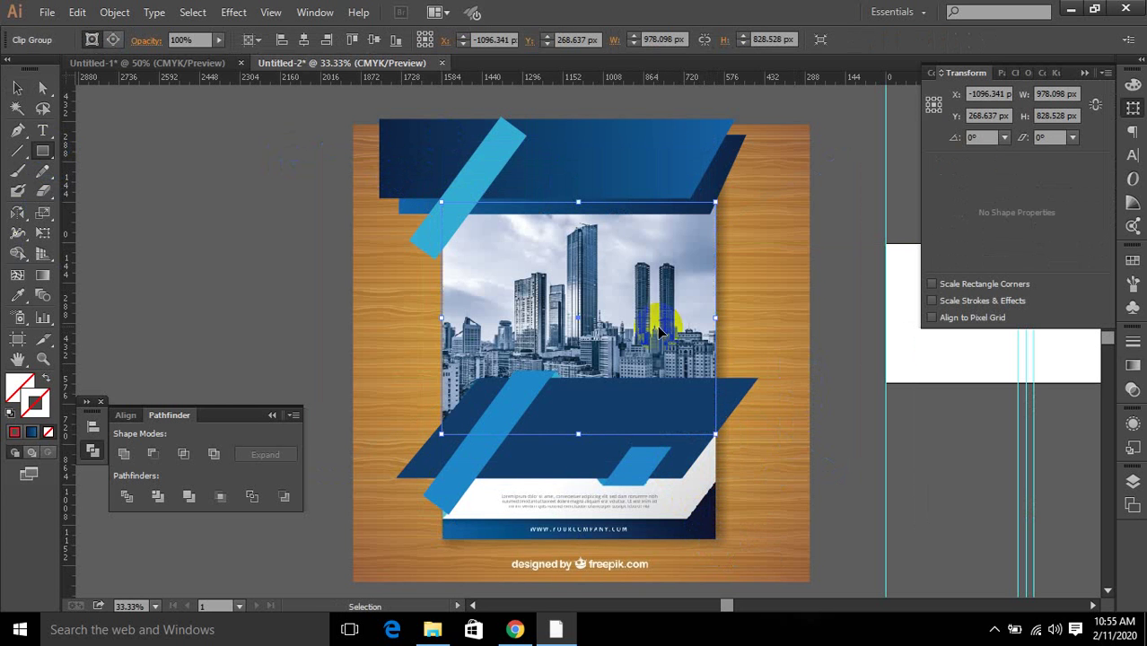
pyautogui.hotkey('ctrl', ']')
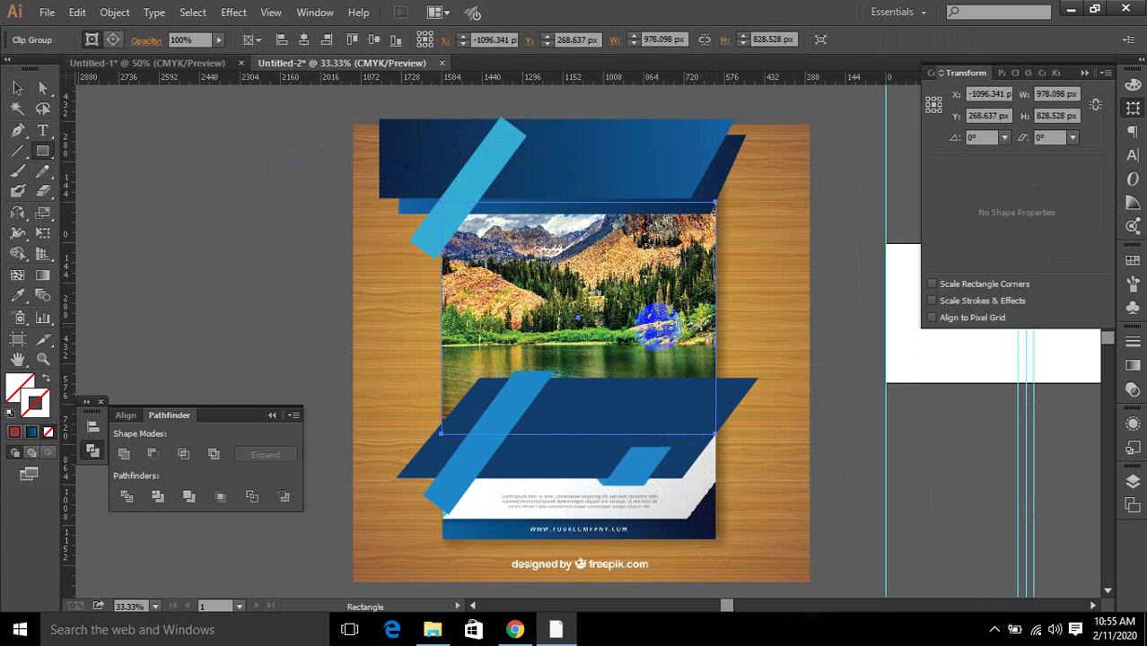
# Clip all the flyer artwork to the page rectangle with a clipping mask and move the clipped flyer beside the reference image.
pyautogui.click(17, 88)
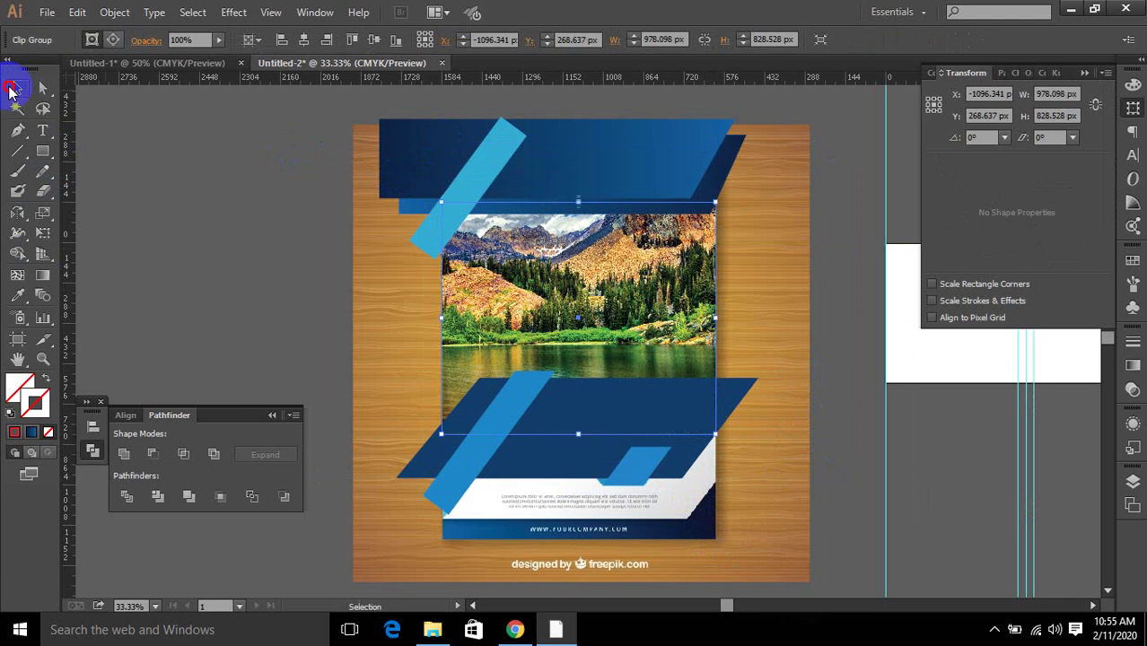
pyautogui.hotkey('ctrl', 'a')
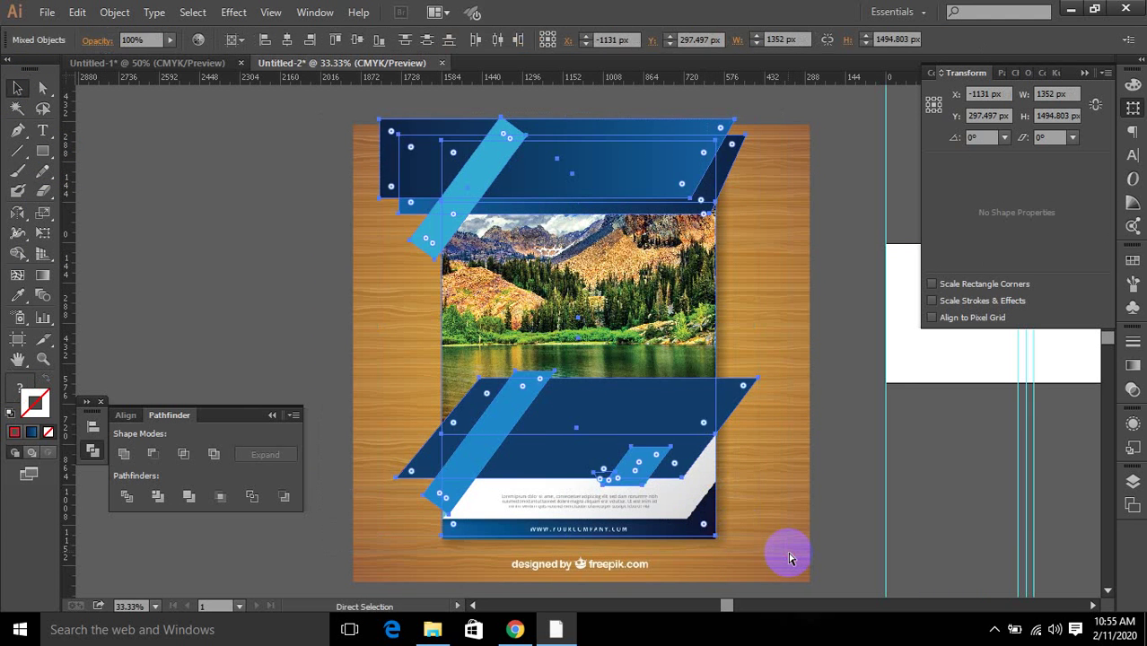
pyautogui.hotkey('ctrl', '7')
pyautogui.moveTo(528, 411); pyautogui.dragTo(108, 340)
pyautogui.moveTo(298, 325); pyautogui.dragTo(476, 385)
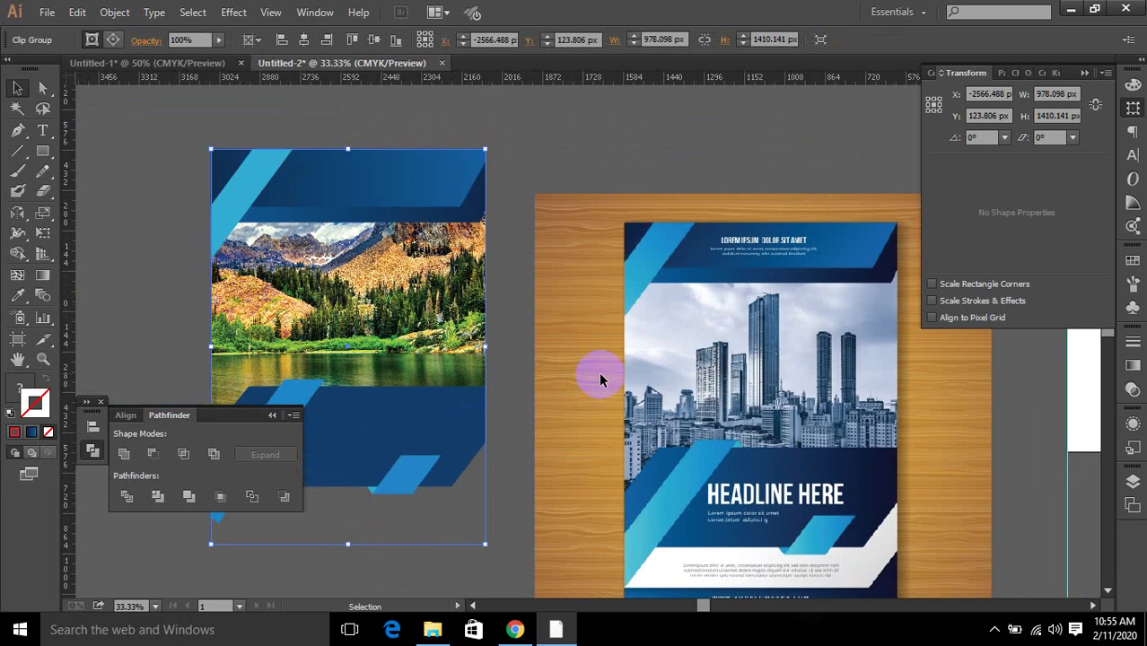
pyautogui.scroll(-1, 597, 379)
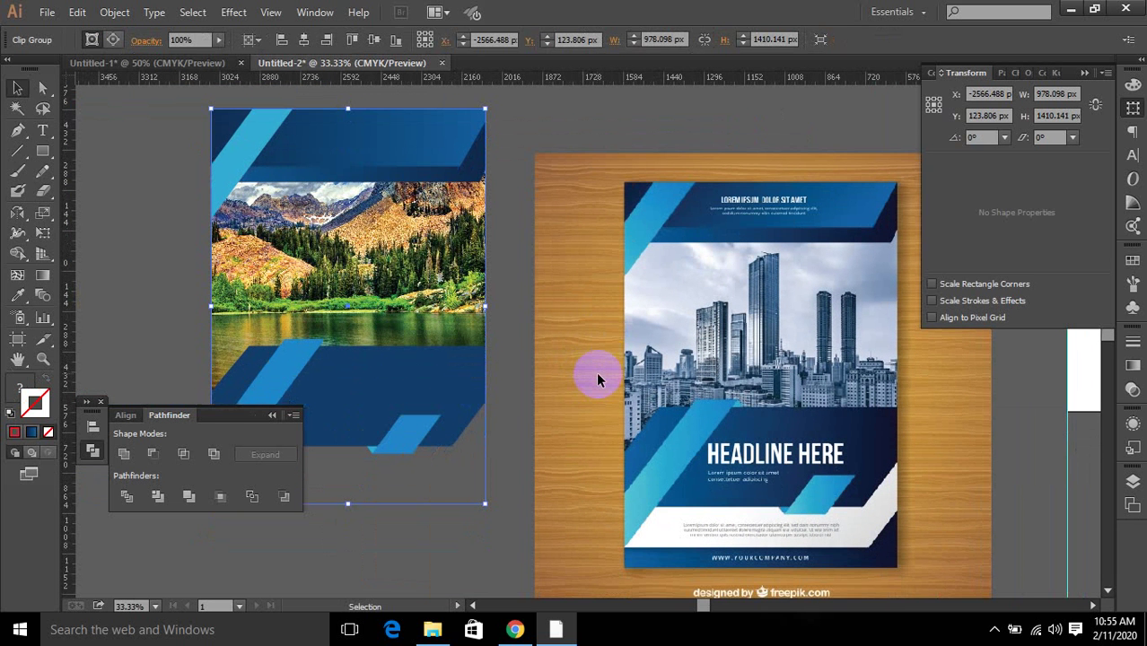
# Switch to Chrome and search Google Images for "brochure design" to look at the example layouts.
pyautogui.click(515, 629)
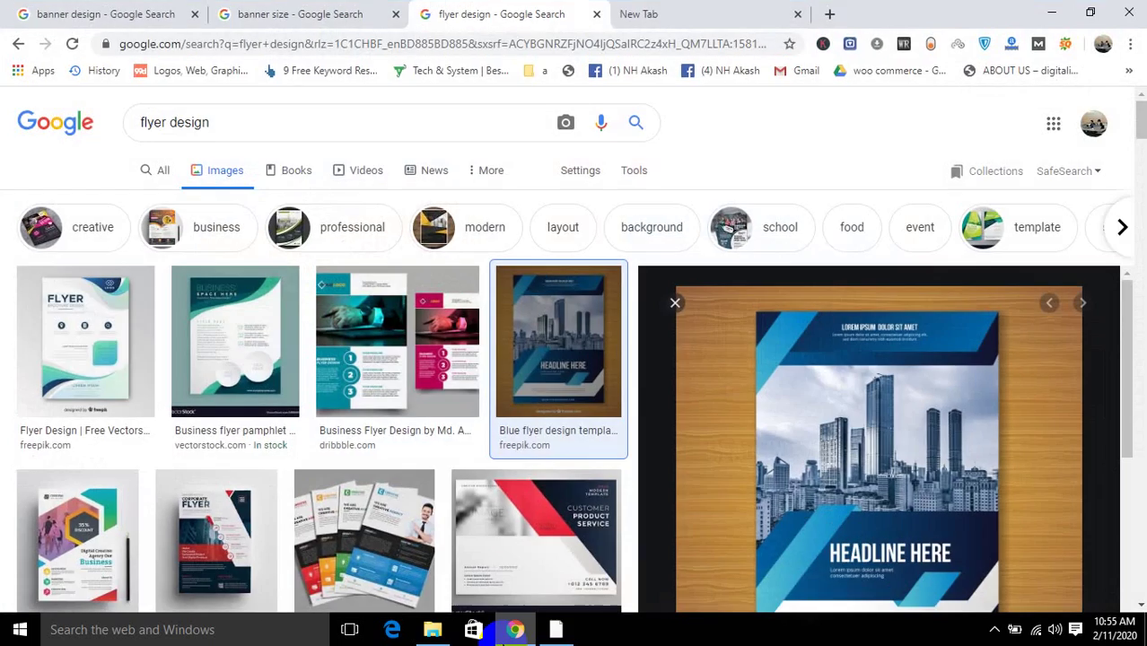
pyautogui.click(718, 15)
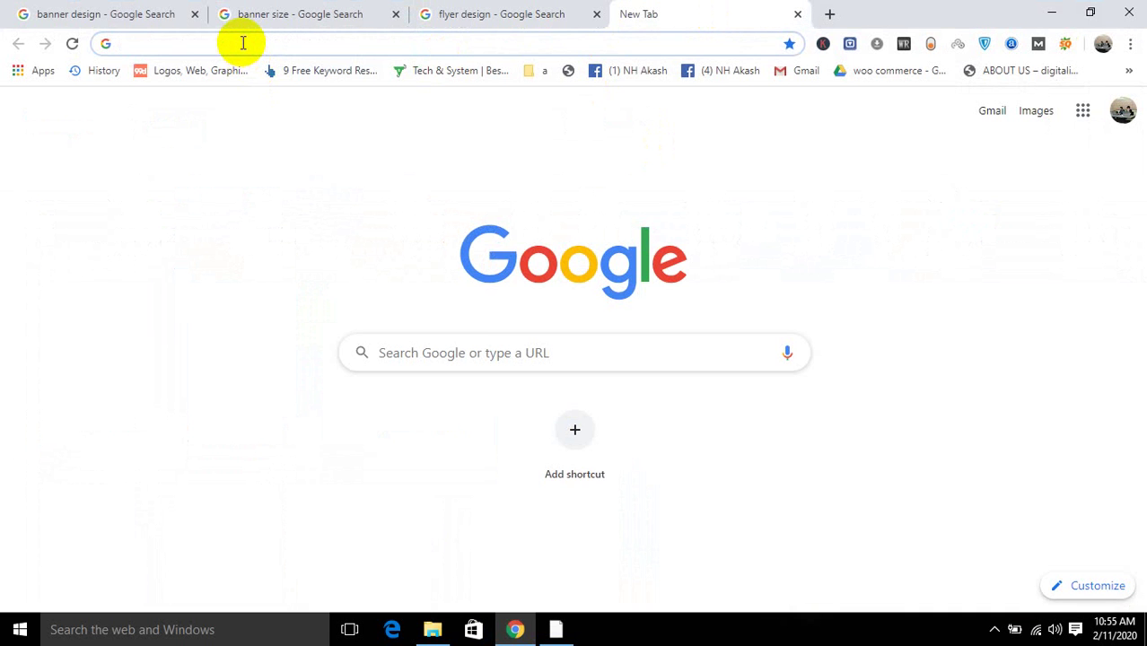
pyautogui.write('bro')
pyautogui.press('Return')
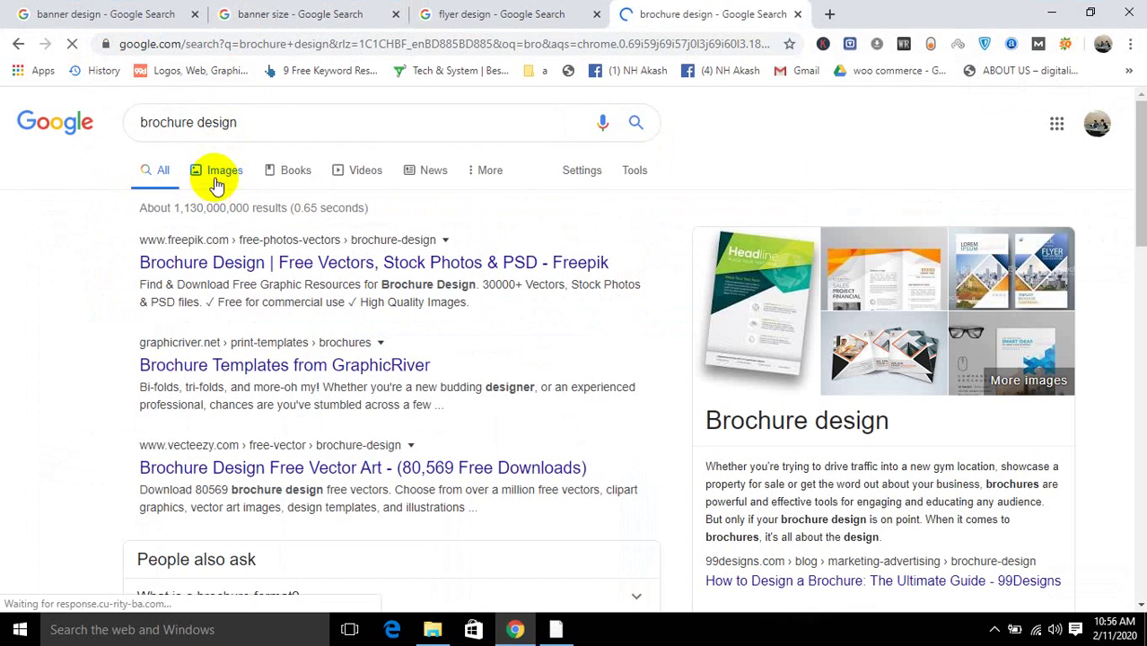
pyautogui.click(222, 170)
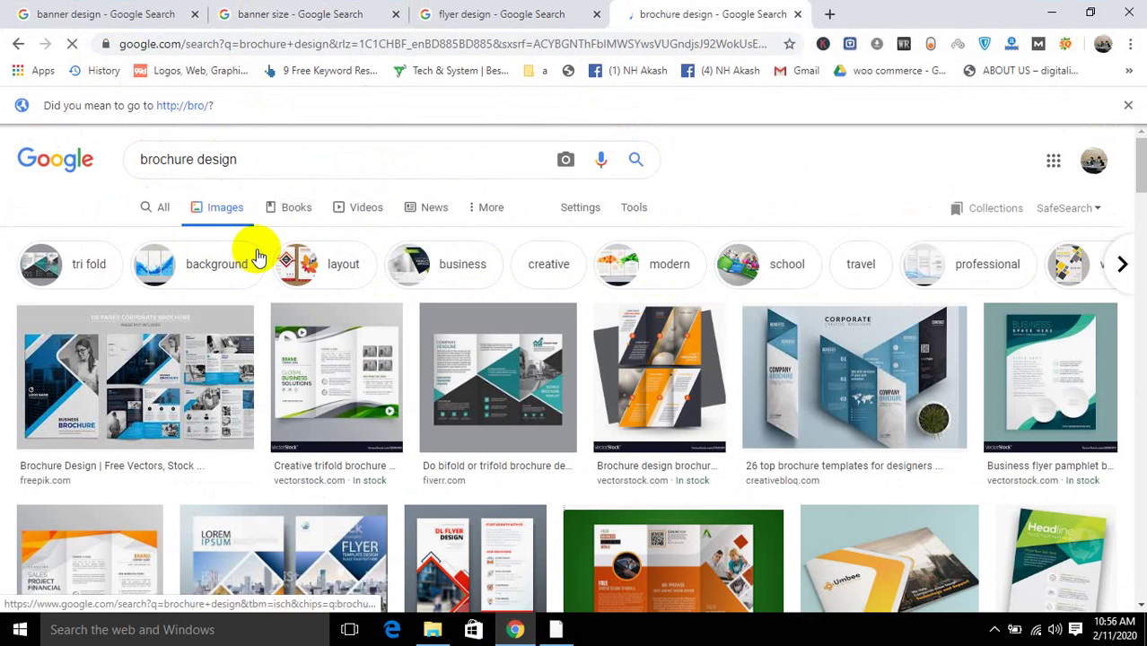
pyautogui.scroll(-1, 260, 254)
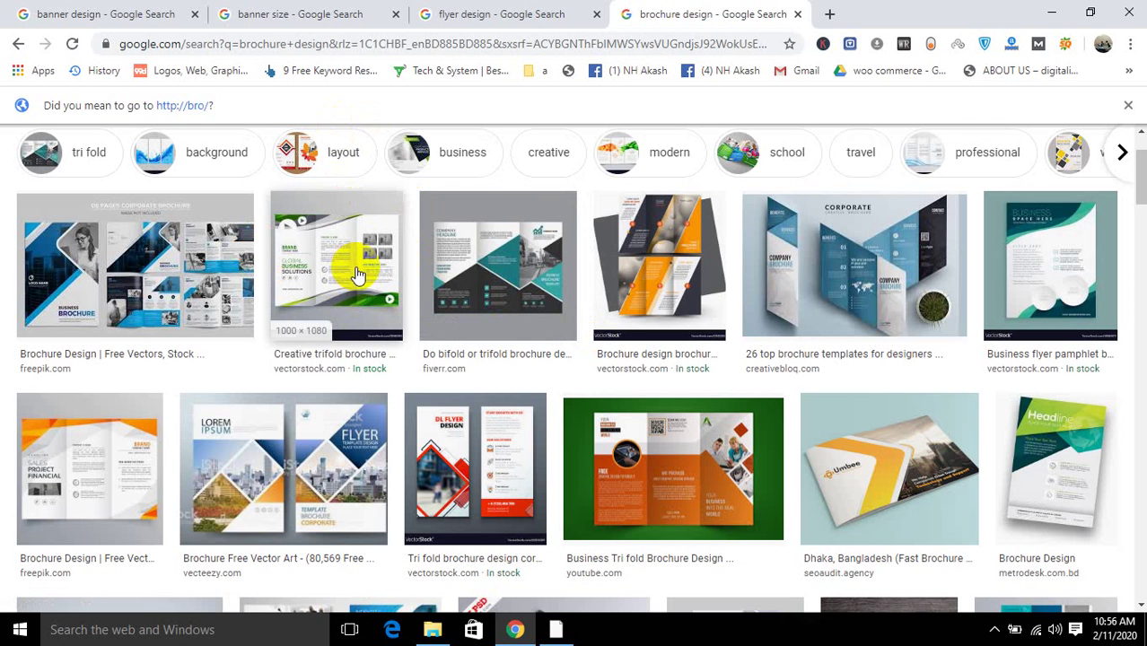
# Switch back to Illustrator and create a landscape A4 document in pixels with an equal bleed on all four sides.
pyautogui.moveTo(553, 634)
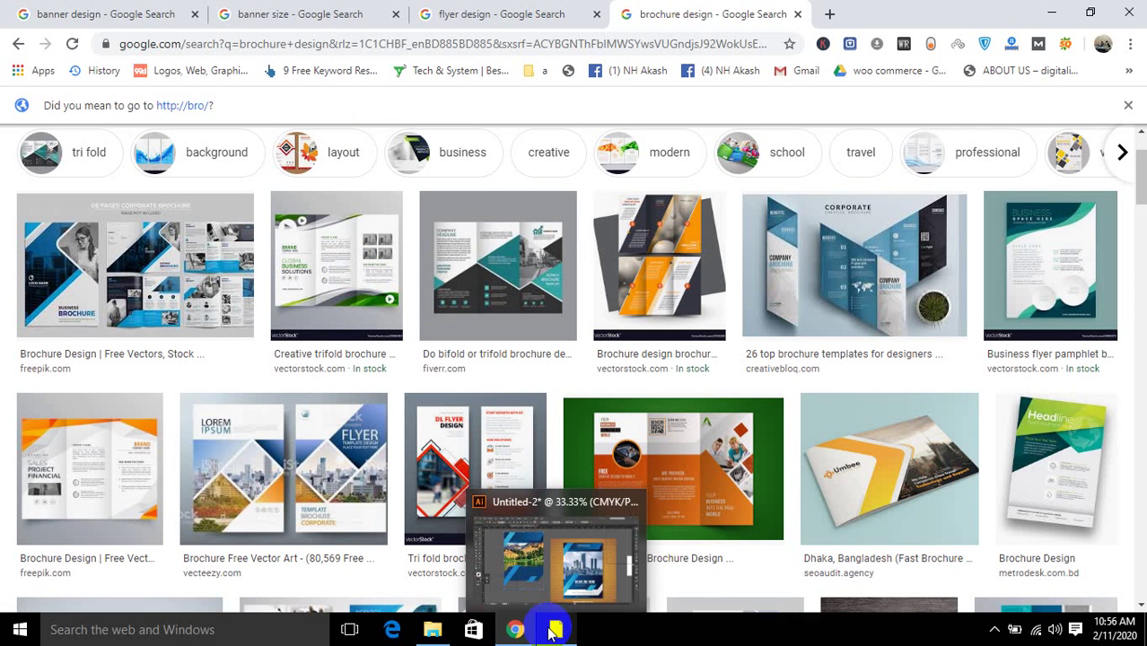
pyautogui.click(554, 632)
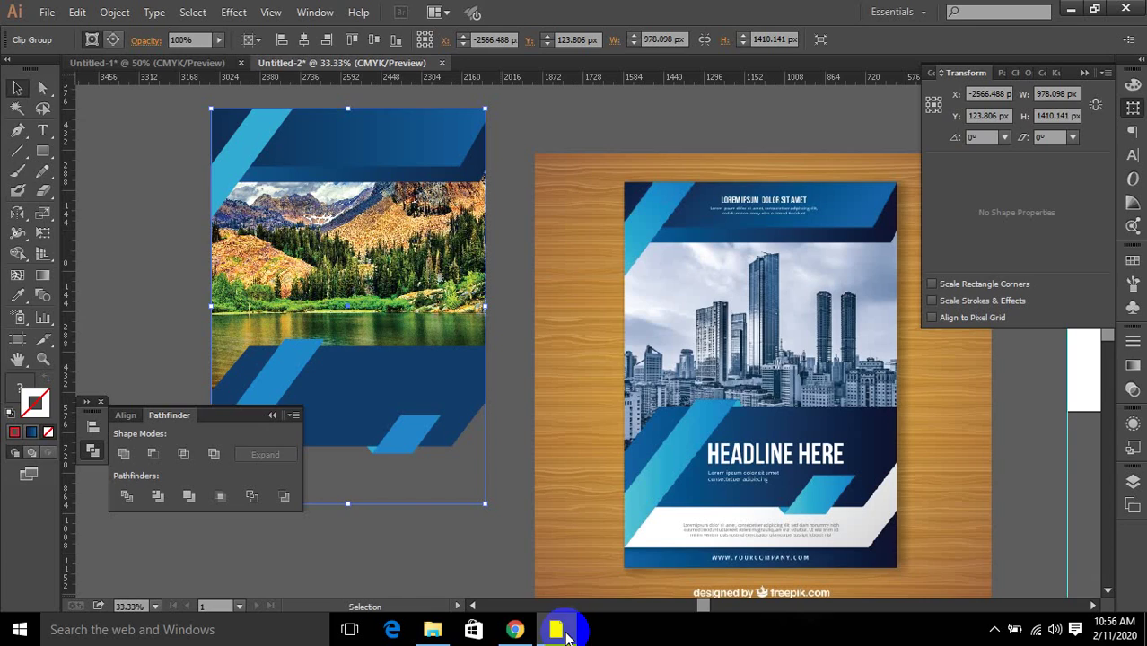
pyautogui.click(47, 16)
pyautogui.click(70, 32)
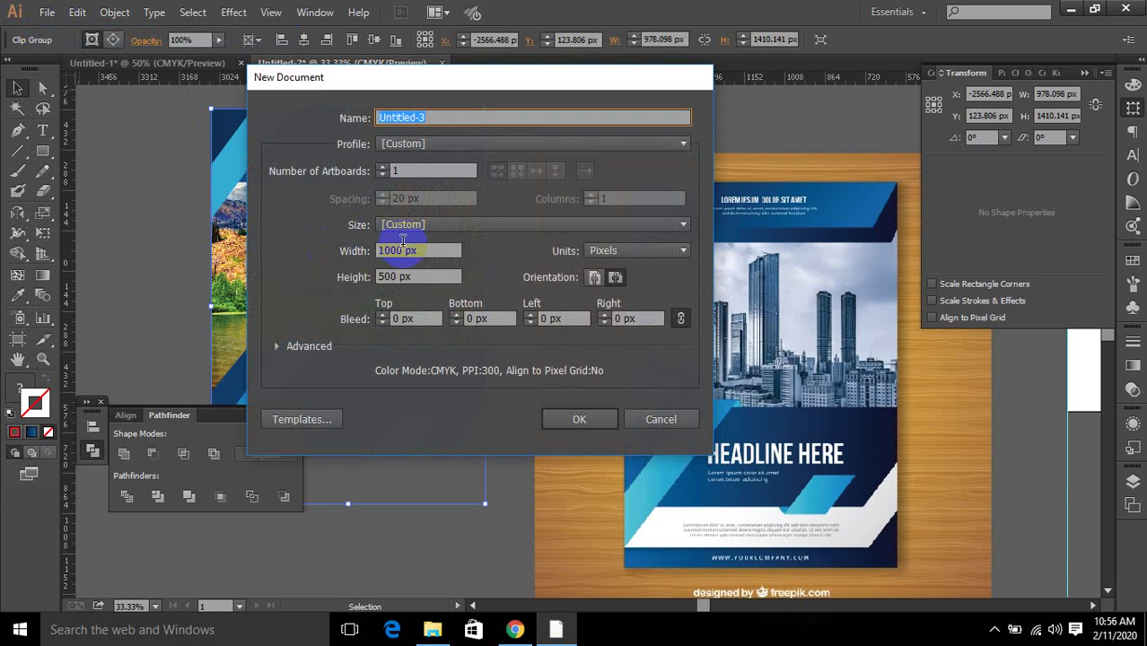
pyautogui.click(408, 144)
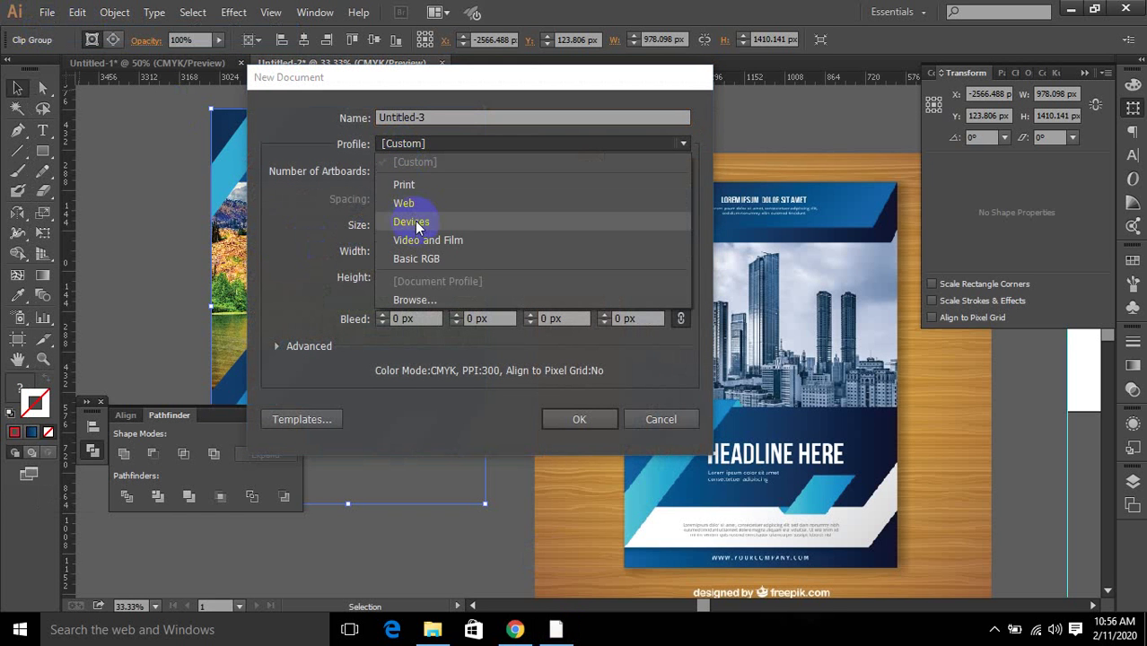
pyautogui.click(410, 147)
pyautogui.click(415, 224)
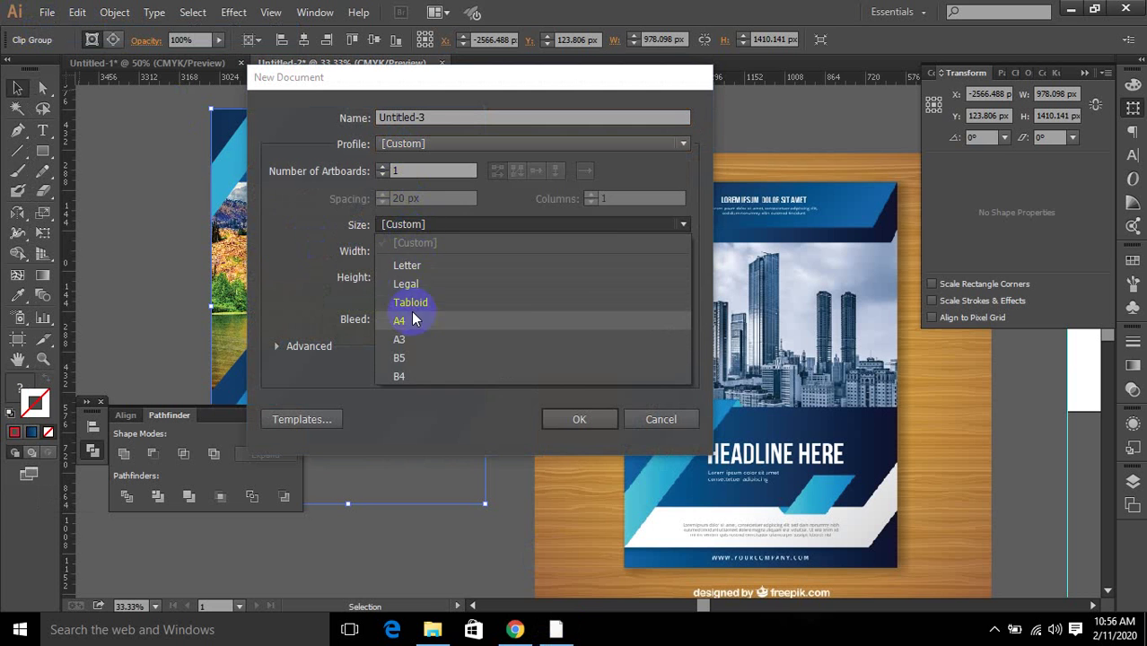
pyautogui.click(401, 321)
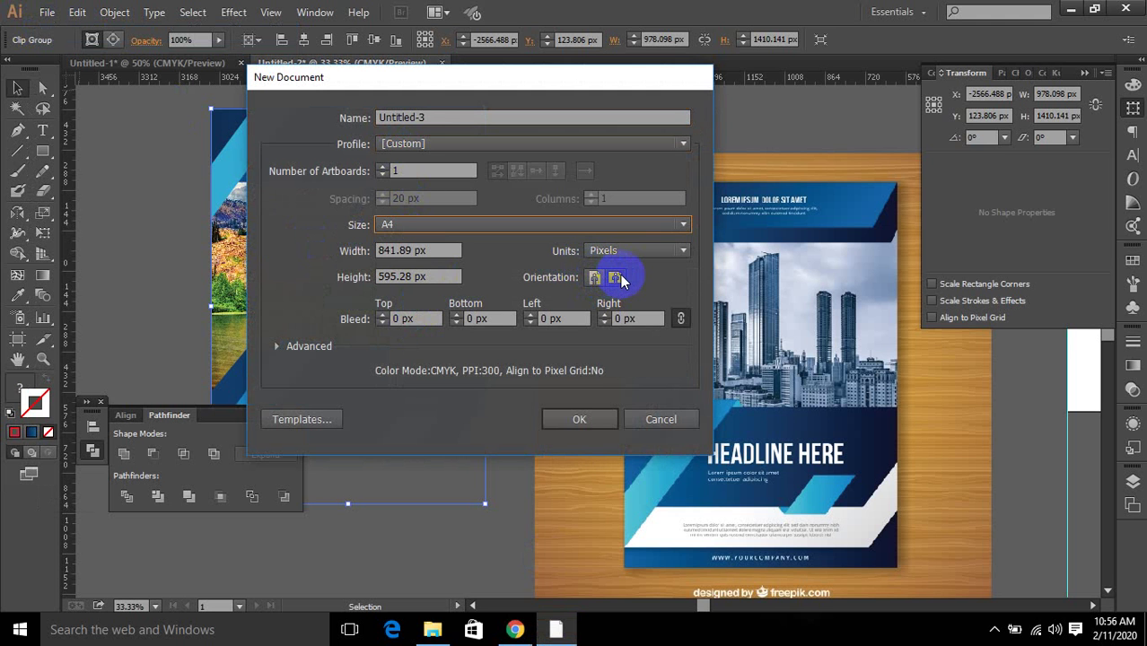
pyautogui.click(409, 320)
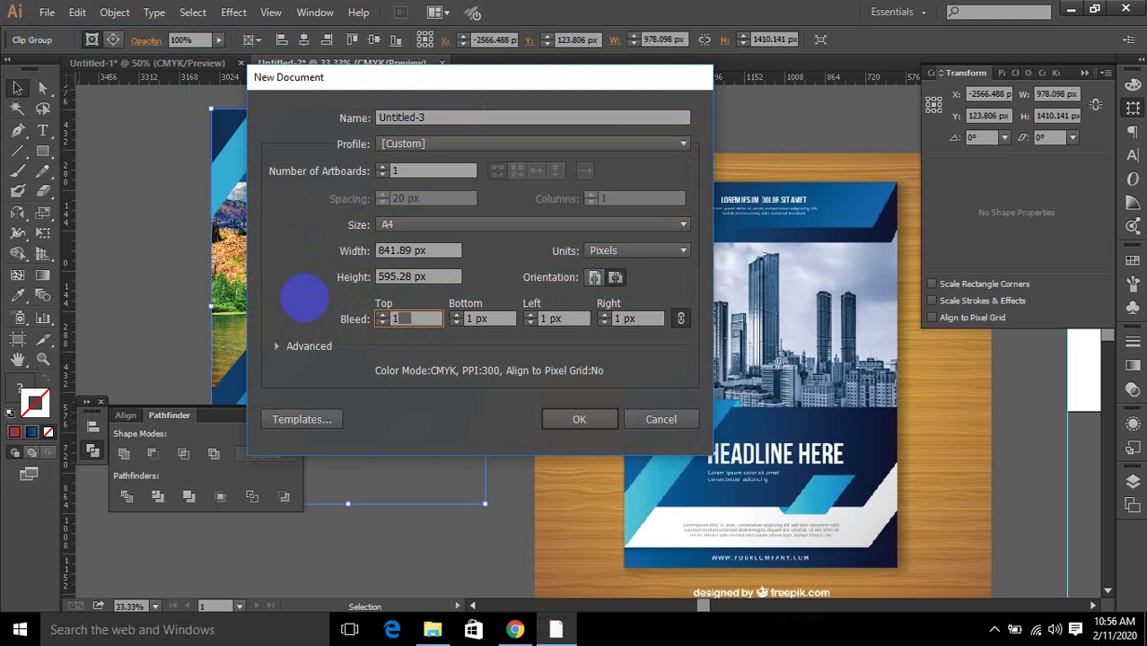
pyautogui.click(579, 419)
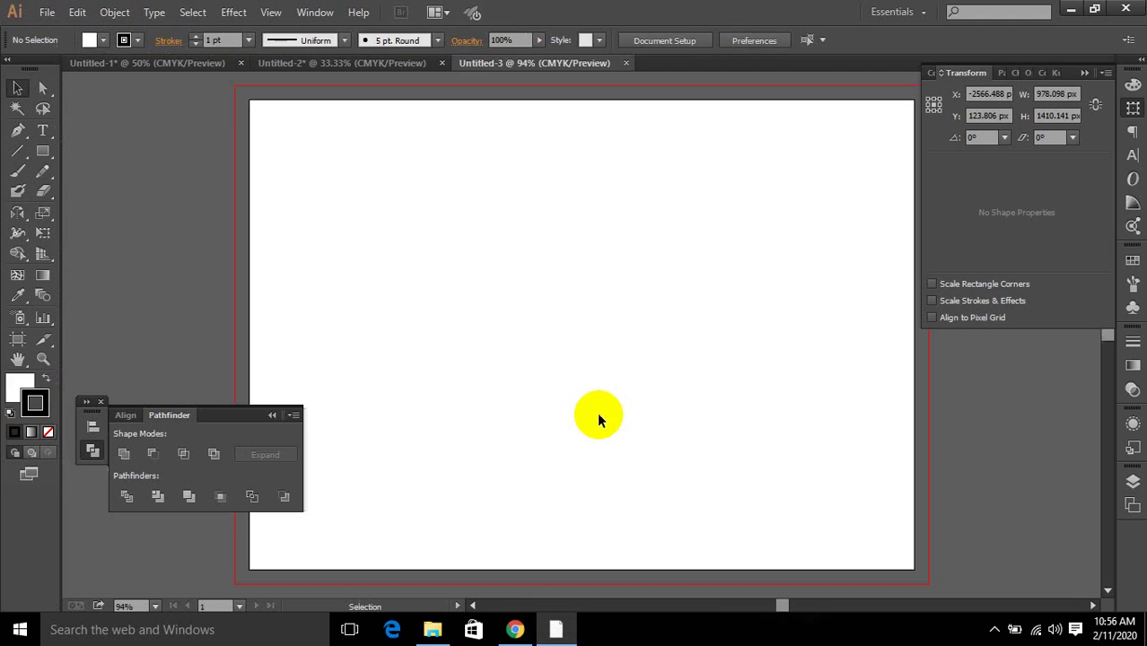
# Check the trifold brochure example in Chrome against the blank A4 page and return to Illustrator.
pyautogui.scroll(-2, 590, 342)
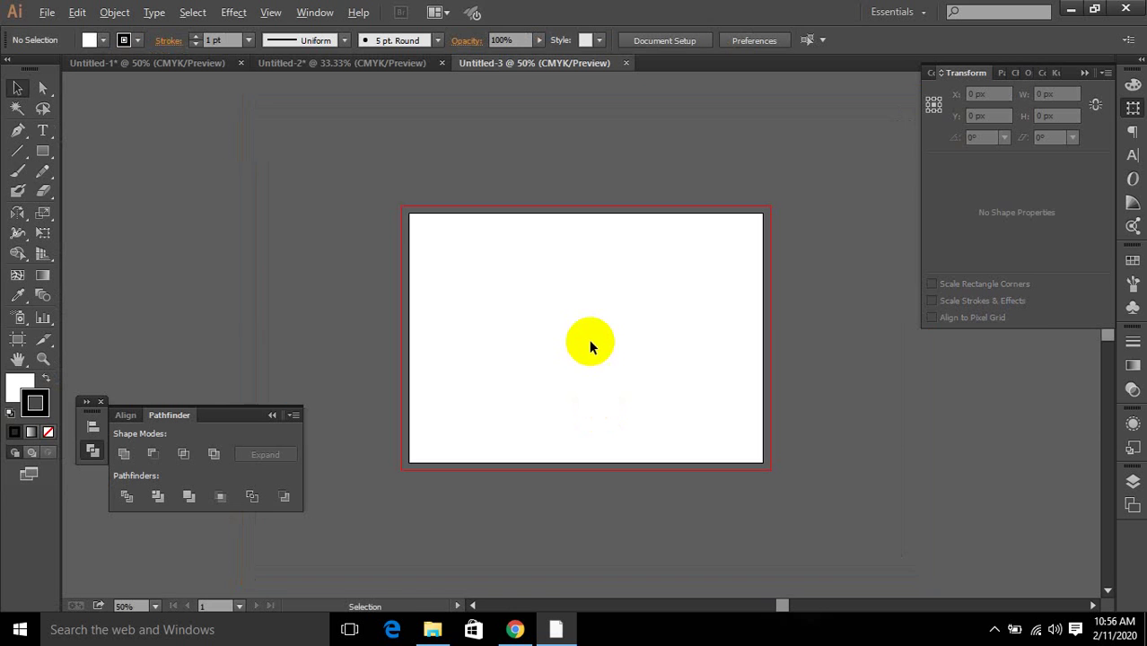
pyautogui.click(515, 629)
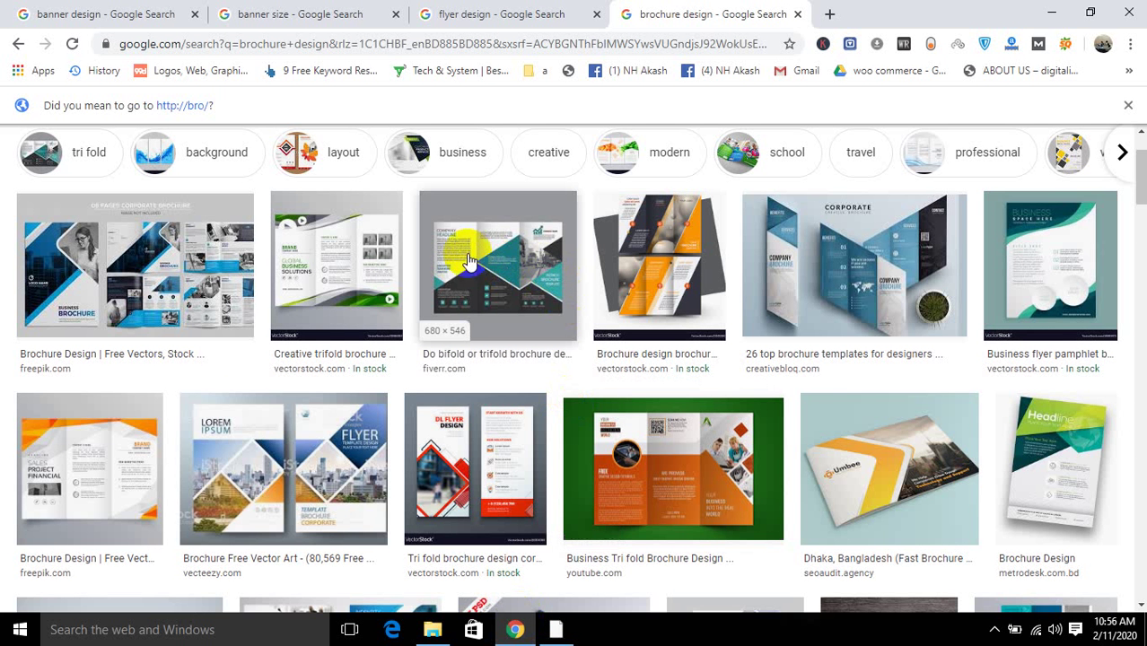
pyautogui.click(517, 632)
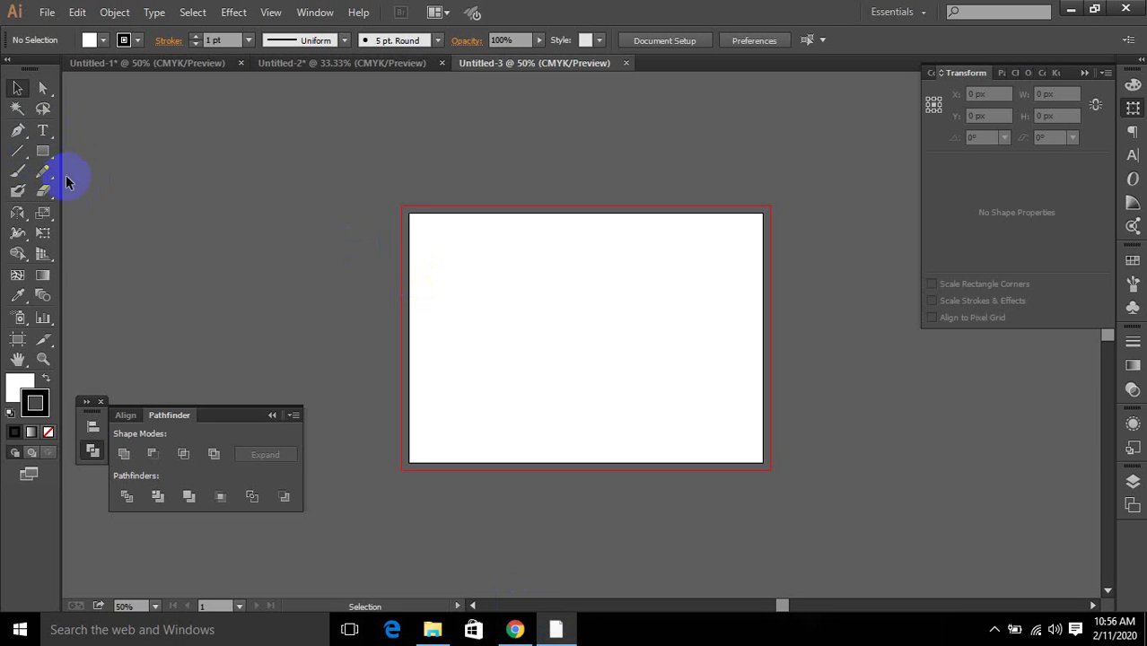
# Show the rulers and place four vertical guides on the page at about 10, 50, 94 and 164 px.
pyautogui.hotkey('ctrl', 'r')
pyautogui.moveTo(72, 247); pyautogui.dragTo(412, 255)
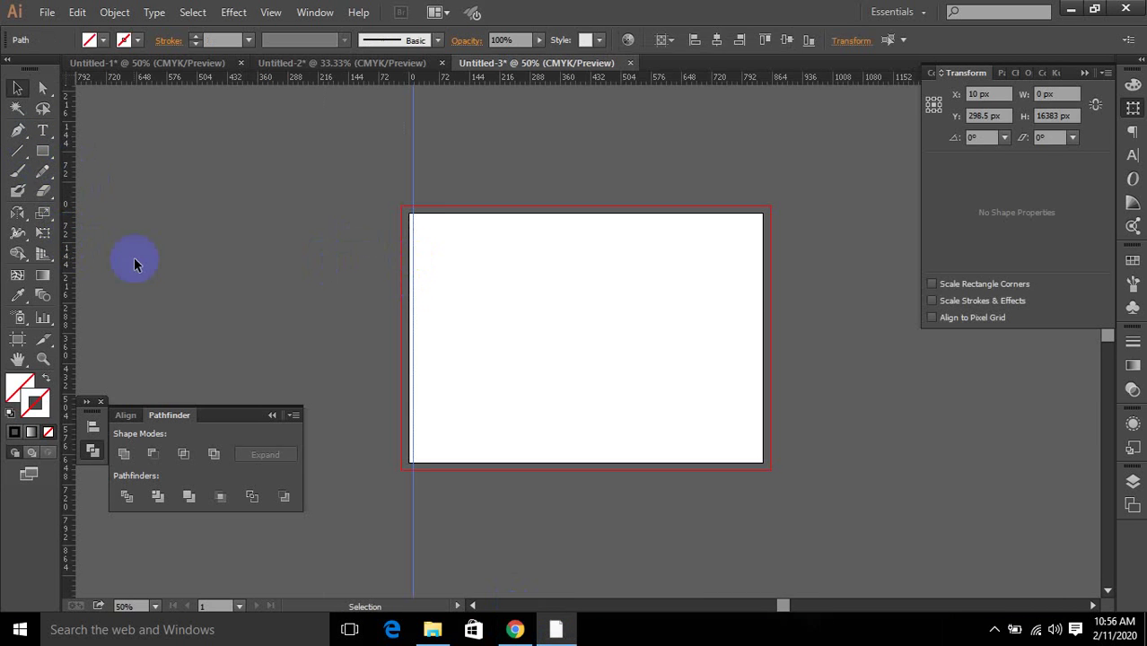
pyautogui.moveTo(63, 265); pyautogui.dragTo(449, 289)
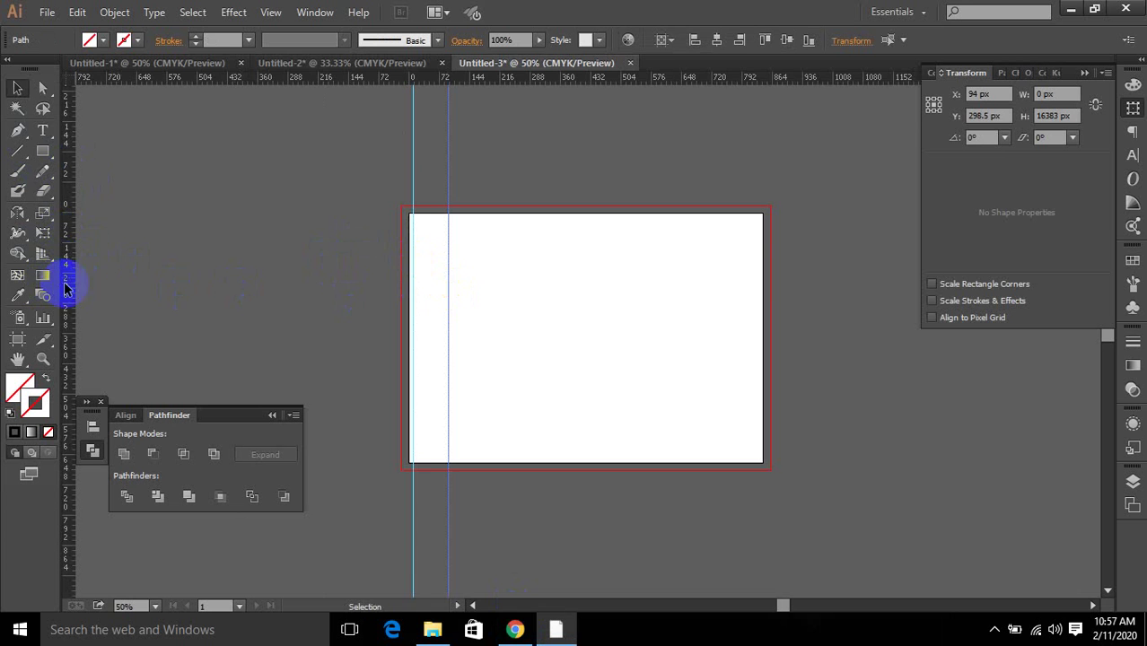
pyautogui.moveTo(69, 288); pyautogui.dragTo(430, 305)
pyautogui.moveTo(81, 286); pyautogui.dragTo(478, 310)
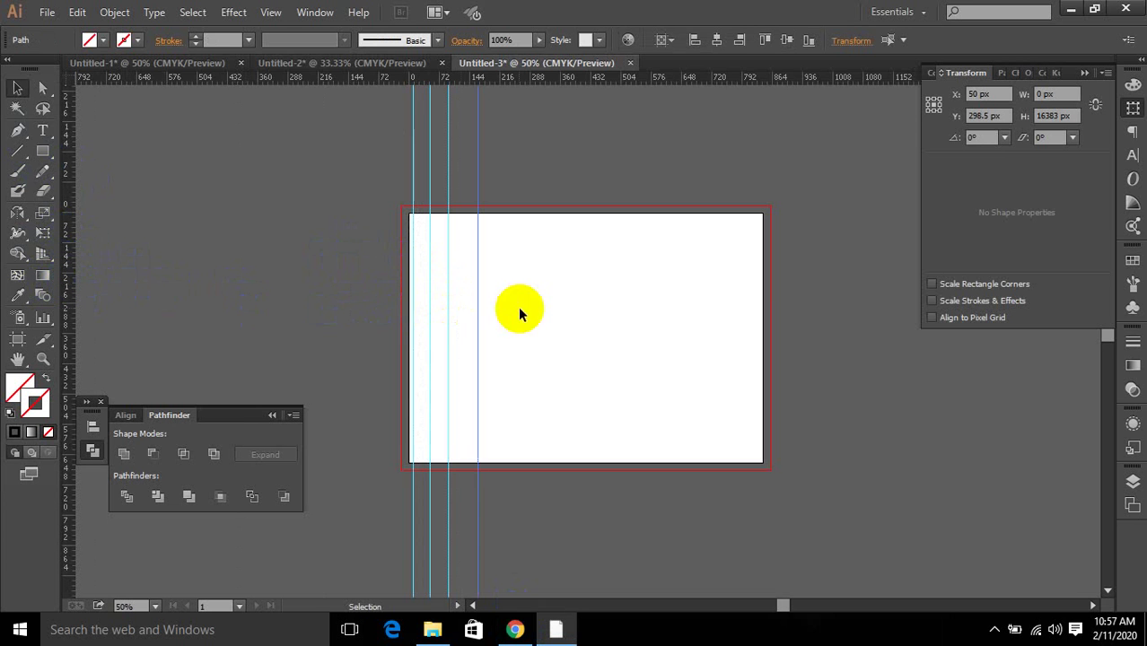
# Select the four guides, align to the artboard and distribute them by horizontal centers to divide the page into three equal columns.
pyautogui.moveTo(614, 334); pyautogui.dragTo(615, 334)
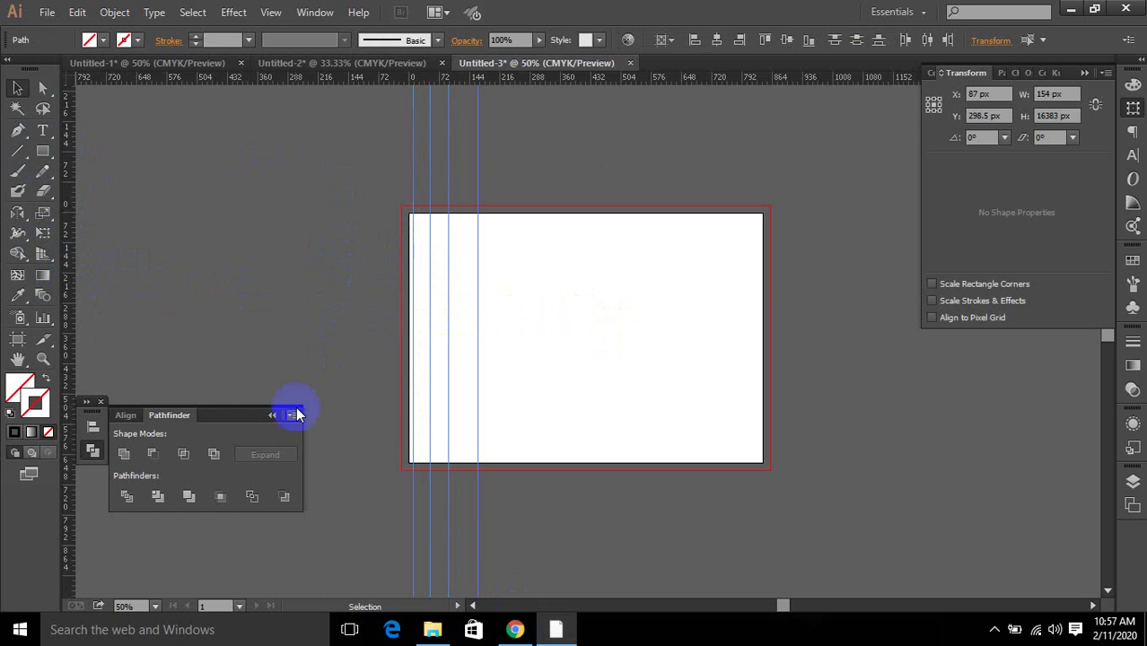
pyautogui.click(128, 419)
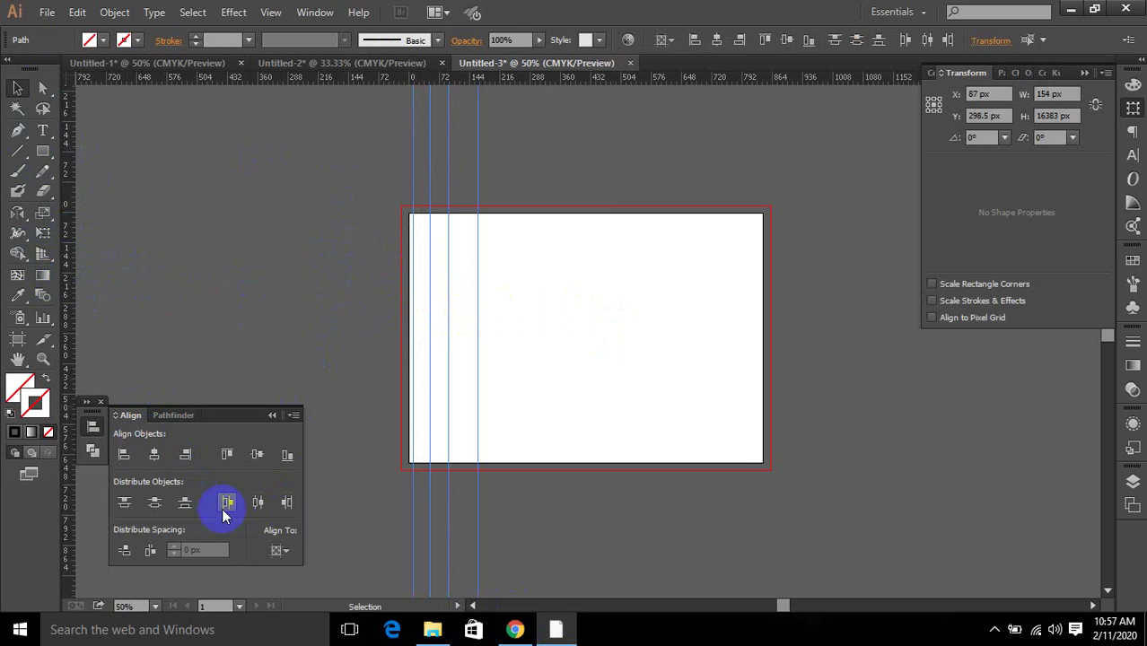
pyautogui.click(276, 551)
pyautogui.click(283, 537)
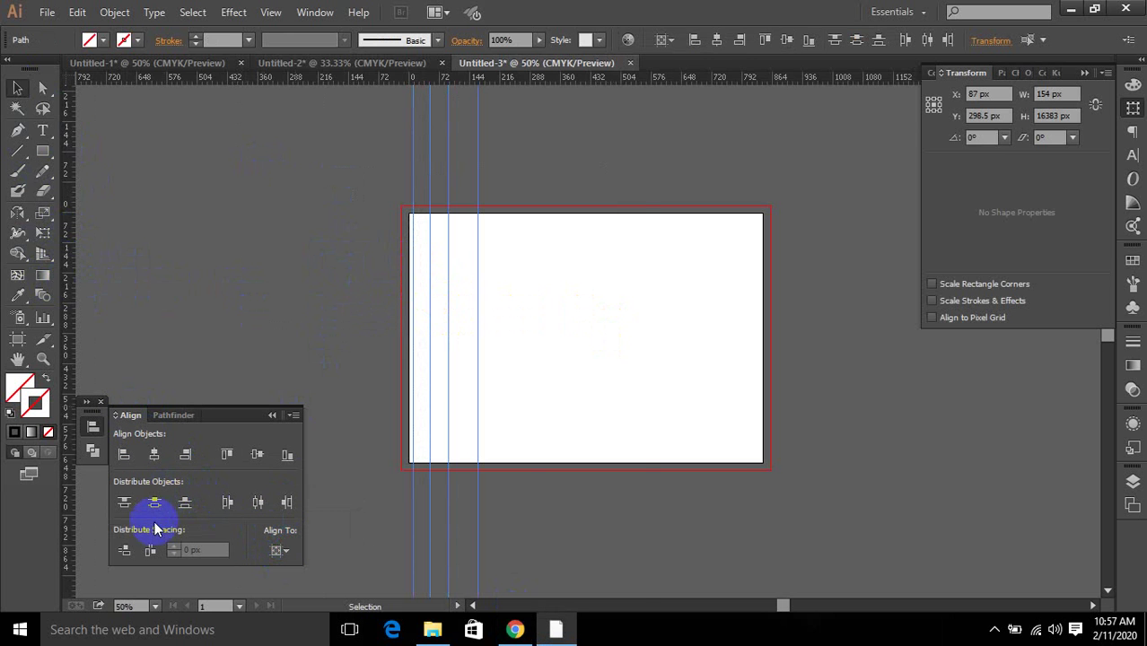
pyautogui.click(258, 502)
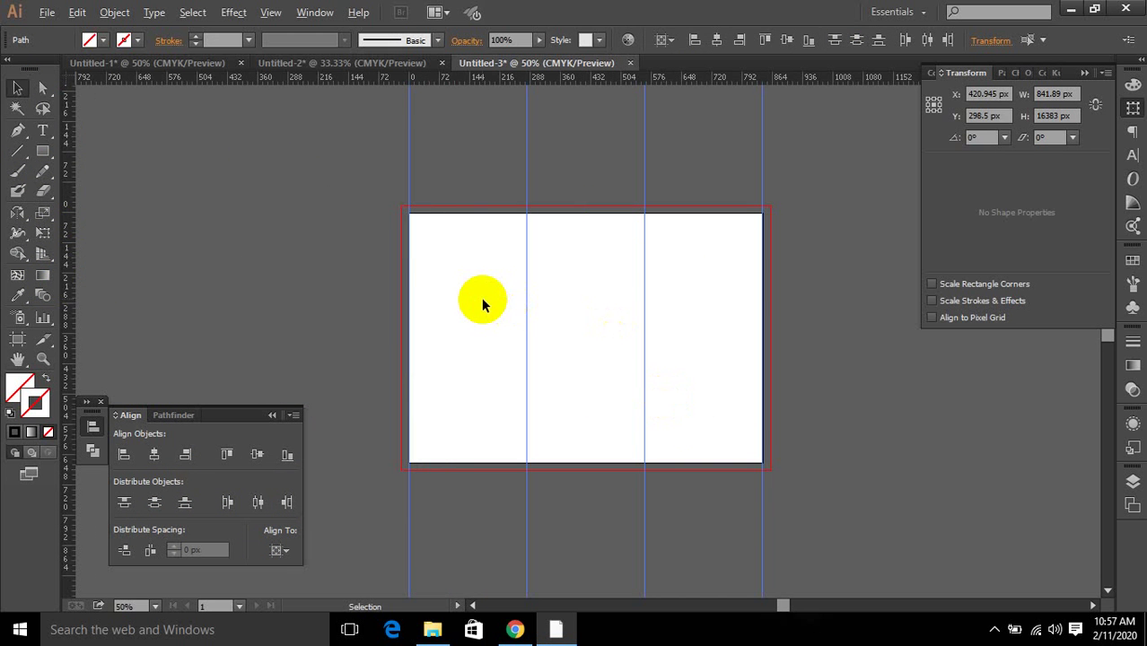
pyautogui.scroll(1, 481, 303)
# Switch to Chrome and preview the bifold or trifold brochure design and the green business flyer pamphlet in the image results.
pyautogui.click(514, 630)
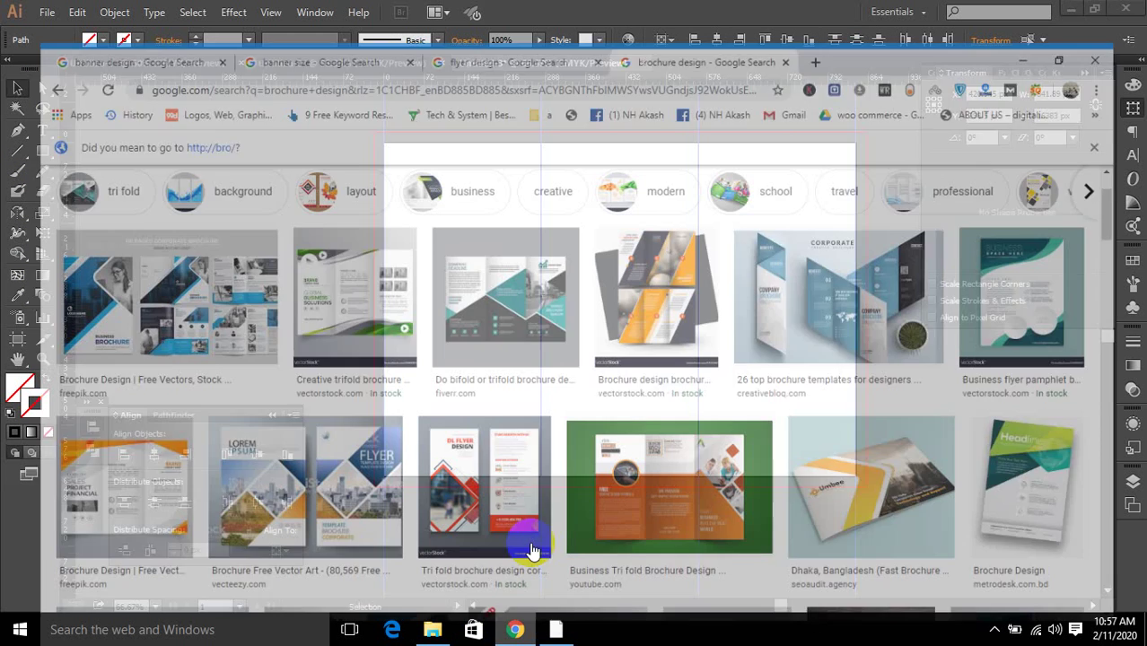
pyautogui.click(524, 317)
pyautogui.scroll(2, 521, 306)
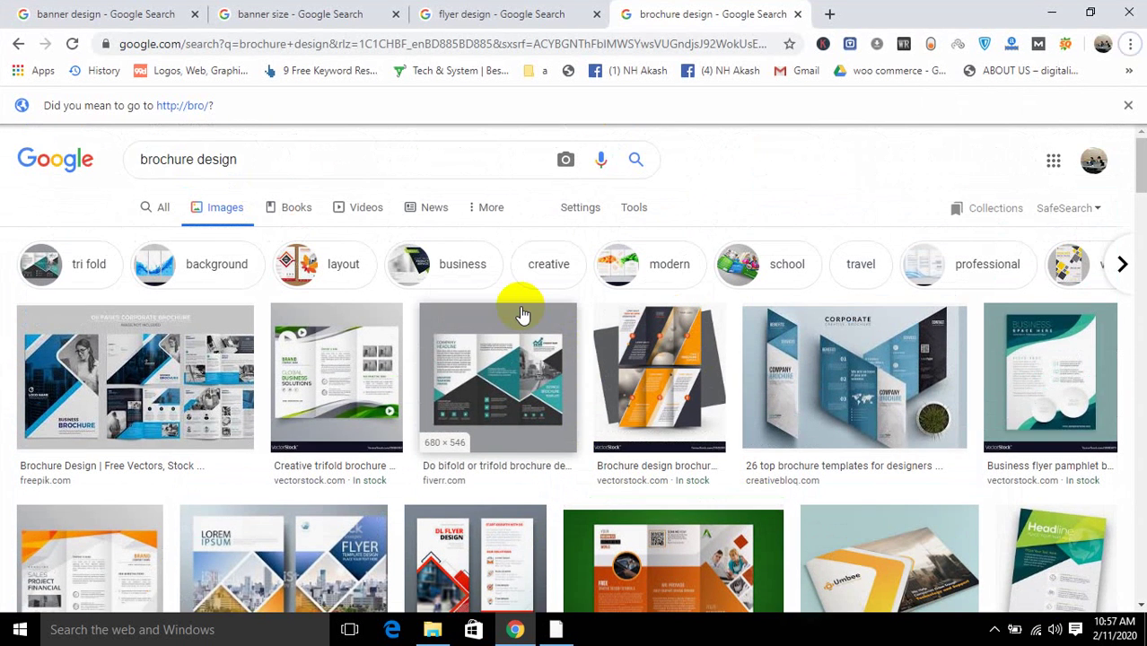
pyautogui.click(450, 386)
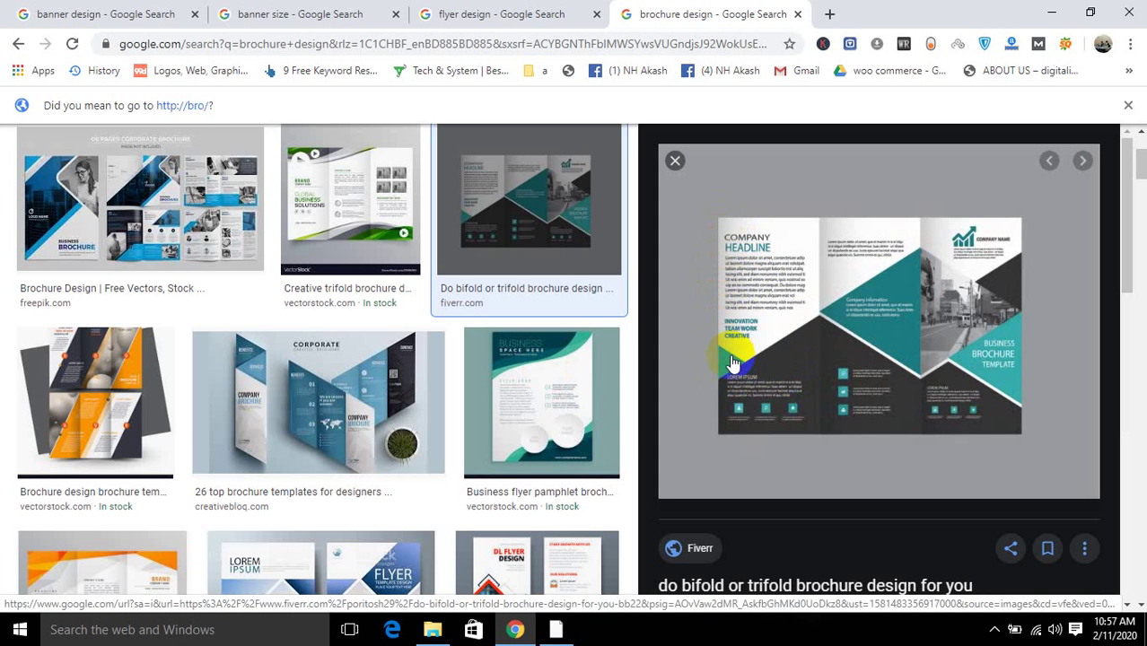
pyautogui.click(458, 14)
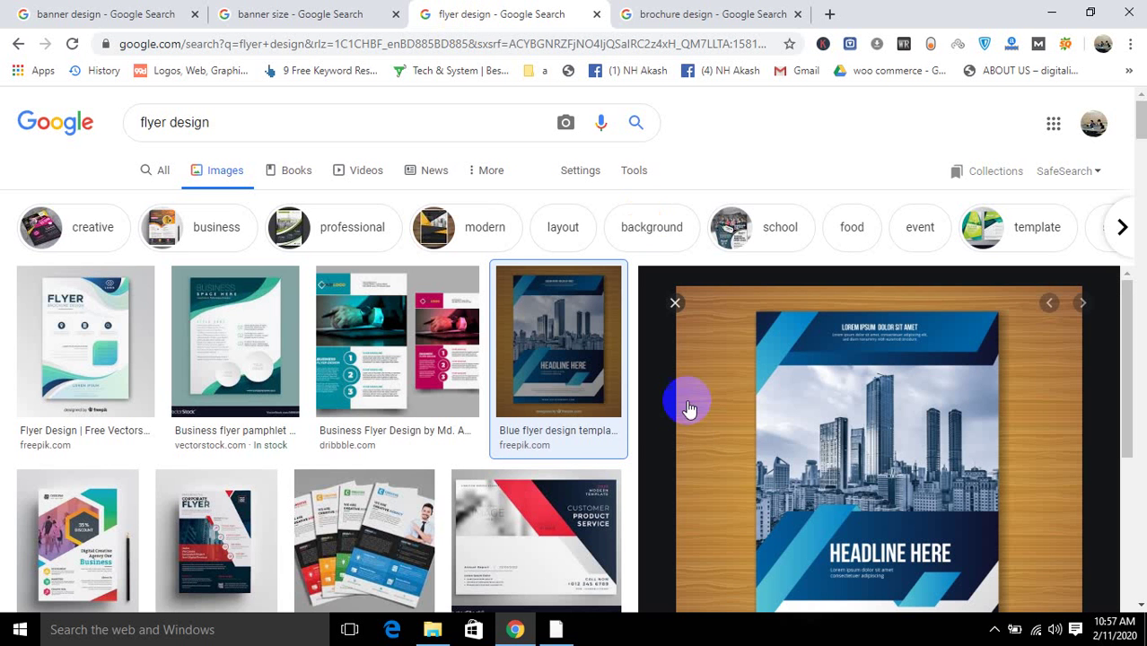
pyautogui.click(226, 346)
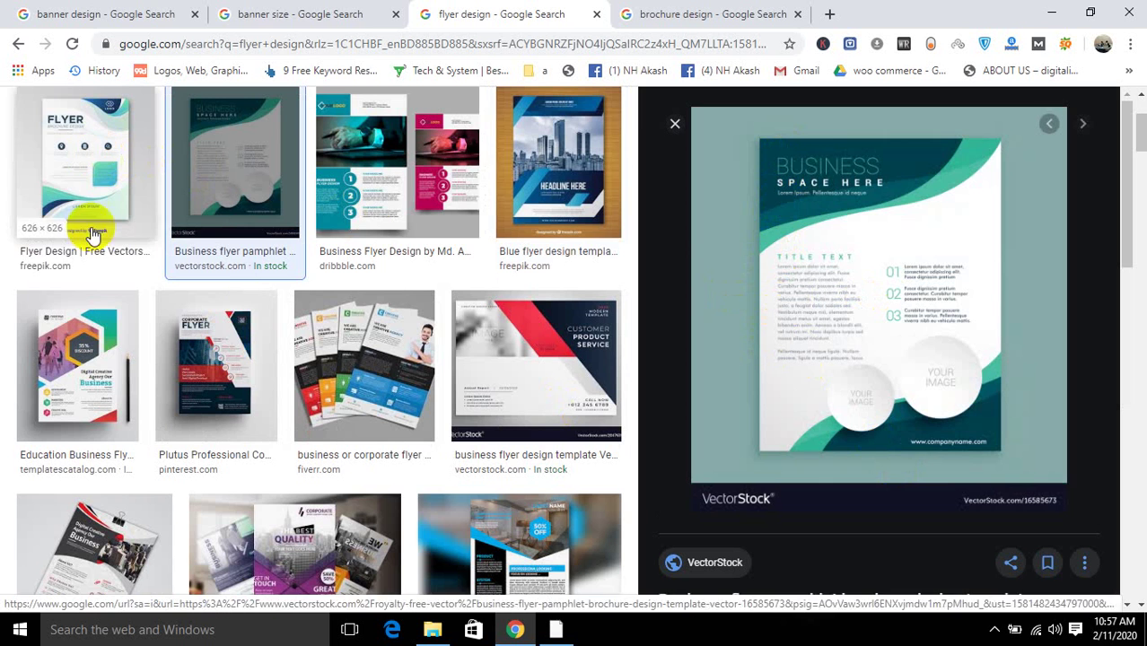
# Review the roll-up banner and bifold or trifold brochure previews in Chrome, and return to Illustrator.
pyautogui.click(175, 15)
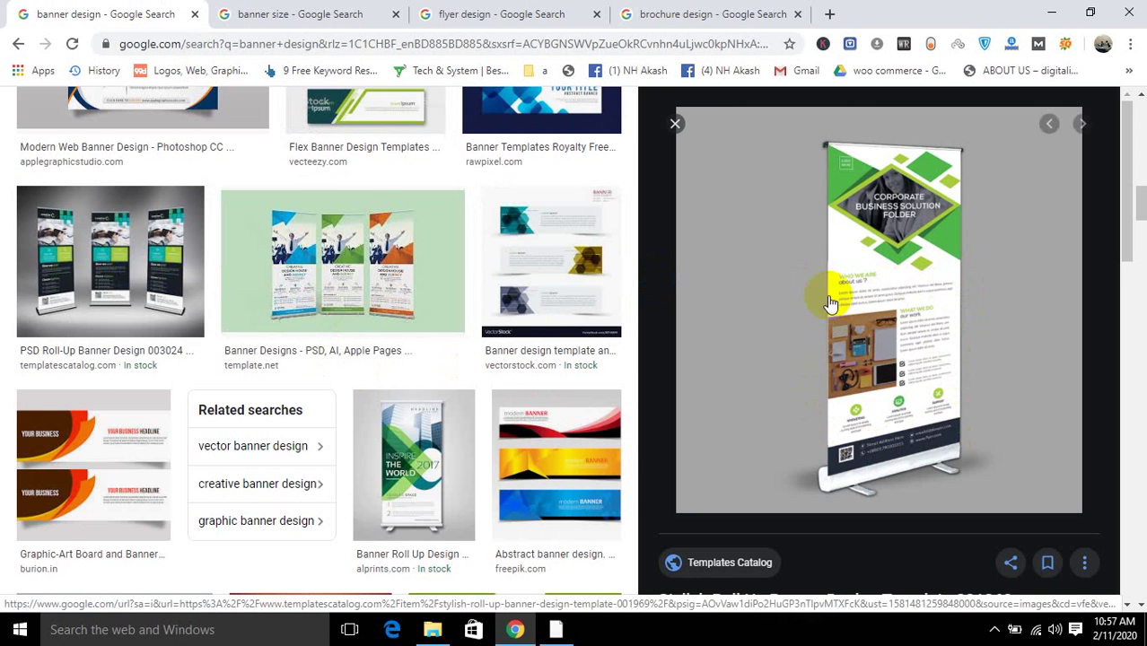
pyautogui.click(692, 13)
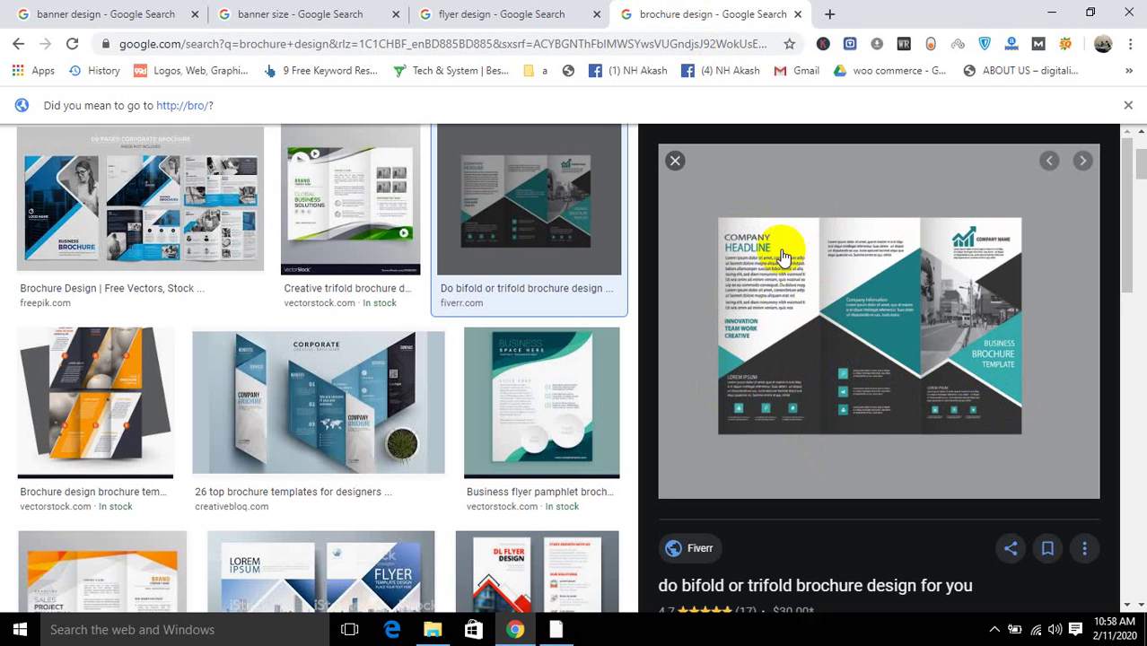
pyautogui.click(556, 629)
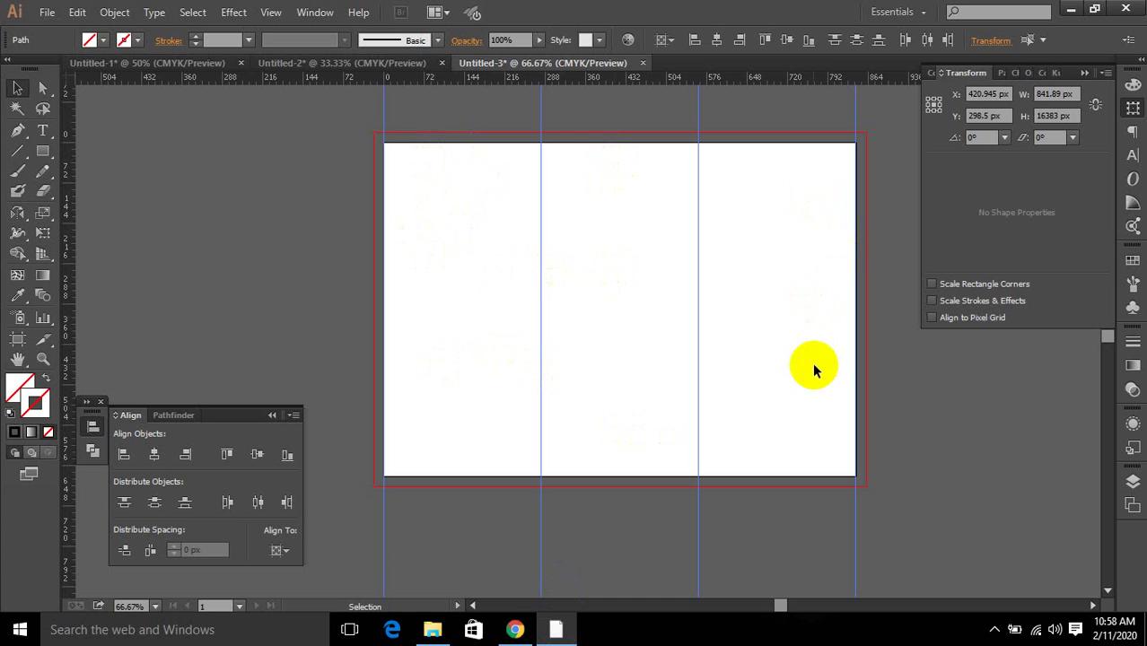
# Add six vertical margin guides just inside both edges of each brochure column, including ones at about 33, 597 and 804 px.
pyautogui.moveTo(72, 222); pyautogui.dragTo(404, 207)
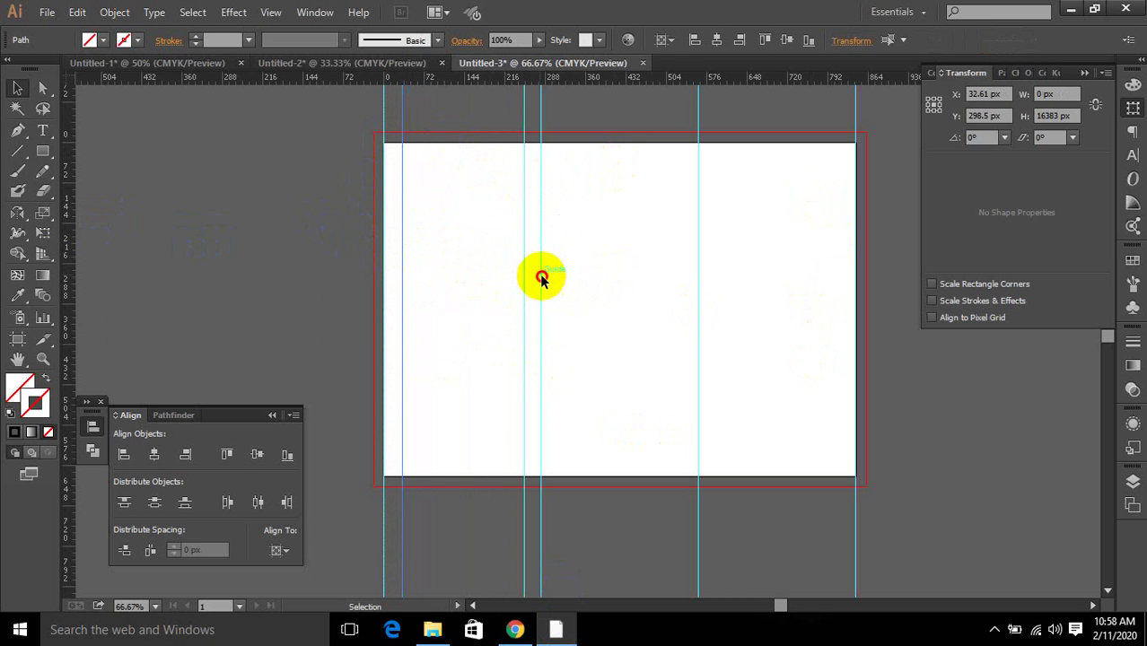
pyautogui.moveTo(541, 280); pyautogui.dragTo(720, 315)
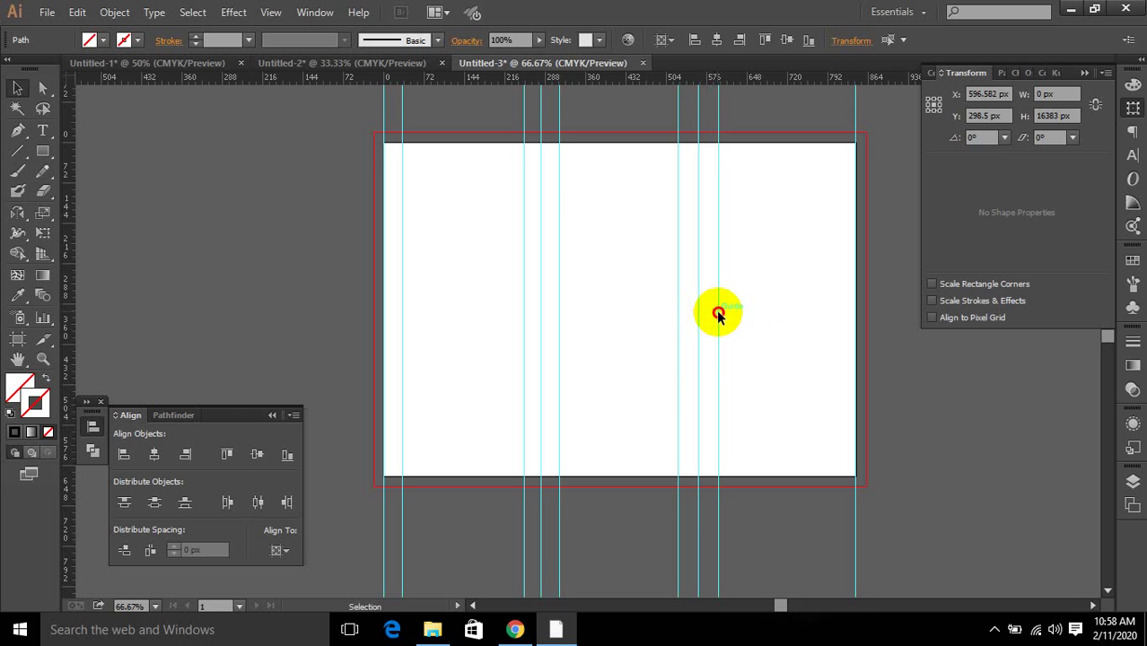
pyautogui.moveTo(718, 314); pyautogui.dragTo(835, 257)
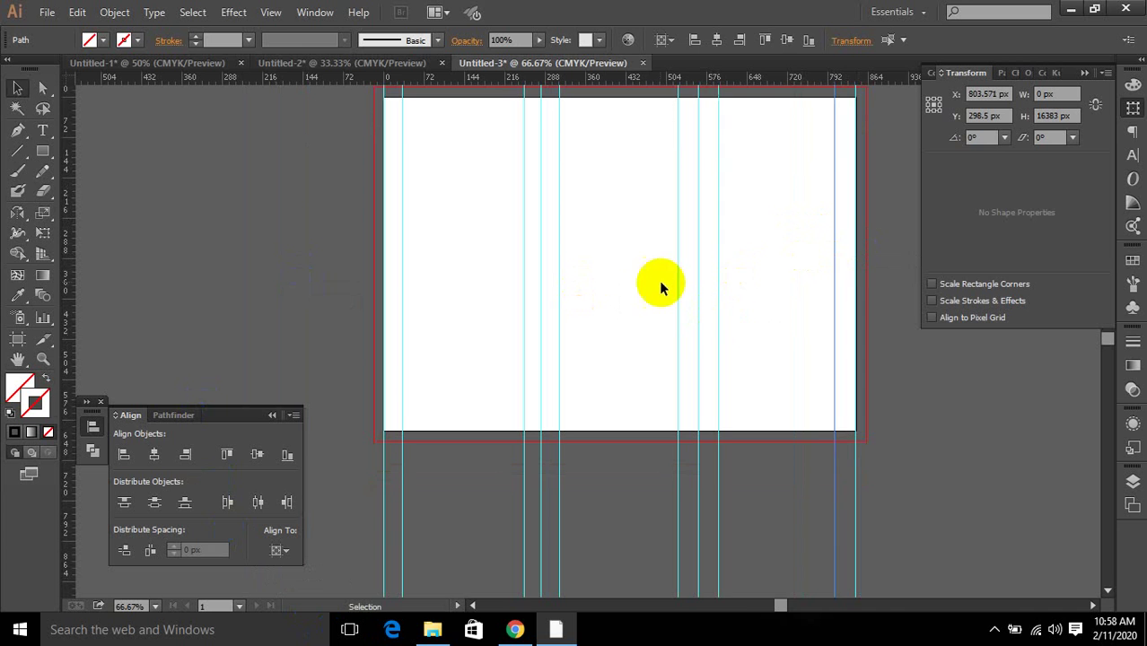
pyautogui.scroll(-1, 652, 295)
pyautogui.scroll(2, 613, 346)
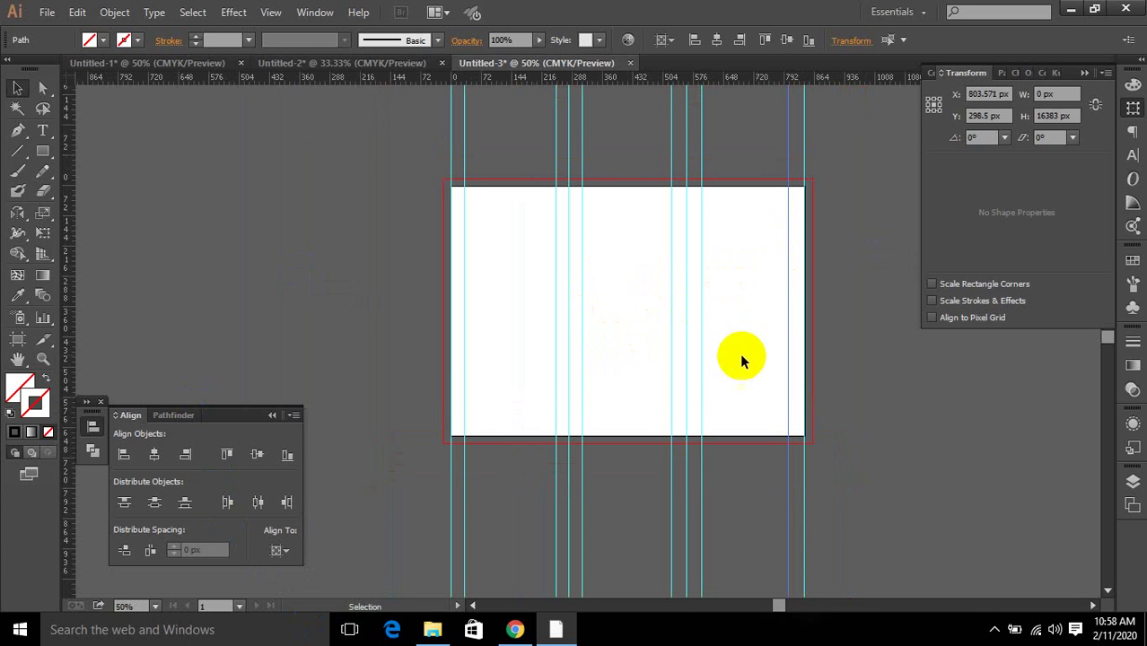
pyautogui.click(846, 368)
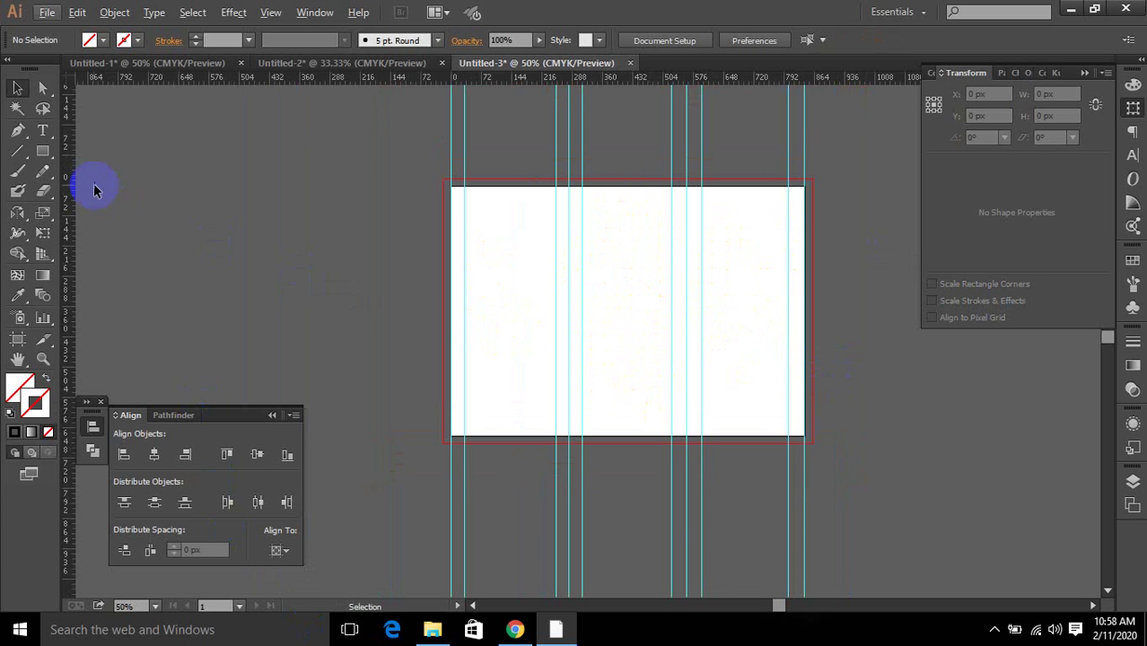
# Try drawing a large wavy shape with the Pen tool across the lower half of the page, extending past its edges.
pyautogui.click(17, 130)
pyautogui.click(367, 398)
pyautogui.moveTo(507, 275); pyautogui.dragTo(518, 260)
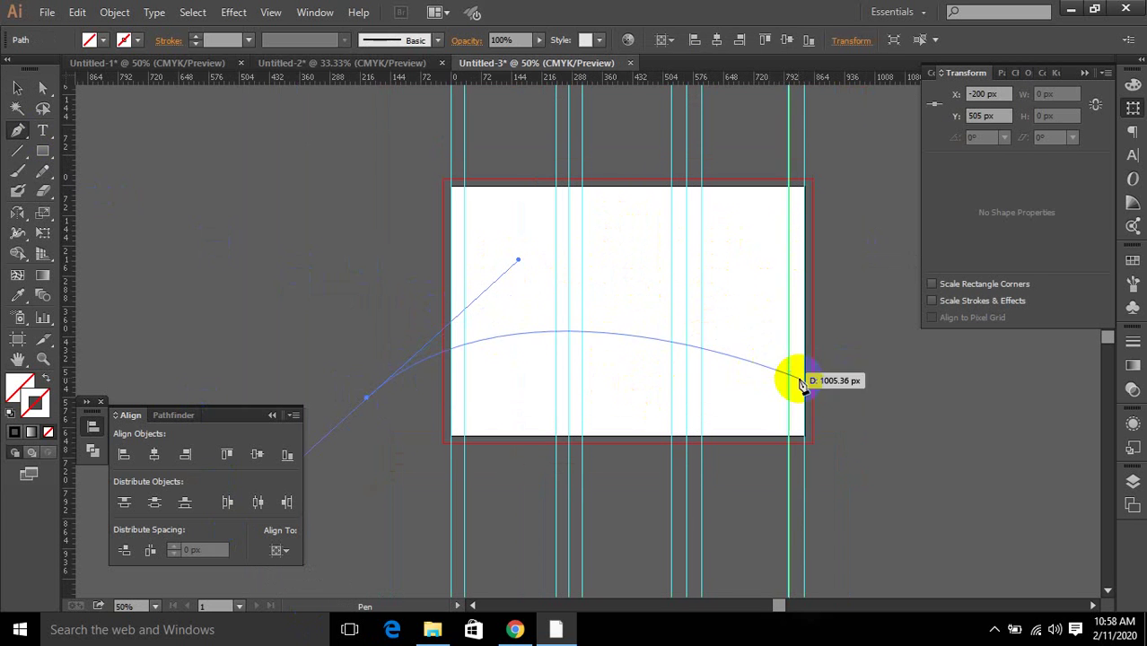
pyautogui.moveTo(867, 352); pyautogui.dragTo(869, 239)
pyautogui.click(894, 517)
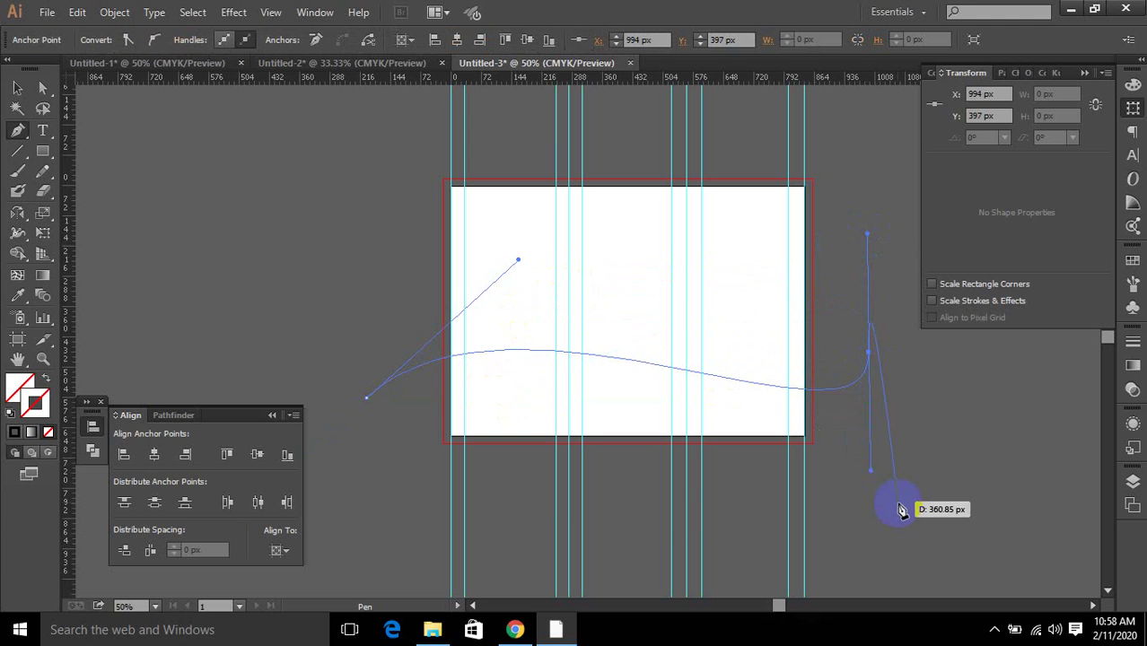
pyautogui.moveTo(638, 531); pyautogui.dragTo(617, 528)
pyautogui.moveTo(415, 475); pyautogui.dragTo(402, 457)
pyautogui.click(359, 395)
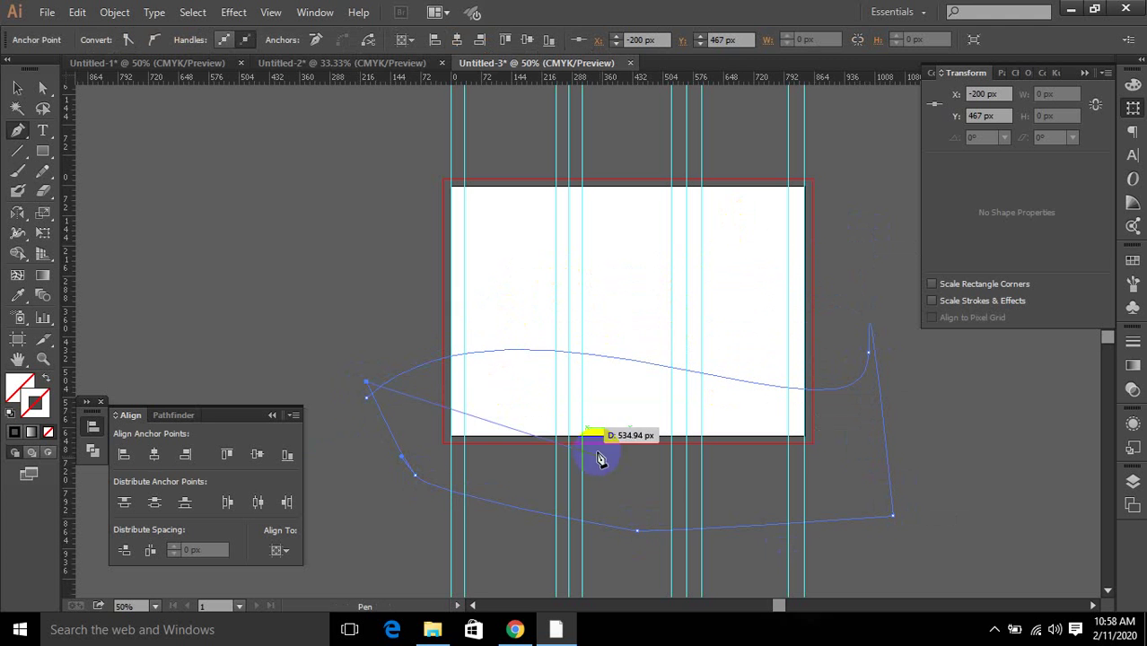
# Switch to Chrome, preview the green creative trifold brochure, browse more brochure results, and return to Illustrator.
pyautogui.click(517, 630)
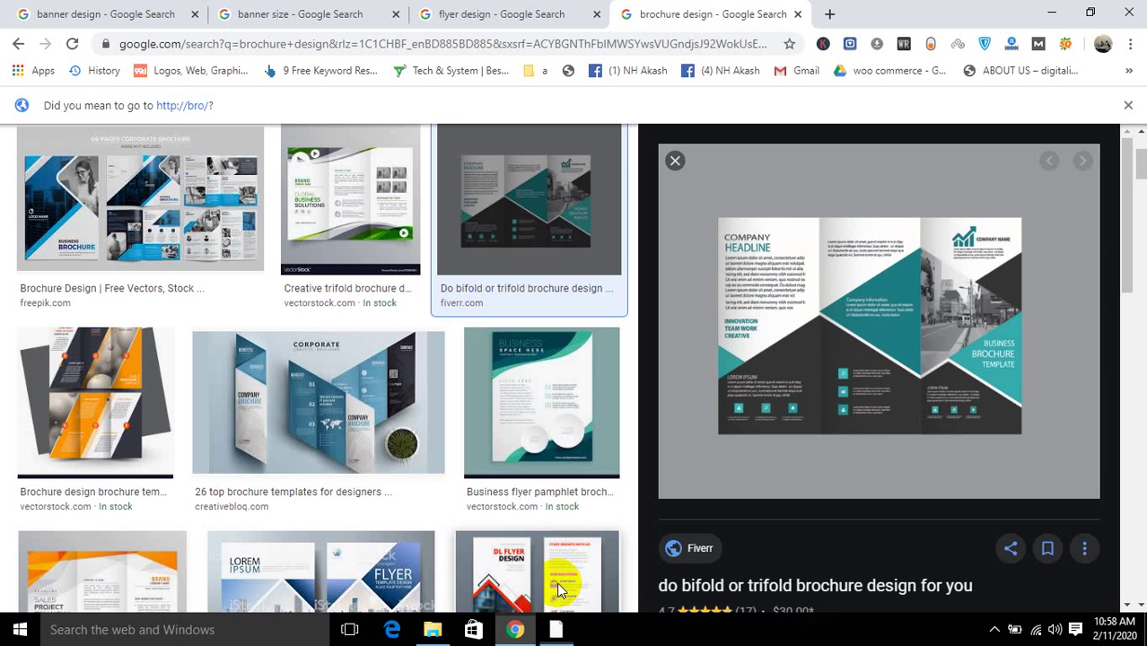
pyautogui.click(331, 195)
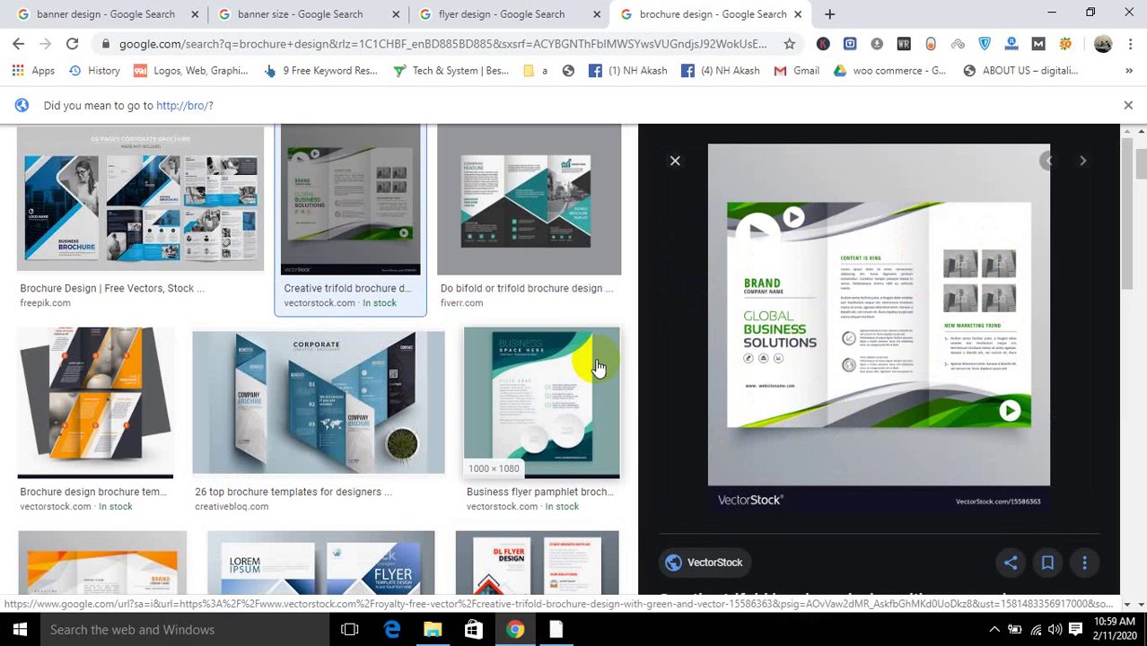
pyautogui.scroll(-5, 602, 366)
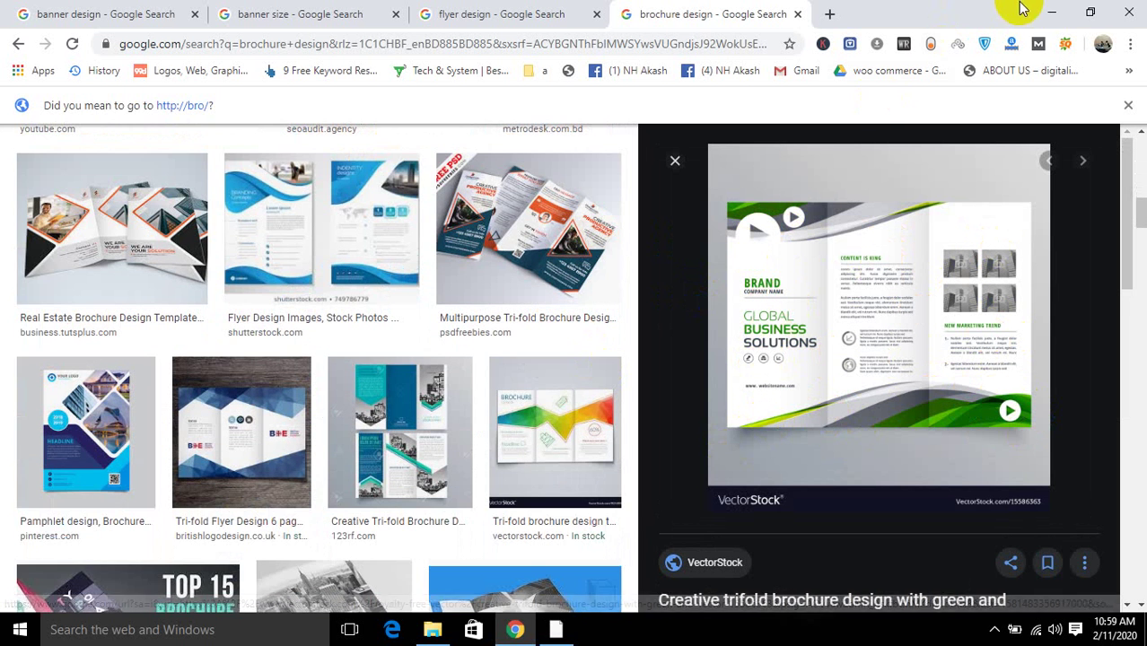
pyautogui.click(1052, 12)
# Delete the wavy Pen path from the brochure page.
pyautogui.press('v')
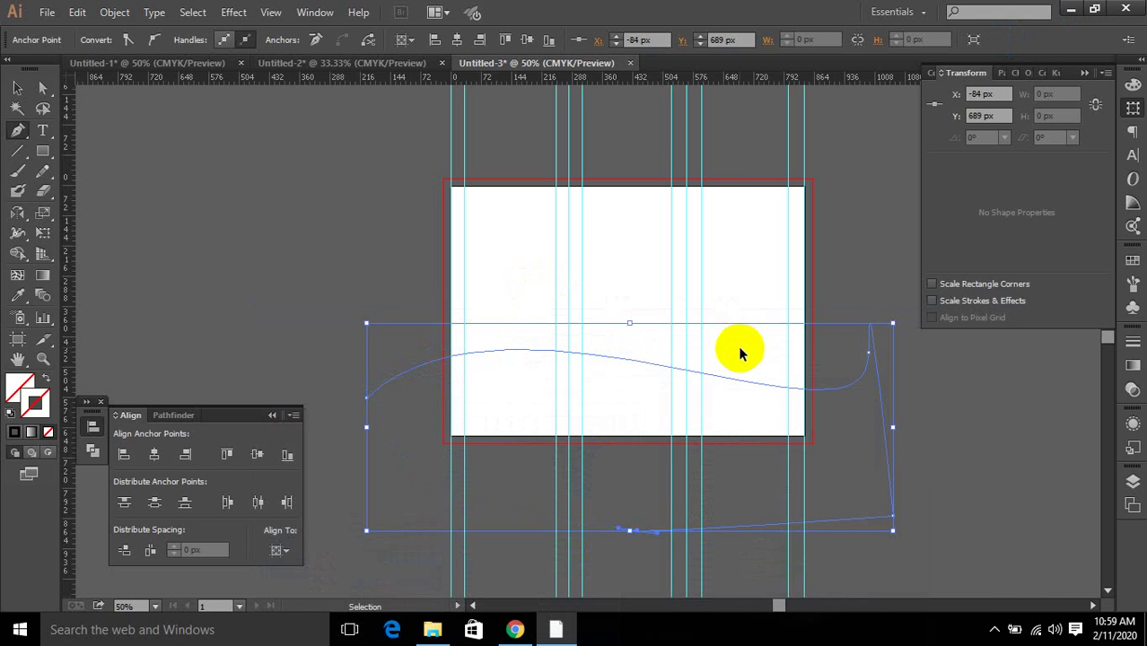
pyautogui.press('Delete')
pyautogui.press('Delete')
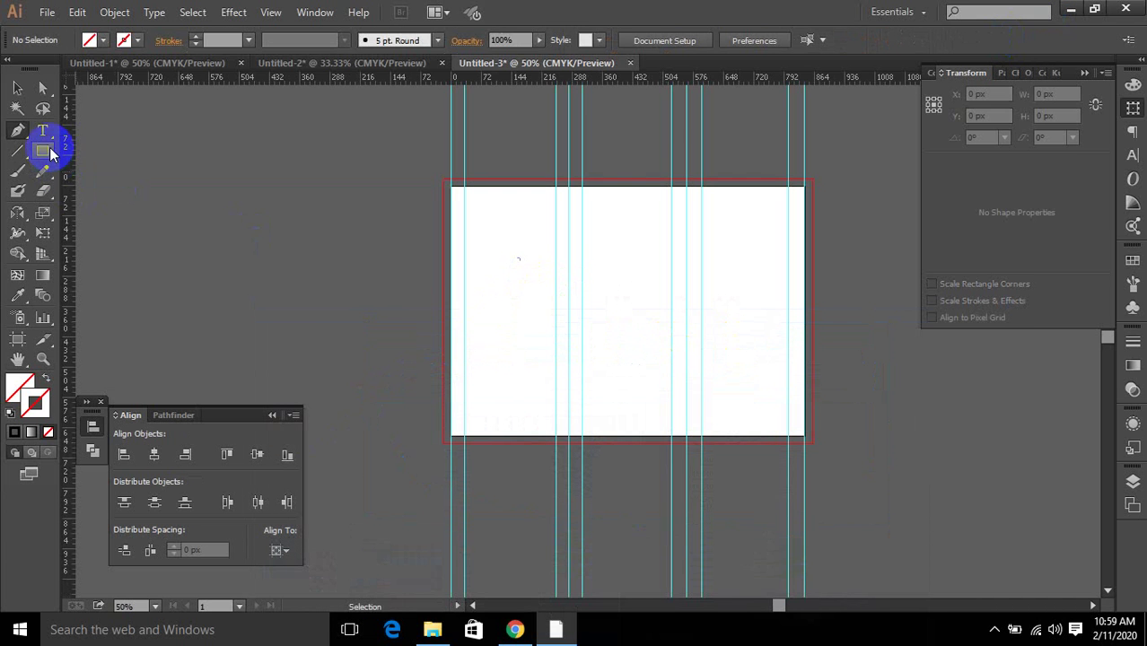
pyautogui.click(52, 155)
pyautogui.moveTo(418, 295); pyautogui.dragTo(458, 322)
pyautogui.press('Delete')
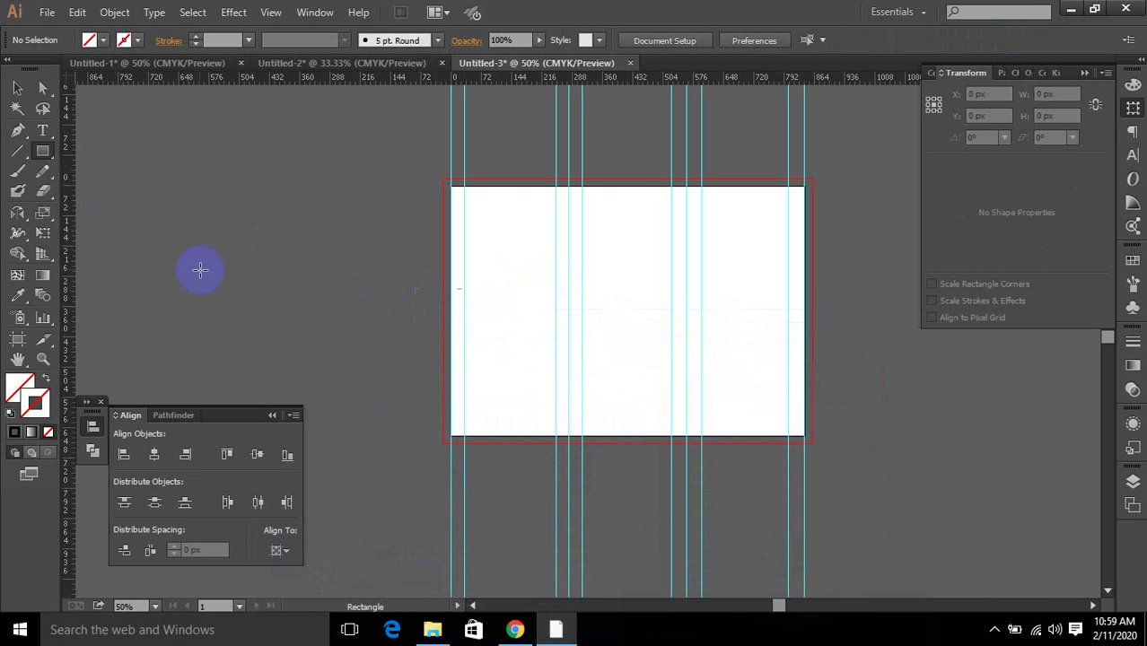
# Draw a straight-edged zigzag shape with the Pen tool across all three columns, extending past the page's side and lower edges.
pyautogui.click(396, 285)
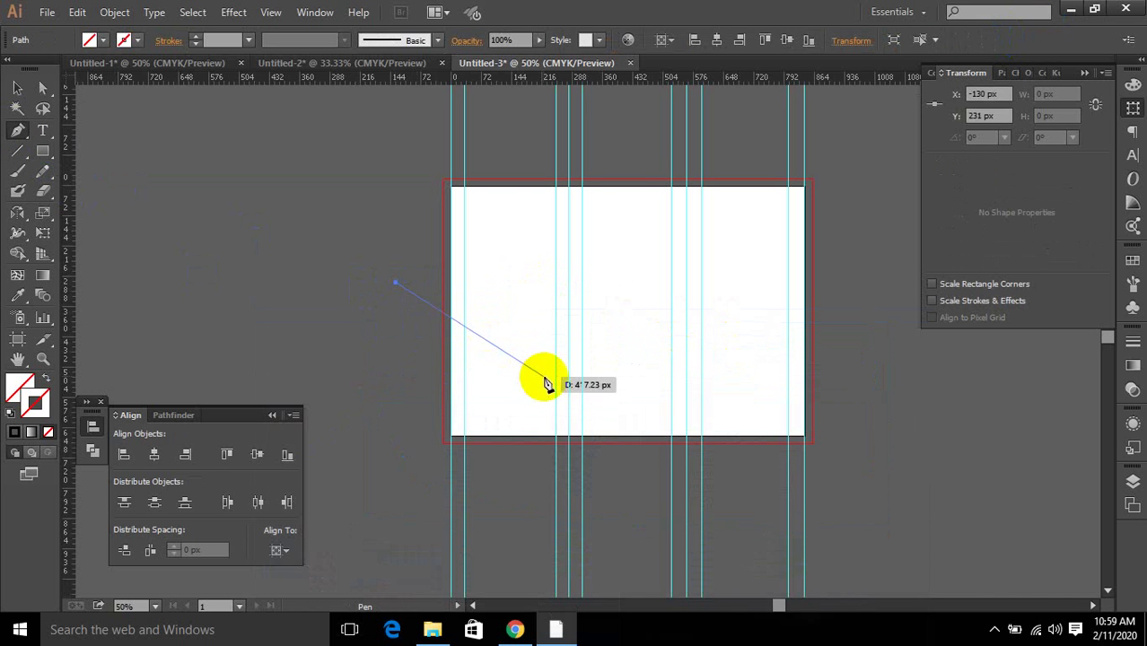
pyautogui.click(544, 376)
pyautogui.click(602, 347)
pyautogui.click(687, 398)
pyautogui.click(725, 322)
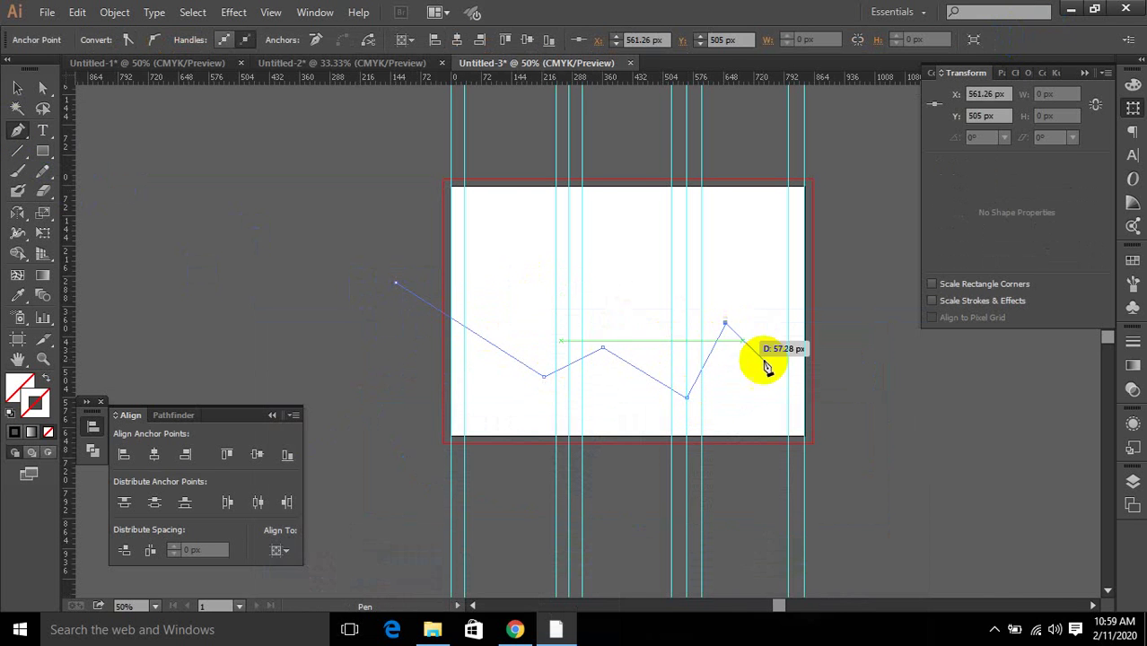
pyautogui.click(833, 418)
pyautogui.click(834, 467)
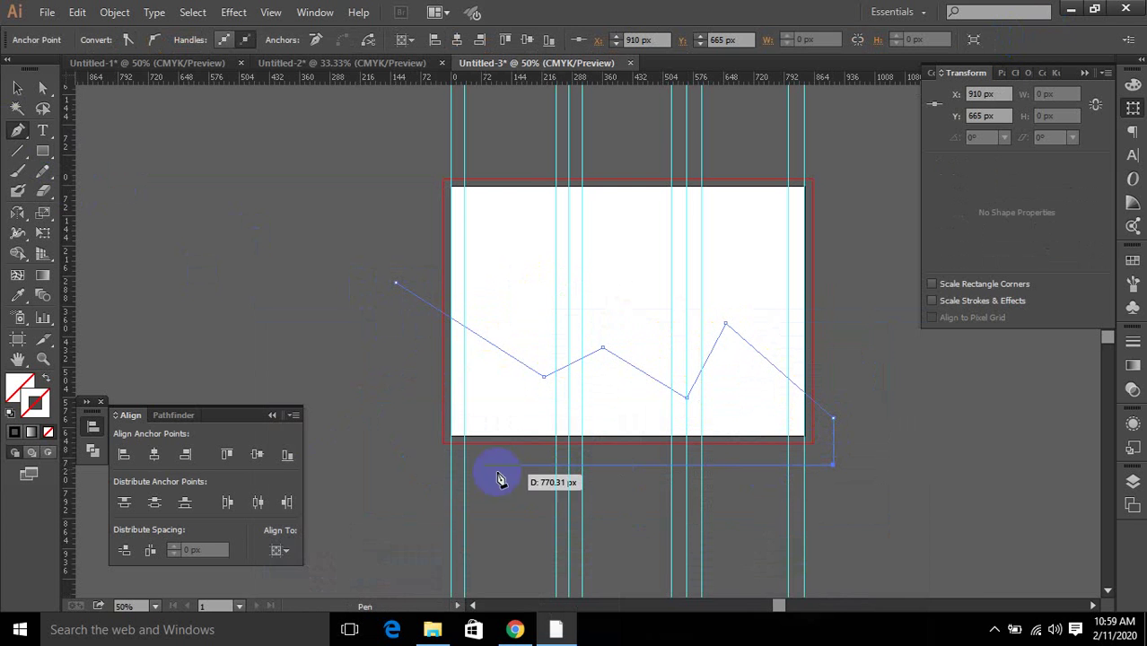
pyautogui.click(396, 466)
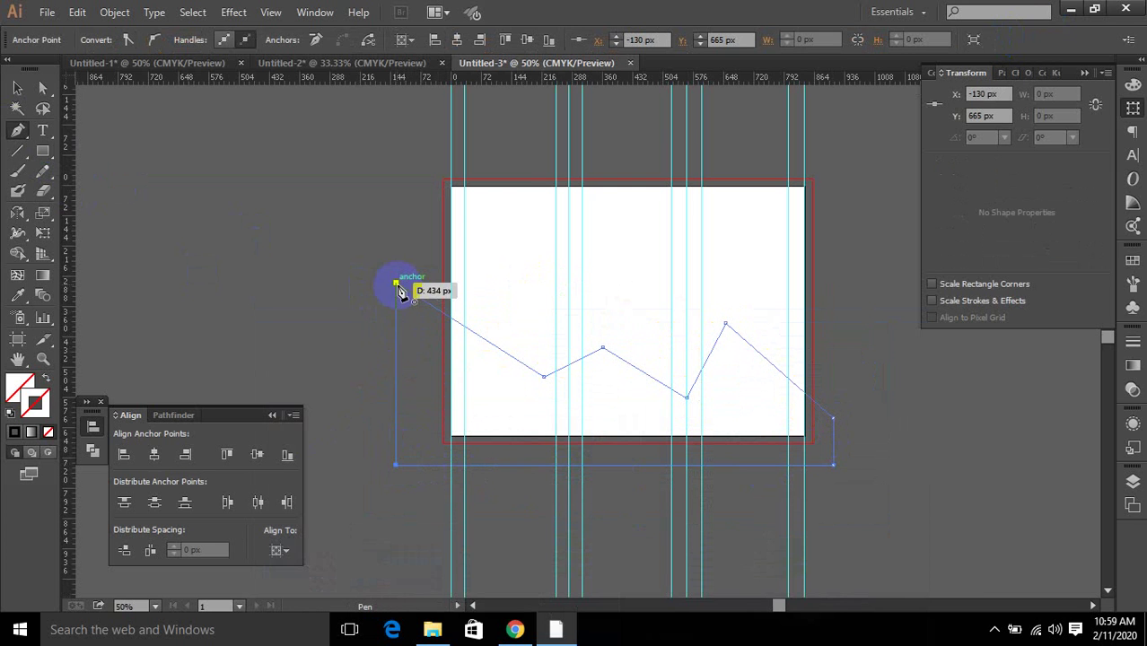
# Close and select the zigzag shape, fill it with red and deselect it.
pyautogui.click(18, 88)
pyautogui.click(19, 386)
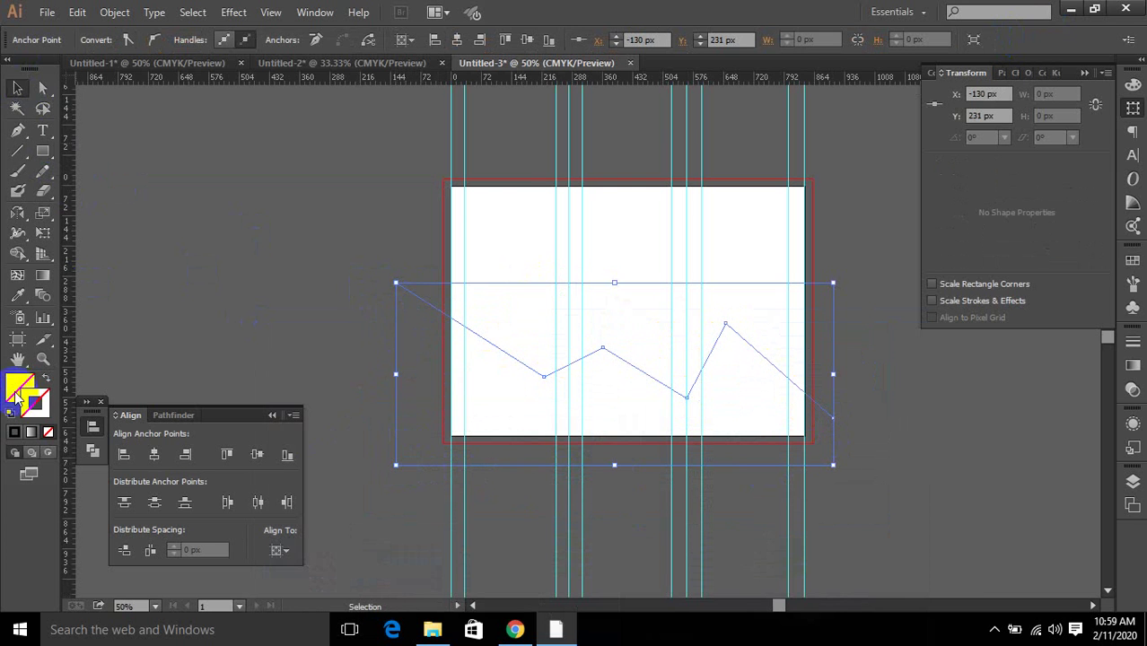
pyautogui.click(392, 368)
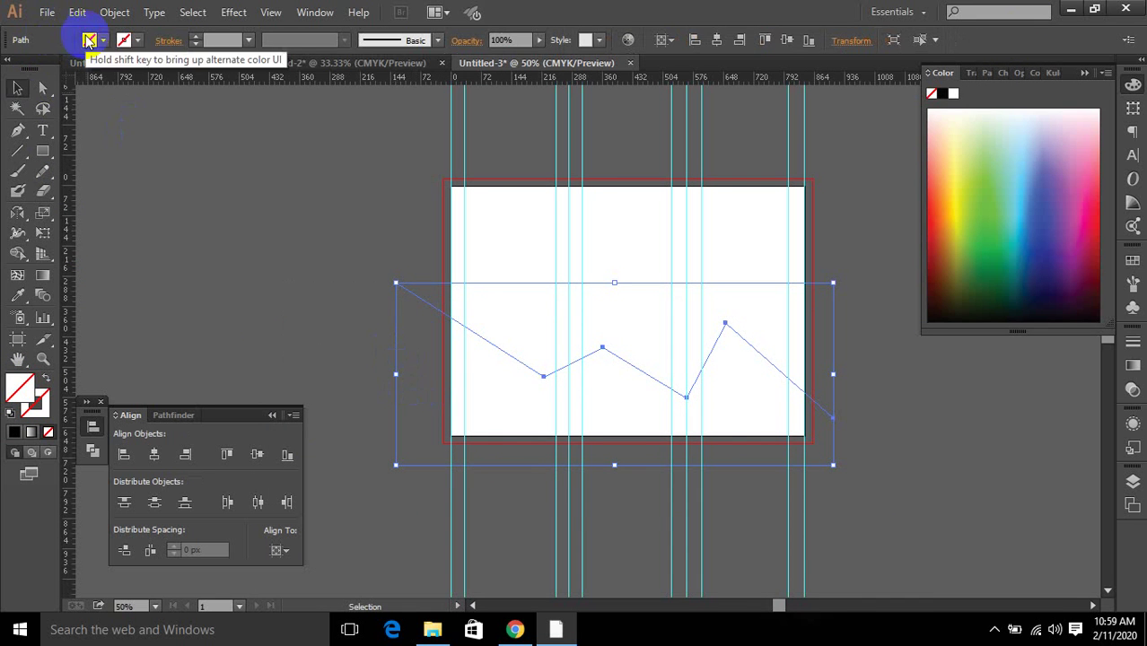
pyautogui.click(90, 39)
pyautogui.click(56, 68)
pyautogui.click(256, 192)
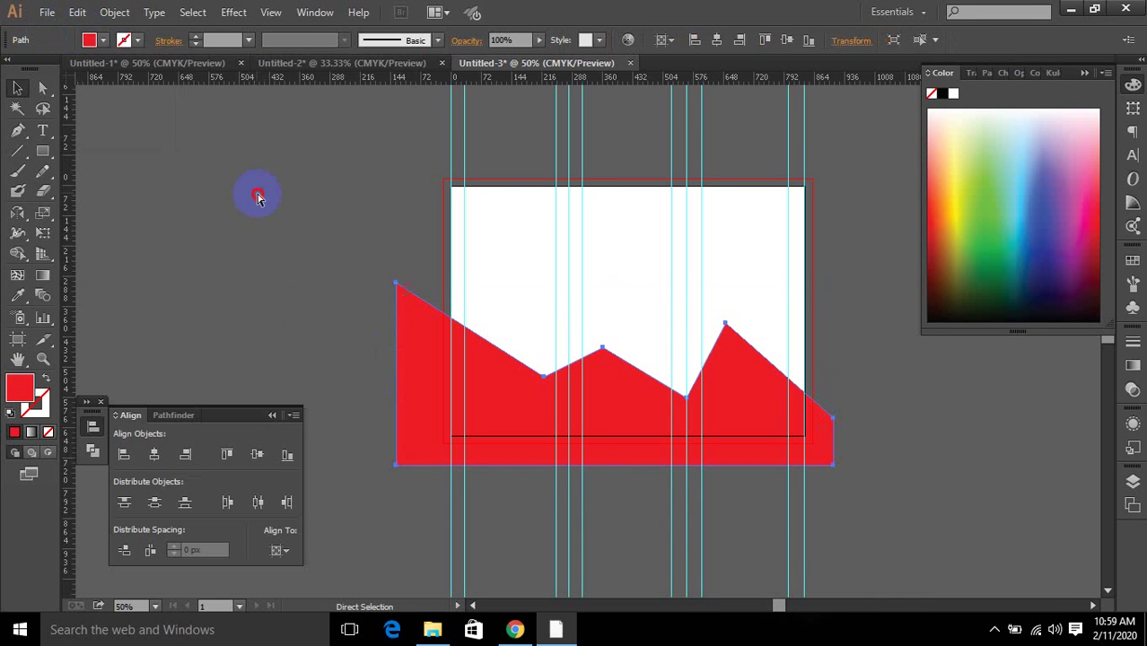
# Create an area text frame between the first column's margin guides, above the red shape, and fill it with placeholder text.
pyautogui.click(50, 154)
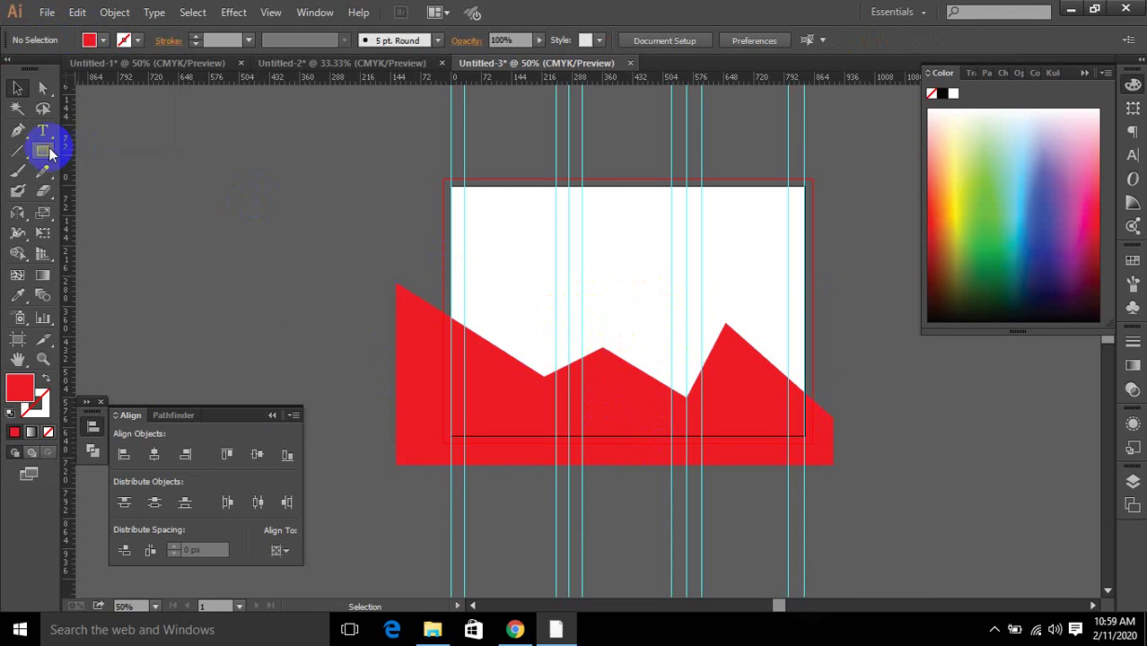
pyautogui.click(42, 132)
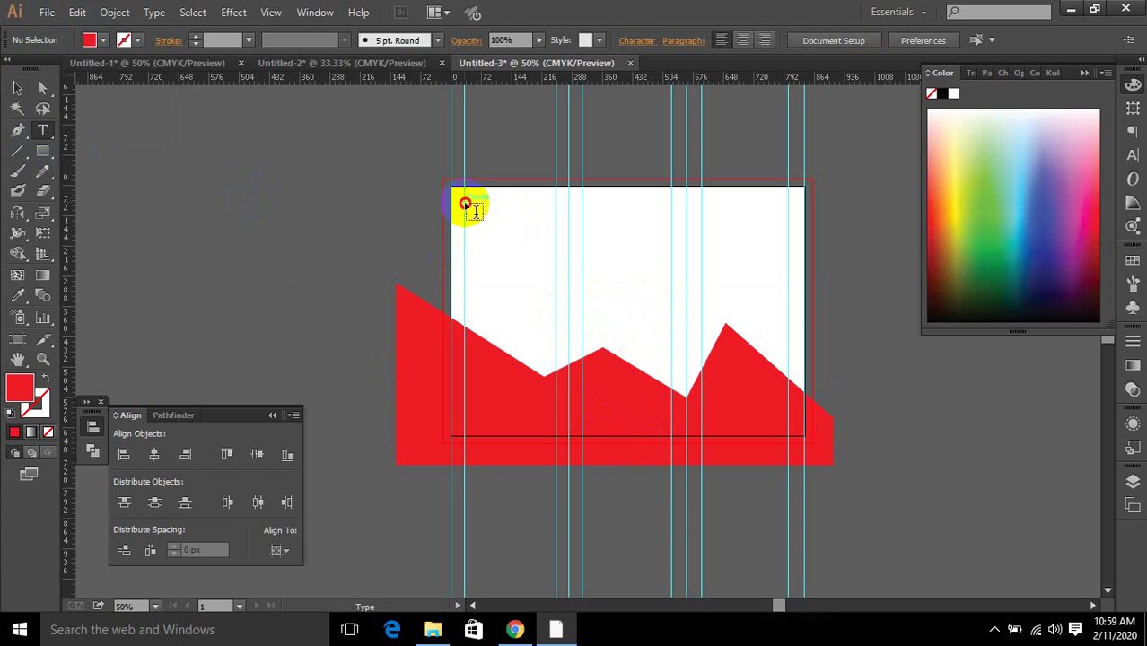
pyautogui.moveTo(465, 203); pyautogui.dragTo(556, 320)
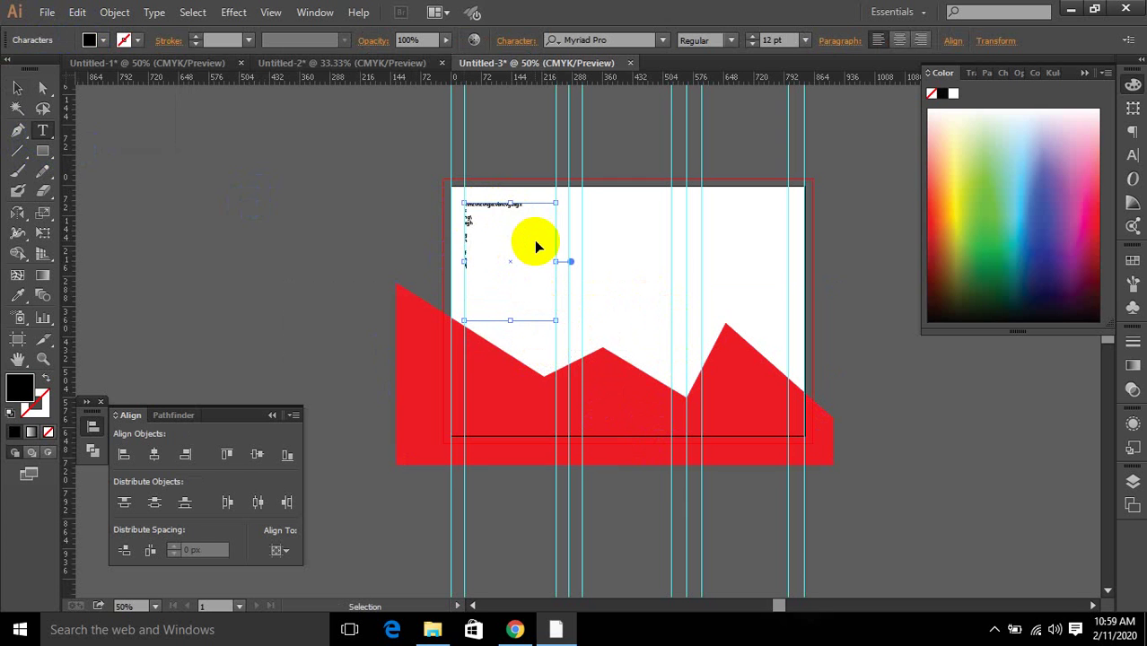
# Duplicate the first column's text frame into the second and third columns, aligned to their margin guides, and deselect.
pyautogui.keyDown('ctrl'); pyautogui.click(535, 240); pyautogui.keyUp('ctrl')
pyautogui.keyDown('ctrl'); pyautogui.click(503, 205); pyautogui.keyUp('ctrl')
pyautogui.moveTo(504, 206); pyautogui.dragTo(627, 219)
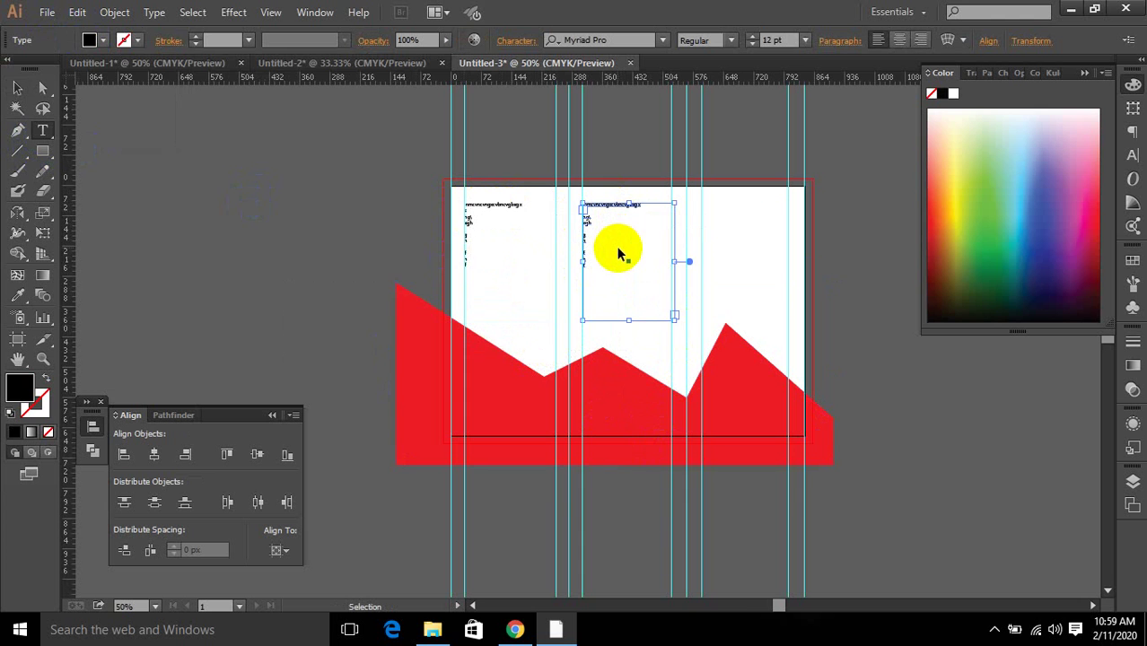
pyautogui.hotkey('ctrl', 'd')
pyautogui.click(42, 87)
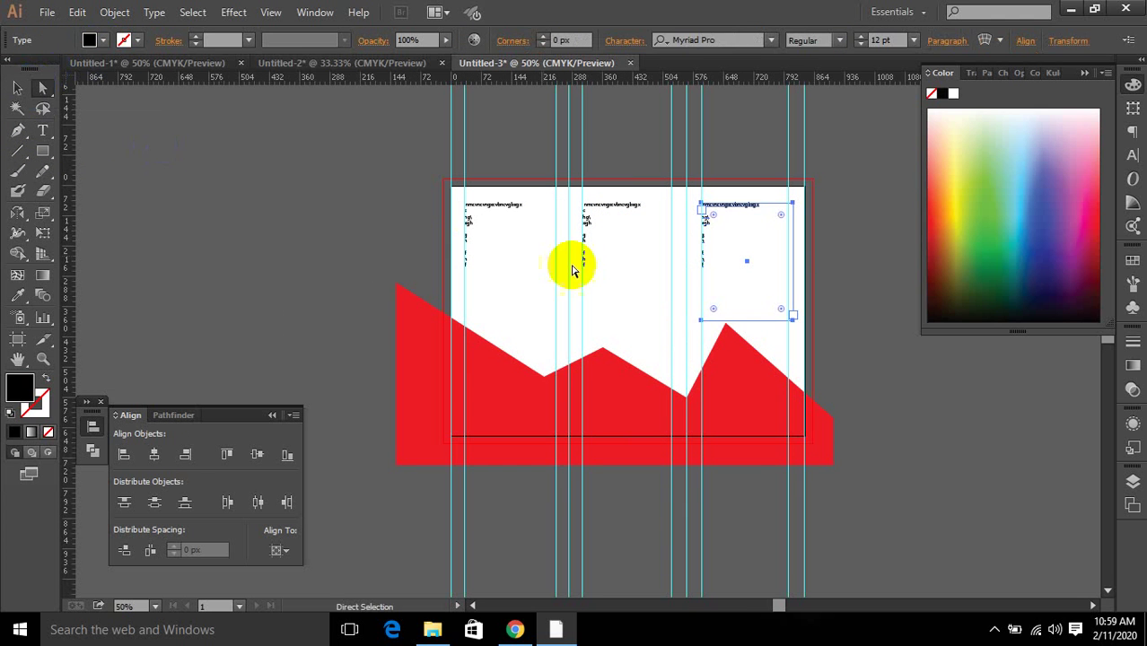
pyautogui.click(832, 384)
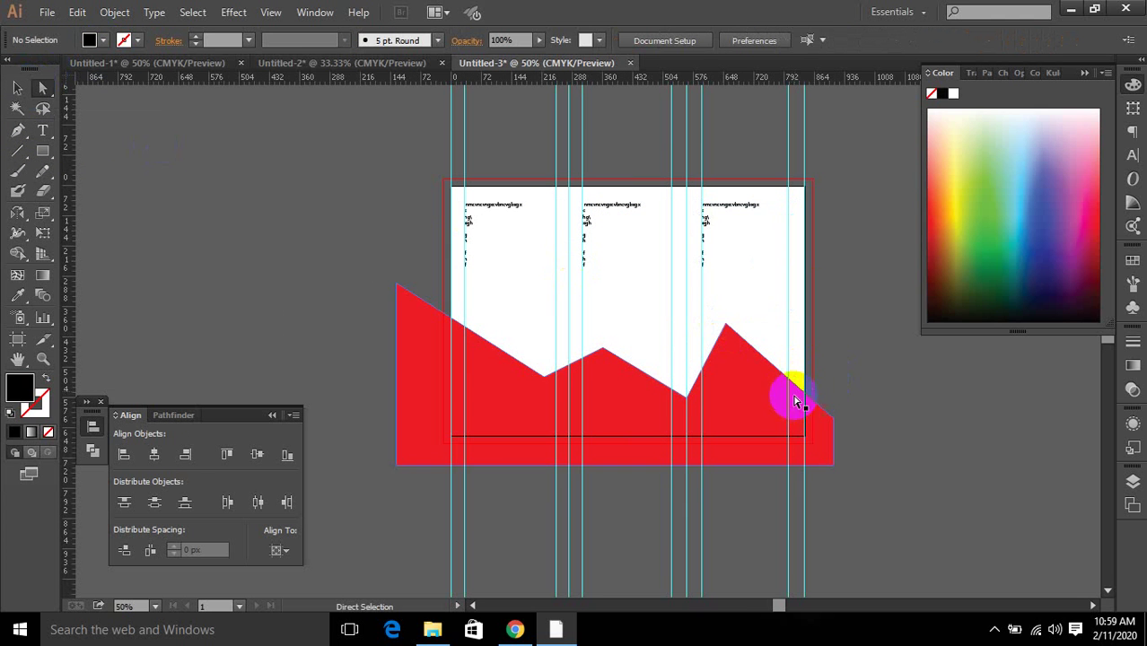
pyautogui.scroll(1, 832, 358)
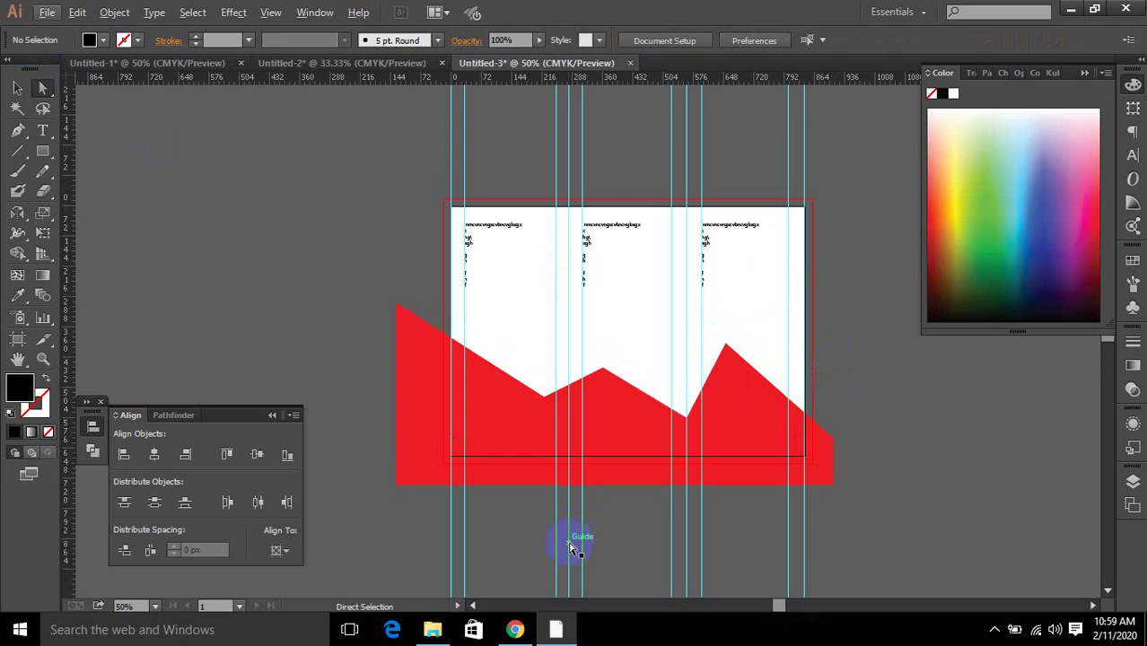
# Switch to Chrome, open the creative trifold brochure's source page in a new tab, and return to its preview in the image results.
pyautogui.click(516, 628)
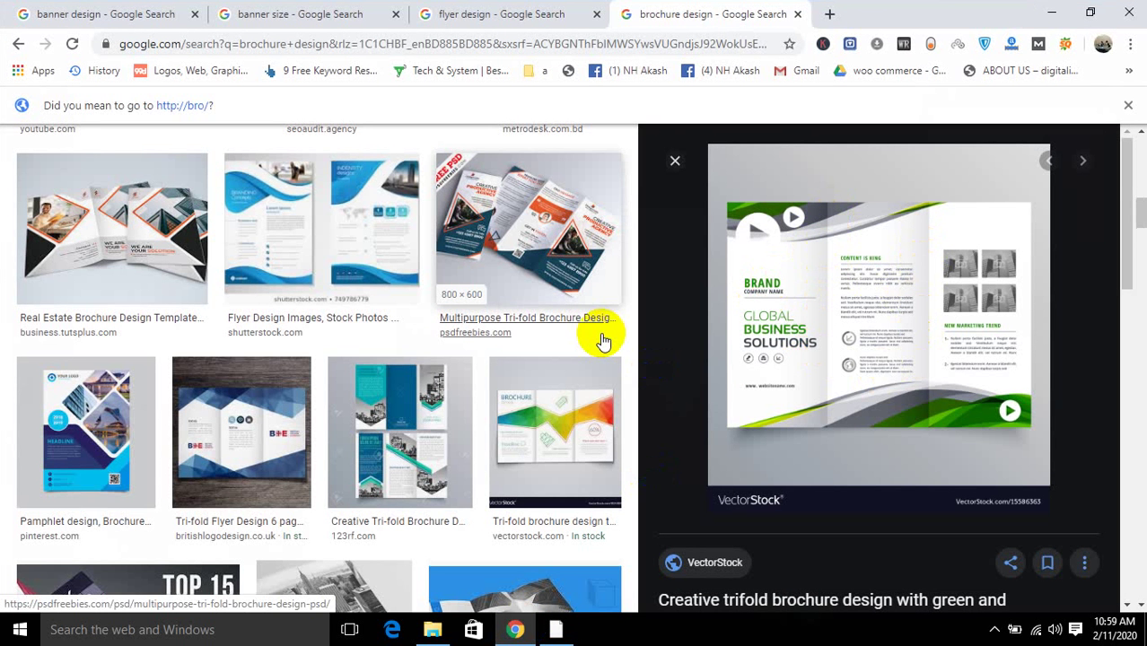
pyautogui.click(855, 434)
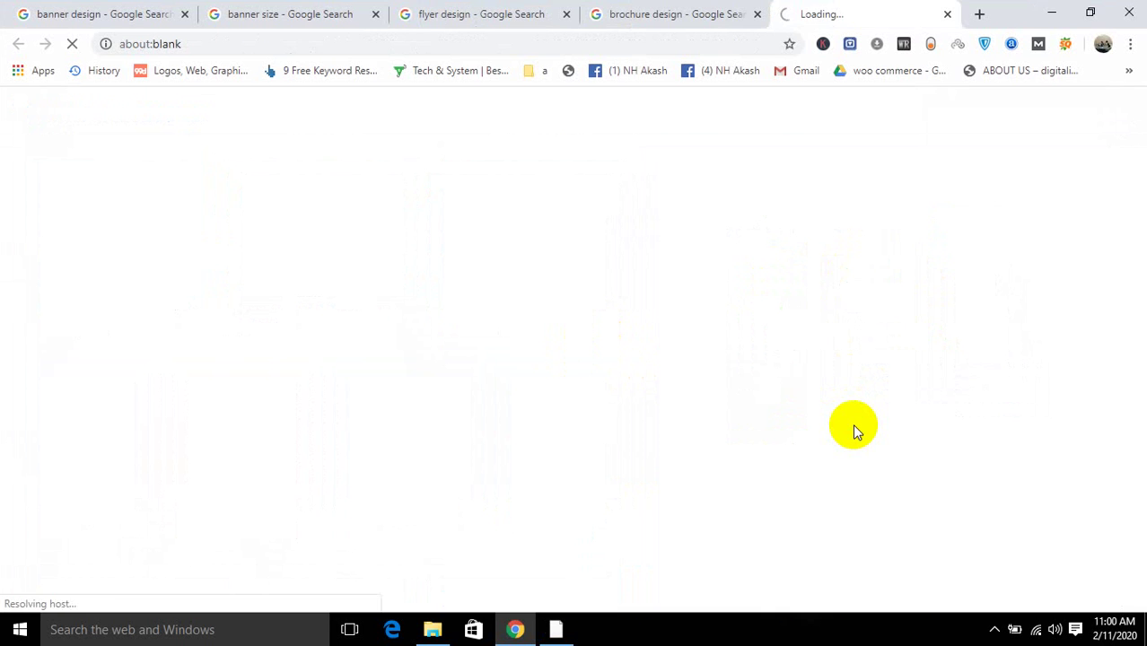
pyautogui.click(685, 16)
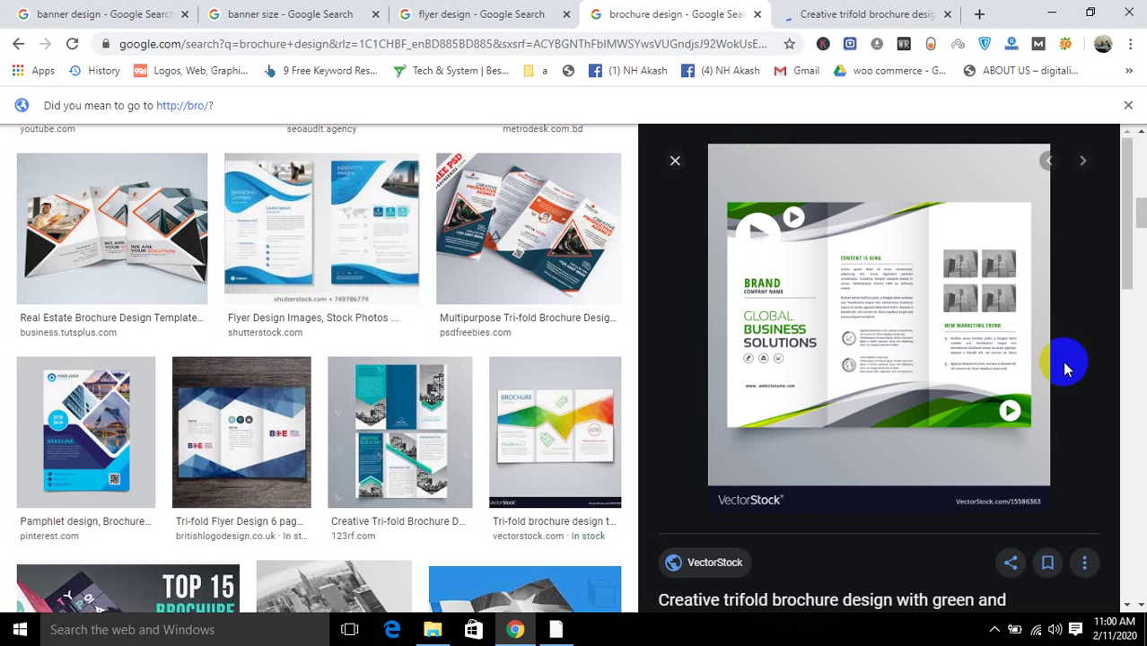
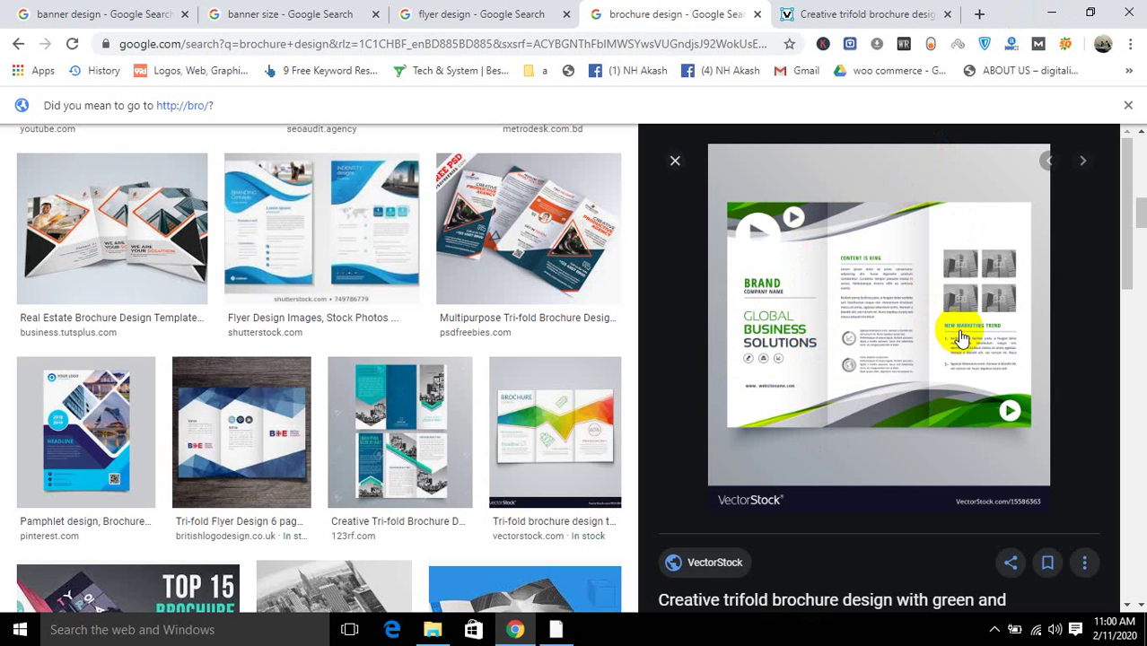
# Search Google for "brochure mockup" in a new tab.
pyautogui.click(977, 13)
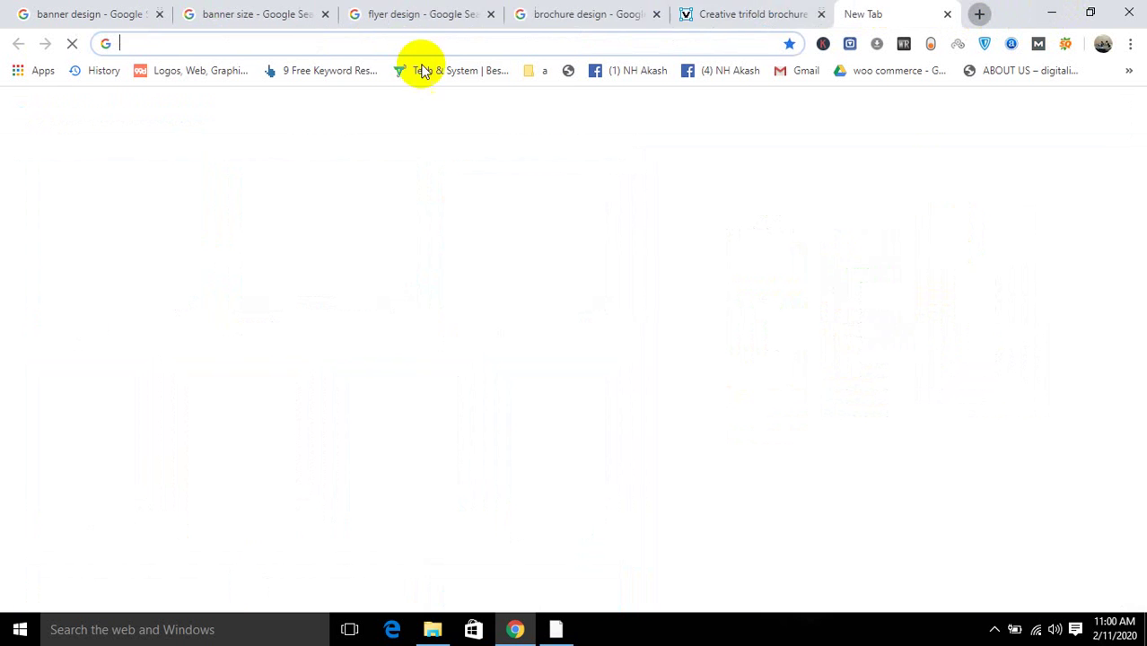
pyautogui.write('br')
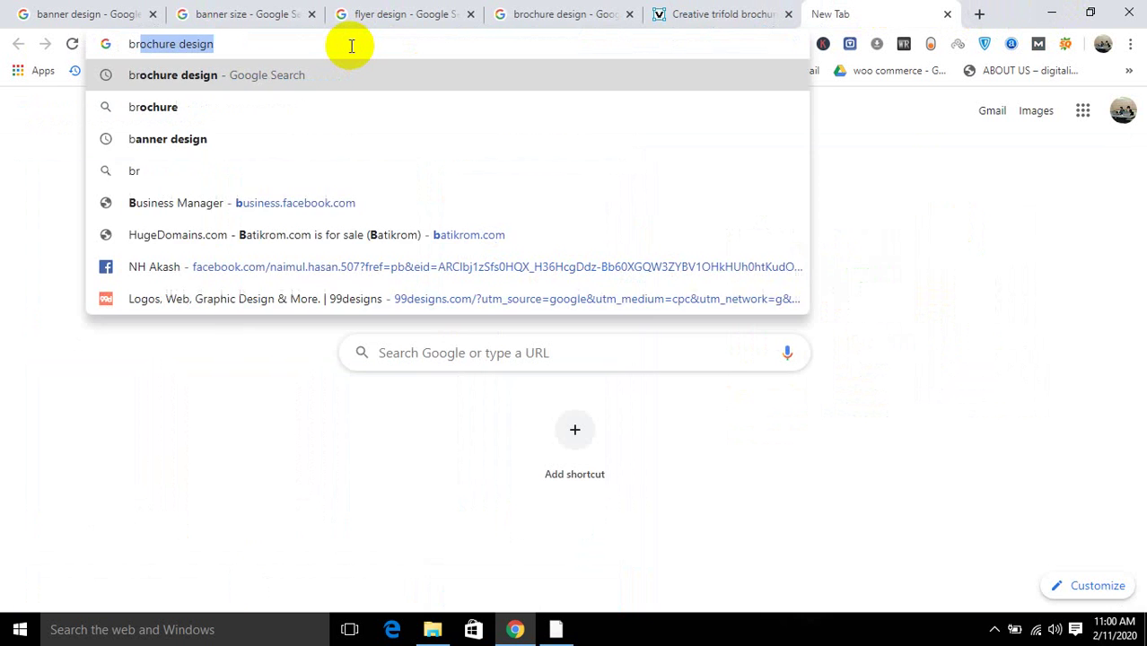
pyautogui.write('ochure')
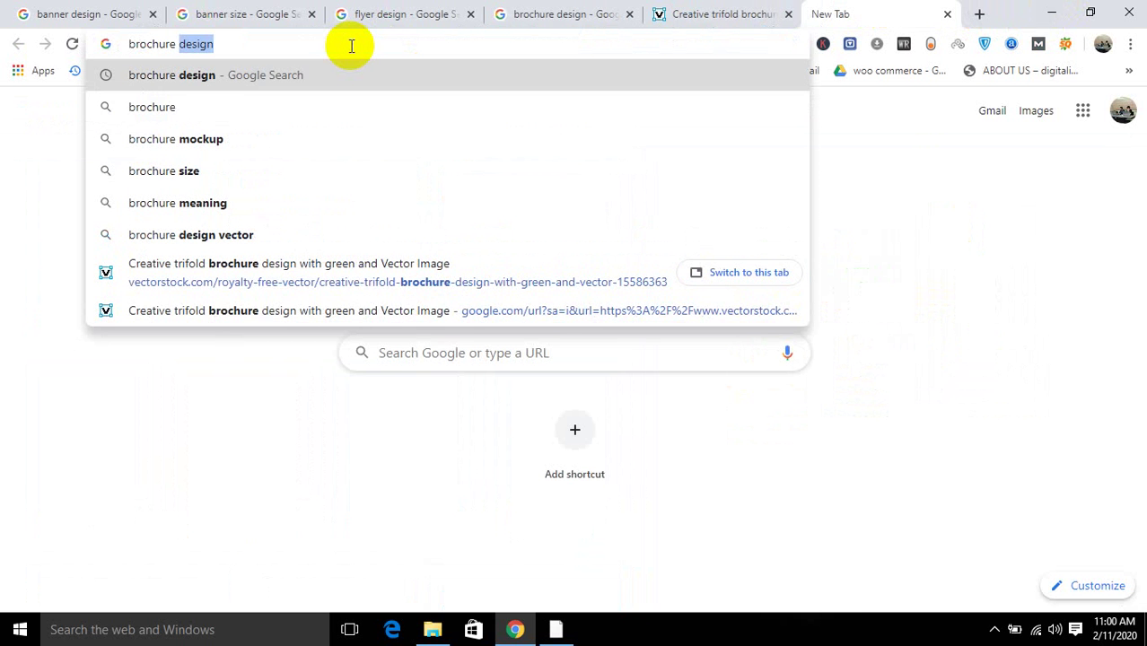
pyautogui.press('Down')
pyautogui.press('Down')
pyautogui.press('Return')
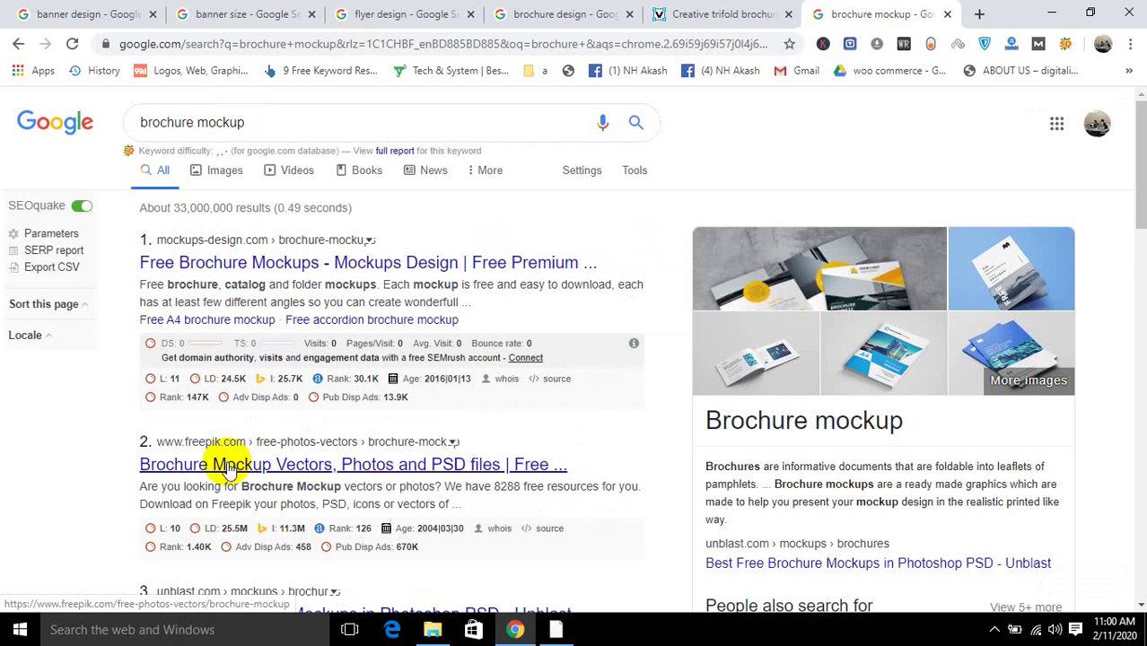
# Open Freepik's brochure mockup result in a separate tab and switch to it.
pyautogui.rightClick(240, 261)
pyautogui.click(267, 277)
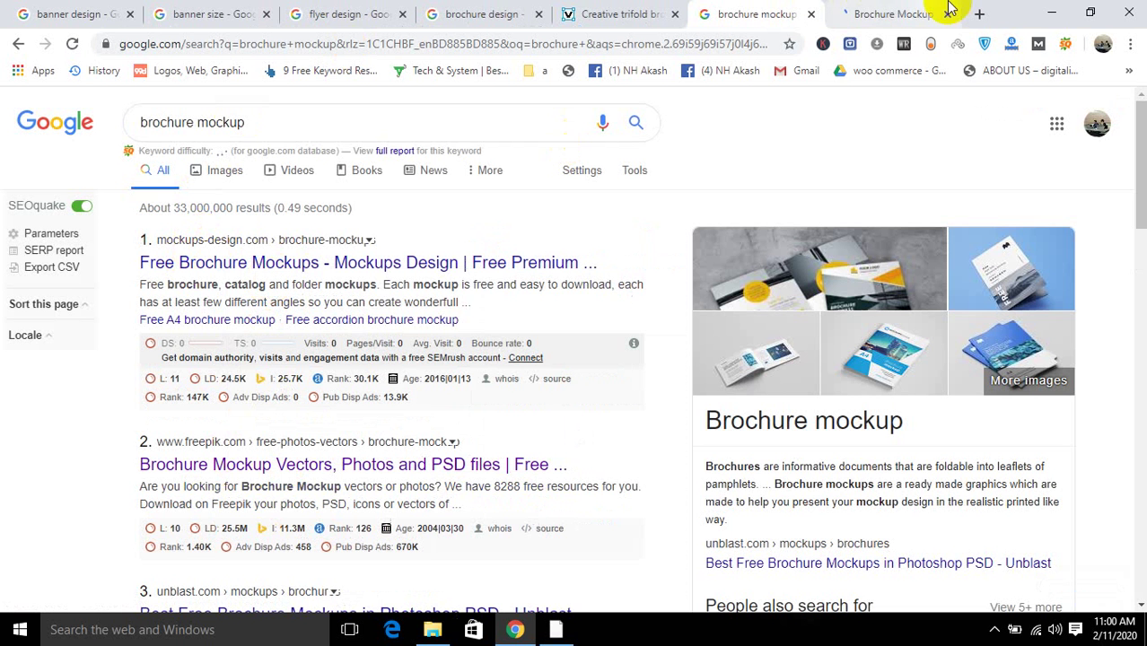
pyautogui.click(885, 13)
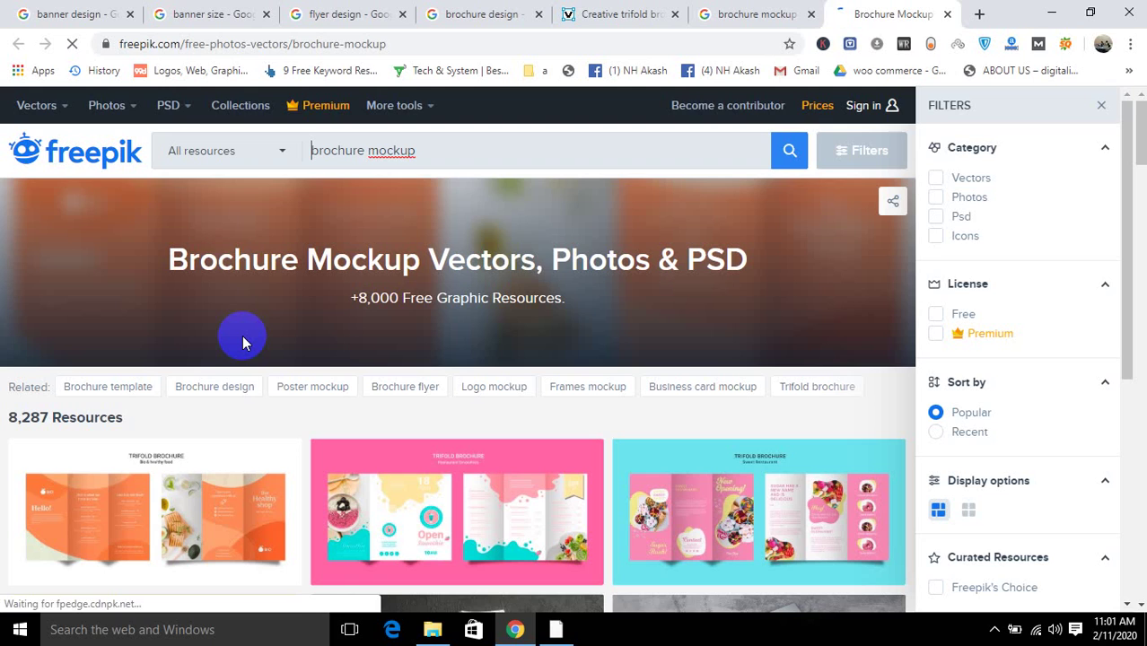
# Dismiss the premium discount offer, browse the brochure mockups and open the abstract orange trifold brochure template.
pyautogui.scroll(-4, 284, 331)
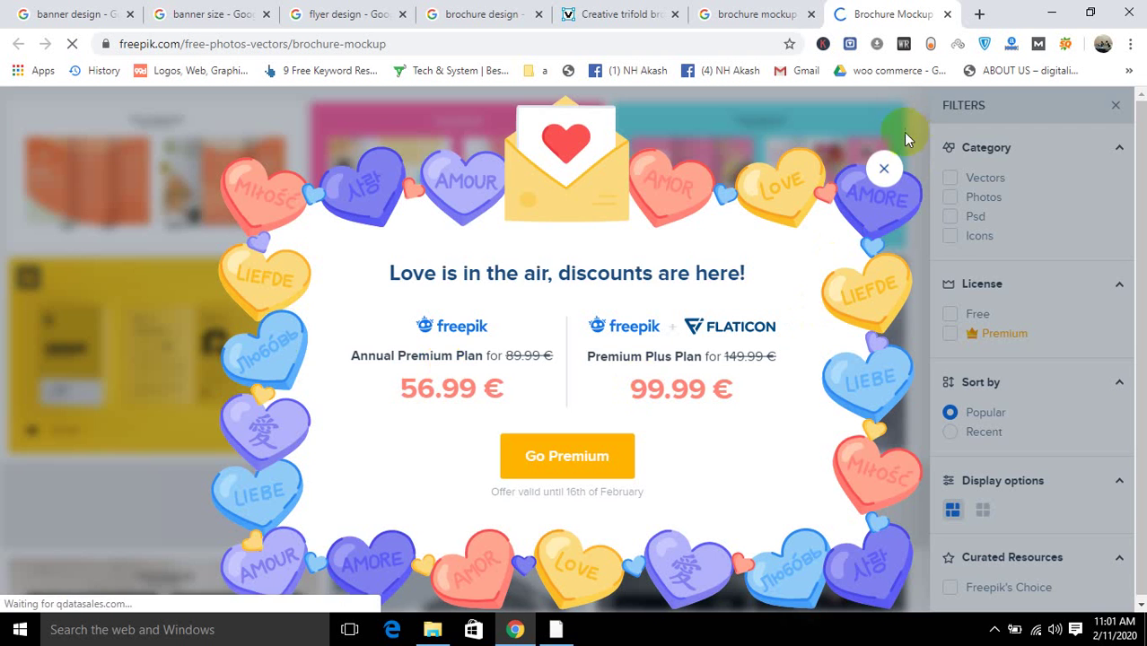
pyautogui.click(884, 169)
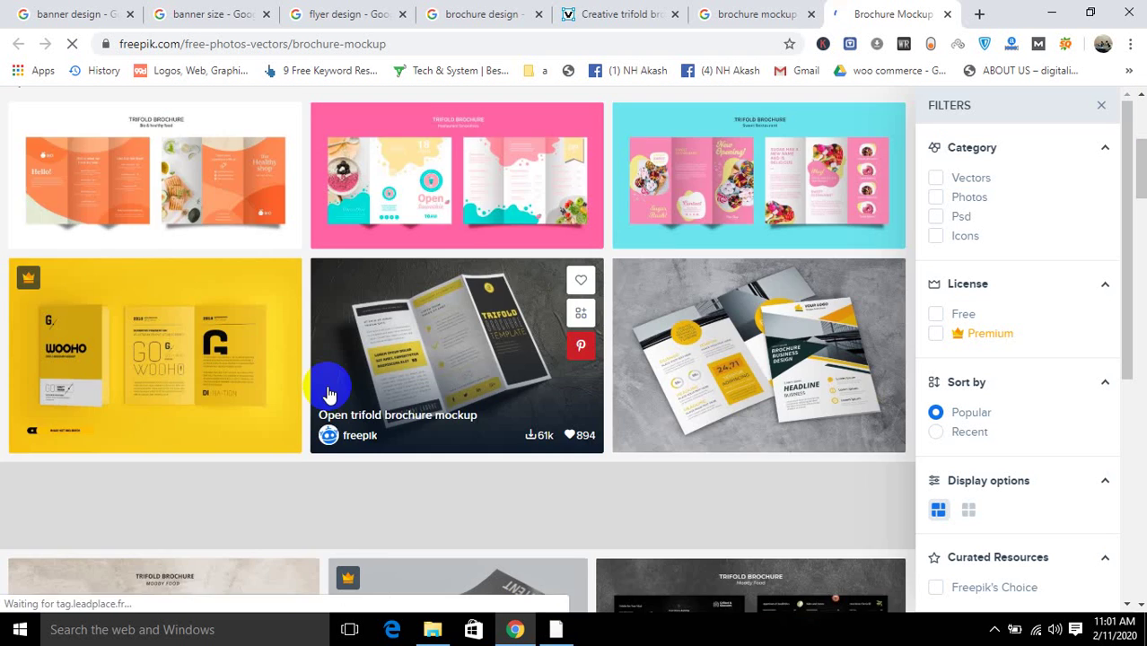
pyautogui.scroll(-4, 326, 392)
pyautogui.scroll(-3, 328, 395)
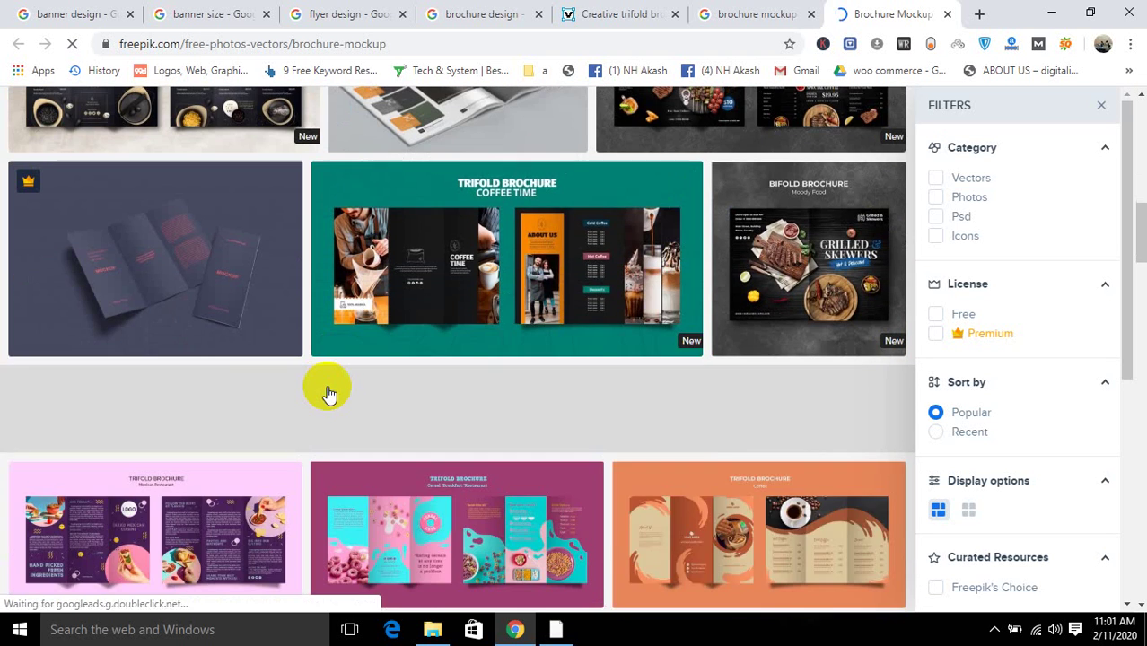
pyautogui.scroll(-3, 328, 395)
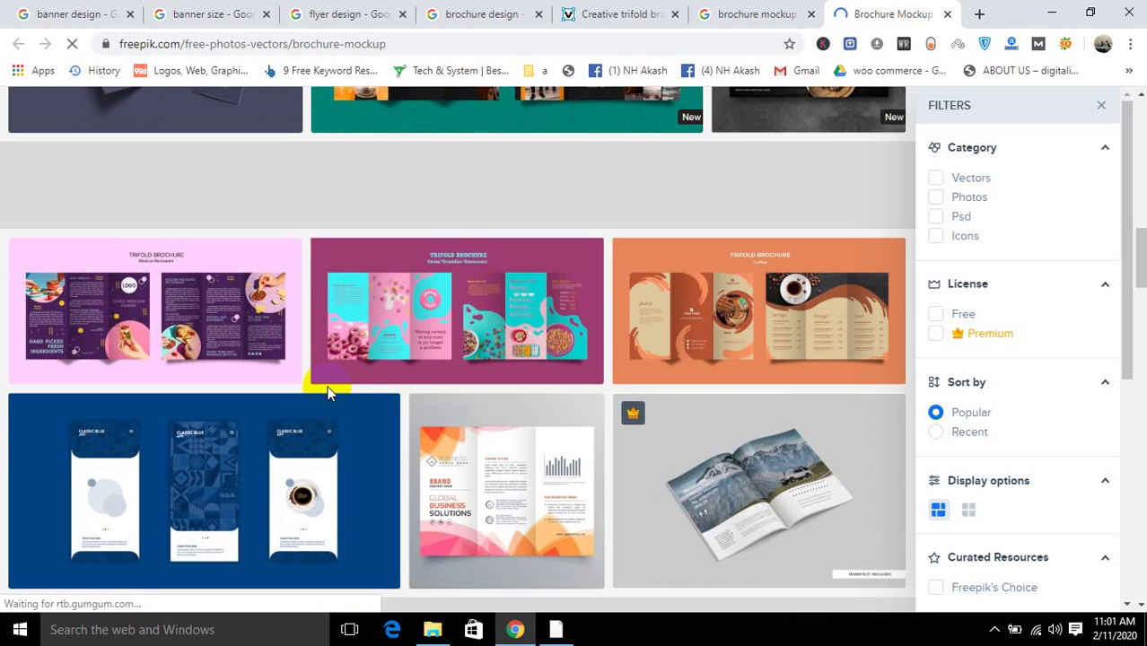
pyautogui.scroll(-4, 328, 392)
pyautogui.scroll(1, 327, 393)
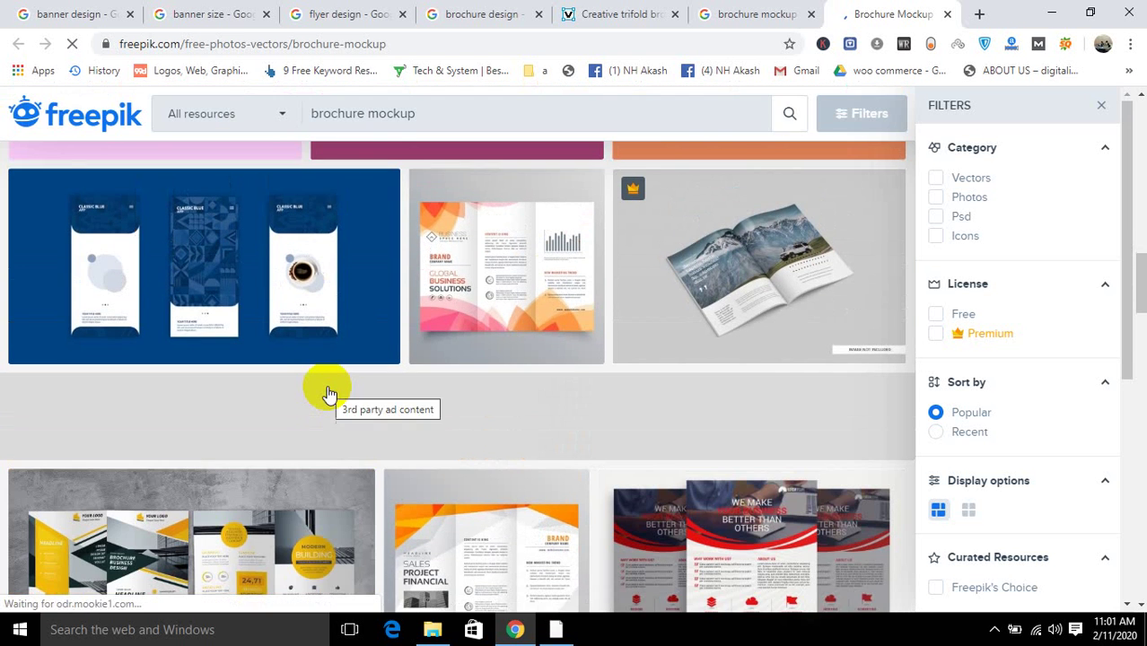
pyautogui.scroll(-4, 327, 392)
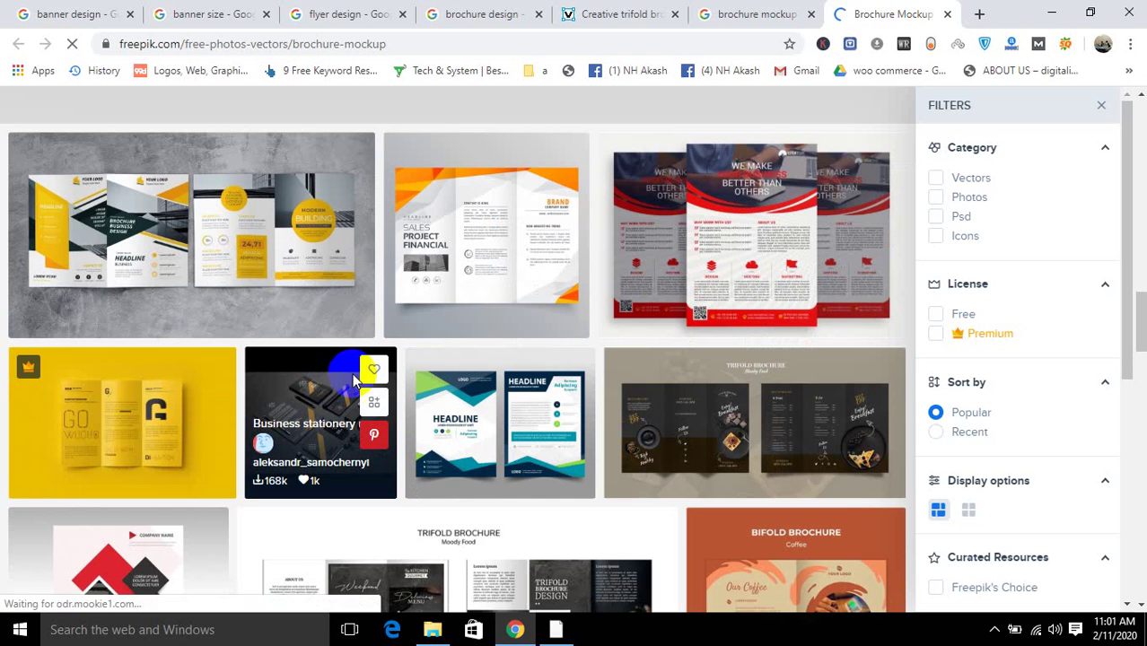
pyautogui.click(499, 256)
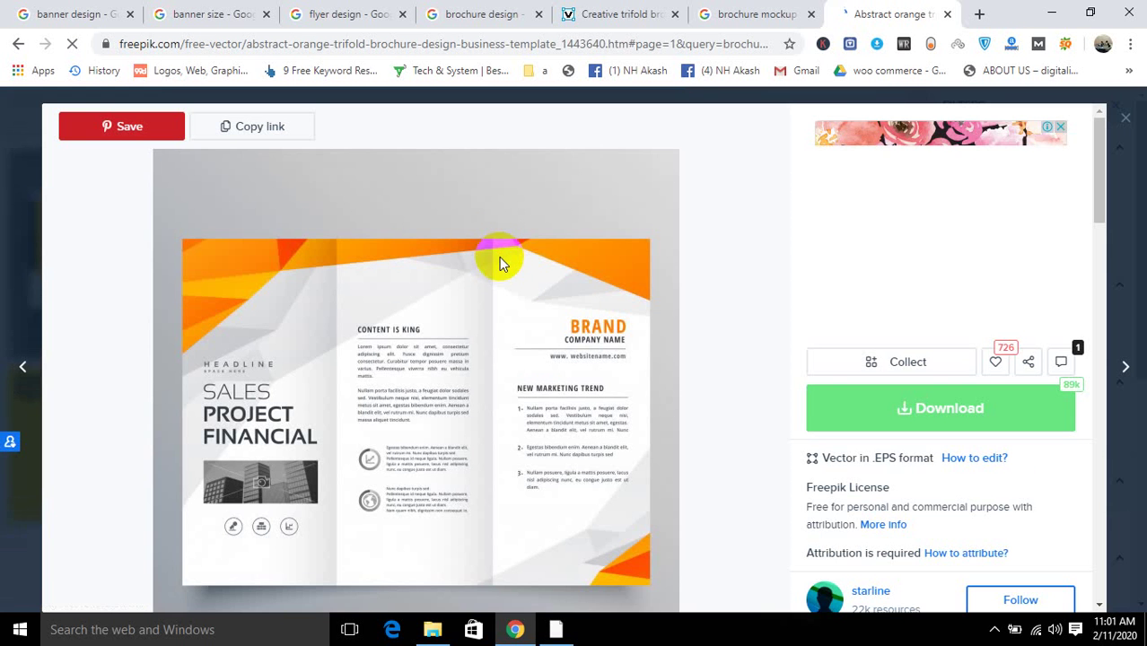
# Download the orange trifold brochure template with the free option and return to the mockup results.
pyautogui.click(919, 415)
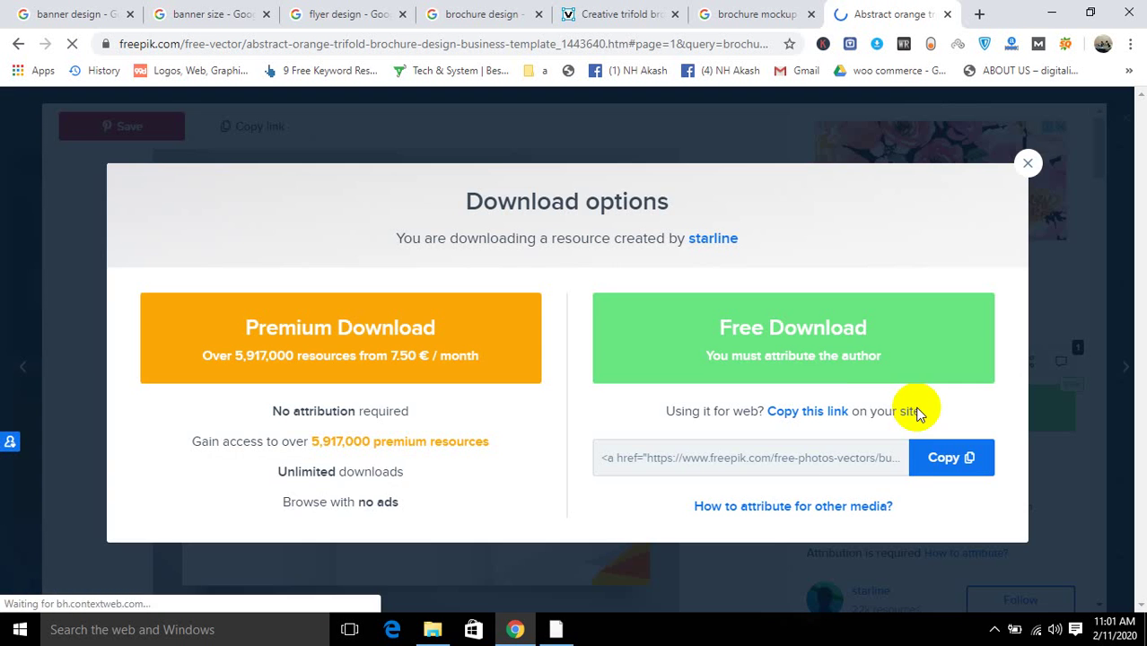
pyautogui.click(823, 346)
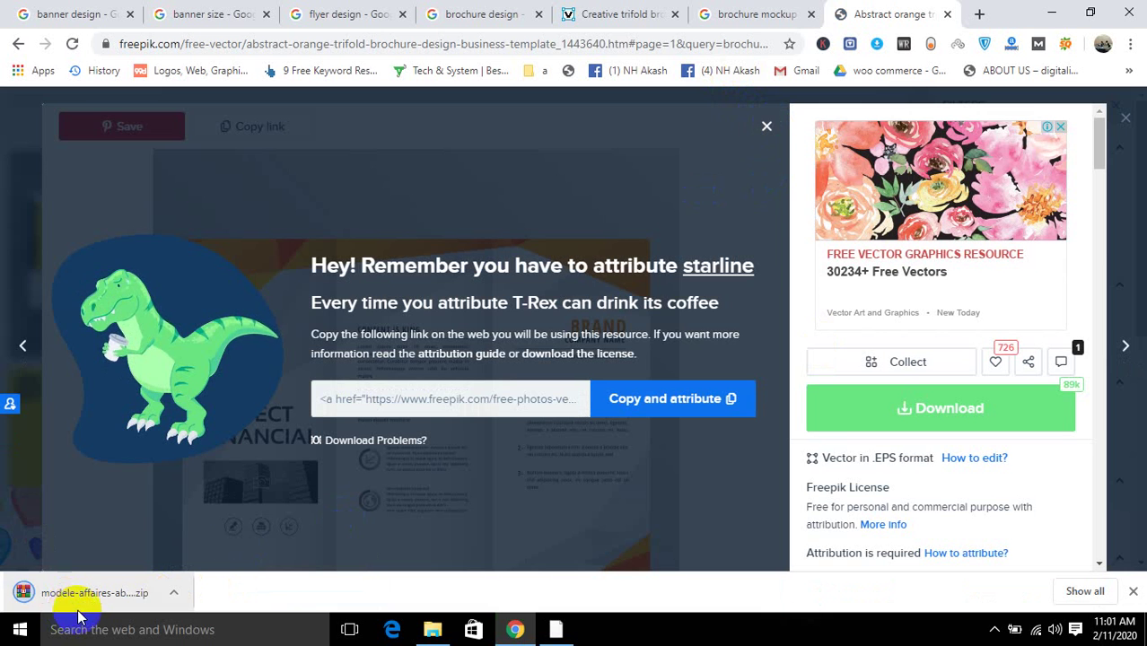
pyautogui.click(767, 127)
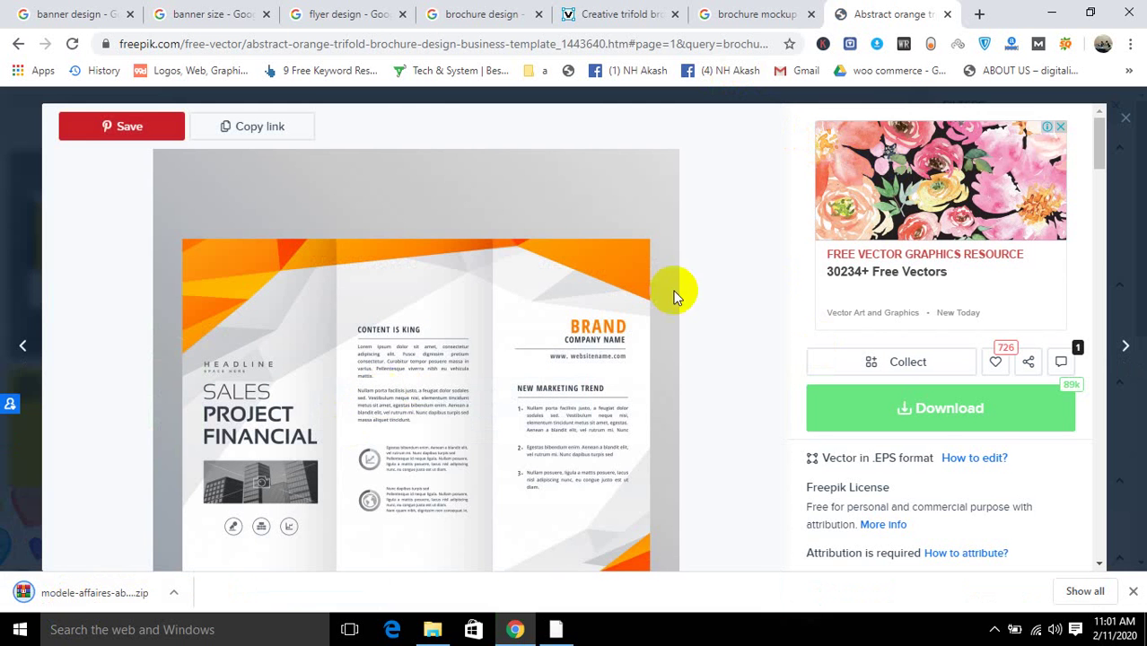
pyautogui.click(1124, 118)
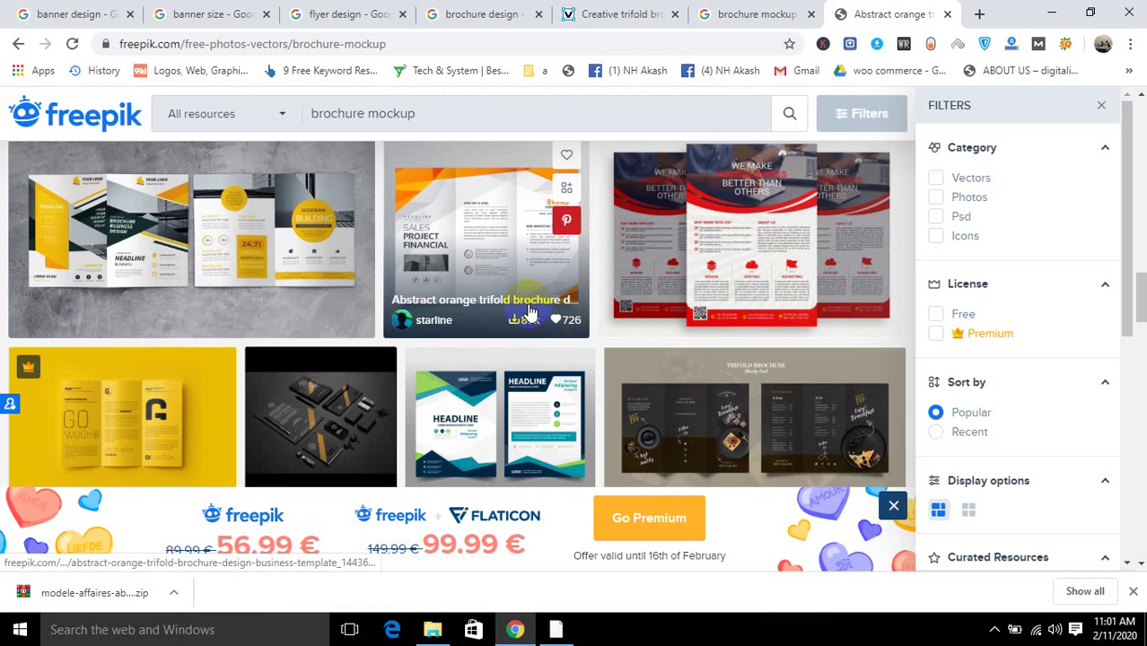
# Find the pink and blue corporate trifold brochure mockup, download it with the free option and close its preview.
pyautogui.scroll(-1, 530, 312)
pyautogui.scroll(-3, 129, 312)
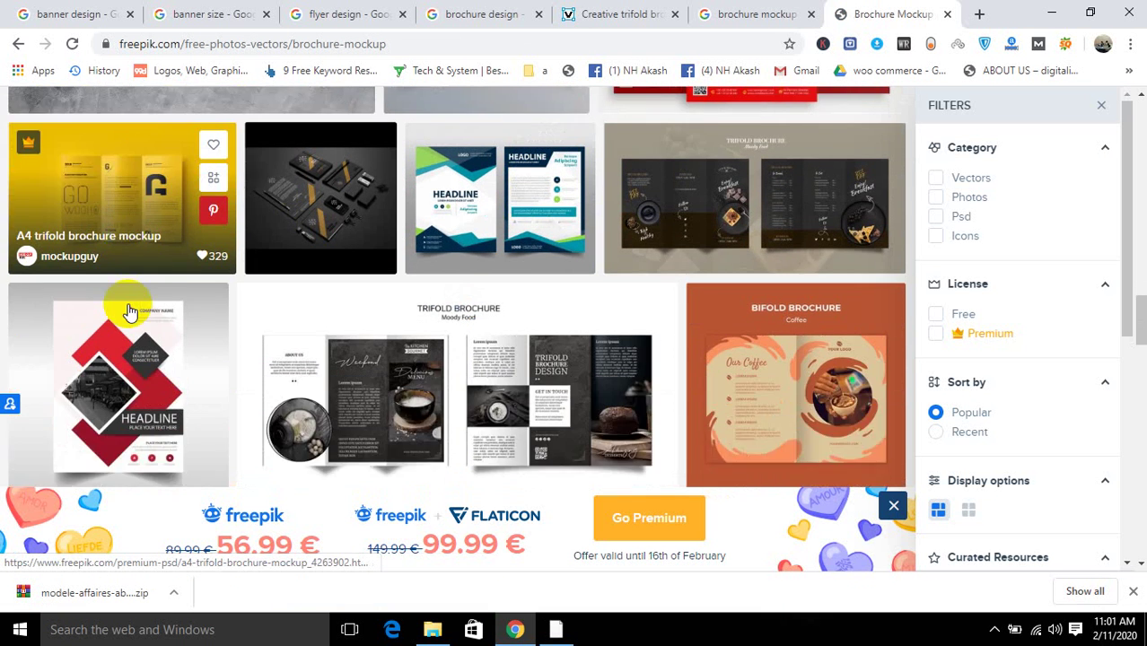
pyautogui.scroll(-6, 753, 314)
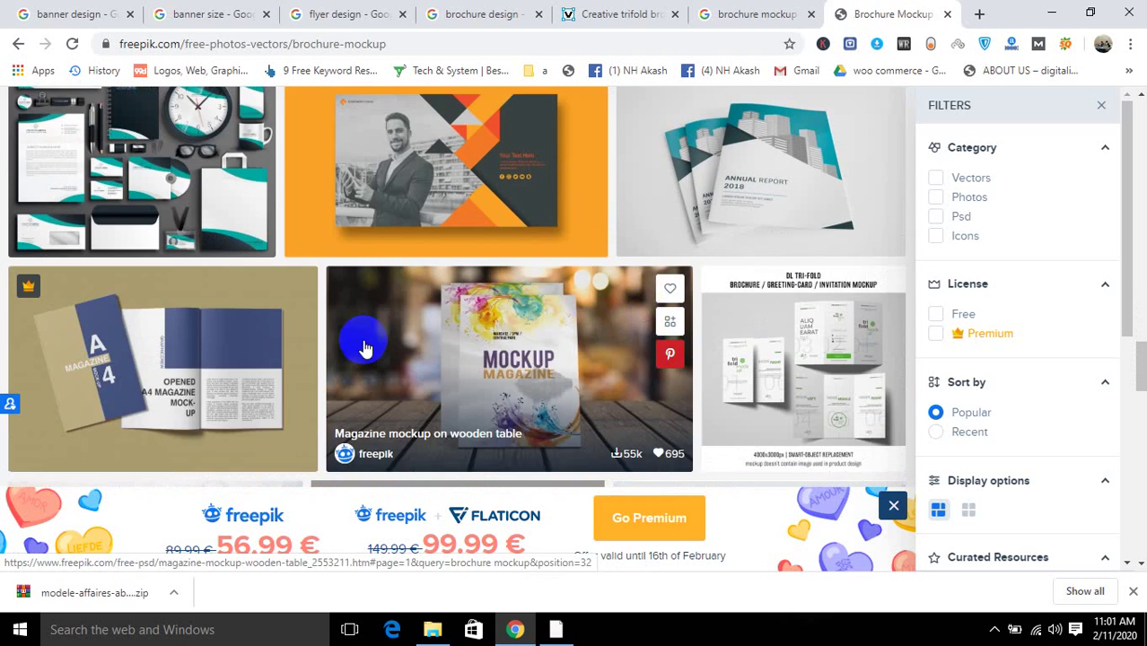
pyautogui.scroll(-3, 475, 387)
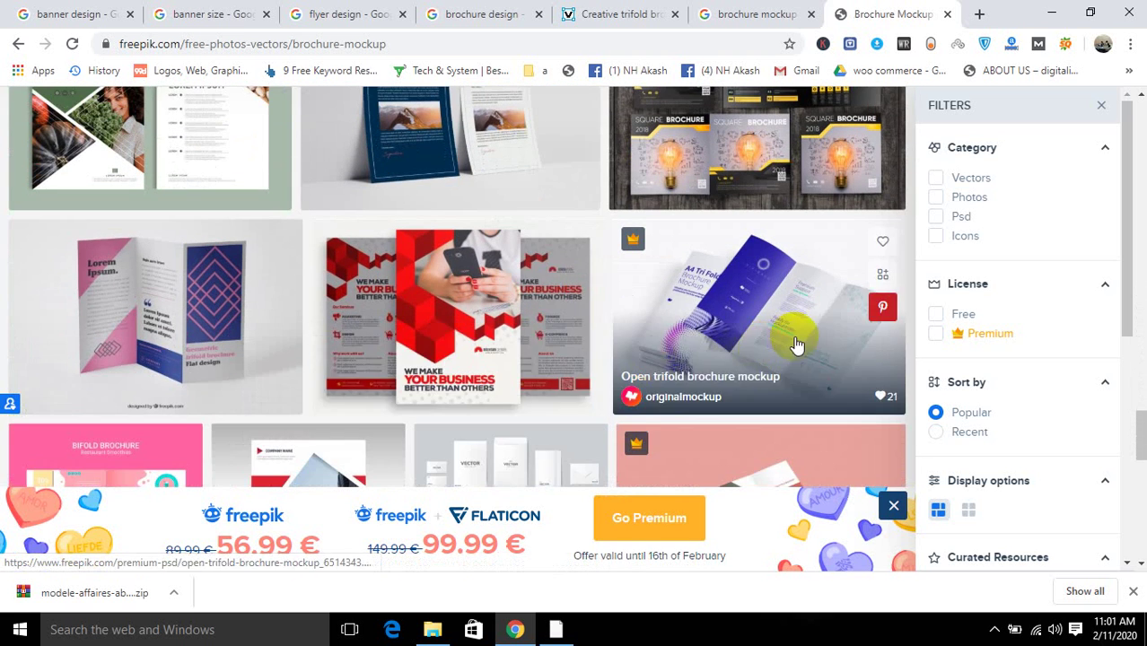
pyautogui.click(184, 328)
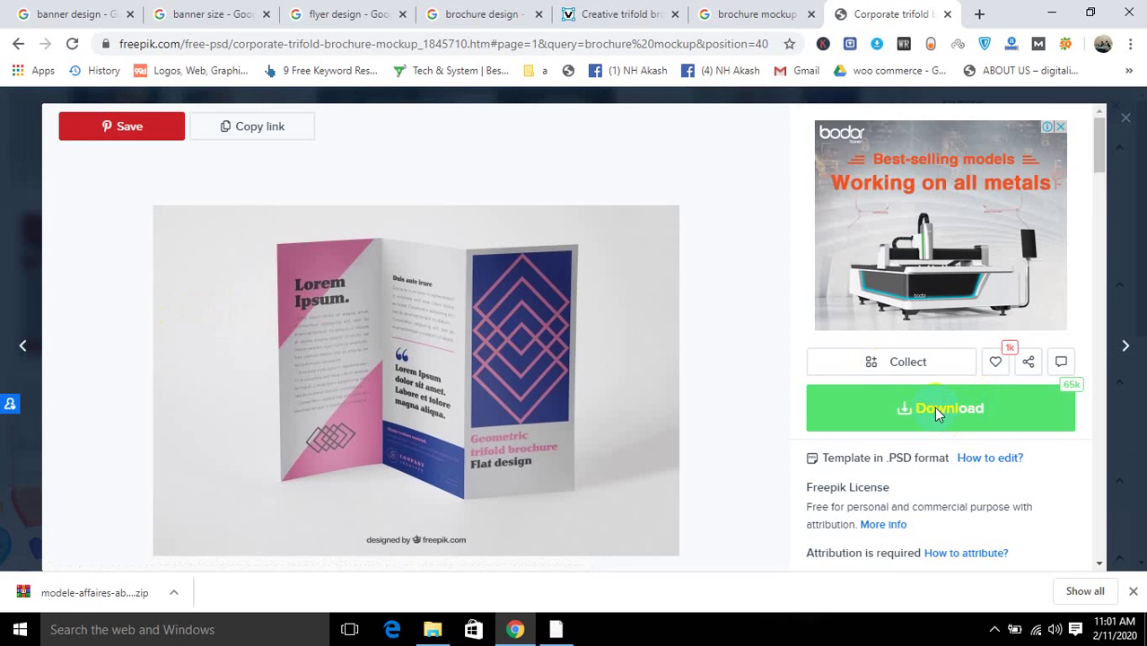
pyautogui.click(937, 413)
pyautogui.click(840, 313)
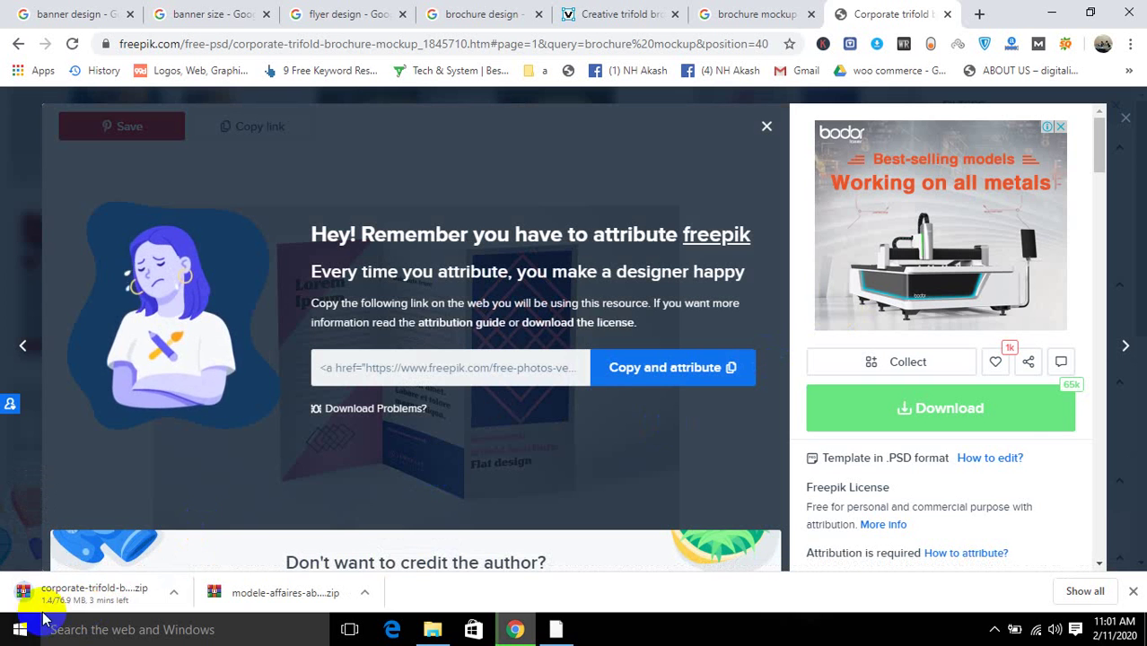
pyautogui.click(764, 128)
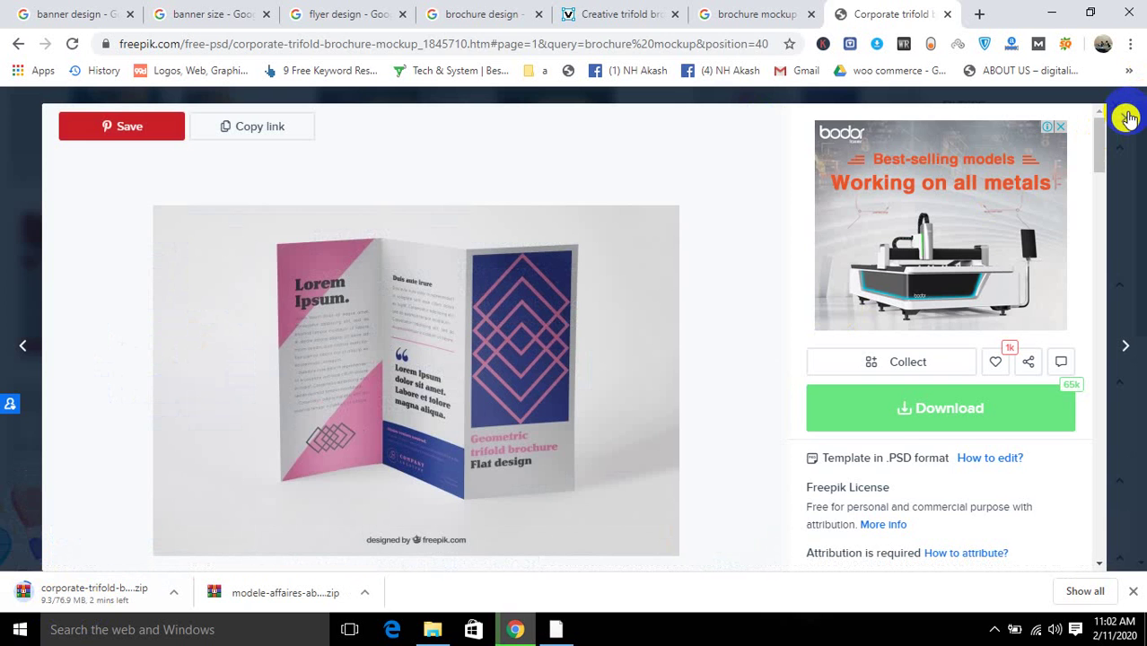
pyautogui.click(1128, 119)
pyautogui.scroll(-4, 513, 377)
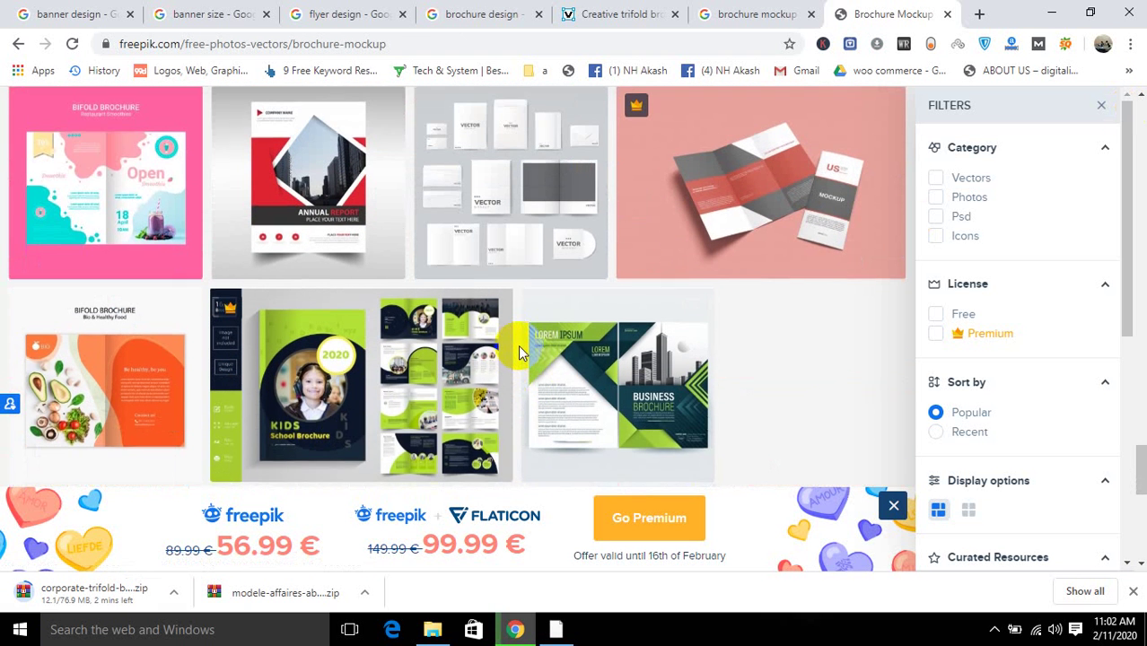
pyautogui.scroll(-1, 519, 355)
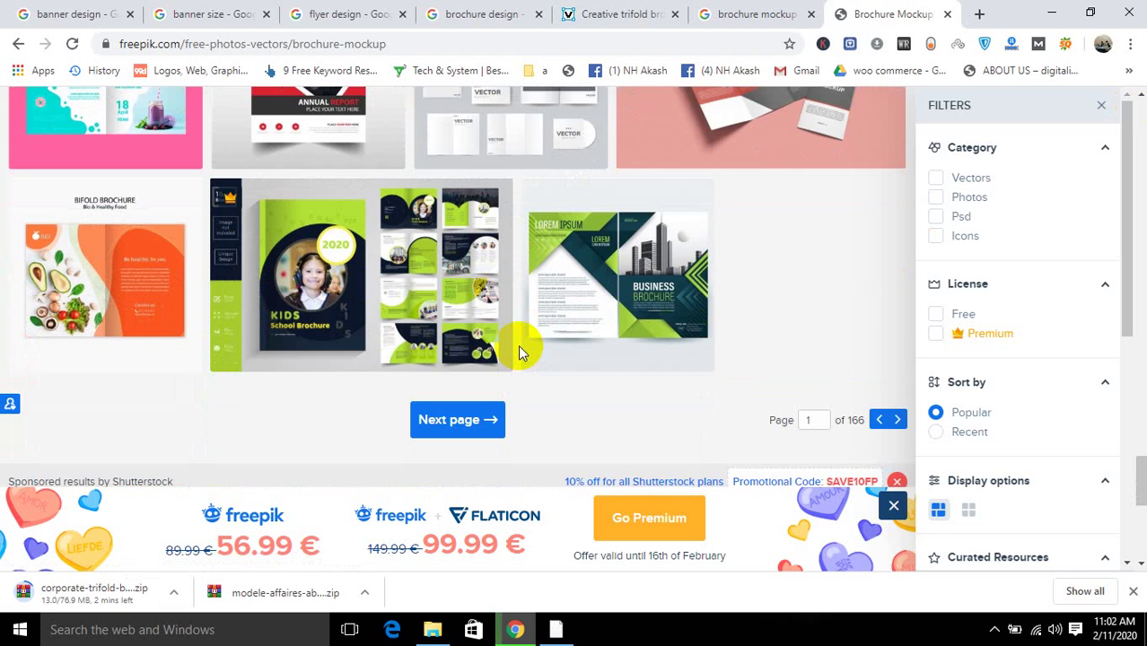
pyautogui.scroll(-10, 519, 352)
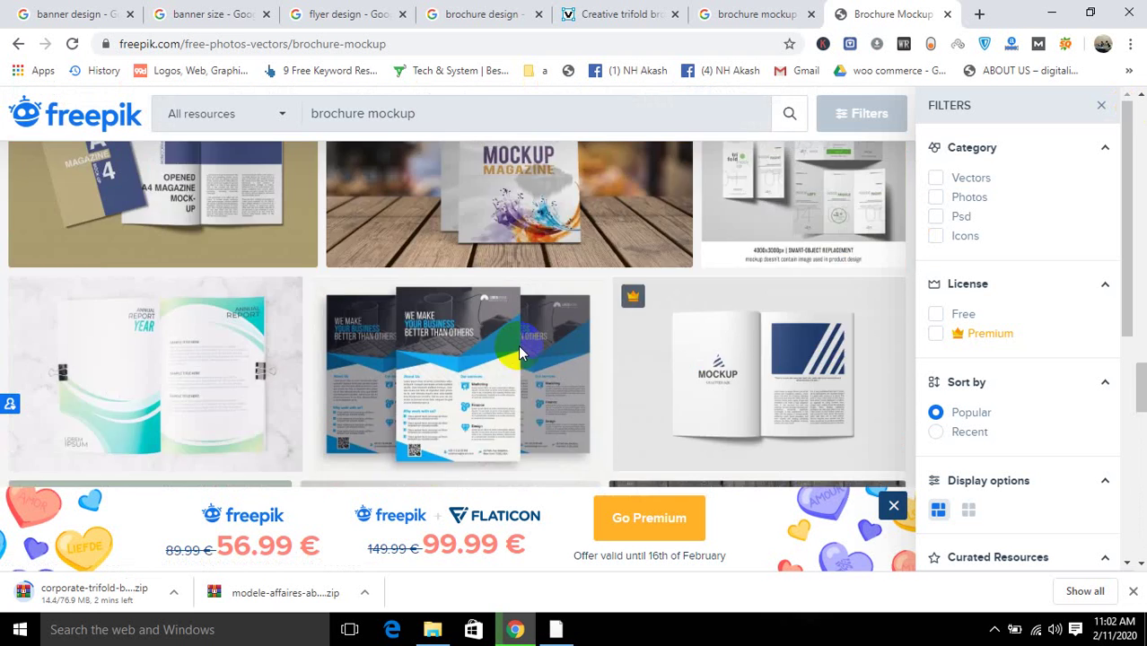
pyautogui.scroll(4, 521, 353)
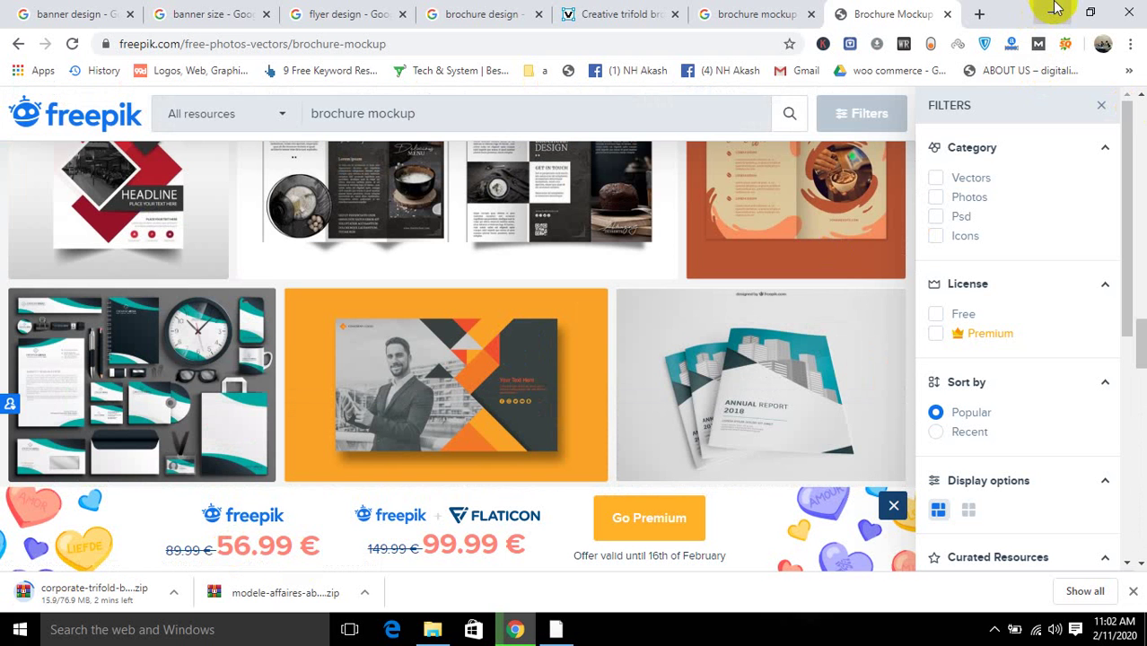
pyautogui.click(994, 631)
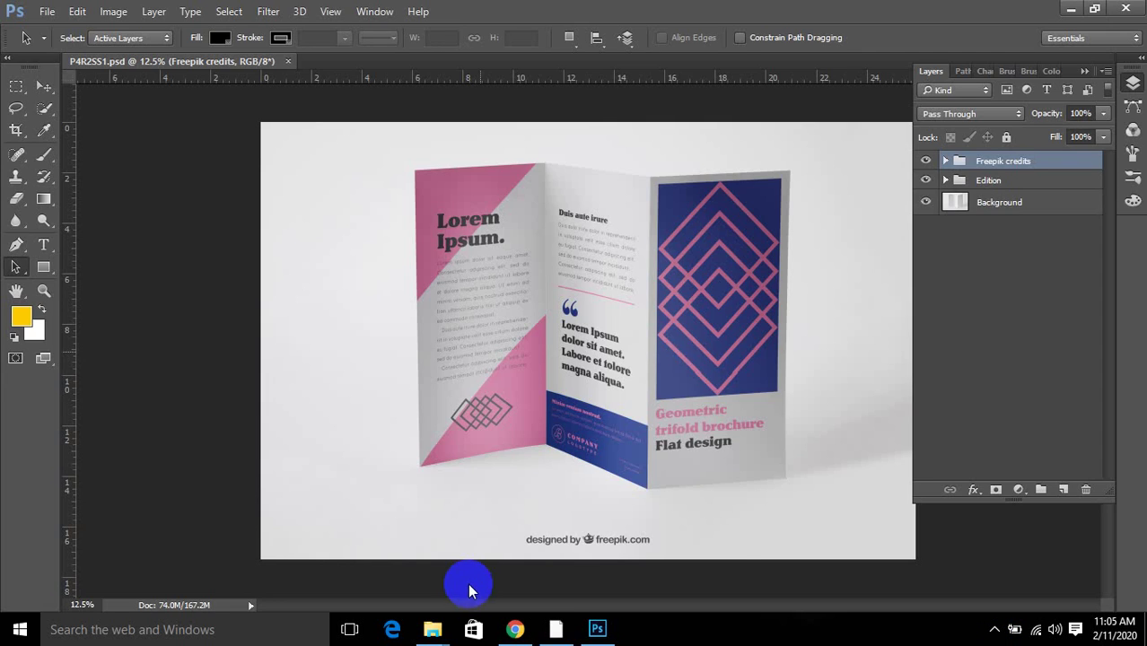
# Switch to Illustrator, view the whole trifold brochure artboard, and return to the P4R2SS1.psd mockup in Photoshop.
pyautogui.click(557, 631)
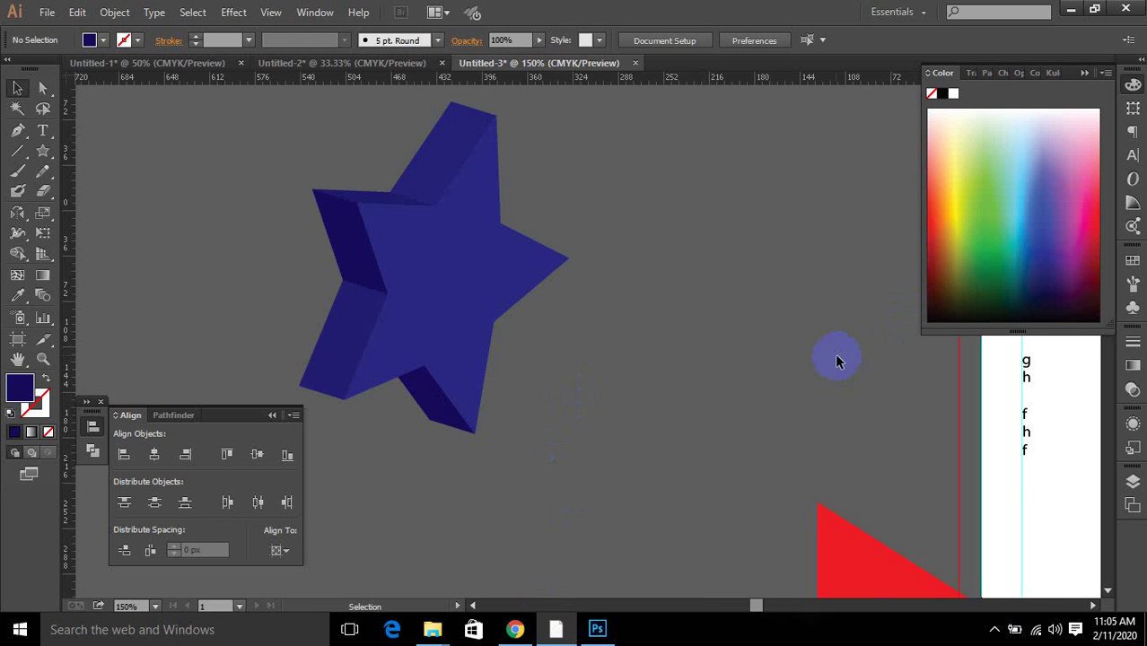
pyautogui.scroll(-4, 835, 357)
pyautogui.moveTo(815, 391); pyautogui.dragTo(499, 350)
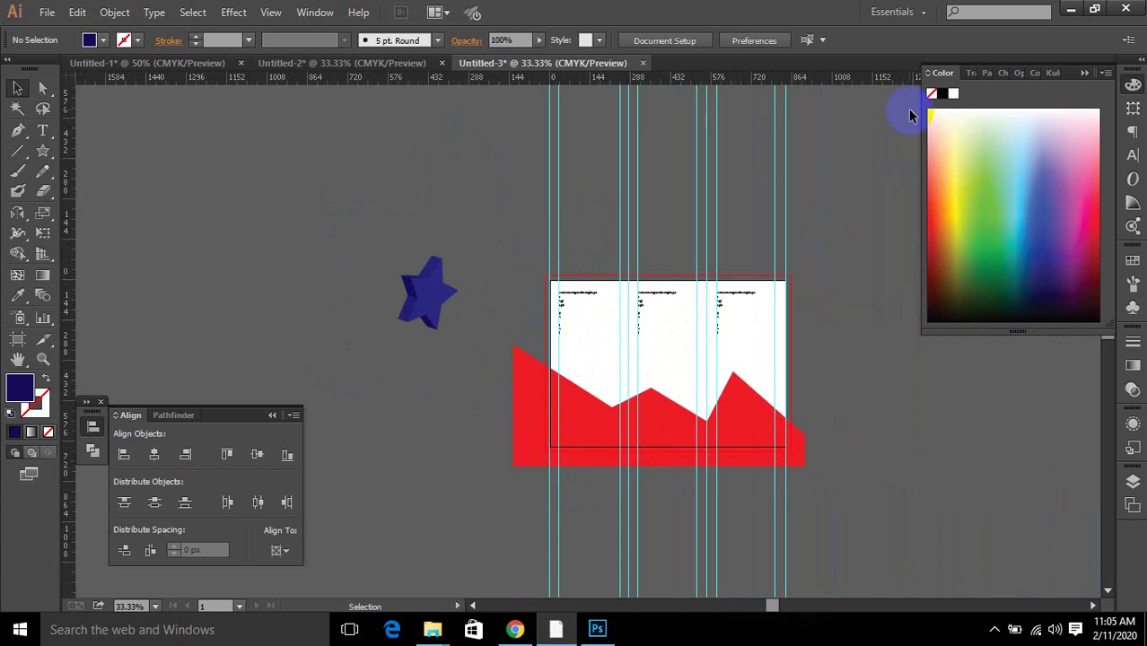
pyautogui.click(600, 628)
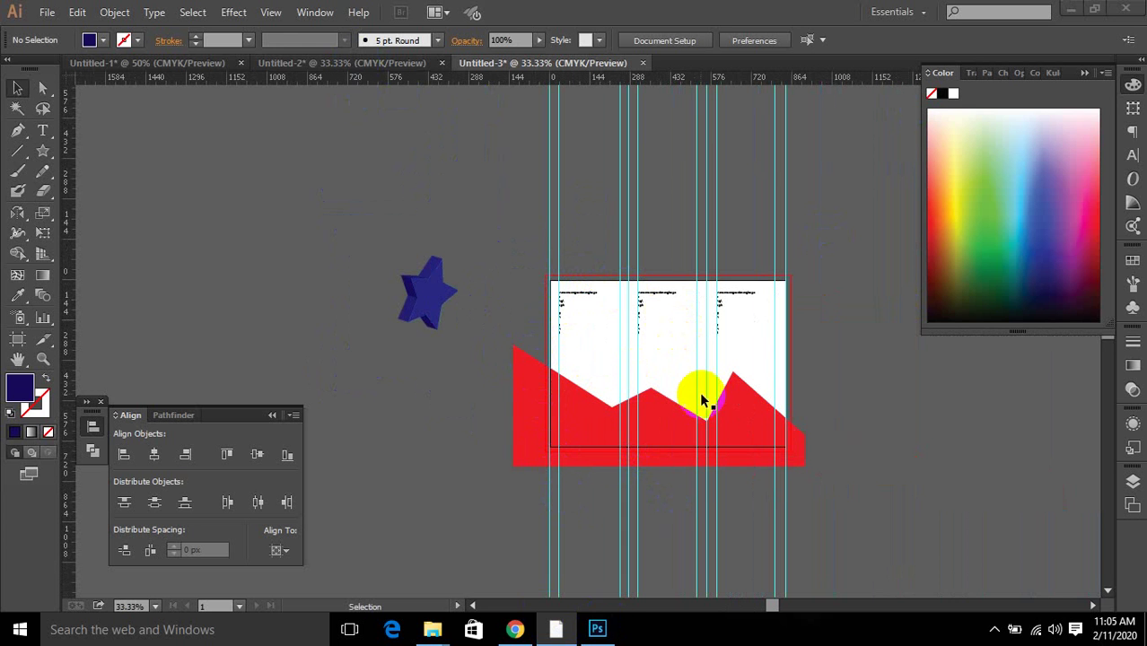
pyautogui.click(595, 630)
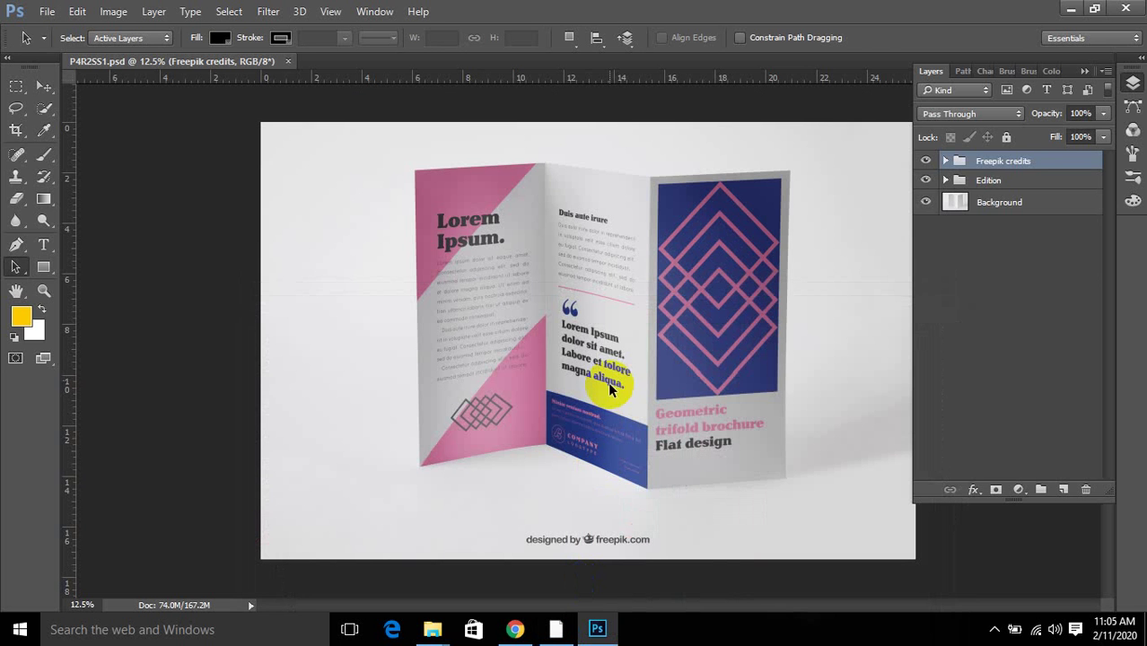
# Inspect the Freepik credits group's contents, collapse it, and expand the Edition group to its trifold design layers.
pyautogui.click(947, 162)
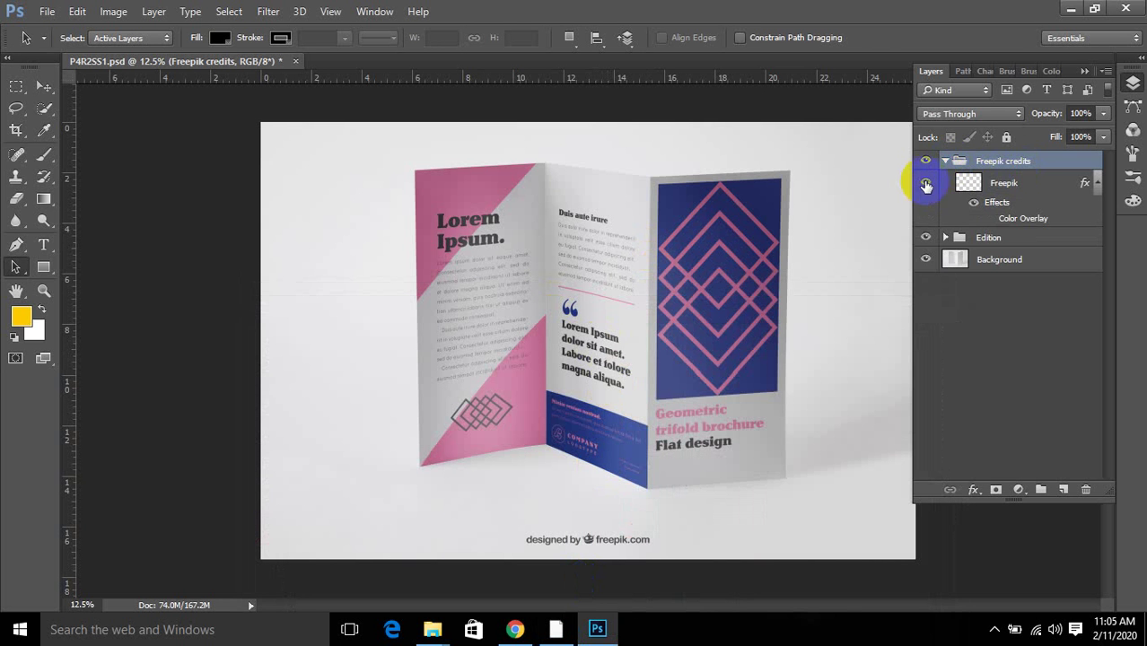
pyautogui.click(924, 184)
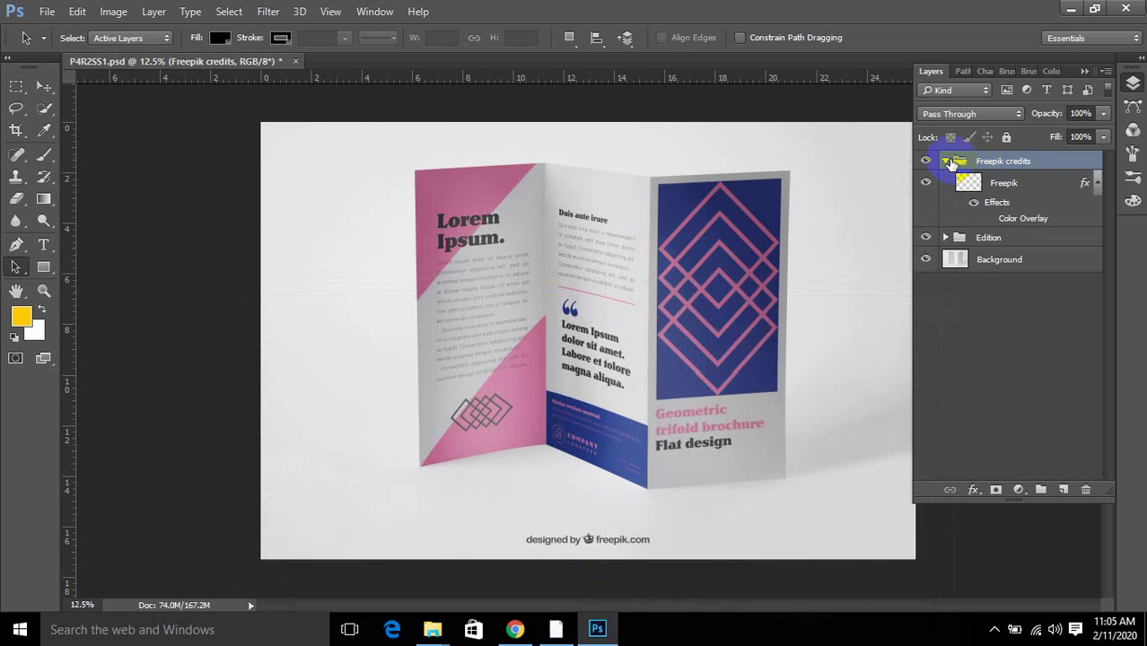
pyautogui.click(946, 162)
pyautogui.click(947, 181)
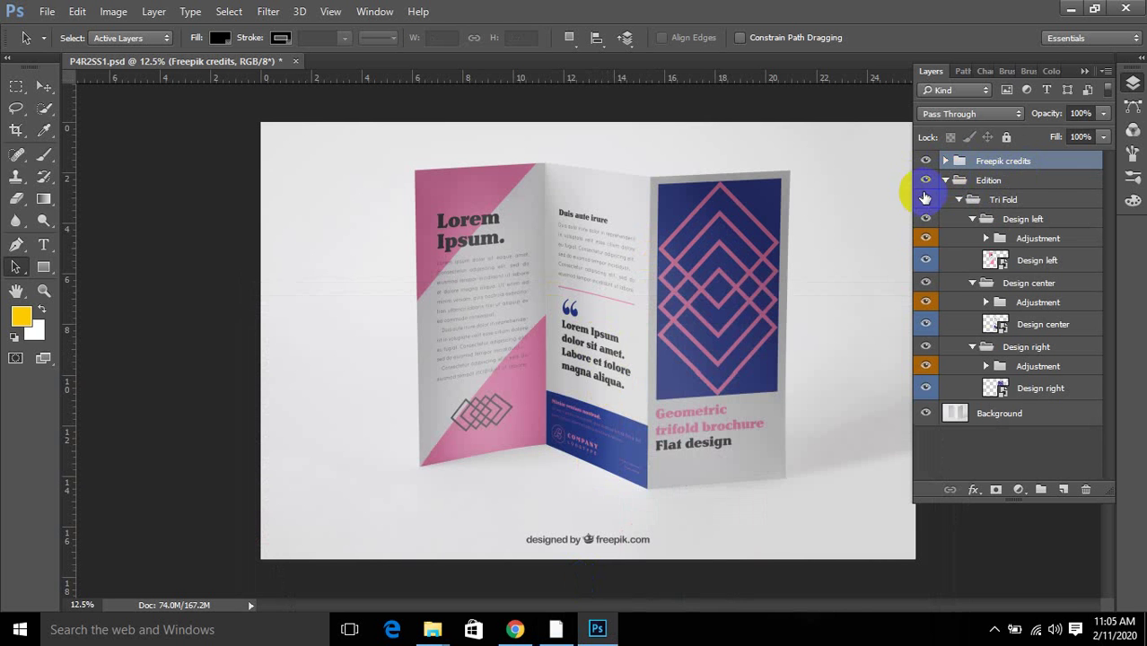
# Toggle the Design left layer's visibility off and on, and open its smart object for editing.
pyautogui.click(924, 262)
pyautogui.click(925, 262)
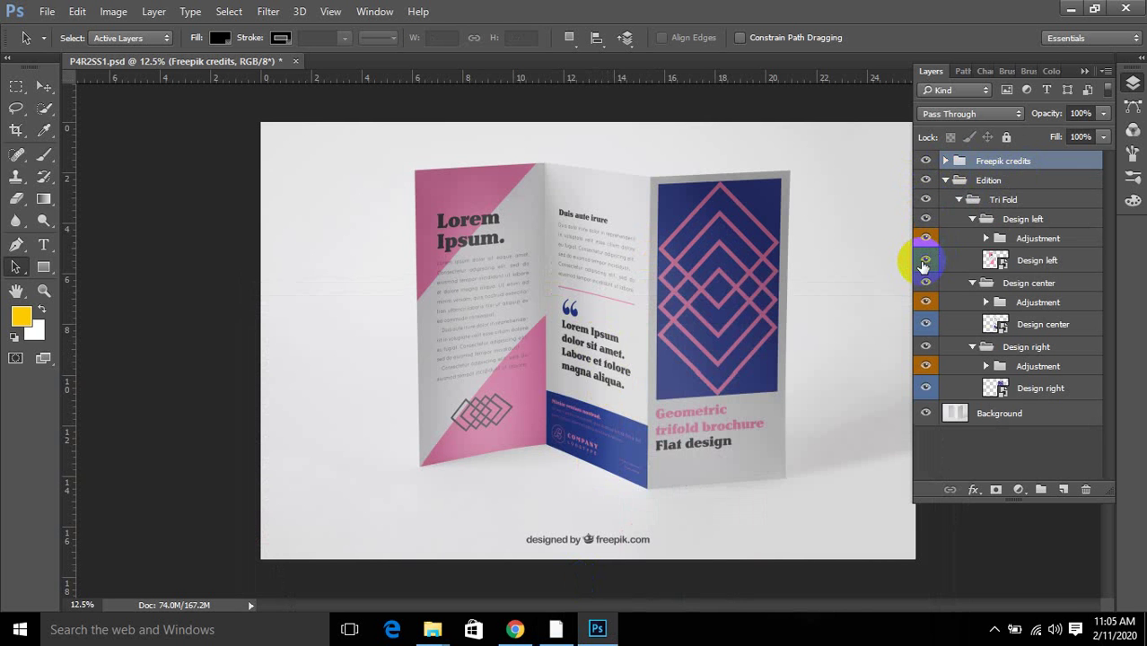
pyautogui.doubleClick(1001, 261)
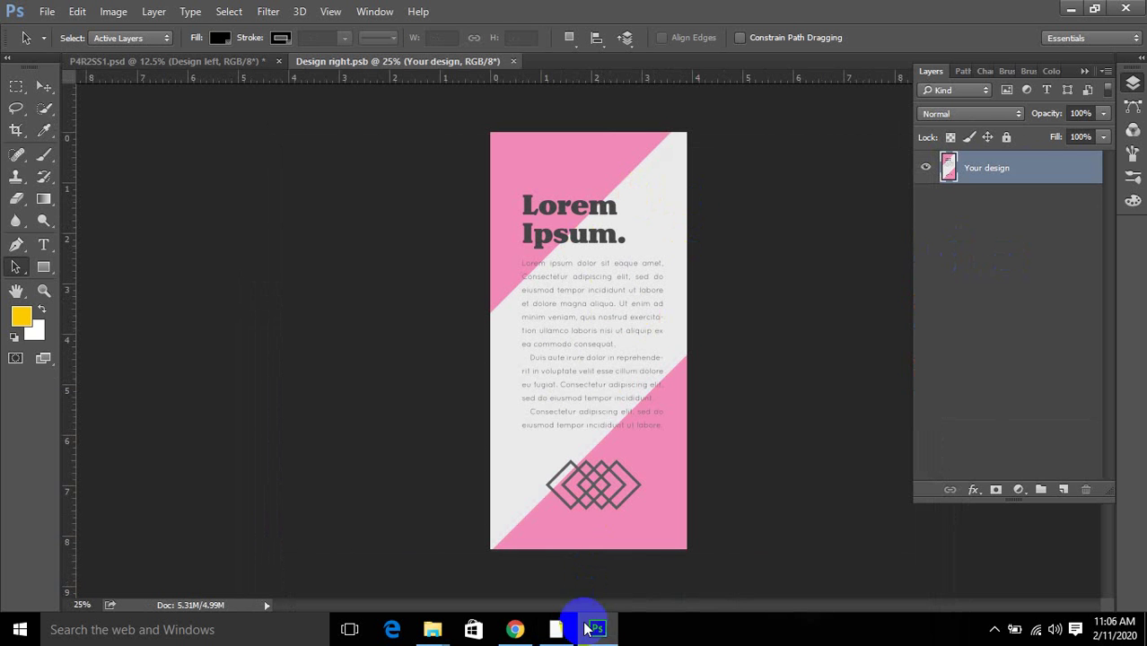
# Switch to Illustrator and draw a rectangle about 280.63 by 595.28 px over the brochure's left panel.
pyautogui.click(556, 629)
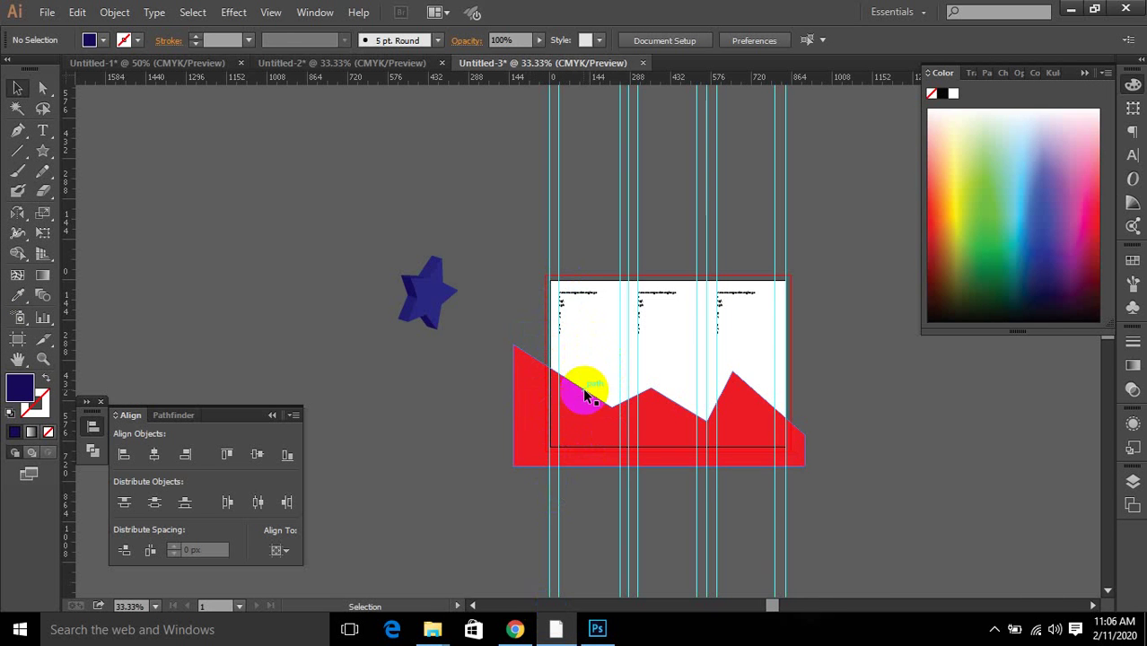
pyautogui.scroll(2, 592, 424)
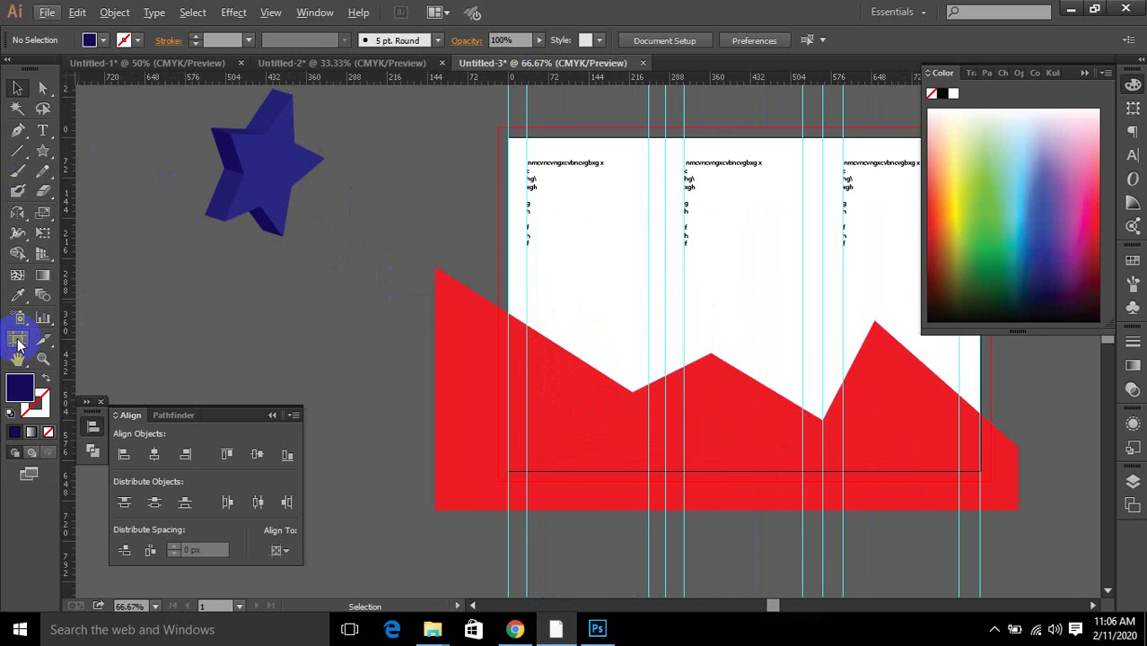
pyautogui.click(43, 150)
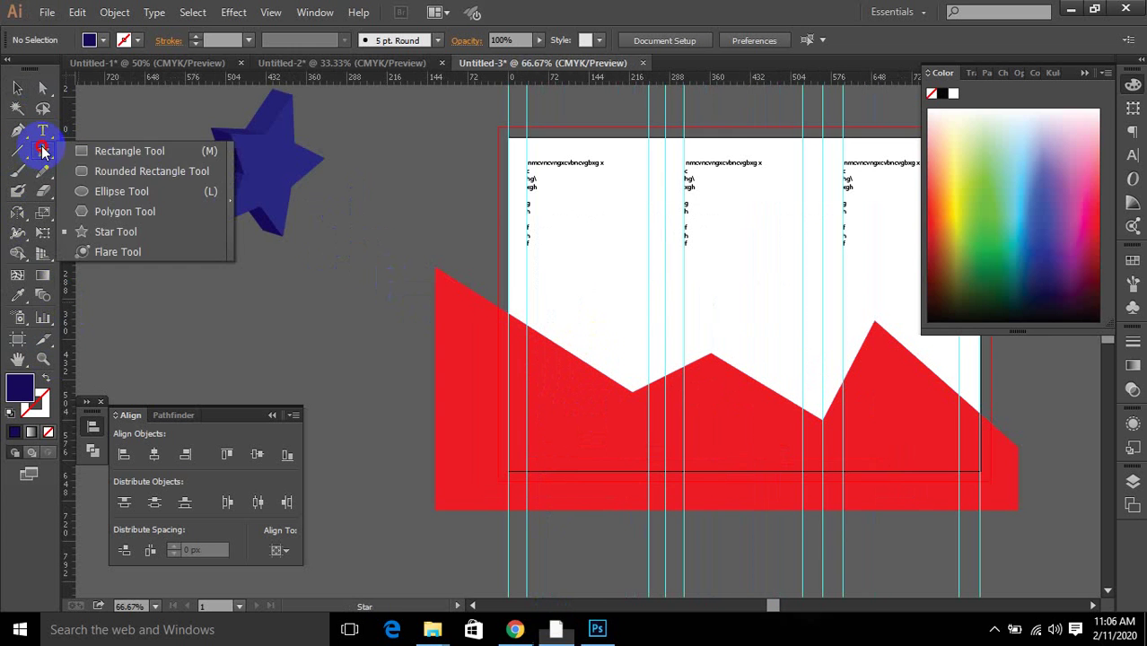
pyautogui.click(89, 151)
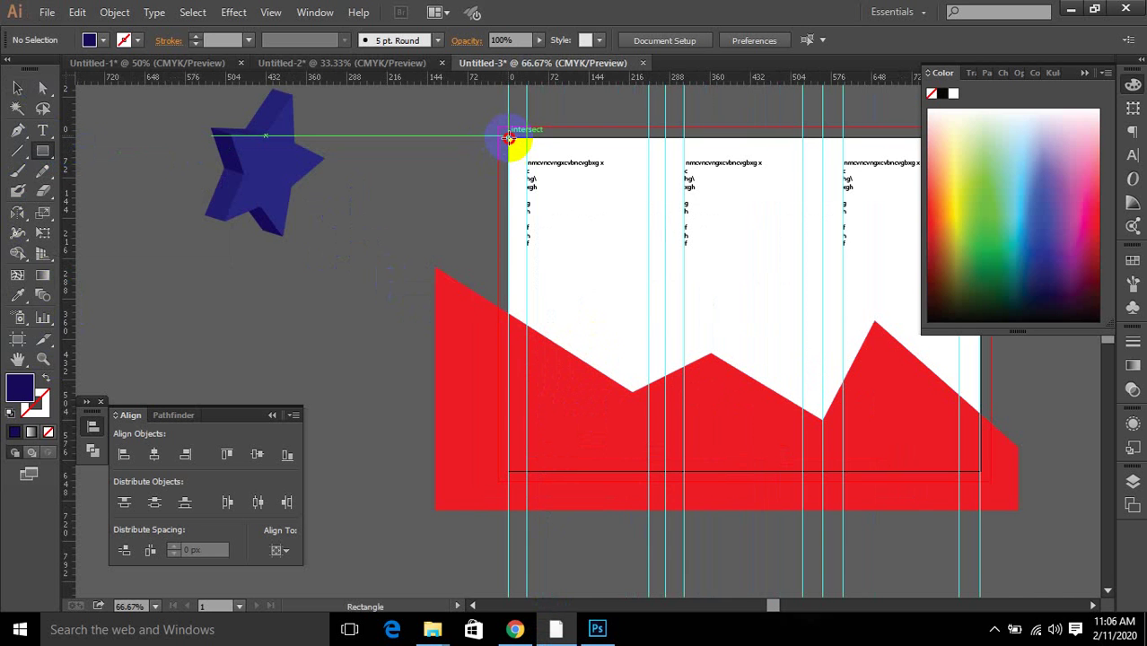
pyautogui.click(508, 137)
pyautogui.click(609, 341)
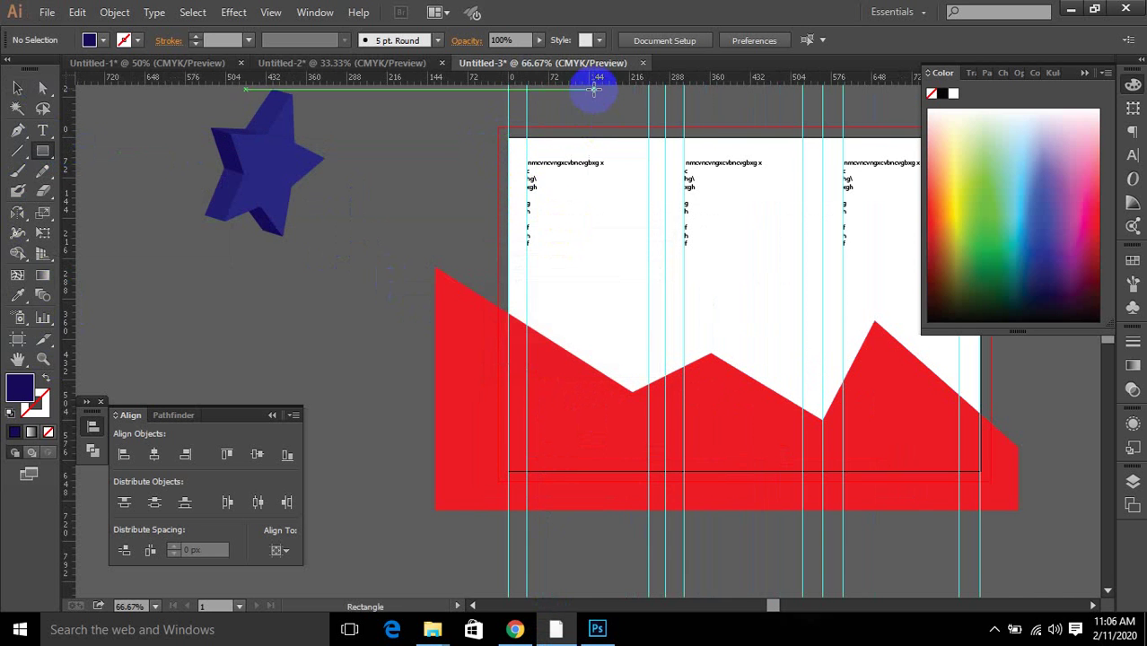
pyautogui.moveTo(593, 97); pyautogui.dragTo(664, 469)
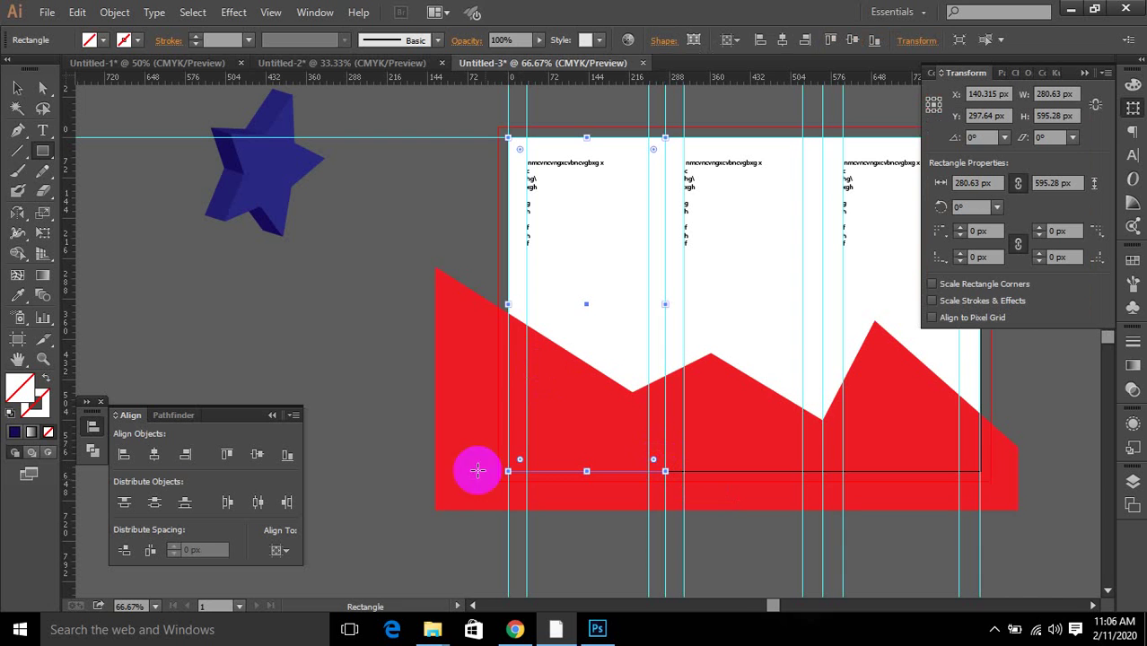
# Select the left panel's rectangle, text and red shape, and clip them with a clipping mask.
pyautogui.click(18, 88)
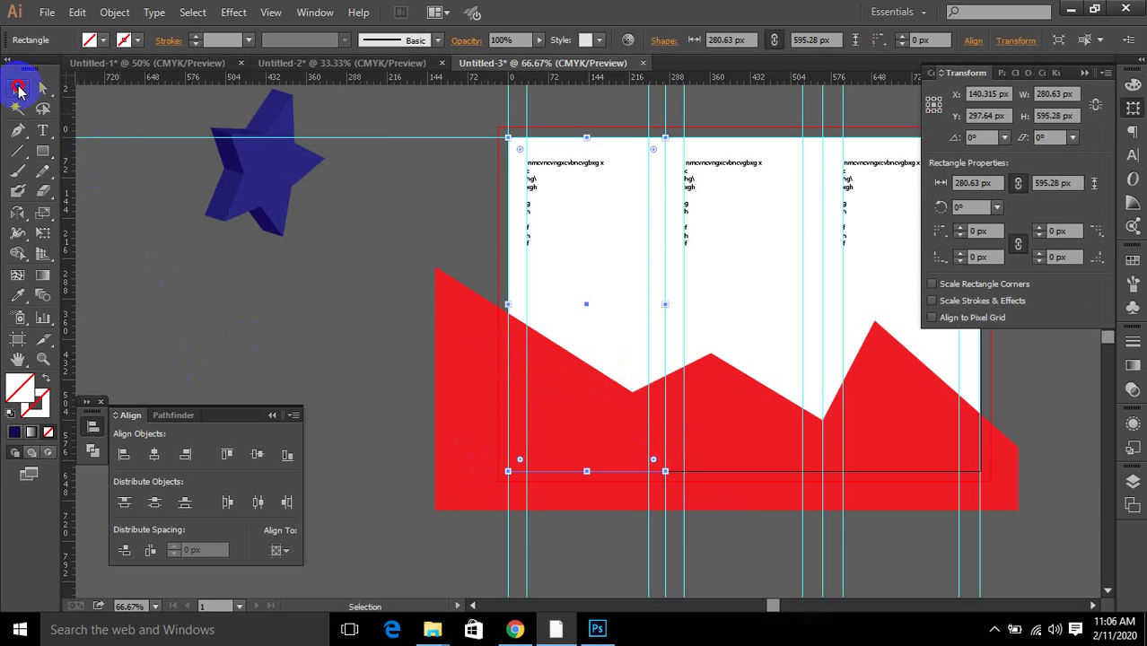
pyautogui.moveTo(467, 178); pyautogui.dragTo(673, 512)
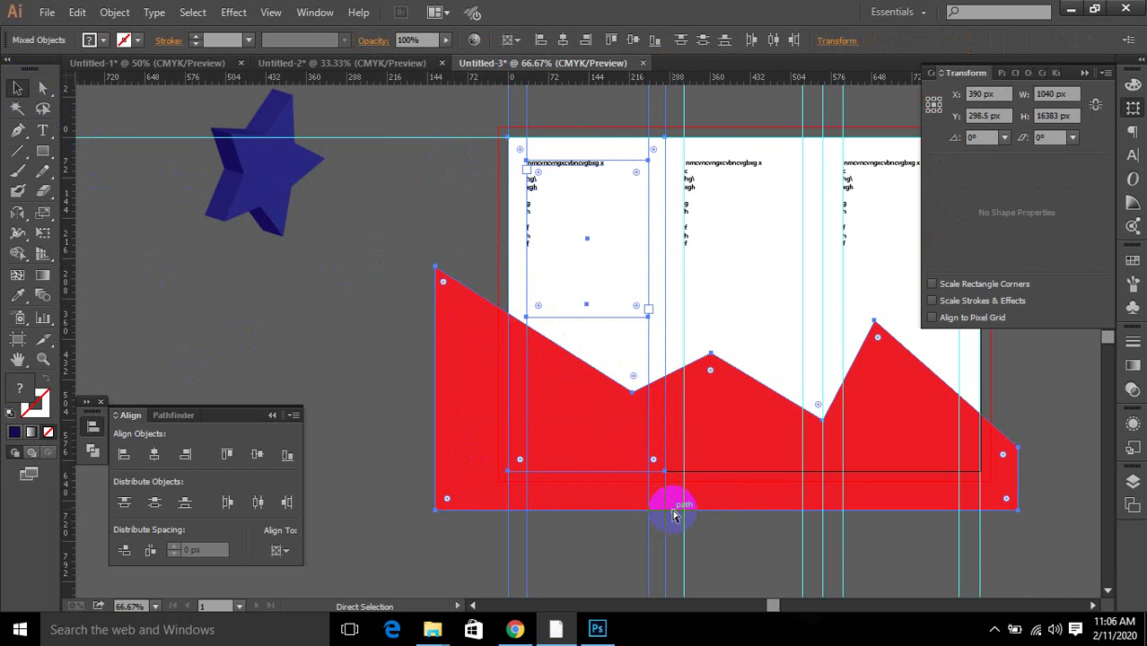
pyautogui.hotkey('ctrl', '7')
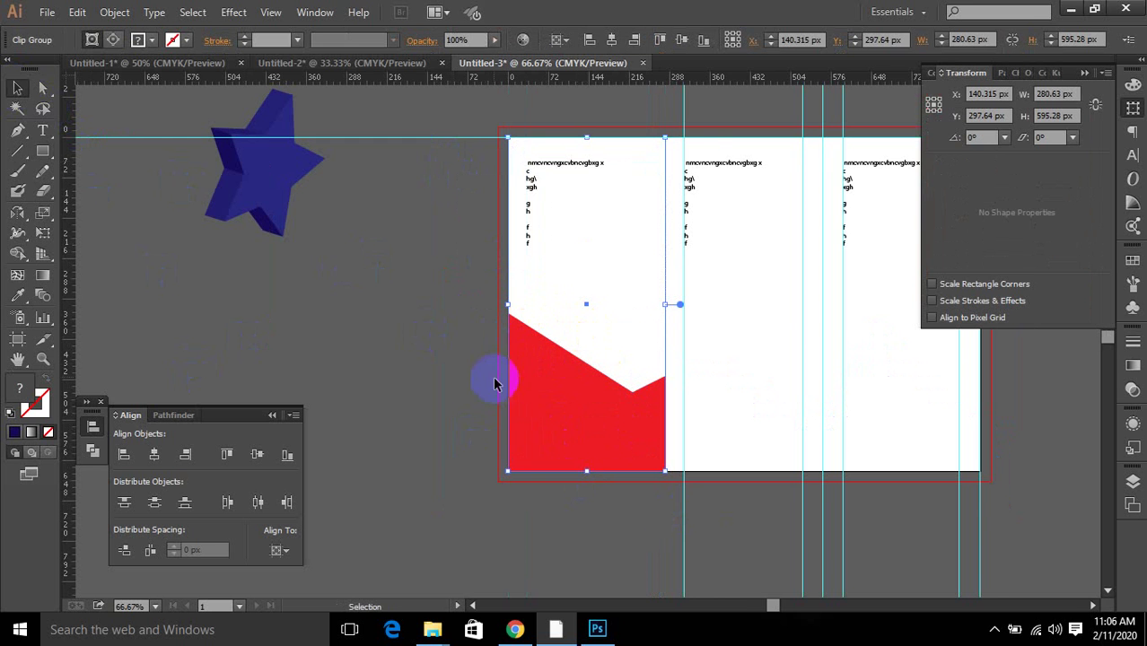
# Copy the clipped left panel artwork and paste it as a Smart Object into the opened design in Photoshop.
pyautogui.click(564, 410)
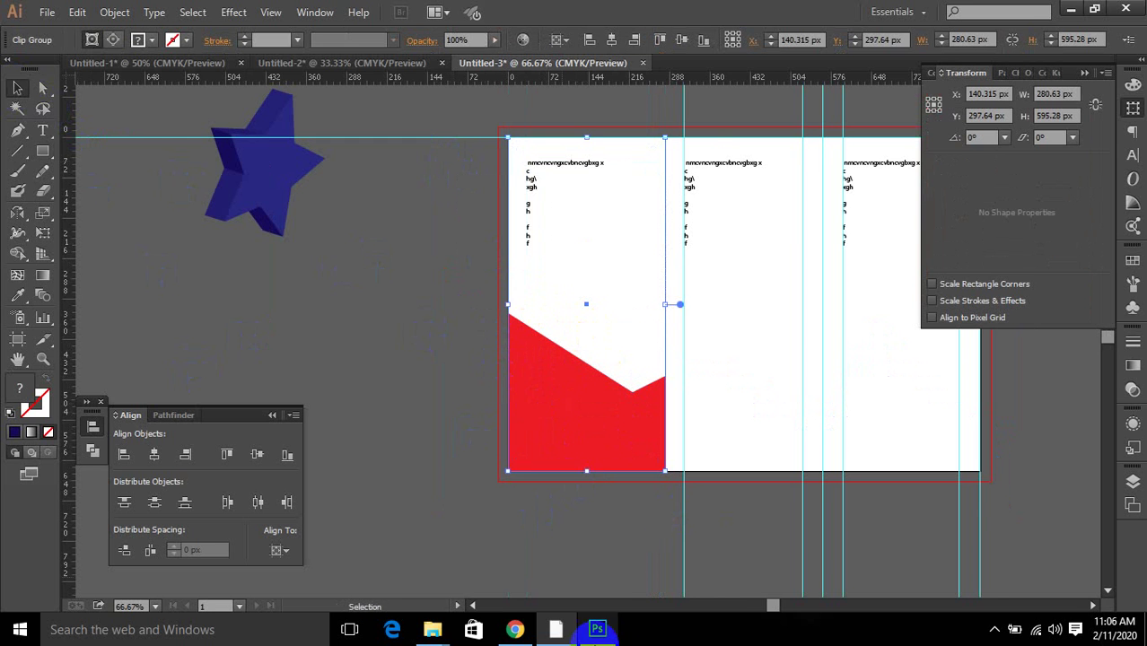
pyautogui.click(598, 630)
pyautogui.hotkey('ctrl', 'v')
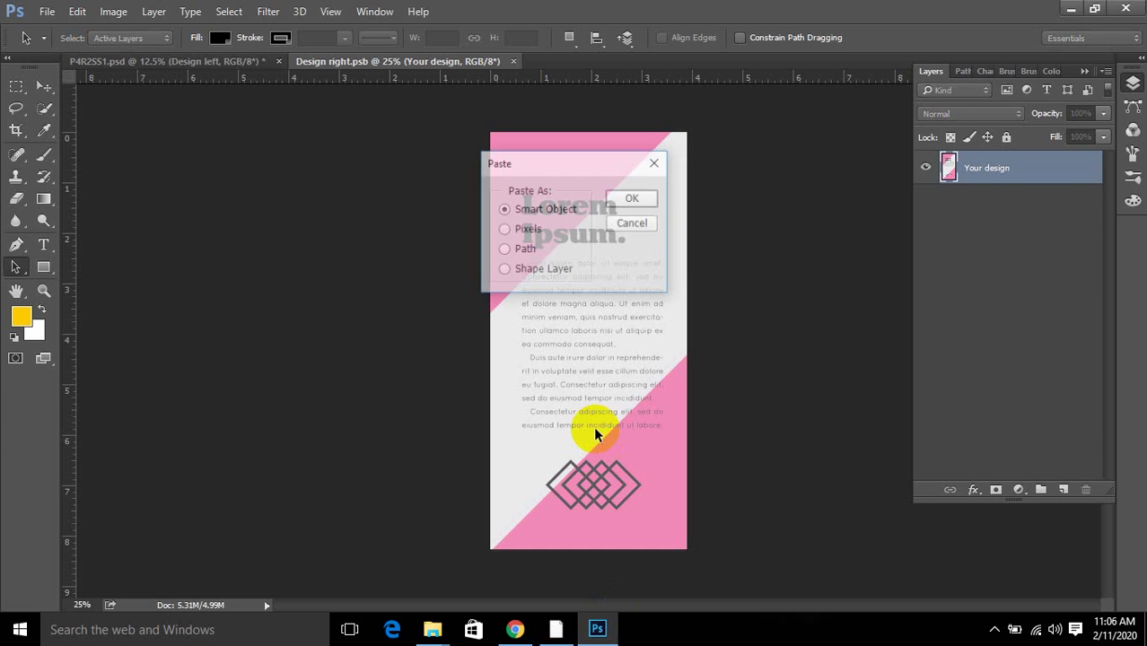
pyautogui.click(633, 196)
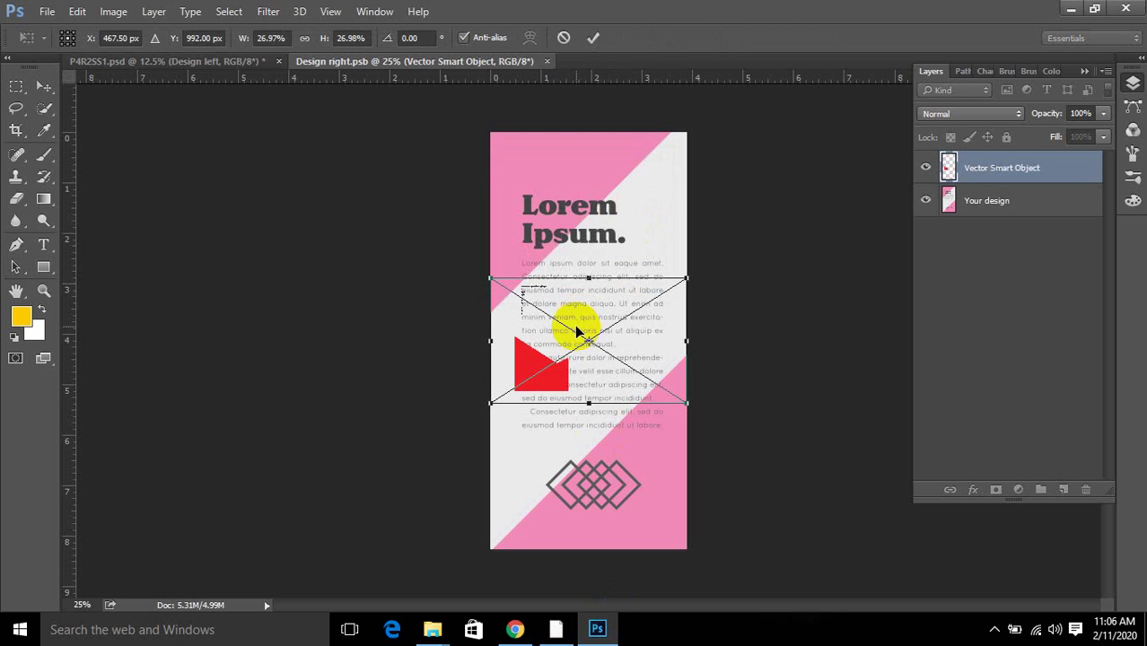
# Scale the pasted artwork to about 99% and place its visible panel over the pink design.
pyautogui.moveTo(686, 404); pyautogui.dragTo(910, 546)
pyautogui.moveTo(499, 457); pyautogui.dragTo(644, 459)
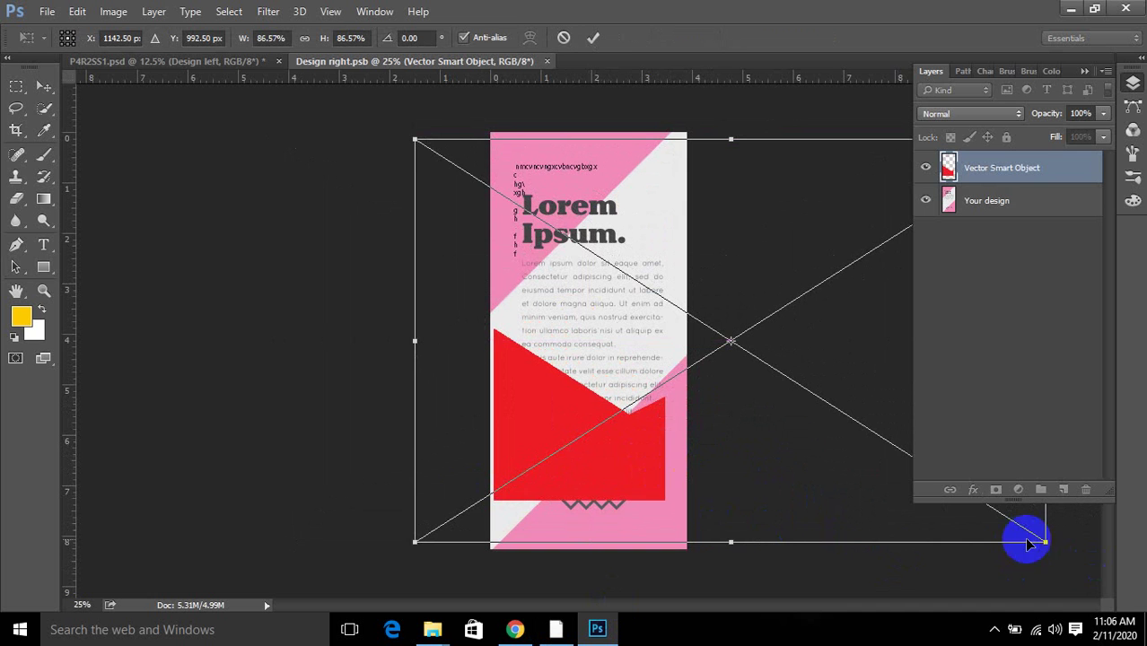
pyautogui.moveTo(1042, 541); pyautogui.dragTo(1145, 609)
pyautogui.moveTo(538, 483); pyautogui.dragTo(600, 486)
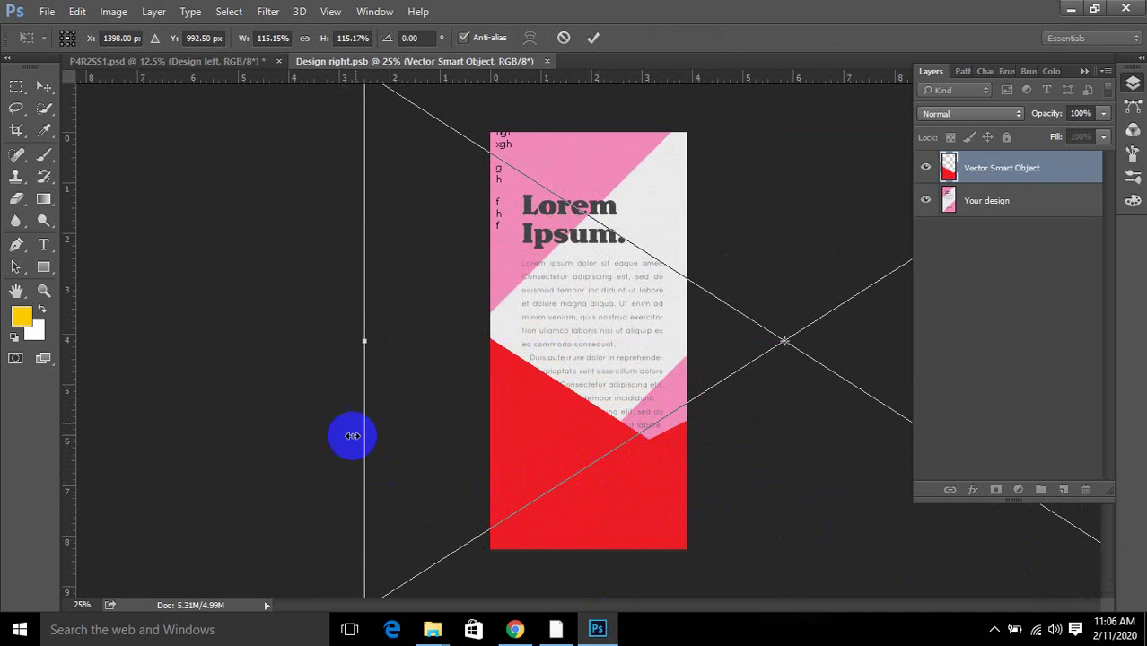
pyautogui.scroll(-2, 369, 390)
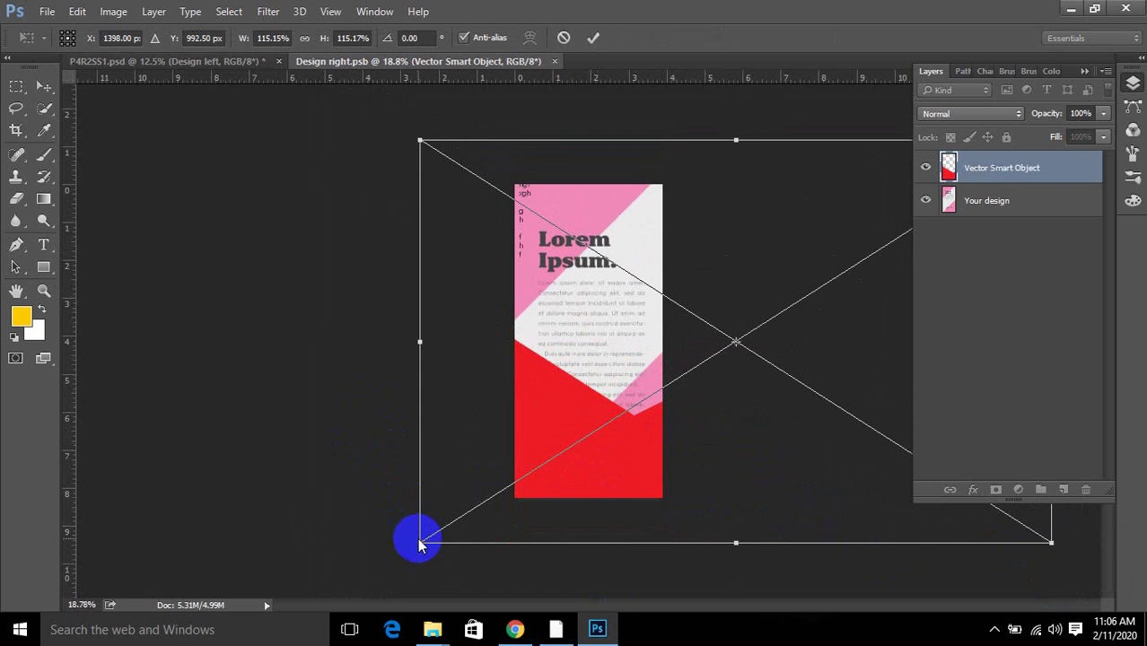
pyautogui.moveTo(422, 542); pyautogui.dragTo(446, 516)
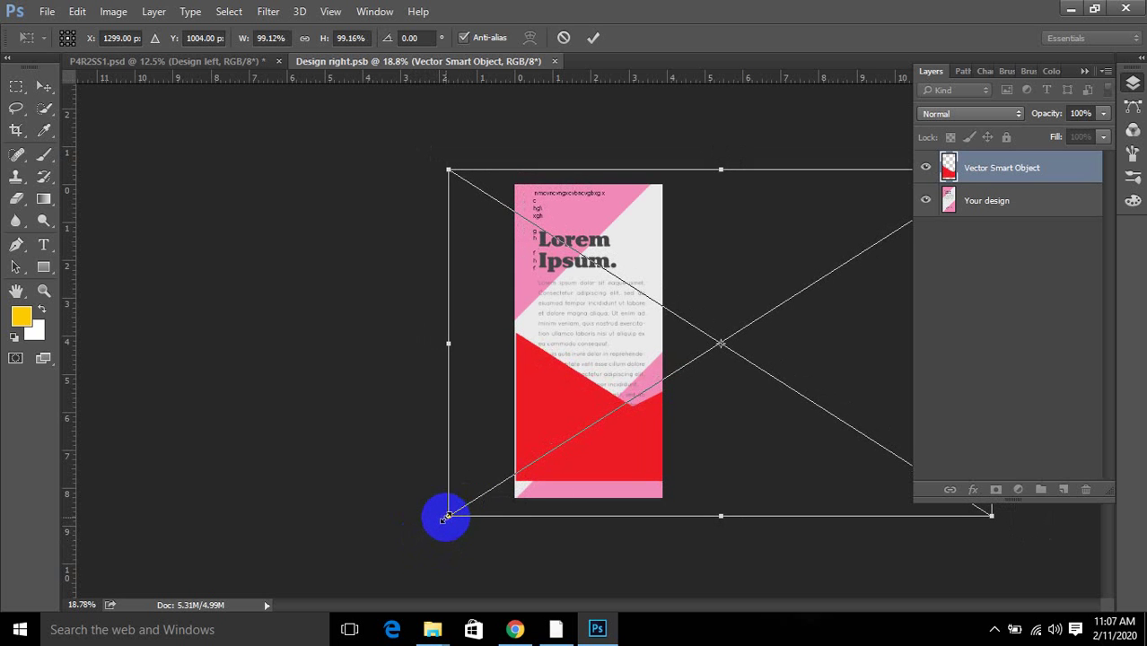
# Nudge the pasted artwork to fit the panel, stretch its height to about 99.65%, and commit the transform.
pyautogui.press('Left')
pyautogui.press('Left')
pyautogui.press('Left')
pyautogui.press('Right')
pyautogui.press('Down')
pyautogui.press('Down')
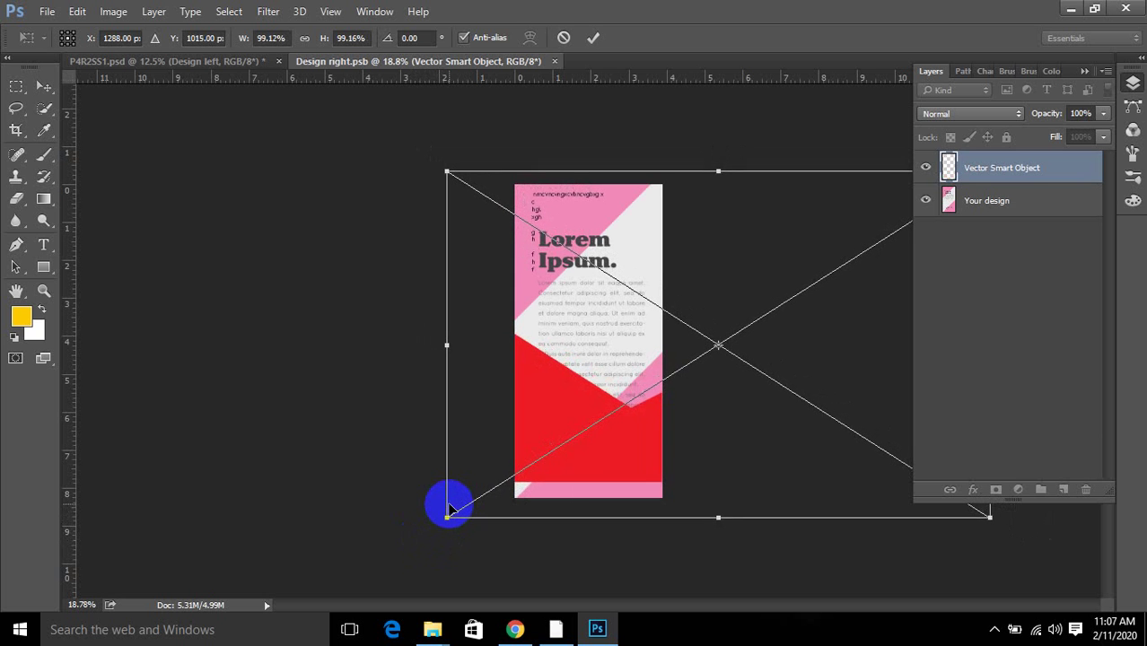
pyautogui.press('Down')
pyautogui.press('Down')
pyautogui.press('Down')
pyautogui.press('Down')
pyautogui.press('Down')
pyautogui.press('Down')
pyautogui.press('Down')
pyautogui.press('Down')
pyautogui.press('Down')
pyautogui.press('Down')
pyautogui.press('Down')
pyautogui.press('Down')
pyautogui.press('Down')
pyautogui.press('Down')
pyautogui.press('Down')
pyautogui.press('Down')
pyautogui.press('Down')
pyautogui.press('Down')
pyautogui.press('Down')
pyautogui.press('Down')
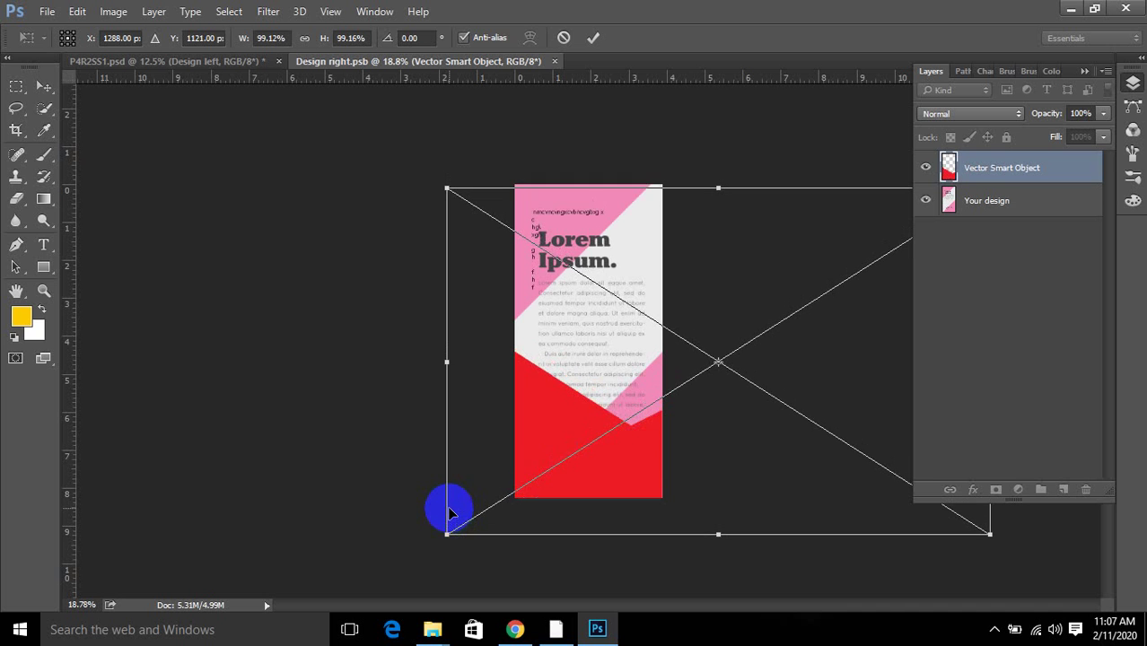
pyautogui.press('Up')
pyautogui.press('Up')
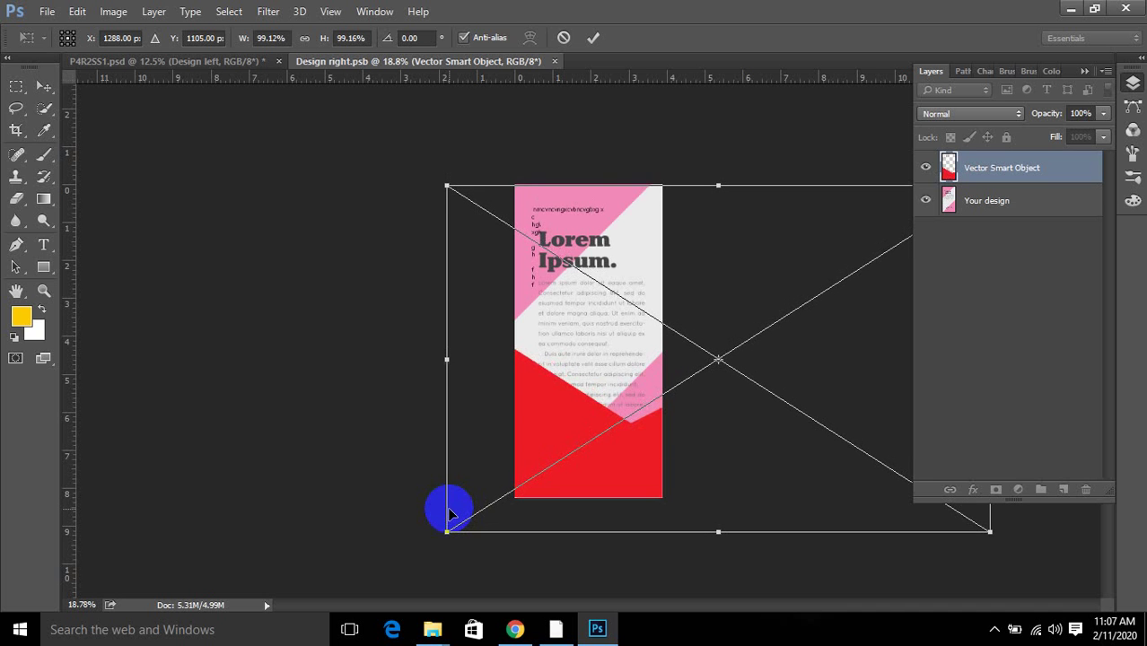
pyautogui.press('Right')
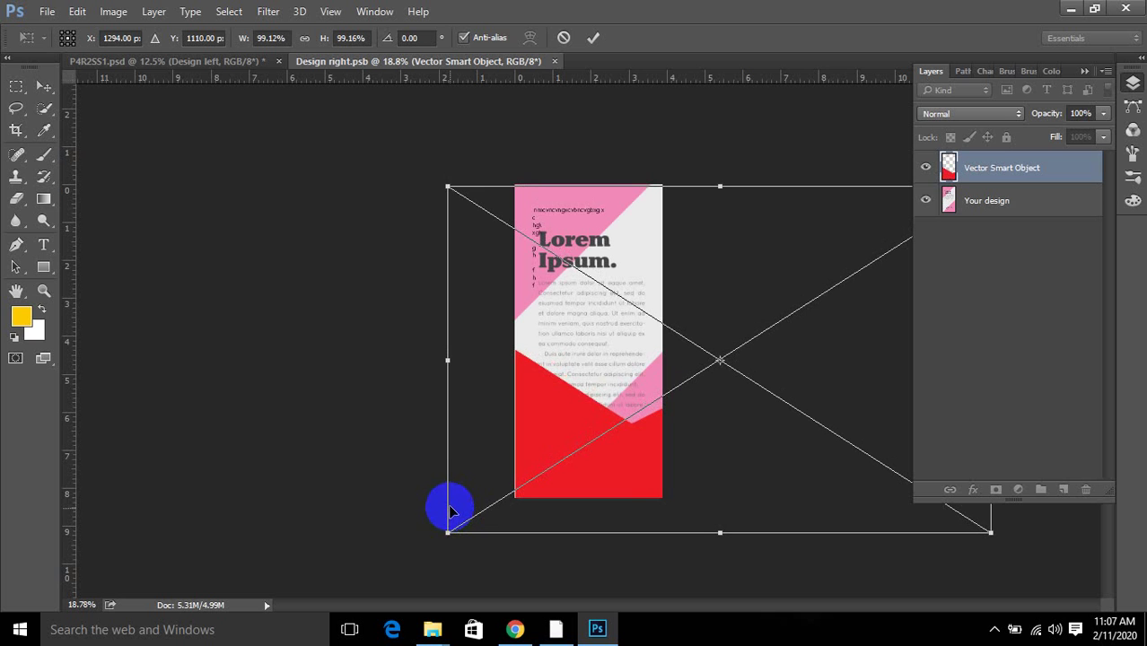
pyautogui.press('Left')
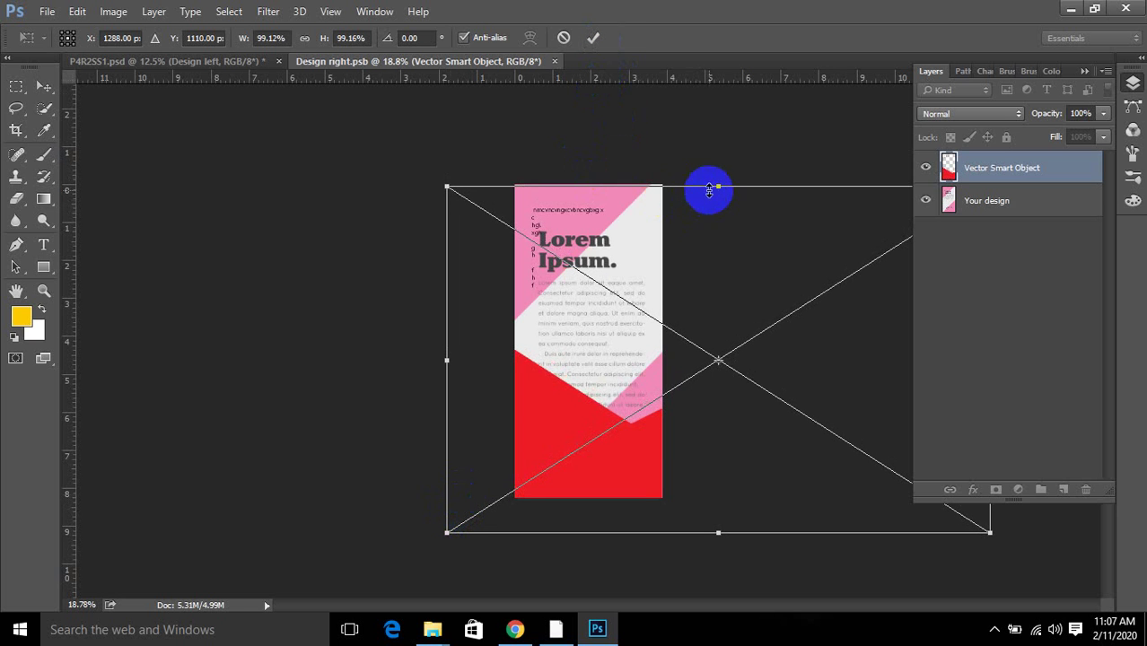
pyautogui.moveTo(718, 186); pyautogui.dragTo(719, 183)
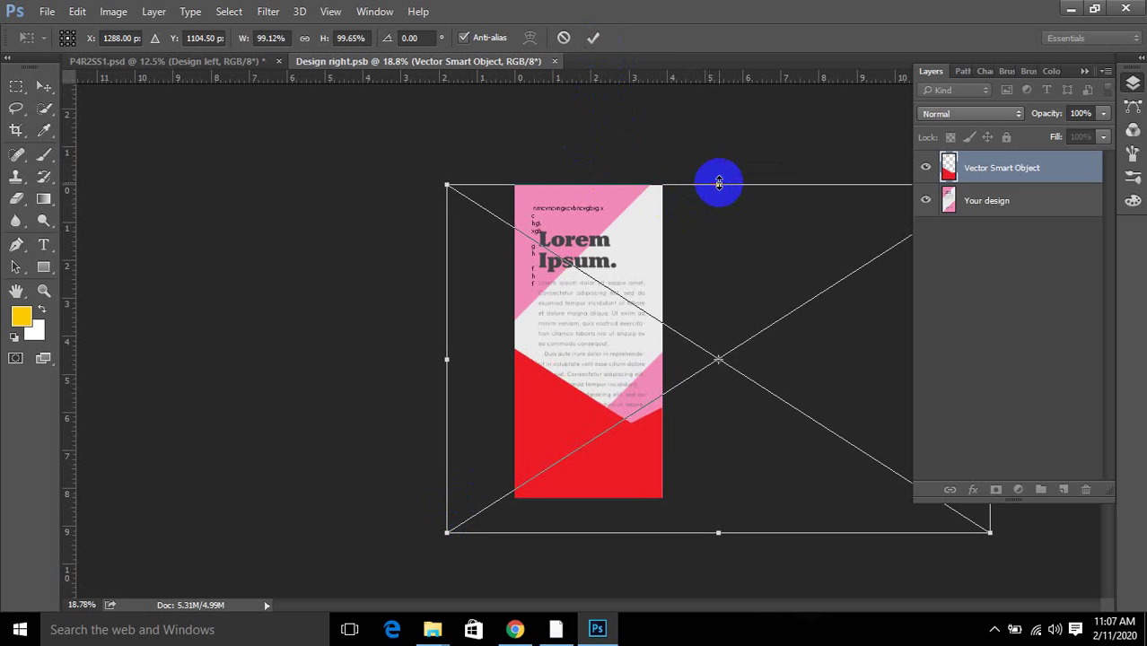
pyautogui.click(593, 38)
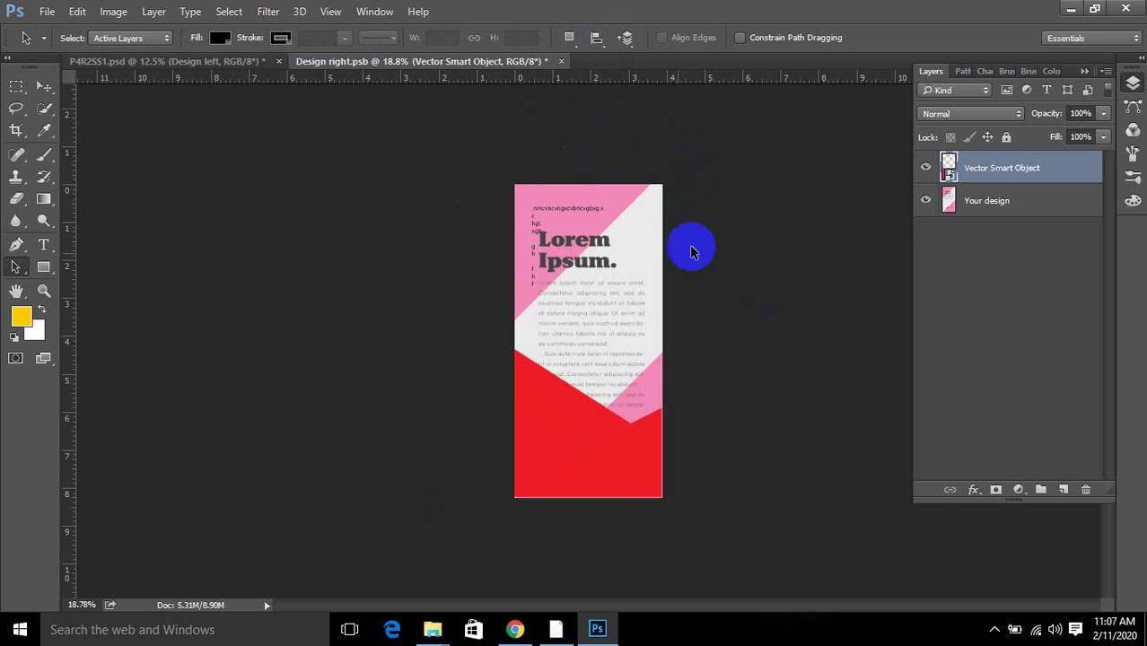
# Save the edited smart object and return to the P4R2SS1.psd mockup.
pyautogui.moveTo(658, 326); pyautogui.dragTo(662, 335)
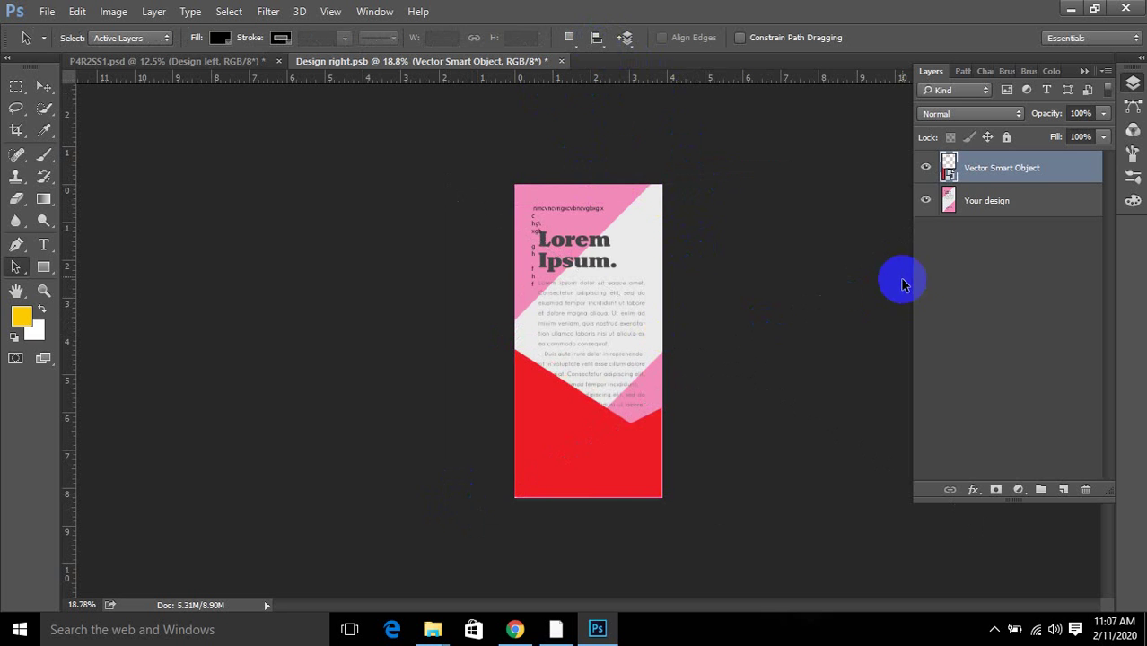
pyautogui.moveTo(622, 359); pyautogui.dragTo(601, 336)
pyautogui.hotkey('ctrl', 's')
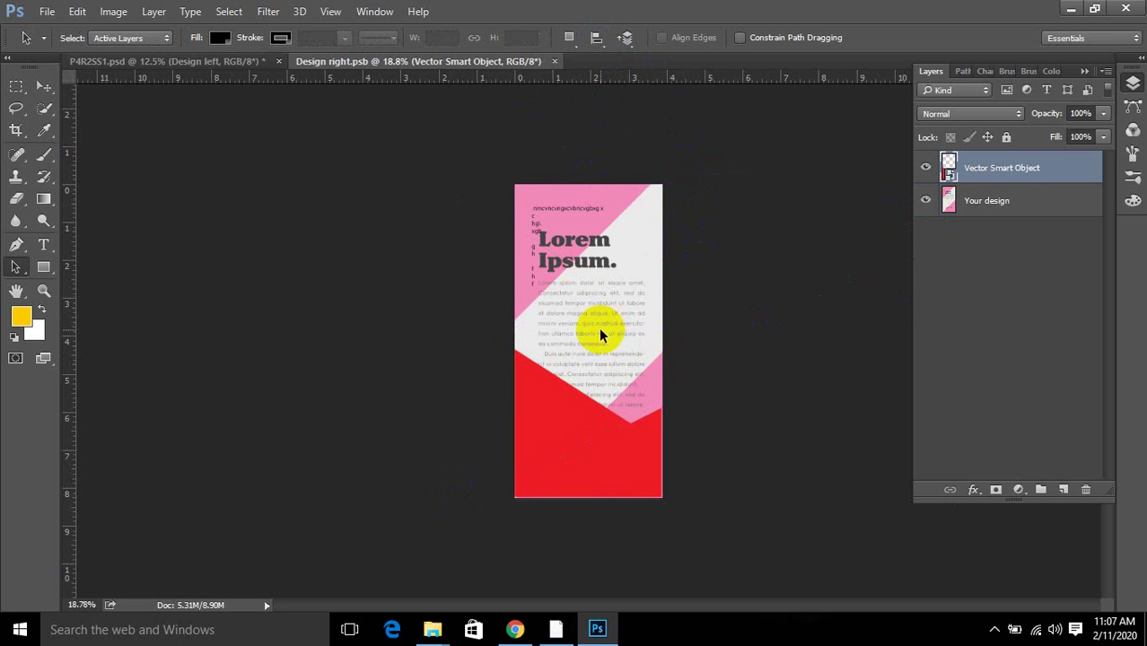
pyautogui.click(159, 63)
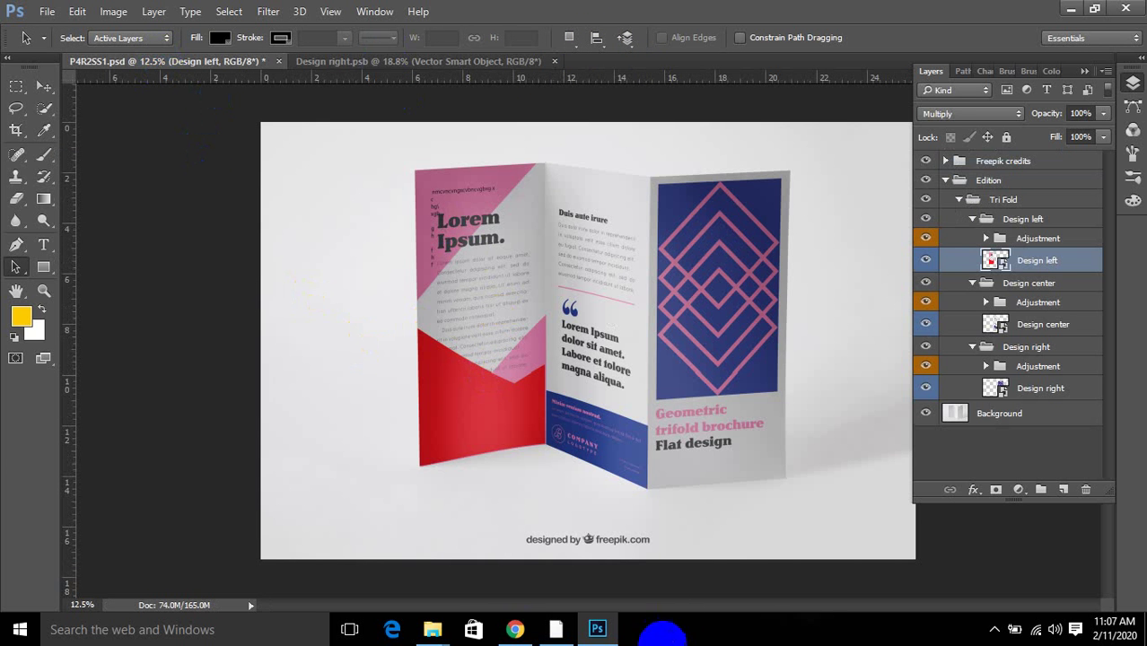
# In Illustrator, release the left panel's clipping mask and move its rectangle onto the middle panel.
pyautogui.click(556, 631)
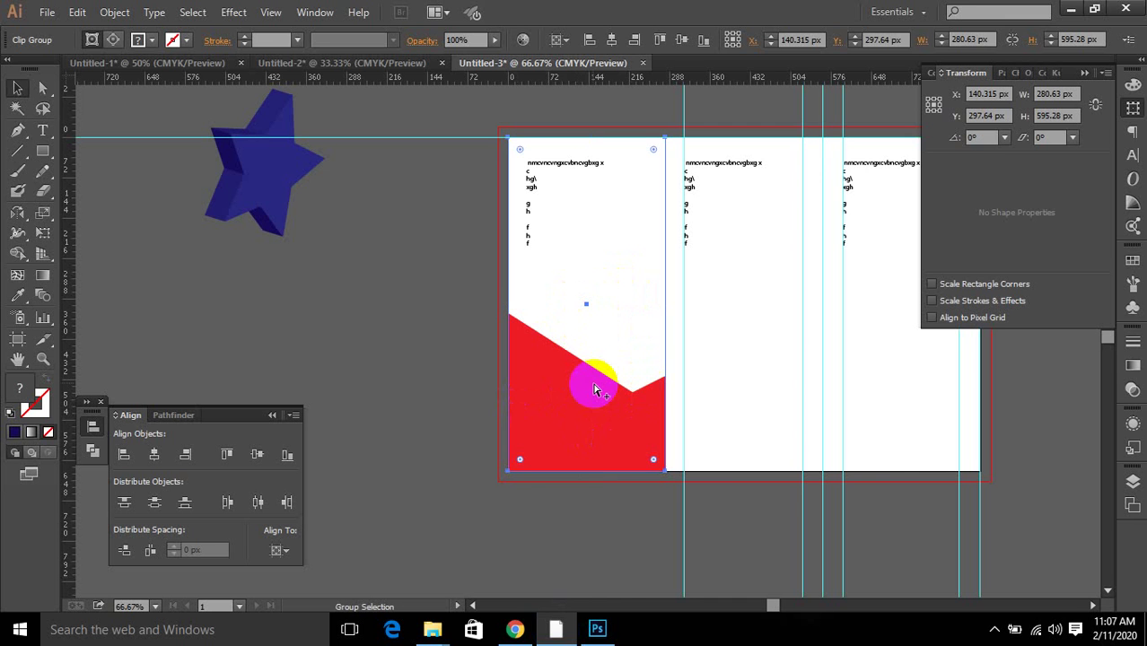
pyautogui.hotkey('ctrl', 'alt', '7')
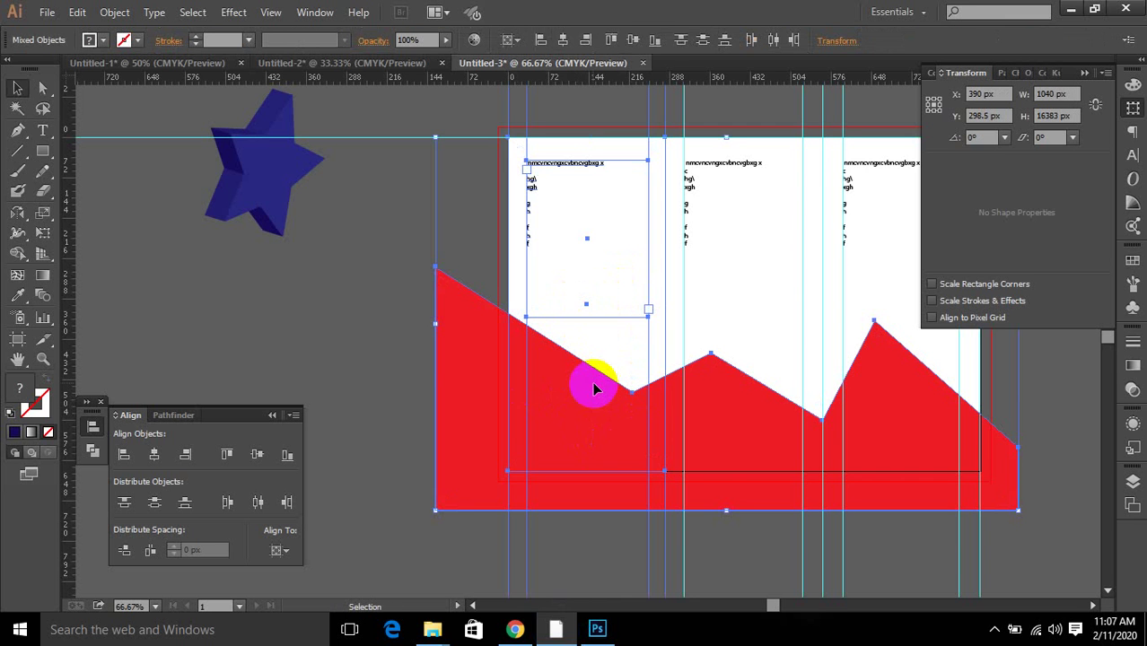
pyautogui.click(371, 350)
pyautogui.click(509, 363)
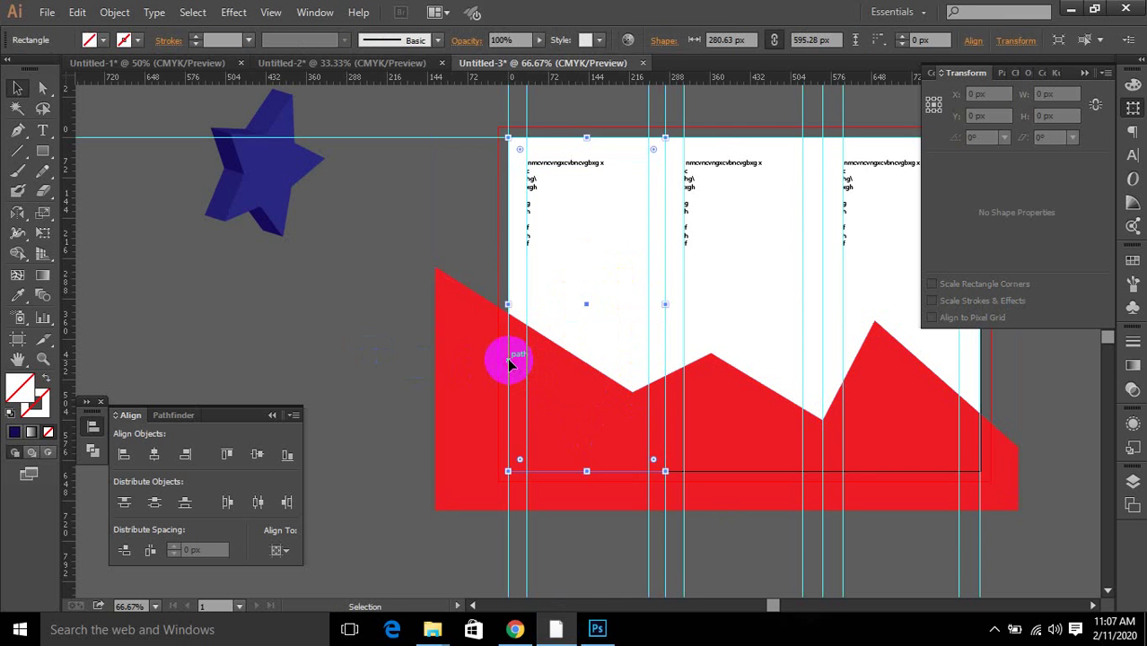
pyautogui.moveTo(509, 363); pyautogui.dragTo(667, 366)
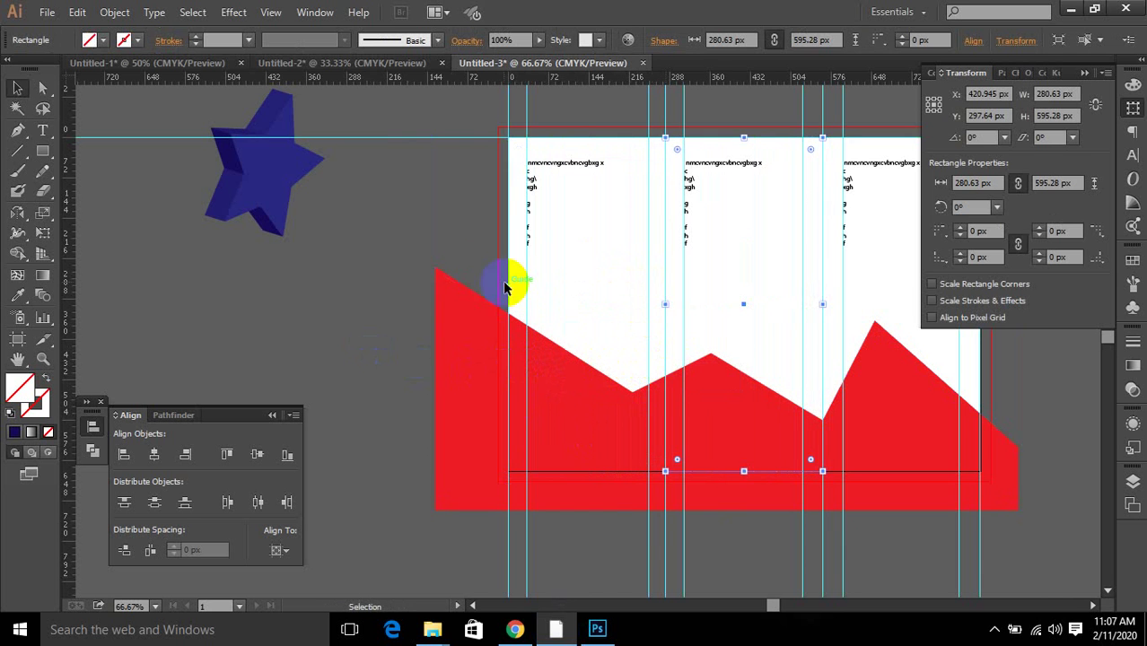
# Select the brochure artwork together with the middle panel rectangle and make a clipping mask.
pyautogui.moveTo(456, 168); pyautogui.dragTo(863, 461)
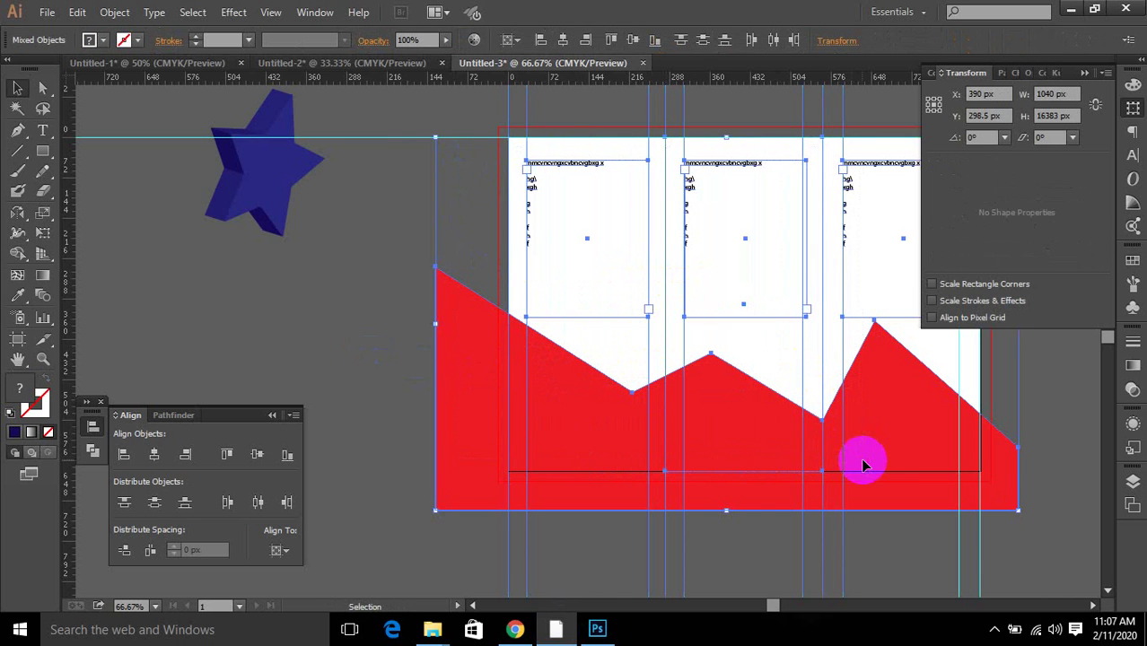
pyautogui.moveTo(447, 550); pyautogui.dragTo(860, 525)
pyautogui.scroll(3, 860, 528)
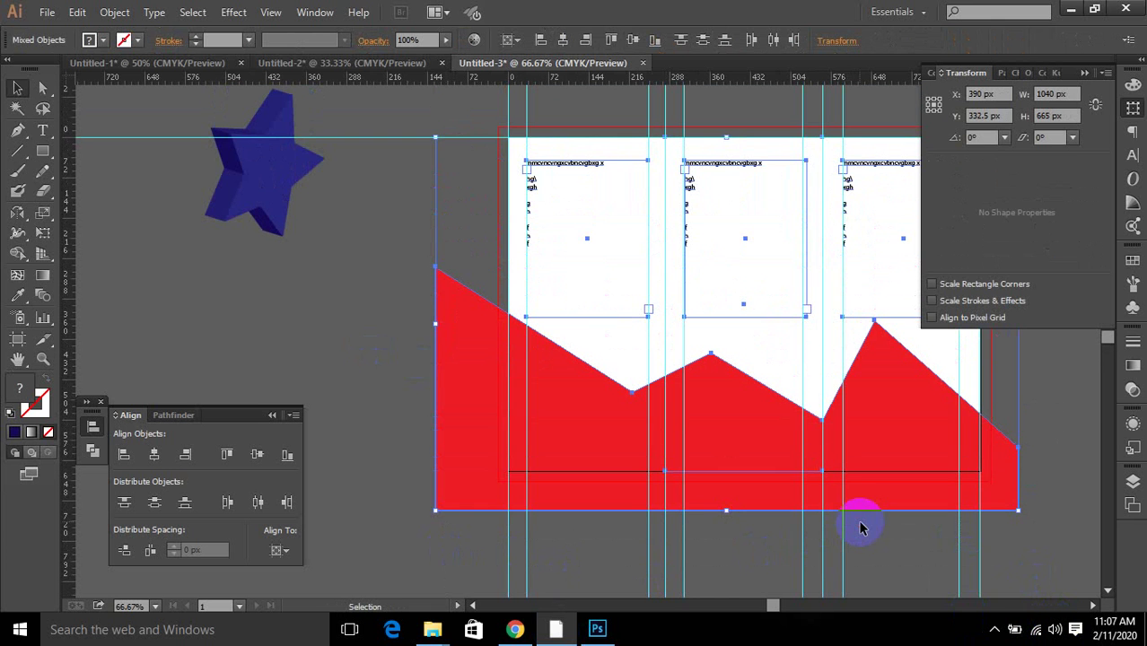
pyautogui.hotkey('ctrl', '7')
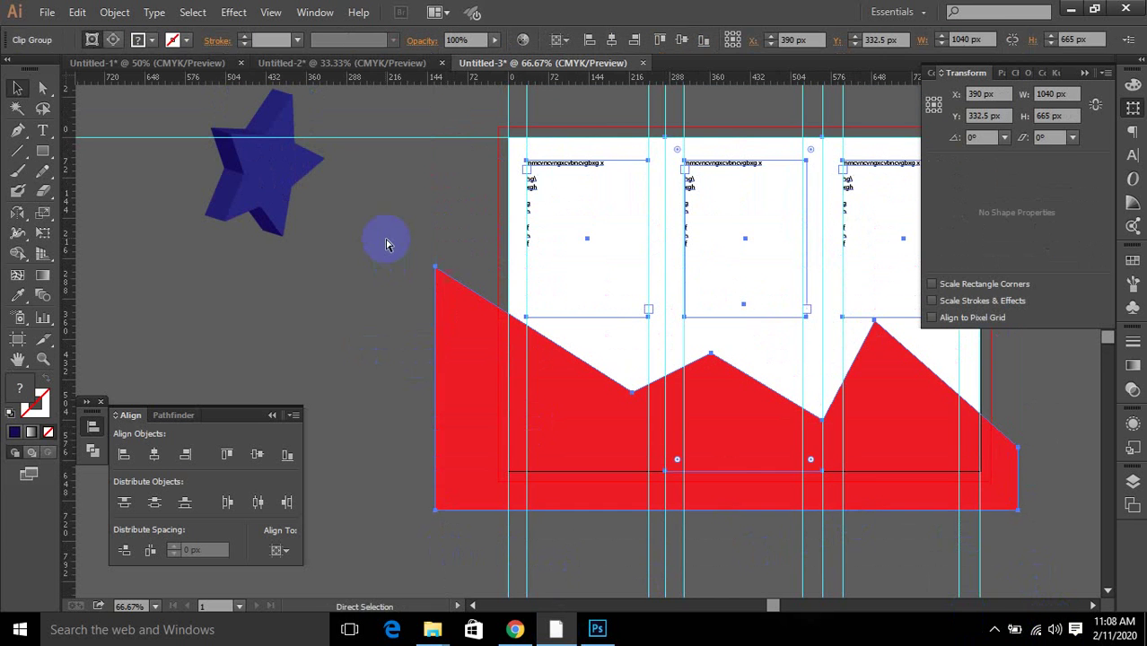
# Clip the selected brochure artwork to the middle panel rectangle and switch to the Photoshop mockup.
pyautogui.rightClick(539, 233)
pyautogui.click(735, 420)
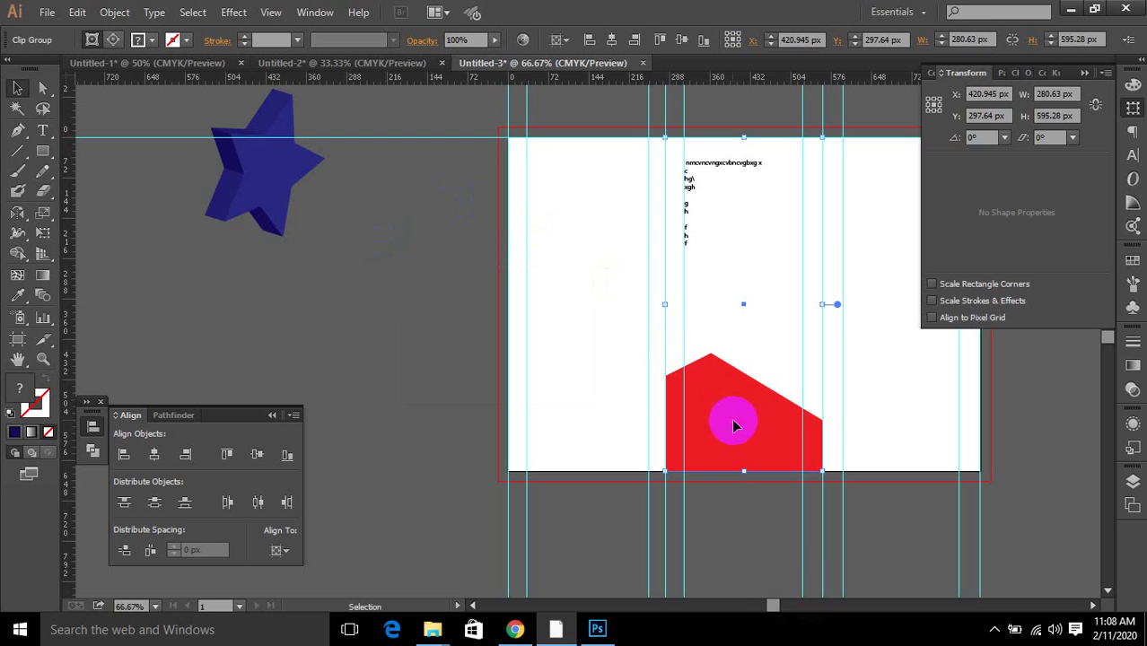
pyautogui.click(598, 595)
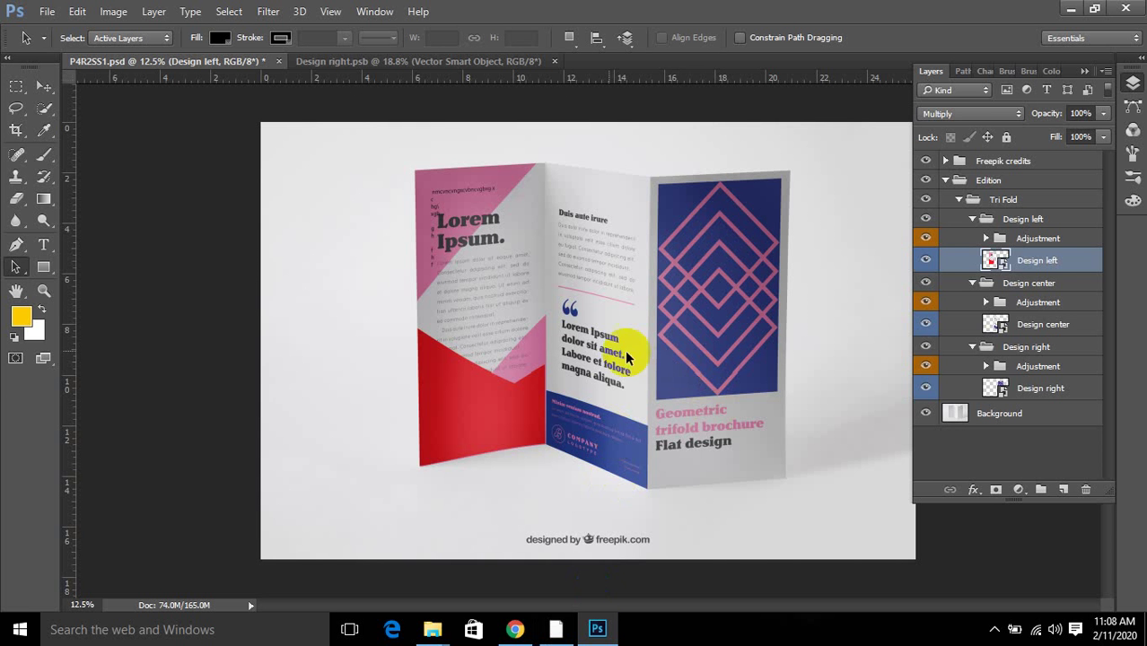
# Open the Design center smart object and paste the clipped middle panel into it.
pyautogui.click(927, 324)
pyautogui.click(926, 324)
pyautogui.doubleClick(996, 324)
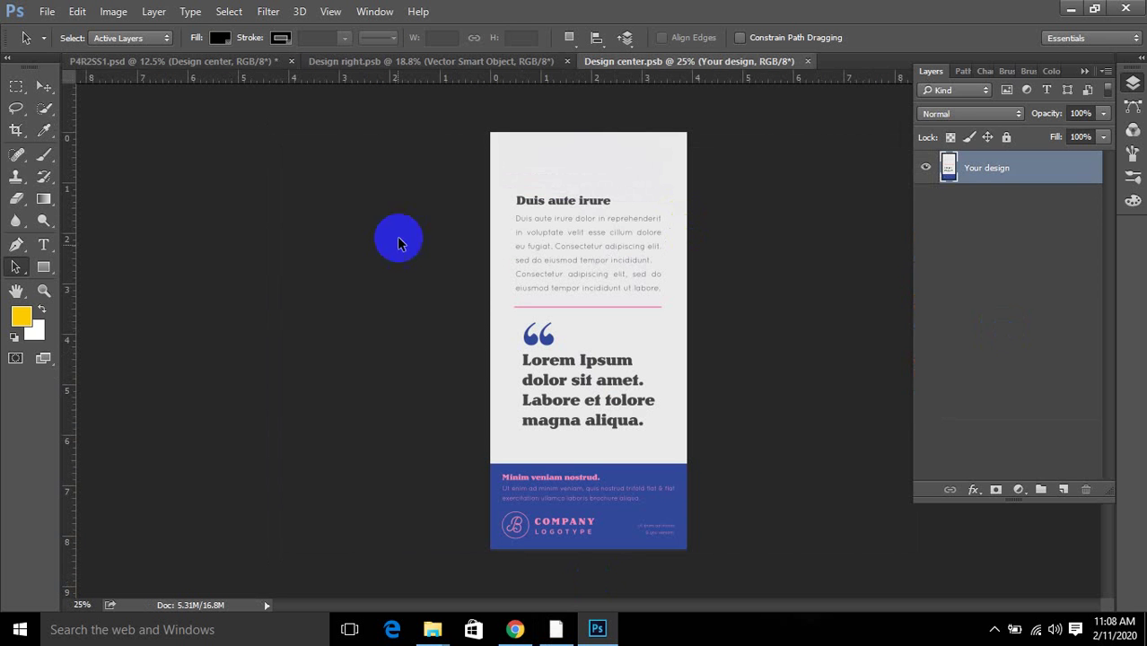
pyautogui.hotkey('ctrl', 'v')
pyautogui.press('Return')
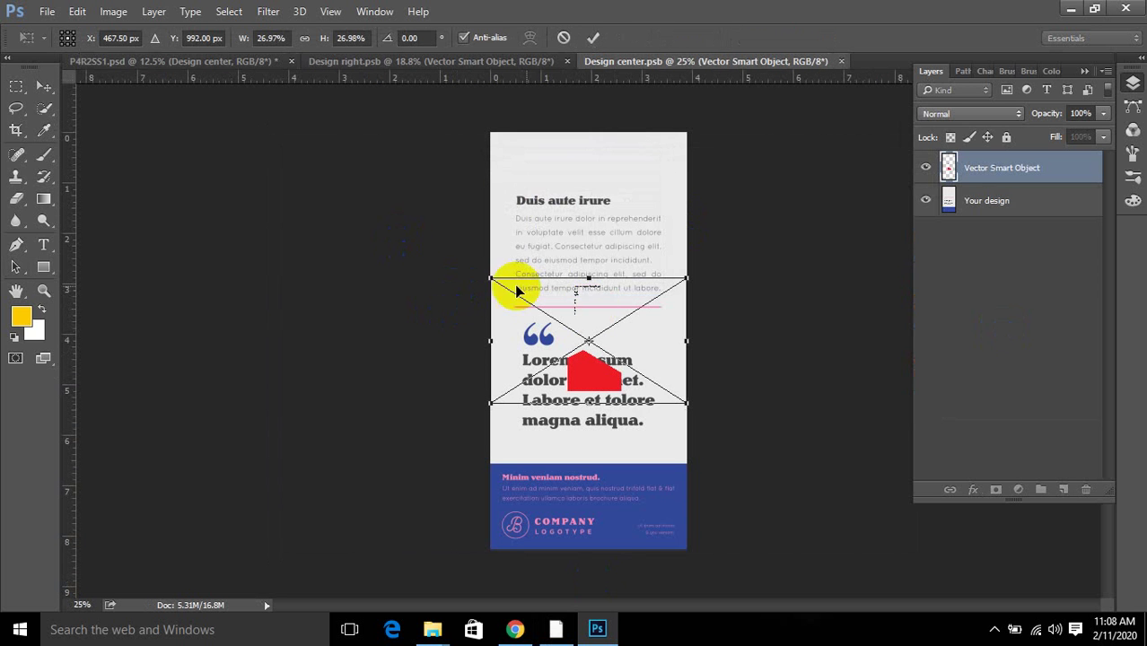
# Enlarge the pasted artwork to about 106.15% and move it over the center panel.
pyautogui.moveTo(692, 405); pyautogui.dragTo(965, 607)
pyautogui.moveTo(534, 473); pyautogui.dragTo(524, 483)
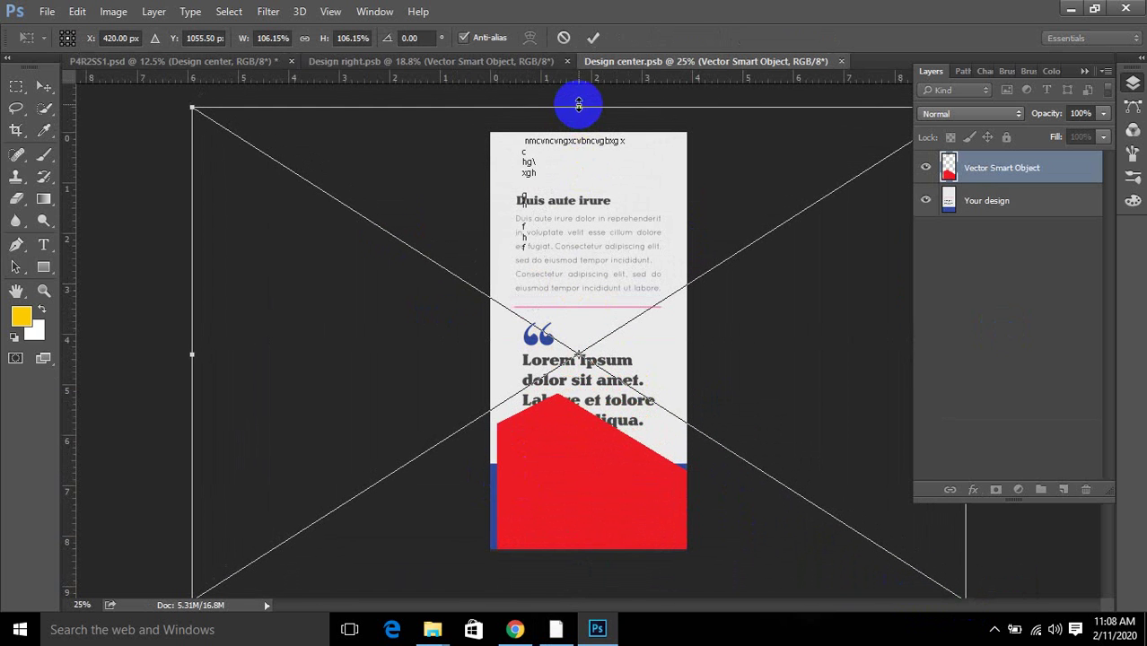
pyautogui.moveTo(579, 106); pyautogui.dragTo(581, 126)
pyautogui.hotkey('ctrl', 'z')
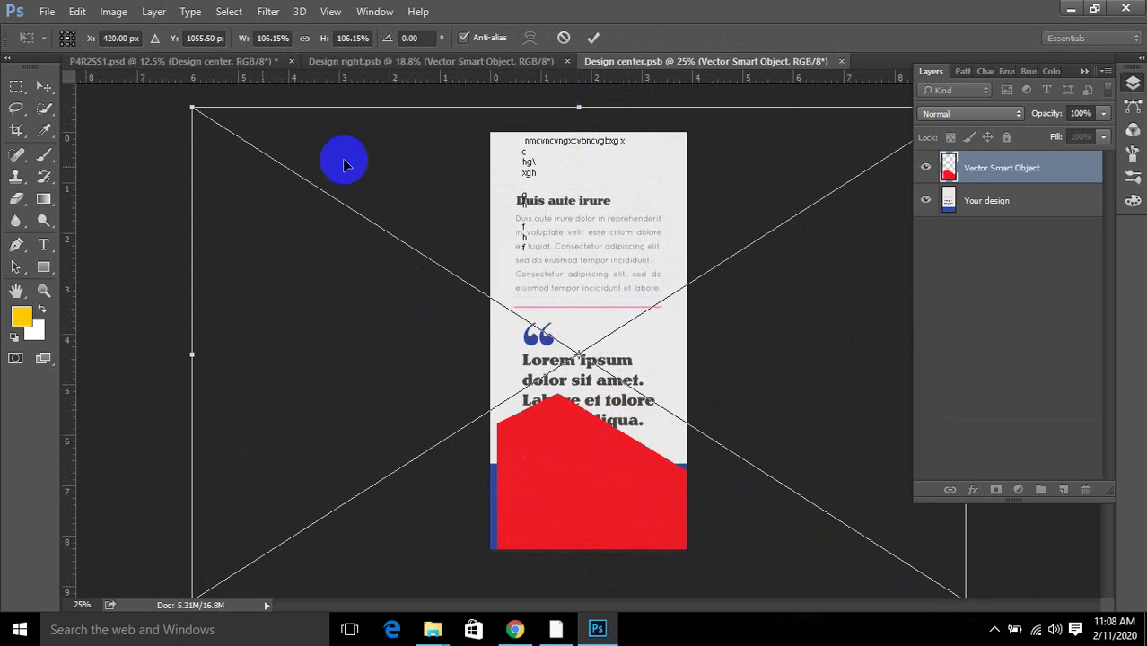
# Scale the artwork down to about 100.6% and nudge it left to X 364.50 px.
pyautogui.moveTo(190, 110); pyautogui.dragTo(211, 120)
pyautogui.hotkey('shift', 'Left')
pyautogui.hotkey('shift', 'Left')
pyautogui.hotkey('shift', 'Left')
pyautogui.hotkey('shift', 'Left')
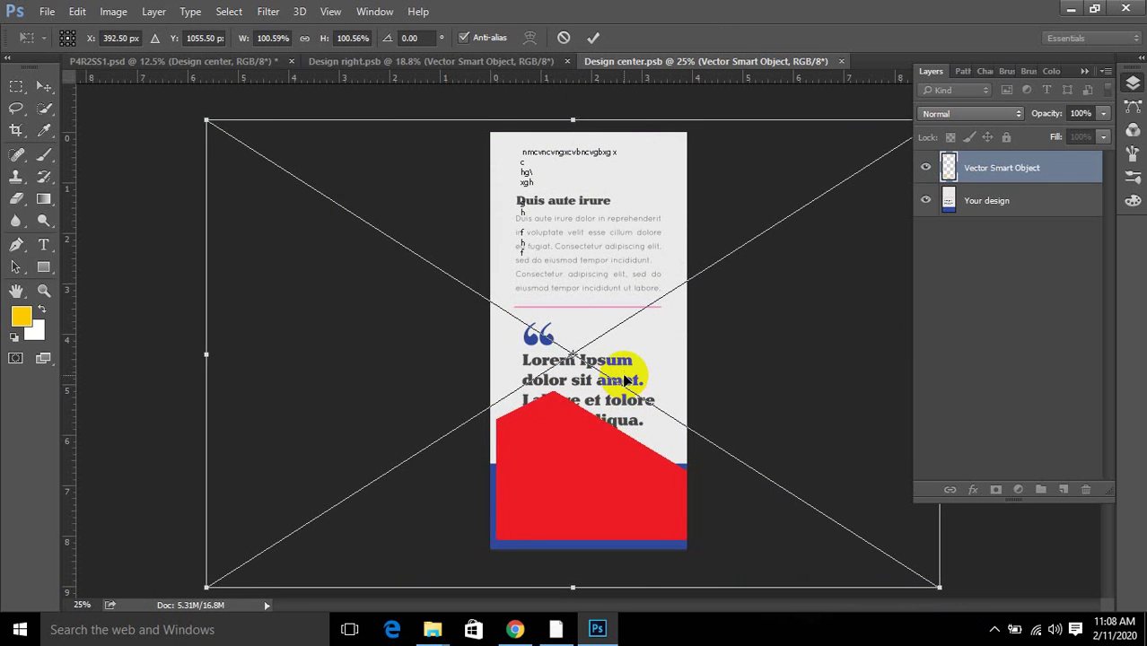
pyautogui.press('Left')
pyautogui.press('Left')
pyautogui.press('Left')
pyautogui.press('Left')
pyautogui.press('Left')
pyautogui.press('Left')
pyautogui.press('Left')
pyautogui.press('Left')
pyautogui.press('Left')
pyautogui.press('Left')
pyautogui.press('Left')
pyautogui.press('Left')
pyautogui.press('Left')
pyautogui.press('Left')
pyautogui.press('Left')
pyautogui.press('Left')
pyautogui.press('Left')
pyautogui.press('Left')
pyautogui.press('Left')
pyautogui.press('Left')
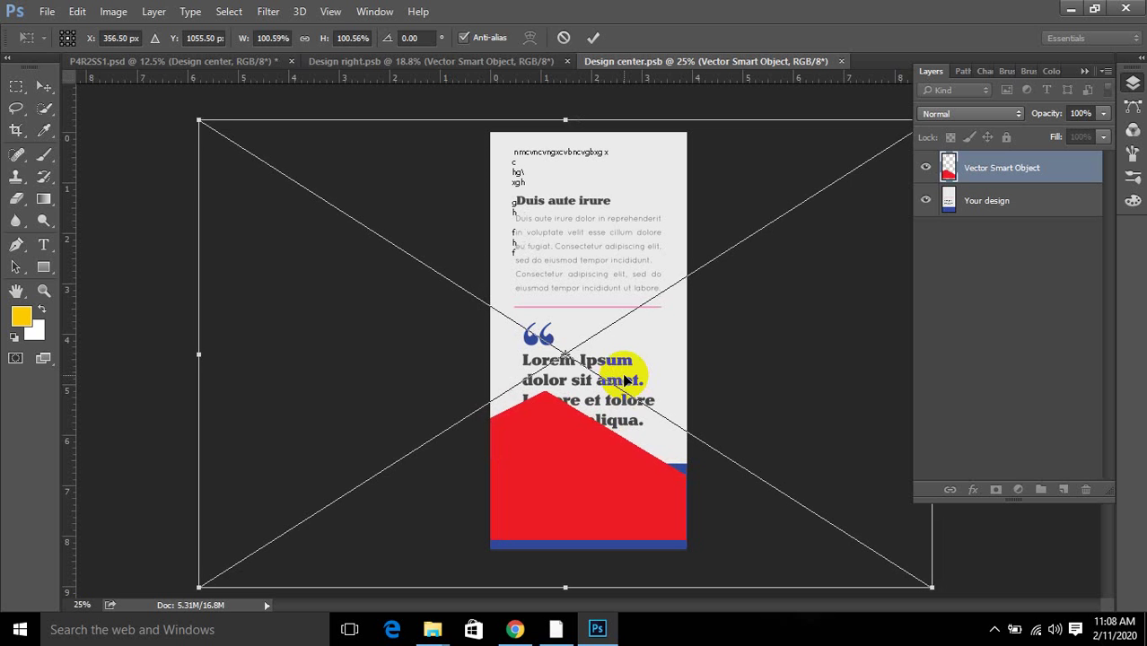
pyautogui.press('Right')
pyautogui.press('Right')
pyautogui.press('Right')
pyautogui.press('Right')
pyautogui.press('Right')
pyautogui.press('Right')
pyautogui.press('Right')
pyautogui.press('Right')
pyautogui.press('Right')
pyautogui.press('Right')
pyautogui.press('Right')
pyautogui.press('Right')
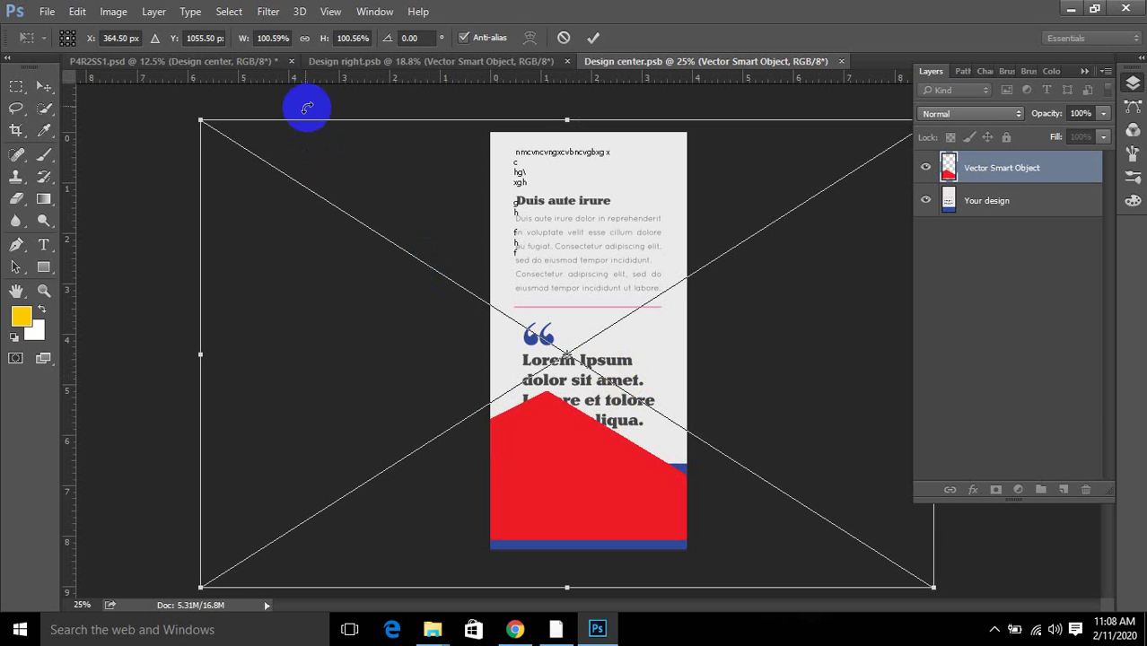
# Reduce the artwork to about 99% and nudge it sideways to X 367.50 px.
pyautogui.moveTo(200, 120); pyautogui.dragTo(212, 127)
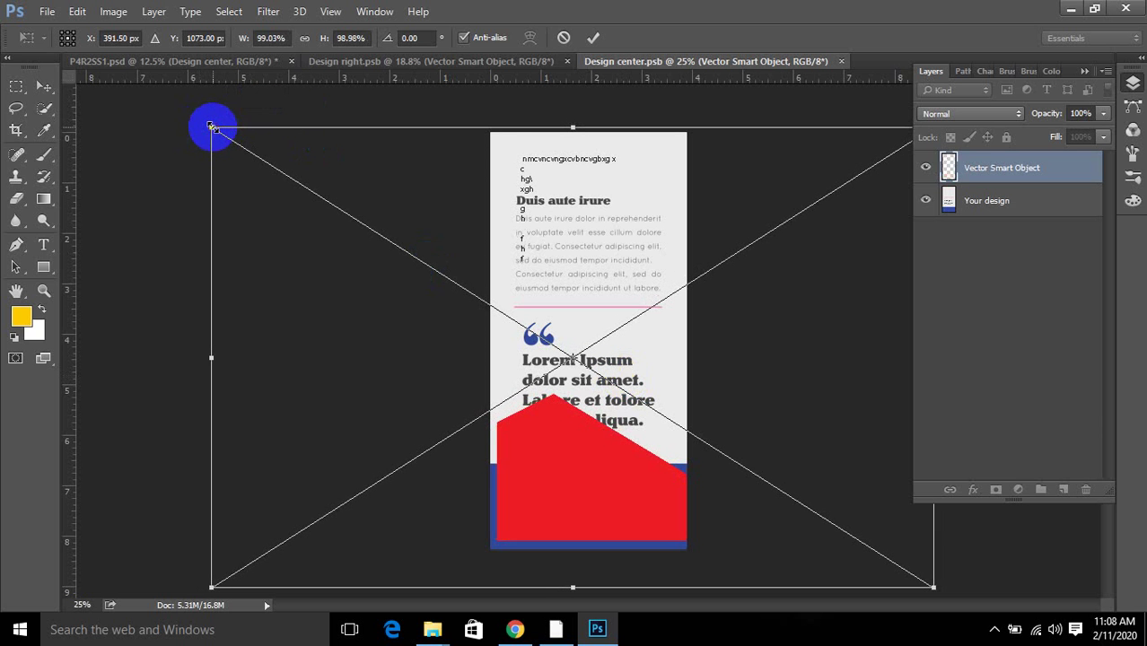
pyautogui.press('Left')
pyautogui.press('Left')
pyautogui.press('Left')
pyautogui.press('Left')
pyautogui.press('Left')
pyautogui.press('Left')
pyautogui.press('Left')
pyautogui.press('Left')
pyautogui.press('Left')
pyautogui.press('Left')
pyautogui.press('Left')
pyautogui.press('Left')
pyautogui.press('Left')
pyautogui.press('Left')
pyautogui.press('Left')
pyautogui.press('Left')
pyautogui.press('Left')
pyautogui.press('Left')
pyautogui.press('Left')
pyautogui.press('Left')
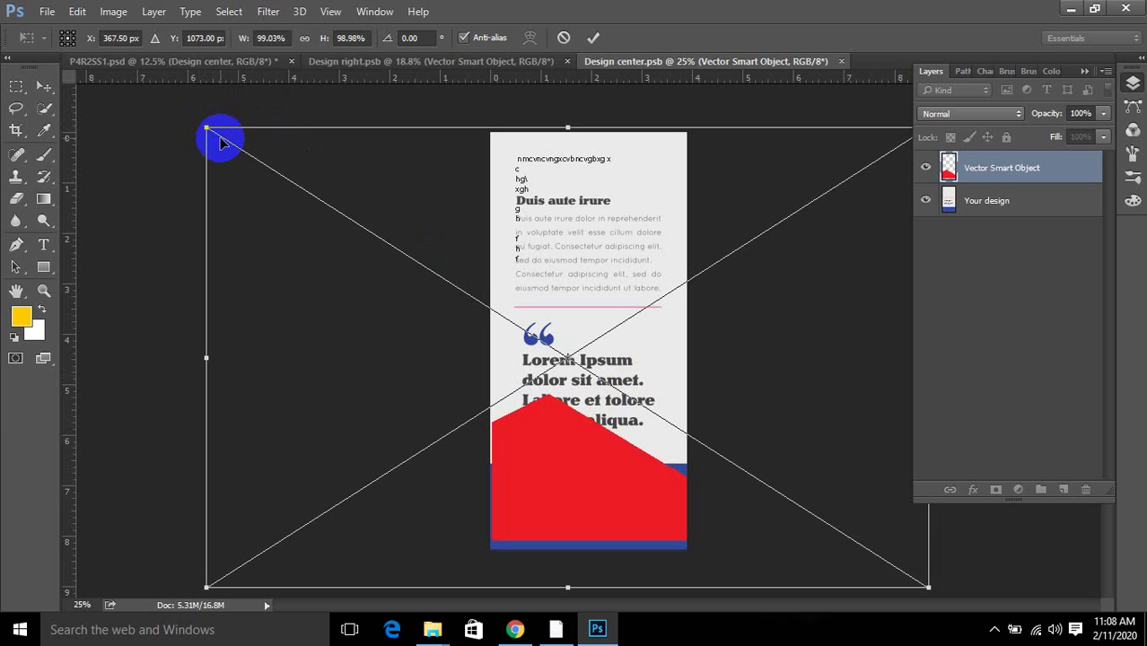
pyautogui.press('Right')
pyautogui.press('Right')
pyautogui.press('Right')
pyautogui.press('Right')
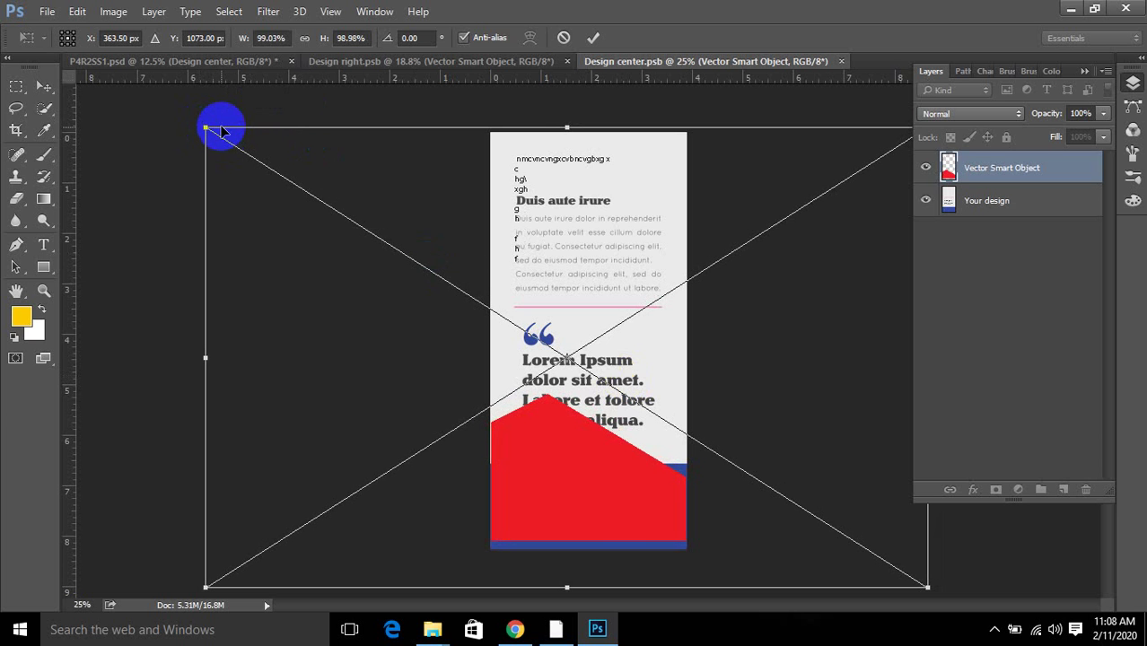
pyautogui.press('Right')
pyautogui.press('Right')
pyautogui.press('Right')
pyautogui.press('Right')
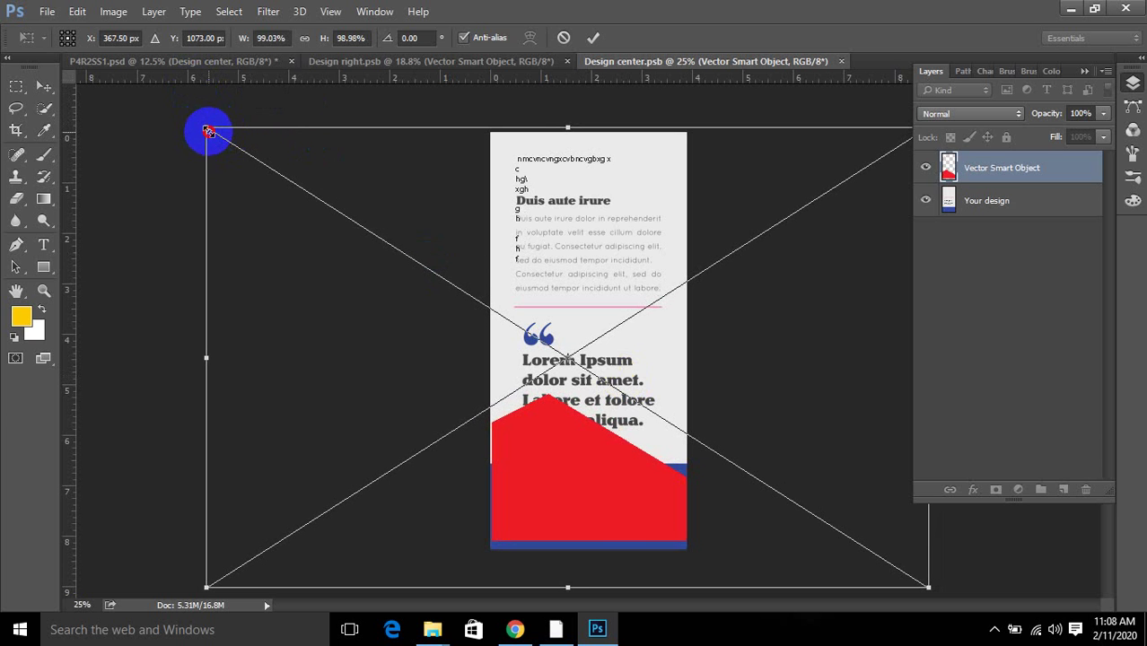
# Scale the artwork to about 99.7% and nudge it down to Y 1105 px to meet the panel's lower edge.
pyautogui.moveTo(207, 131); pyautogui.dragTo(203, 128)
pyautogui.press('Right')
pyautogui.press('Right')
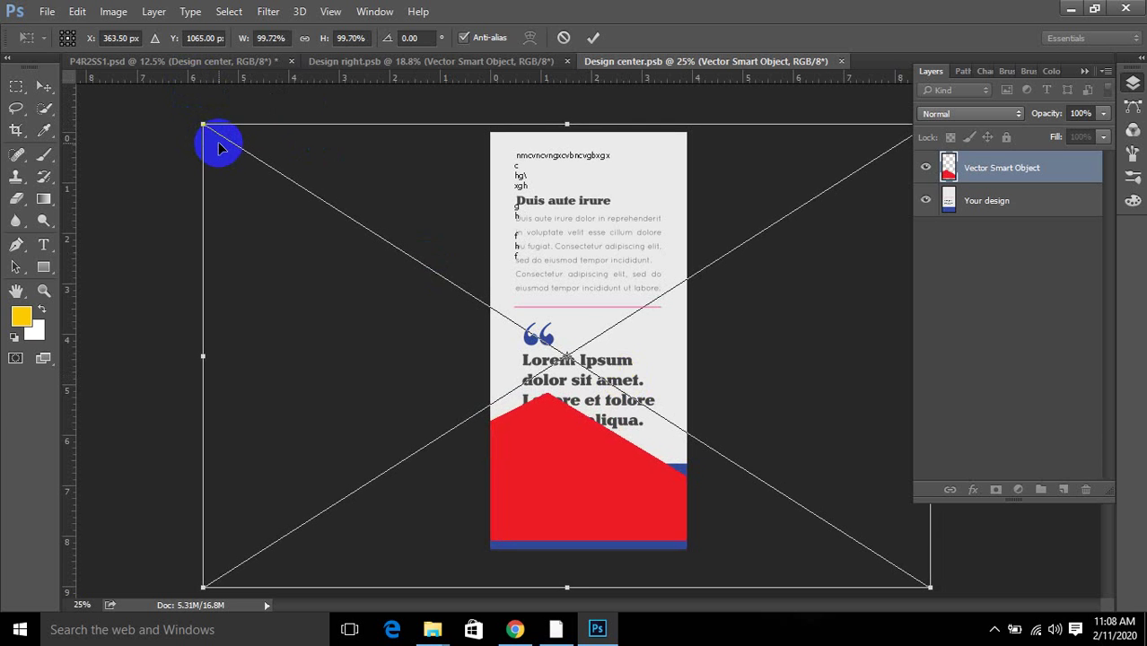
pyautogui.press('Down')
pyautogui.press('Down')
pyautogui.press('Down')
pyautogui.press('Down')
pyautogui.press('Down')
pyautogui.press('Down')
pyautogui.press('Down')
pyautogui.press('Down')
pyautogui.press('Down')
pyautogui.press('Down')
pyautogui.press('Down')
pyautogui.press('Down')
pyautogui.press('Down')
pyautogui.press('Down')
pyautogui.press('Down')
pyautogui.press('Down')
pyautogui.press('Down')
pyautogui.press('Down')
pyautogui.press('Down')
pyautogui.press('Down')
pyautogui.press('Down')
pyautogui.press('Down')
pyautogui.press('Down')
pyautogui.press('Down')
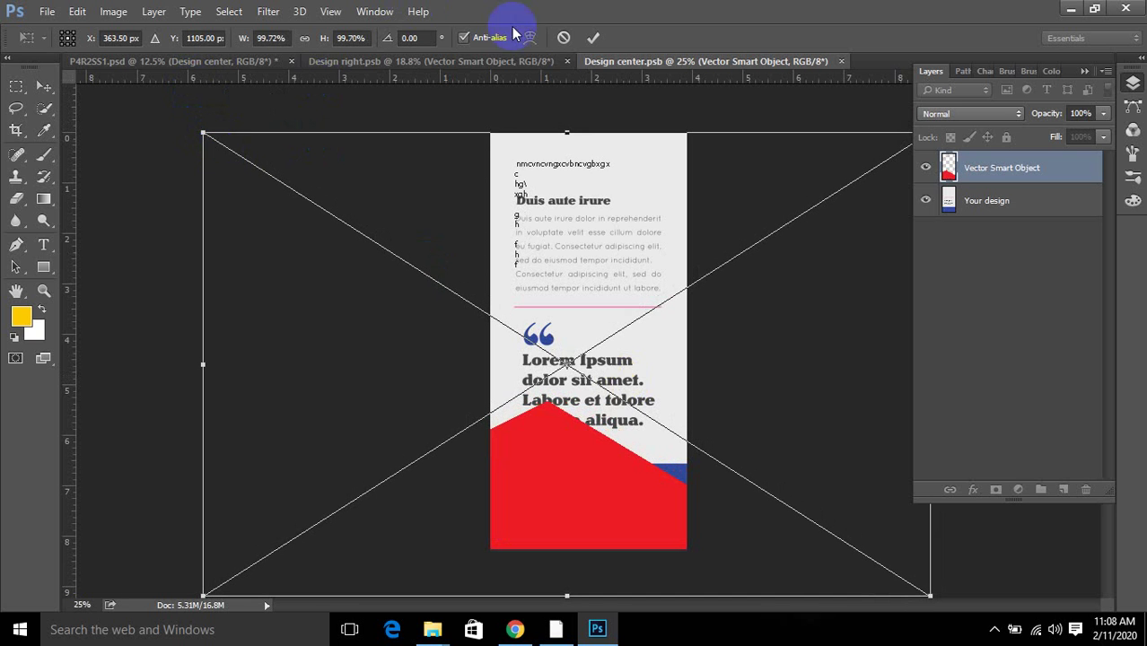
# Commit the transform and save the Design center smart object, returning to the P4R2SS1.psd mockup.
pyautogui.click(593, 38)
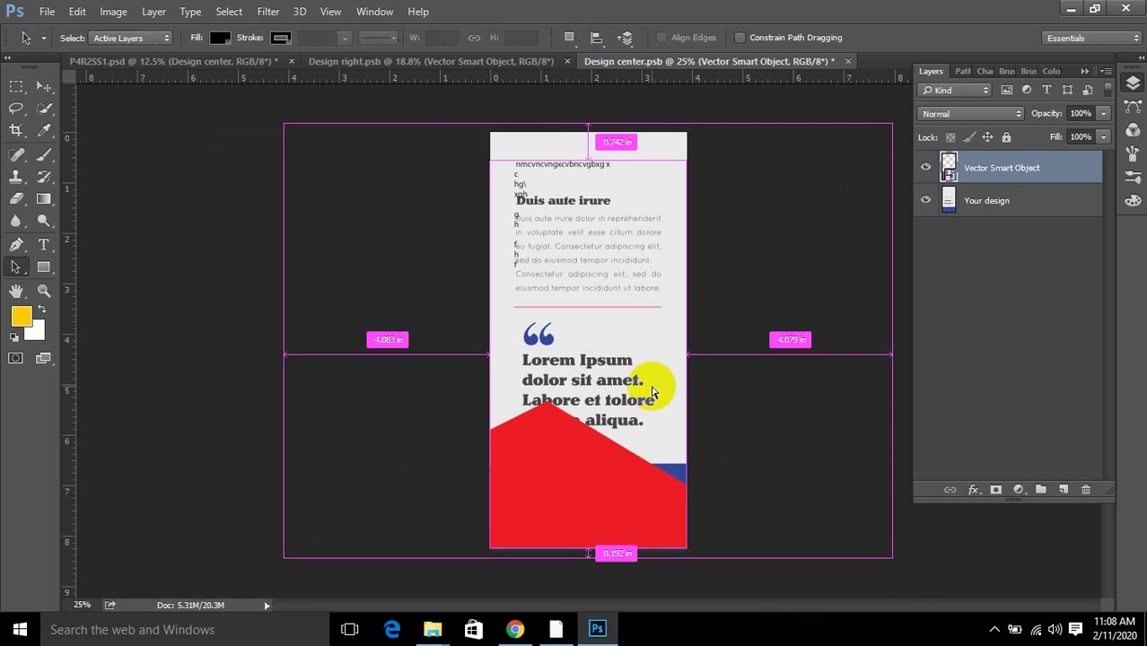
pyautogui.hotkey('ctrl', 's')
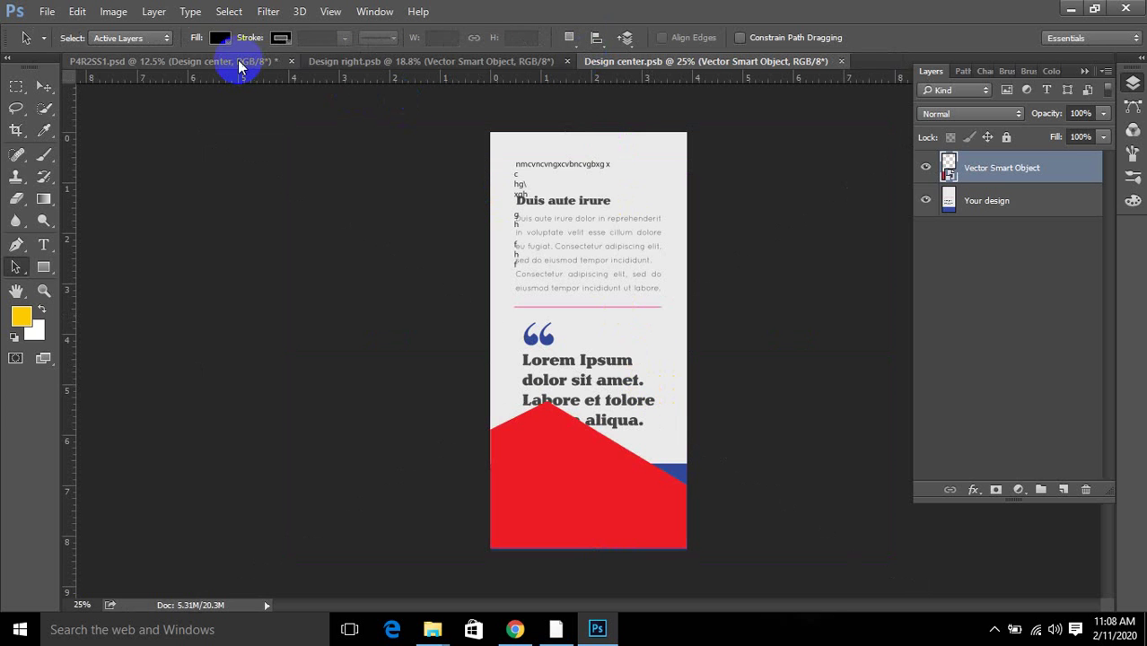
pyautogui.click(238, 60)
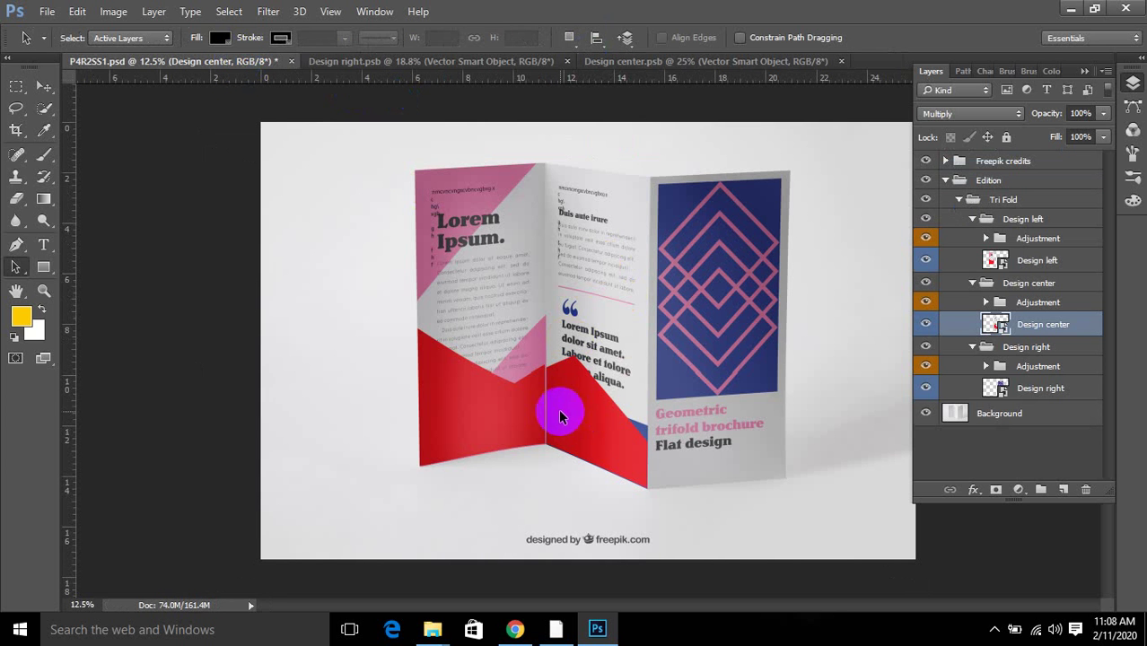
# In Illustrator, release the middle panel's clipping mask and move its rectangle onto the right panel.
pyautogui.click(556, 631)
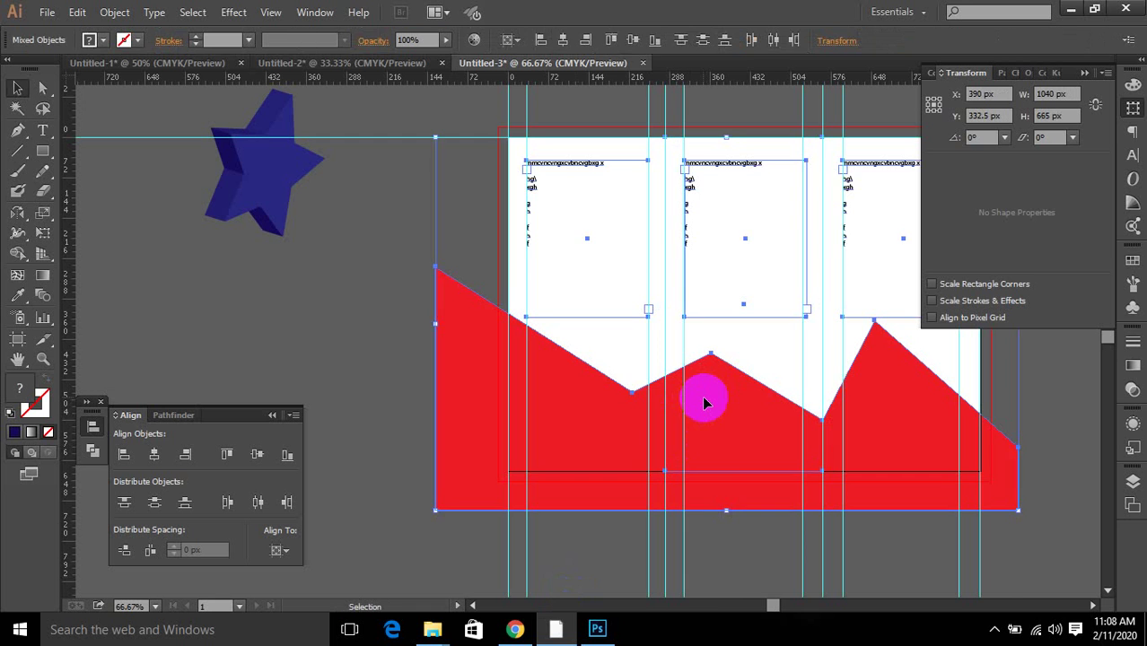
pyautogui.click(720, 564)
pyautogui.moveTo(728, 483); pyautogui.dragTo(879, 467)
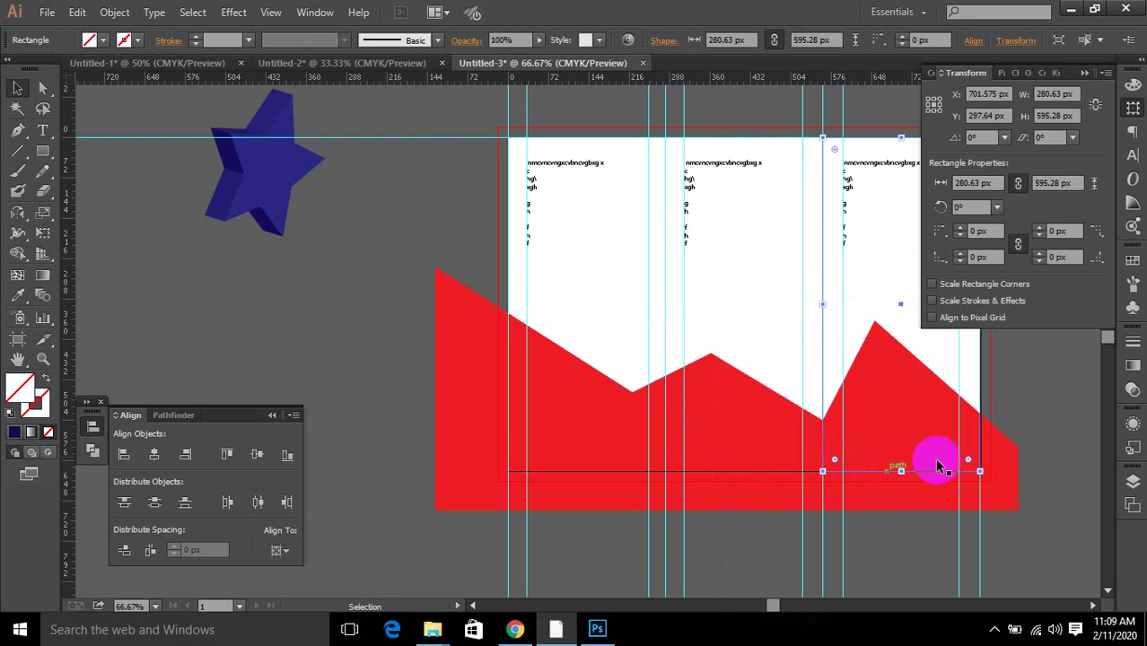
# Select the brochure artwork with the right panel rectangle, leaving out the star, and make a clipping mask.
pyautogui.moveTo(880, 106); pyautogui.dragTo(763, 572)
pyautogui.scroll(-3, 756, 554)
pyautogui.scroll(3, 848, 501)
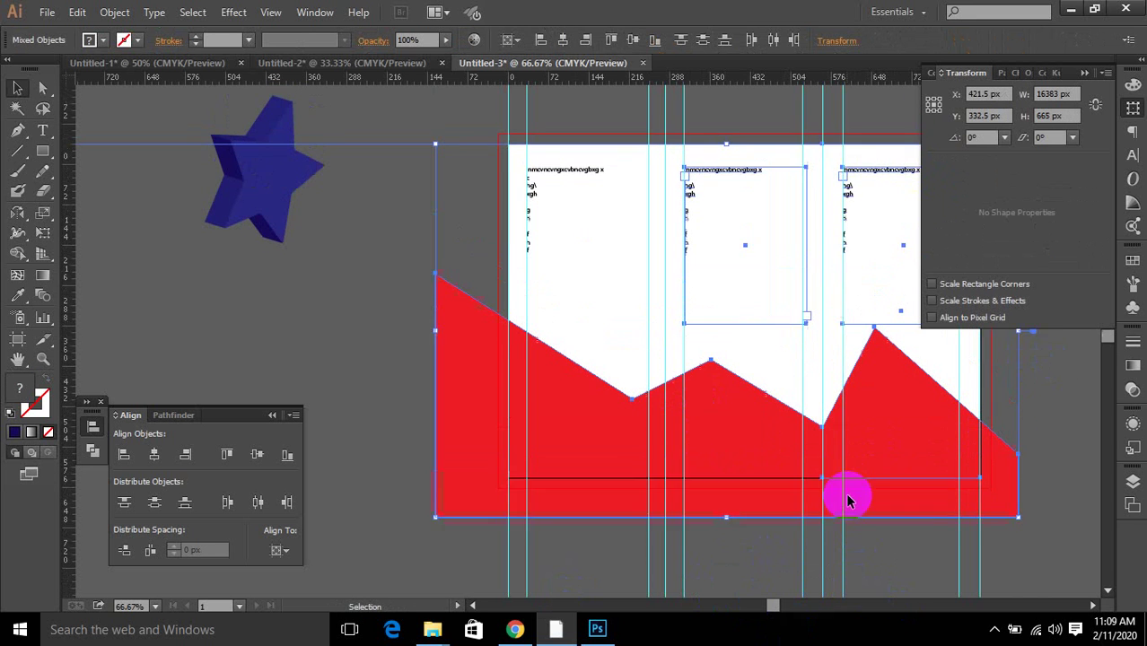
pyautogui.scroll(1, 848, 501)
pyautogui.keyDown('shift'); pyautogui.click(391, 165); pyautogui.keyUp('shift')
pyautogui.press('a')
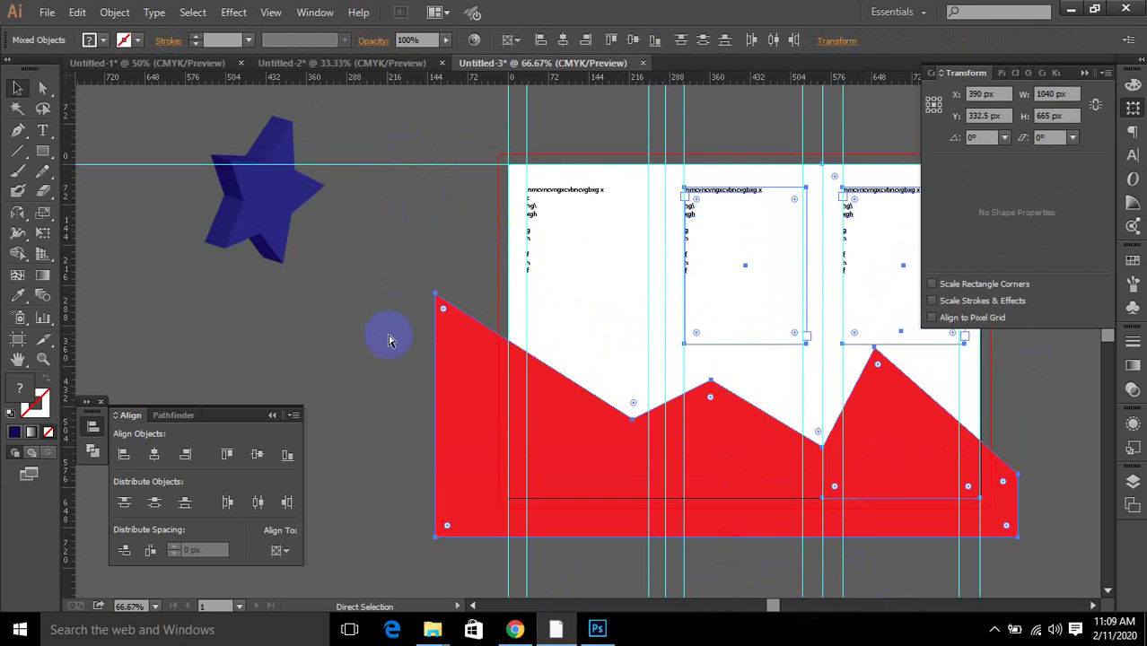
pyautogui.press('v')
pyautogui.hotkey('ctrl', '7')
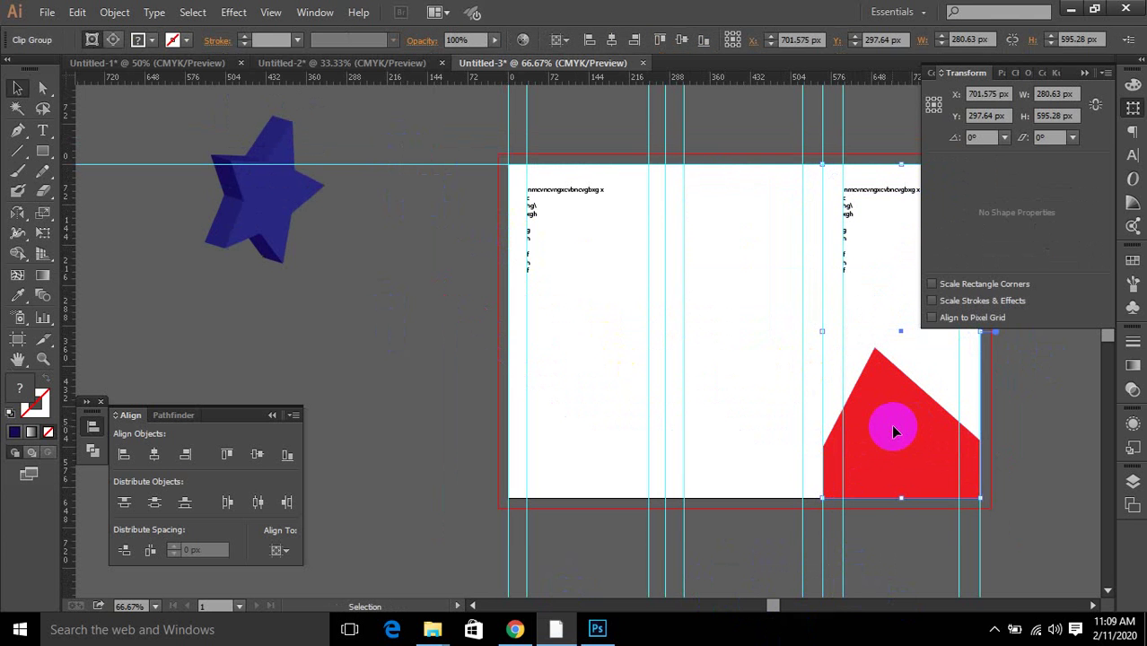
# In Photoshop, open the mockup's Design right smart object and paste the clipped right panel as a Smart Object.
pyautogui.click(597, 629)
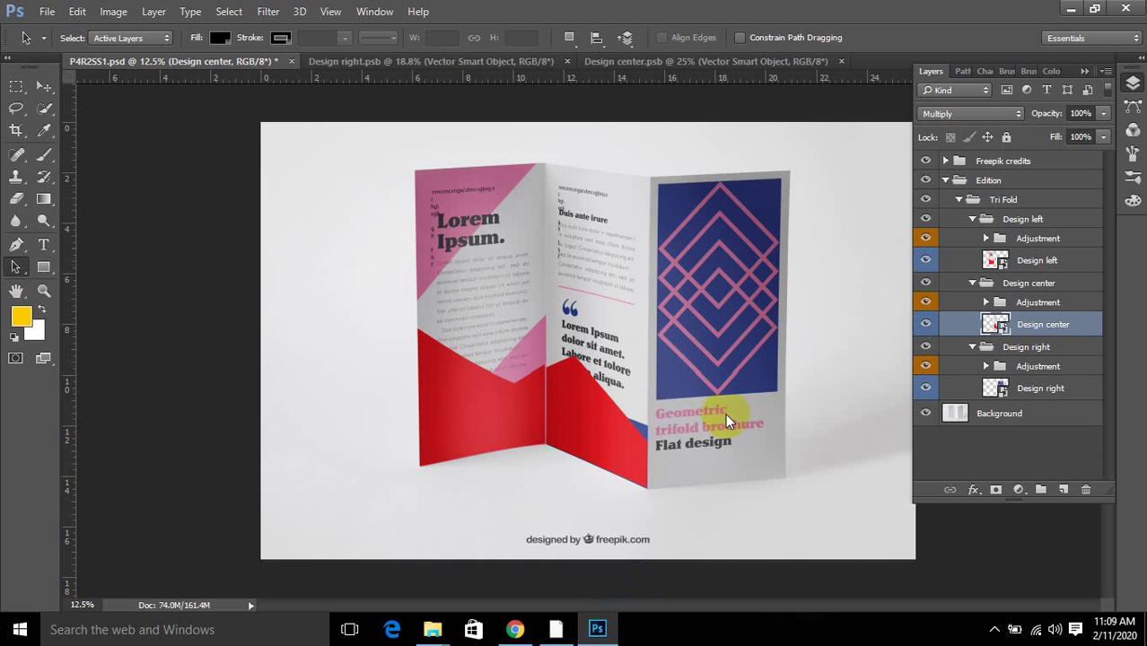
pyautogui.doubleClick(1000, 389)
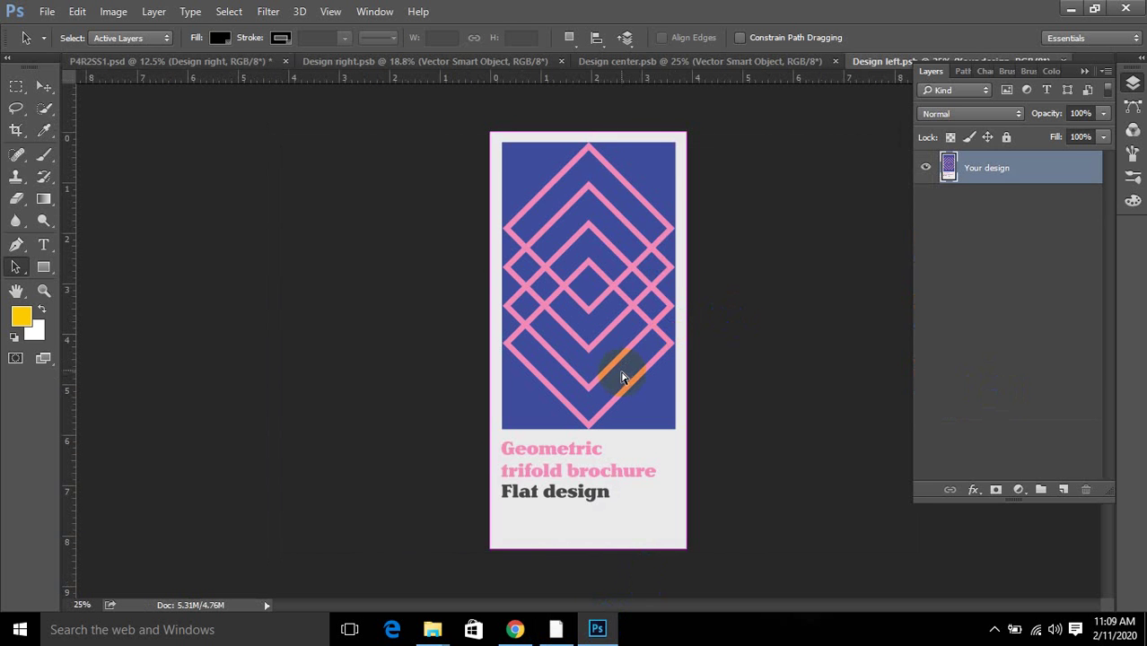
pyautogui.hotkey('ctrl', 'v')
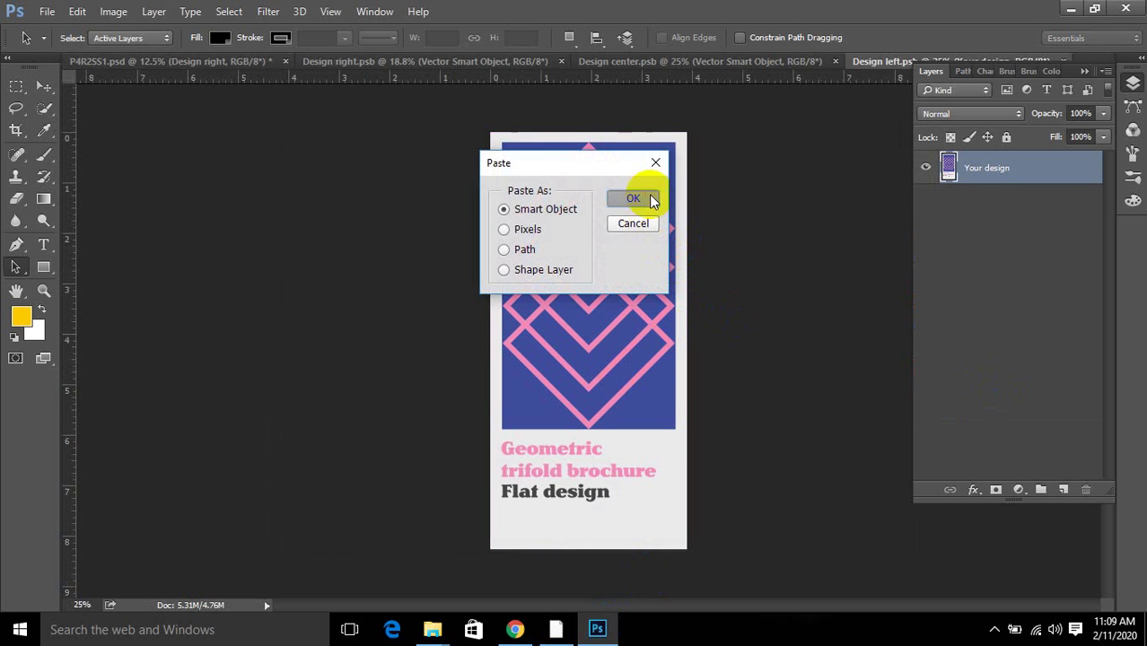
pyautogui.click(634, 198)
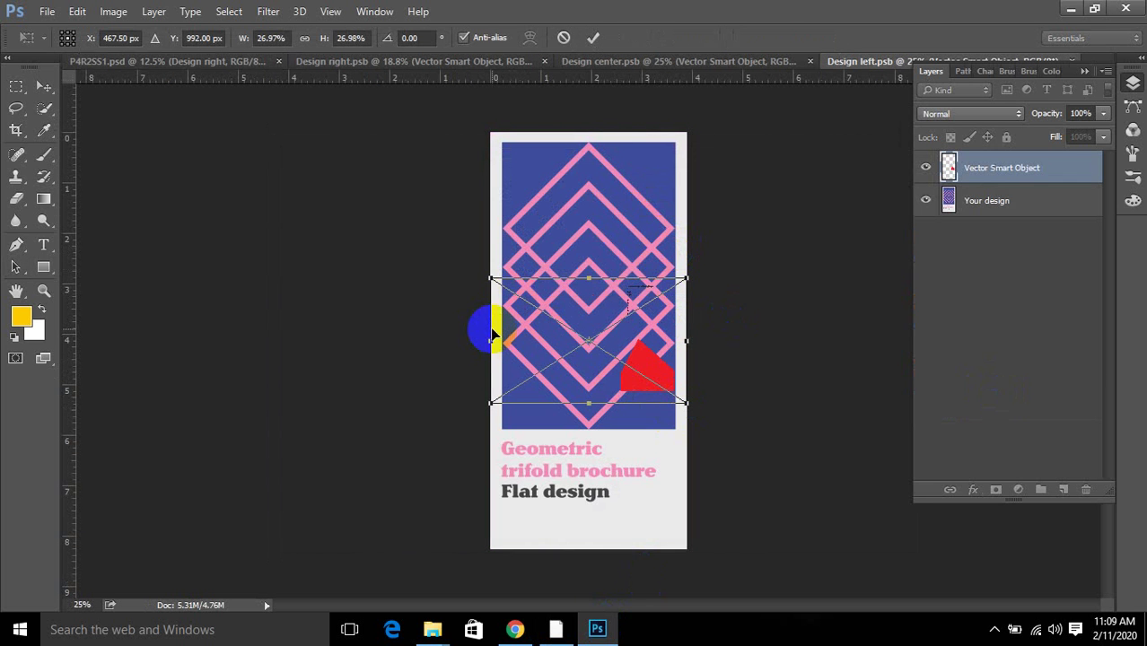
# Enlarge the pasted right panel artwork to about 102.3% and move it over the document.
pyautogui.moveTo(482, 275); pyautogui.dragTo(185, 146)
pyautogui.moveTo(683, 392); pyautogui.dragTo(478, 406)
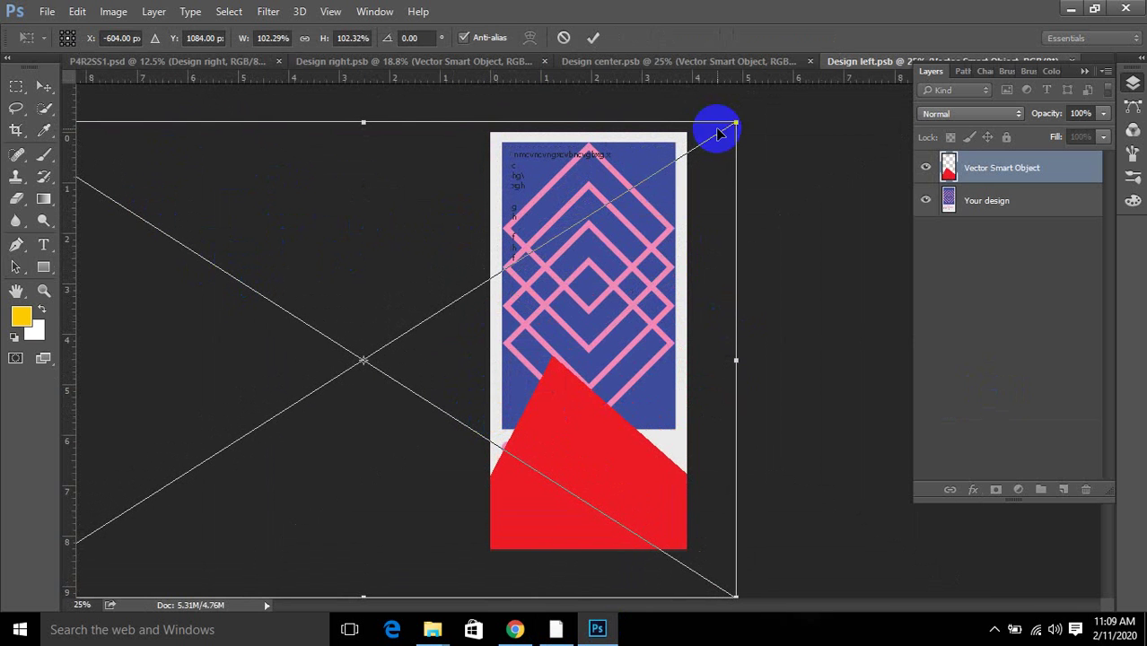
# Scale the pasted right panel artwork down to about 98.8% and nudge it sideways to cover the document's width.
pyautogui.moveTo(734, 123)
pyautogui.mouseDown()
pyautogui.moveTo(720, 118)
pyautogui.moveTo(718, 137)
pyautogui.mouseUp()
pyautogui.press('Right')
pyautogui.press('Right')
pyautogui.press('Right')
pyautogui.press('Right')
pyautogui.press('Right')
pyautogui.hotkey('shift', 'Right')
pyautogui.hotkey('shift', 'Right')
pyautogui.hotkey('shift', 'Right')
pyautogui.hotkey('shift', 'Right')
pyautogui.hotkey('shift', 'Right')
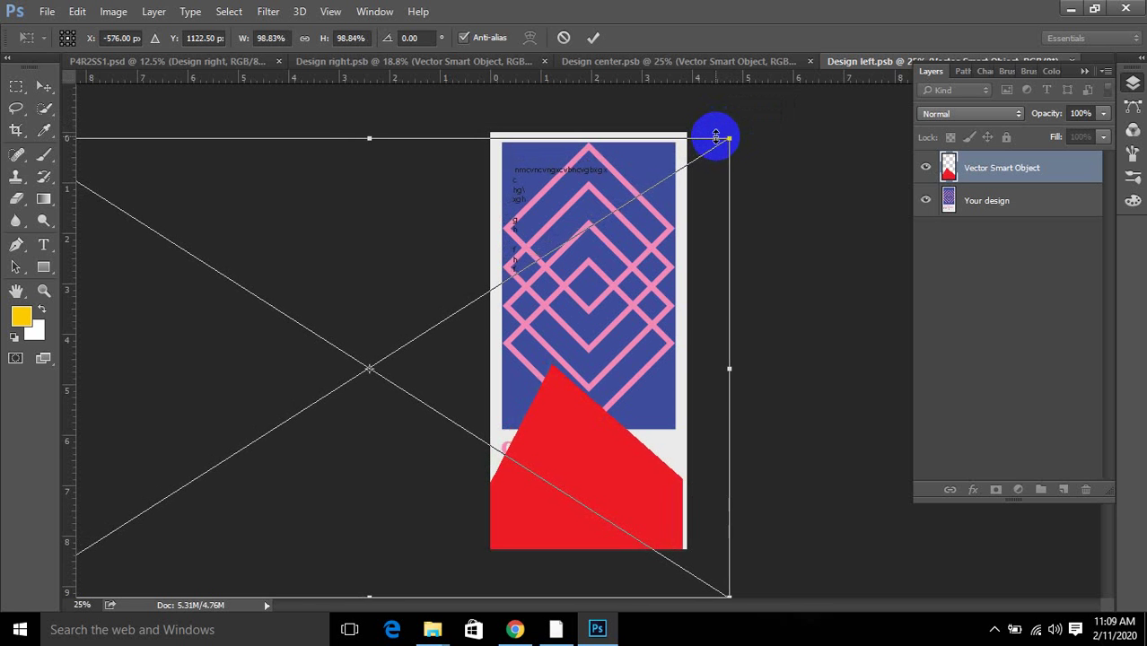
pyautogui.press('Right')
pyautogui.press('Right')
pyautogui.press('Right')
pyautogui.press('Right')
pyautogui.press('Right')
pyautogui.press('Right')
pyautogui.press('Right')
pyautogui.press('Right')
pyautogui.press('Left')
pyautogui.press('Left')
pyautogui.press('Left')
pyautogui.press('Left')
pyautogui.press('Left')
pyautogui.press('Left')
pyautogui.press('Left')
pyautogui.press('Left')
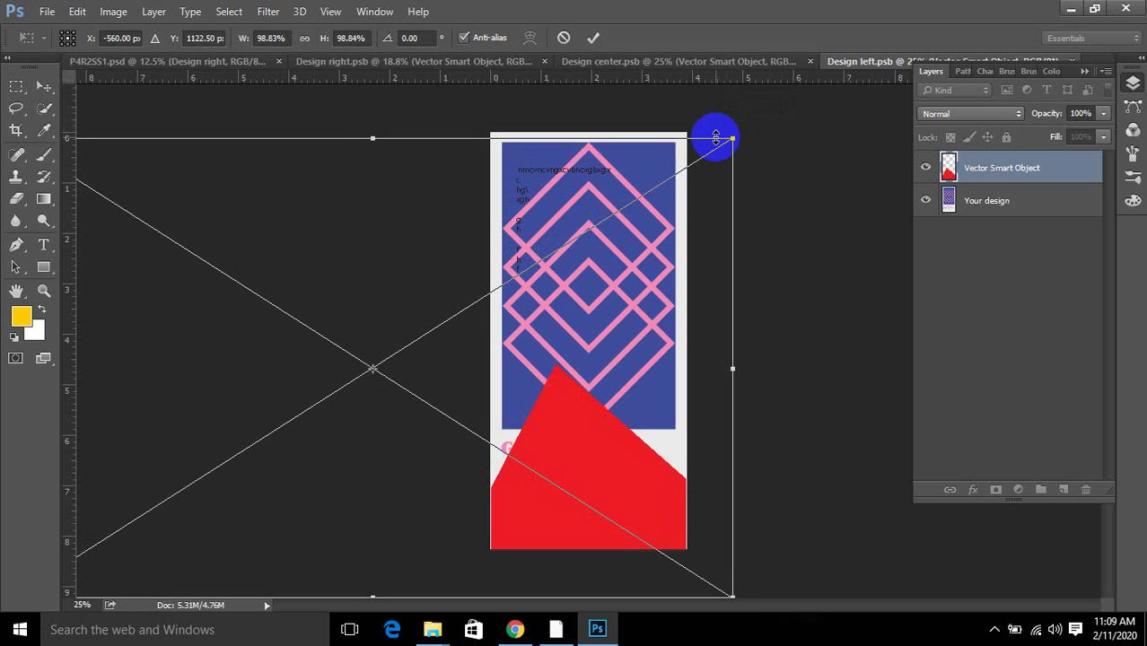
pyautogui.press('Right')
pyautogui.press('Right')
pyautogui.press('Right')
pyautogui.press('Right')
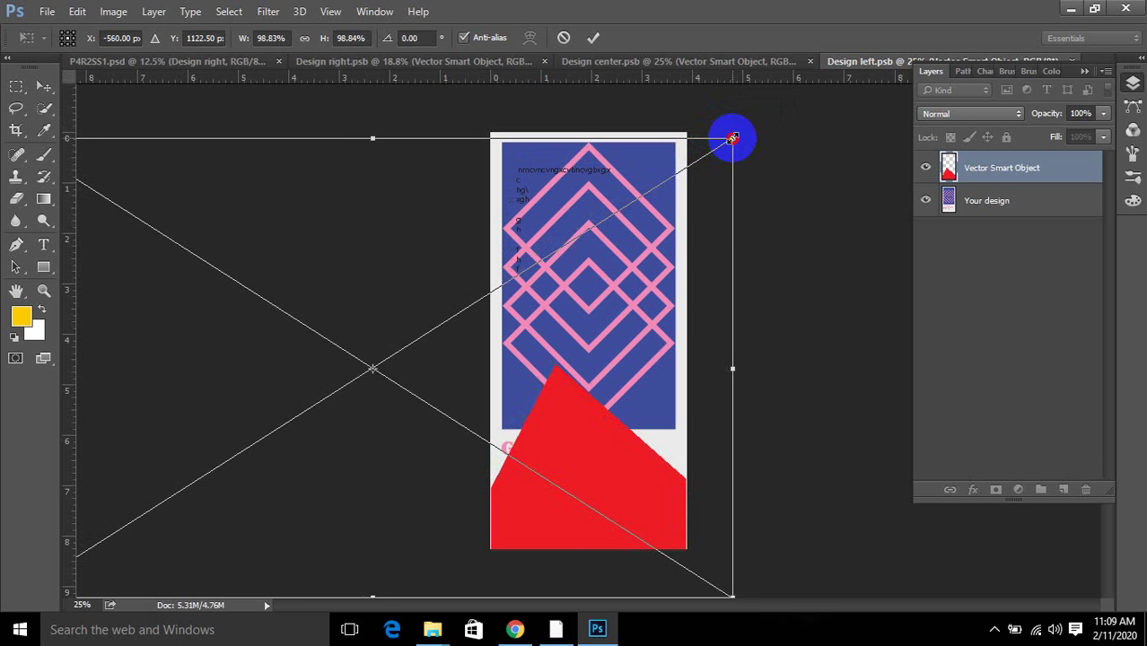
# Scale the pasted artwork to about 99.5%, nudge it until it covers the document, and apply the transform.
pyautogui.moveTo(734, 136); pyautogui.dragTo(730, 146)
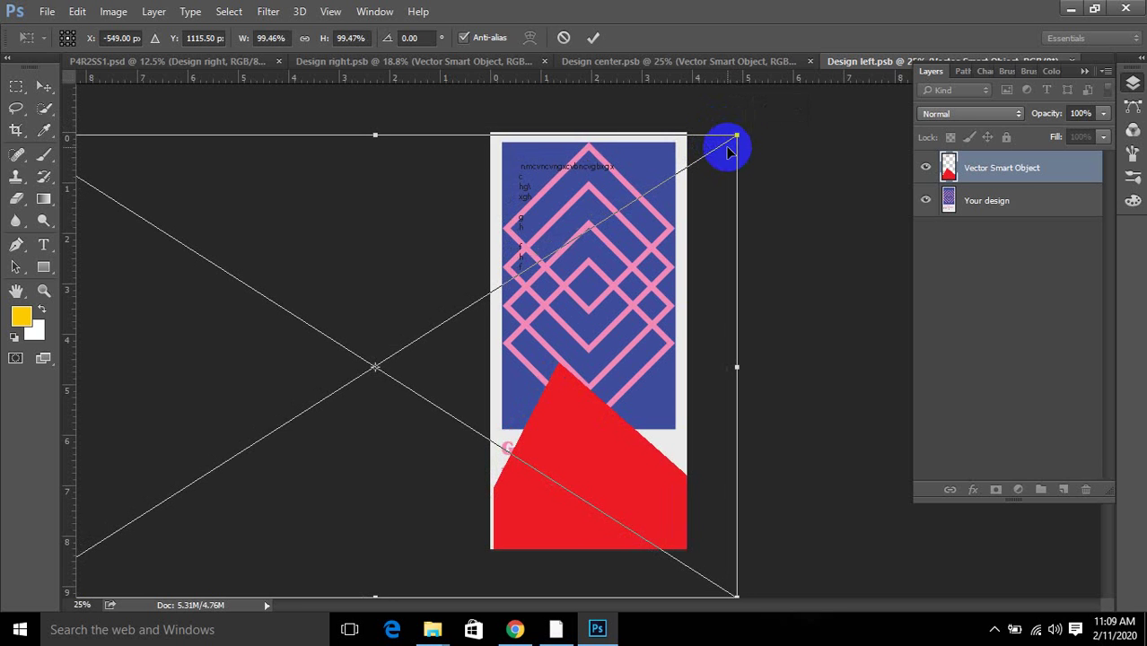
pyautogui.press('Left')
pyautogui.press('Left')
pyautogui.press('Left')
pyautogui.press('Up')
pyautogui.press('Up')
pyautogui.press('Up')
pyautogui.press('Up')
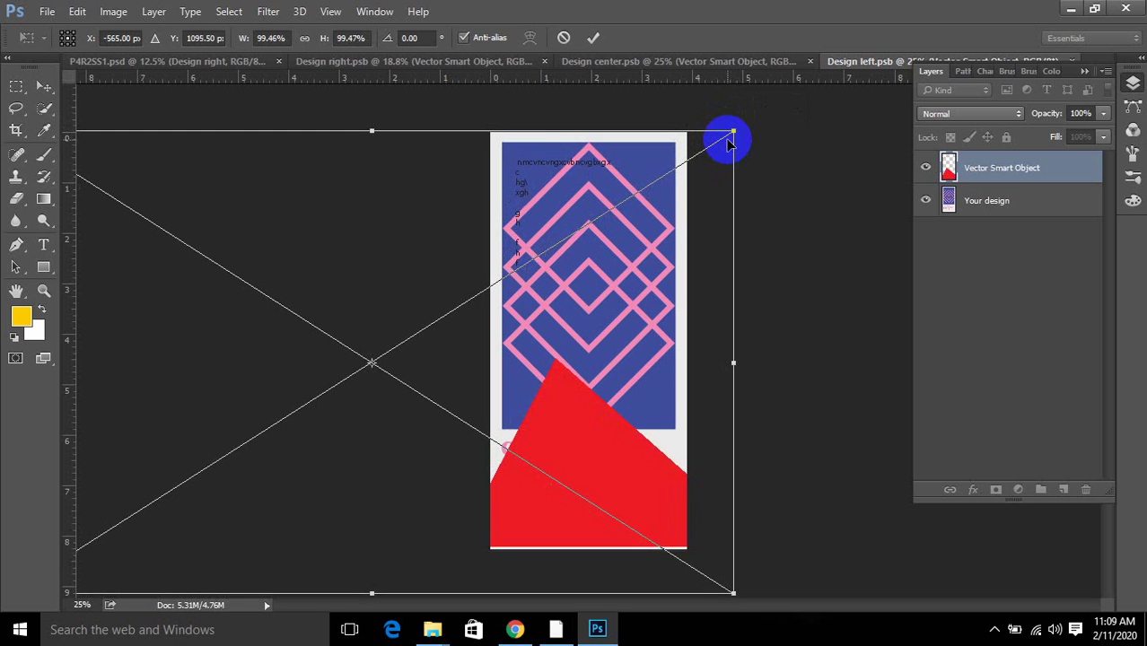
pyautogui.press('Down')
pyautogui.press('Down')
pyautogui.press('Down')
pyautogui.press('Down')
pyautogui.press('Down')
pyautogui.press('Down')
pyautogui.press('Down')
pyautogui.press('Down')
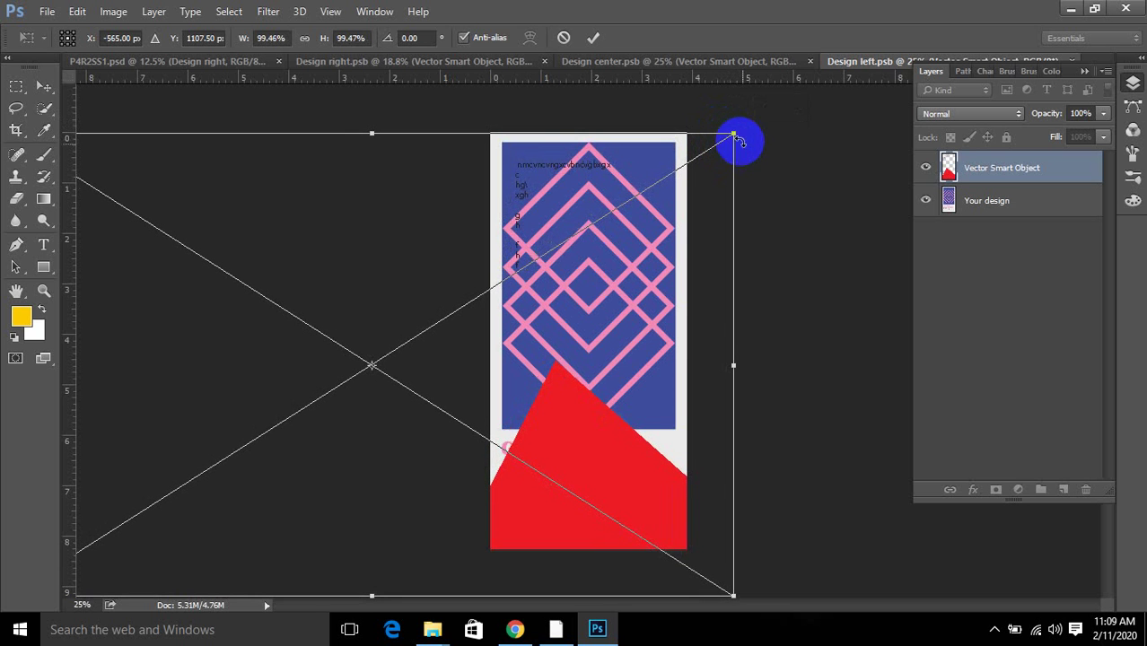
pyautogui.press('Return')
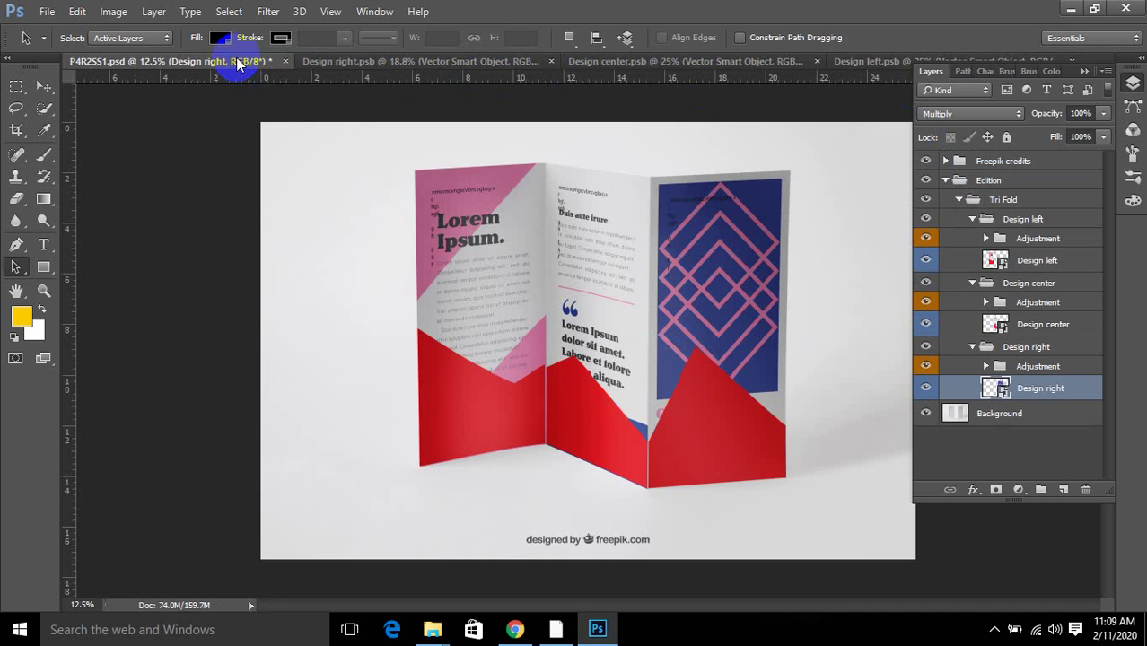
# Export the P4R2SS1 mockup for web as a PNG-24, 1000 px wide, saved as P4R2SS1 on the Desktop.
pyautogui.click(236, 60)
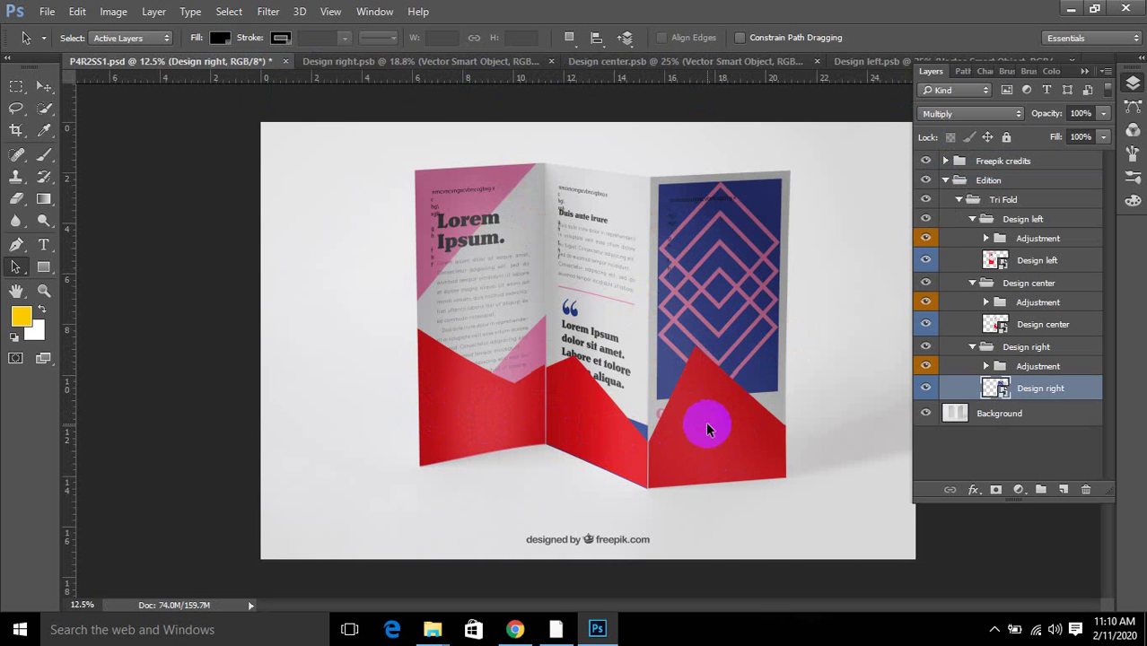
pyautogui.click(46, 10)
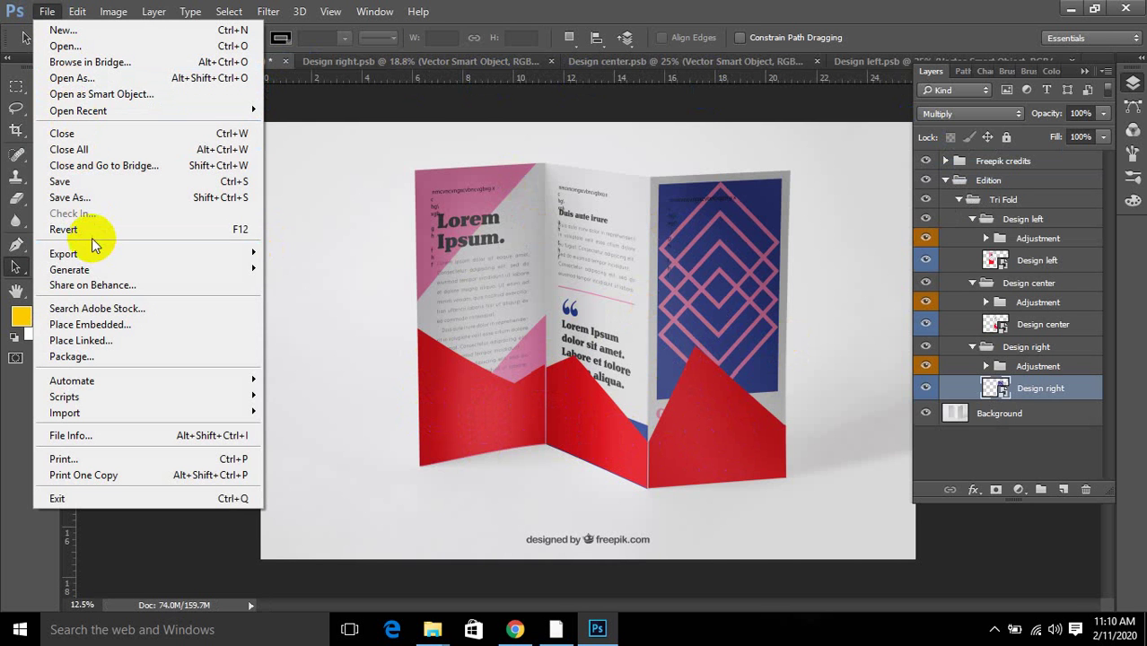
pyautogui.moveTo(79, 256)
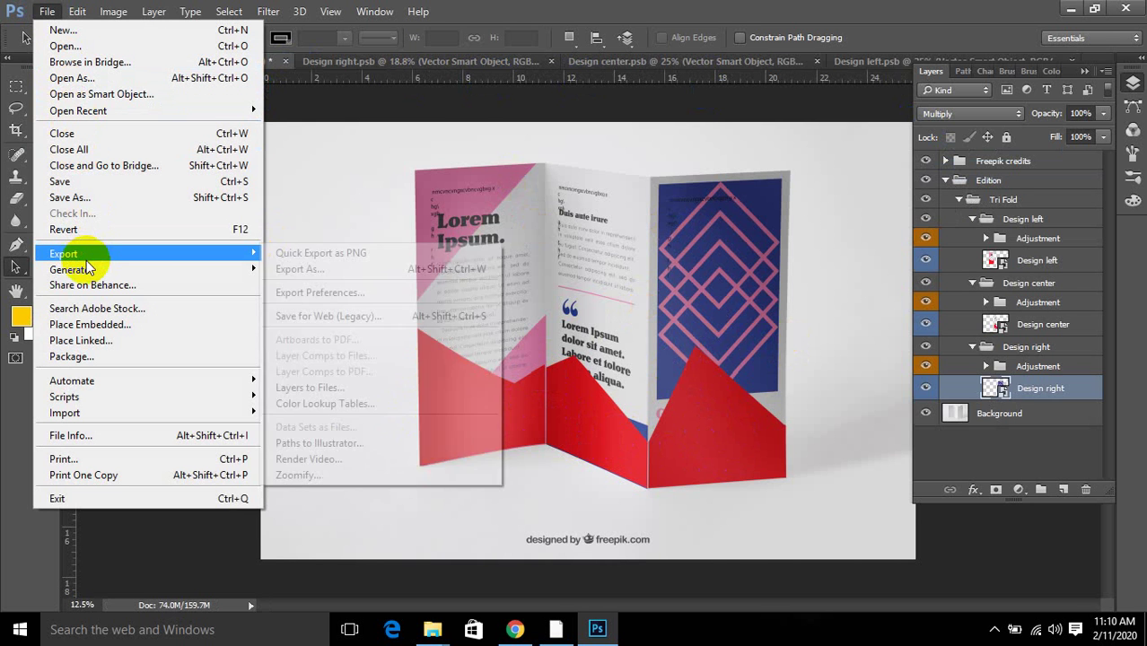
pyautogui.click(328, 316)
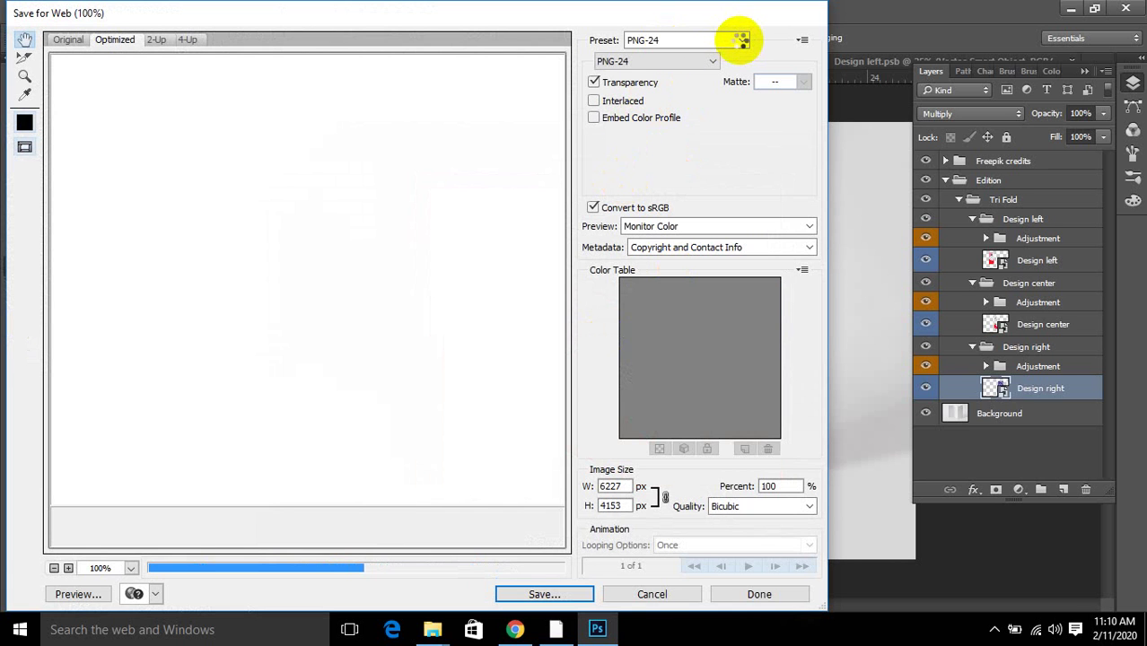
pyautogui.click(653, 594)
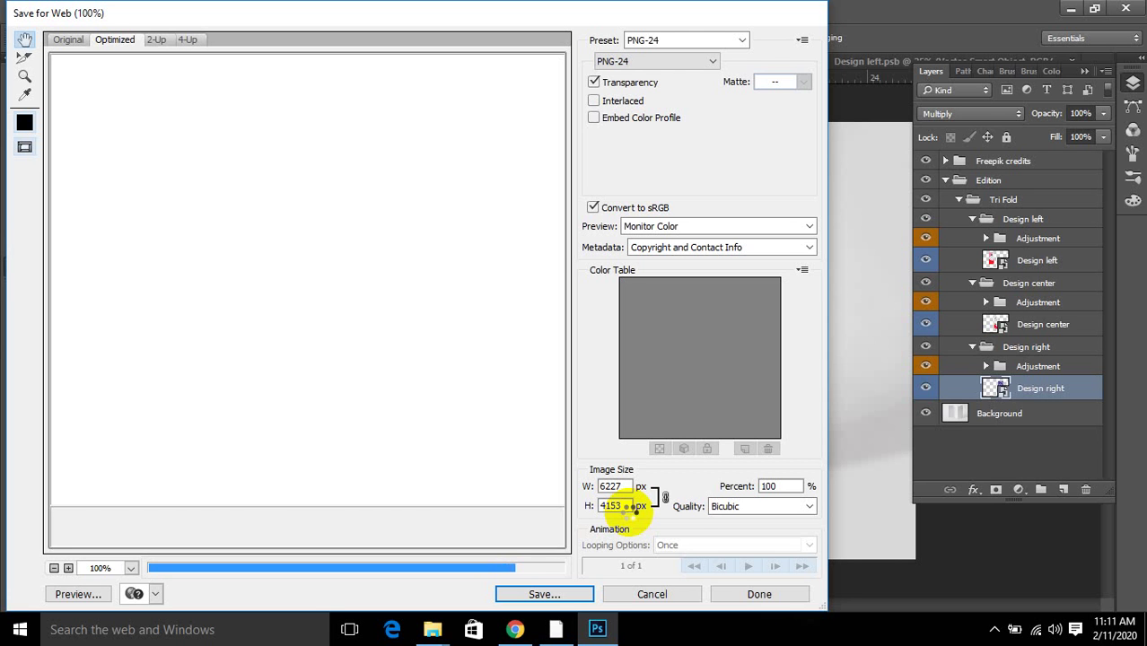
pyautogui.click(660, 594)
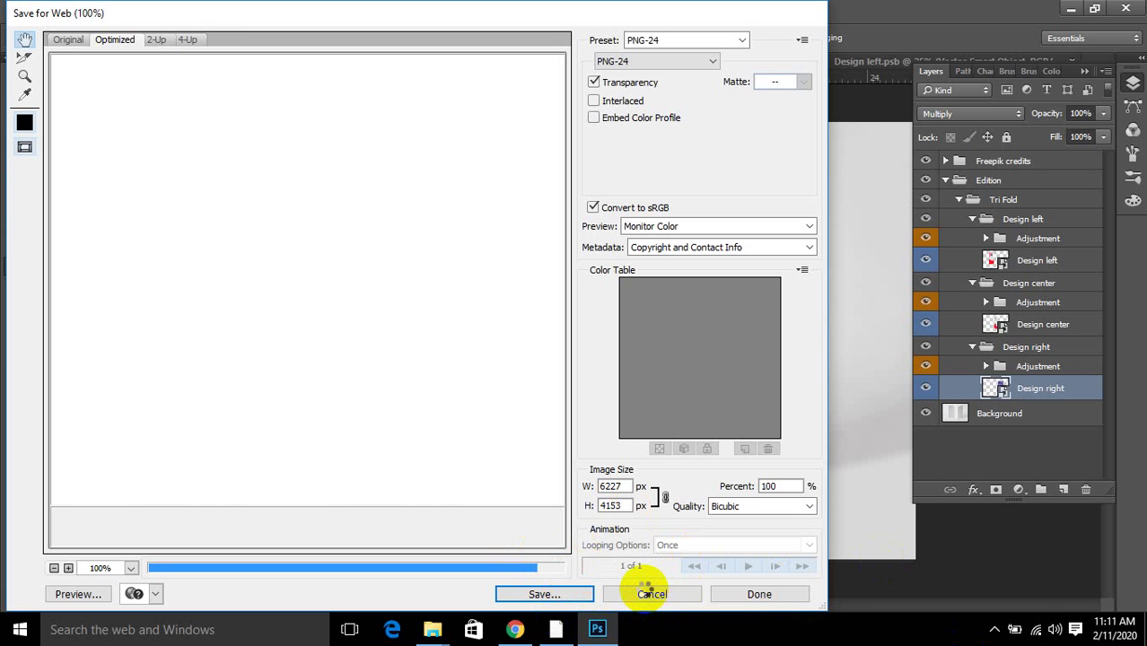
pyautogui.click(654, 619)
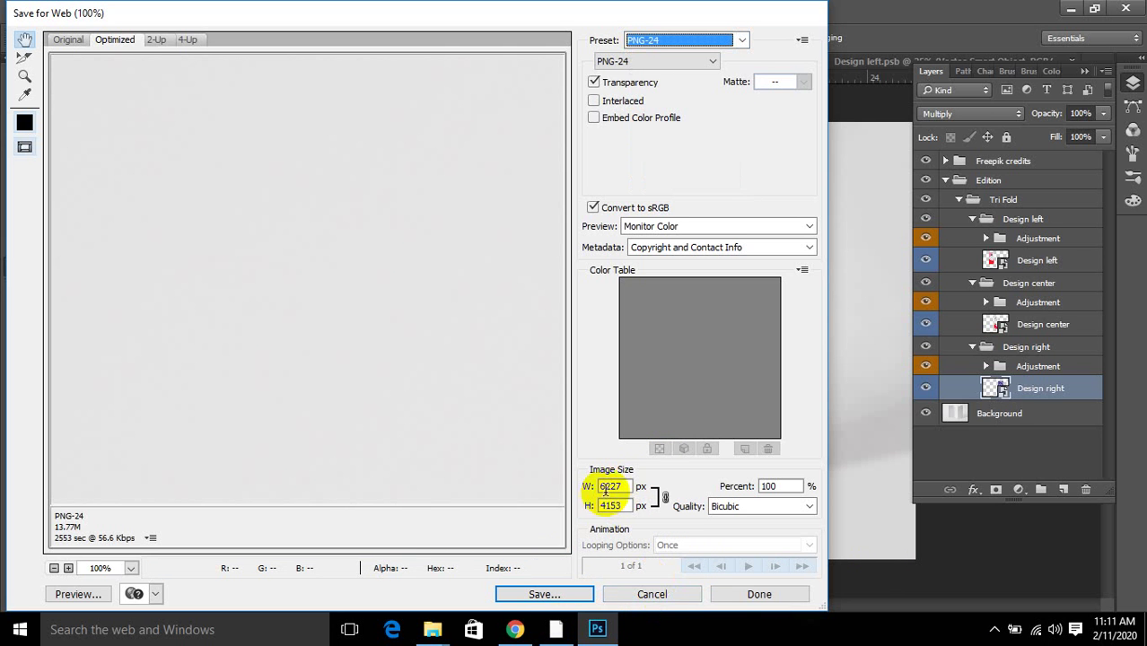
pyautogui.click(623, 487)
pyautogui.write('1000')
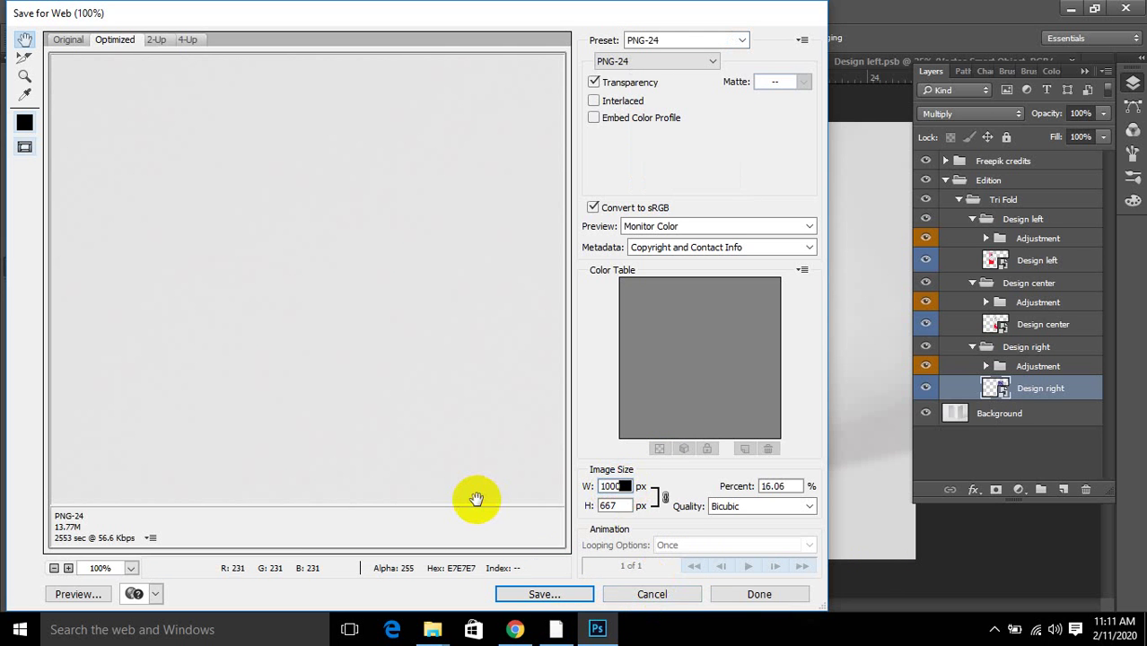
pyautogui.click(555, 594)
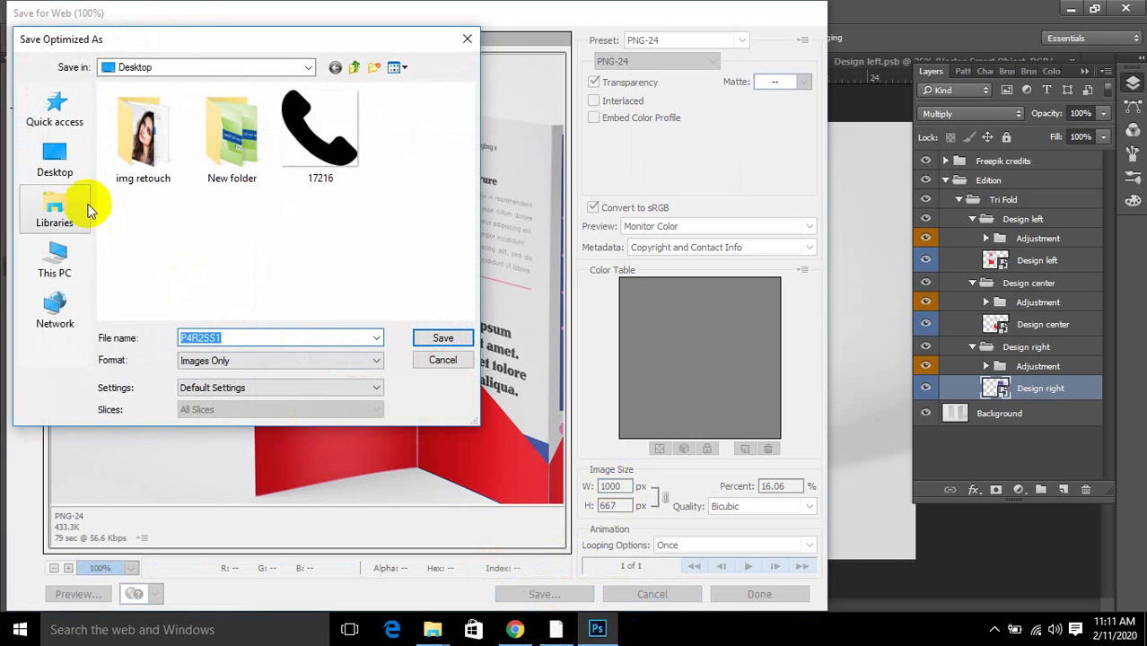
pyautogui.click(449, 337)
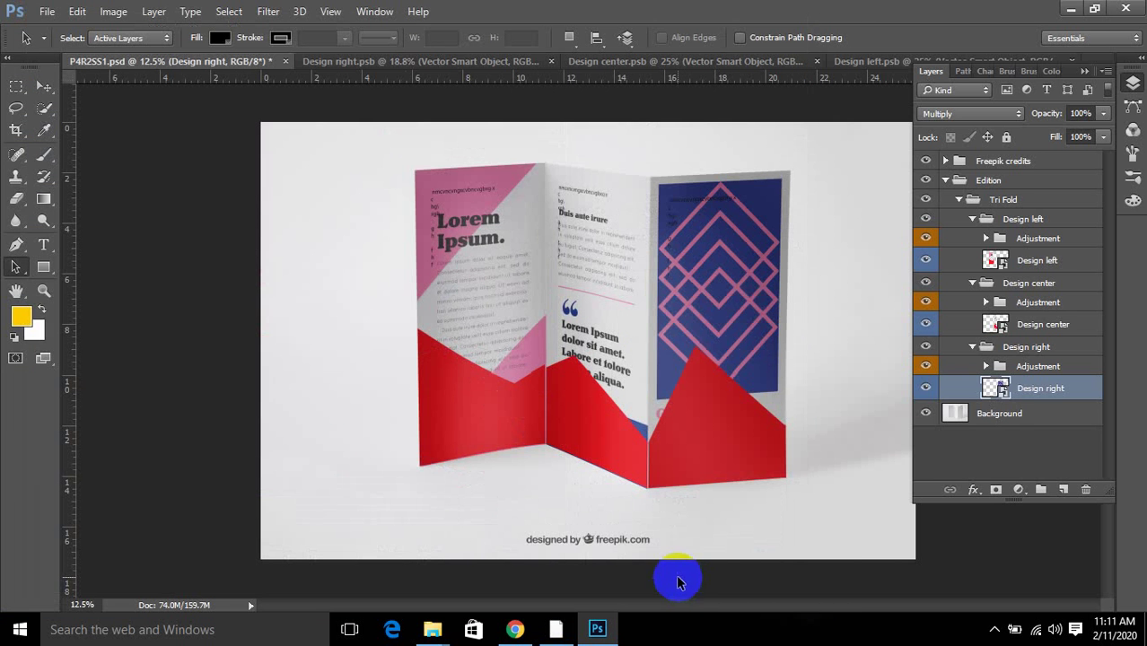
# Close the P4R2SS1 mockup and the Design left, Design center and Design right smart object documents.
pyautogui.click(285, 61)
pyautogui.click(577, 247)
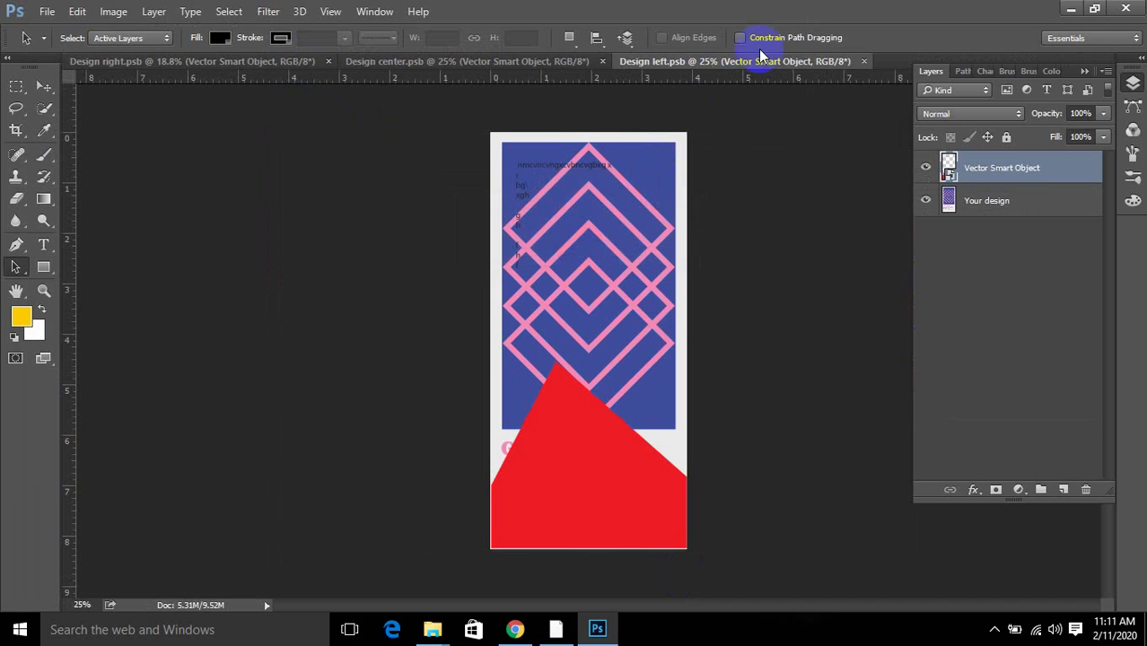
pyautogui.click(864, 61)
pyautogui.click(602, 61)
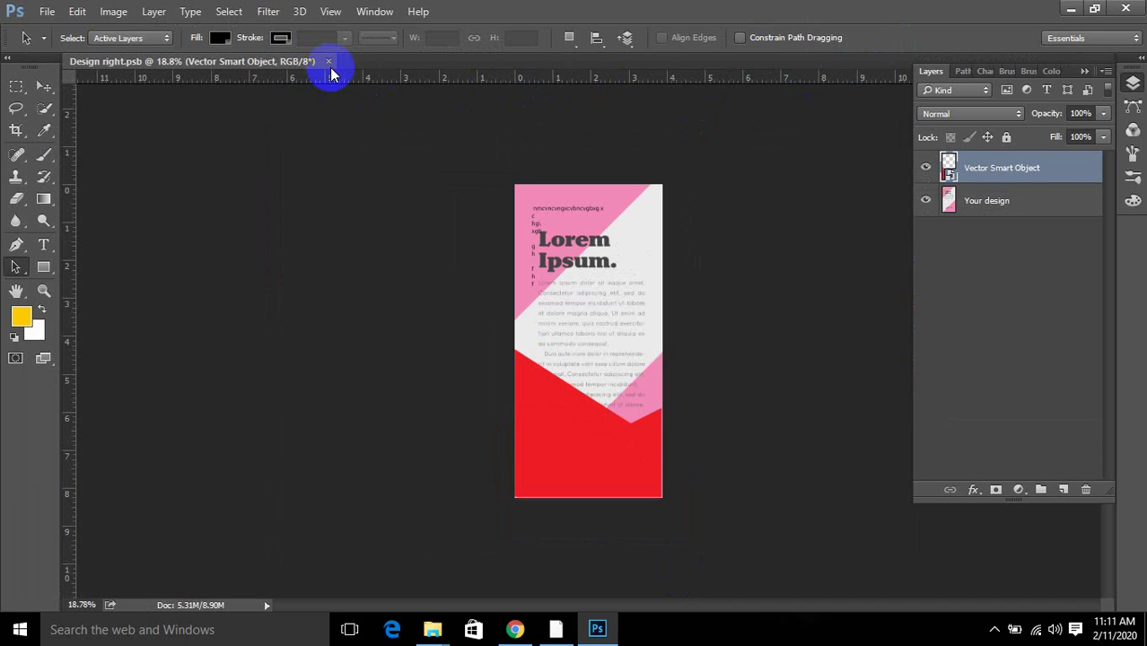
pyautogui.click(328, 62)
# Minimize the open windows and open the exported P4R2SS1 image from the desktop in Photos.
pyautogui.click(1071, 9)
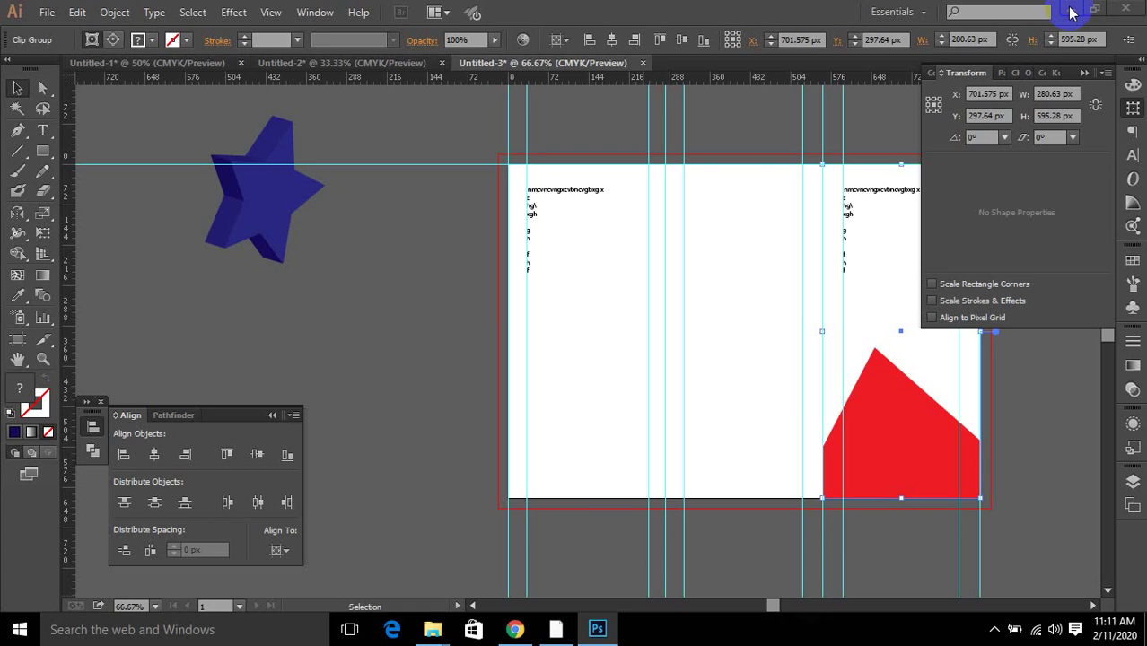
pyautogui.click(1073, 9)
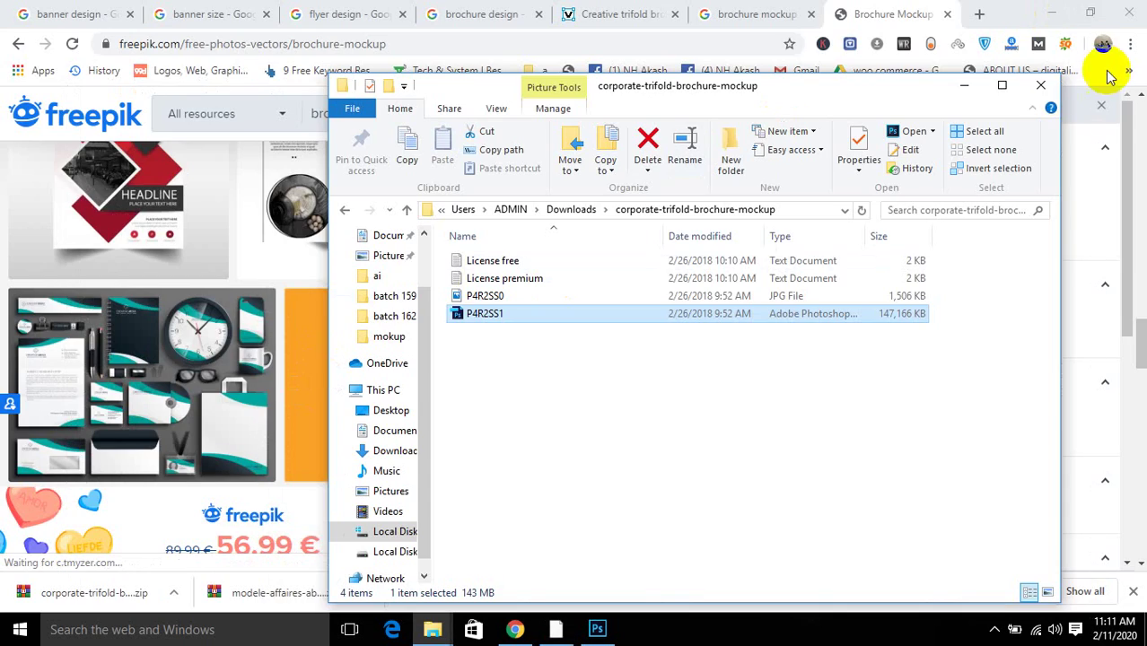
pyautogui.click(998, 85)
pyautogui.click(1054, 11)
pyautogui.click(1055, 11)
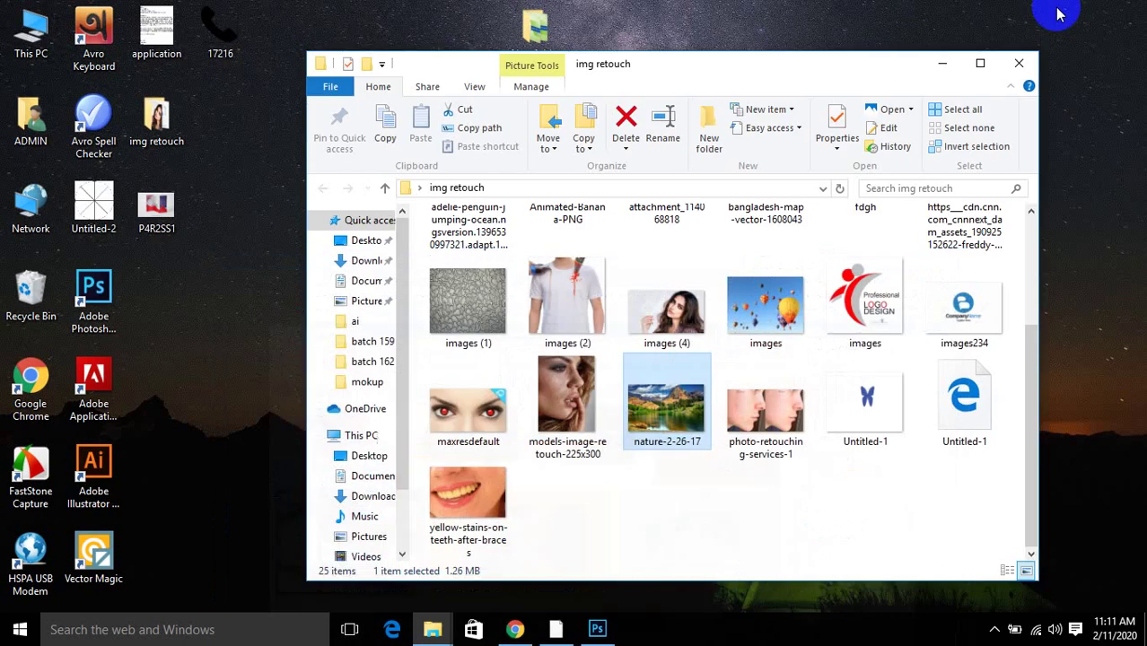
pyautogui.click(999, 81)
pyautogui.doubleClick(158, 208)
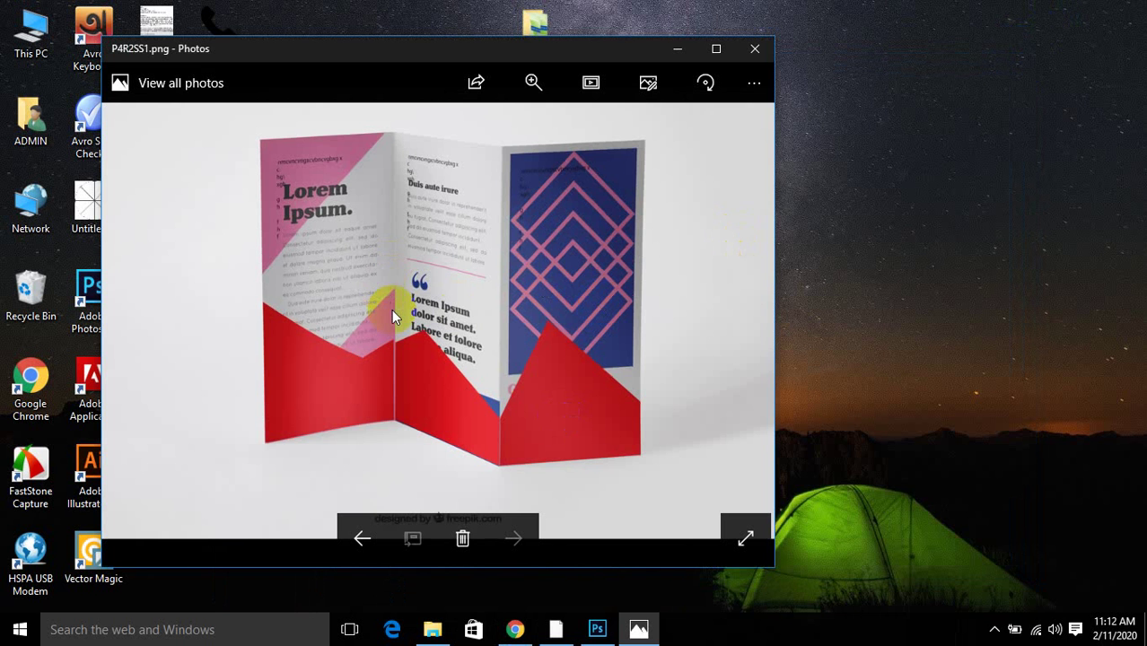
# Switch to Illustrator, delete the blue star beside the artboard, and release the right panel's clipping mask.
pyautogui.click(599, 629)
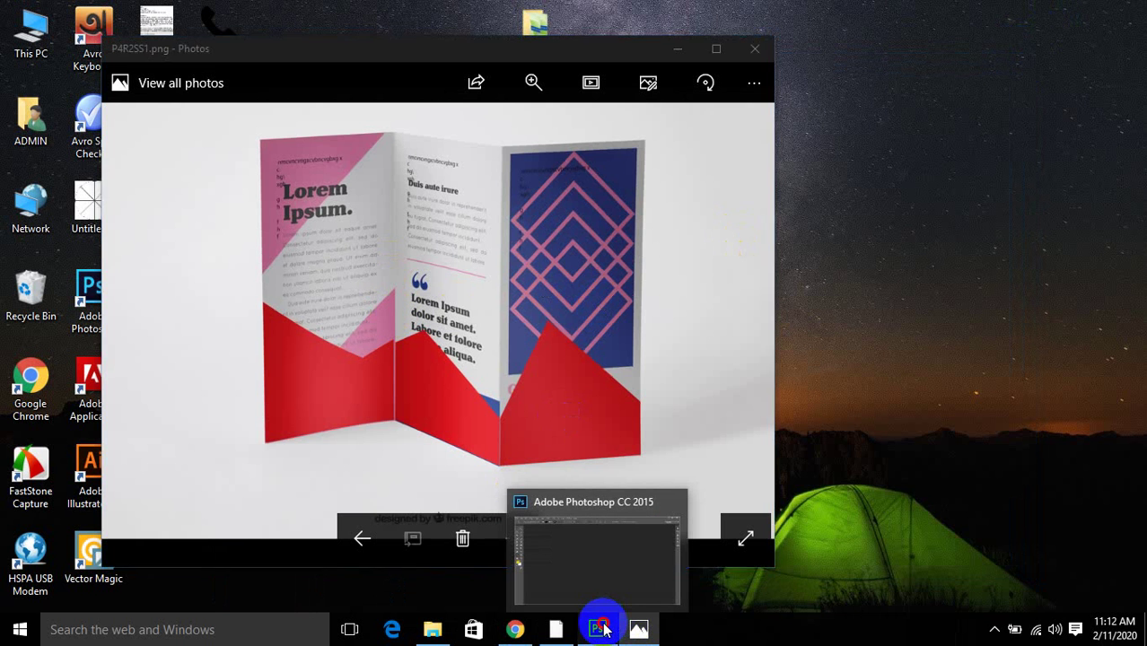
pyautogui.click(559, 630)
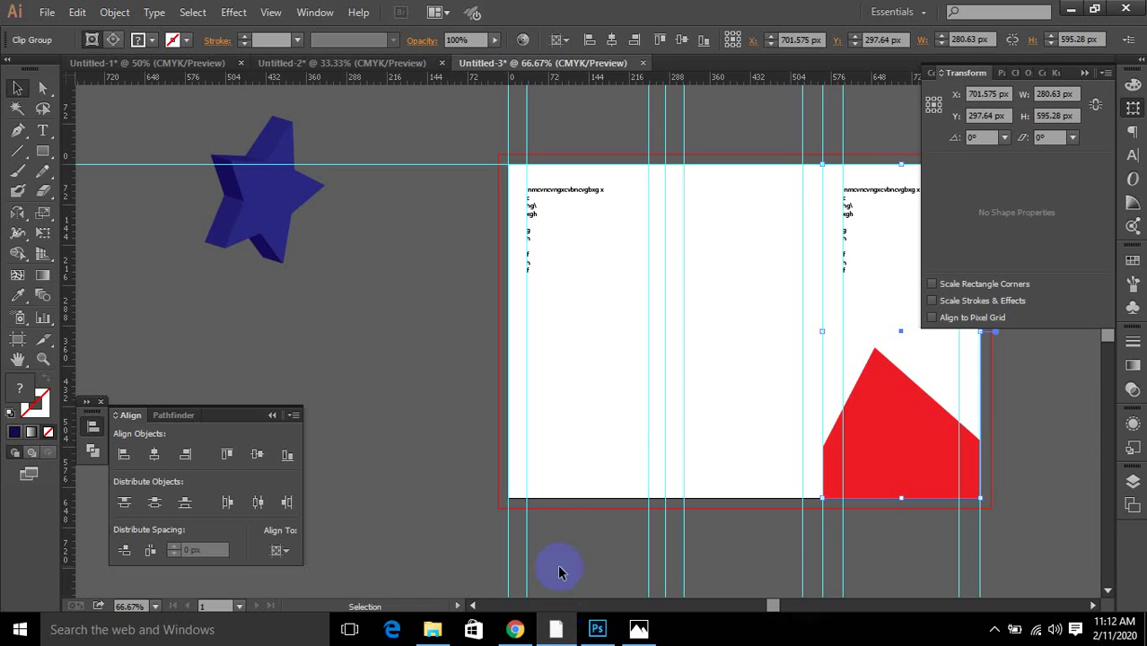
pyautogui.moveTo(730, 372); pyautogui.dragTo(557, 364)
pyautogui.scroll(-2, 557, 364)
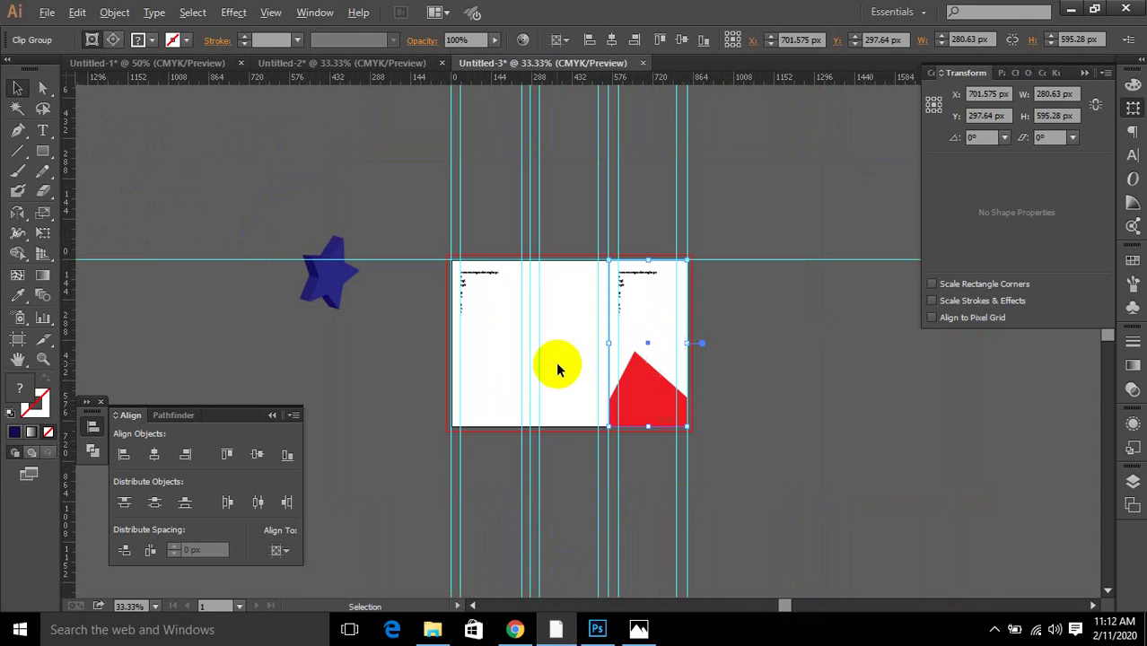
pyautogui.moveTo(328, 289); pyautogui.dragTo(334, 310)
pyautogui.press('Delete')
pyautogui.click(652, 406)
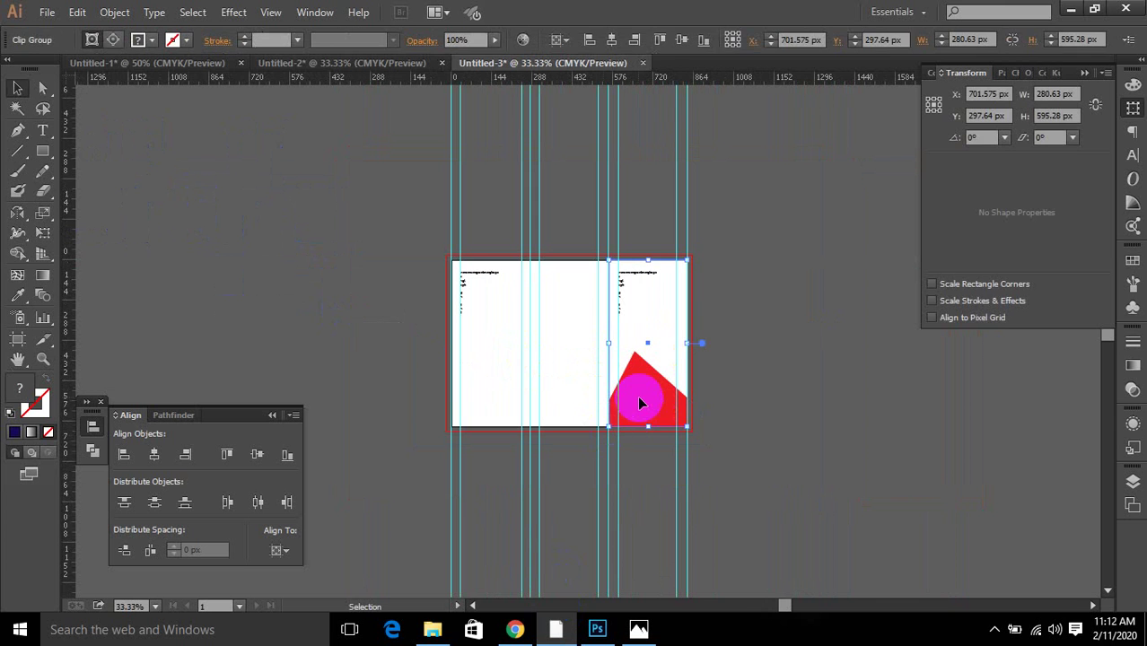
pyautogui.hotkey('ctrl', 'alt', '7')
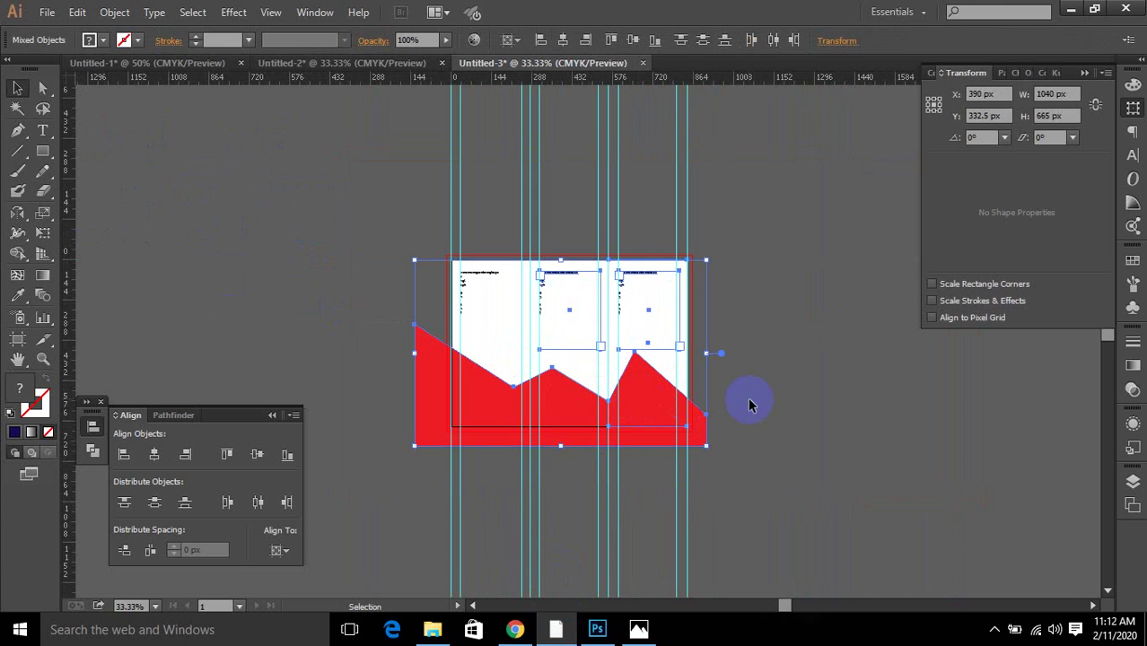
# Draw a rectangle about 878 × 613 px over the whole brochure, out to the bleed edges.
pyautogui.click(244, 274)
pyautogui.click(43, 153)
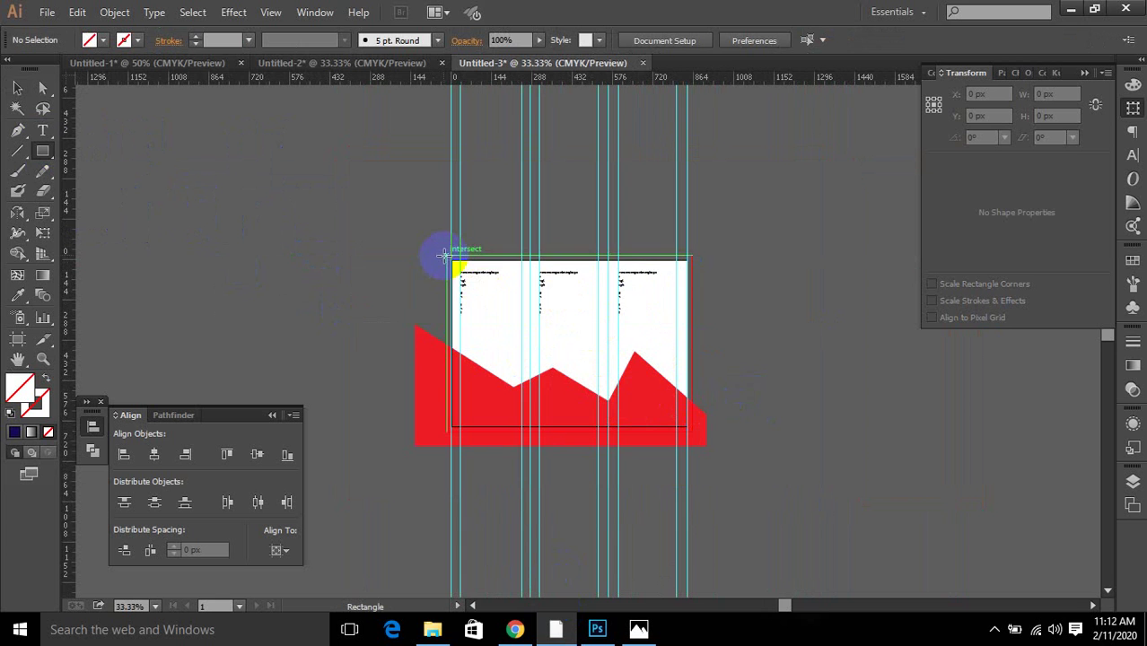
pyautogui.moveTo(444, 255); pyautogui.dragTo(691, 425)
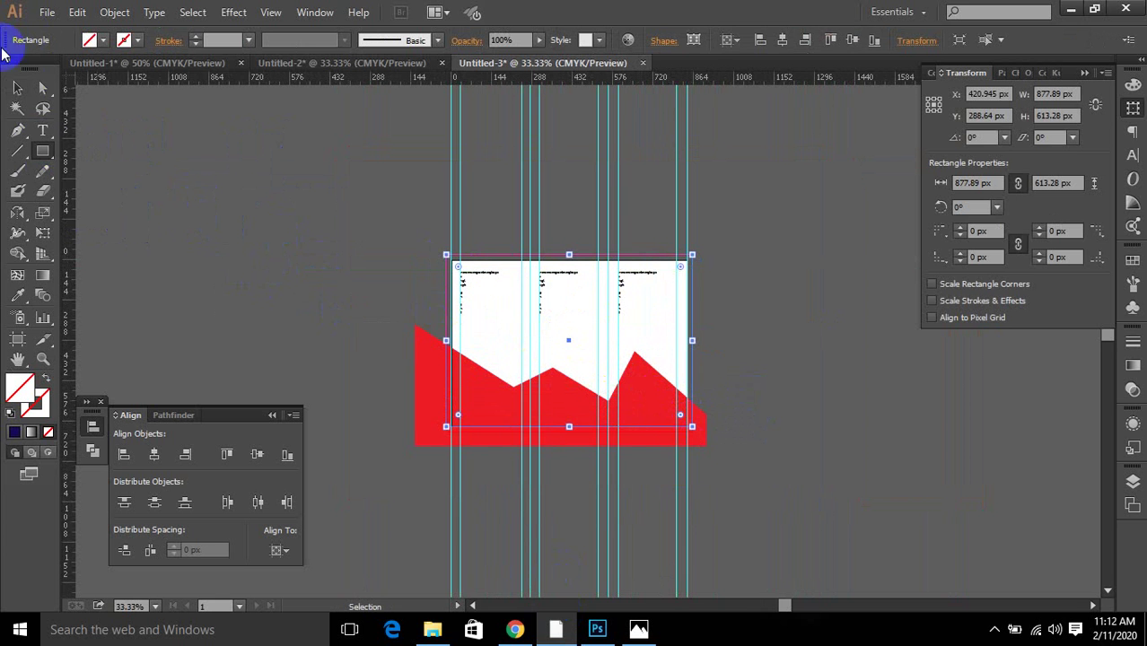
# Select all the brochure artwork with the bleed-sized rectangle and make a clipping mask.
pyautogui.click(17, 87)
pyautogui.moveTo(348, 220); pyautogui.dragTo(830, 463)
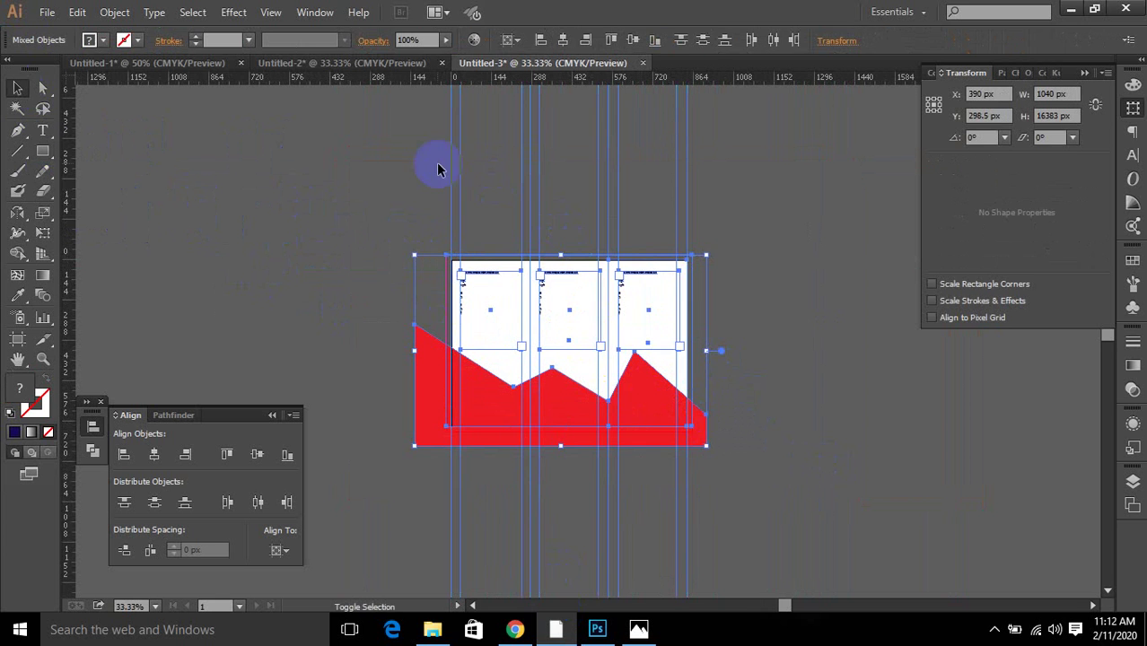
pyautogui.moveTo(844, 182); pyautogui.dragTo(844, 182)
pyautogui.hotkey('ctrl', '7')
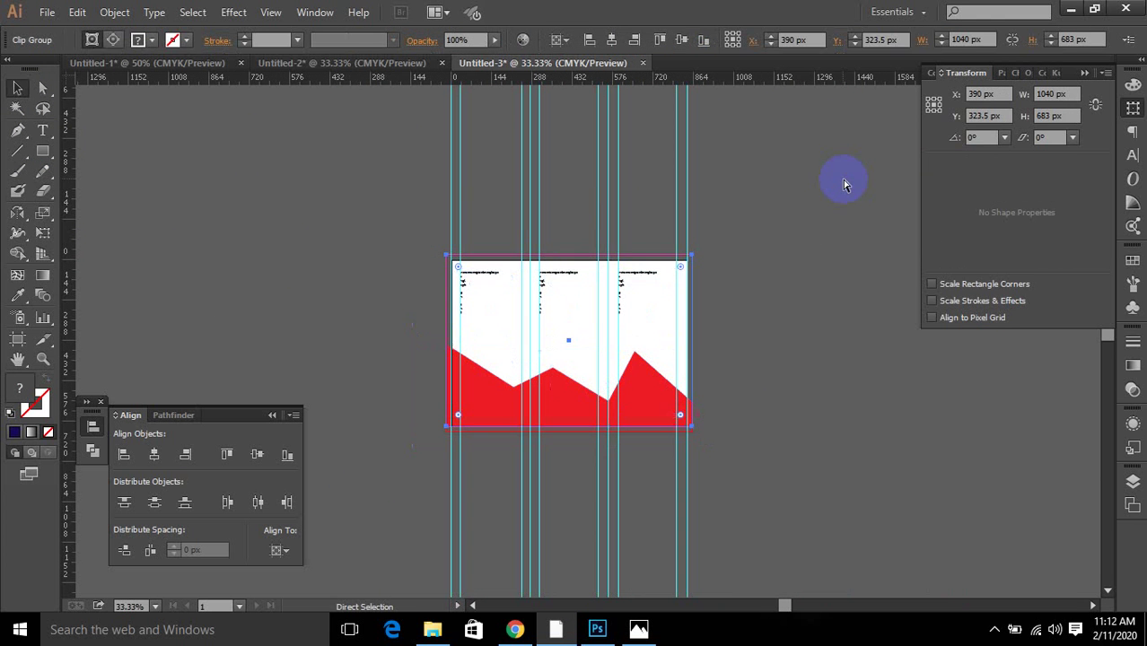
pyautogui.moveTo(653, 391); pyautogui.dragTo(616, 380)
pyautogui.click(752, 384)
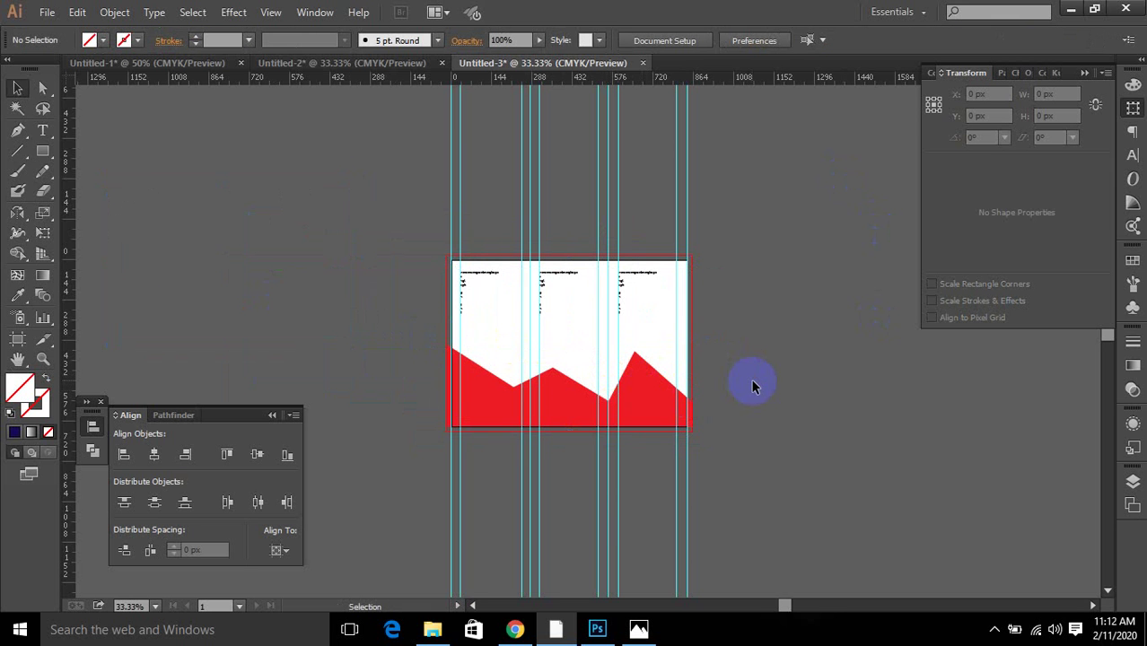
pyautogui.scroll(-1, 732, 380)
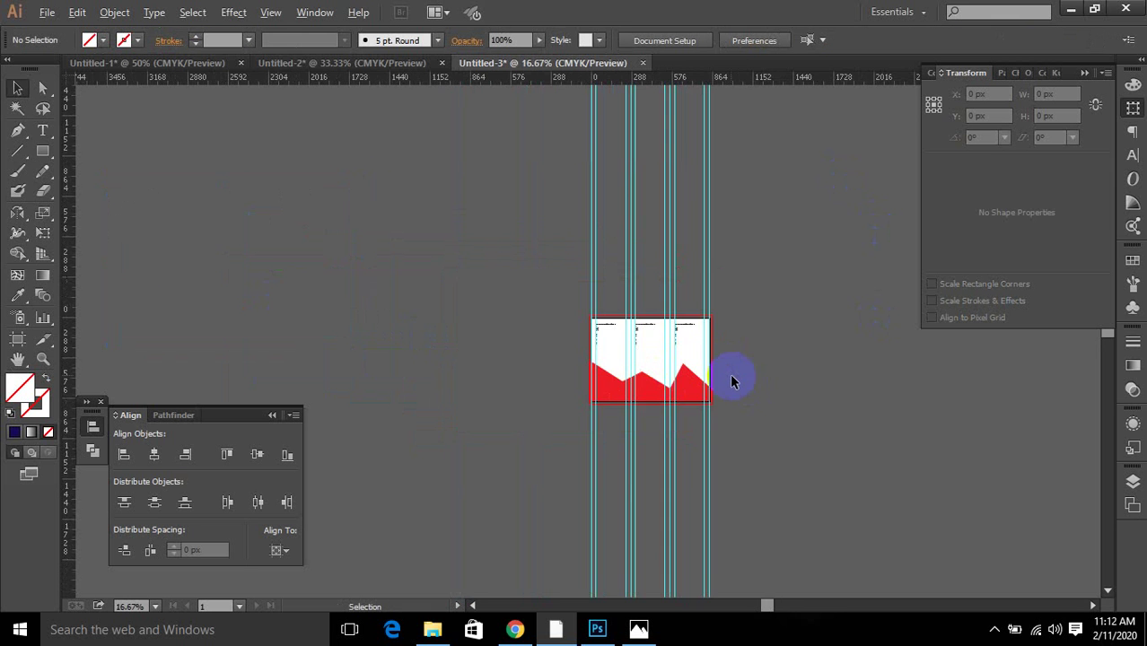
pyautogui.scroll(-2, 733, 380)
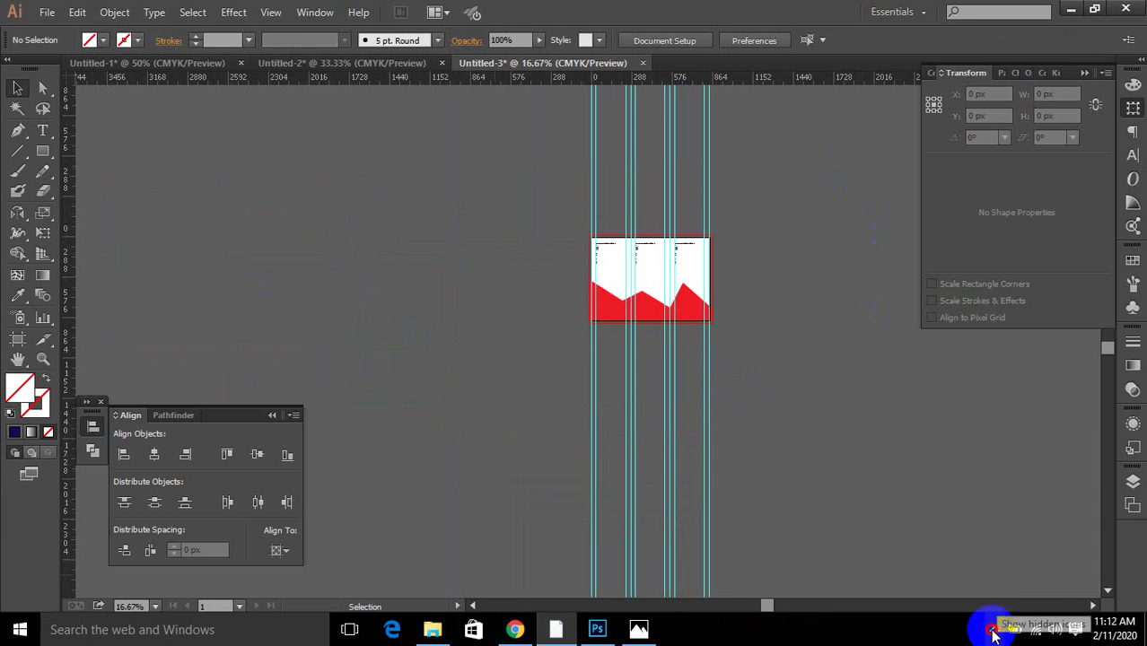